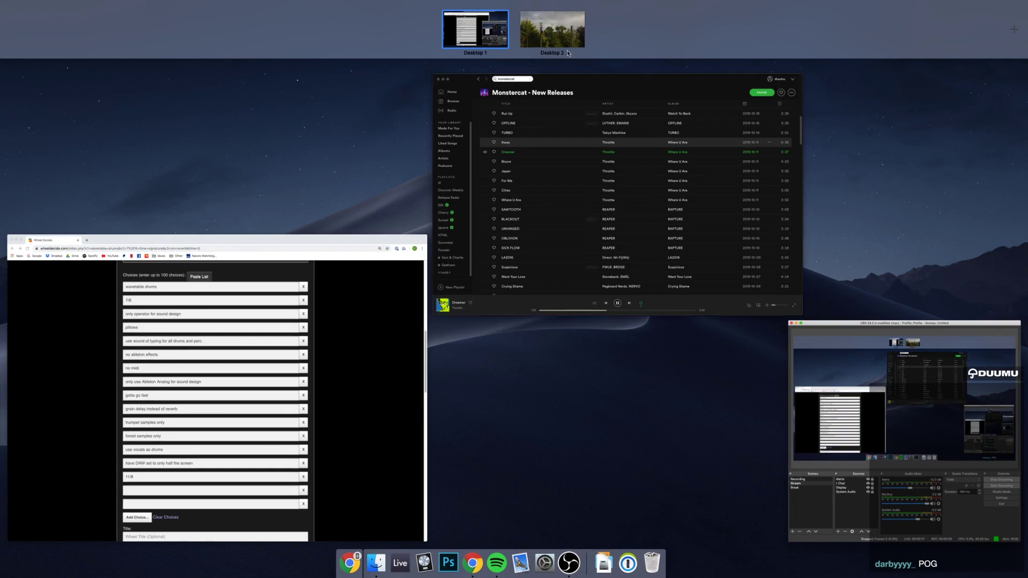
Launch Ableton Live 10 Suite and move its project window to Desktop 2.
key("ctrl+Up")
left_click(397, 573)
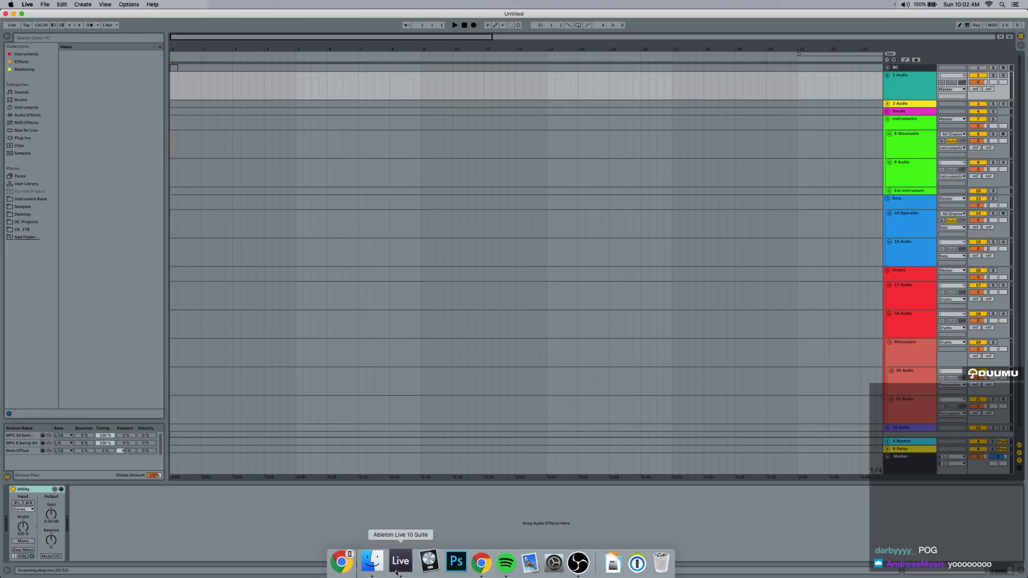
left_click(28, 4)
left_click(31, 5)
key("ctrl+Up")
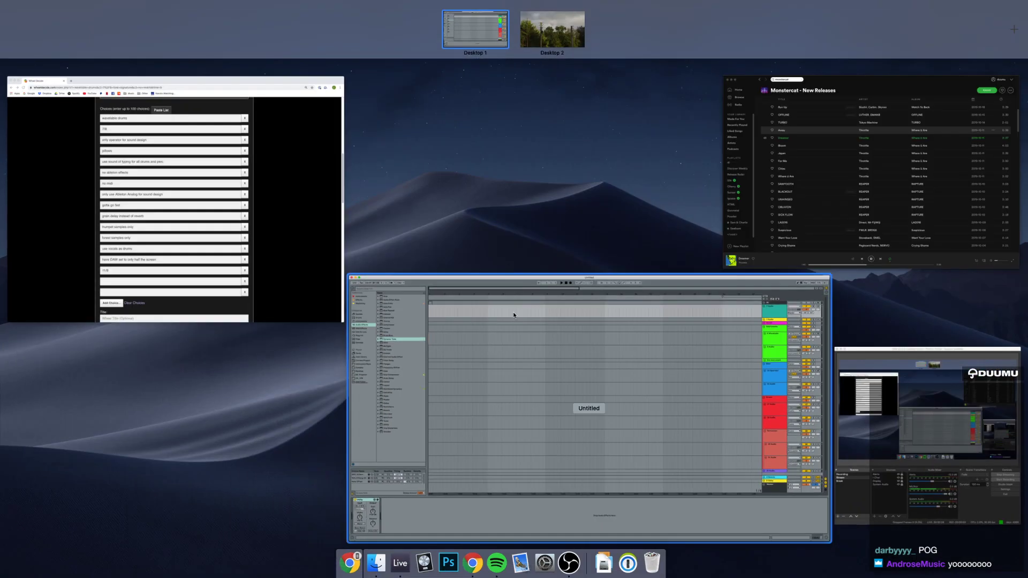
left_click_drag(512, 311, 553, 34)
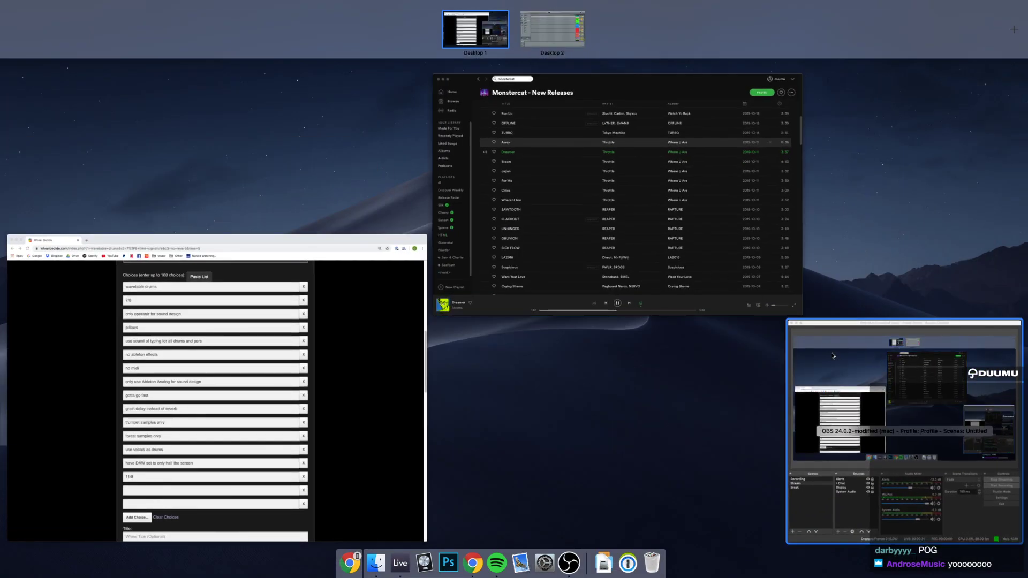
Move the Spotify window partly over the browser, adjust its playback volume, and bring the Wheel Decide page to the front.
left_click(383, 264)
left_click_drag(819, 161, 520, 162)
left_click(658, 108)
left_click(883, 546)
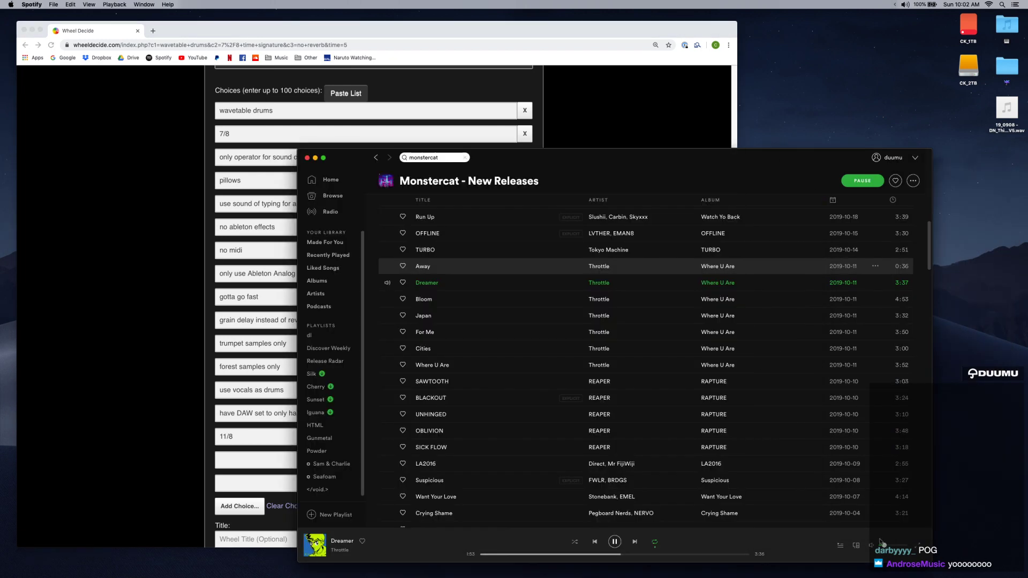
left_click(663, 115)
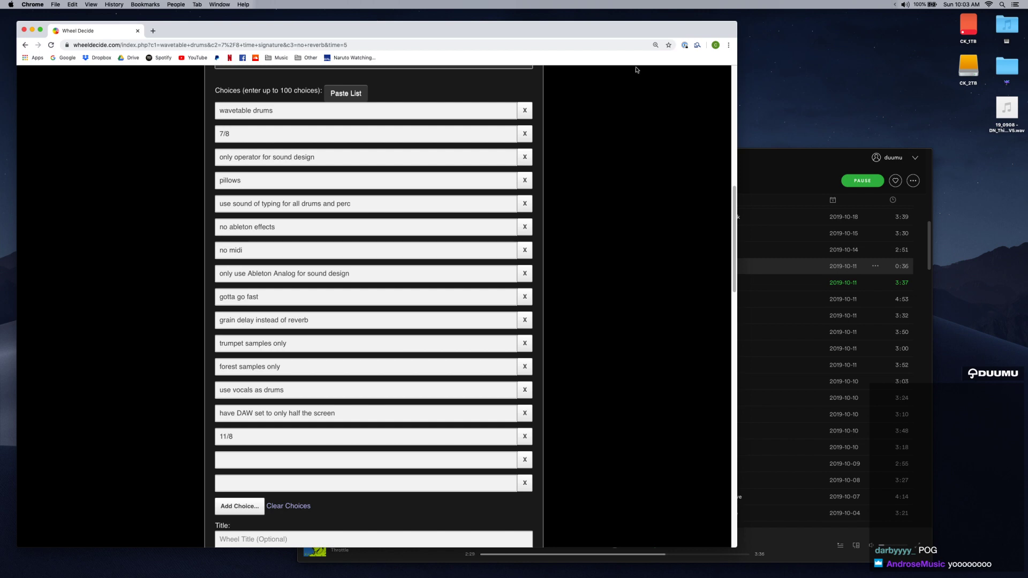
Check the chat on the Twitch live dashboard in a new browser tab and close that tab.
scroll(284, 267, "up", 1)
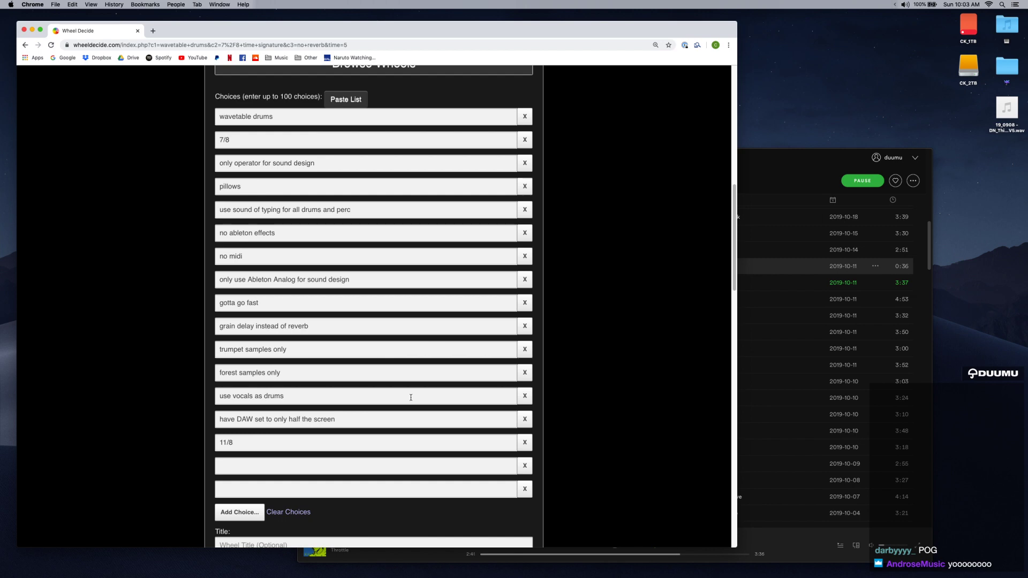
left_click(154, 31)
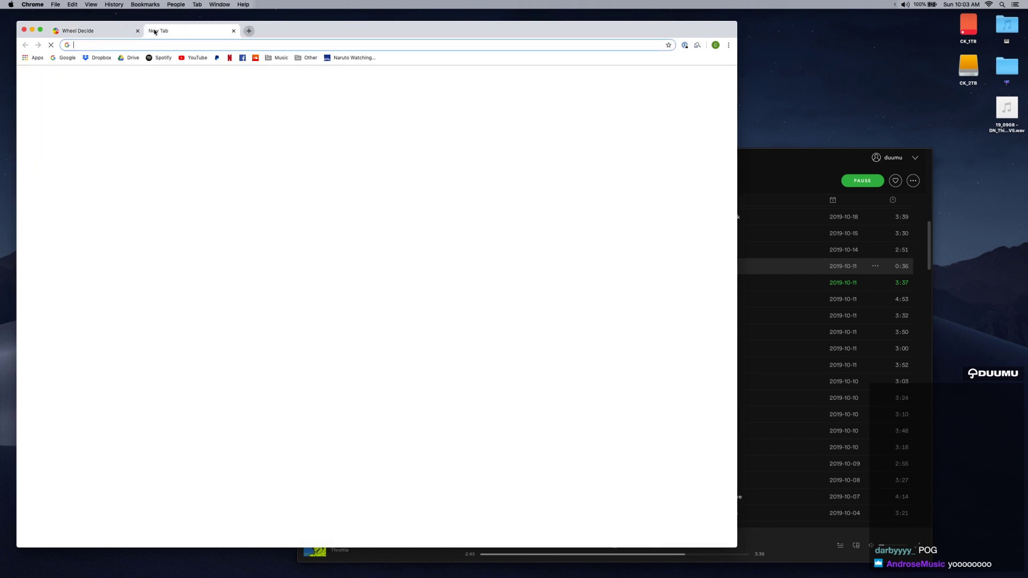
type("twitter.com")
key("Return")
left_click(145, 45)
type("tw")
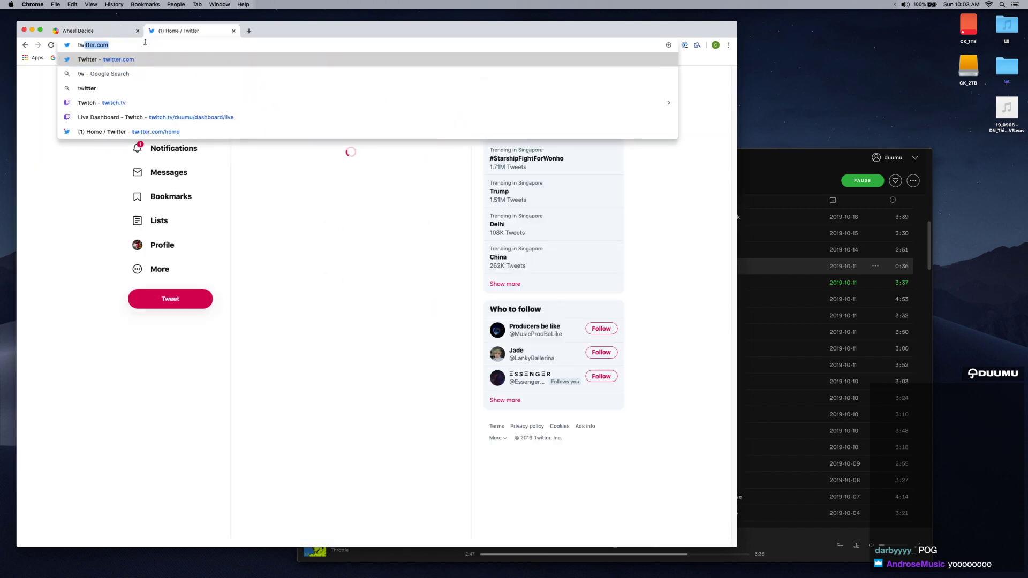
left_click(117, 118)
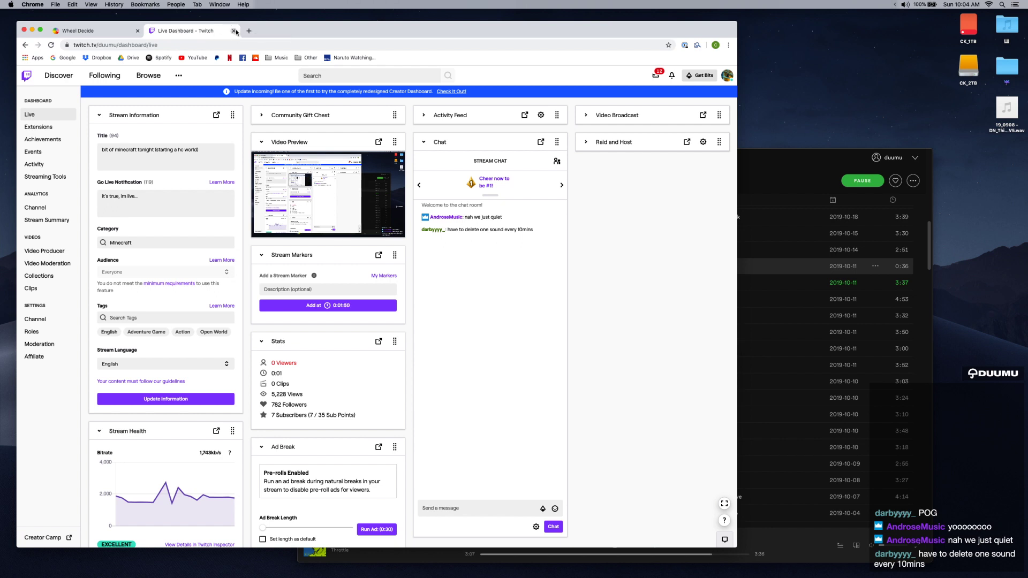
left_click(234, 31)
Add the wheel choices "delete one sound every 10 min" and "no synths only simpler" in the empty rows.
left_click(281, 468)
type("d")
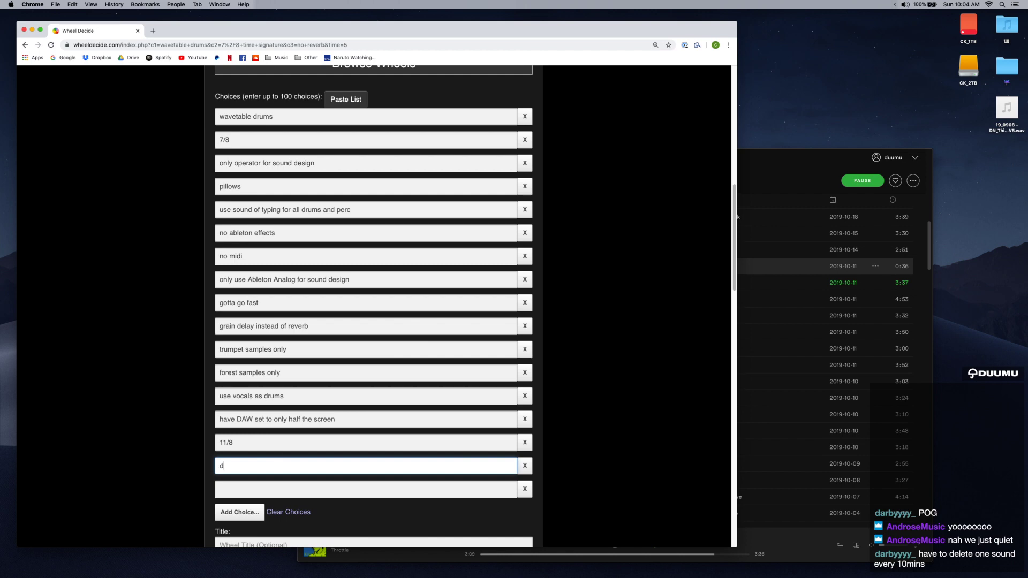
type("elete one sound every 10 min")
key("Tab")
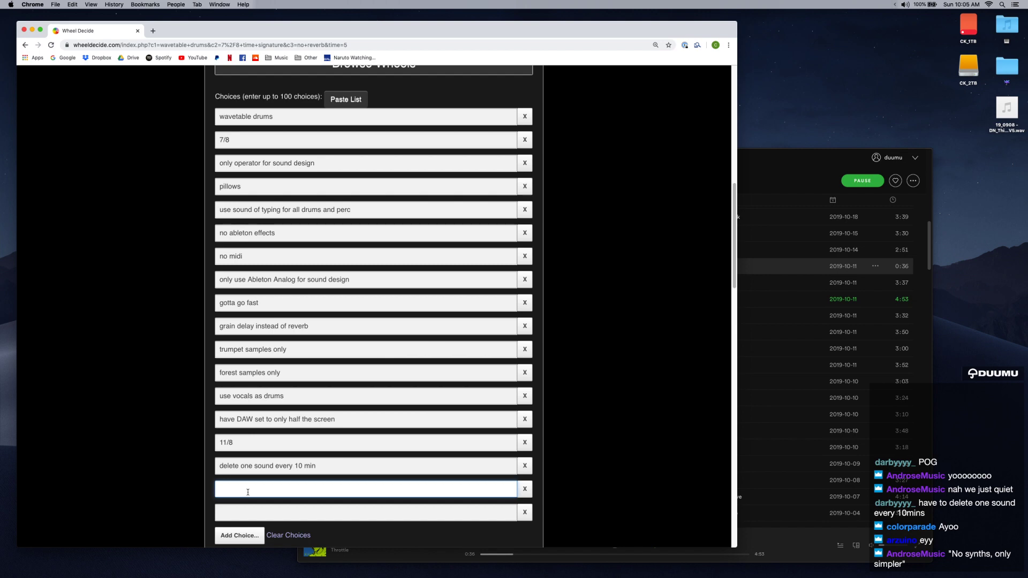
type("no synths")
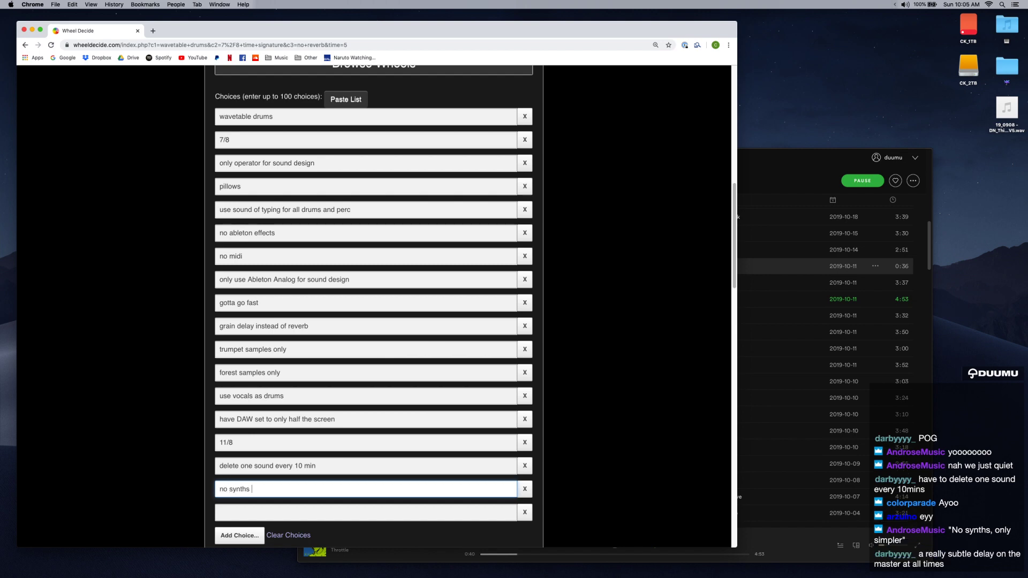
type(" only simpler")
left_click(287, 235)
key("super+a")
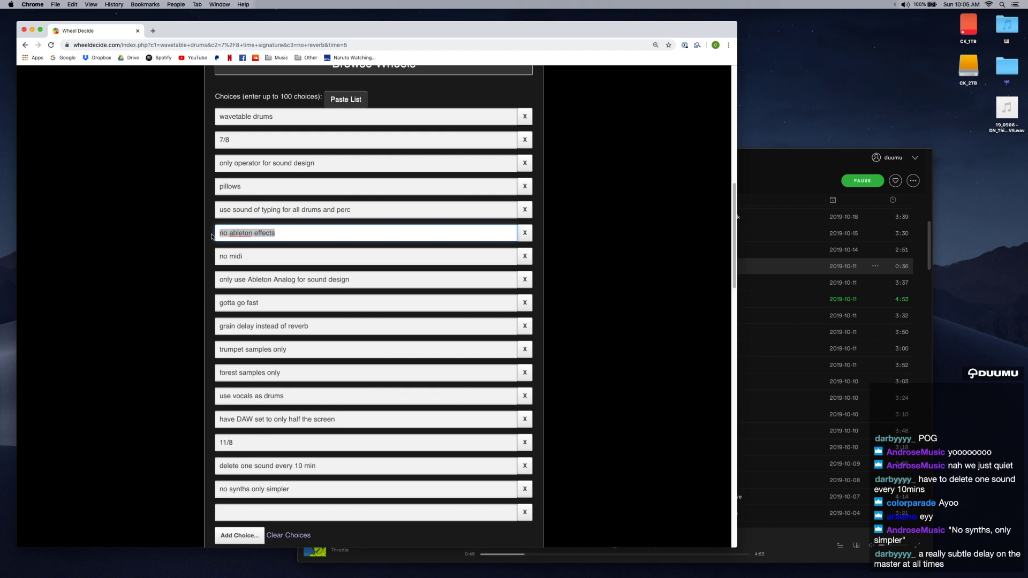
double_click(271, 232)
triple_click(292, 236)
left_click(292, 231)
triple_click(292, 231)
triple_click(292, 231)
left_click_drag(290, 233, 182, 235)
double_click(282, 233)
left_click_drag(282, 232, 222, 234)
left_click(224, 234)
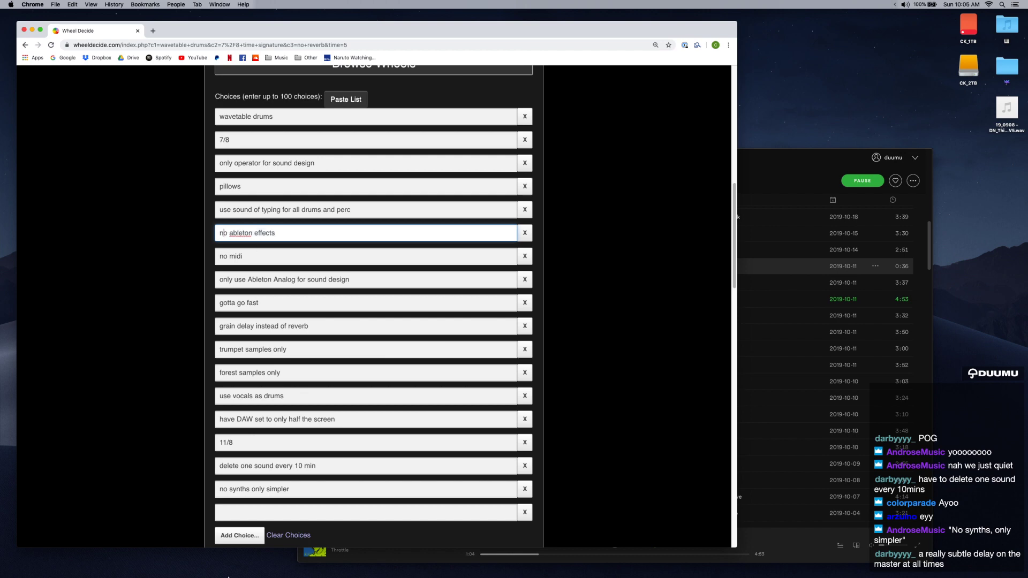
triple_click(286, 235)
left_click(287, 236)
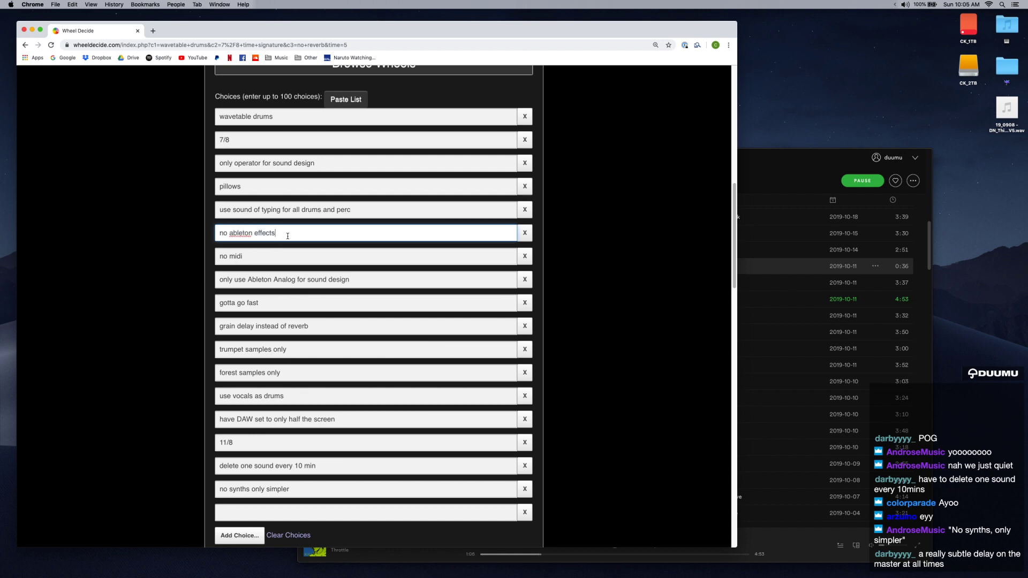
Add the wheel choice "subtle delay on the master at all times" in the next empty row.
left_click(326, 511)
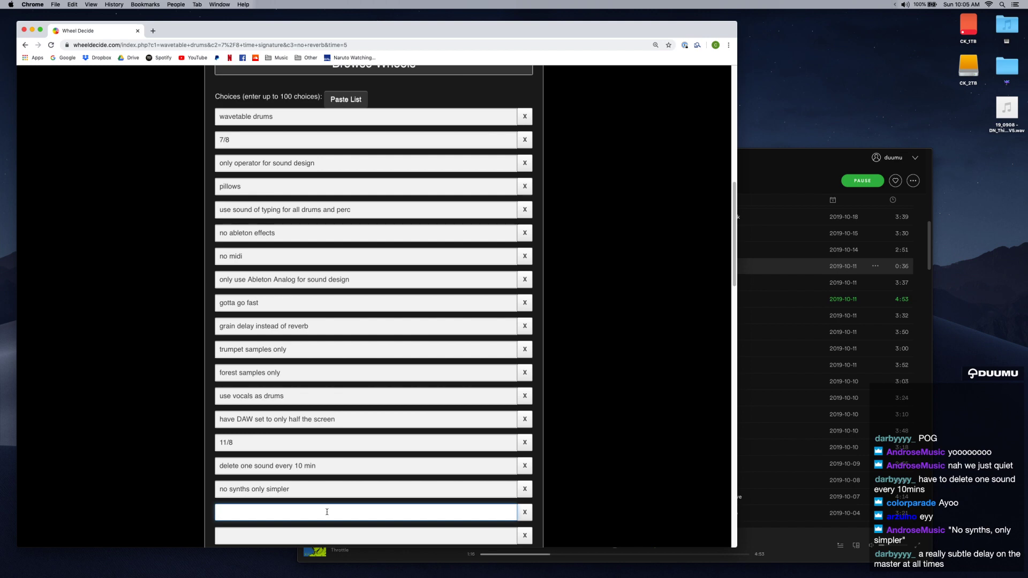
key("BackSpace")
type("subtle delay on the master at all times")
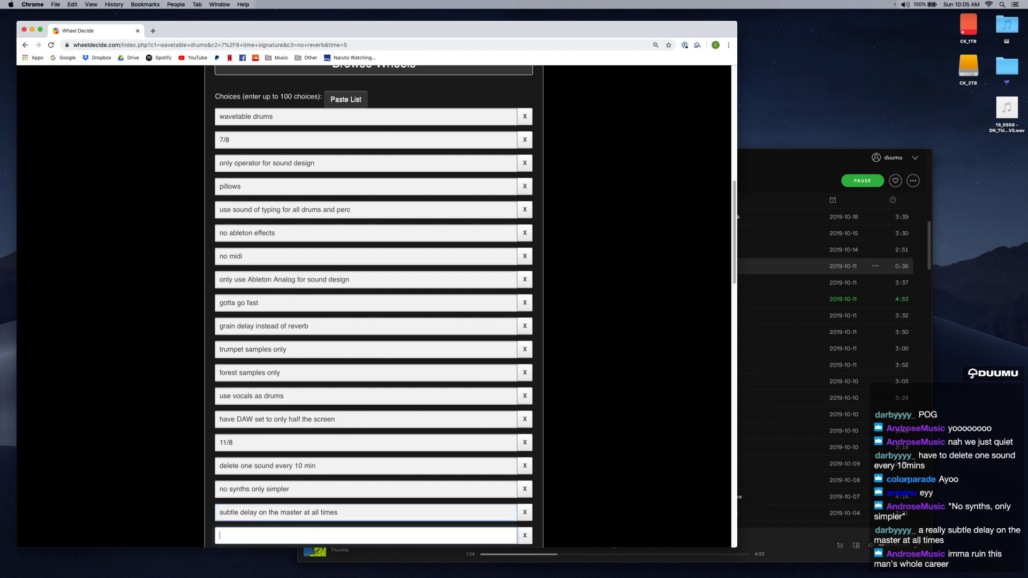
key("Tab")
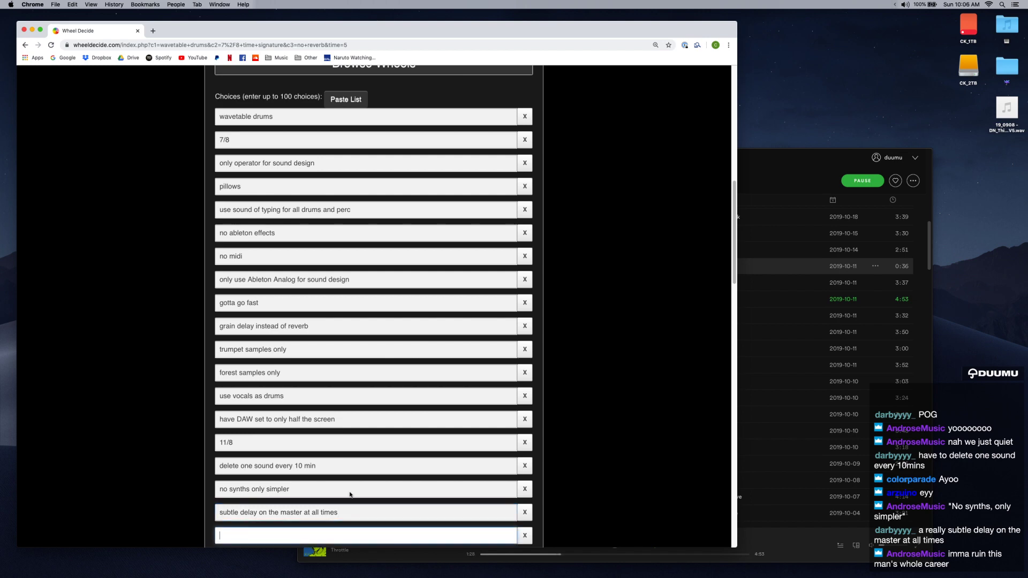
Add the wheel choices "never go up a half step" and "only one midi clip" below the existing ones.
scroll(353, 487, "down", 3)
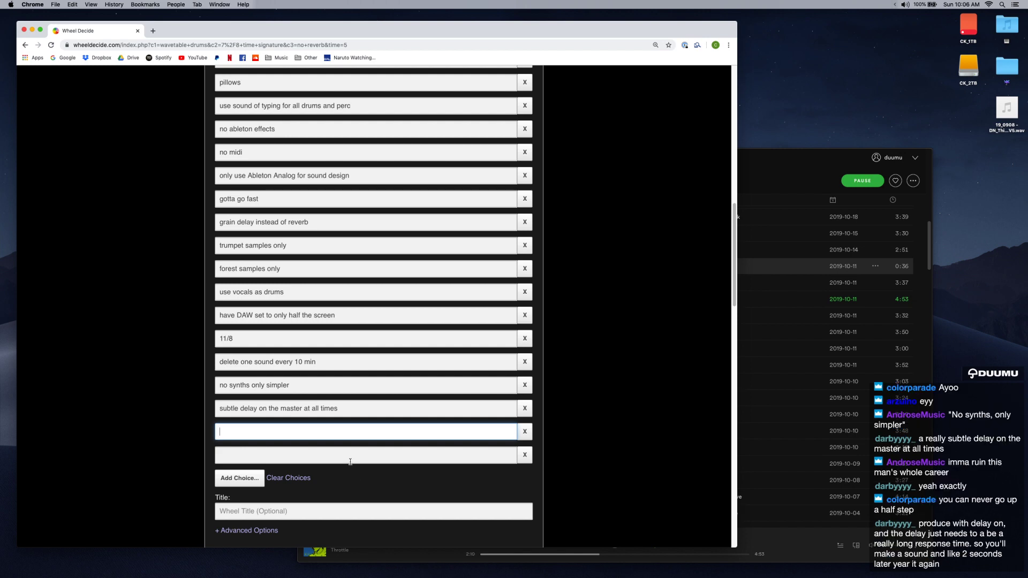
type("neve")
type("r go u")
type(" up")
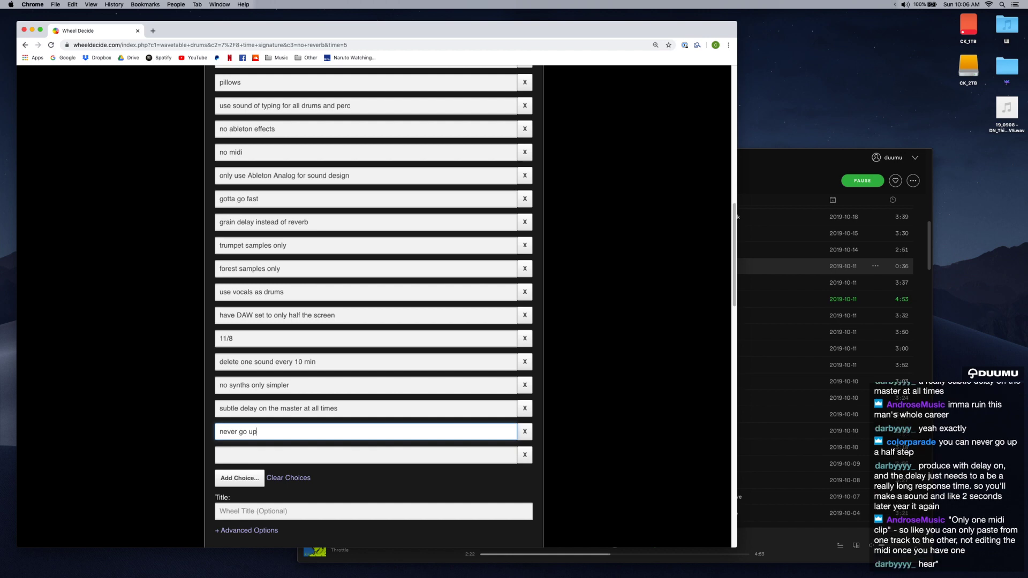
type("a half step")
key("Return")
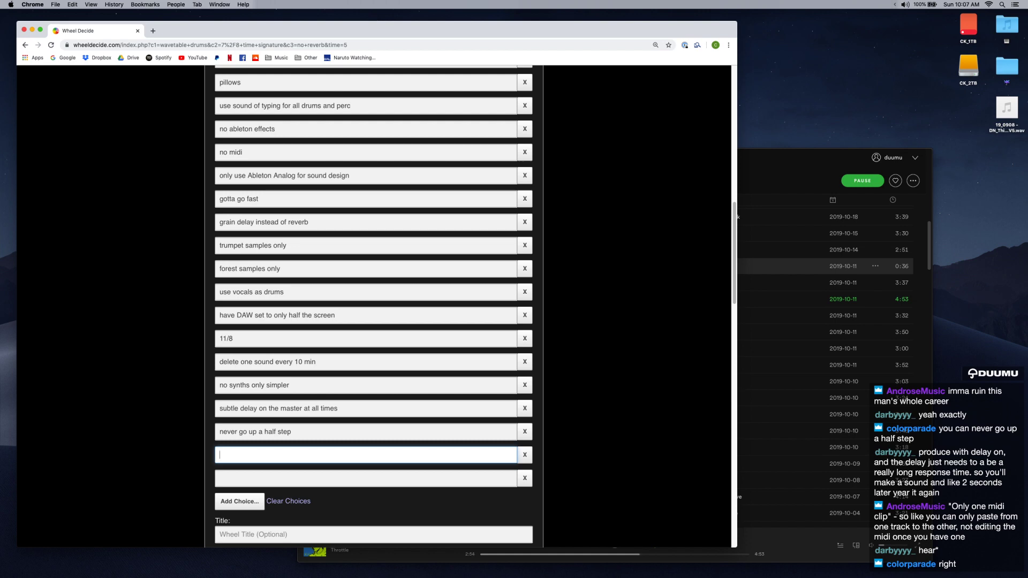
type("only m one midi clip")
key("Return")
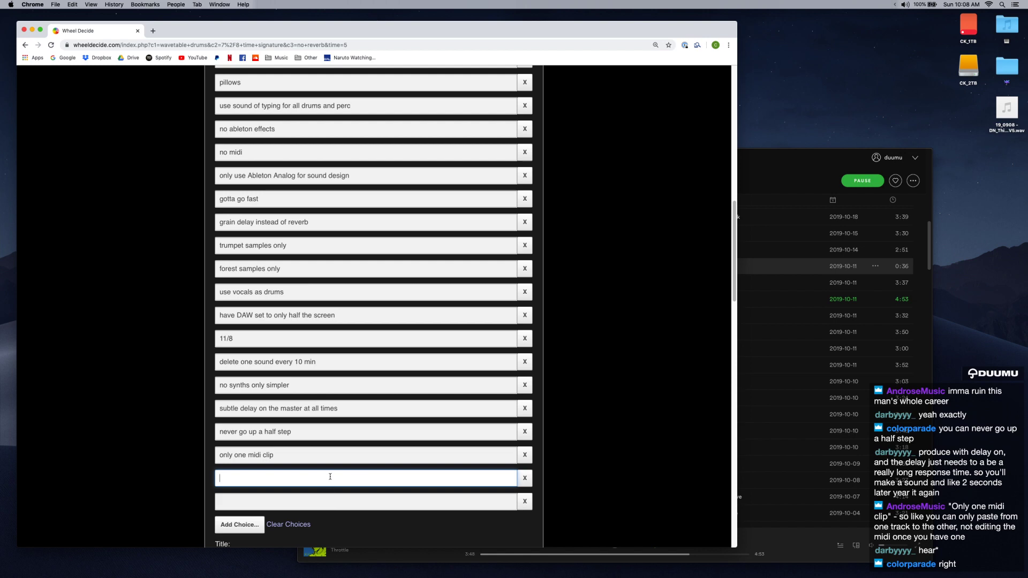
Add the wheel choice "pentatonic scale" below "only one midi clip".
scroll(329, 479, "up", 1)
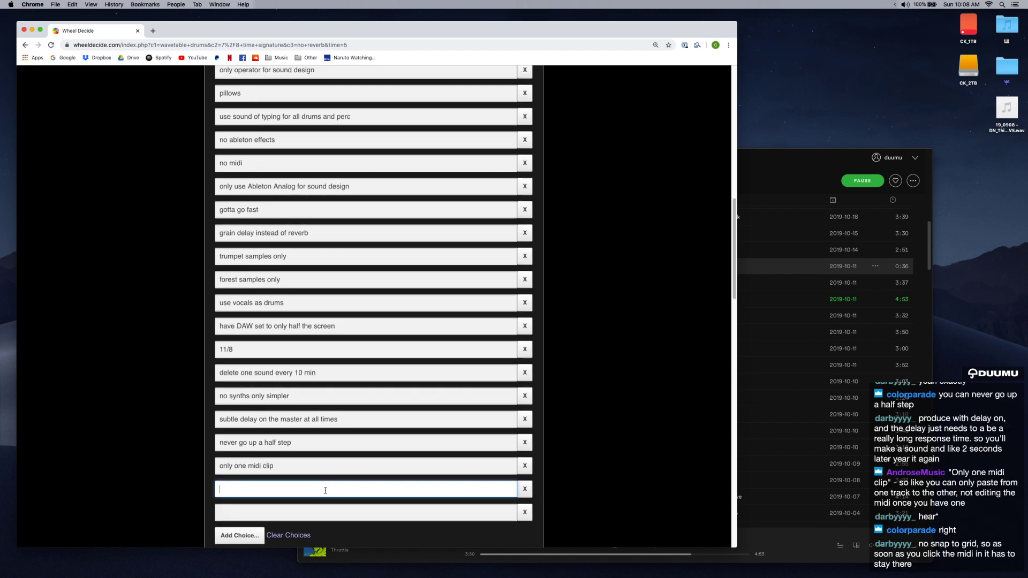
scroll(325, 490, "down", 1)
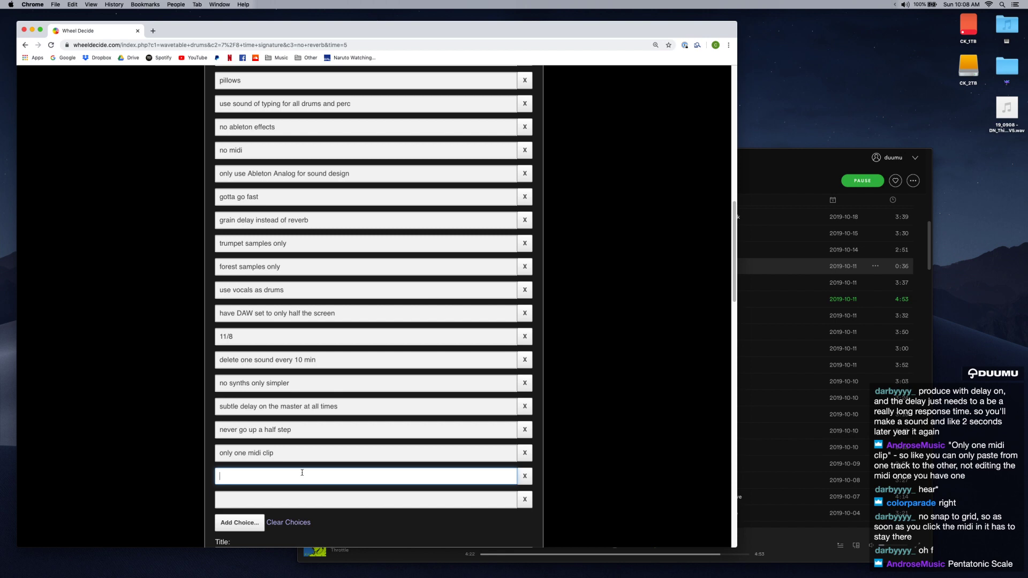
type("pentatonic")
key("Return")
key("shift+Tab")
key("Right")
type("scale")
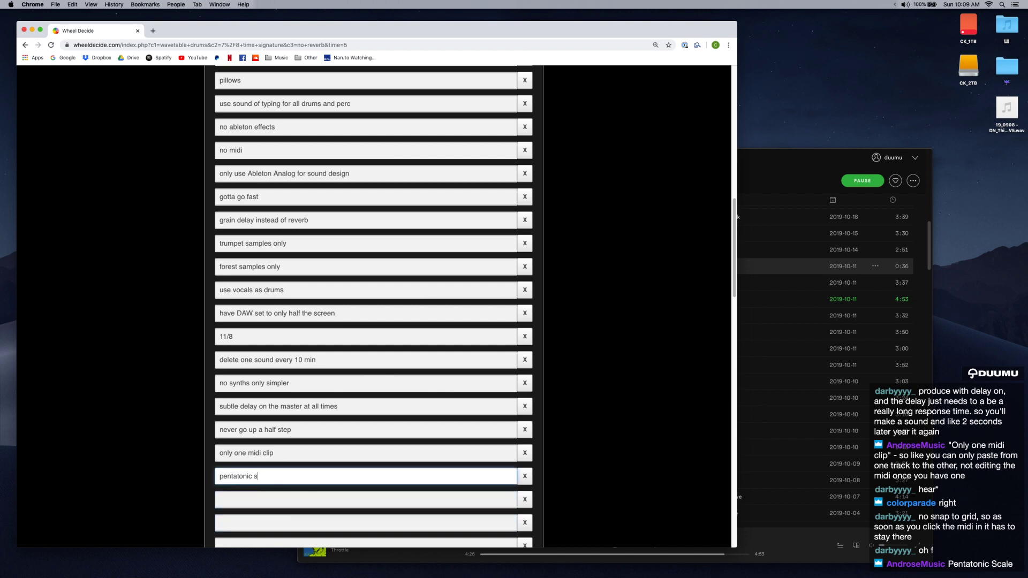
key("Tab")
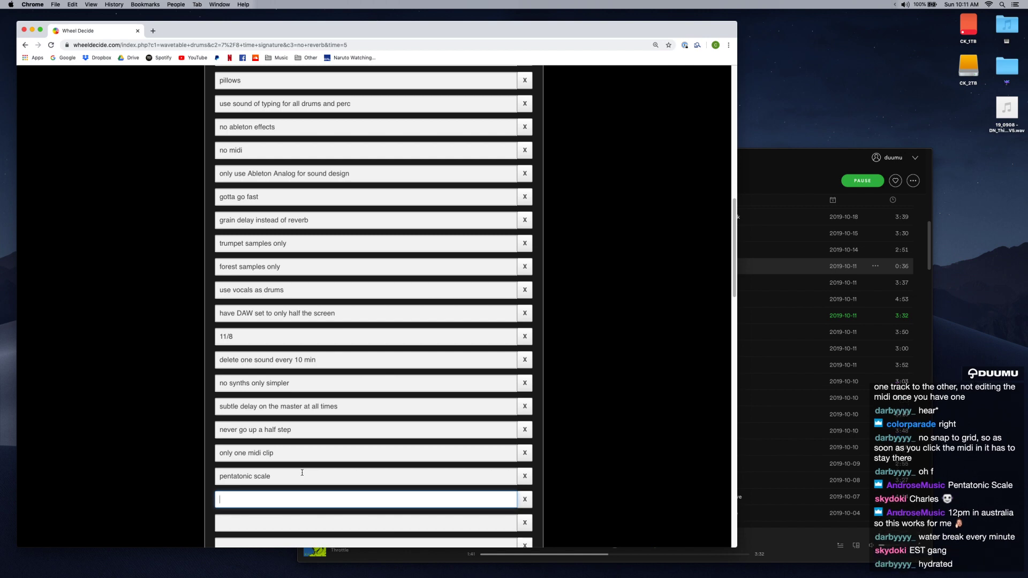
Add the wheel choice "water break every 5 minutes" in the next empty row.
type("water break every 10 minutes")
double_click(281, 500)
type("5")
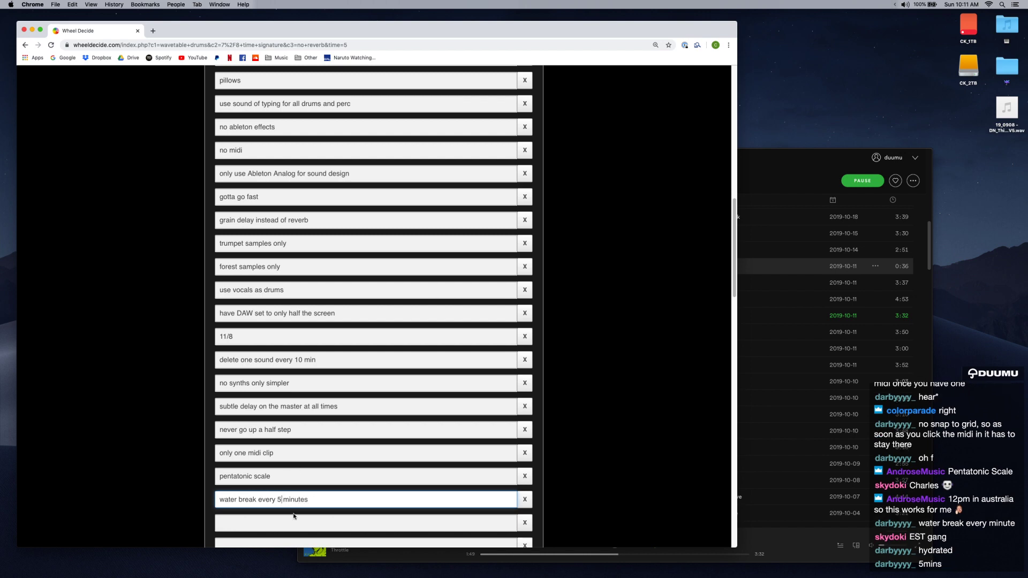
Remove the empty choice rows at the end of the list.
left_click(293, 517)
scroll(289, 512, "down", 1)
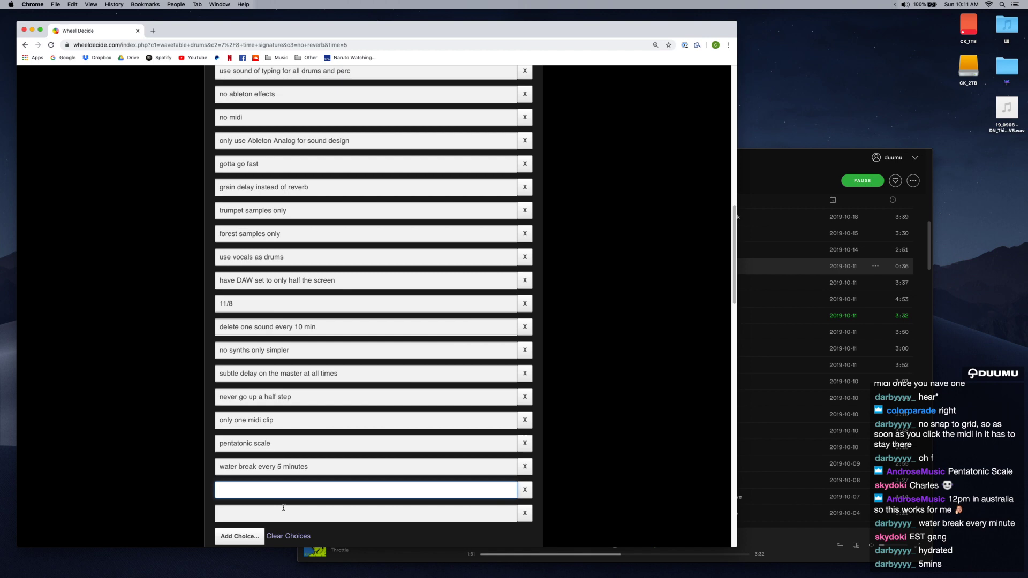
left_click(525, 489)
left_click(525, 489)
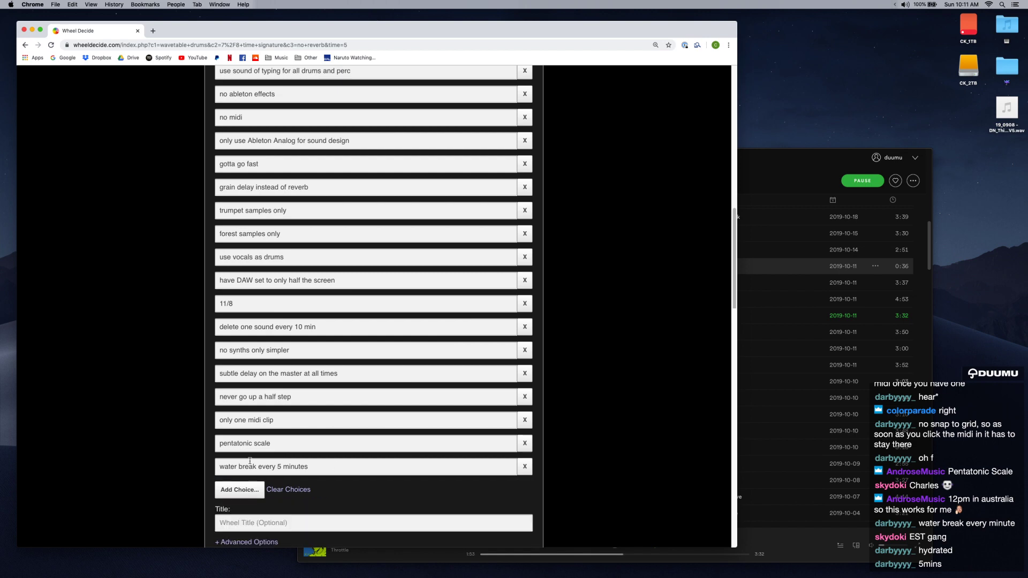
Update the wheel with the edited choices and spin it twice.
scroll(270, 458, "down", 10)
left_click(350, 178)
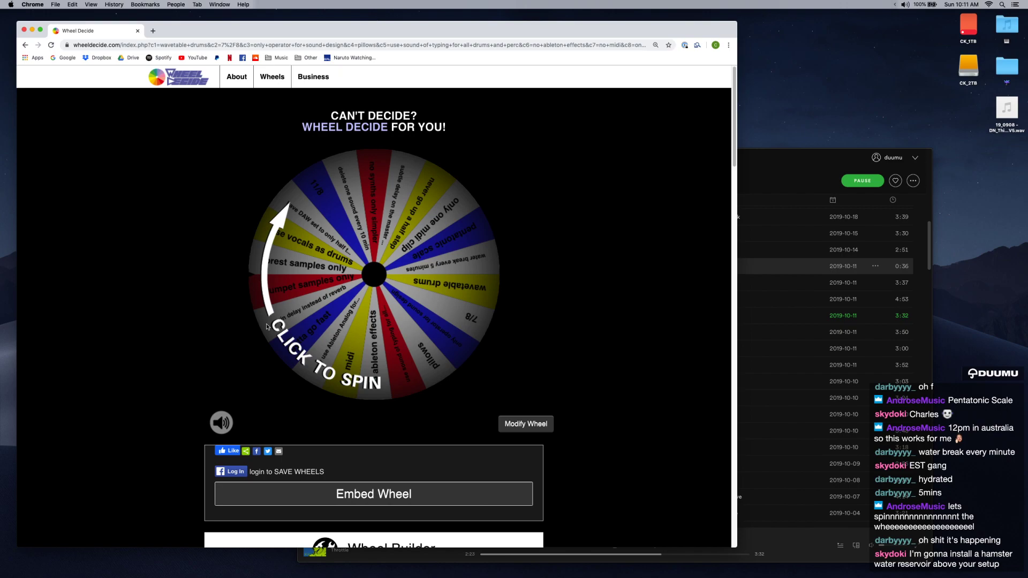
left_click(270, 326)
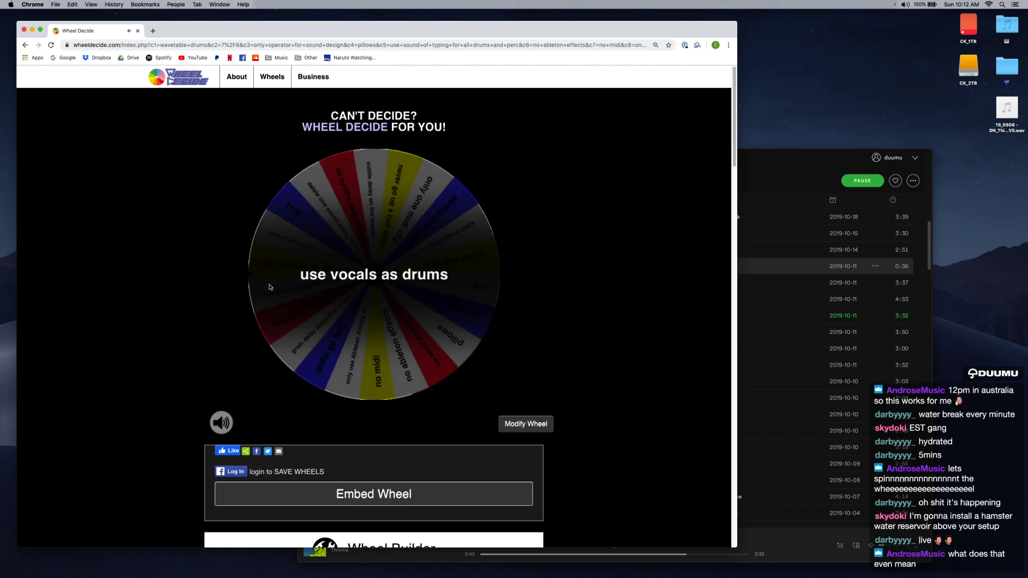
left_click(291, 292)
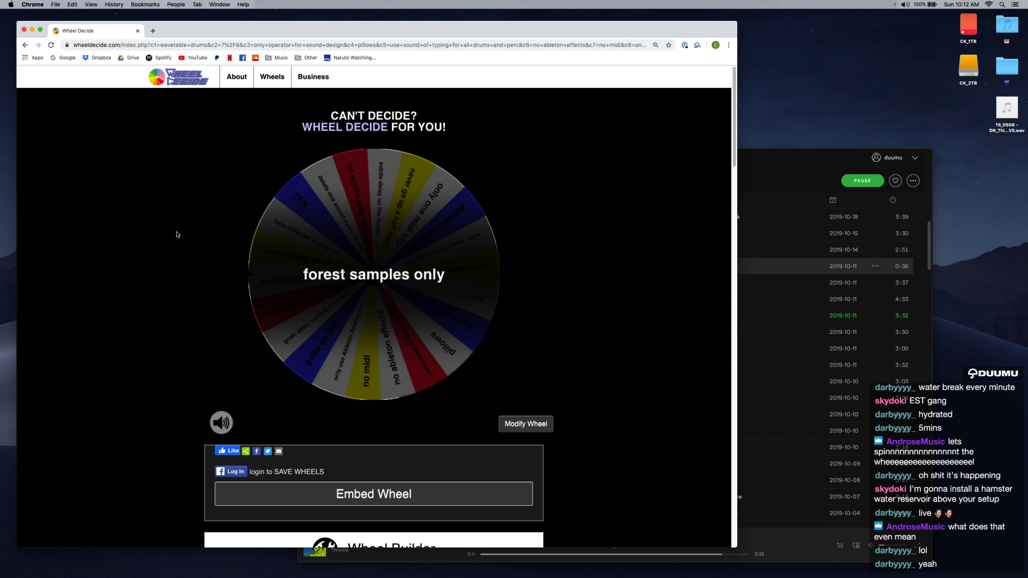
Pause the music in Spotify, and switch to the Ableton Live project on Desktop 2 with the other windows hidden.
left_click(808, 549)
left_click(208, 307)
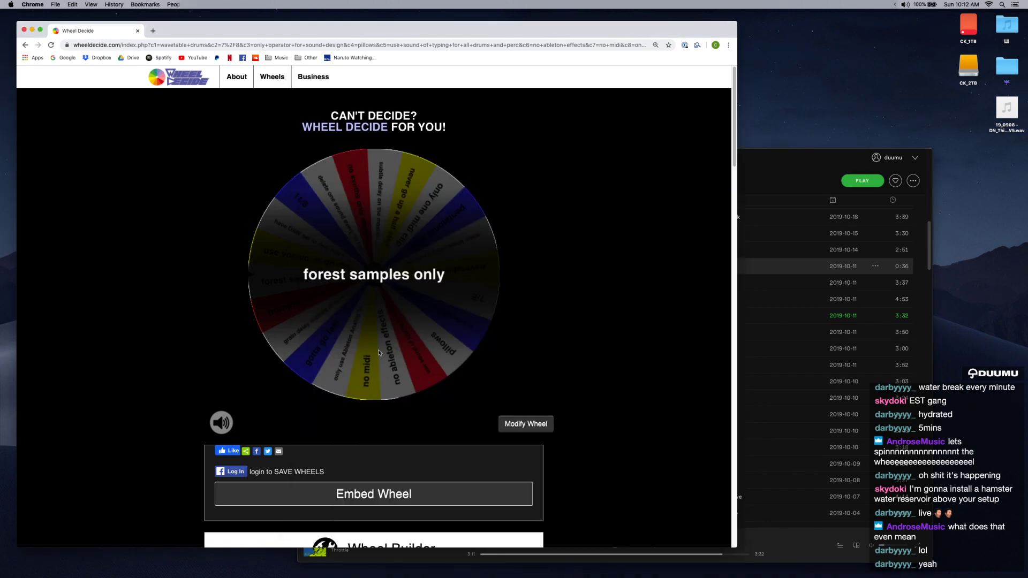
key("super+h")
key("super+h")
key("ctrl+Right")
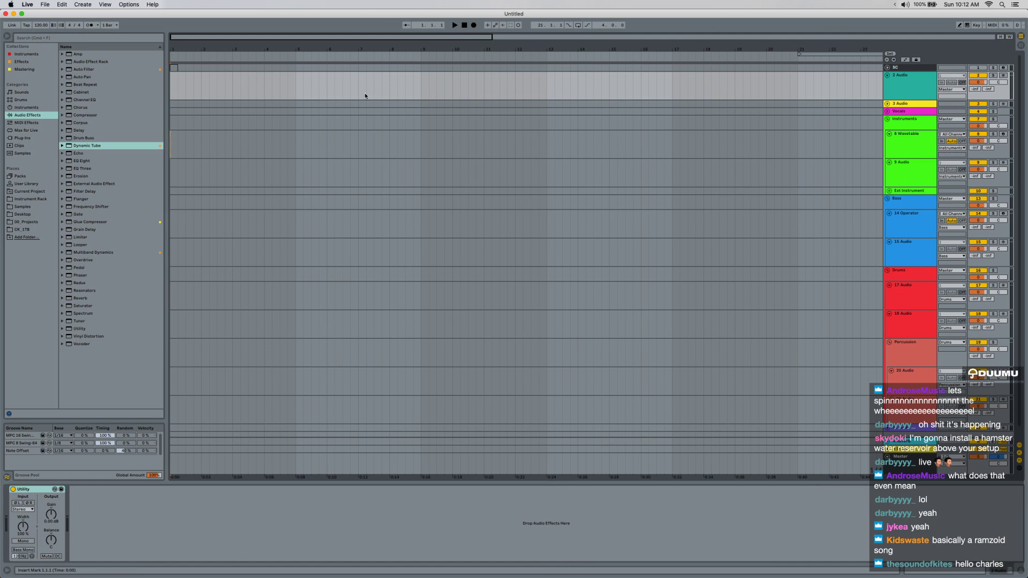
Insert a MIDI track below the 3 Audio track and create an empty eight-bar MIDI clip at its start.
left_click(905, 103)
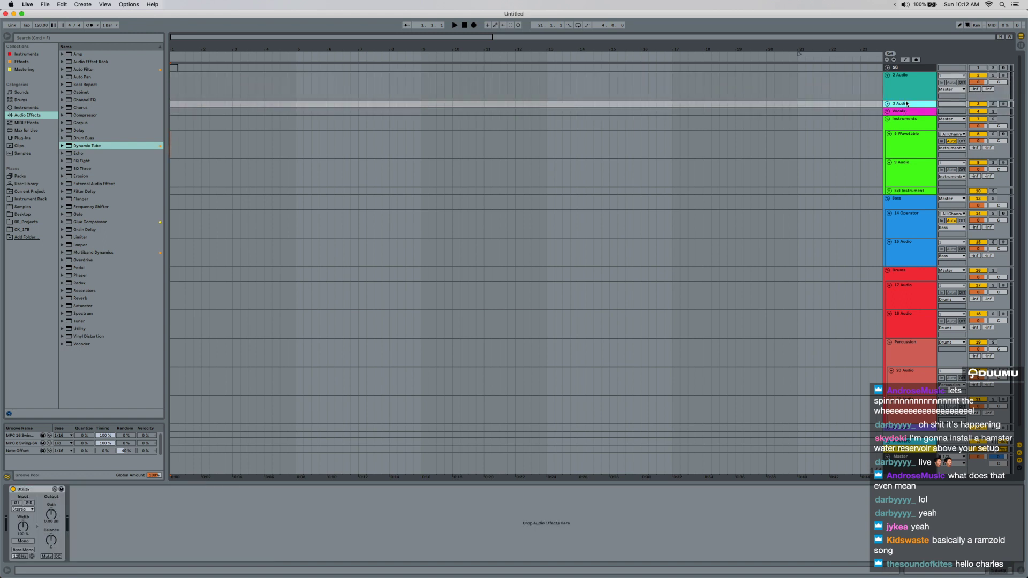
key("super+shift+t")
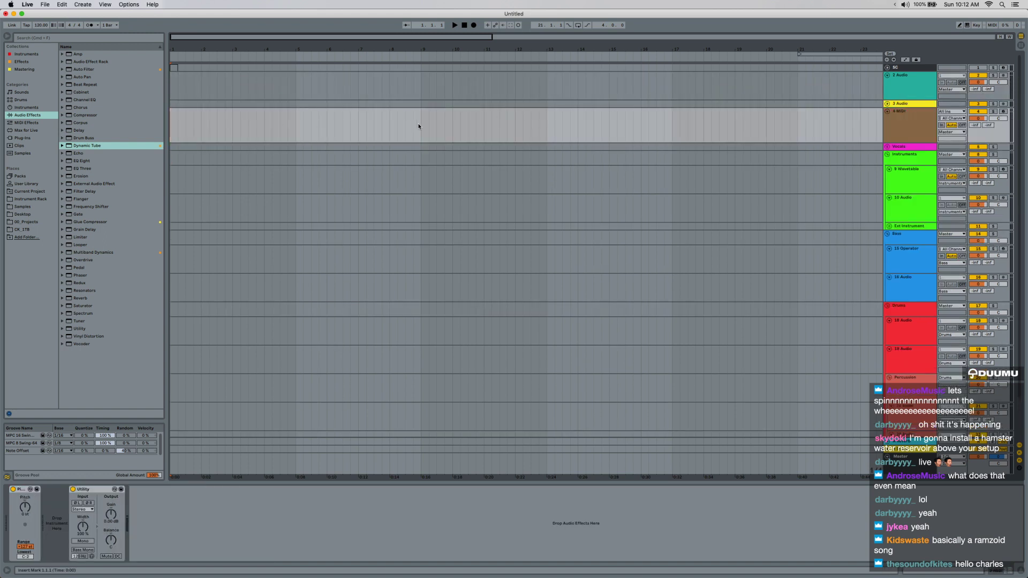
left_click(416, 123, "shift")
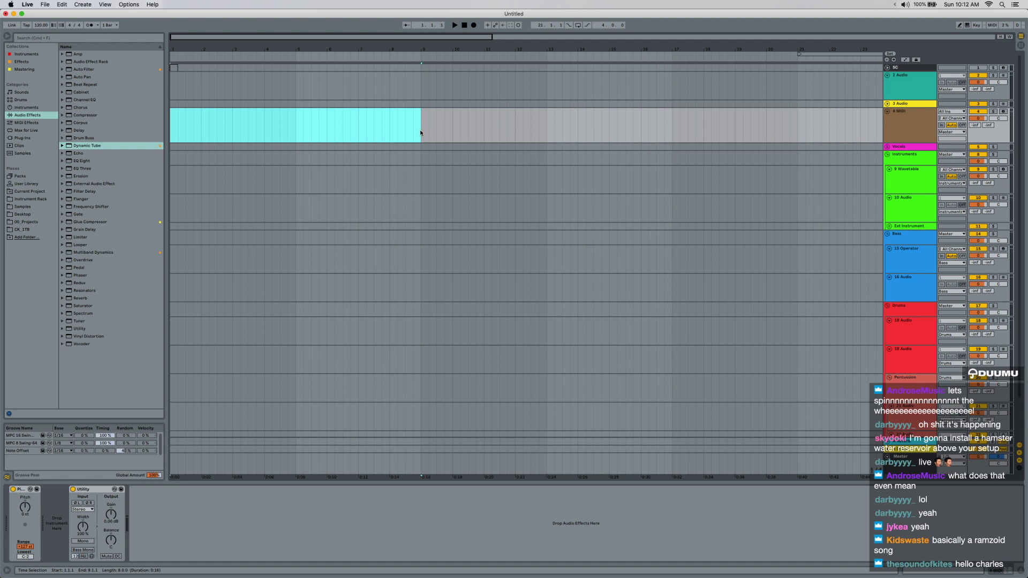
key("super+shift+m")
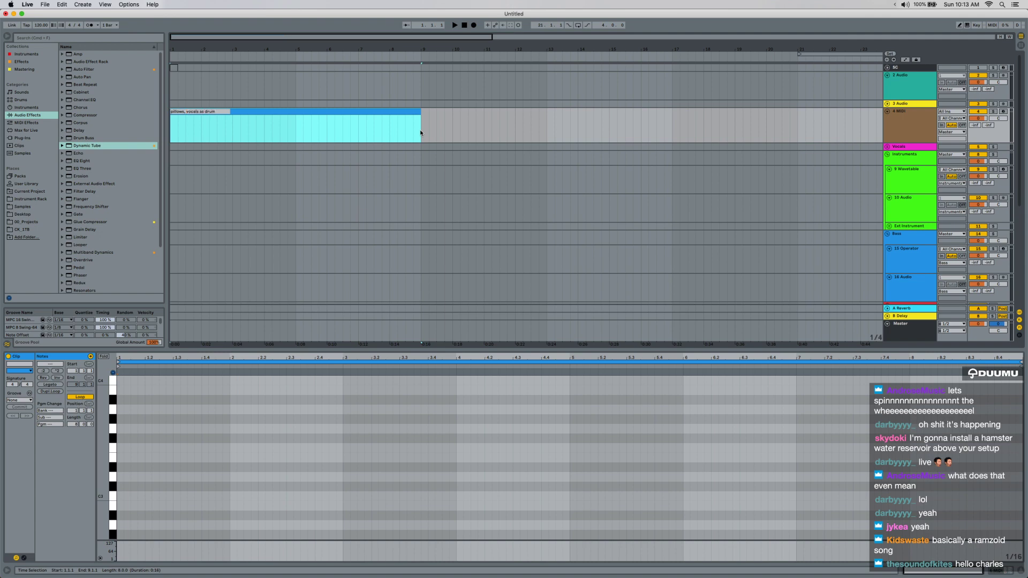
Name the MIDI clip "pillows, vocals as drums, forest samples for synths".
type("s,")
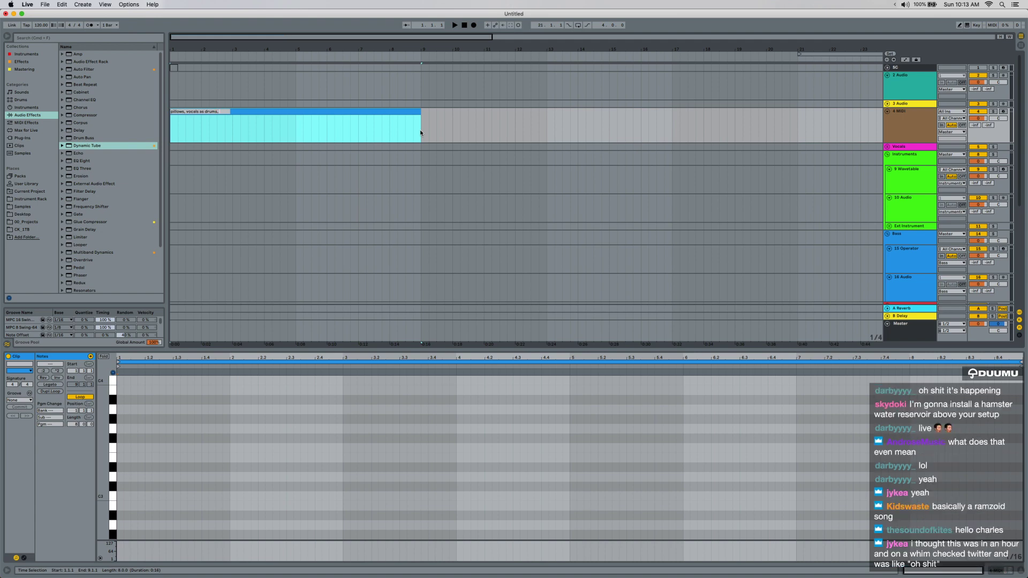
type(" forest sampo")
type("es only")
type(" for s")
type("ynths")
key("Return")
Collapse the new MIDI track and shorten its challenge-note clip to four bars.
left_click(887, 111)
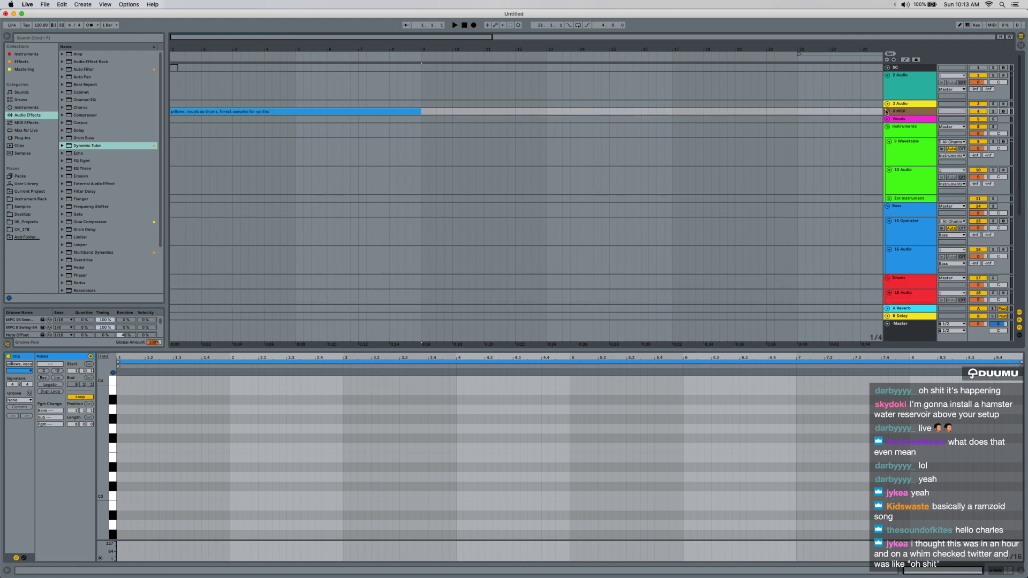
left_click_drag(424, 111, 296, 111)
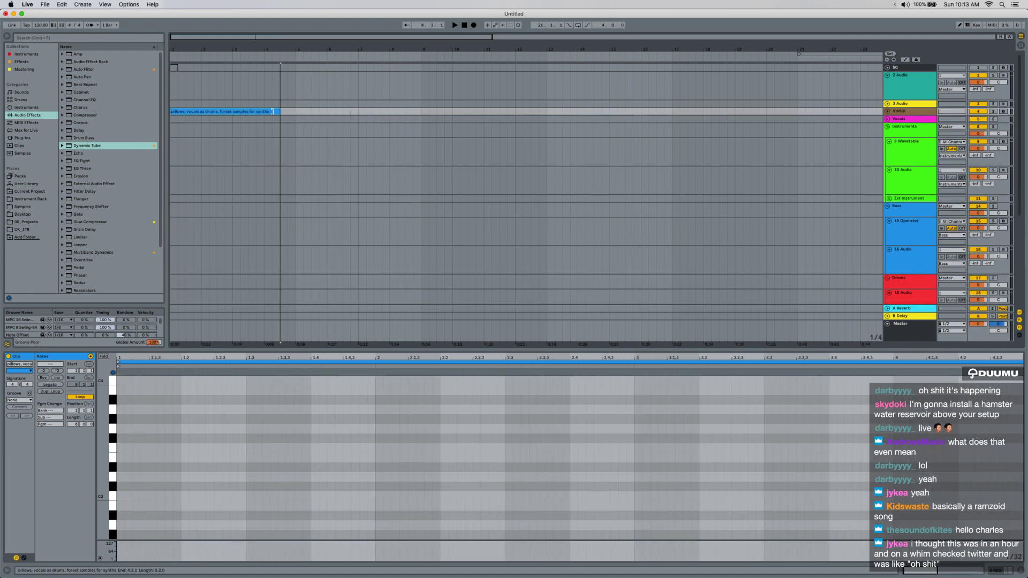
Colour the challenge-note clip white and hide the clip detail view.
right_click(285, 112)
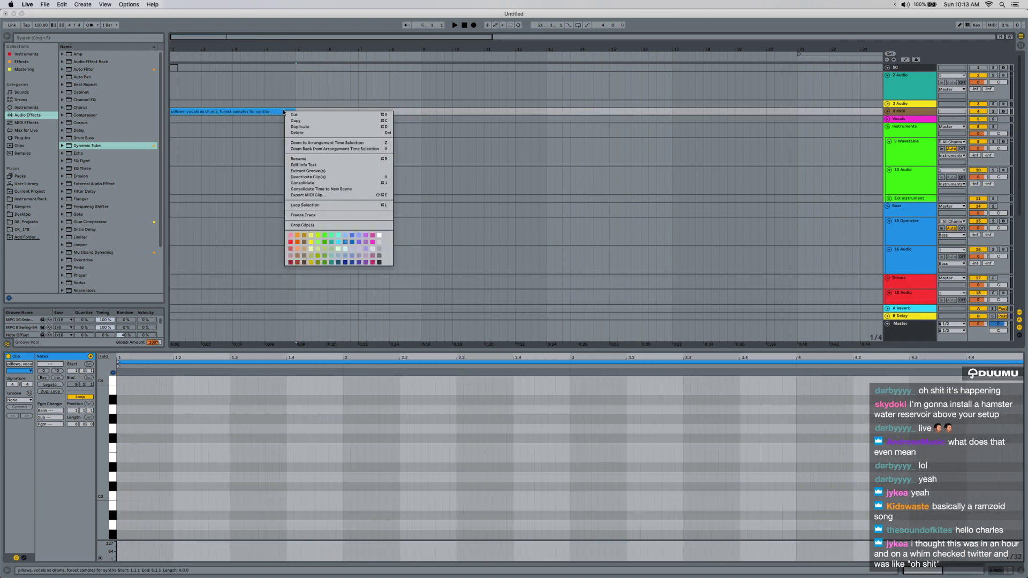
left_click(379, 263)
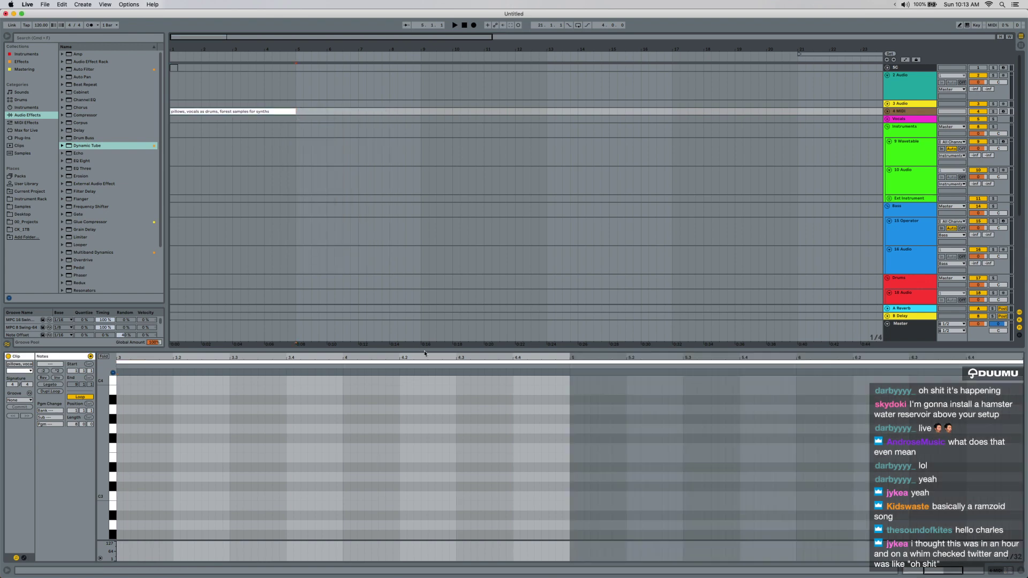
key("super+alt+l")
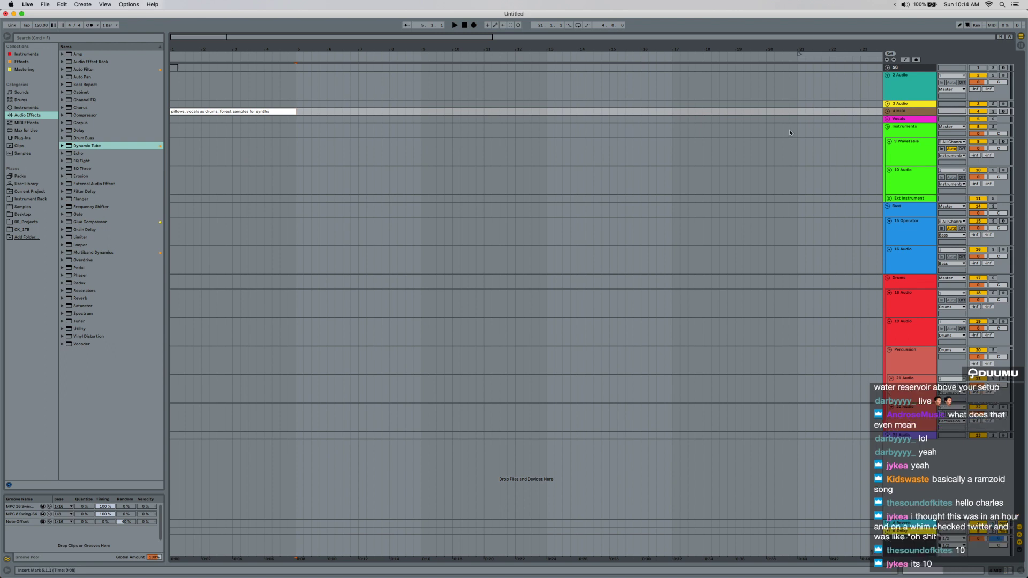
key("super+space")
type("hot")
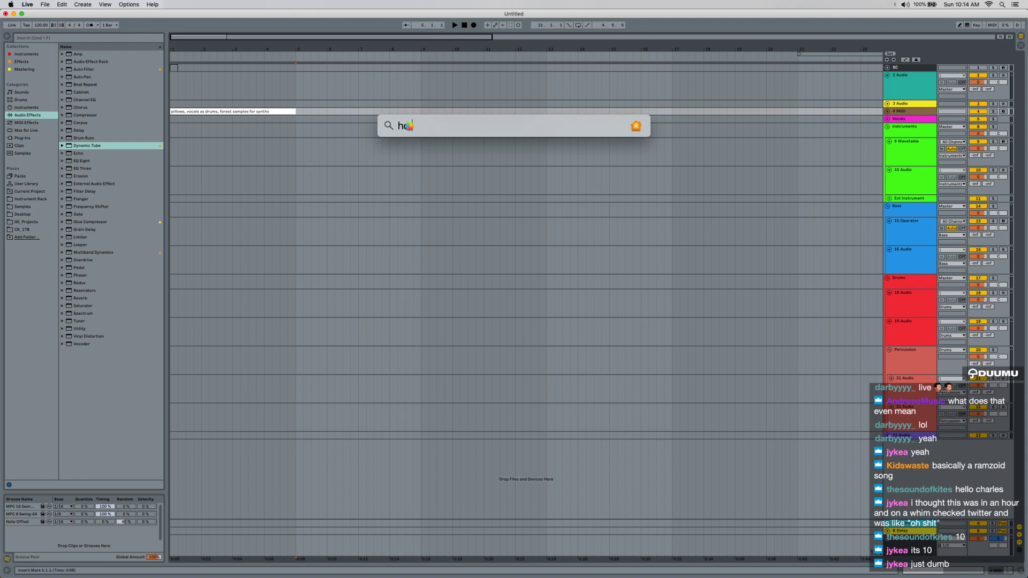
key("BackSpace")
type("me")
key("Escape")
left_click(806, 3)
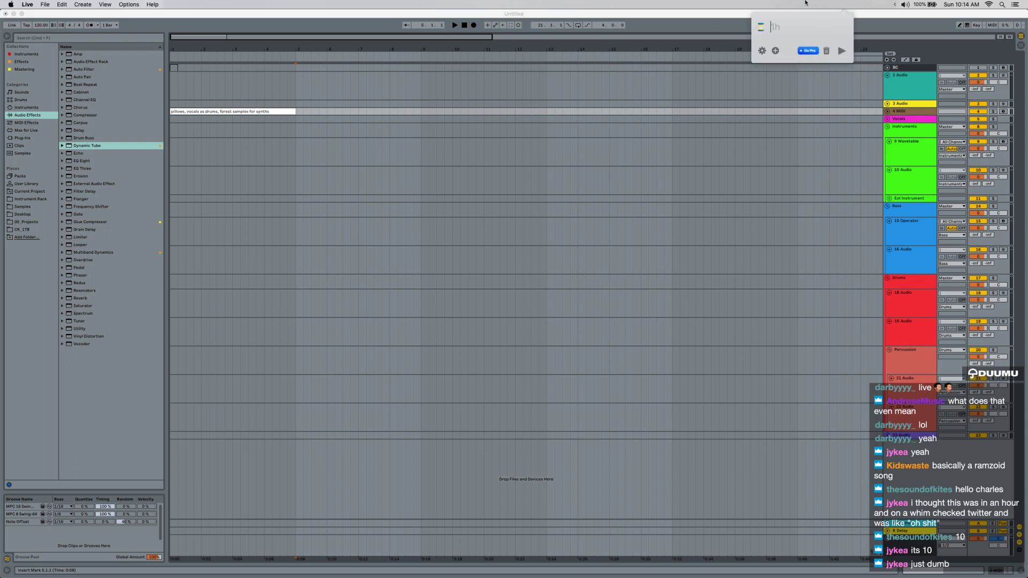
type("1h")
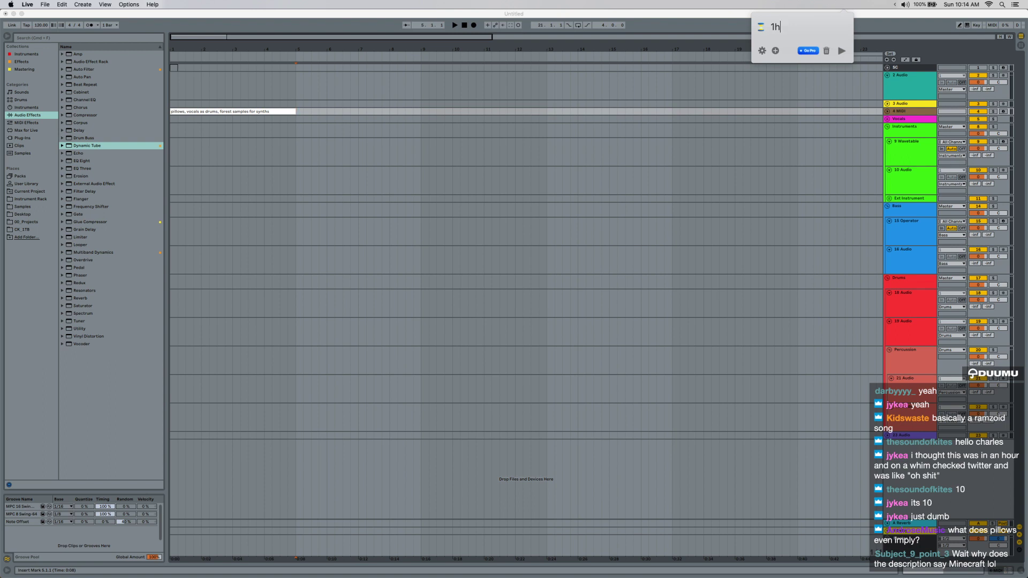
left_click(737, 111)
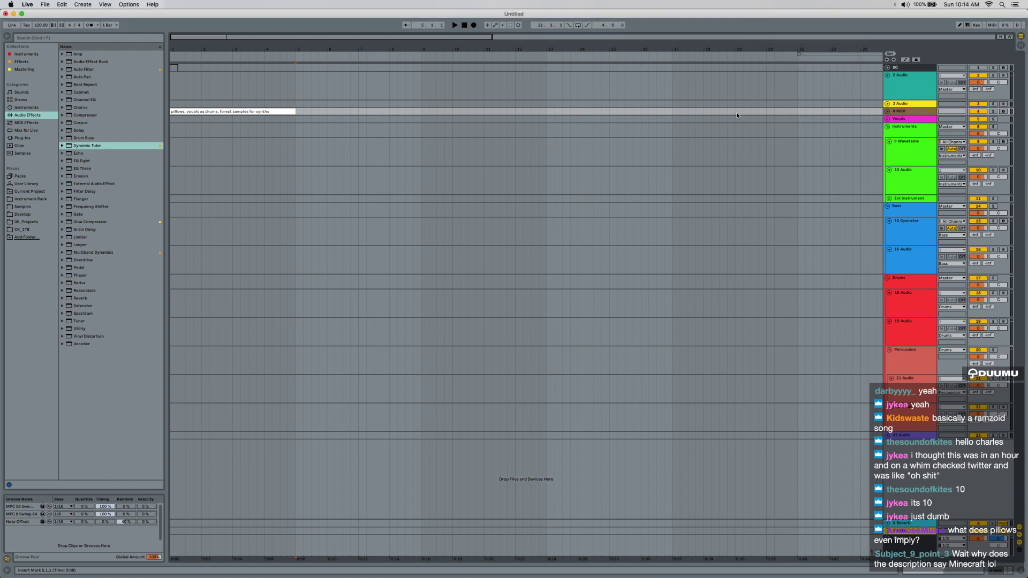
Switch to Chrome and open the channel's Twitch Live Dashboard.
right_click(493, 571)
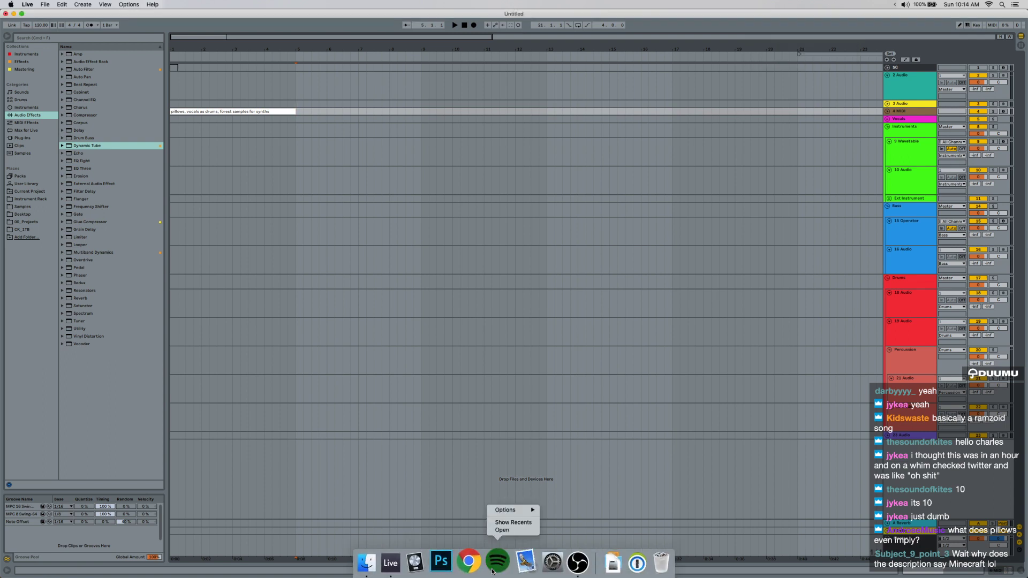
left_click(474, 567)
left_click(472, 566)
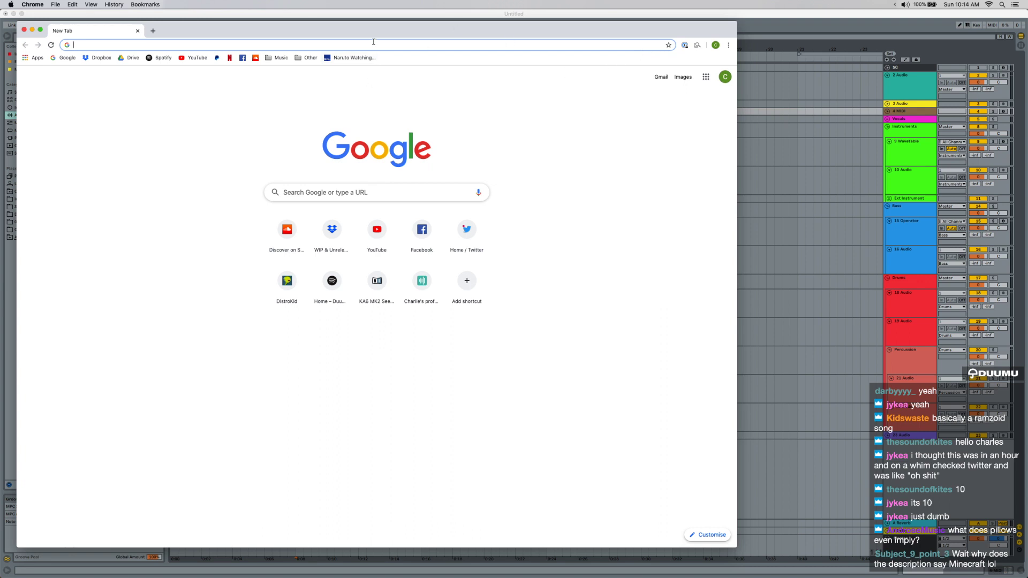
type("tw")
key("Down")
key("Down")
key("Down")
key("Down")
key("Down")
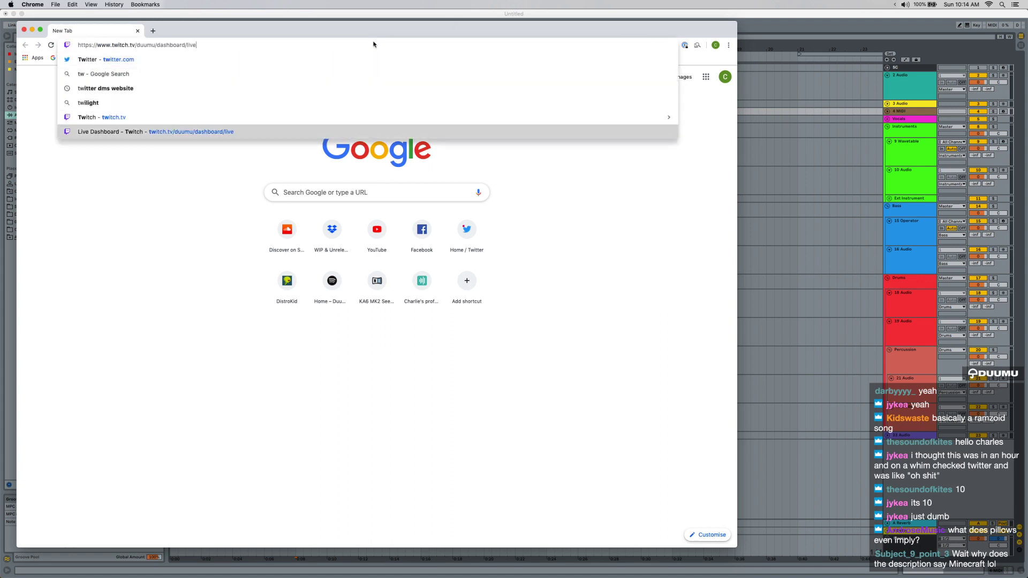
key("Return")
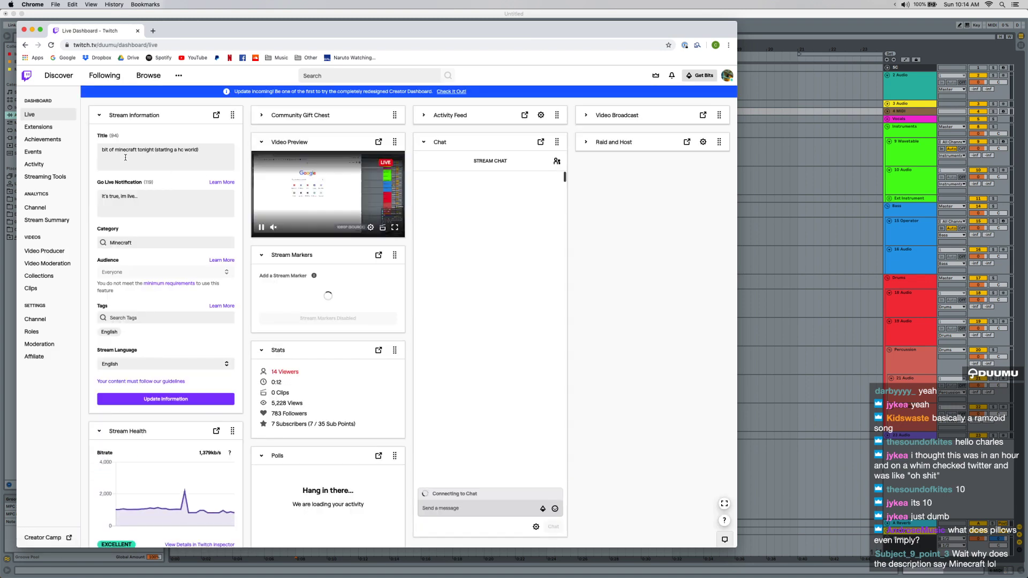
Replace the stream title with "SPEED BEATS LIVE".
triple_click(168, 149)
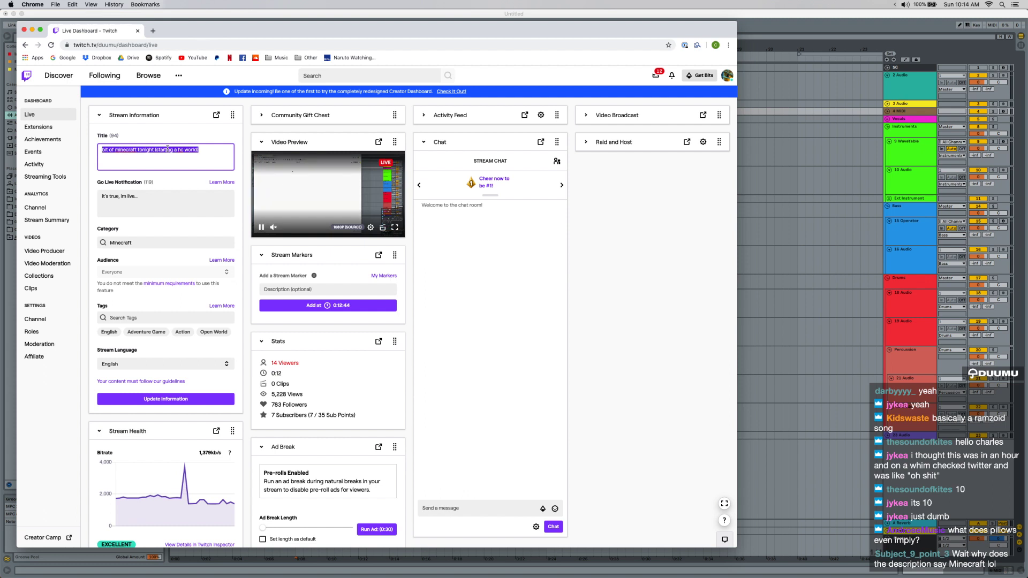
type("SPEED BEATS L")
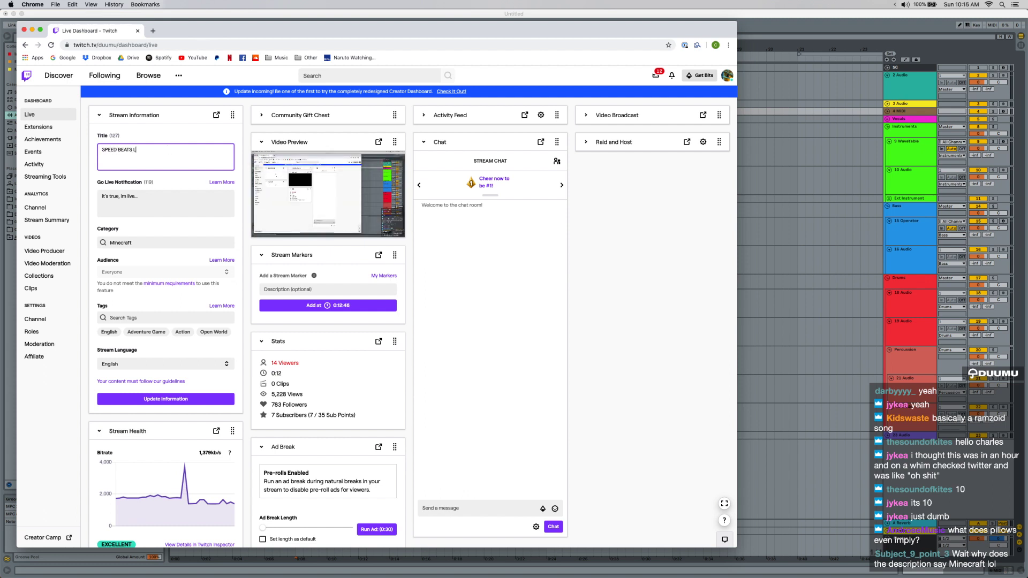
type("IVE")
Set the stream category to Creative, end the go-live notification with an ellipsis and update the stream information.
double_click(161, 242)
type("C")
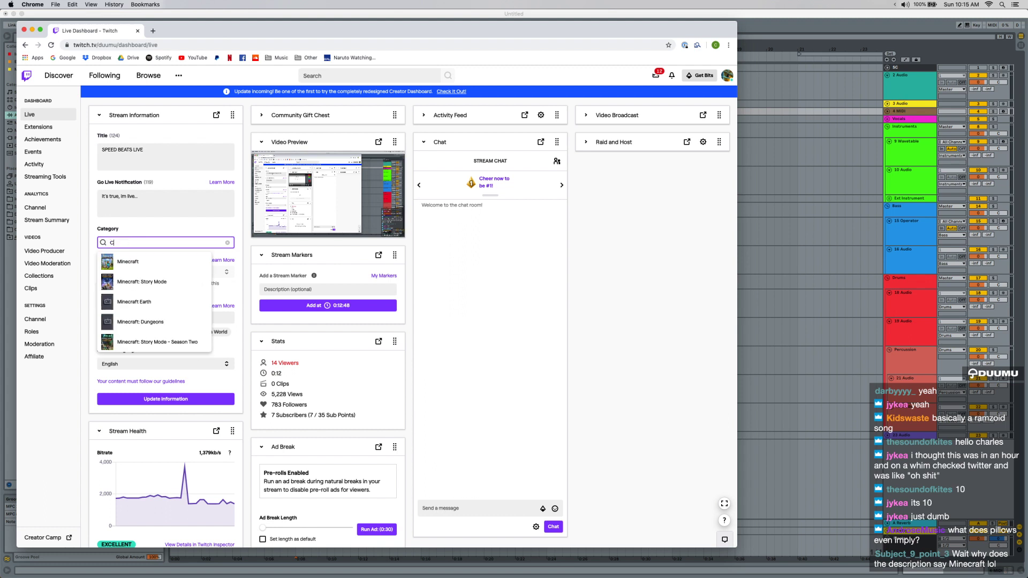
type("reative")
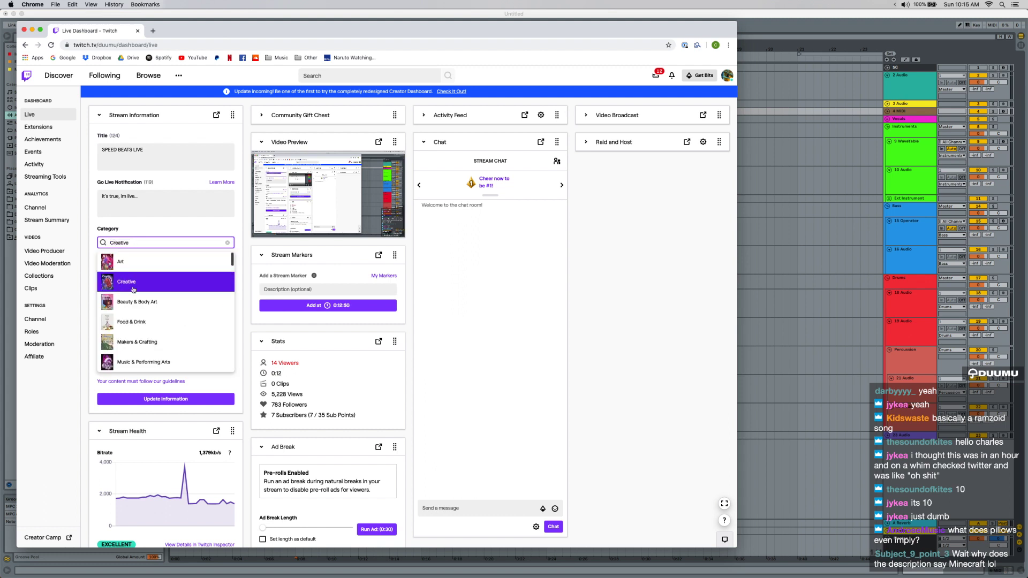
left_click(133, 289)
left_click(149, 200)
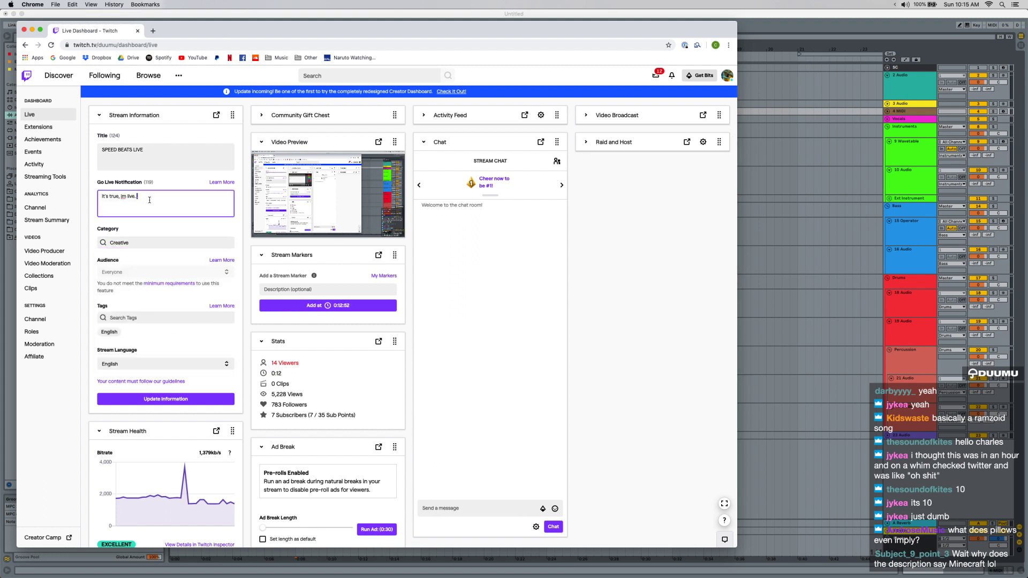
type("..")
left_click(165, 399)
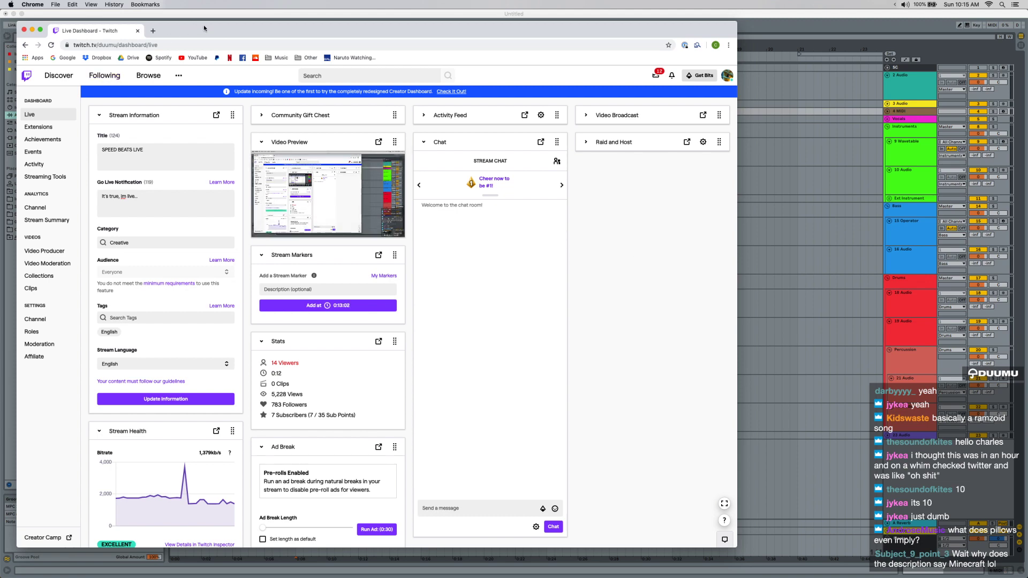
Switch back to Ableton Live and start a one-hour countdown in the Horo timer.
left_click_drag(204, 27, 202, 30)
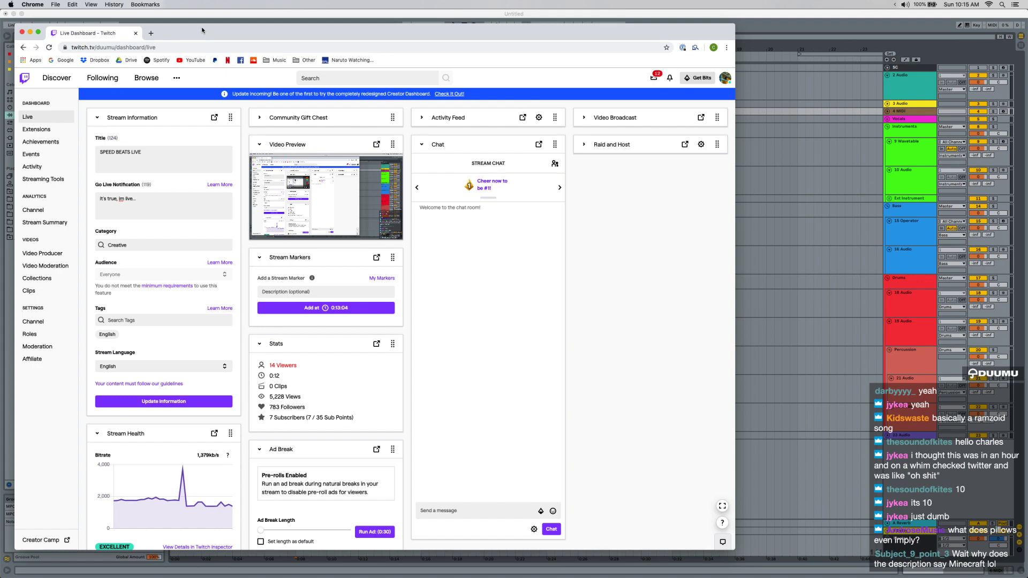
key("super+Tab")
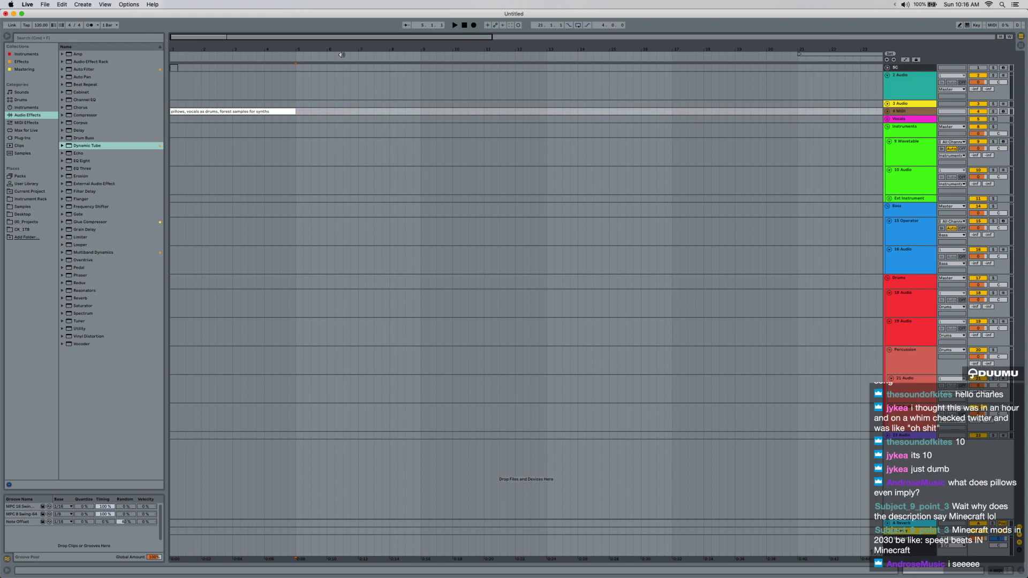
key("super+space")
type("horo")
key("Return")
type("1h")
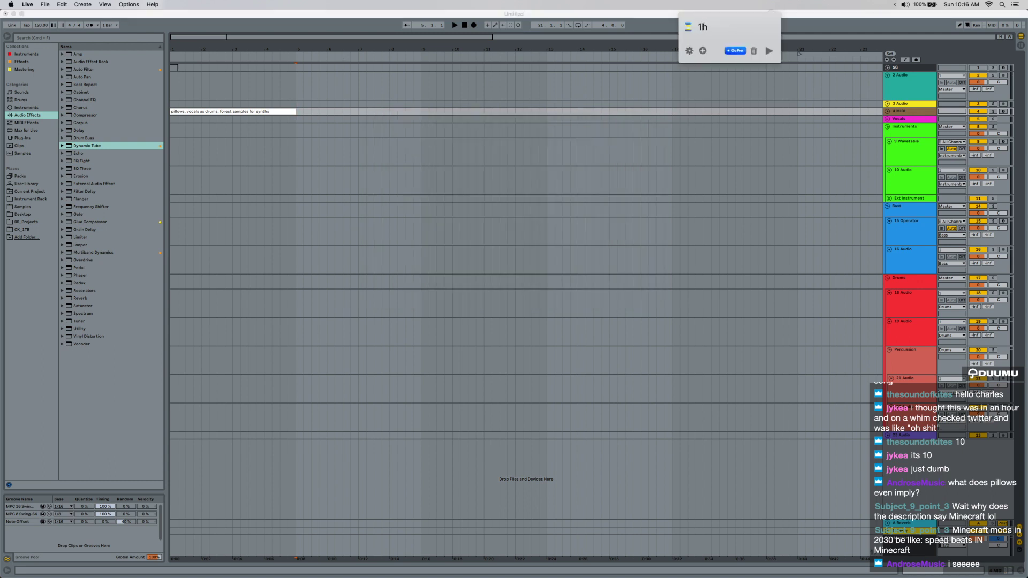
key("Return")
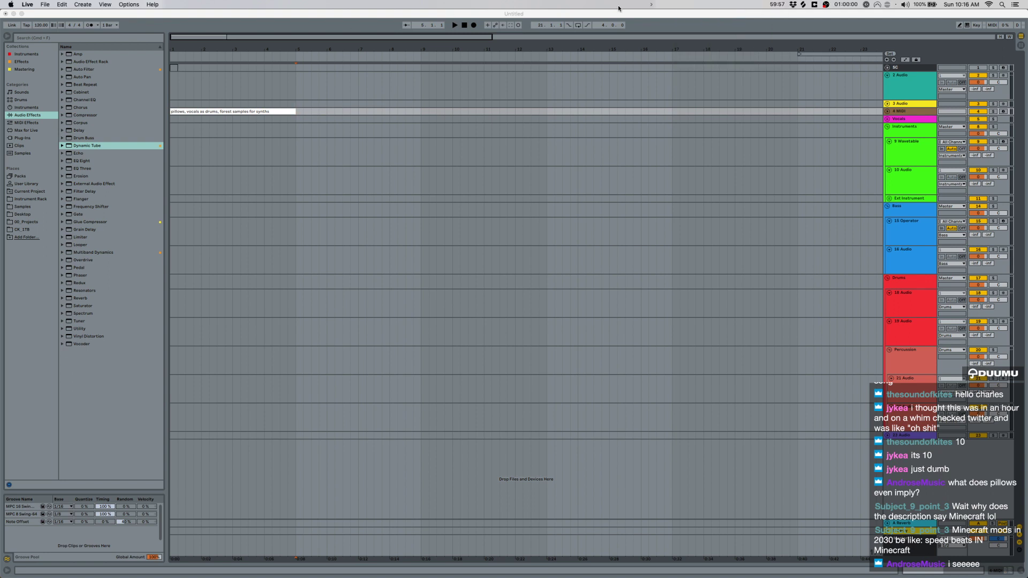
left_click(863, 3)
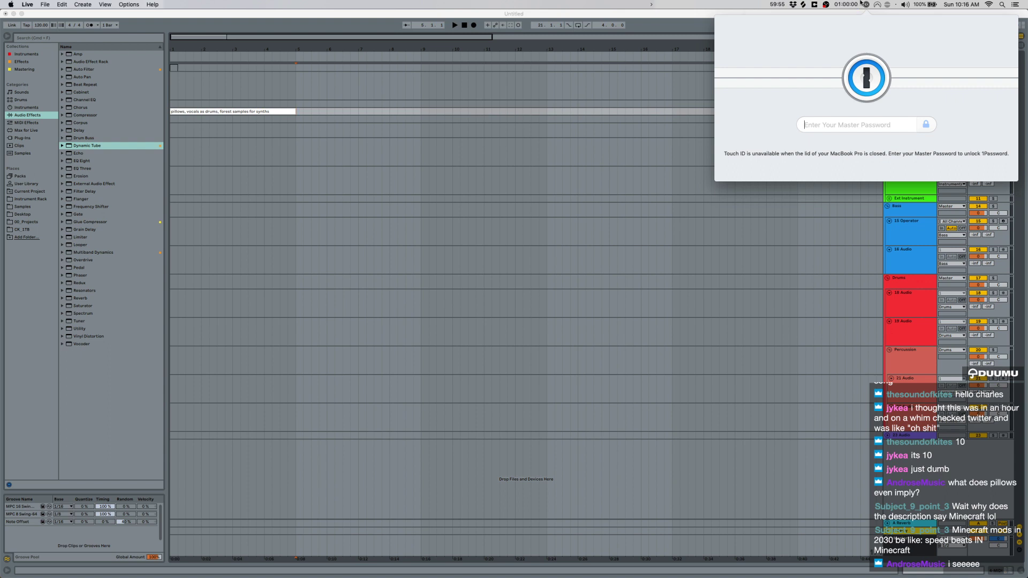
left_click(851, 4)
left_click(822, 51)
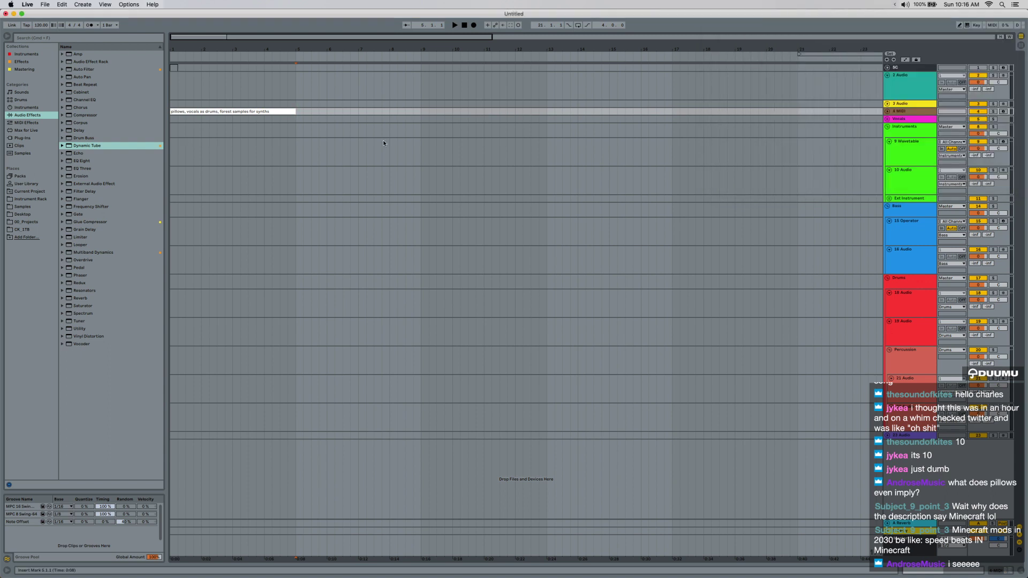
Search the Ableton browser for "forest" samples.
scroll(240, 174, "up", 4)
scroll(253, 167, "left", 1)
scroll(255, 165, "up", 8)
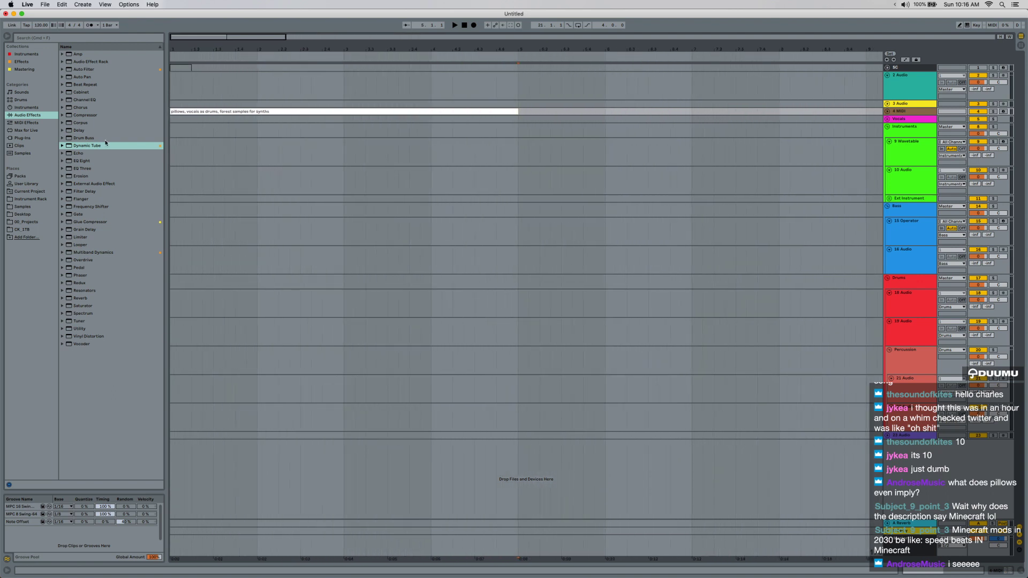
key("super+f")
type("forest")
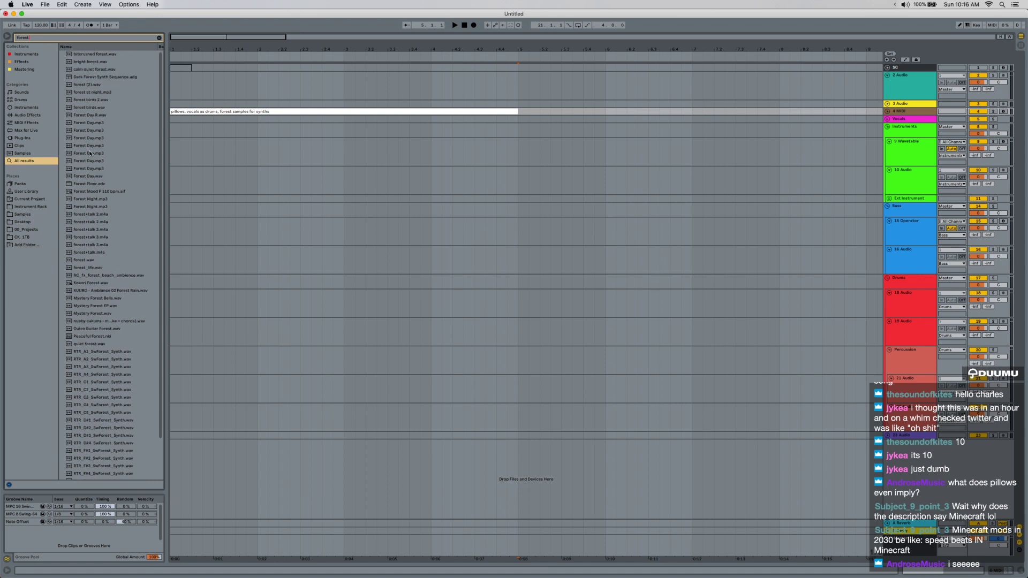
Audition the RTR A1 SwForest synth sample, a Mystery Forest sample and a Forest Day.mp3 recording from the search results.
left_click(108, 352)
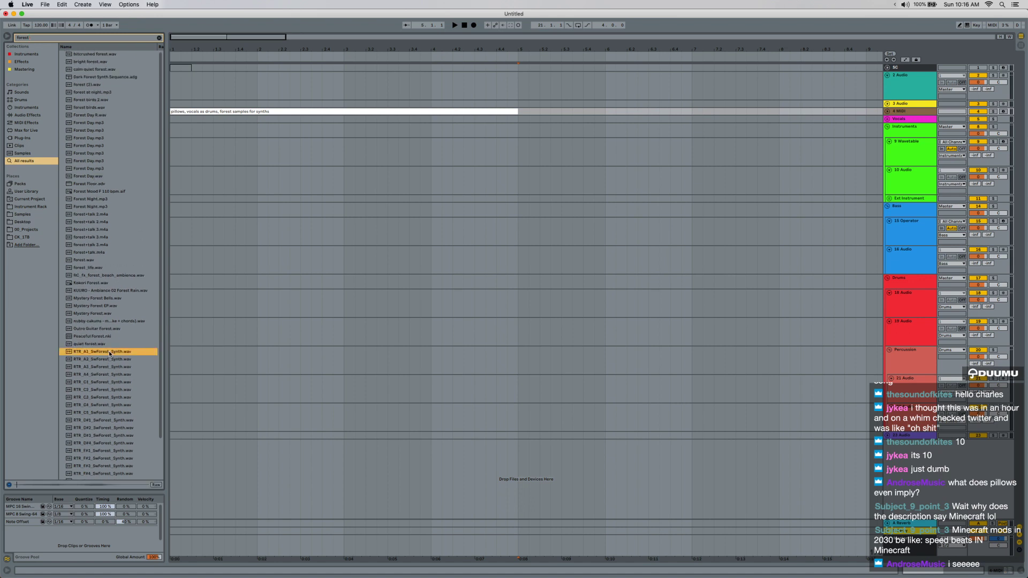
left_click(267, 332)
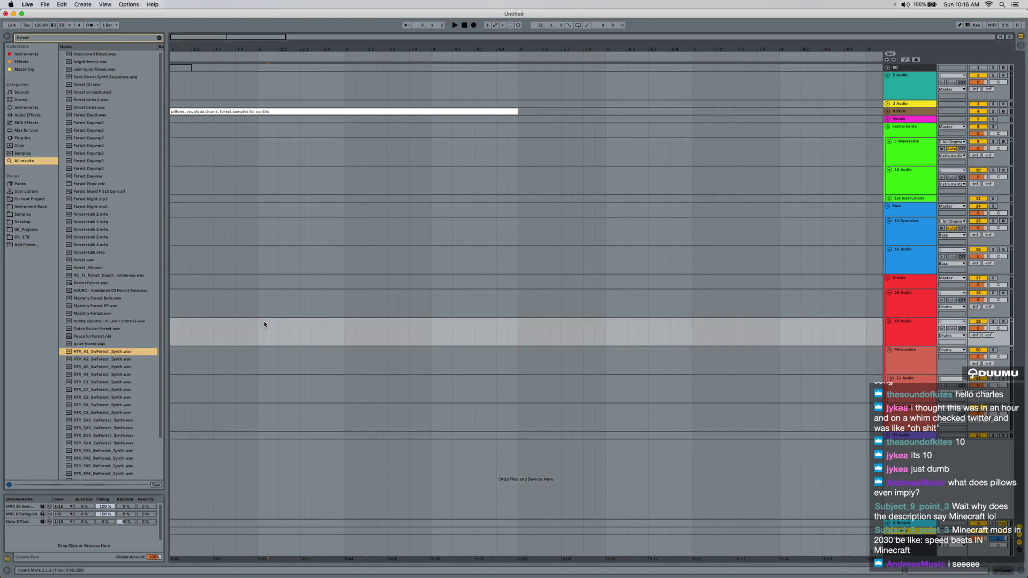
left_click(106, 306)
left_click(236, 254)
left_click(94, 131)
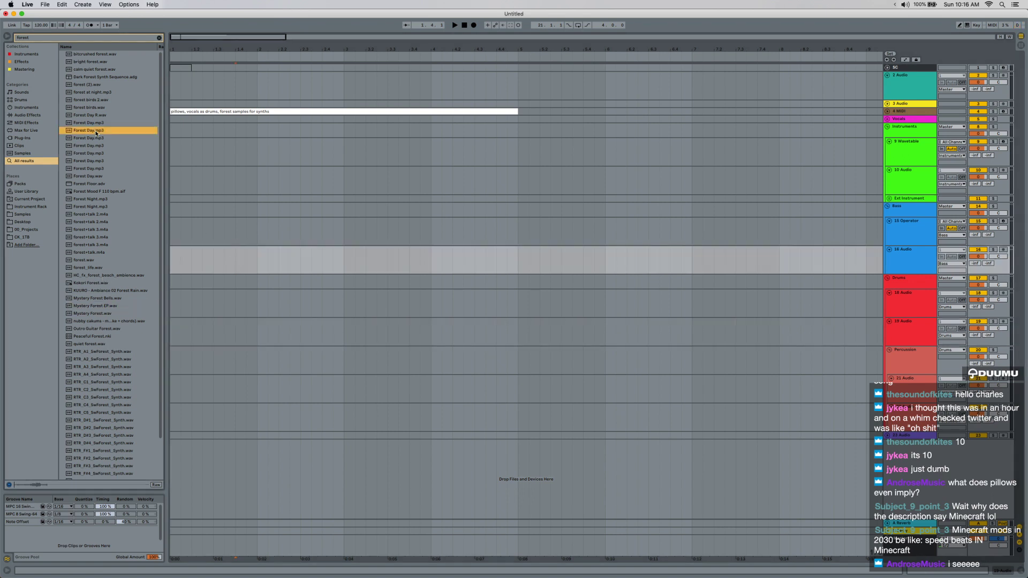
Move the MIDI track holding the rules clip above the teal audio track.
left_click(891, 104)
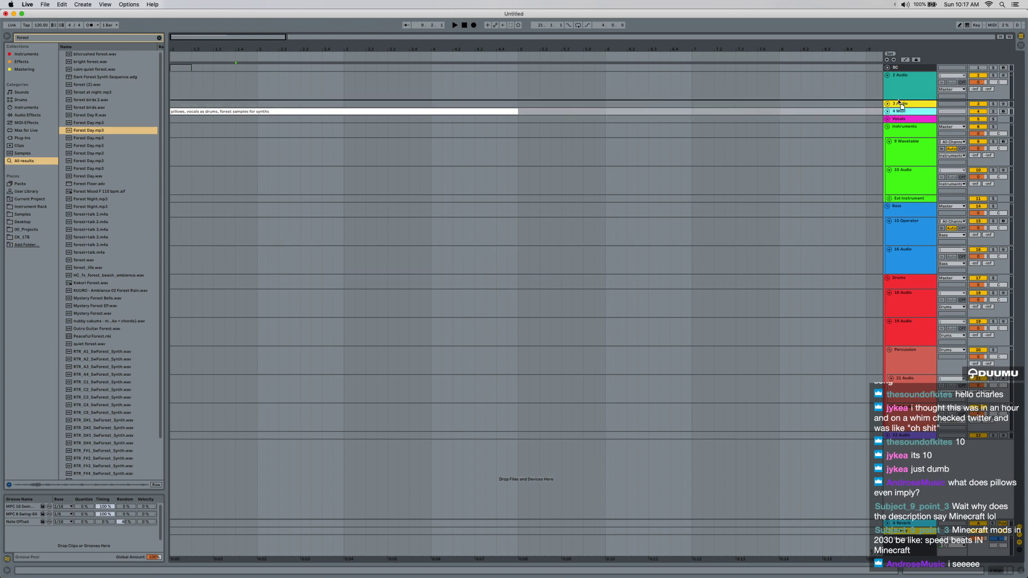
left_click(900, 111)
left_click_drag(898, 65, 898, 72)
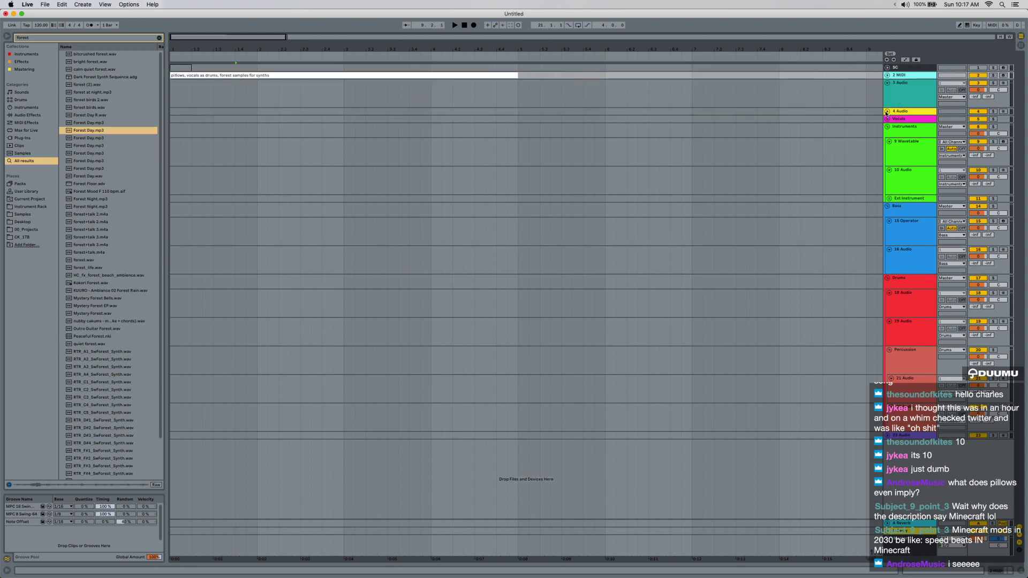
Unfold the yellow audio track and place the Forest Day.mp3 sample on it, starting within bar 1.
left_click(887, 112)
left_click(889, 120)
left_click_drag(123, 128, 250, 121)
left_click(93, 131)
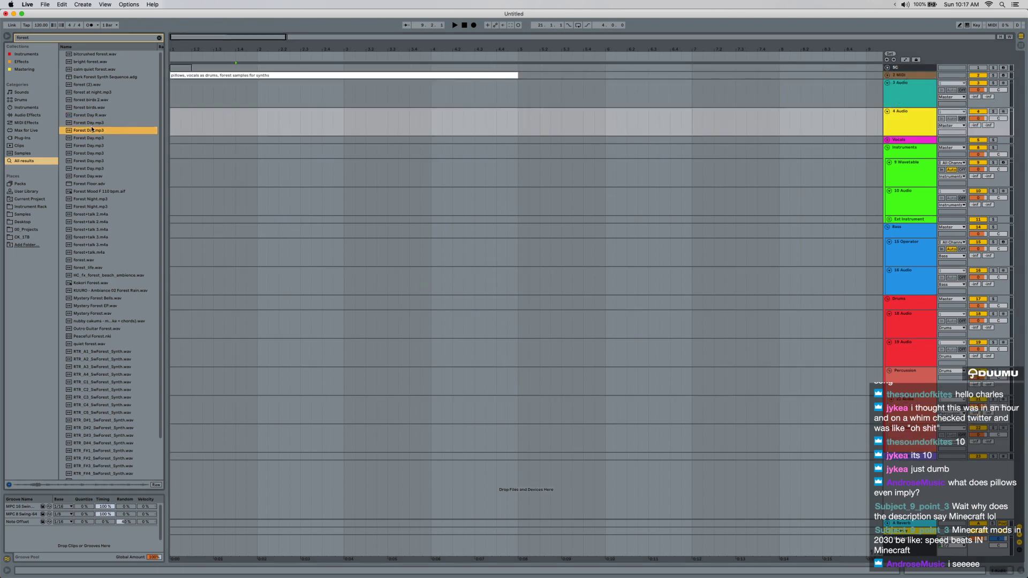
left_click_drag(92, 131, 225, 122)
Audition the forest birds.wav, forest birds 2.wav and forest at night.mp3 samples.
left_click(94, 109)
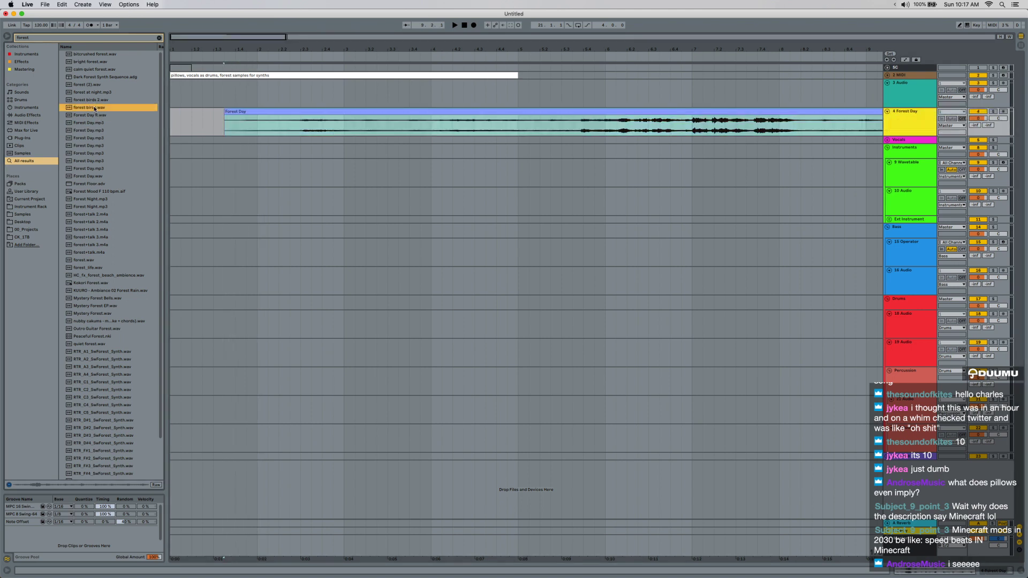
left_click(94, 100)
left_click(96, 93)
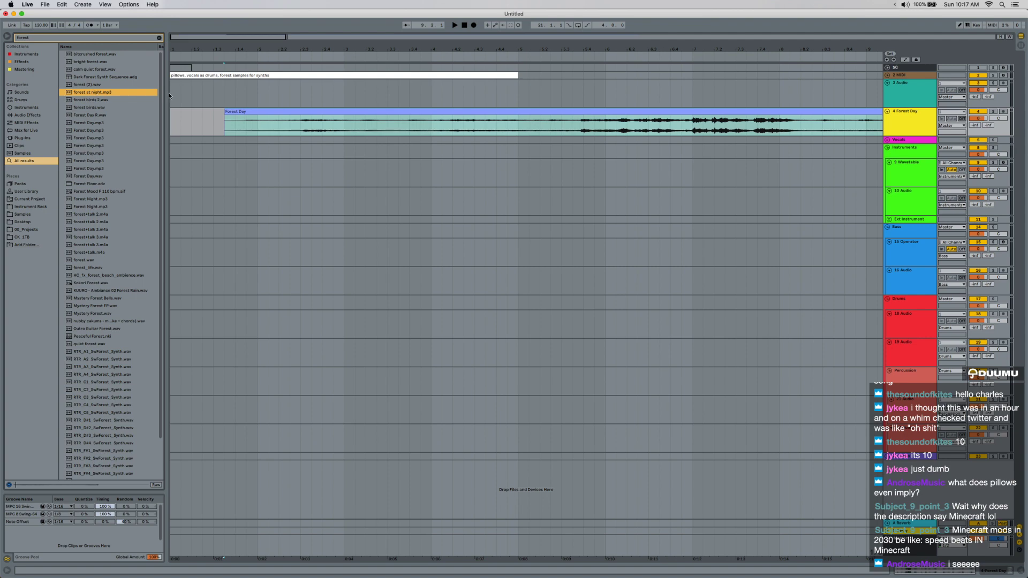
Add an audio track below Forest Day and place forest at night.mp3 on it at the start of bar 1.
key("minus")
key("minus")
key("super+t")
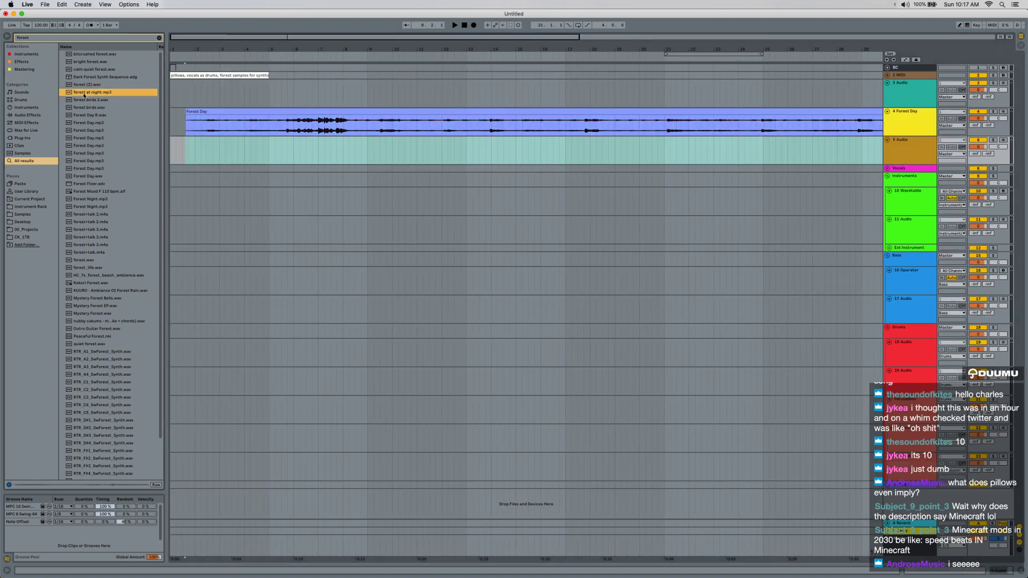
left_click_drag(84, 95, 172, 153)
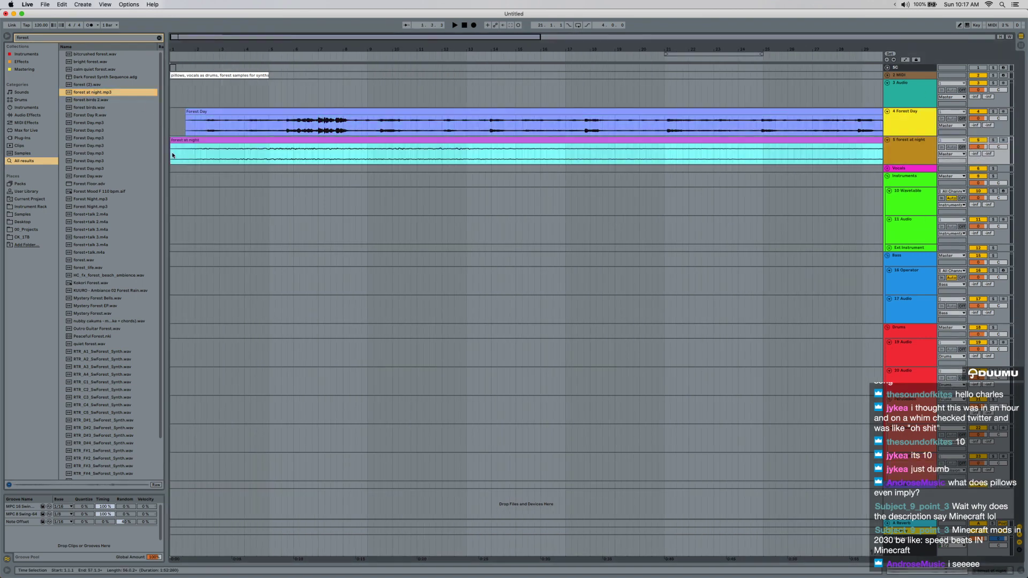
Examine the sample waveform and full length of the forest at night clip.
double_click(699, 142)
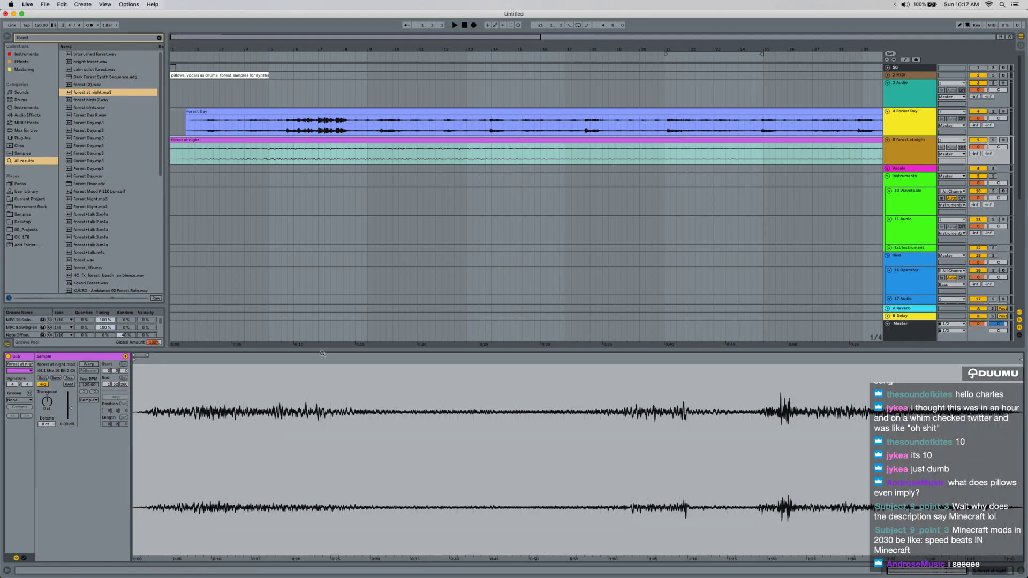
left_click(324, 140)
scroll(328, 174, "up", 5)
scroll(327, 176, "left", 4)
scroll(328, 173, "down", 5)
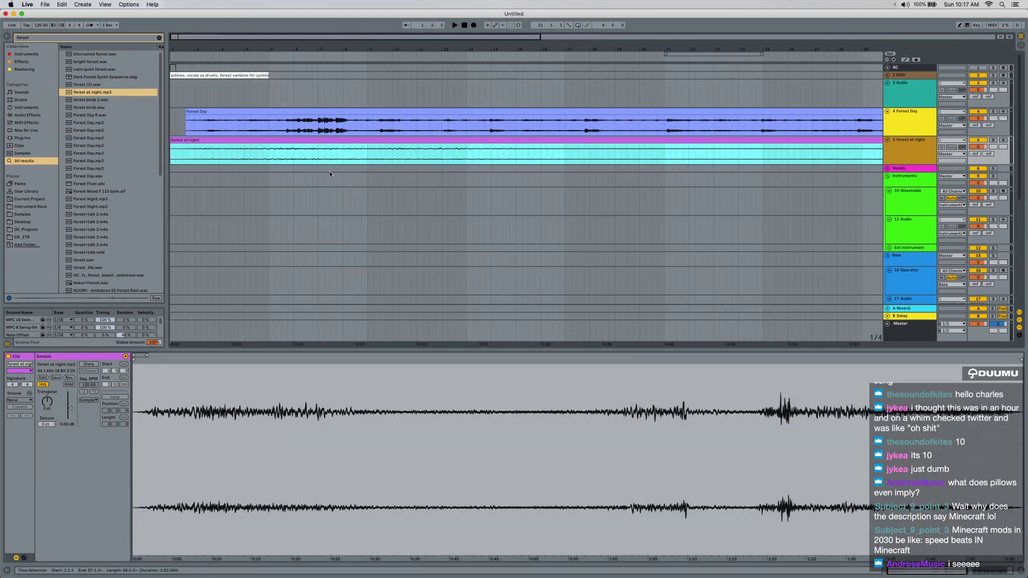
scroll(329, 172, "down", 2)
Mute and fold the forest at night track, and solo the Forest Day track.
left_click(980, 140)
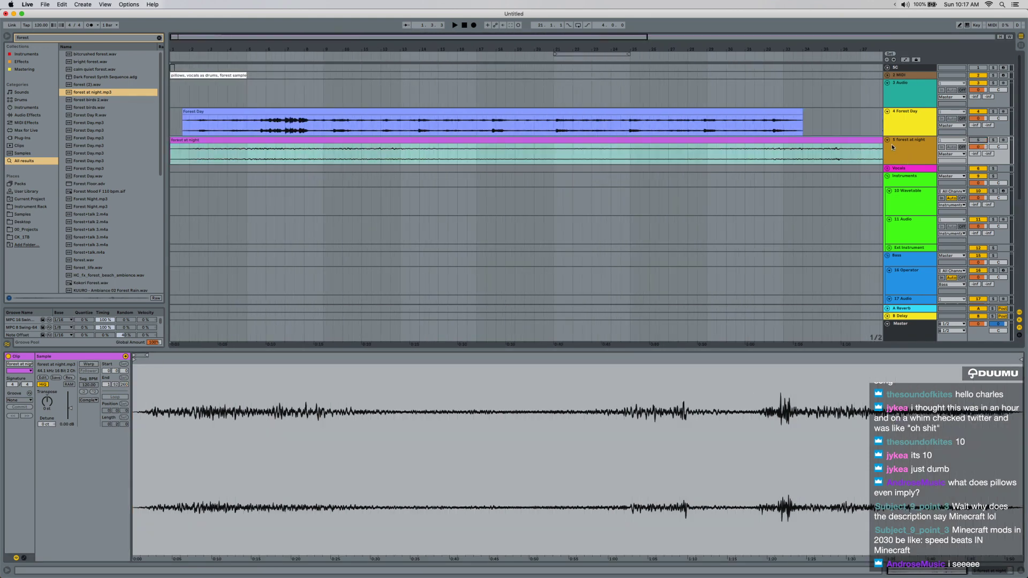
left_click(887, 140)
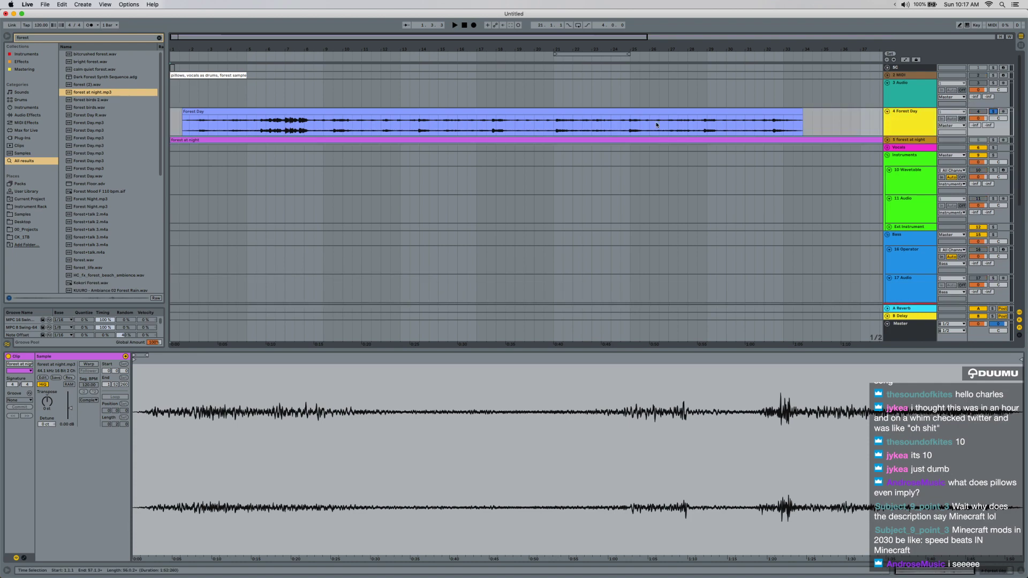
scroll(327, 140, "up", 6)
scroll(327, 141, "left", 5)
scroll(331, 137, "up", 1)
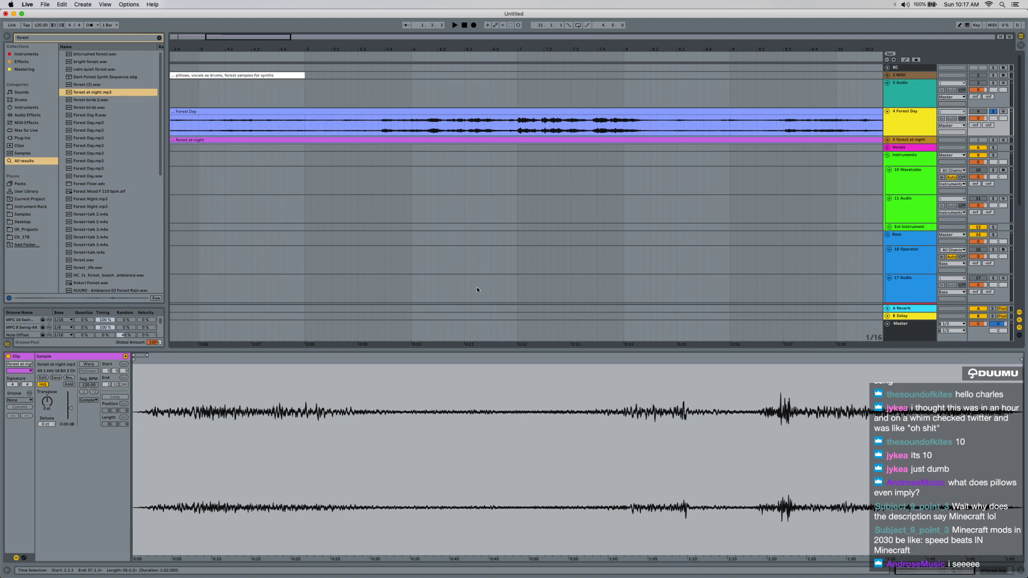
Create an empty four-bar MIDI clip at bar 1 on the Wavetable track and enlarge its note editor.
key("super+alt+l")
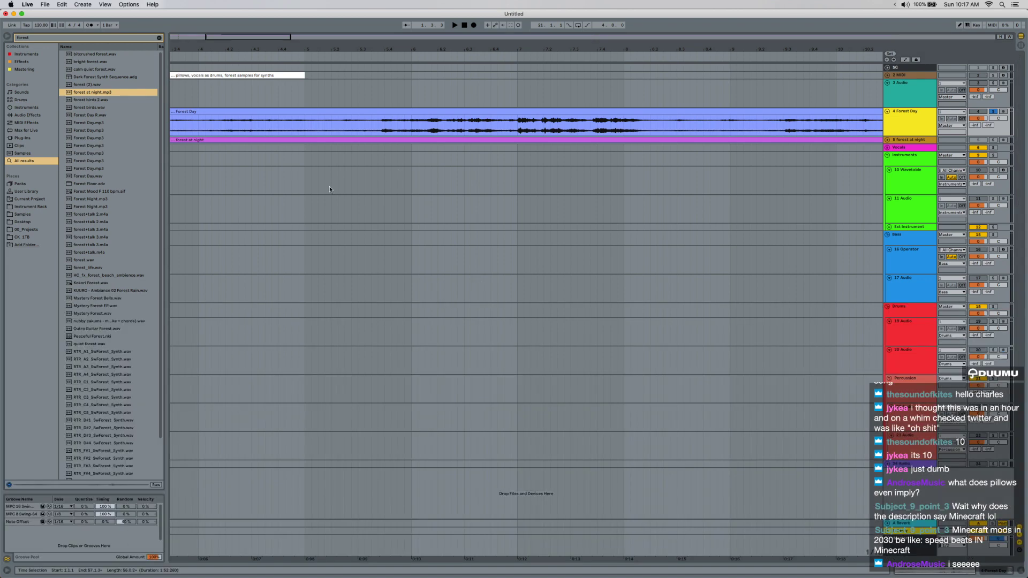
key("minus")
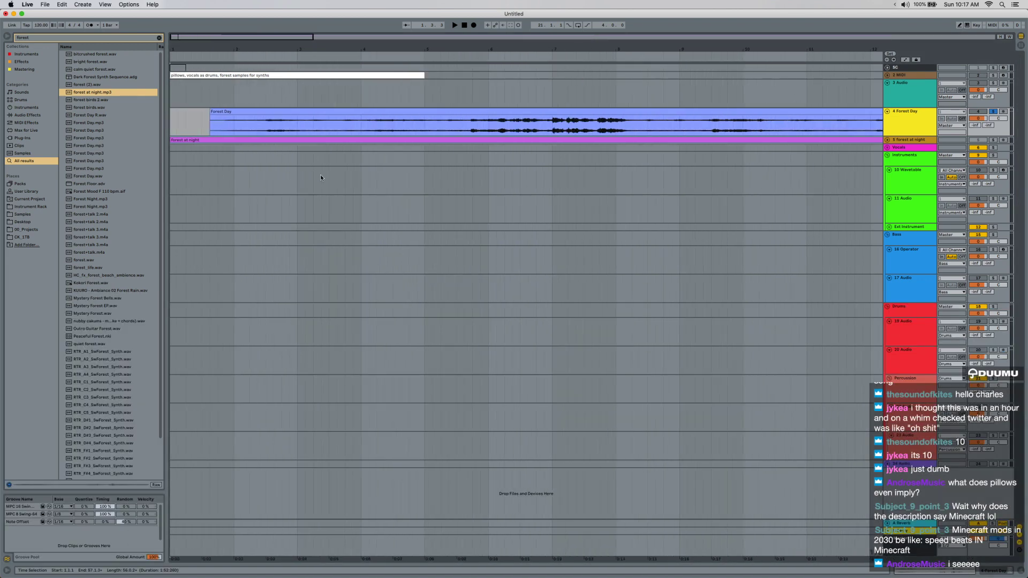
left_click_drag(441, 182, 93, 172)
key("super+shift+m")
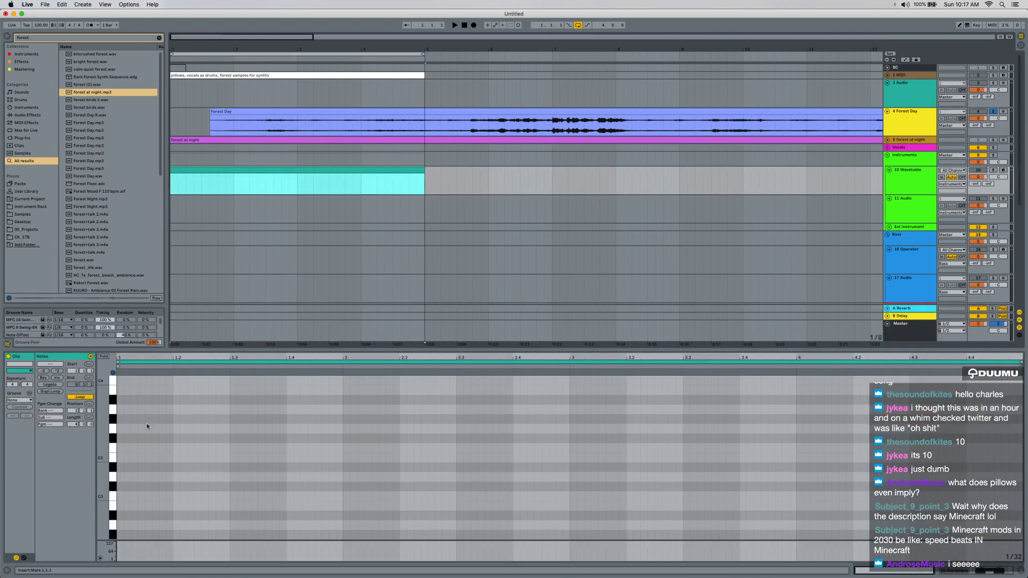
left_click_drag(146, 349, 144, 268)
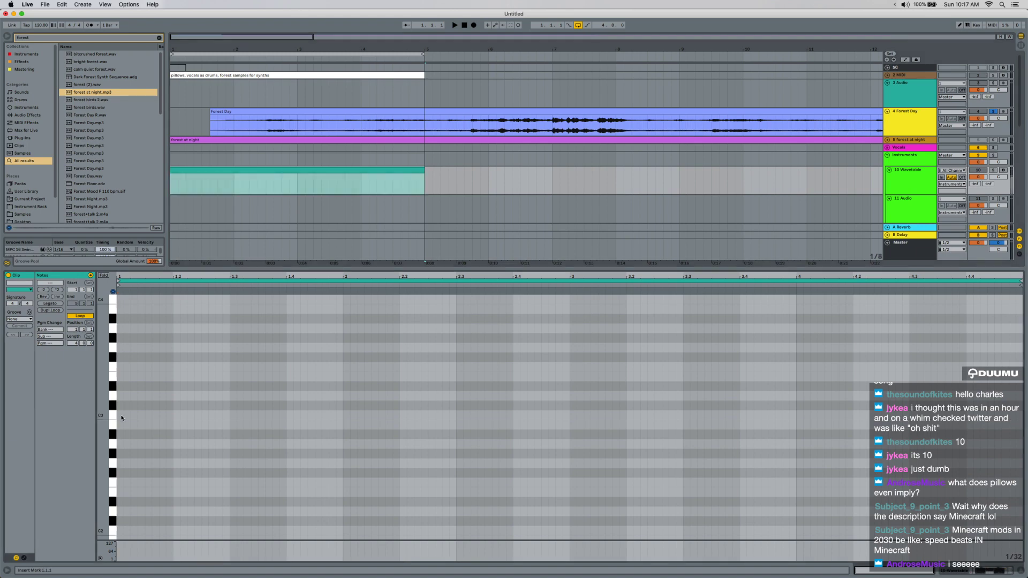
Draw a four-note chord of C3, E3, G3 and B3 from the clip's start, about two bars long.
double_click(129, 415)
left_click_drag(130, 415, 547, 422)
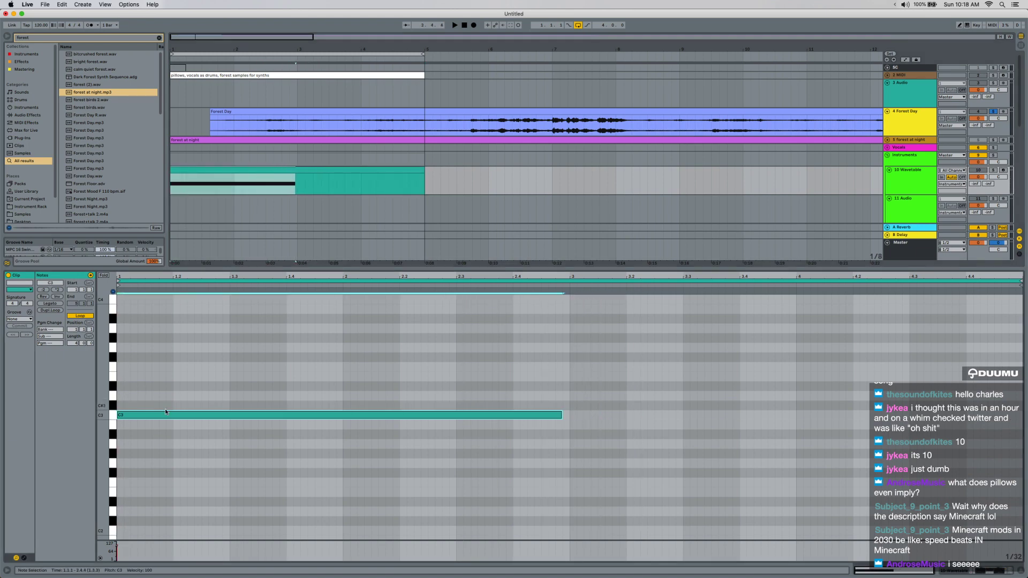
left_click_drag(165, 413, 164, 376)
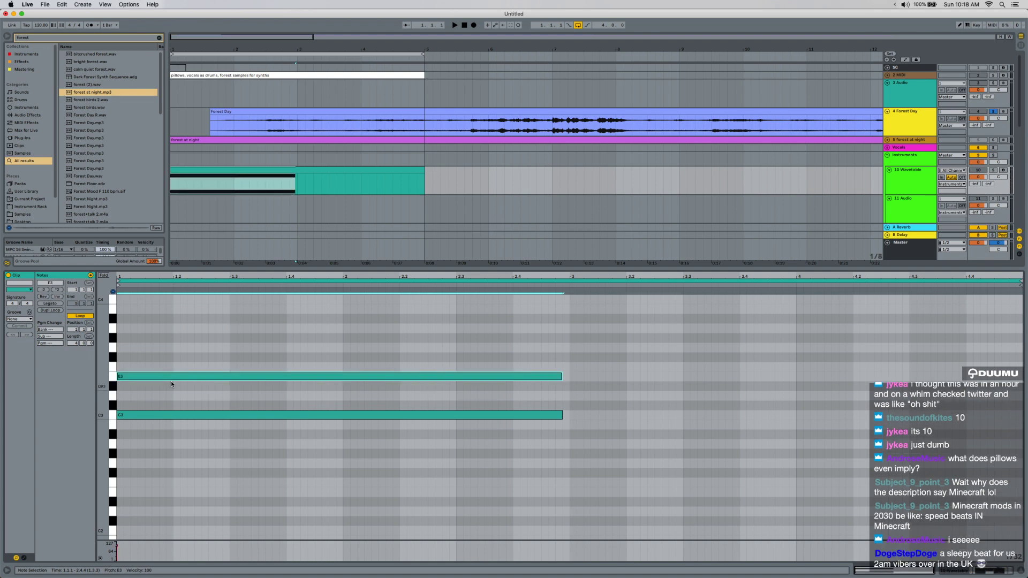
left_click_drag(171, 381, 177, 314)
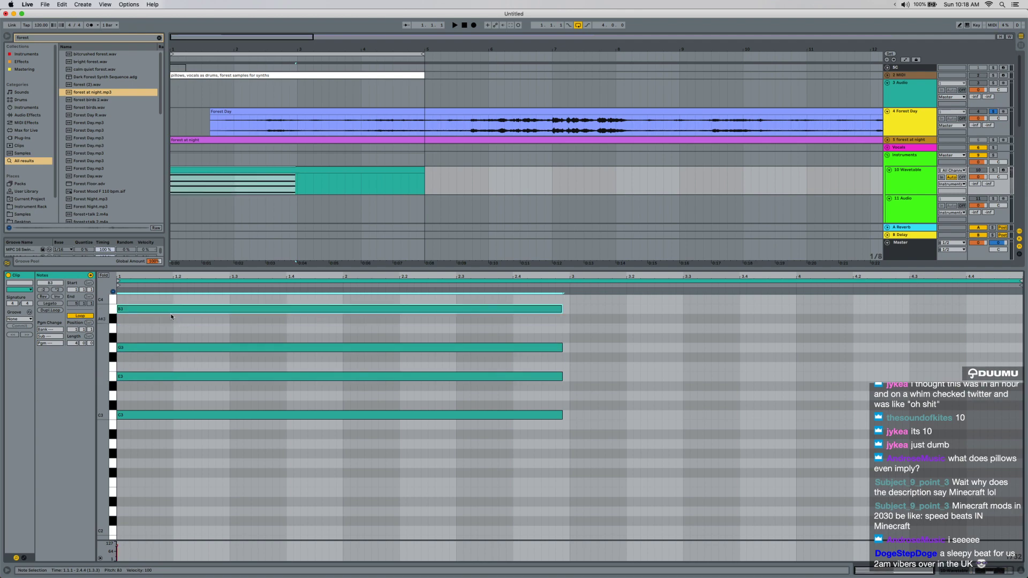
Solo the Wavetable track and play back the chord.
key("space")
key("space")
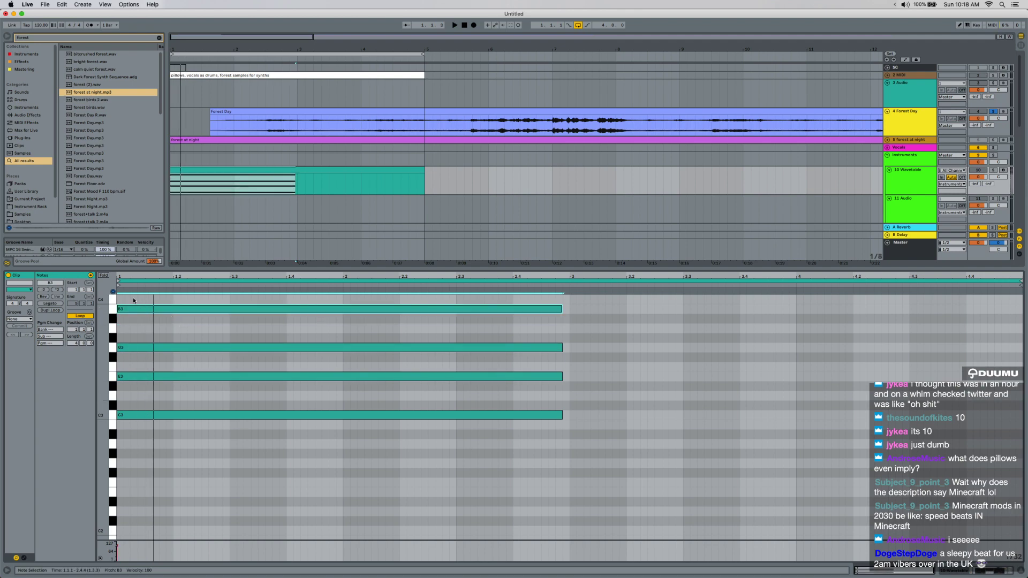
left_click(993, 170)
key("space")
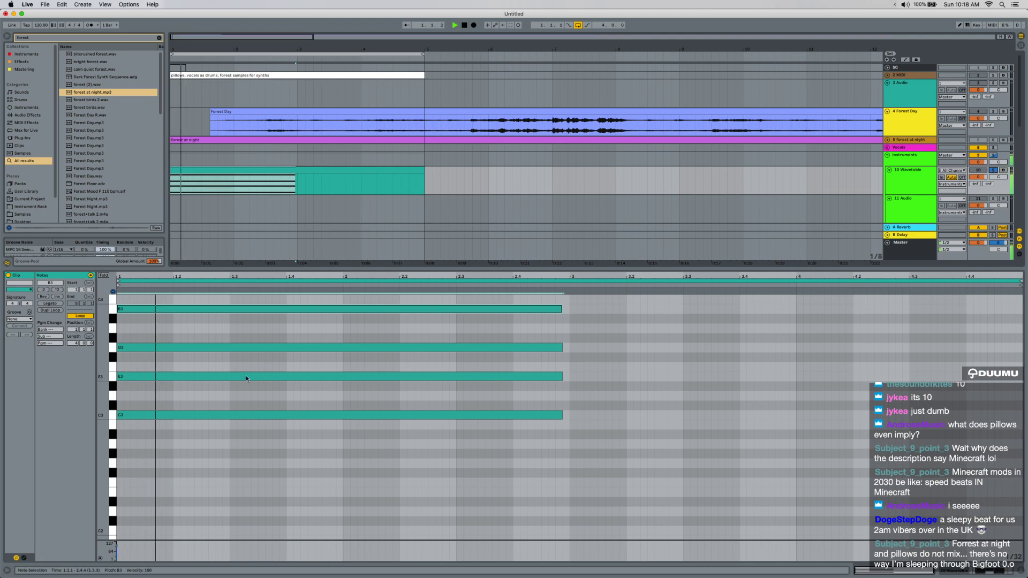
key("space")
Transpose all four chord notes down one octave.
left_click(201, 383)
key("super+a")
key("shift+Down")
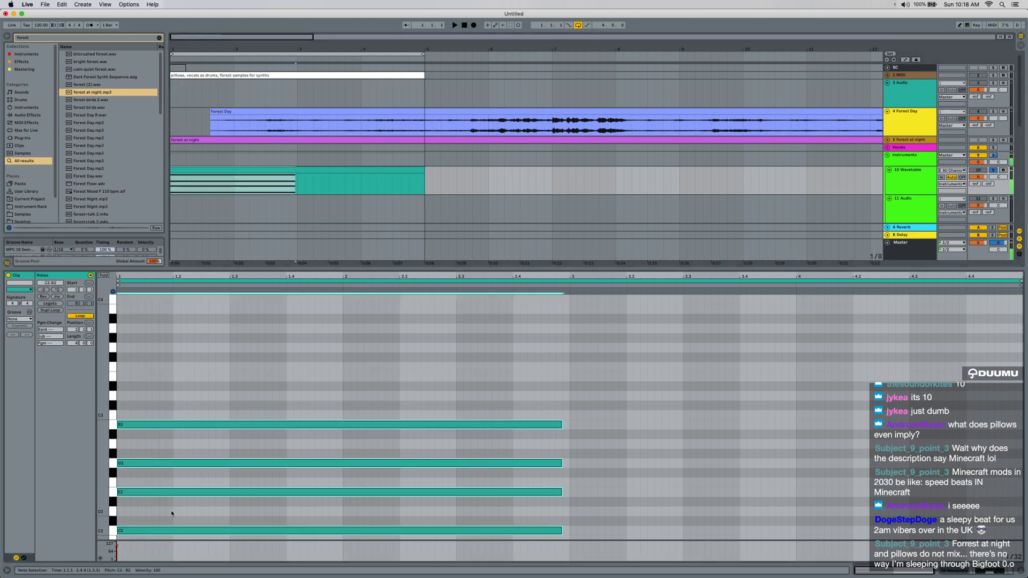
Try the chord's E note one octave higher and listen to the voicing.
left_click(172, 491)
key("shift+Up")
key("space")
scroll(193, 479, "down", 2)
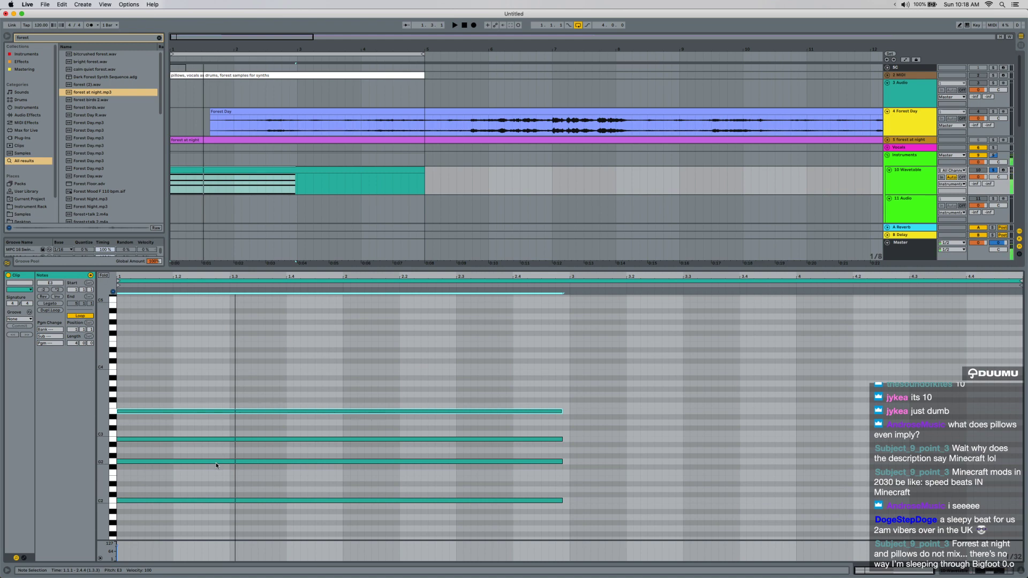
key("shift+Down")
Lengthen the chord to exactly two bars and duplicate it into bars 3 and 4.
left_click_drag(205, 530, 204, 384)
key("super+d")
key("super+z")
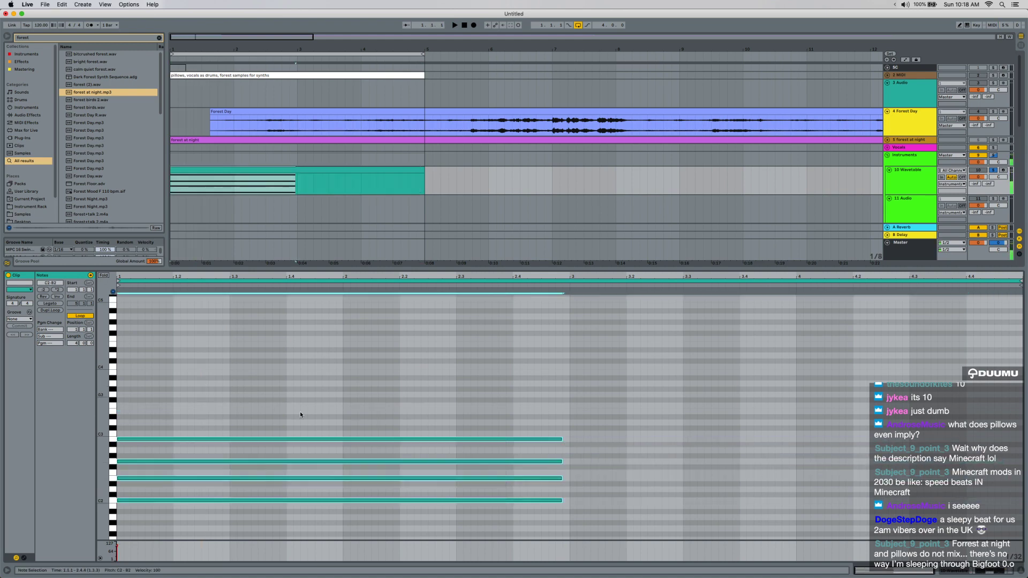
key("super+d")
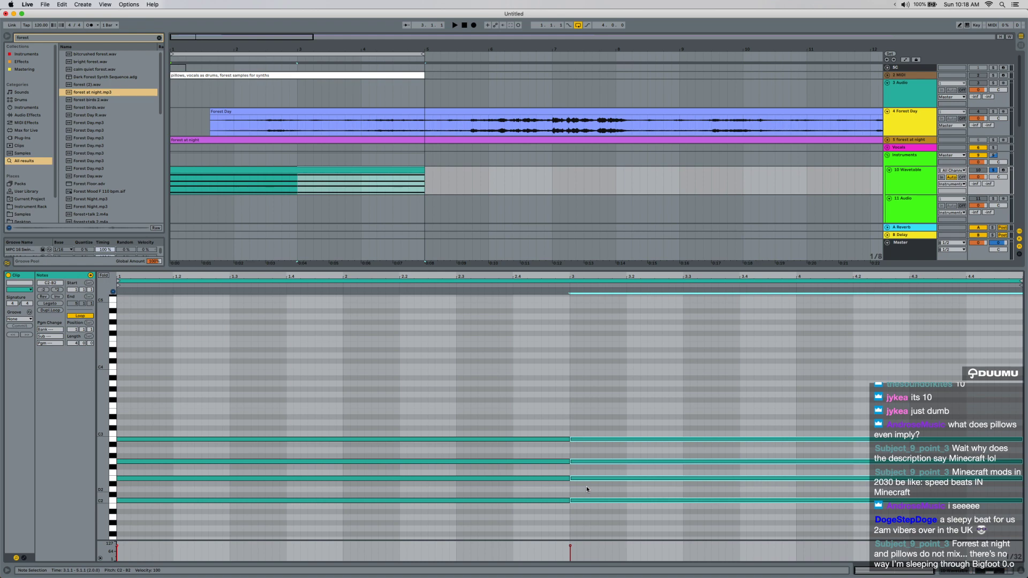
Change the upper notes of the second chord to F2, A2 and C3, keeping C2 in the bass.
left_click_drag(586, 486, 593, 443)
key("Up")
key("Up")
left_click(595, 433)
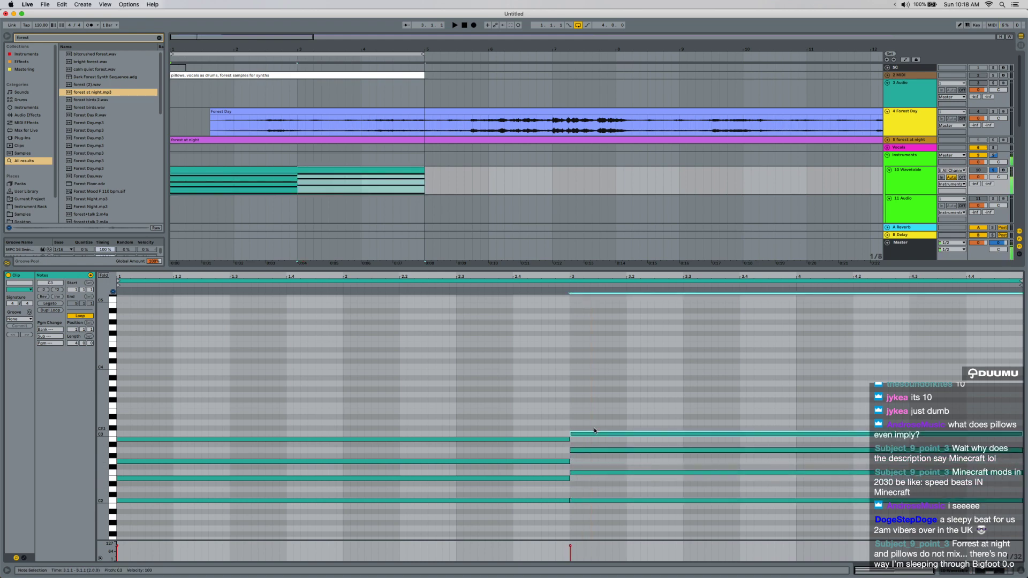
left_click_drag(525, 514, 542, 439)
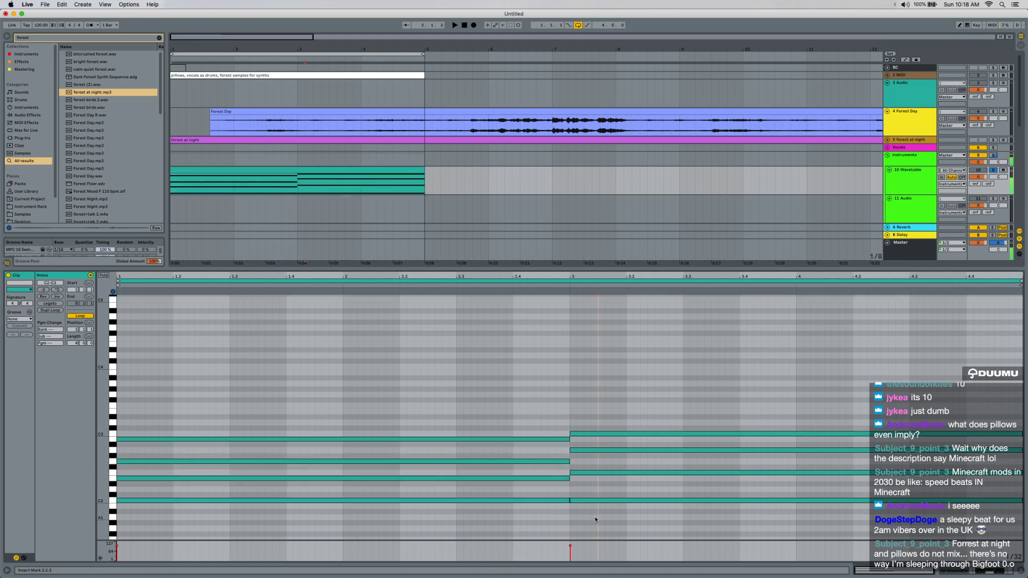
left_click(492, 413)
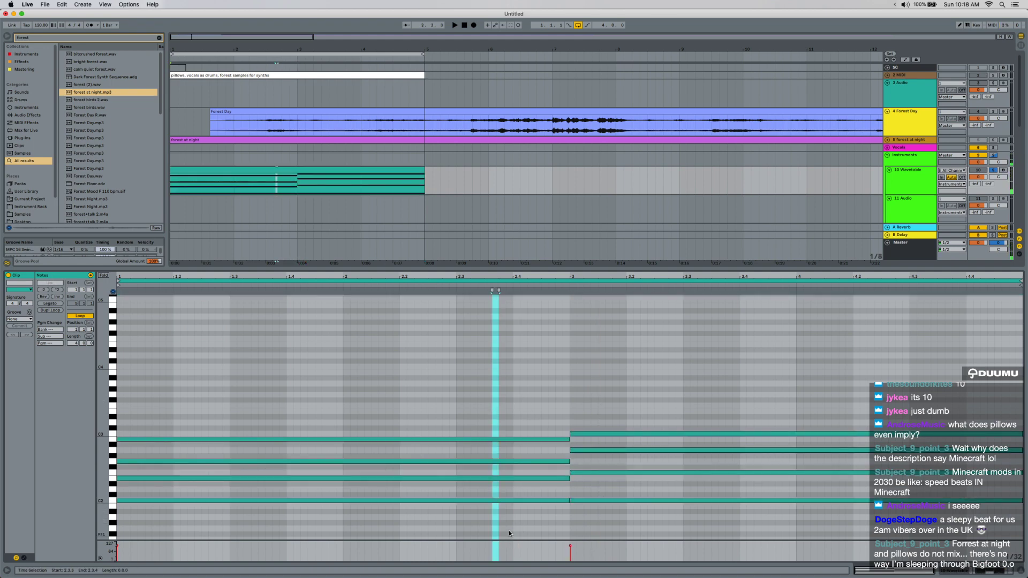
left_click_drag(508, 531, 511, 421)
left_click_drag(583, 519, 605, 414)
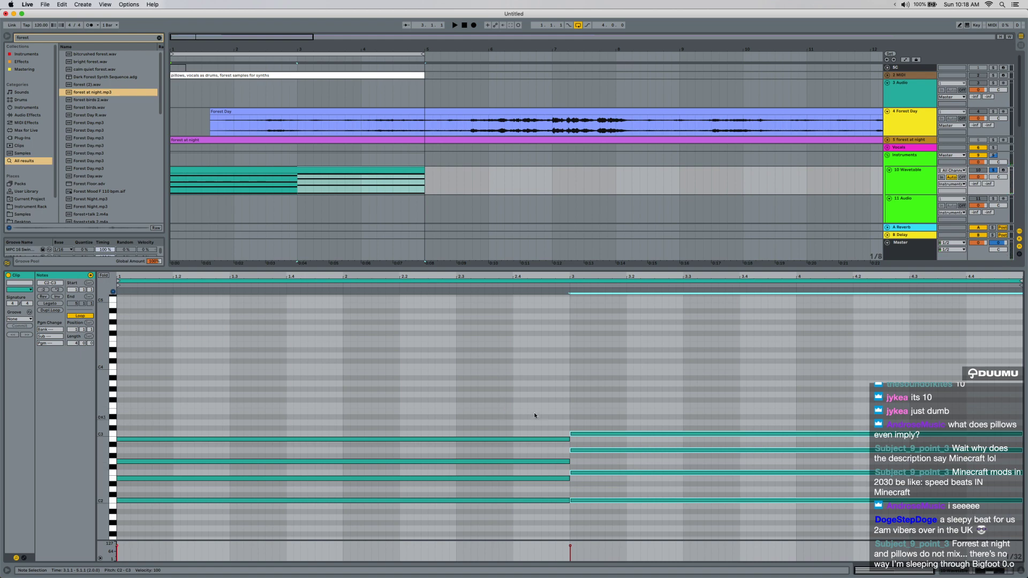
left_click(330, 351)
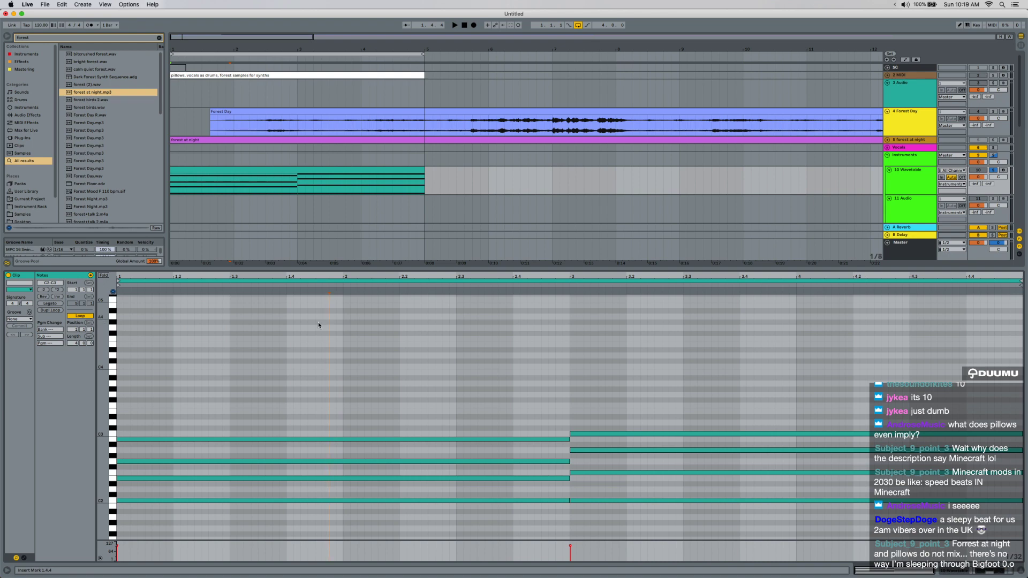
Try the E2 and F2 notes of the two chords one octave higher.
left_click_drag(515, 490, 584, 467)
key("shift+Up")
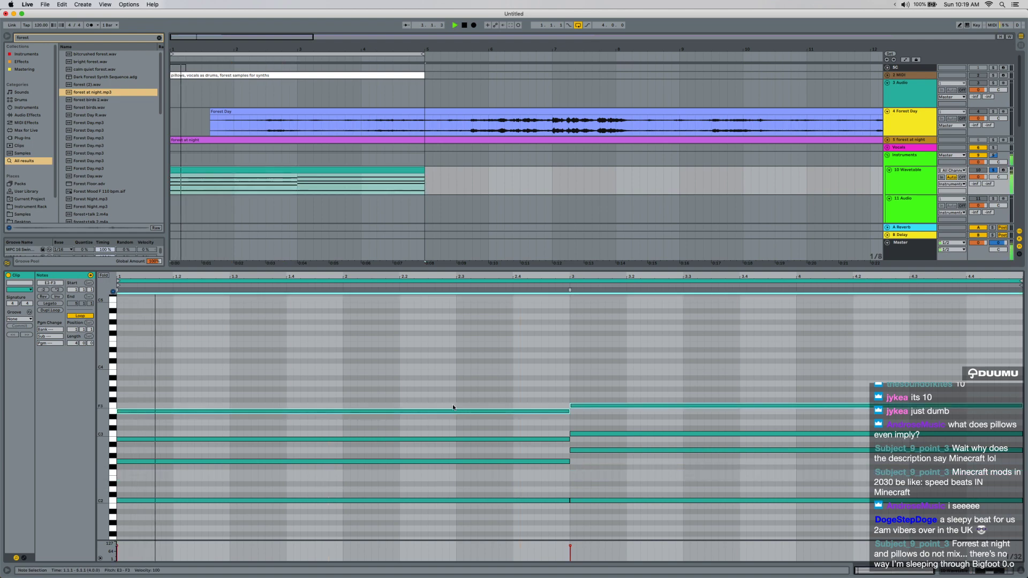
left_click(645, 399)
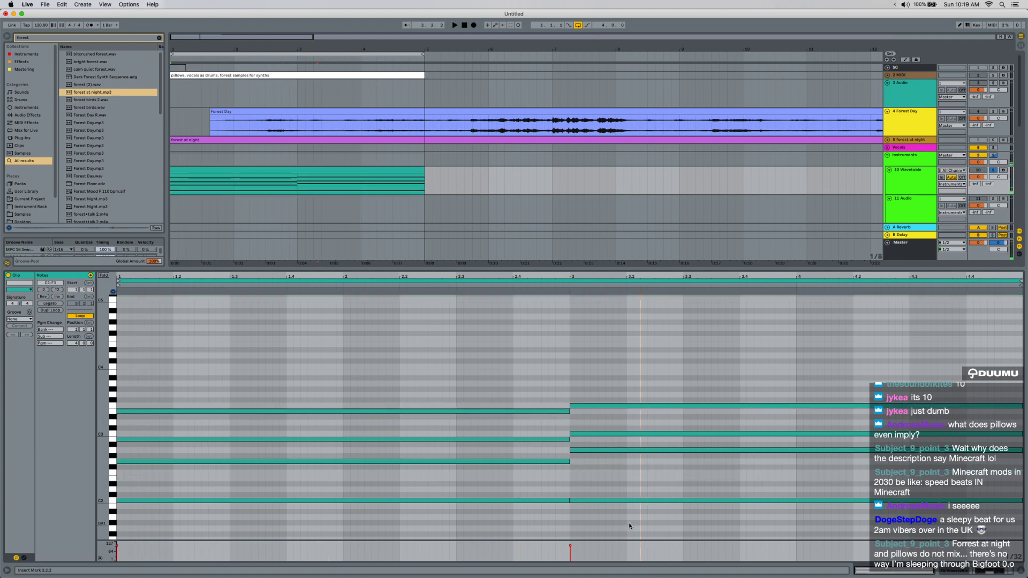
left_click(553, 418)
left_click_drag(553, 418, 603, 393)
key("shift+Down")
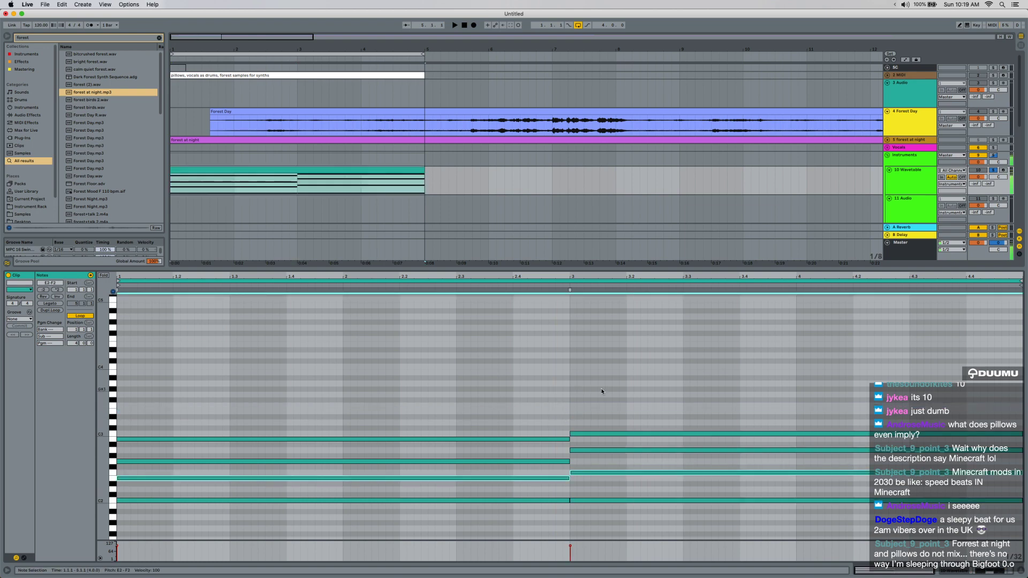
scroll(578, 423, "down", 1)
key("super+z")
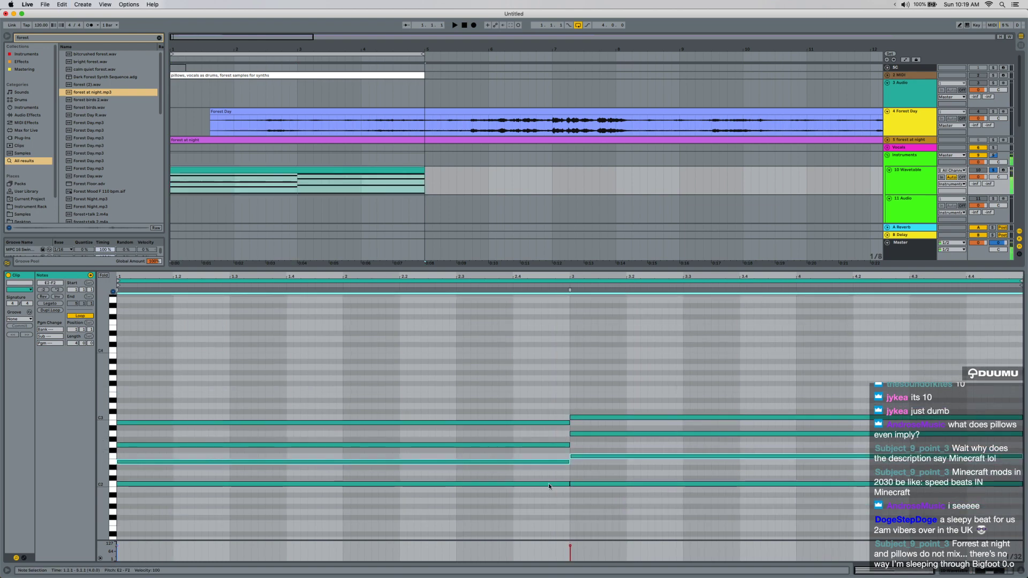
Lower the bass C note of both chords by one octave and transpose all notes up six semitones.
left_click_drag(546, 474, 625, 530)
key("shift+Down")
key("super+a")
key("Up")
key("Up")
key("Up")
key("Up")
key("Up")
key("Up")
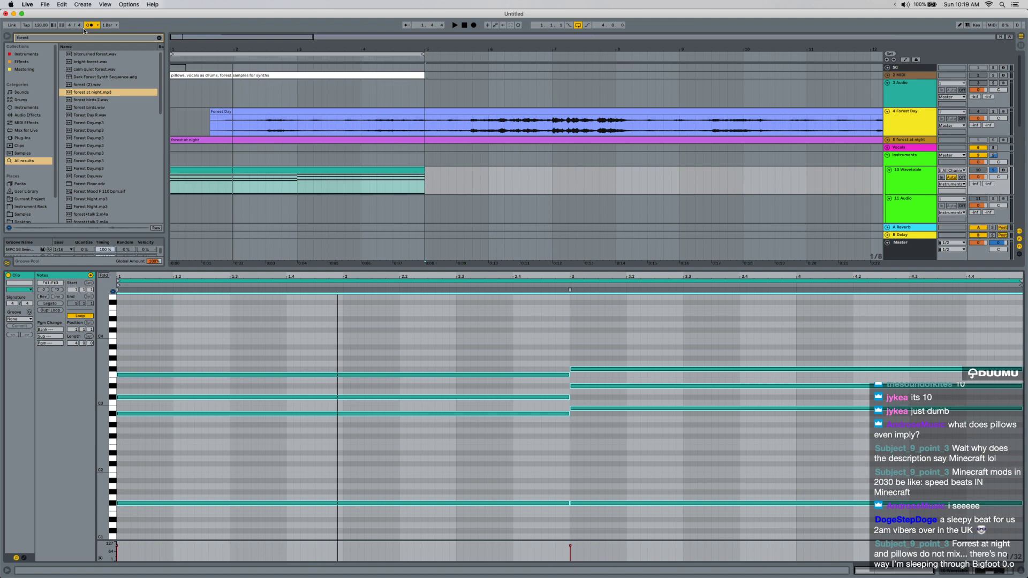
Set the song tempo to 80 BPM and play the chords at that speed.
key("0")
key("space")
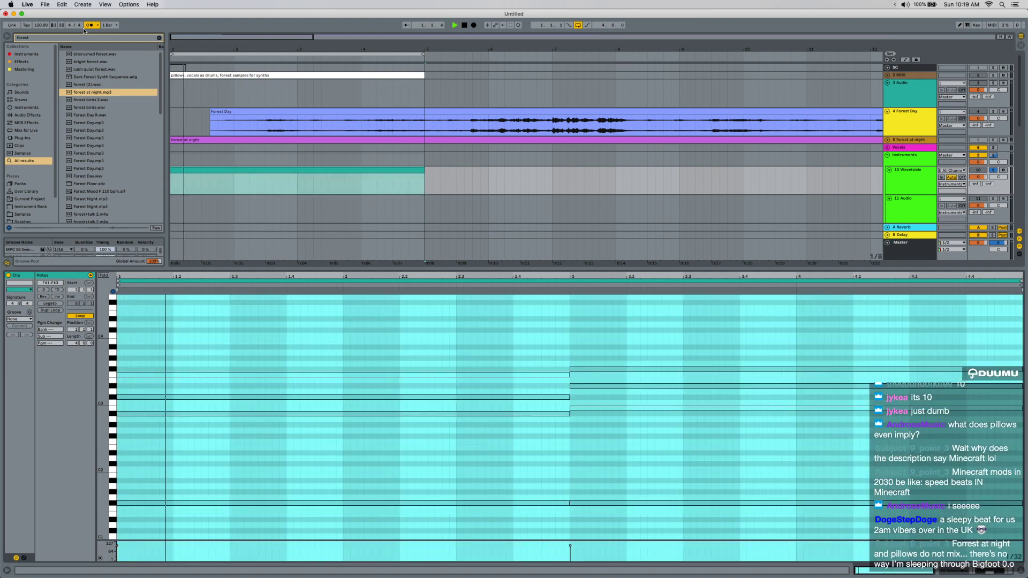
left_click(45, 24)
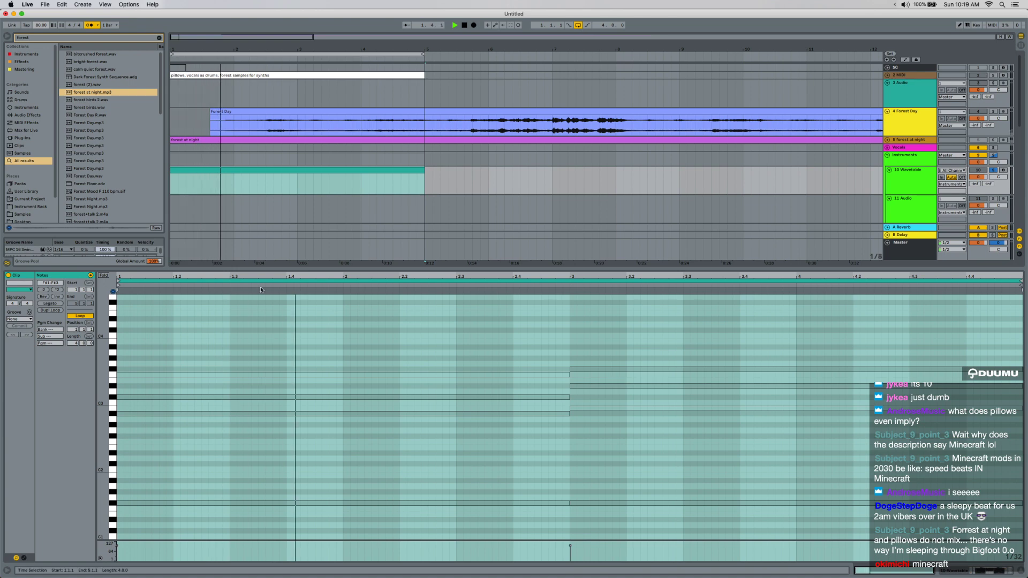
key("space")
Reactivate all the chord notes, compress them to half their length so each chord lasts one bar, and play them back.
left_click(395, 347)
key("super+a")
key("0")
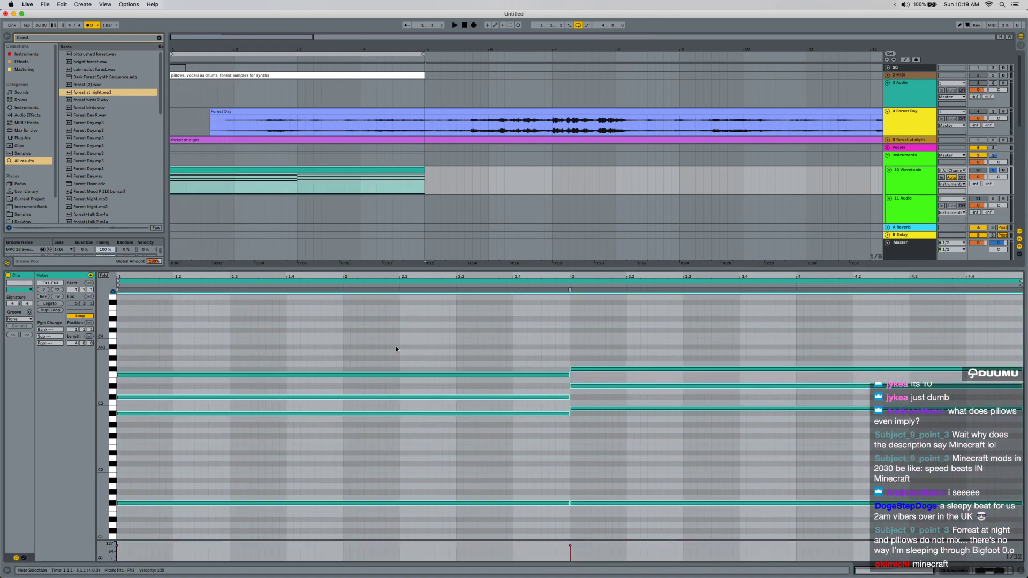
left_click(43, 290)
key("space")
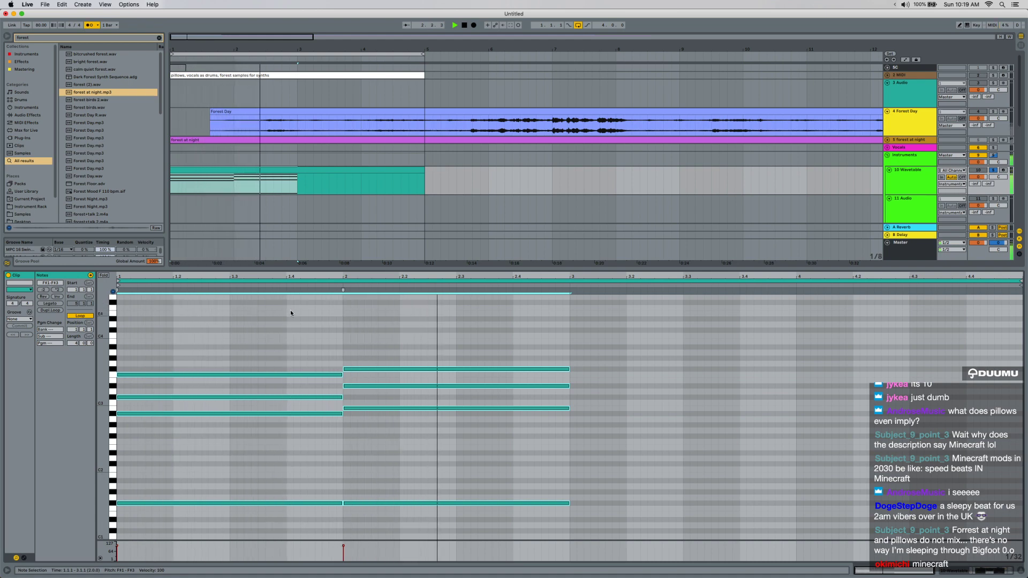
key("space")
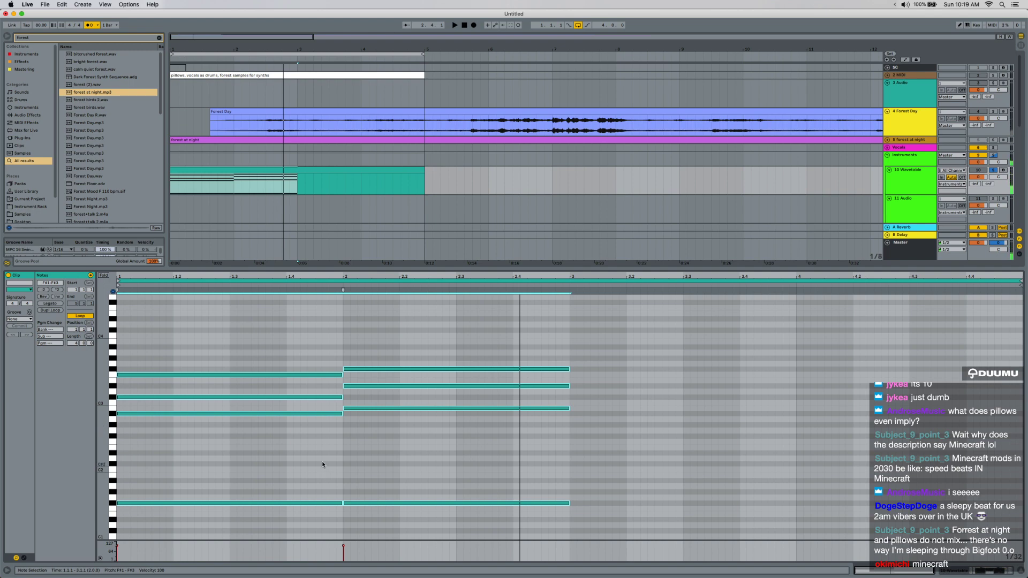
Transpose all notes of both chords down three semitones.
left_click(368, 443)
key("super+a")
key("Down")
key("Down")
key("Down")
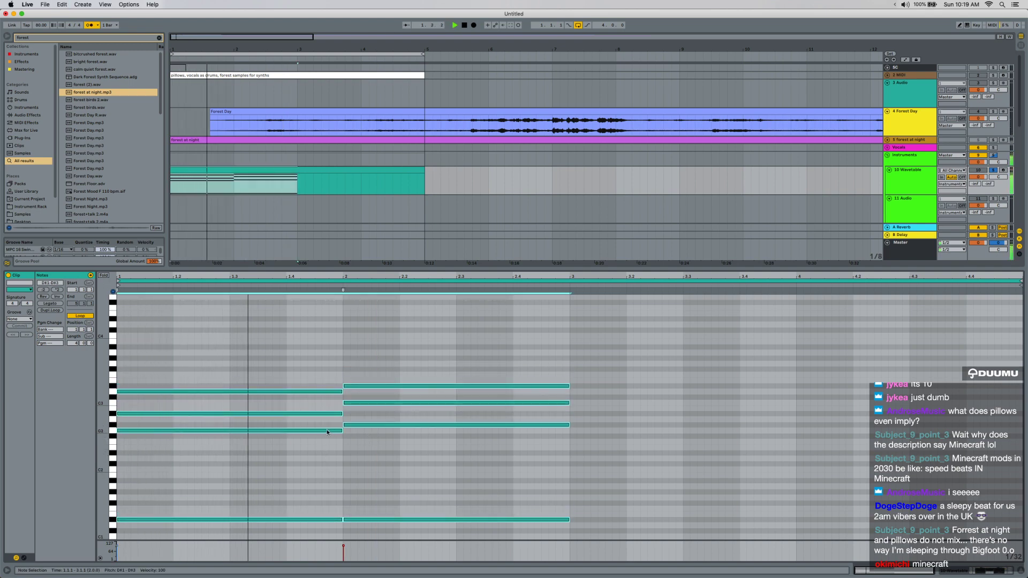
Lower the top note of the second chord by one octave and duplicate both chords into bars 3 and 4.
left_click(372, 386)
key("space")
key("shift+Down")
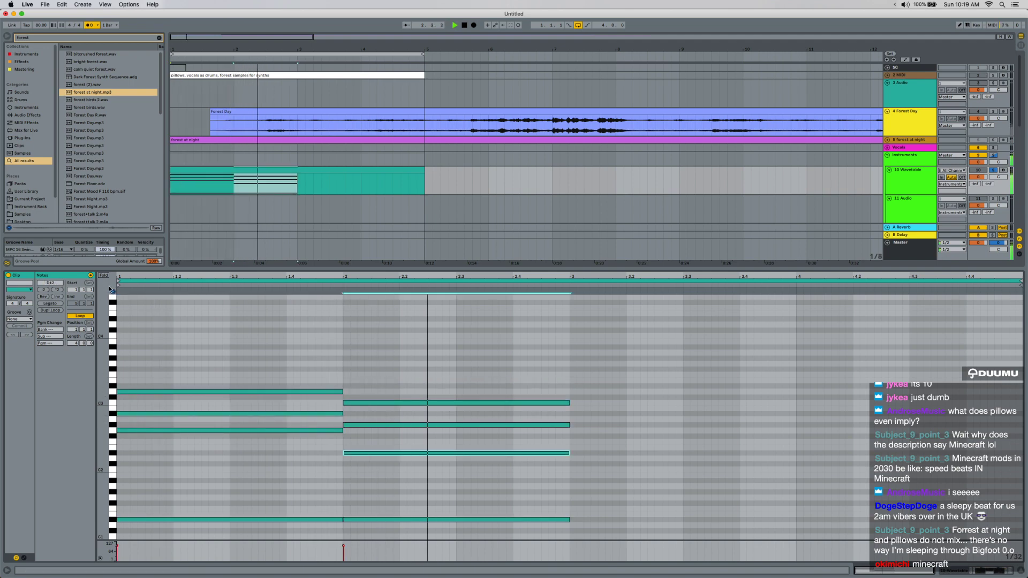
key("space")
left_click_drag(240, 339, 438, 539)
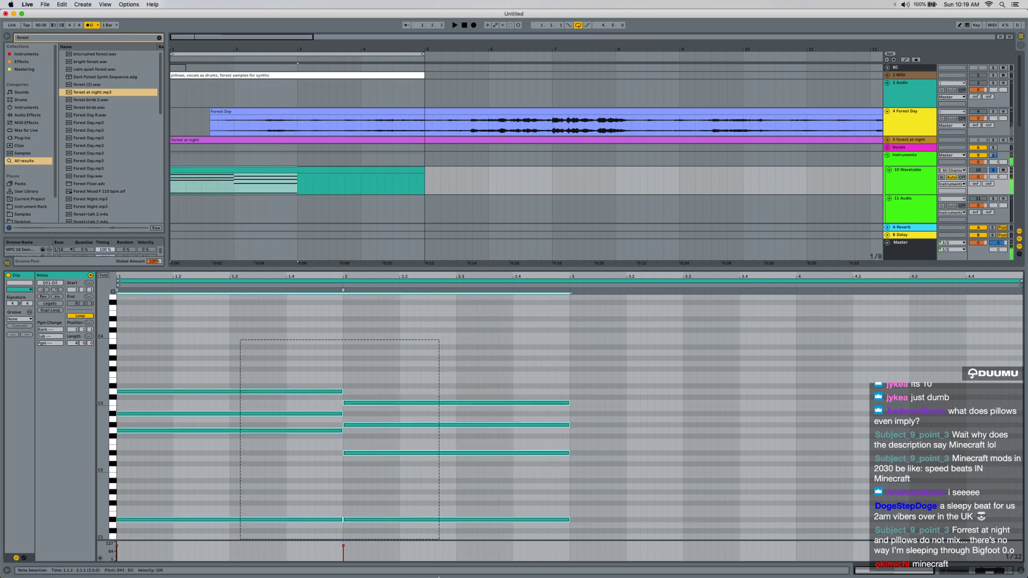
key("super+d")
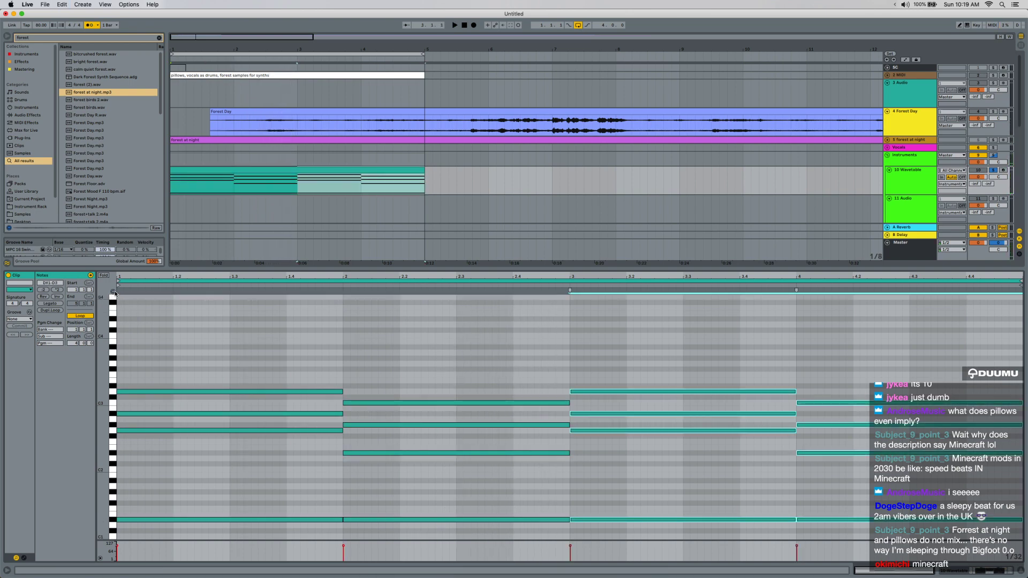
Raise the bass note of the fourth chord by two semitones and loop playback over the four-bar chord clip.
left_click_drag(666, 486, 691, 536)
left_click_drag(812, 492, 831, 383)
key("Up")
key("Up")
key("space")
left_click(381, 169)
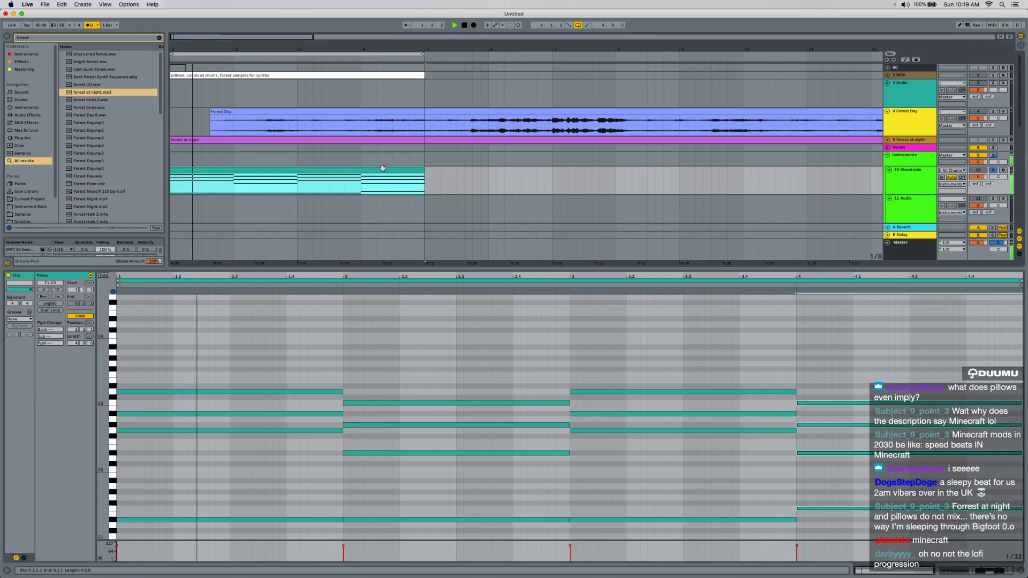
key("super+l")
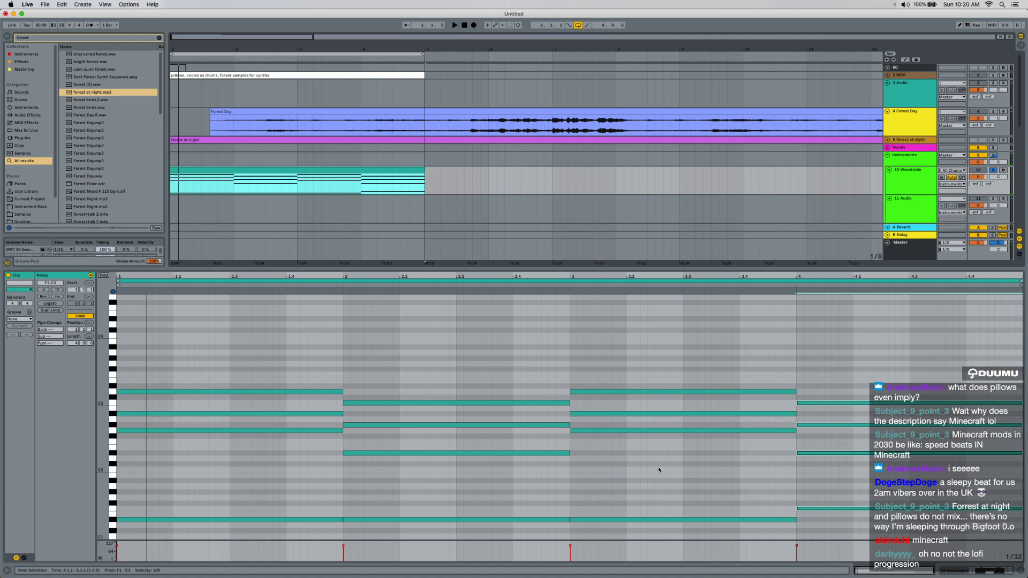
Adjust the decay and sustain of the Wavetable's amp envelope during playback, ending with full sustain.
left_click(957, 570)
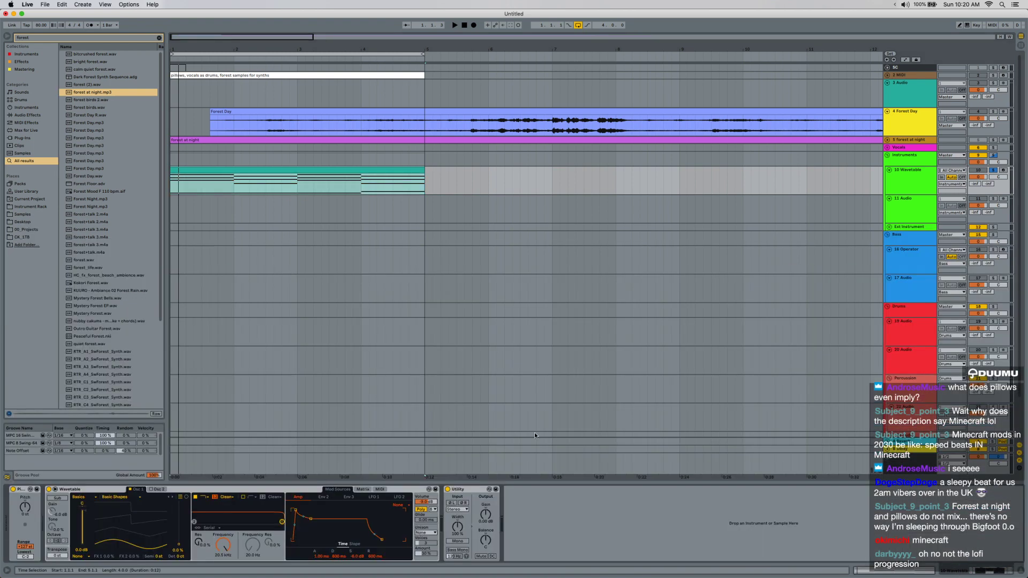
left_click(282, 176)
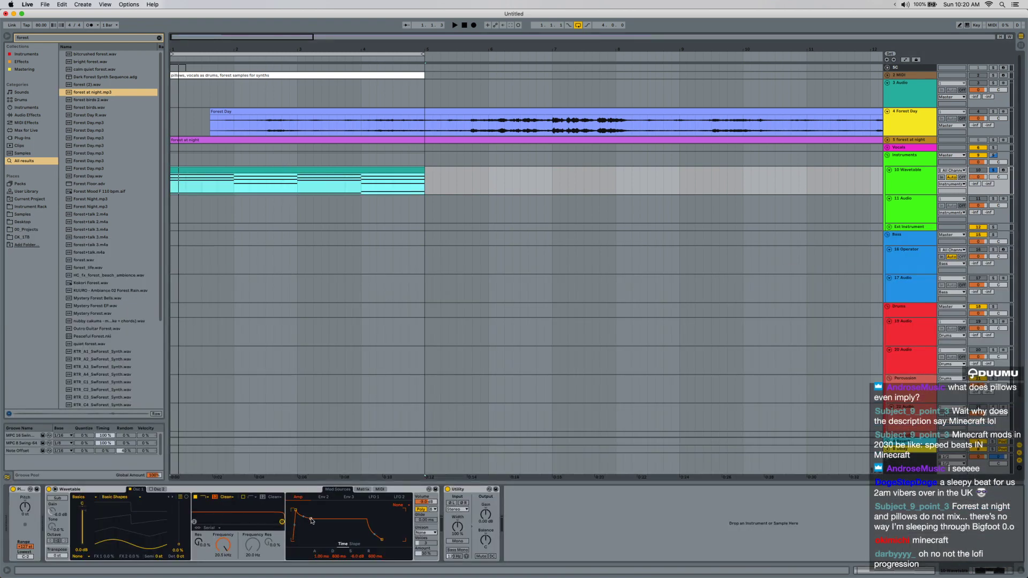
left_click_drag(312, 521, 308, 539)
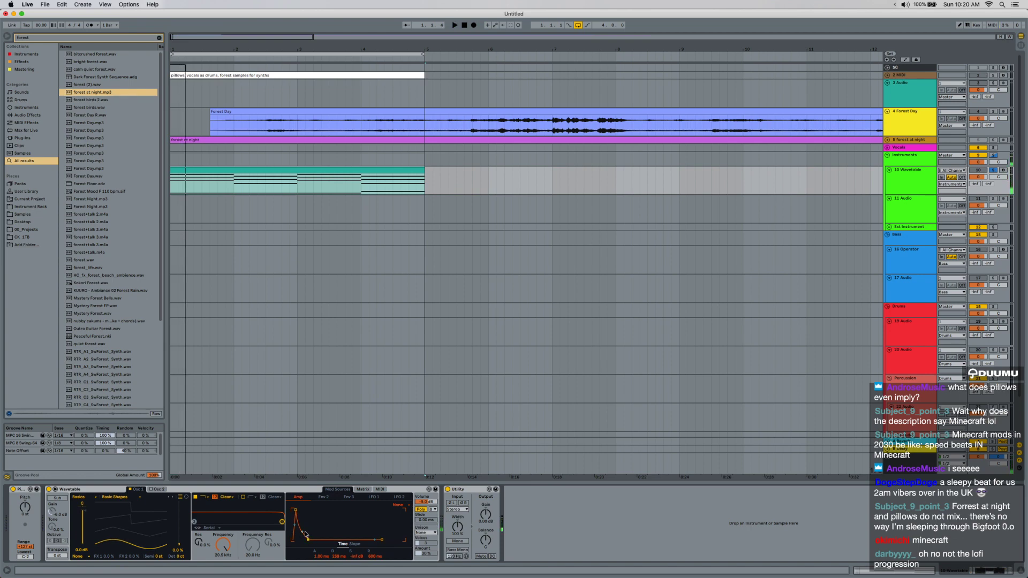
key("space")
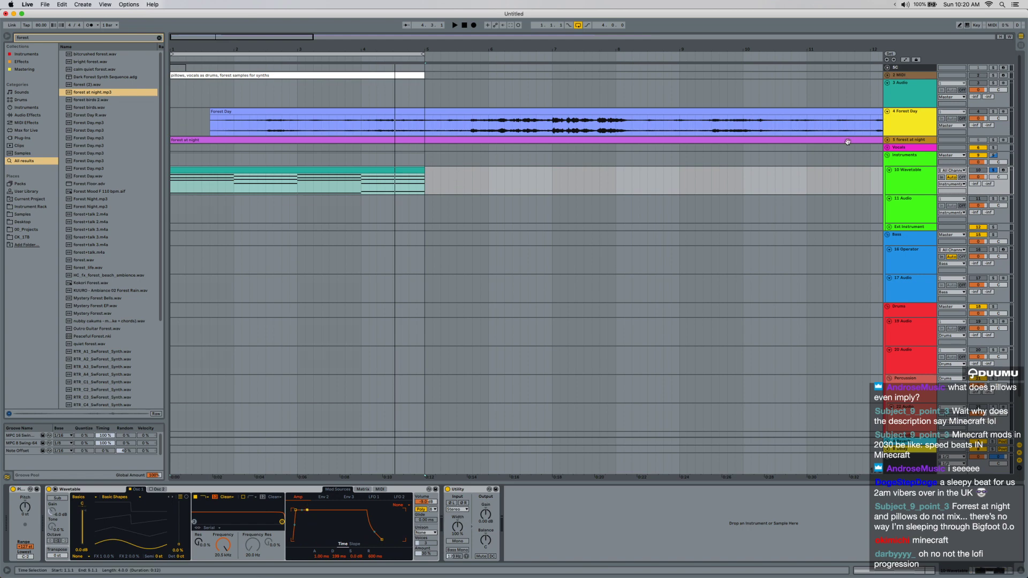
Solo the Forest Day track and listen to the recording from several points for usable sounds.
left_click(992, 112)
scroll(621, 128, "up", 2)
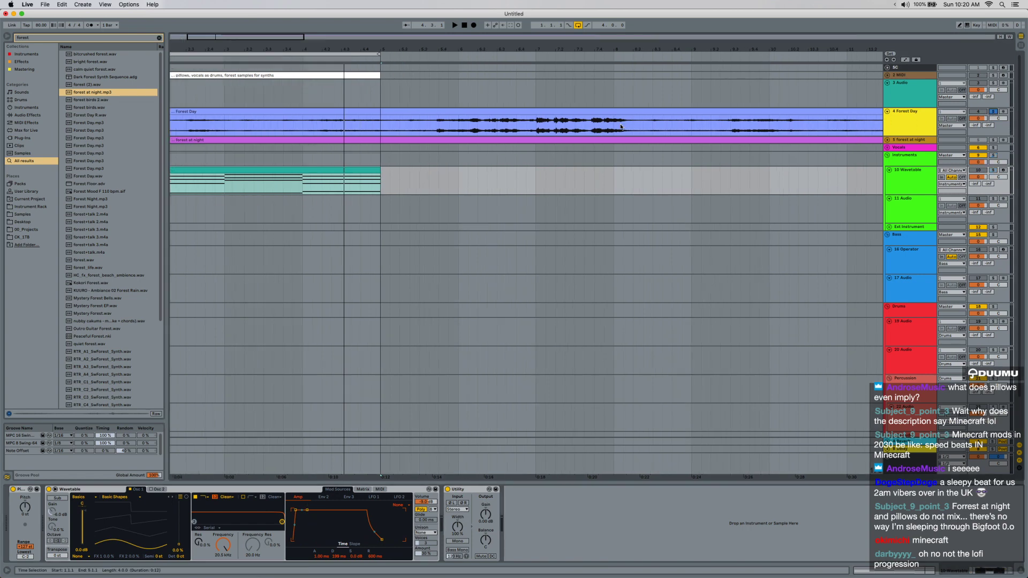
left_click(599, 132)
key("space")
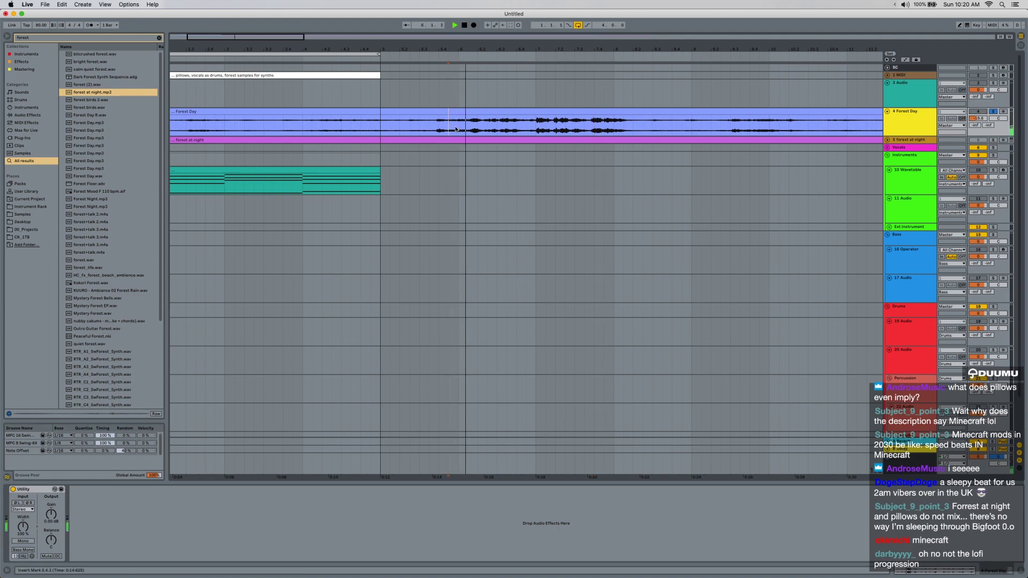
scroll(498, 132, "right", 5)
scroll(497, 131, "down", 3)
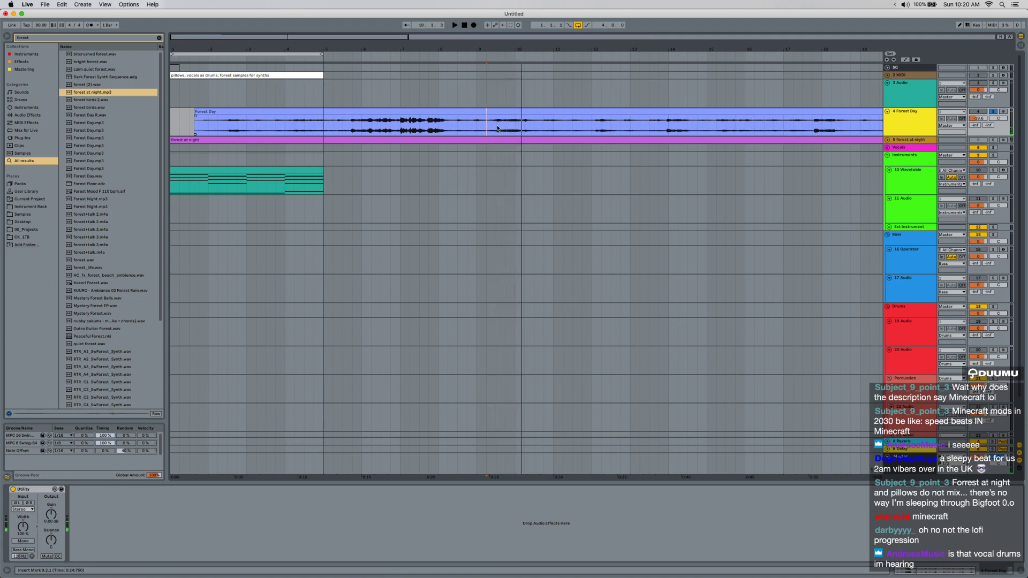
scroll(497, 128, "right", 5)
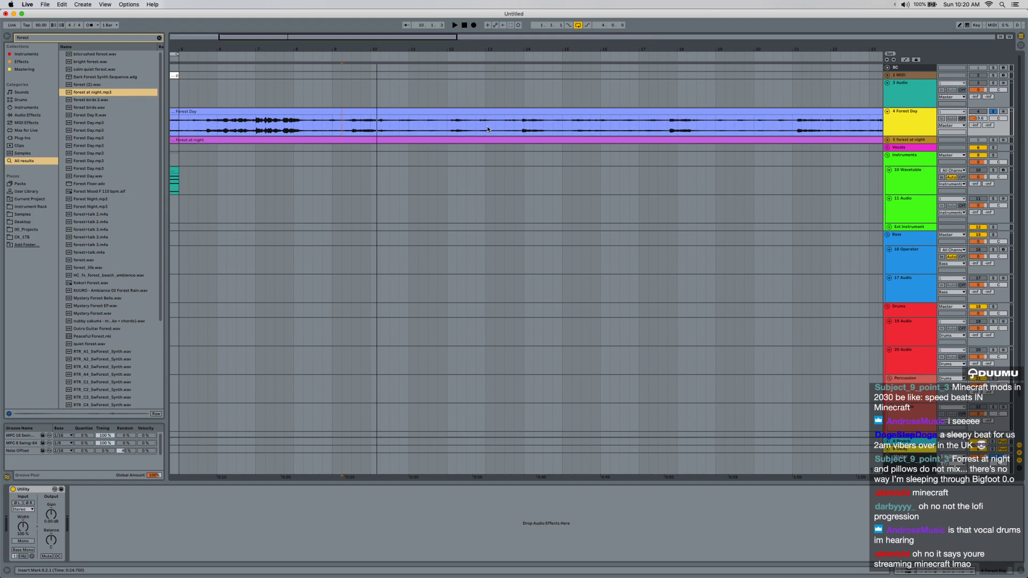
key("ctrl+Left")
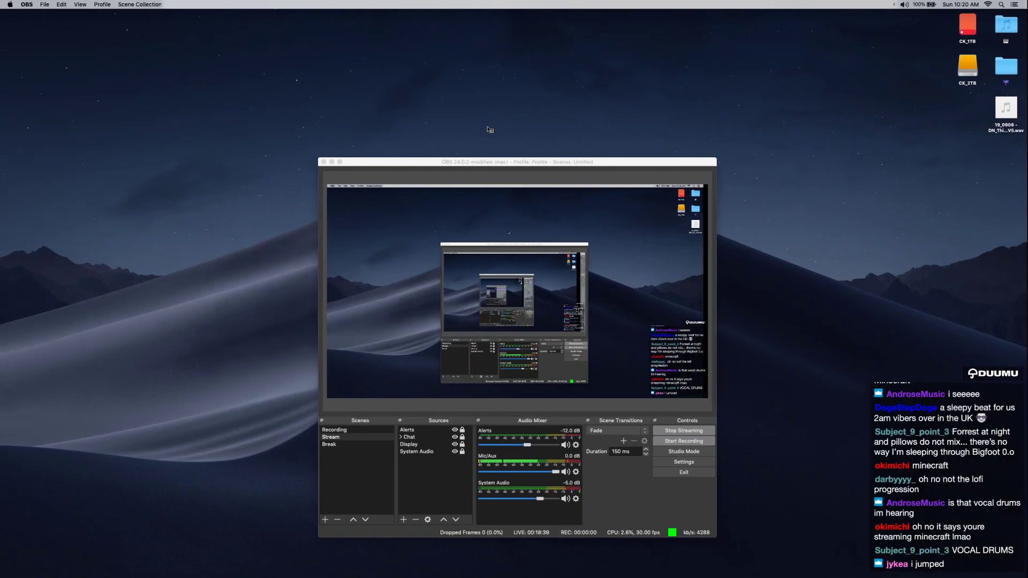
key("ctrl+Right")
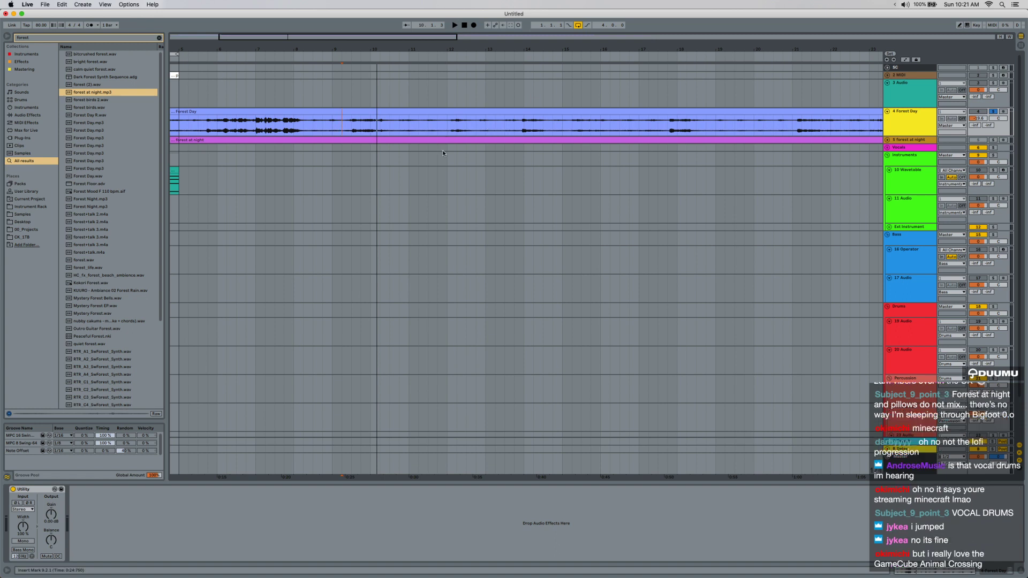
Play Forest Day from bar 11 and cut out the one-beat section in the middle of bar 12.
left_click(418, 133)
key("space")
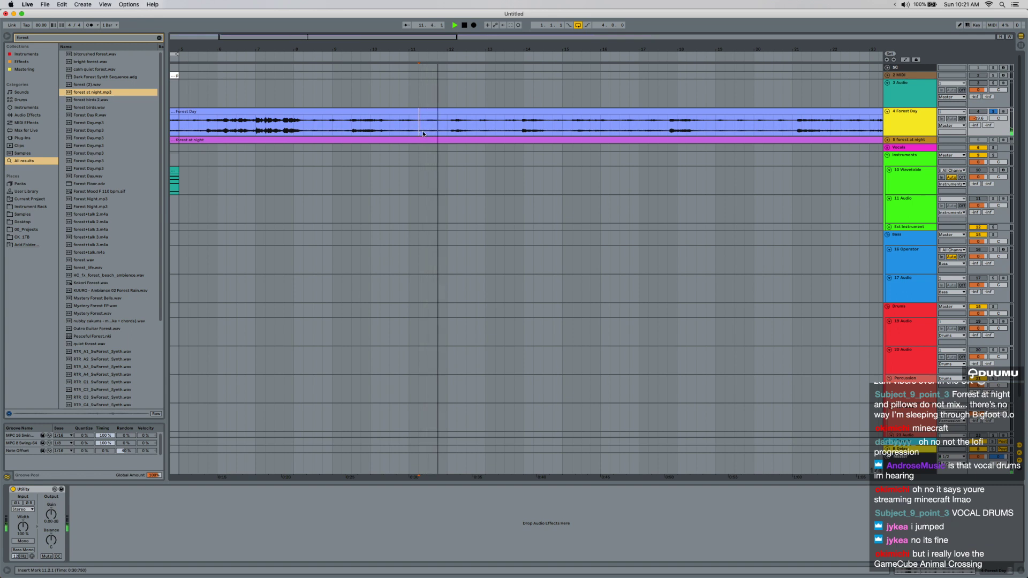
scroll(445, 129, "up", 3)
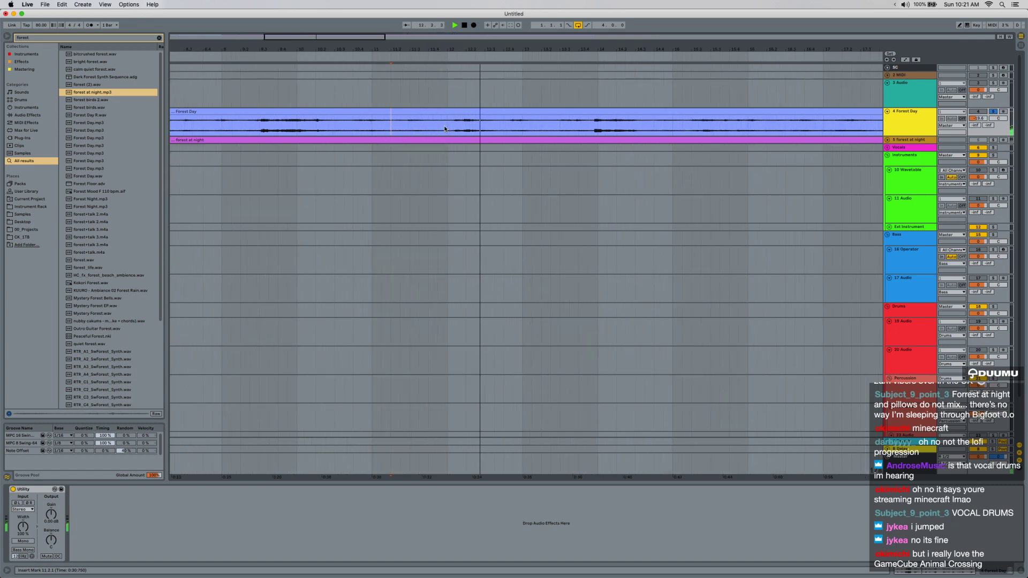
left_click(476, 129)
left_click_drag(475, 130, 494, 128)
key("Delete")
scroll(494, 127, "left", 4)
scroll(505, 128, "down", 5)
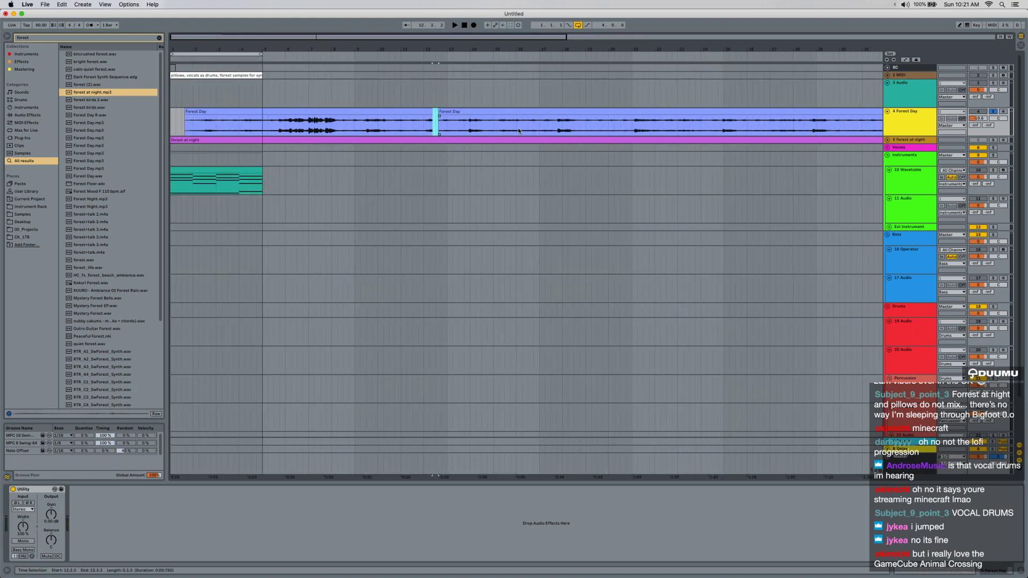
Add an audio track below Forest Day and paste the short forest excerpt at the start of bar 5.
key("super+t")
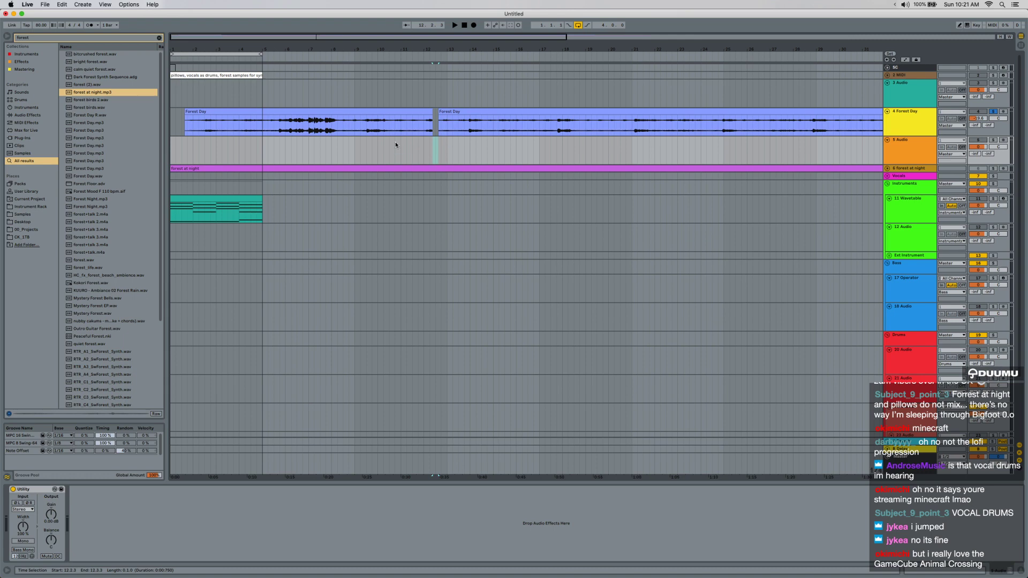
scroll(436, 122, "up", 10)
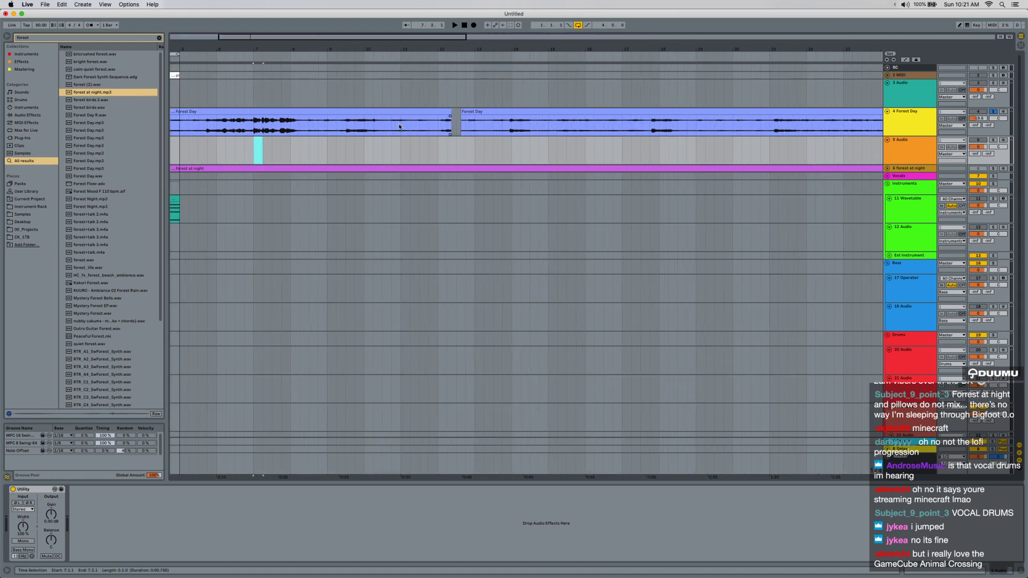
mouse_move(448, 114)
left_mouse_down()
mouse_move(508, 114)
mouse_move(443, 116)
left_mouse_up()
scroll(445, 136, "left", 5)
scroll(446, 136, "down", 10)
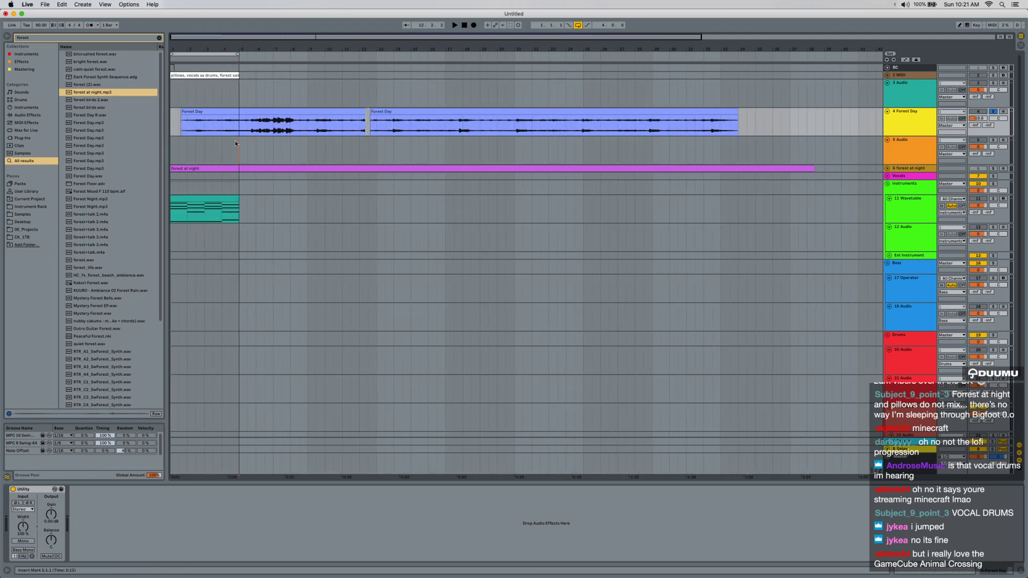
left_click(240, 151)
key("super+v")
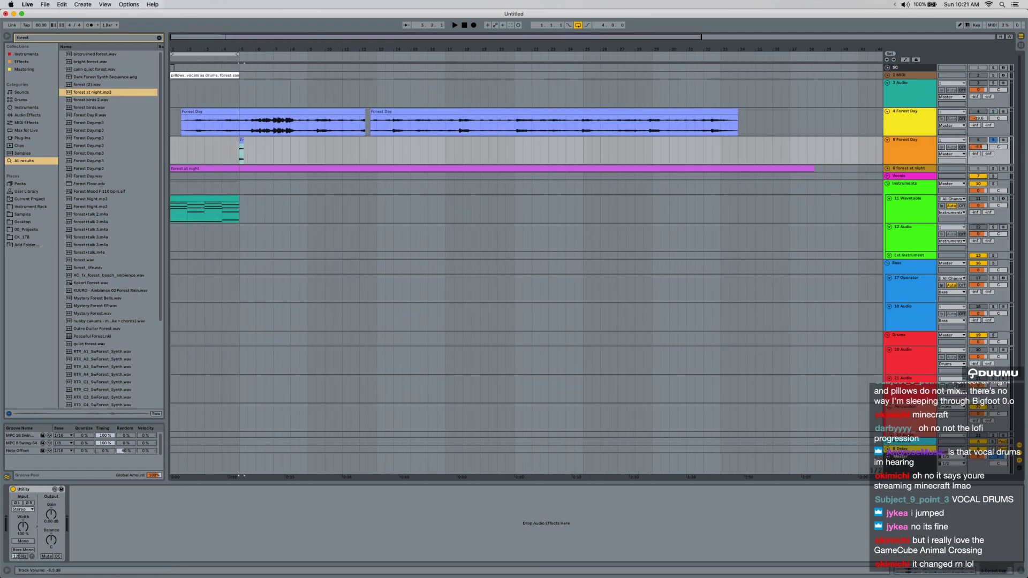
Audition the pasted excerpt with only its track soloed and set the loop to the excerpt's length.
key("space")
key("space")
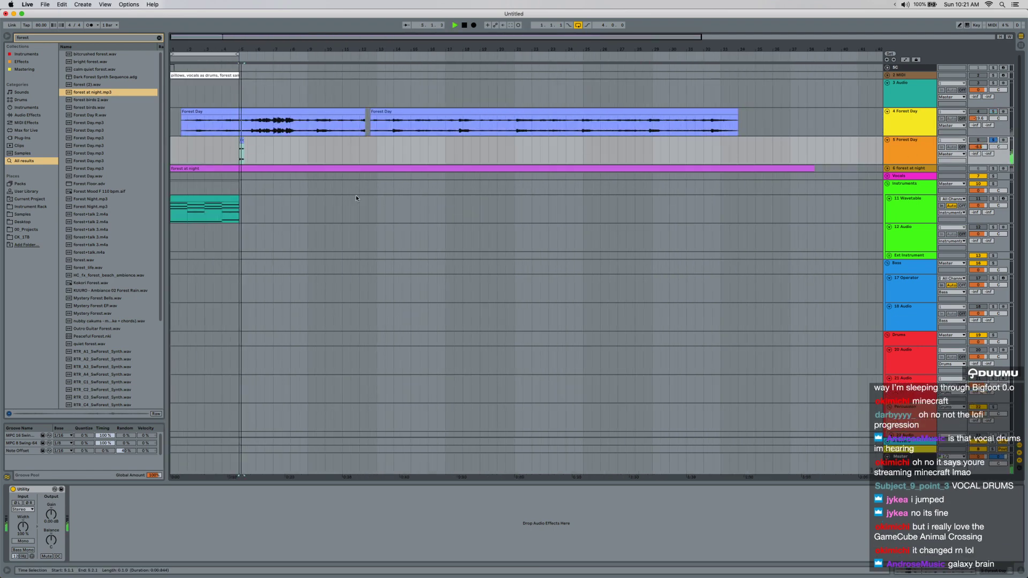
key("space")
scroll(239, 158, "up", 10)
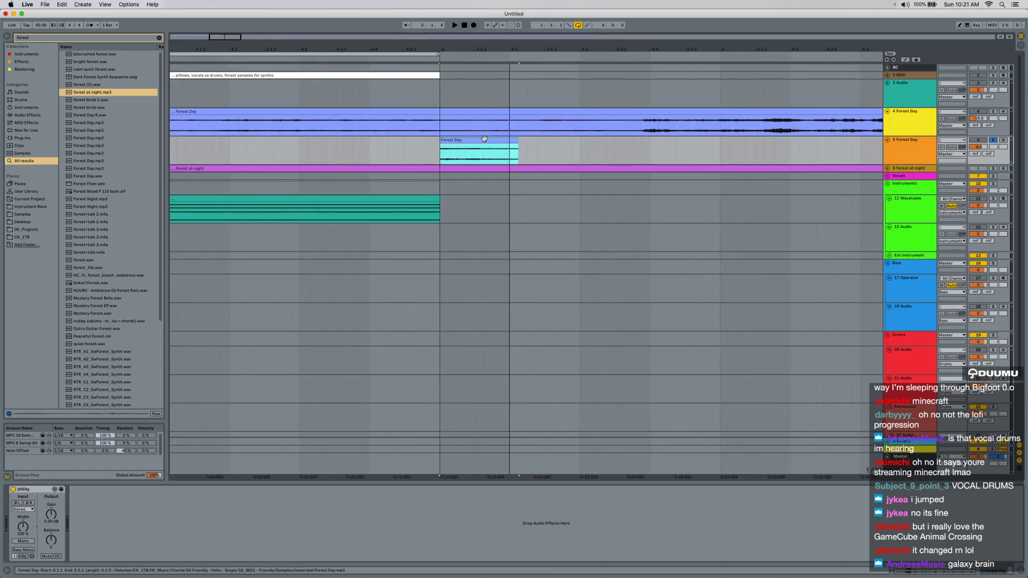
key("super+l")
Search the browser for tuner and load the Tuner effect on the excerpt's track.
key("super+f")
type("tuner")
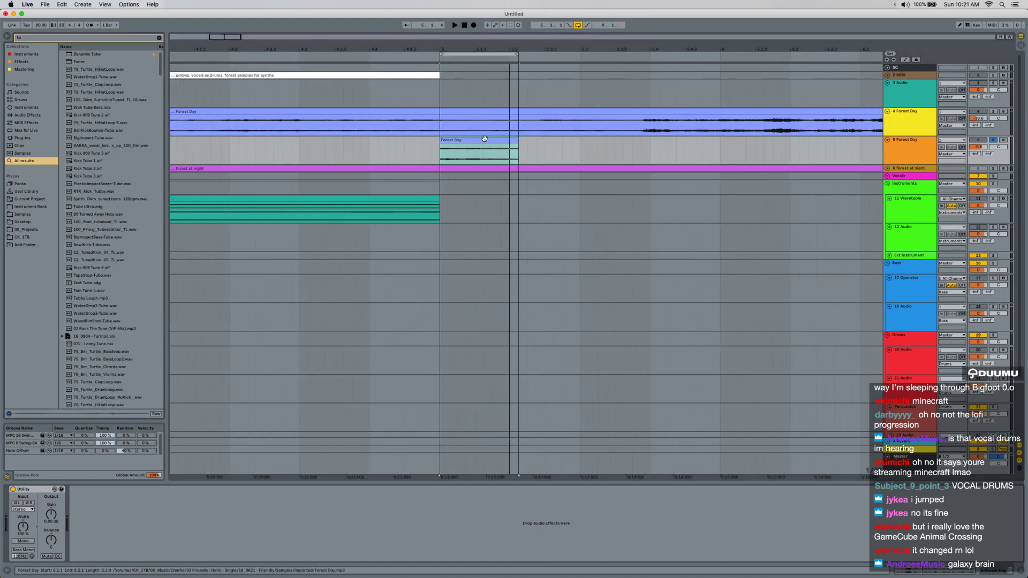
key("Down")
key("Return")
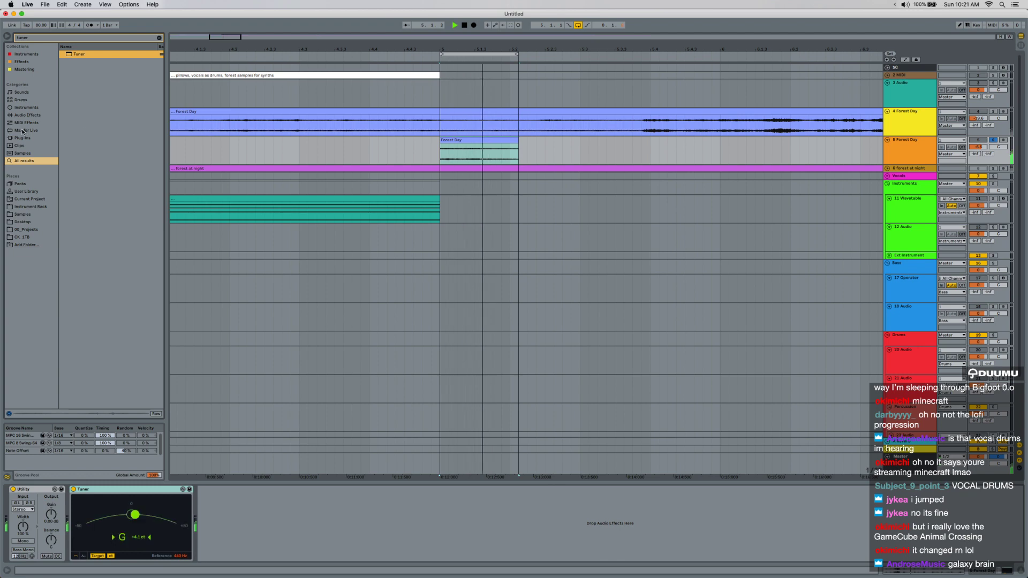
Add an EQ Eight after the Tuner and raise its low-cut frequency above 2 kHz while the excerpt loops.
left_click(28, 115)
left_click(160, 38)
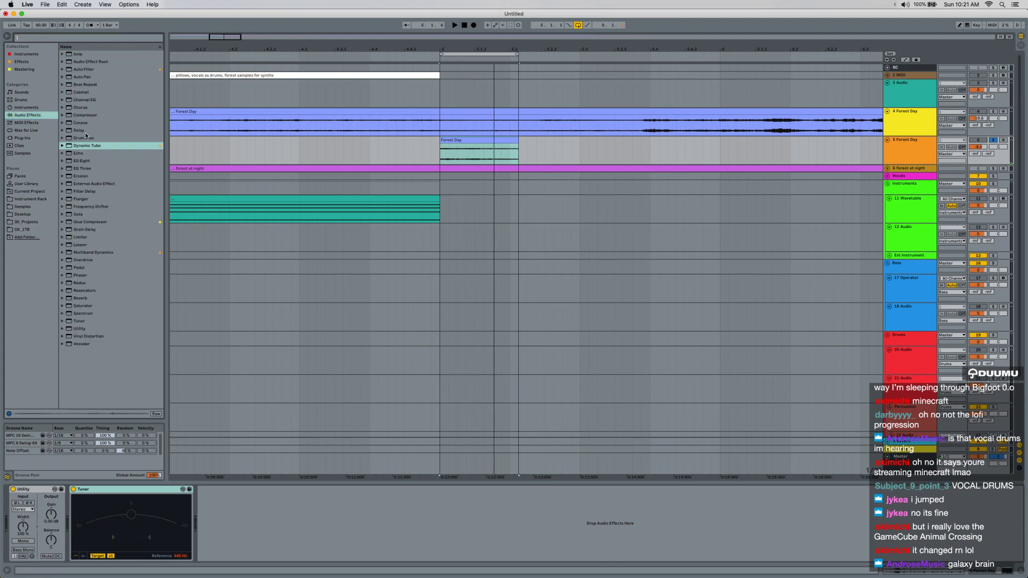
double_click(82, 160)
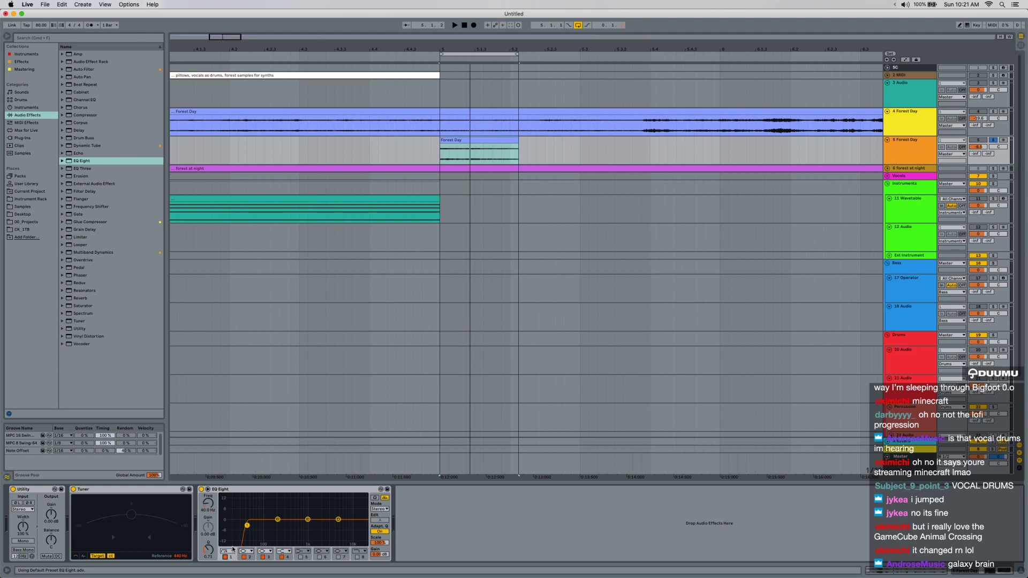
key("space")
left_click_drag(247, 525, 327, 517)
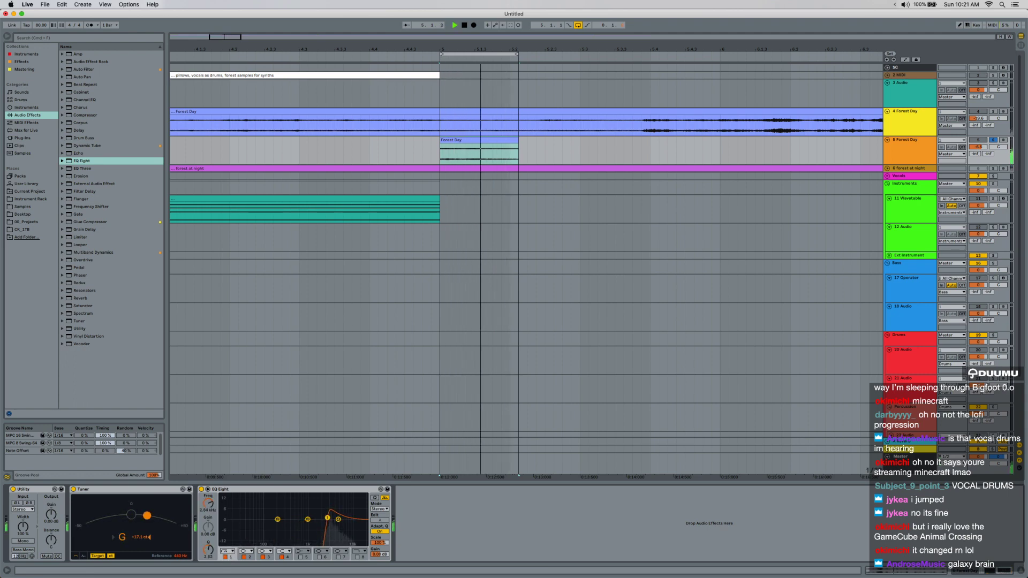
Cut the tail off the forest excerpt at bar 5, consolidate the remaining part into a new clip, and turn off looping.
key("space")
scroll(459, 127, "up", 6)
mouse_move(471, 153)
left_mouse_down()
mouse_move(523, 157)
mouse_move(402, 147)
mouse_move(650, 152)
left_mouse_up()
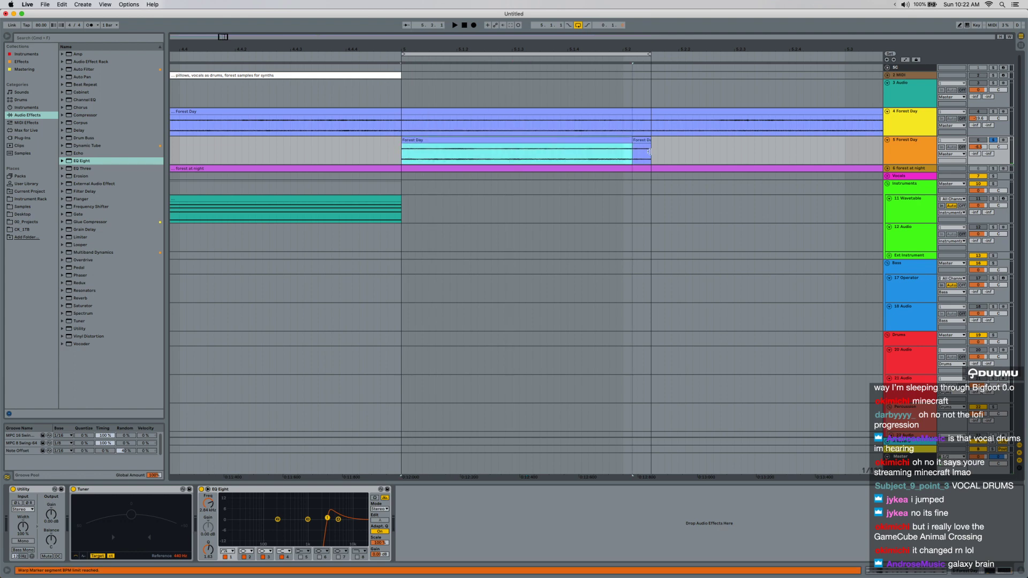
left_click(640, 143)
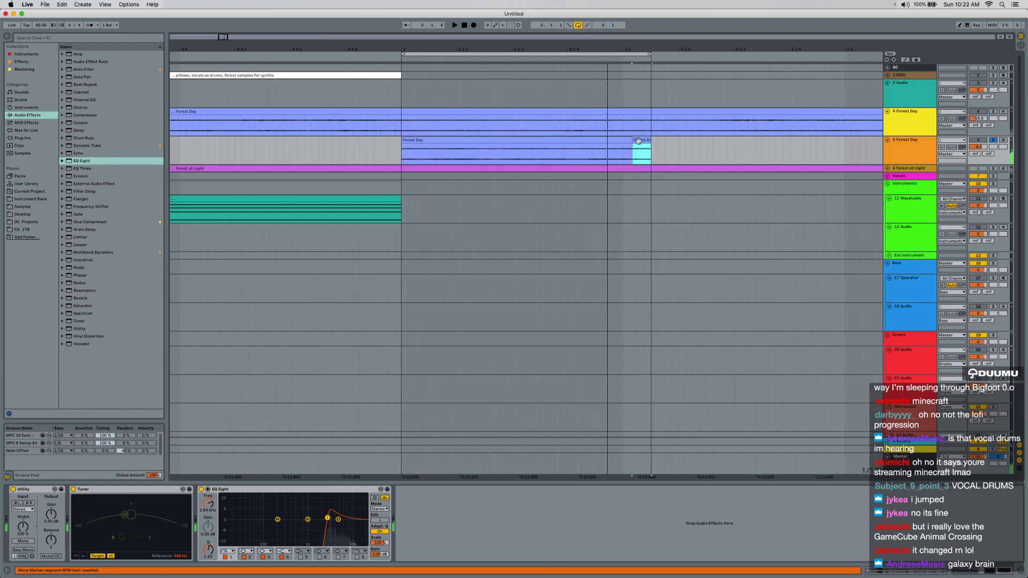
key("space")
left_click(612, 141)
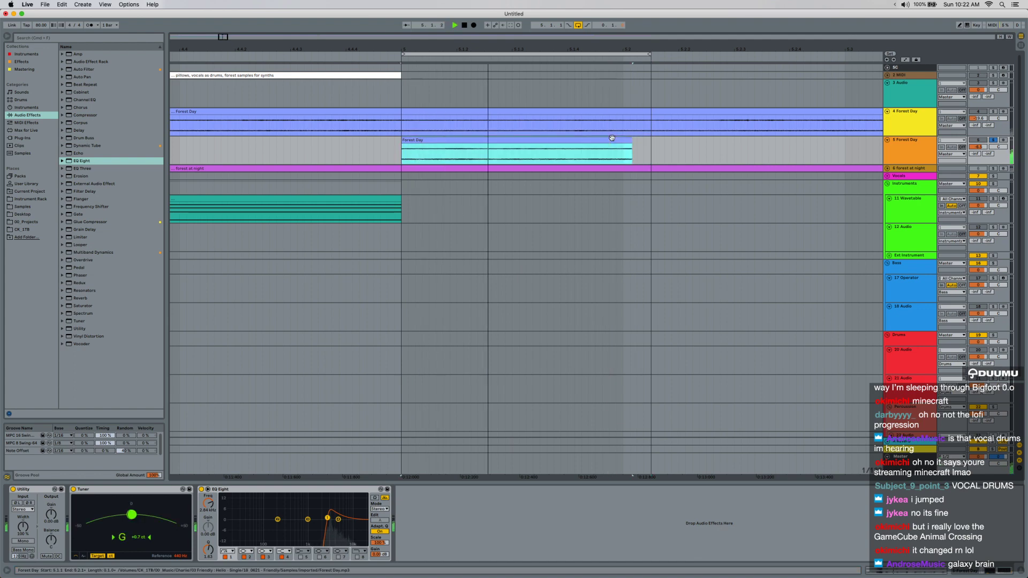
key("space")
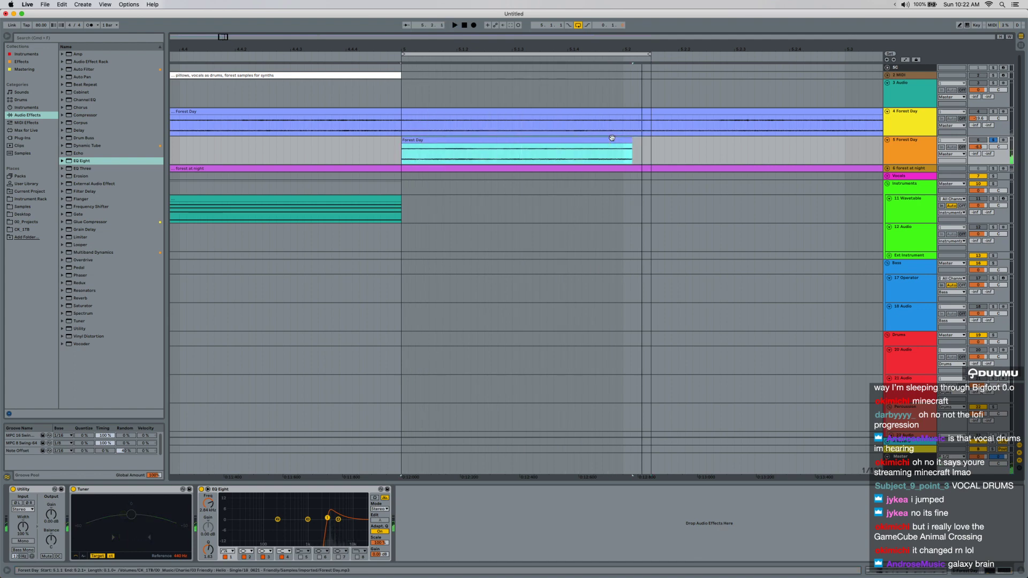
scroll(614, 140, "down", 3)
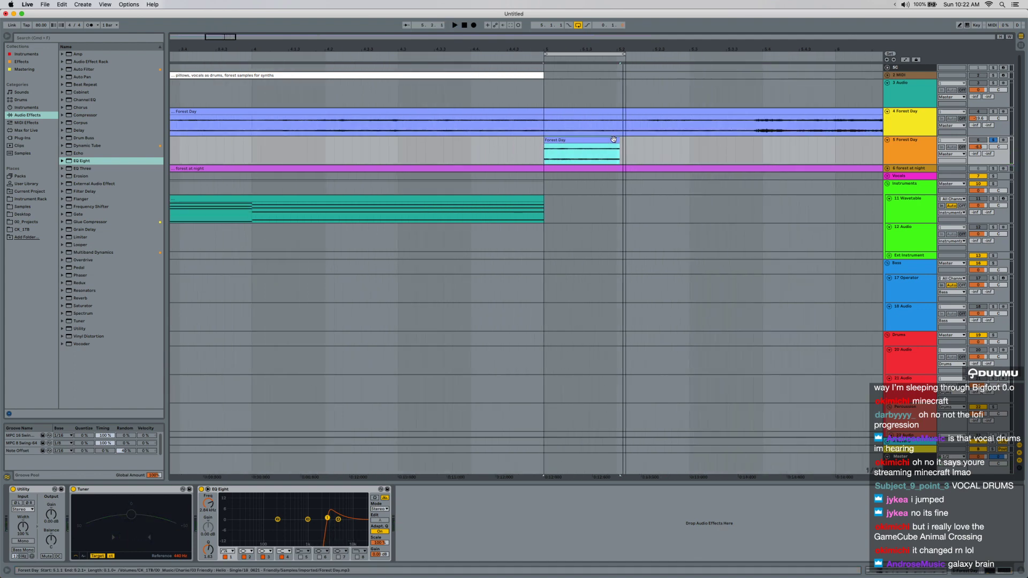
key("super+j")
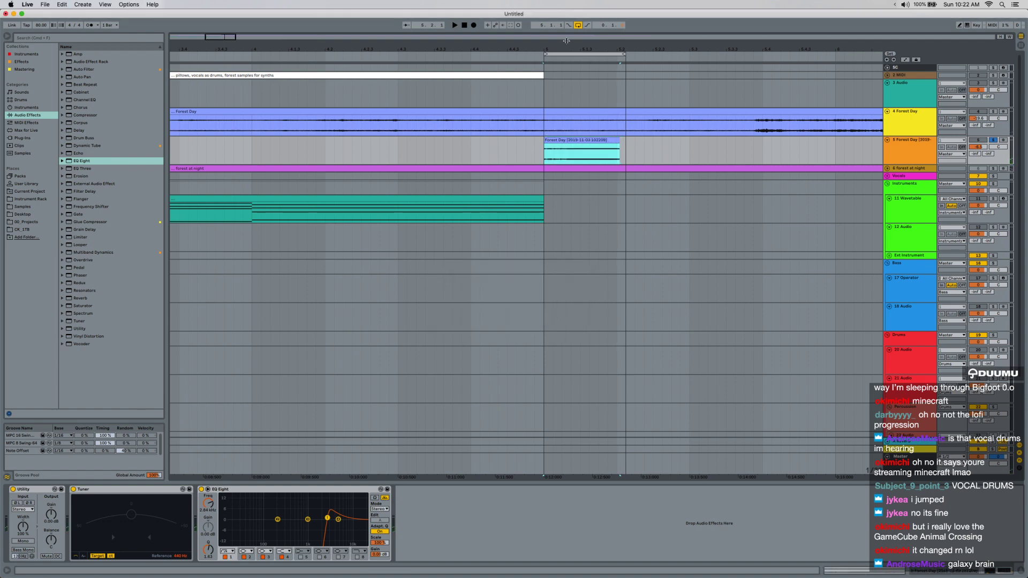
left_click(580, 26)
Turn off Warp on the consolidated forest clip and audition it while lowering its transposition.
double_click(589, 140)
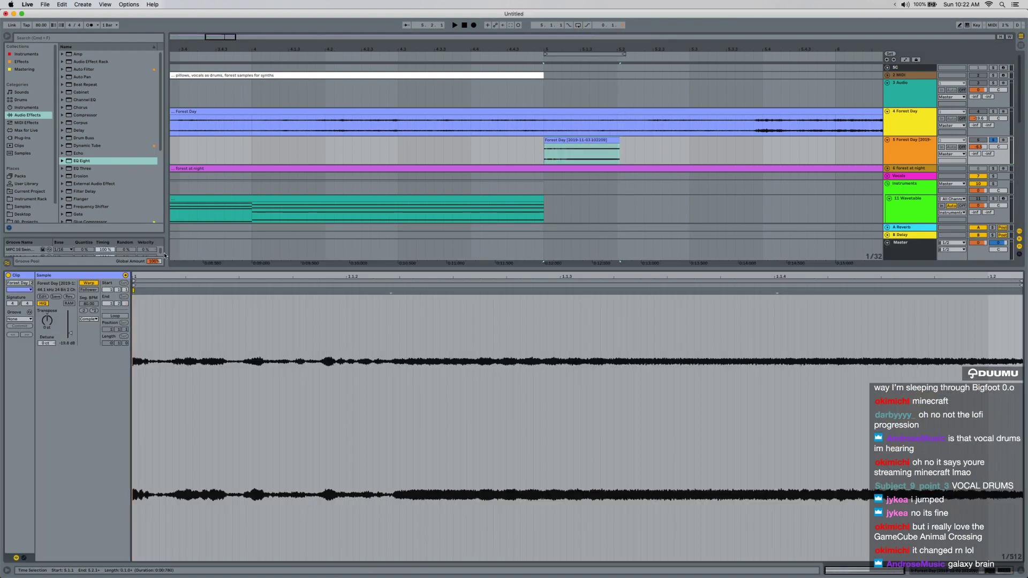
left_click(89, 284)
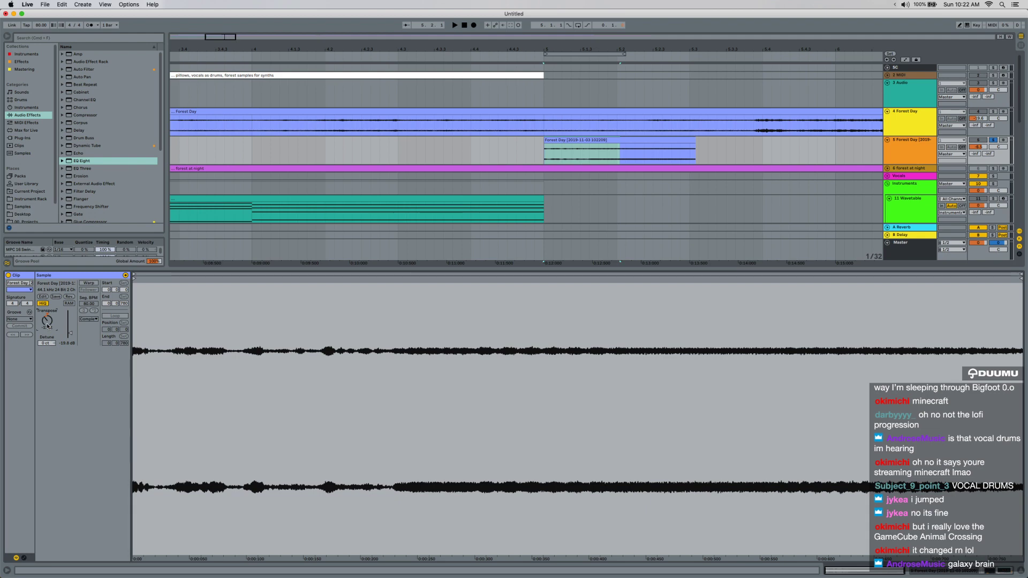
key("space")
double_click(47, 320)
left_click_drag(47, 320, 48, 326)
key("space")
key("space")
key("space")
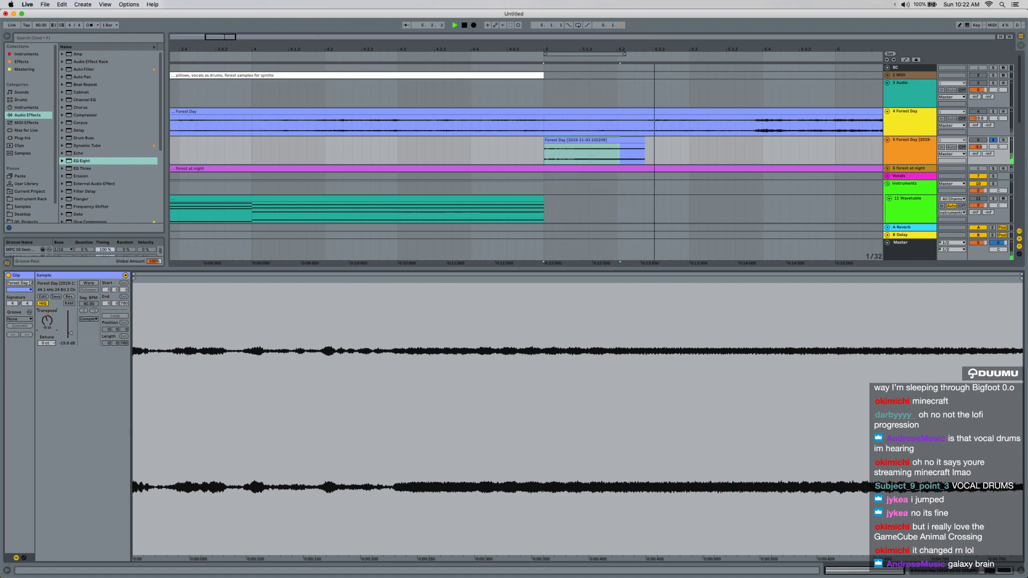
key("space")
key("space")
key("space")
Lower the EQ Eight low cut below 30 Hz and transpose the unwarped forest clip to -10 semitones.
left_click(973, 572)
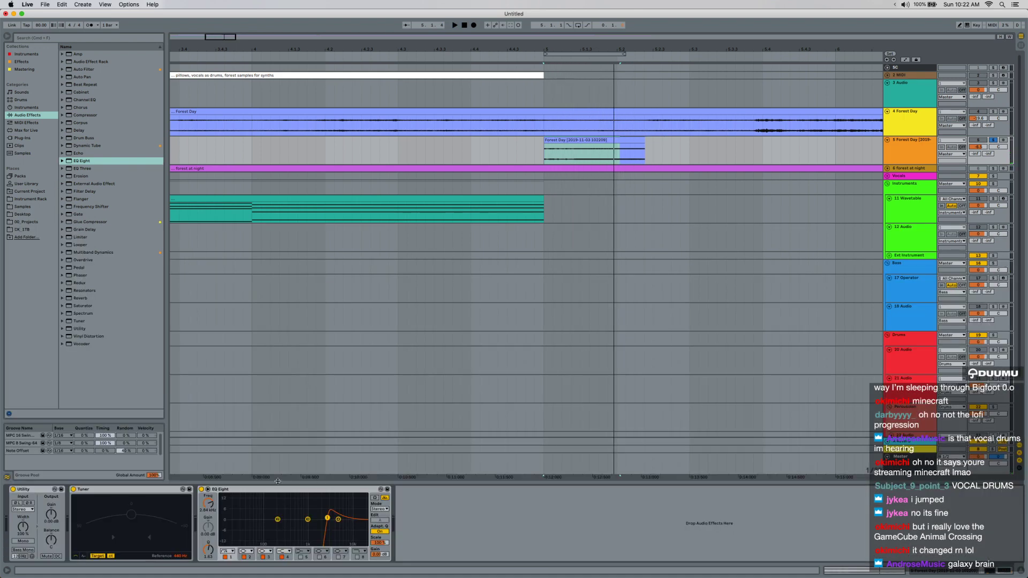
left_click_drag(328, 519, 241, 521)
key("space")
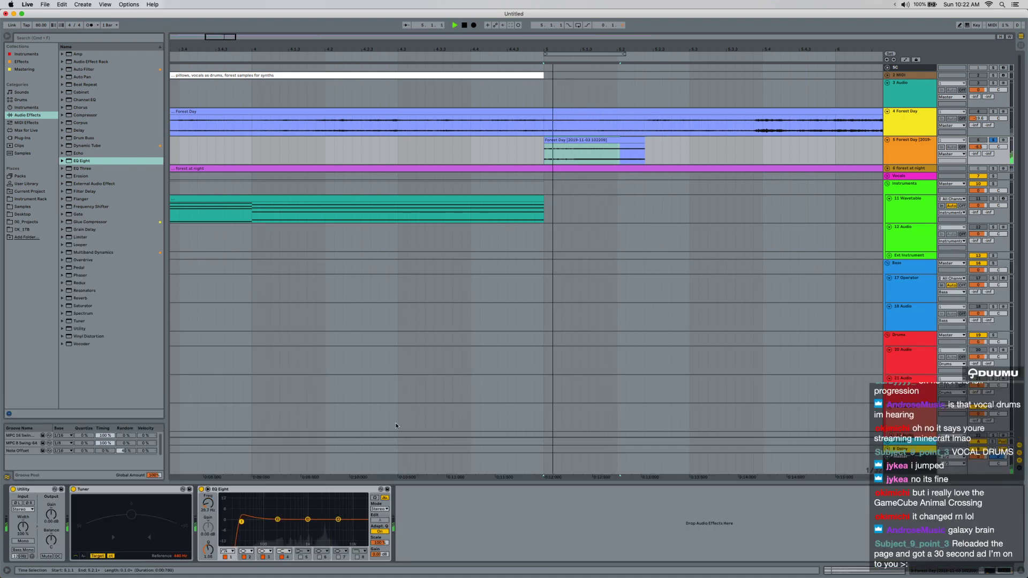
double_click(616, 152)
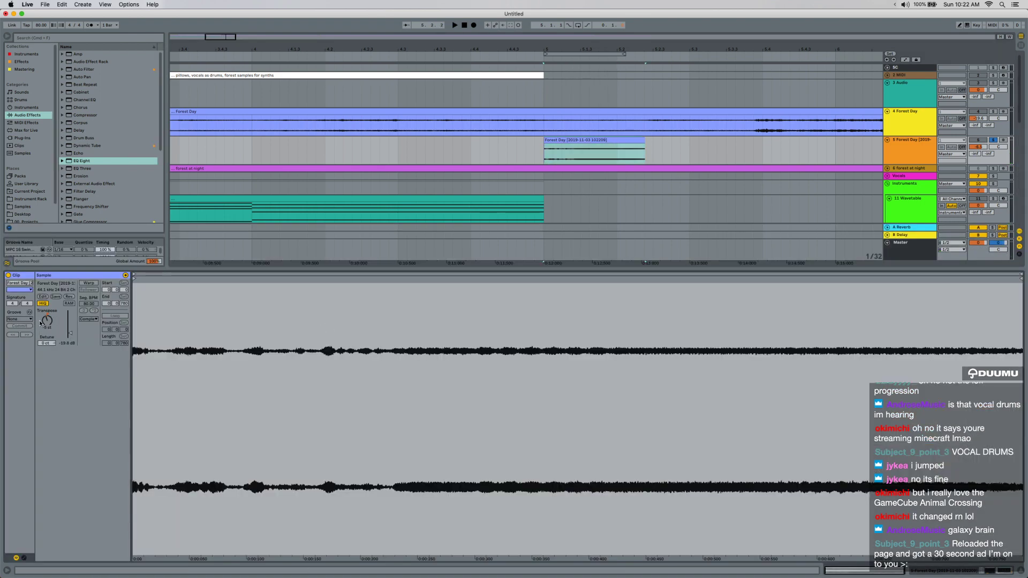
left_click_drag(44, 322, 44, 329)
key("space")
left_click_drag(42, 322, 42, 326)
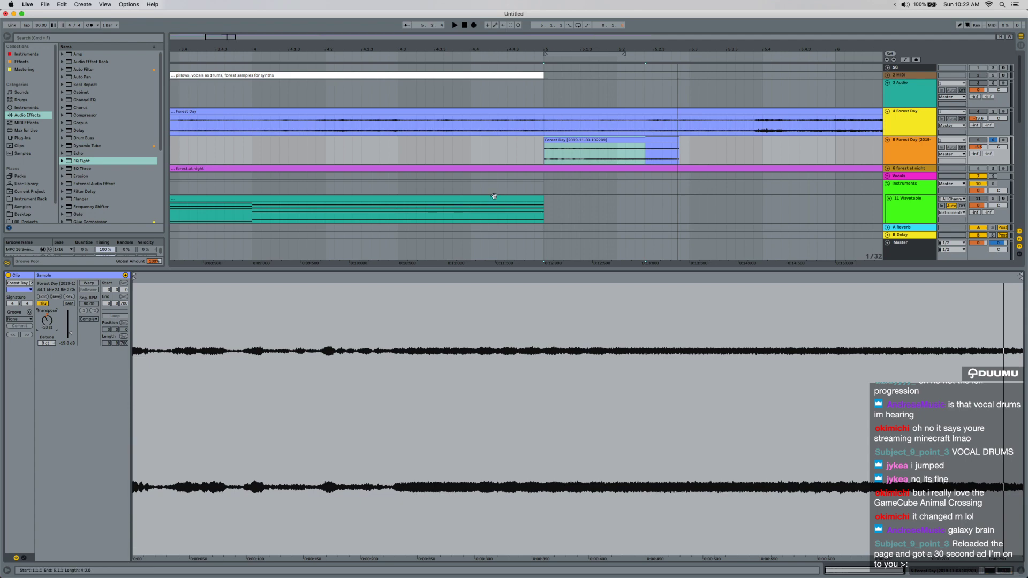
Raise the EQ Eight low-cut frequency to about 1.5 kHz while the forest clip plays.
left_click(945, 569)
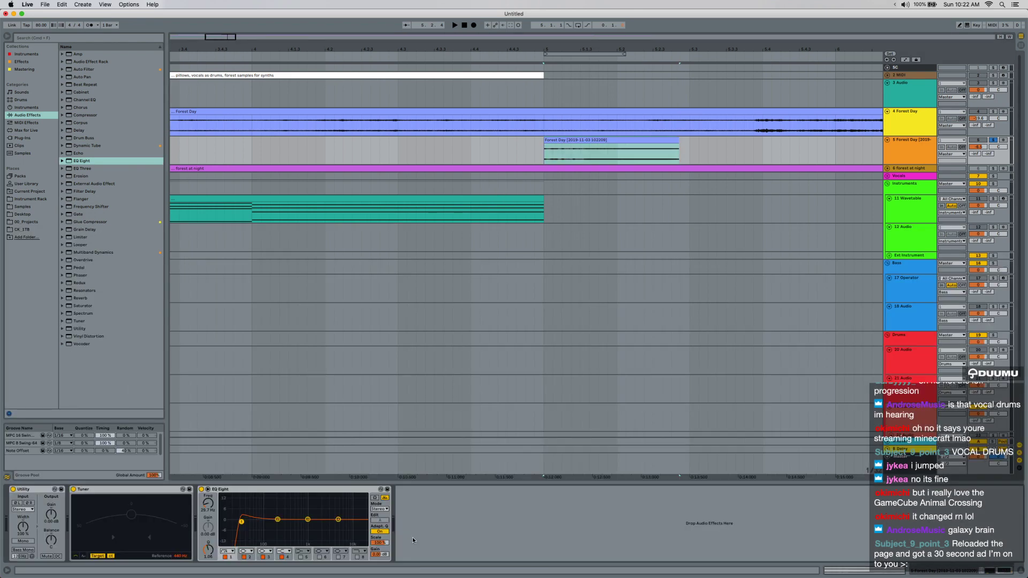
key("space")
left_click_drag(240, 526, 315, 514)
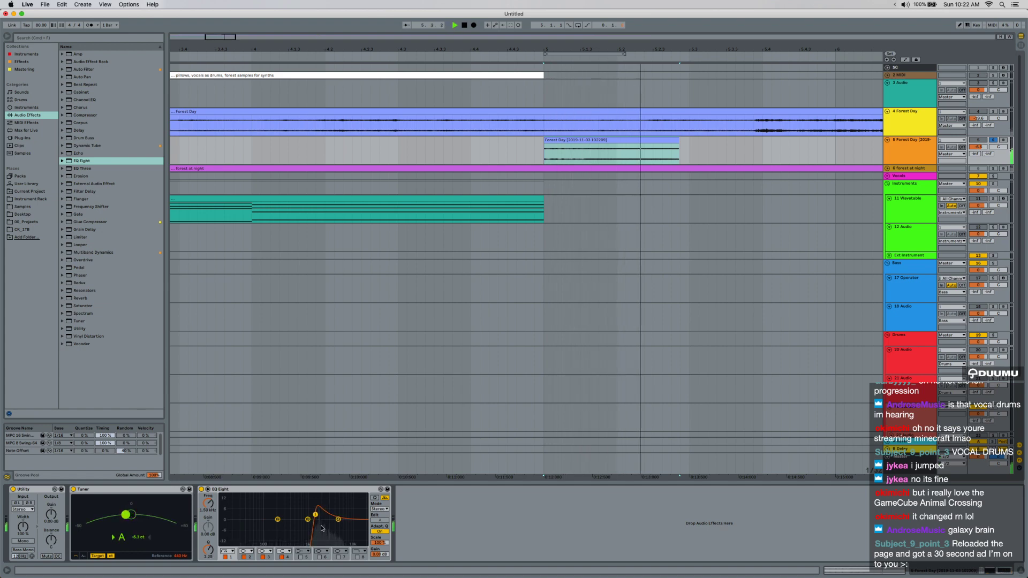
key("space")
Set EQ Eight band 7 to a high cut and move it beside the low cut to isolate a narrow band of the sample.
left_click(339, 551)
left_click(340, 546)
key("space")
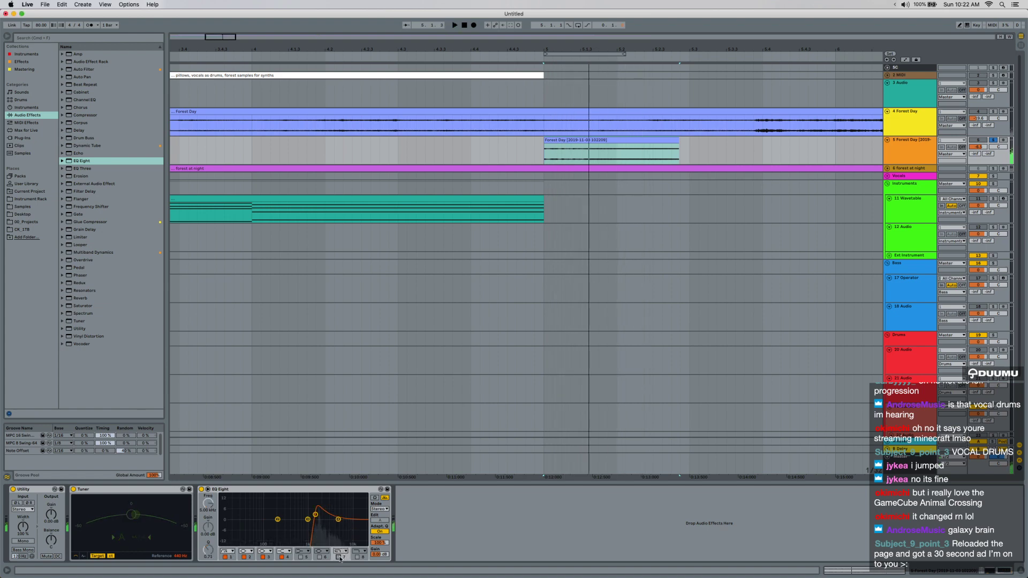
left_click_drag(338, 526, 318, 515)
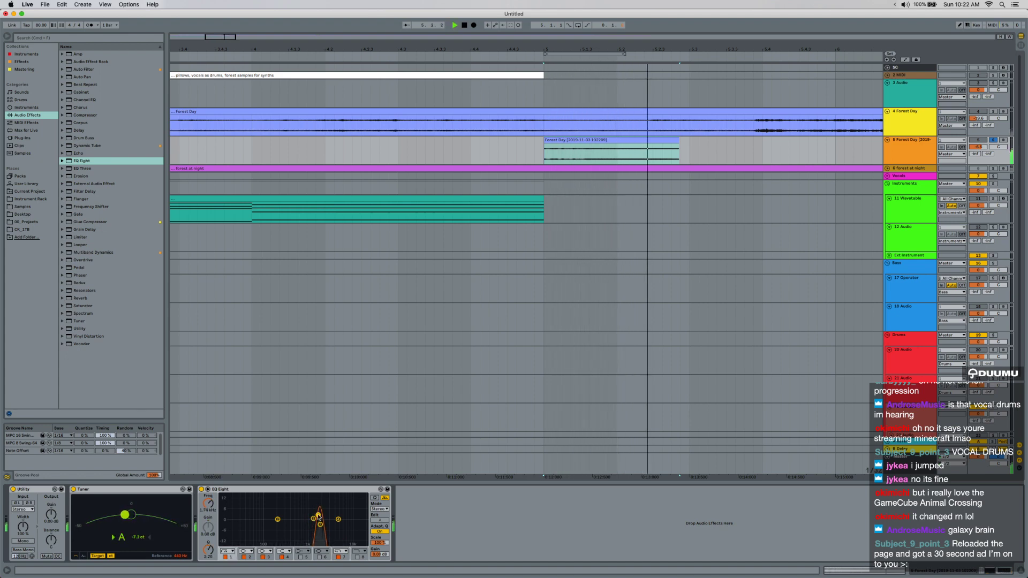
key("space")
Freeze and flatten the forest excerpt's track, and mark the end of the flattened clip for trimming.
scroll(615, 180, "down", 2)
scroll(616, 181, "down", 2)
right_click(905, 154)
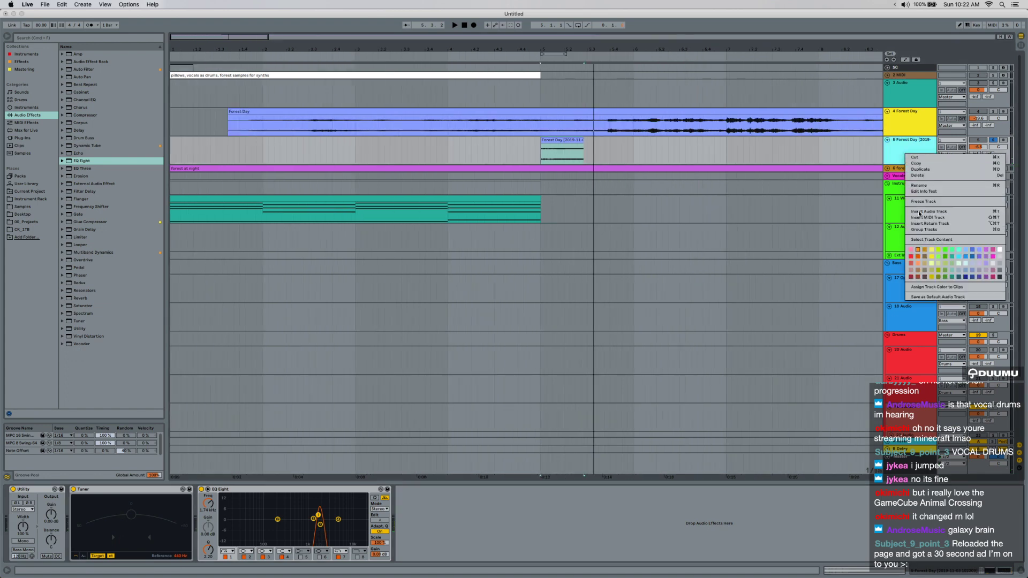
left_click(917, 202)
right_click(908, 147)
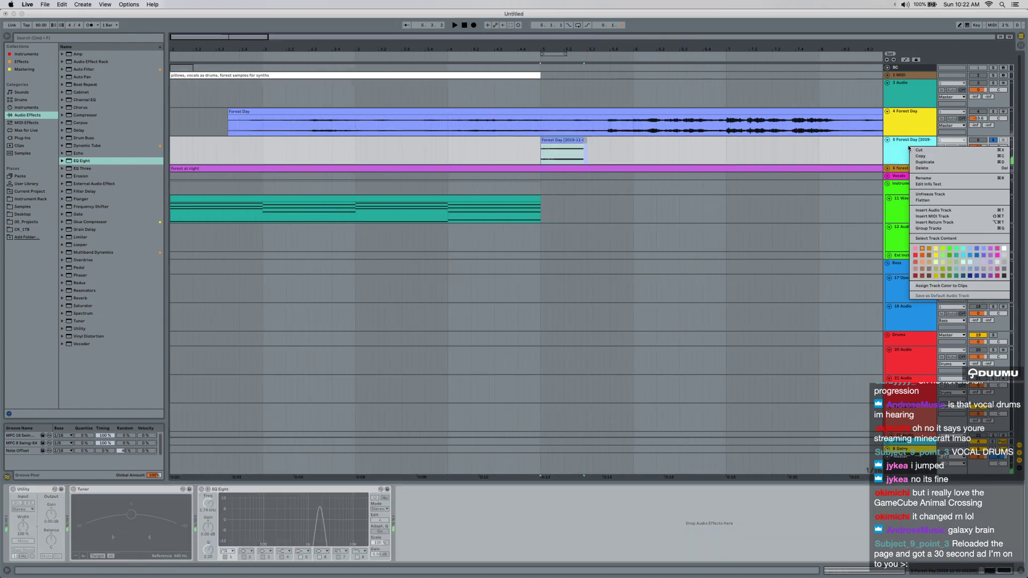
left_click(917, 201)
left_click(585, 145)
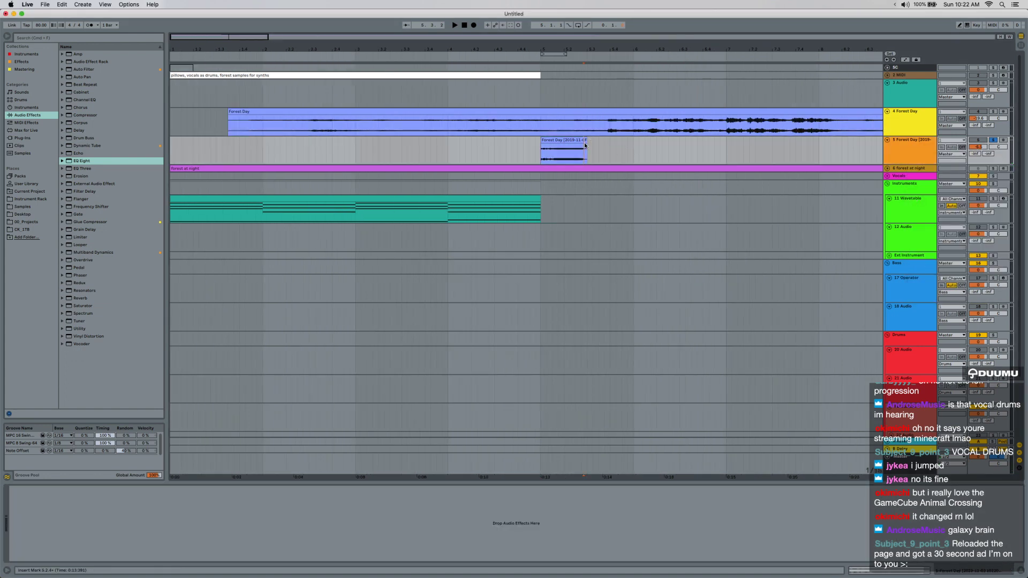
Open the flattened forest clip and transpose it down while auditioning it.
double_click(577, 140)
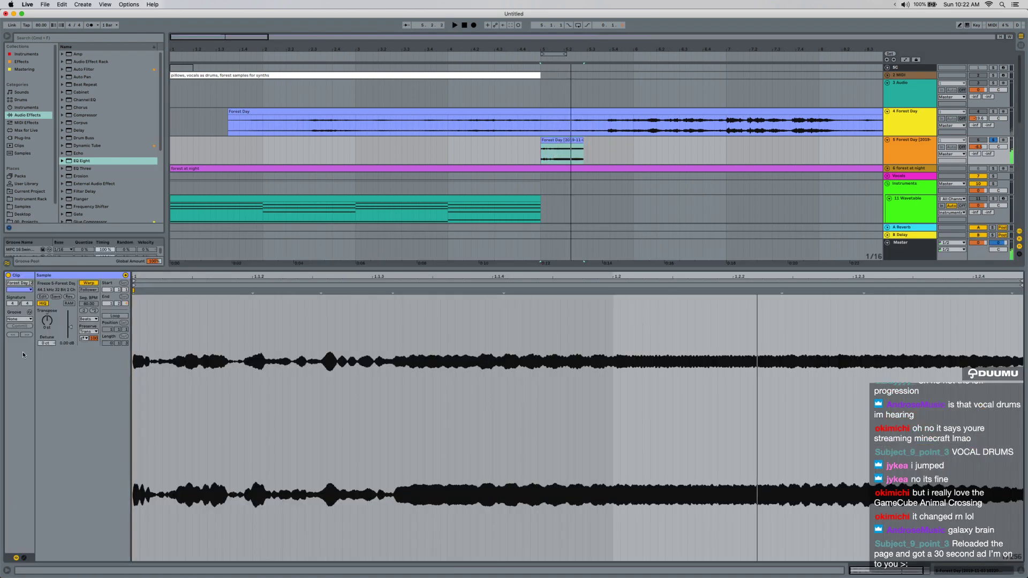
left_click_drag(47, 321, 48, 323)
key("space")
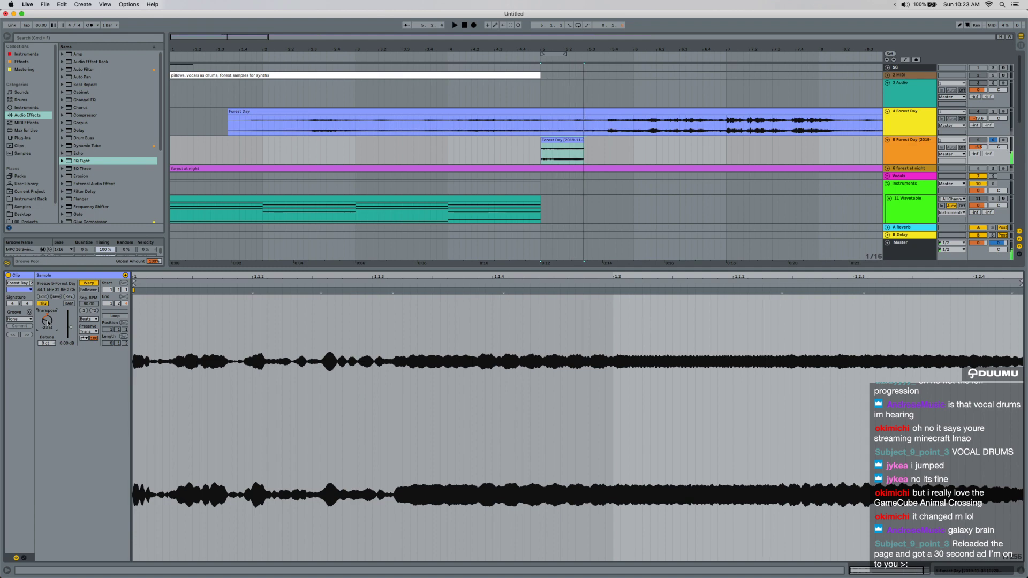
Load the flattened forest clip into Simpler on the chord track, replacing the Wavetable instrument.
left_click(996, 573)
key("minus")
key("minus")
key("minus")
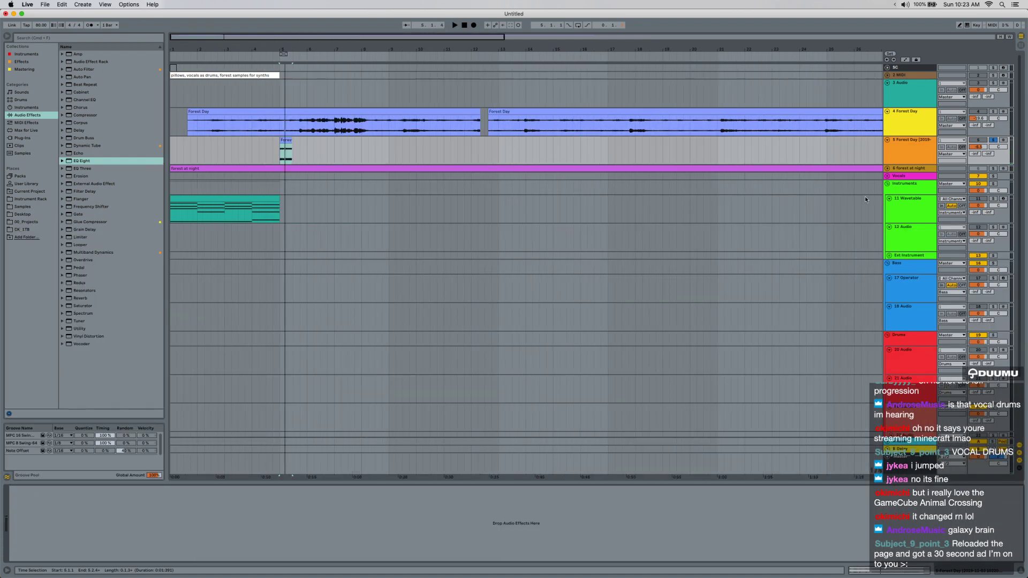
left_click(223, 217)
left_click_drag(288, 140, 904, 211)
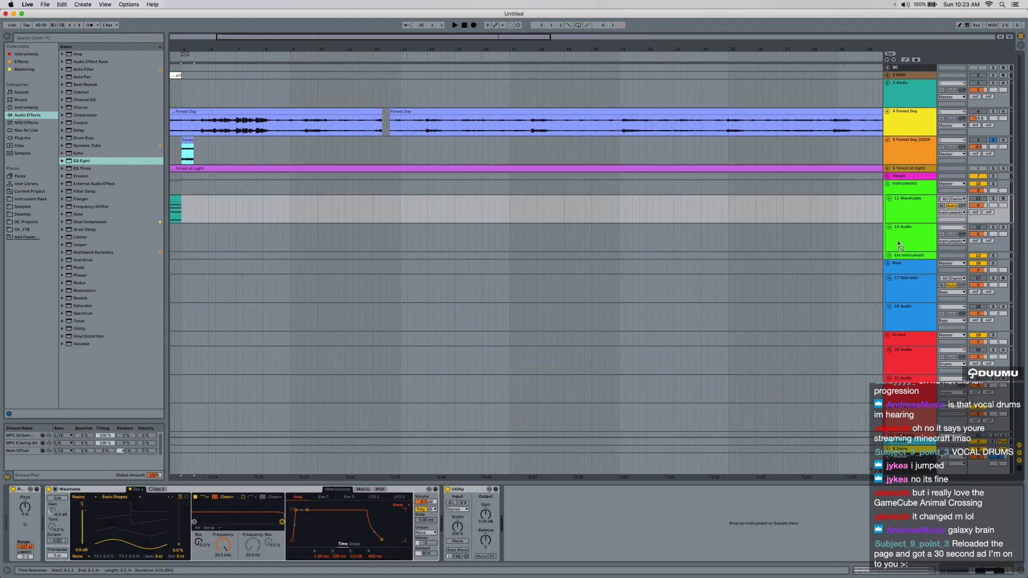
scroll(292, 212, "left", 3)
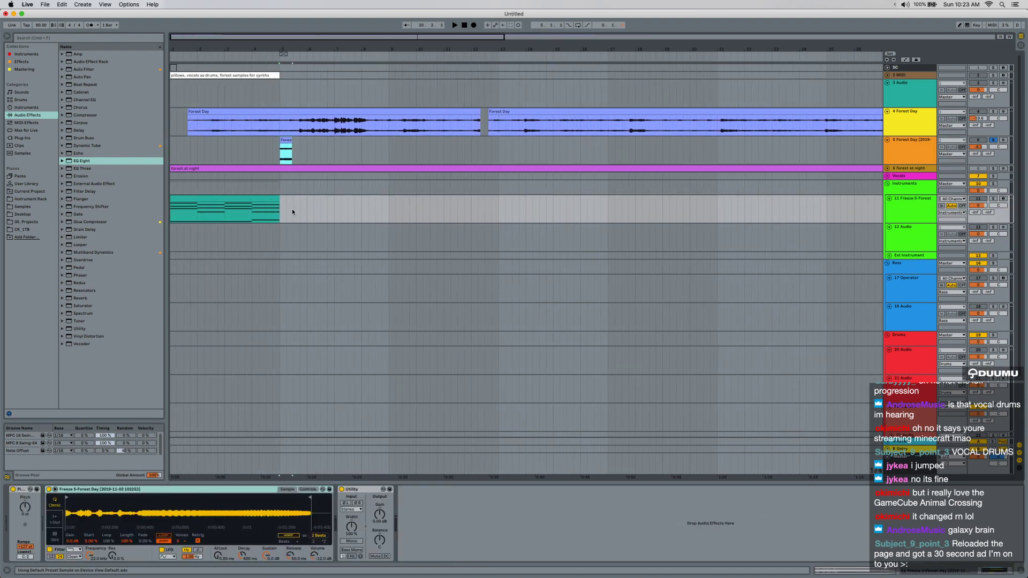
Convert the Simpler to a Sampler and set the sample's root key to A5.
right_click(170, 495)
left_click(198, 485)
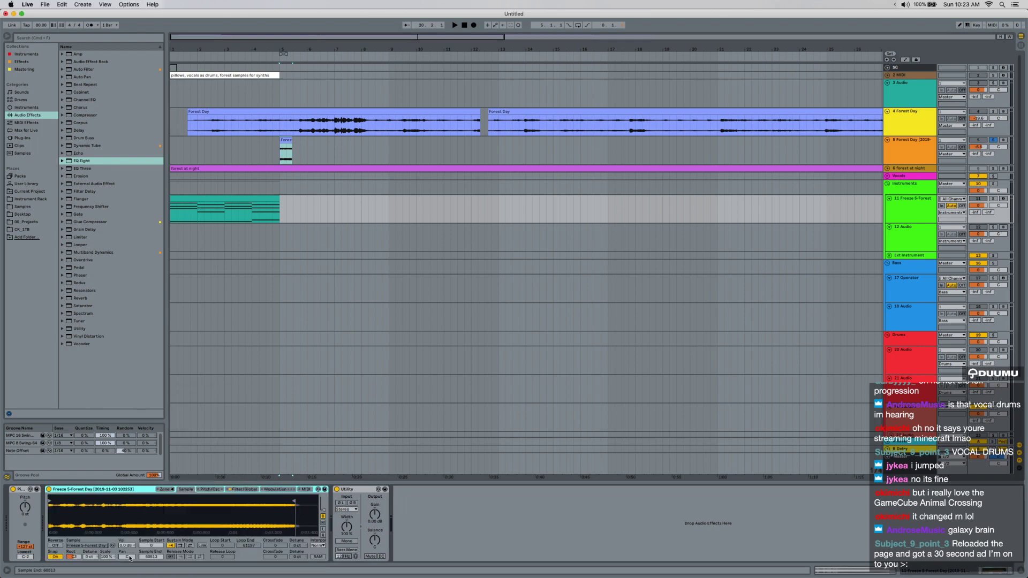
left_click_drag(66, 555, 67, 551)
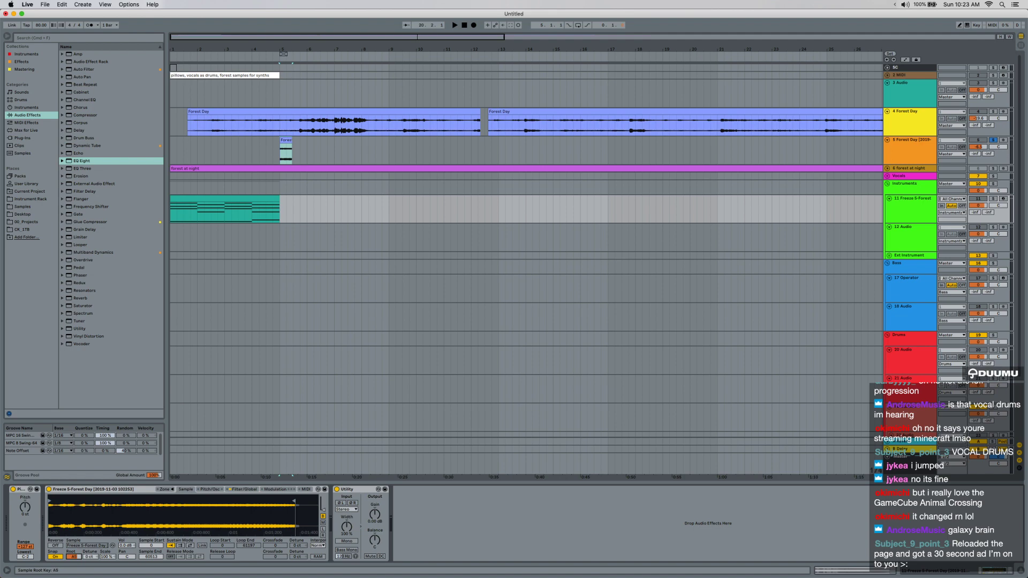
Solo the chord track, loop its four-bar MIDI clip, and audition the chords played by the forest sample.
left_click(259, 201)
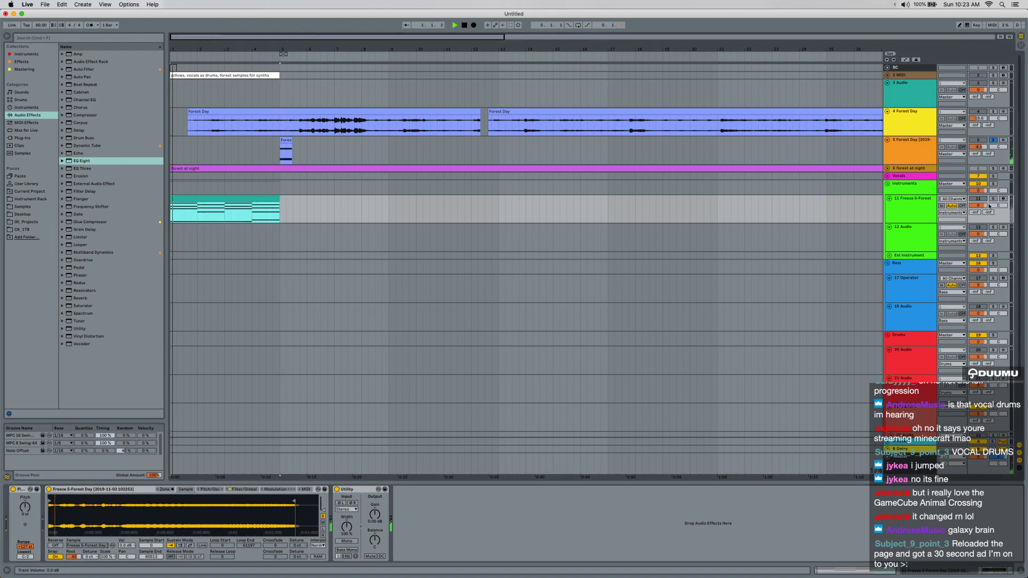
left_click(993, 199)
key("space")
scroll(198, 209, "up", 5)
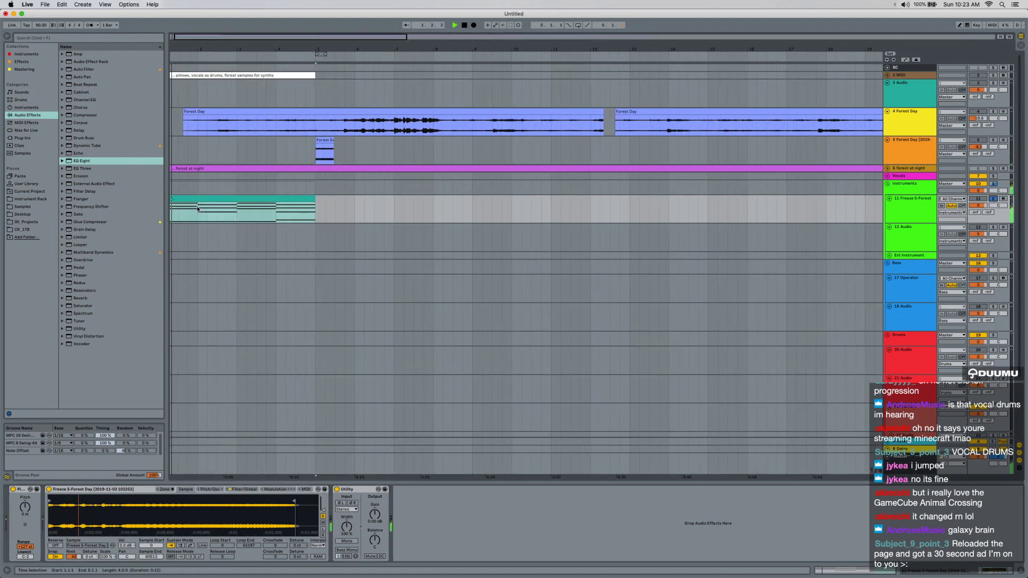
scroll(198, 209, "left", 2)
key("super+l")
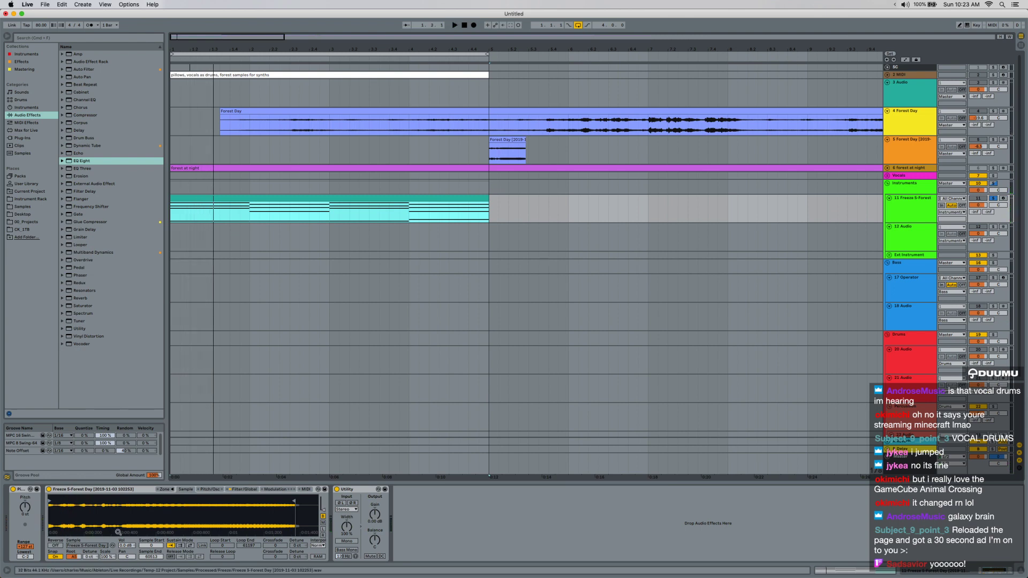
key("space")
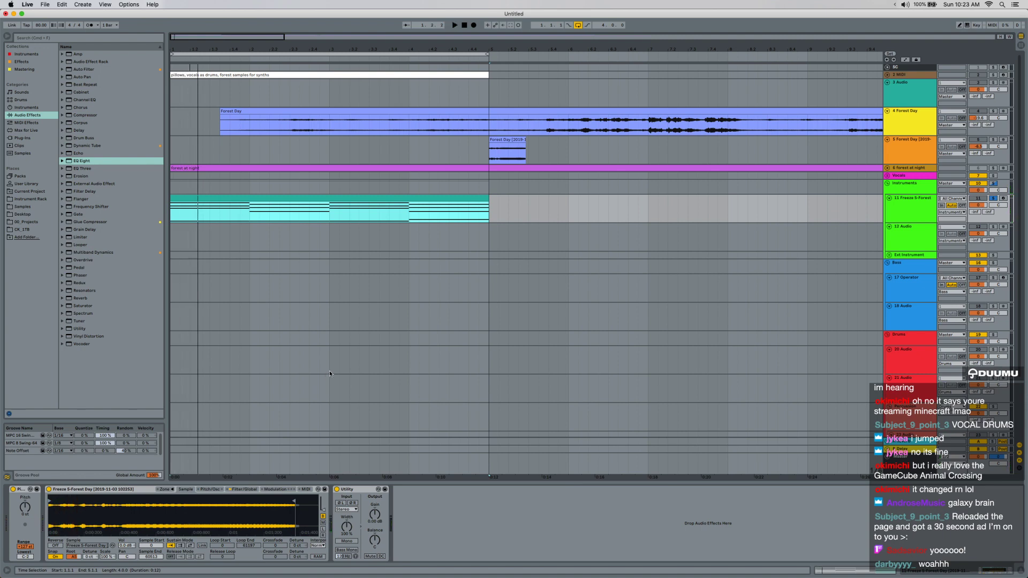
Add an EQ Eight after the chord track's Utility, enable its low-cut band, and set band 5 to a high cut.
left_click_drag(81, 161, 514, 532)
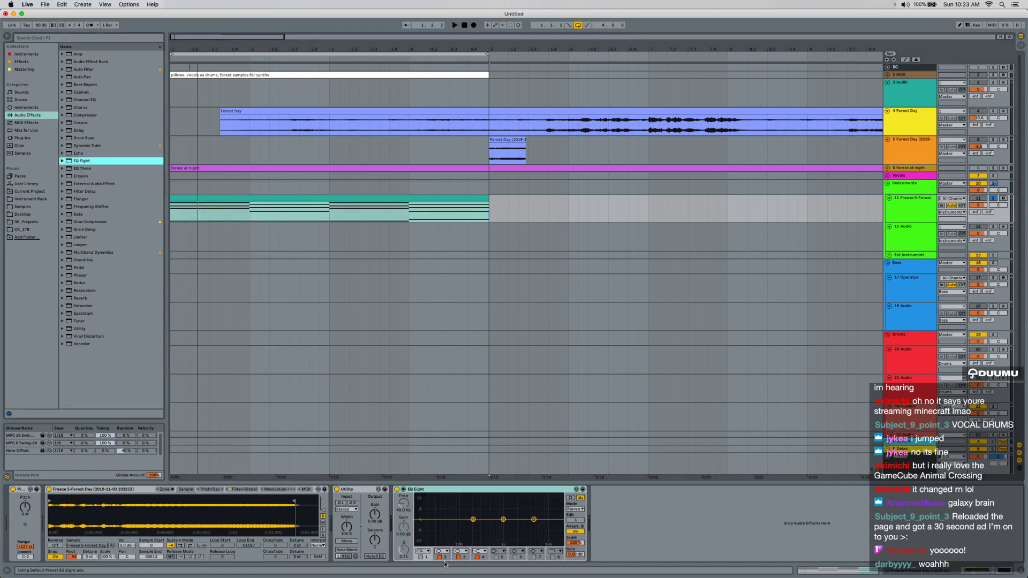
left_click(421, 557)
key("space")
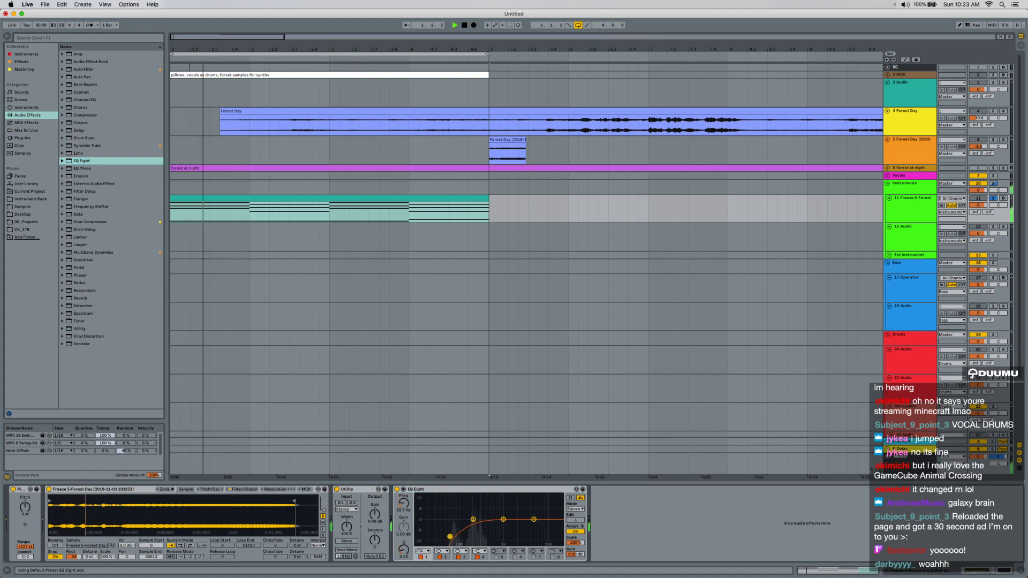
left_click(497, 550)
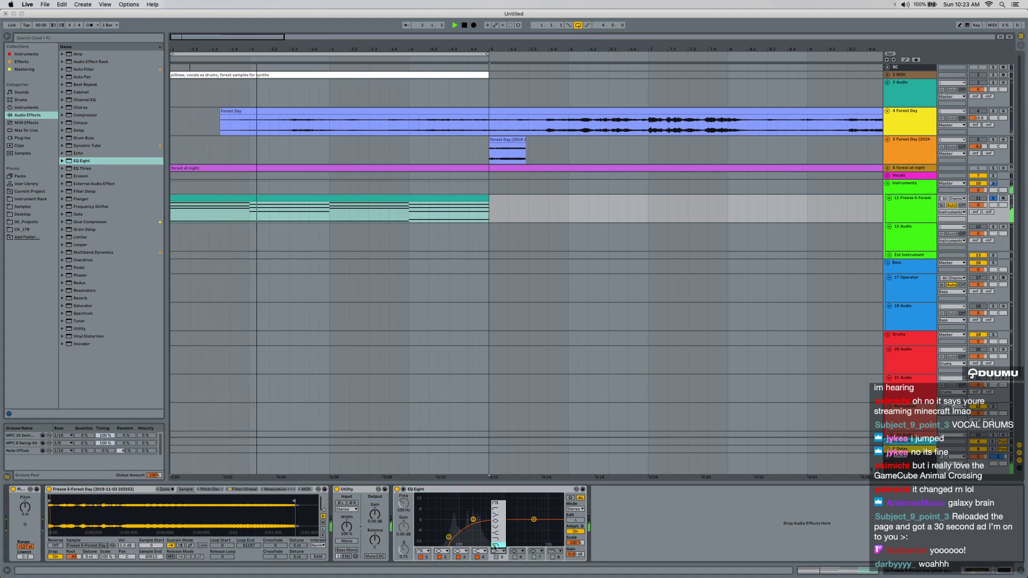
left_click(495, 546)
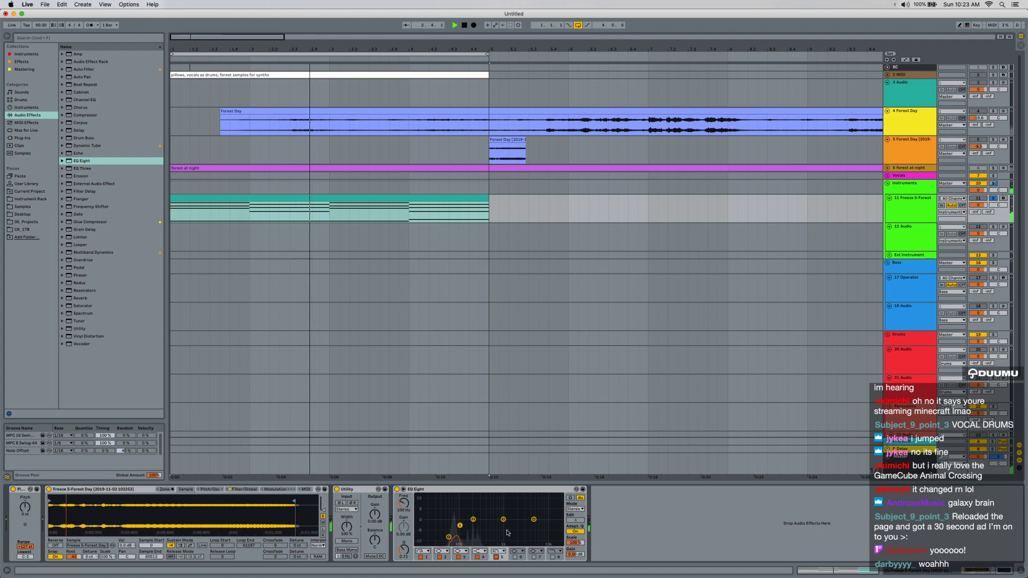
Try raising the high-cut and low-cut frequencies in EQ Eight on the chord track, and undo the changes.
left_click_drag(460, 525, 490, 526)
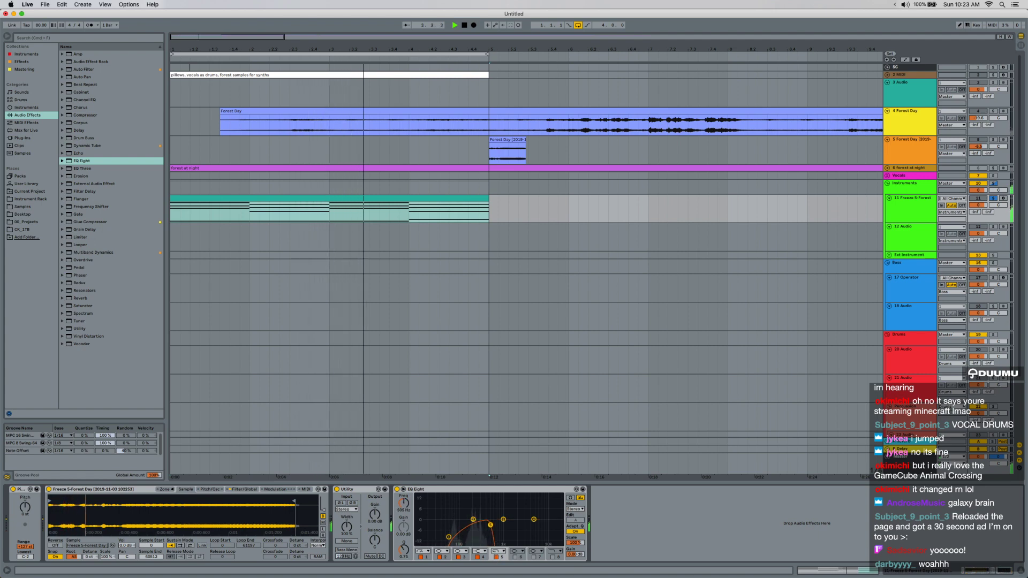
left_click_drag(491, 525, 561, 534)
left_click_drag(448, 537, 498, 528)
key("super+z")
key("super+z")
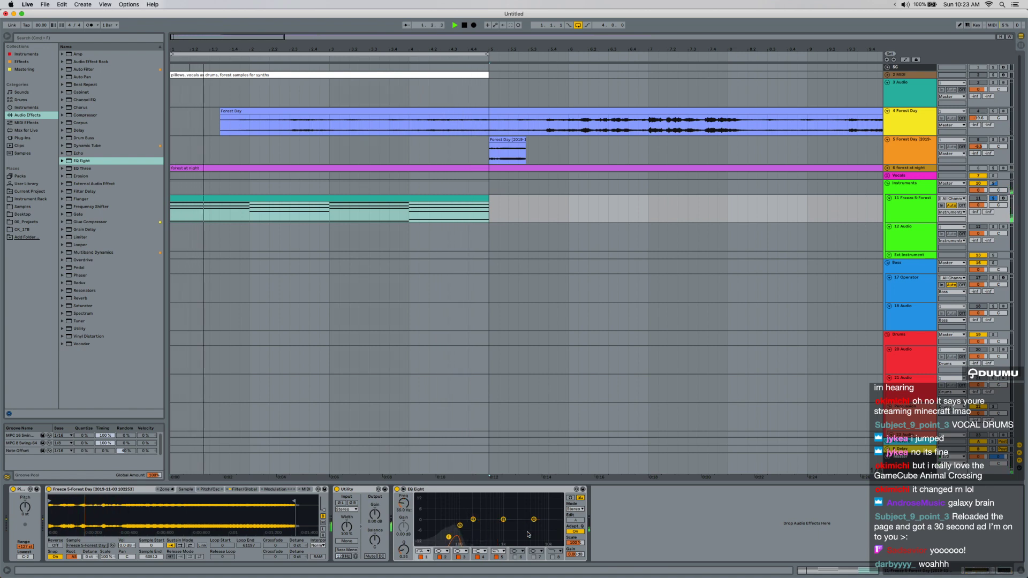
Raise EQ Eight's band 5 high-cut frequency to around the middle of the spectrum.
left_click_drag(460, 524, 493, 524)
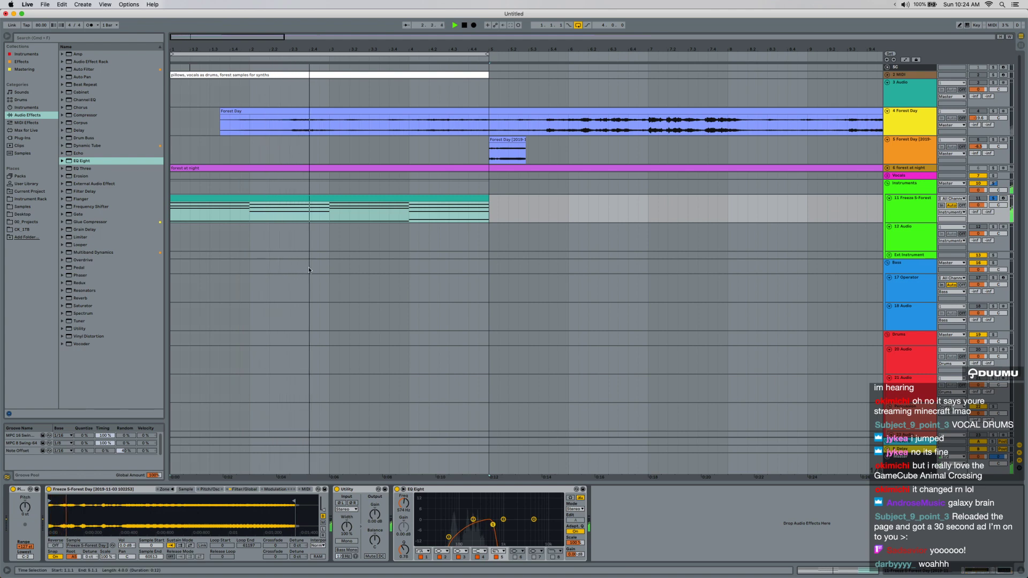
key("minus")
scroll(270, 261, "up", 2)
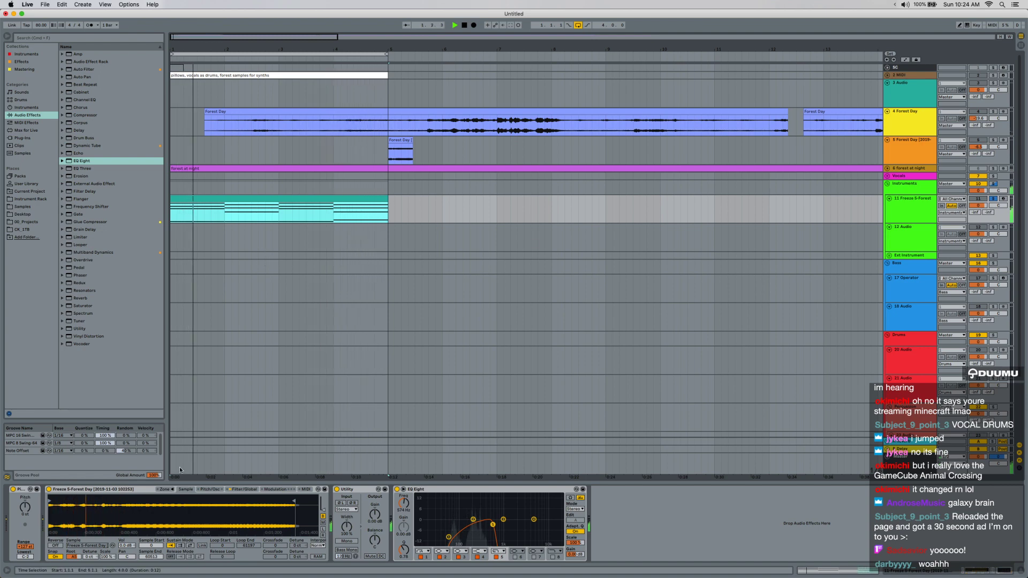
Lengthen the attack of the Sampler's volume envelope and audition the chords.
left_click(240, 490)
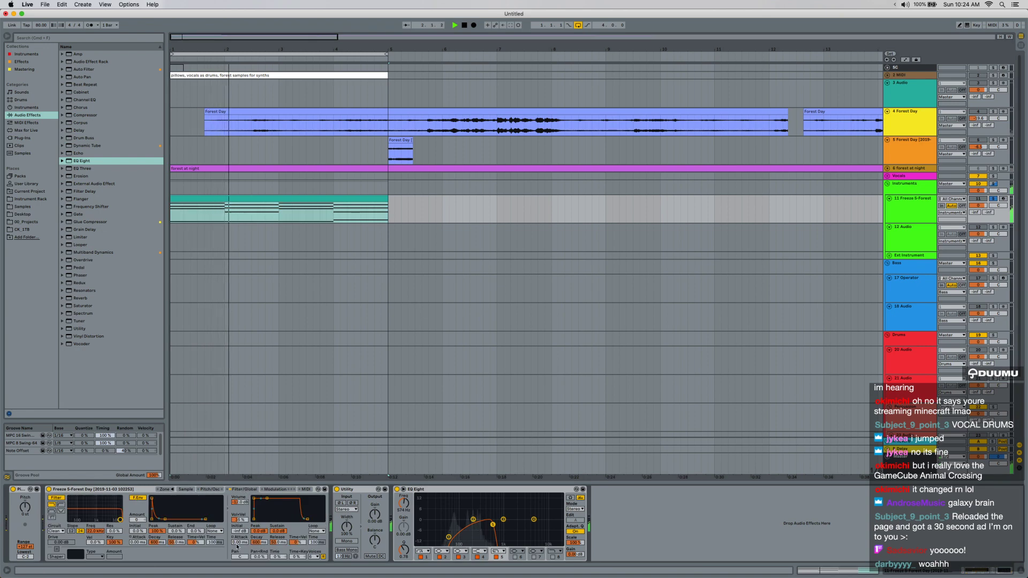
left_click_drag(239, 543, 240, 517)
key("space")
key("space")
key("space")
key("space")
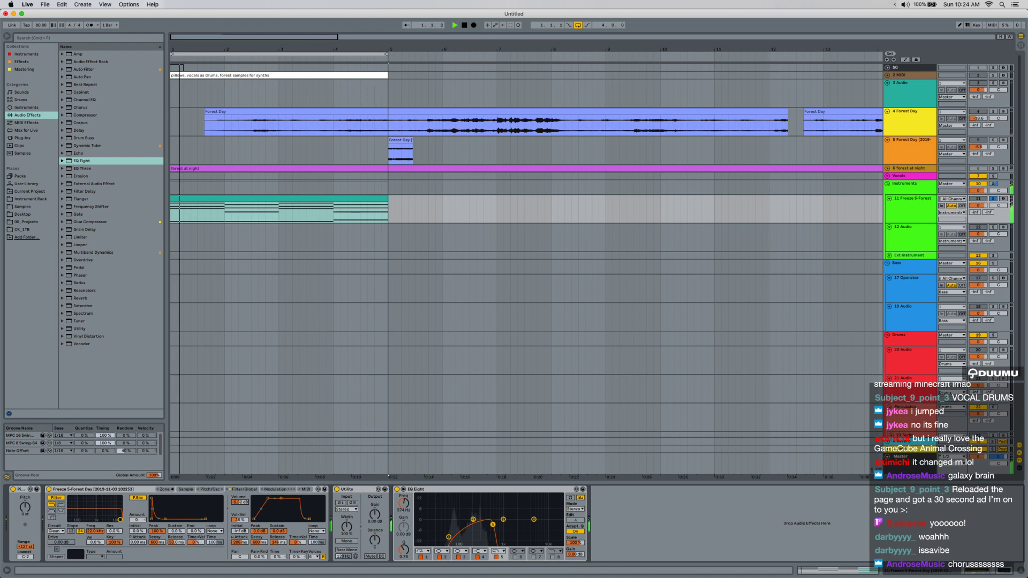
Audition the chord clip's notes two semitones higher, and settle on all notes transposed up one semitone.
double_click(225, 202)
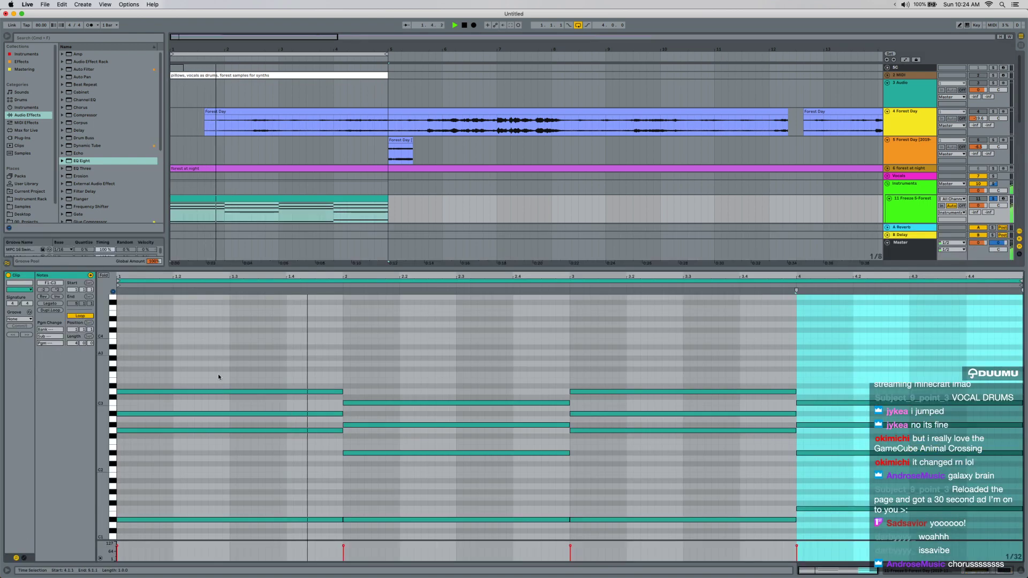
key("space")
key("Up")
key("Up")
key("space")
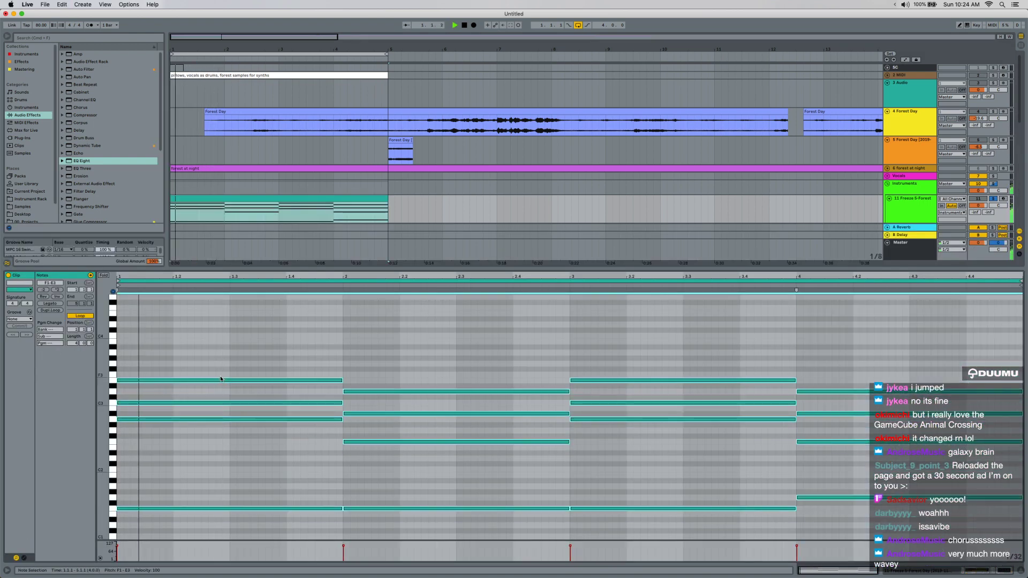
key("space")
key("Down")
key("Down")
key("space")
key("space")
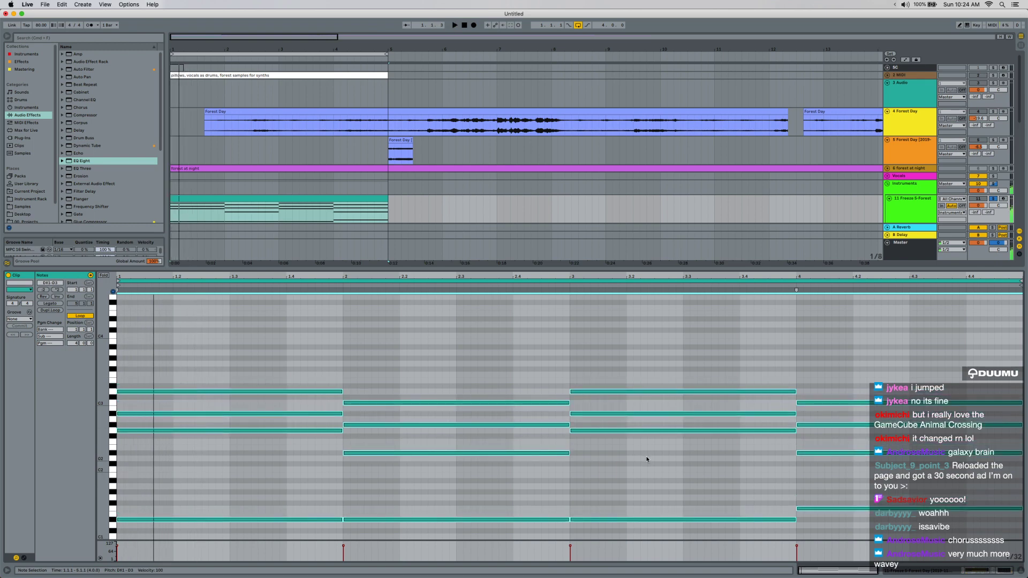
key("Up")
key("space")
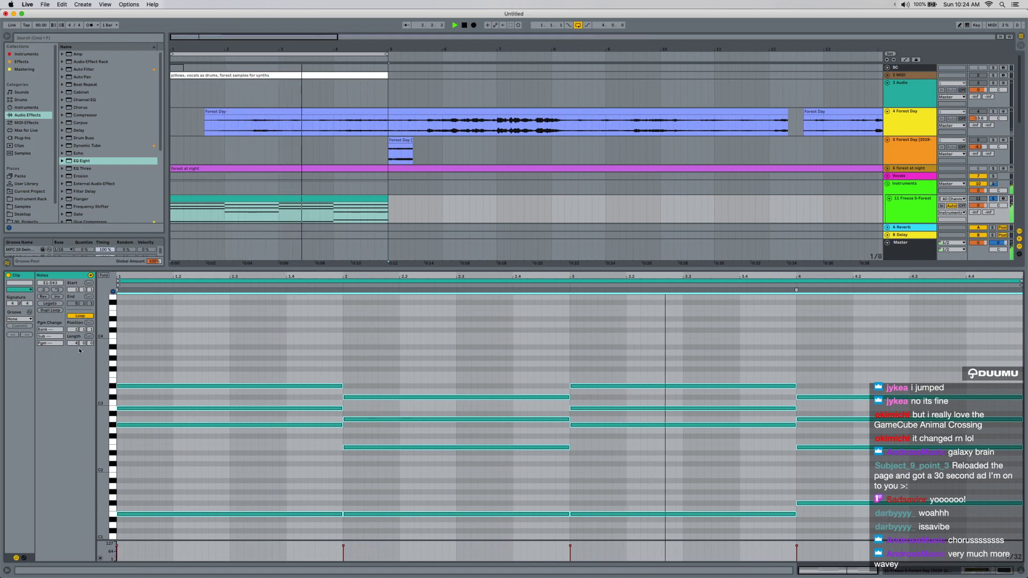
Try the chord clip's D#3 notes an octave lower, and move them back up.
key("space")
left_click(109, 386)
key("shift+Down")
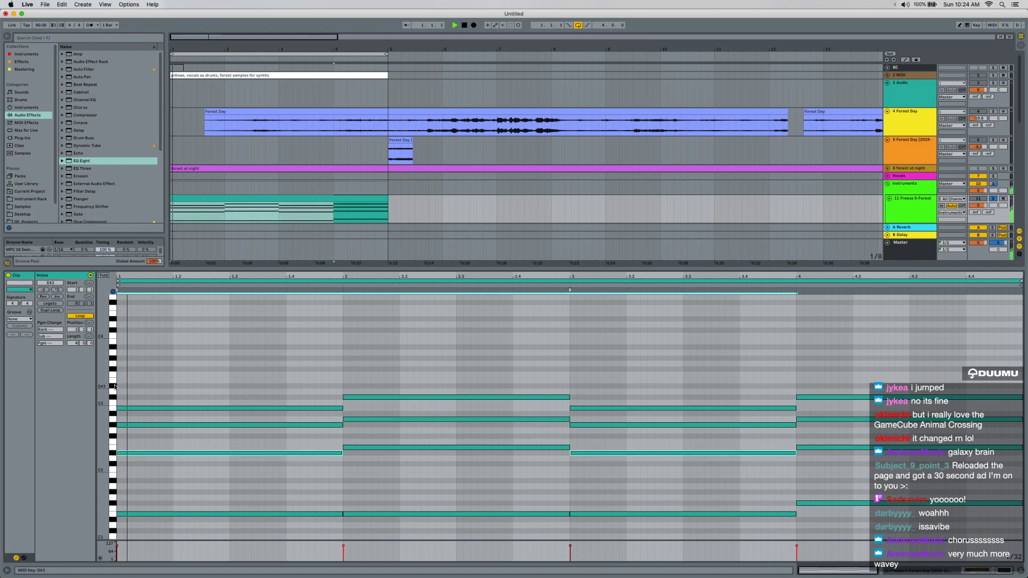
key("space")
key("shift+Up")
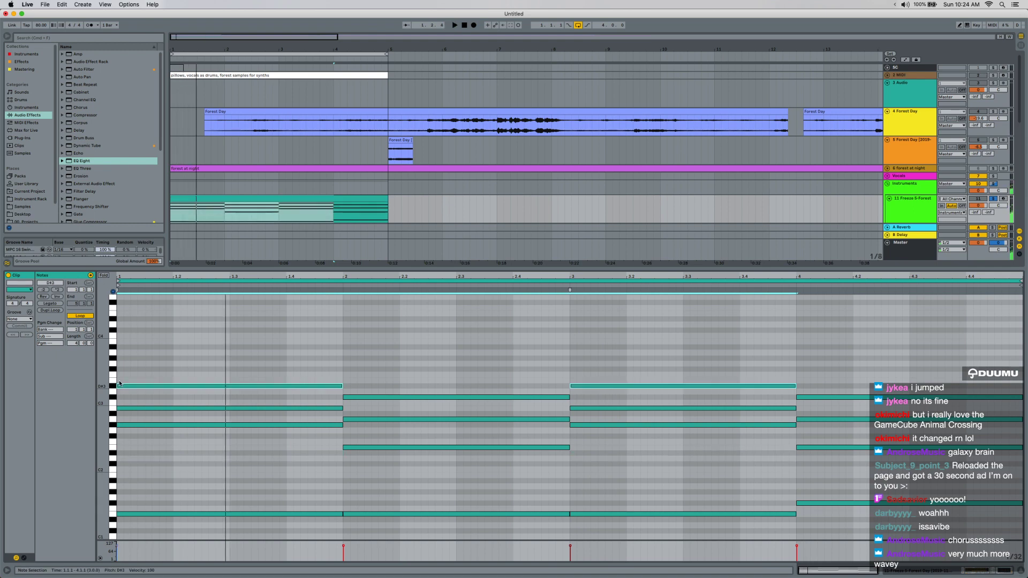
key("space")
key("space")
Add a Chorus after EQ Eight on the chord track and slightly lower its modulation rate during playback.
left_click(970, 572)
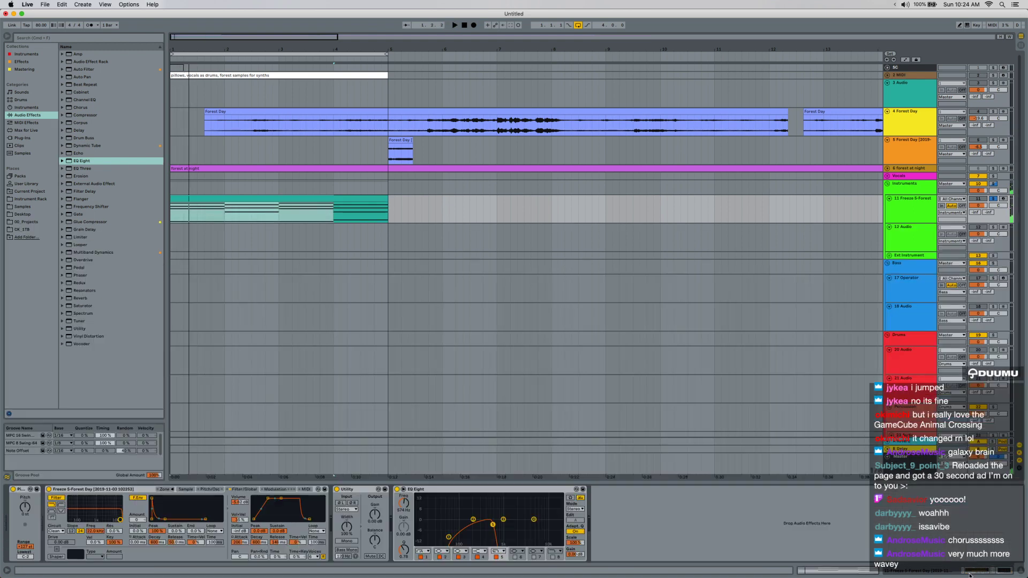
key("super+f")
type("chorus")
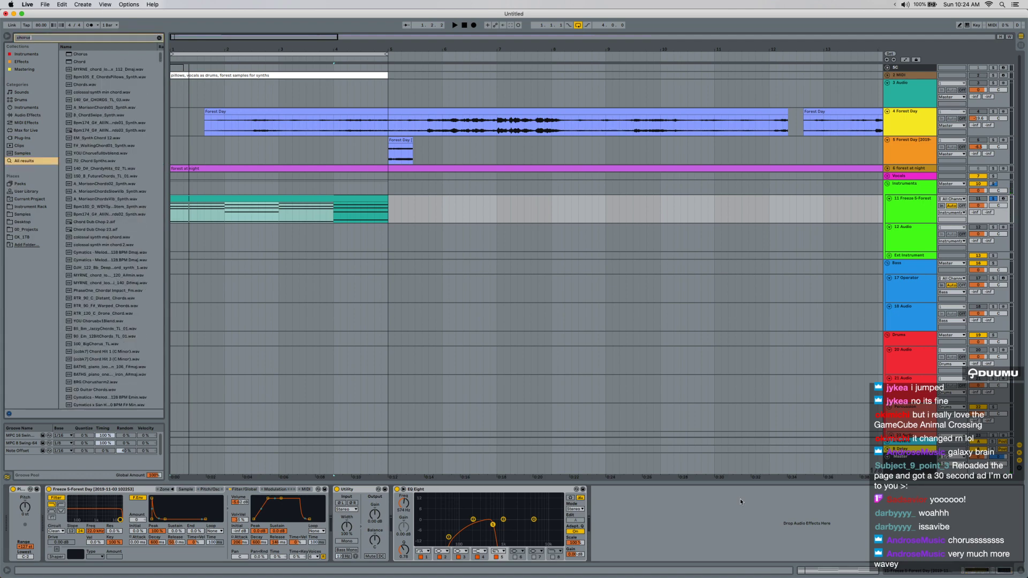
key("Down")
key("Return")
key("space")
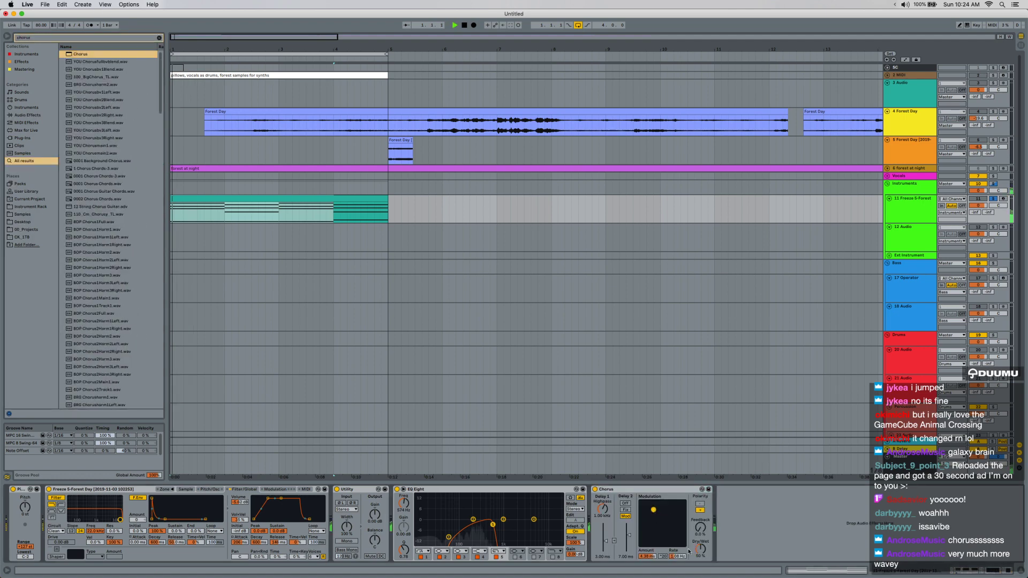
left_click_drag(653, 510, 649, 508)
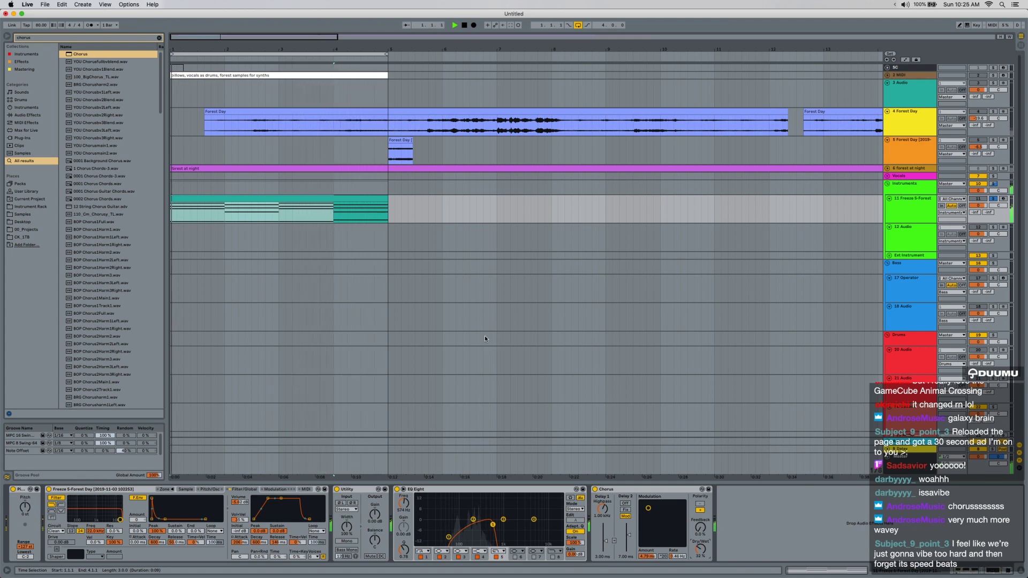
Find the Space FX rack in the browser and load it after the Chorus on the chord track.
left_click(316, 198)
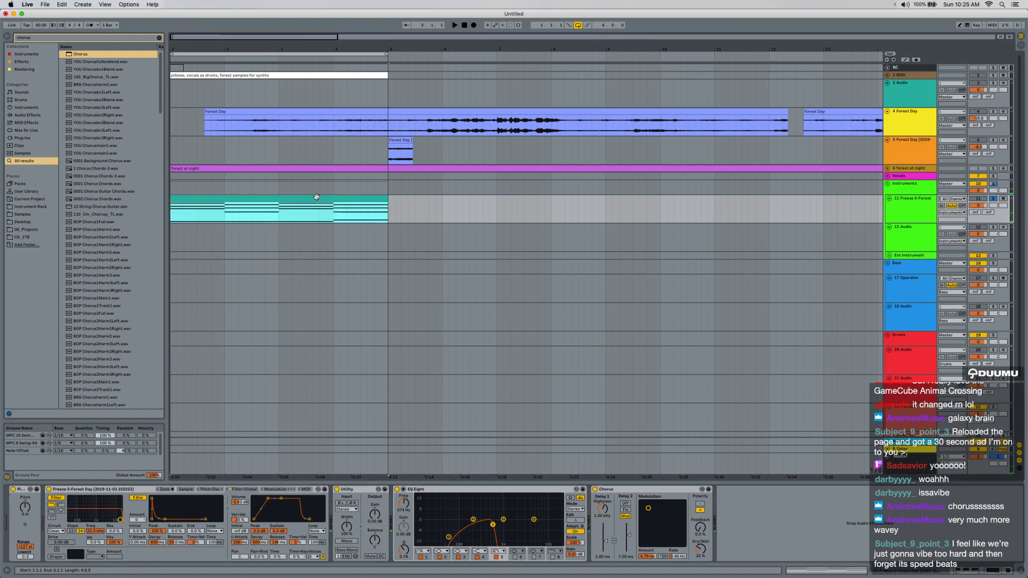
key("super+f")
type("sspace")
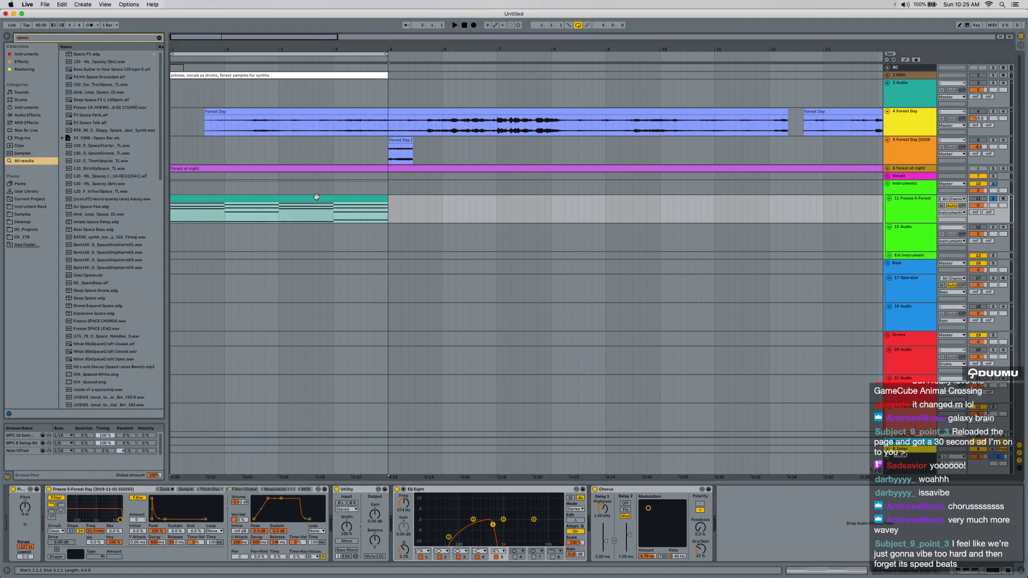
key("Return")
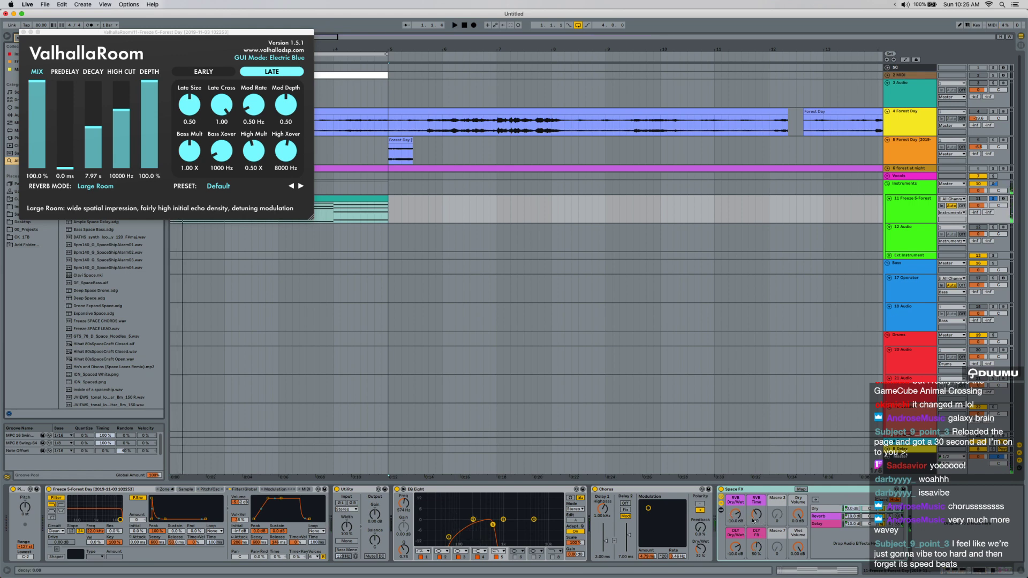
Adjust Space FX's reverb Dry/Wet, lower its Wet Volume, audition the chords, and close the ValhallaRoom window.
left_click_drag(737, 519, 737, 490)
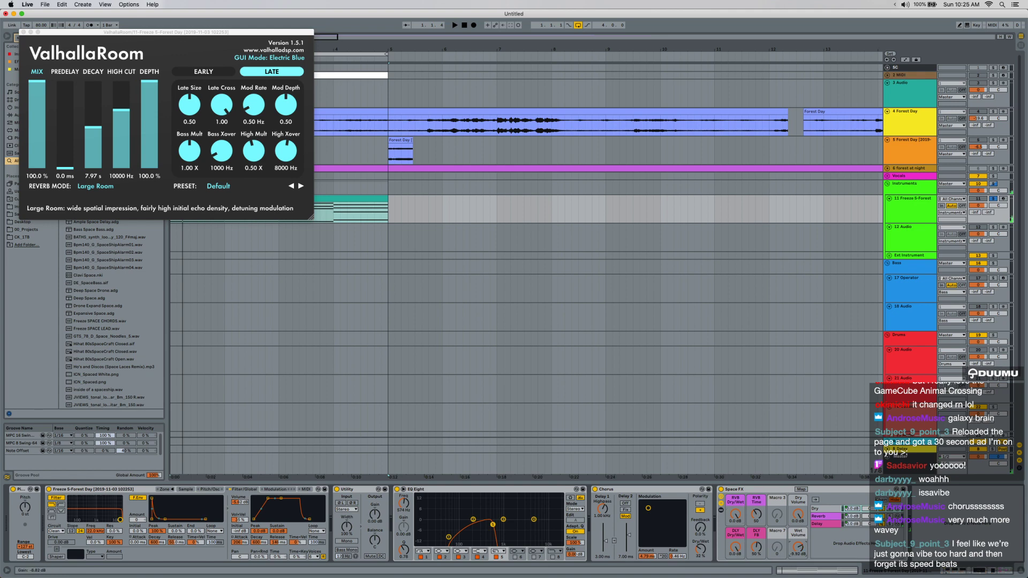
left_click_drag(797, 547, 796, 549)
key("space")
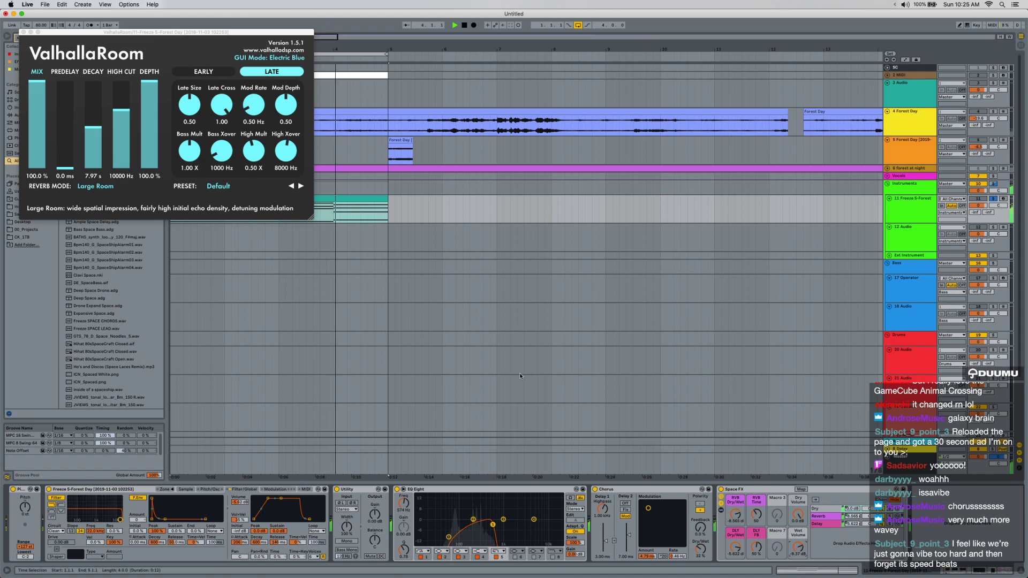
left_click(22, 33)
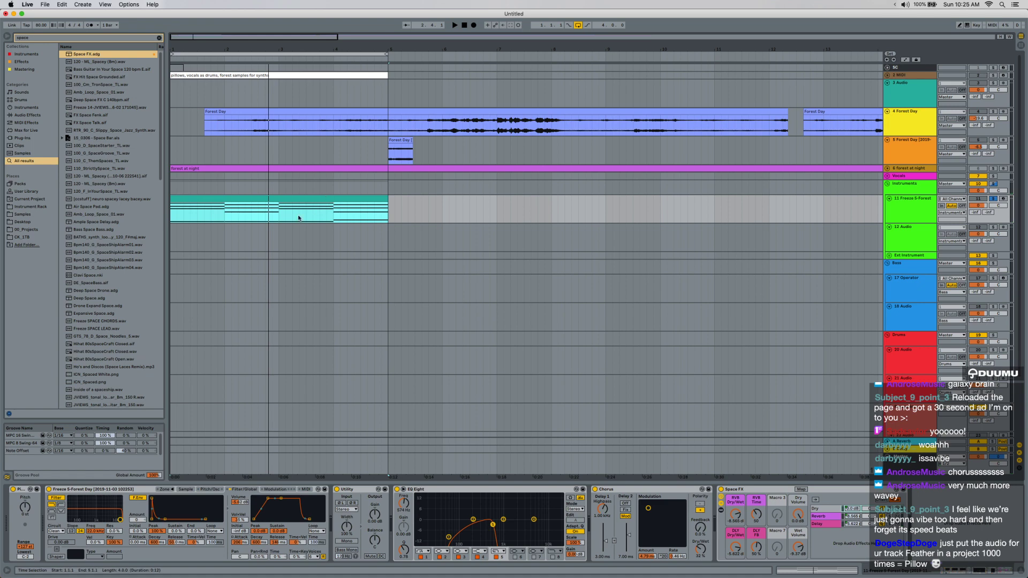
Turn off the arrangement loop and delete the short Forest Day clip on audio track 5.
left_click(158, 38)
left_click(578, 25)
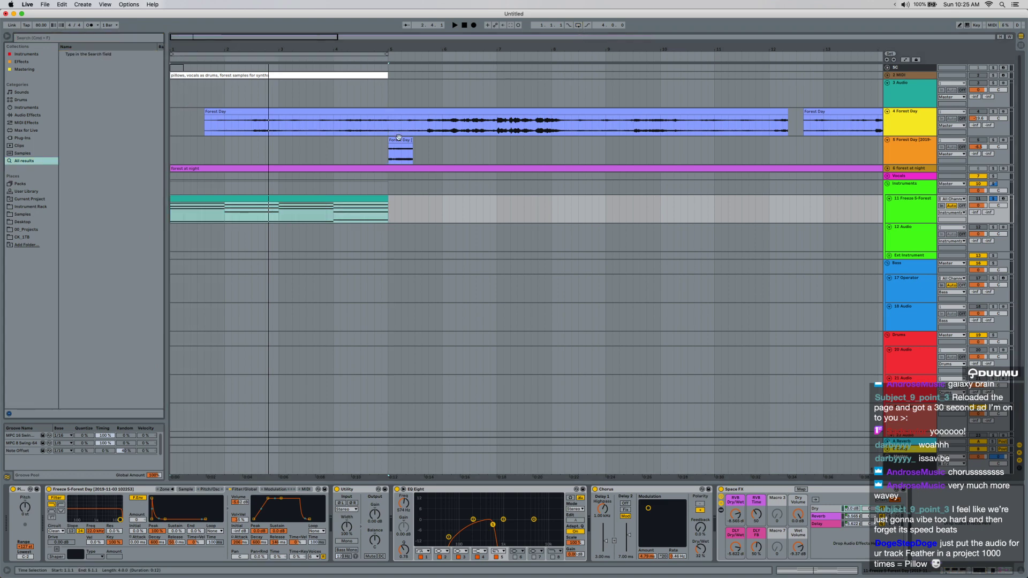
left_click_drag(361, 156, 470, 159)
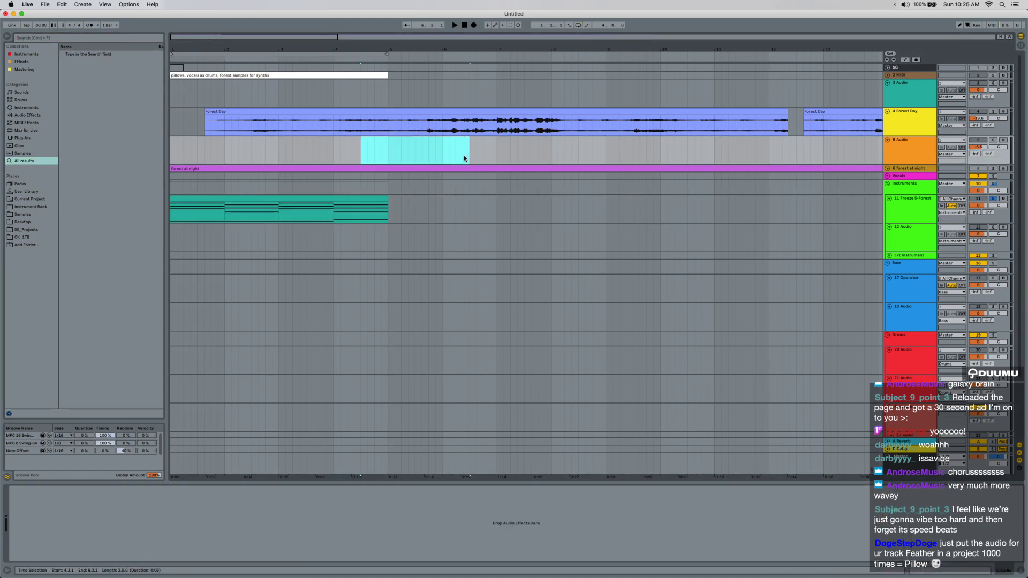
Unsolo the chord track and show the sample waveform of its Sampler.
left_click(991, 200)
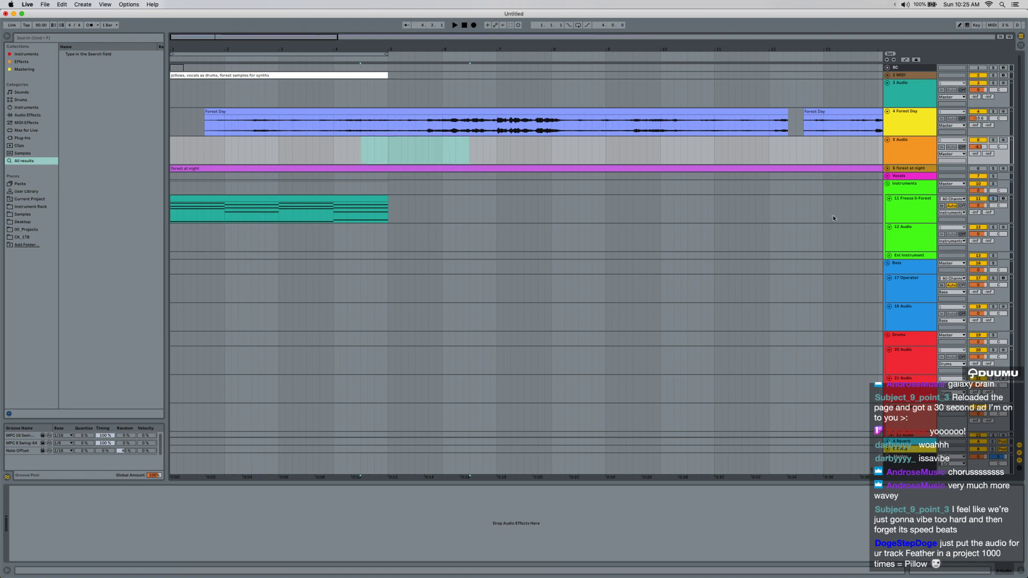
left_click(351, 205)
left_click(186, 489)
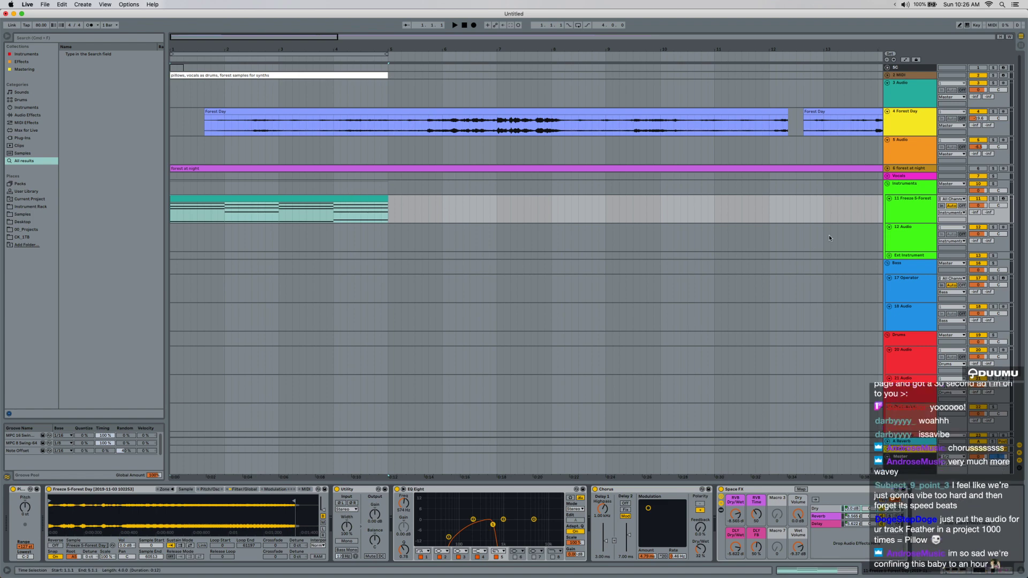
left_click(892, 205)
Look through the Forest Day recordings along the arrangement for another section worth sampling.
scroll(684, 162, "right", 3)
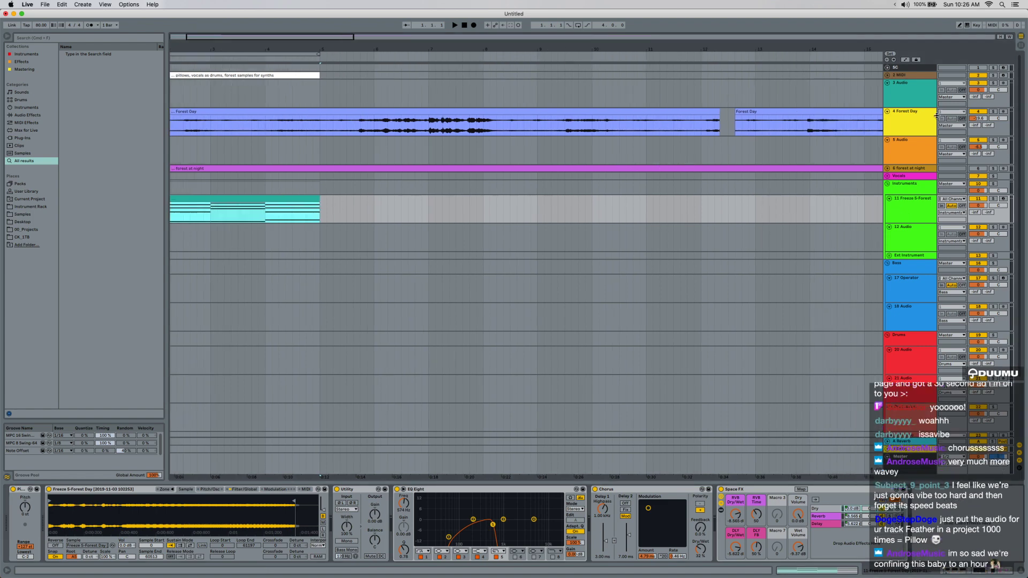
scroll(735, 176, "right", 3)
scroll(733, 176, "down", 1)
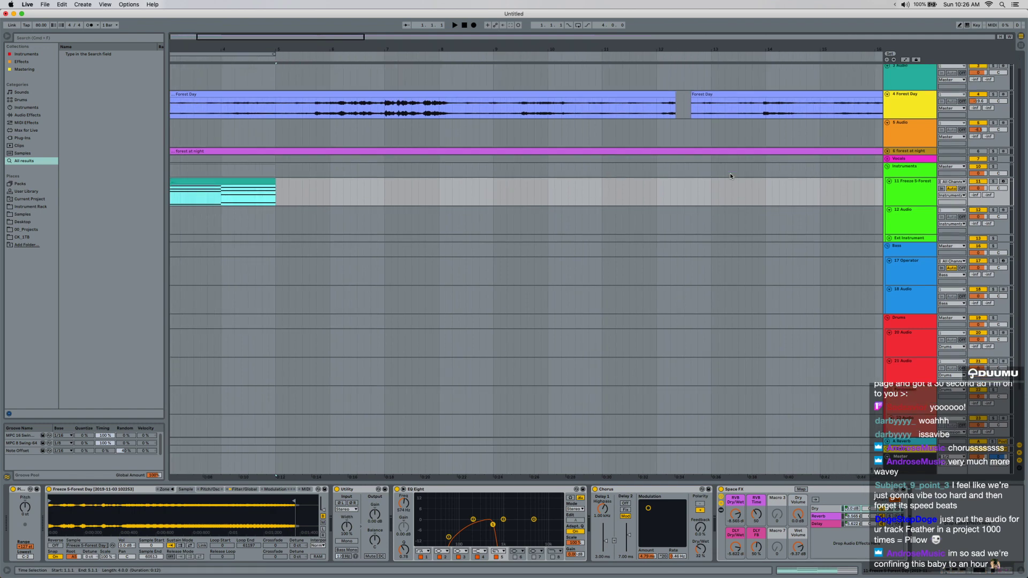
scroll(731, 176, "up", 1)
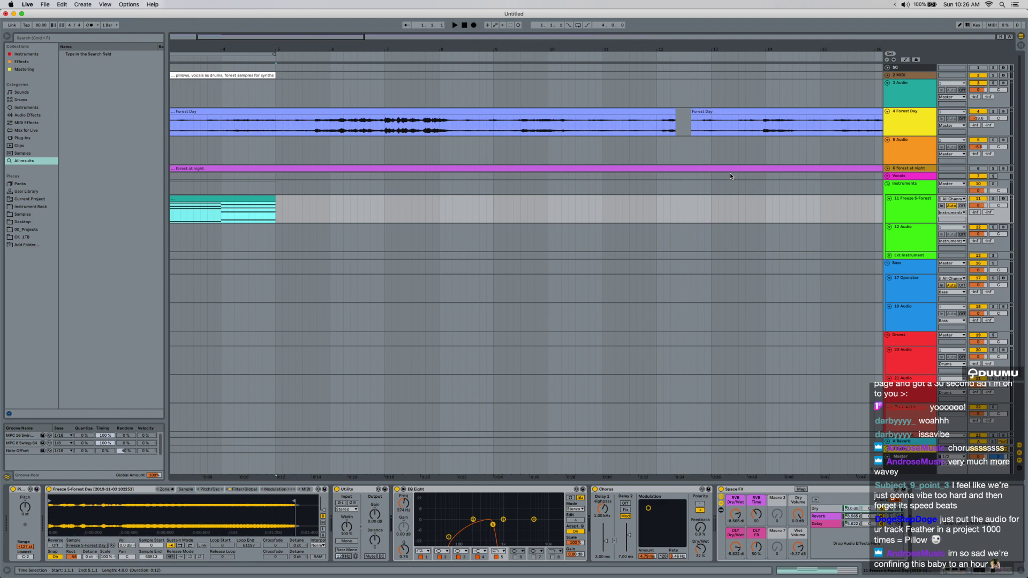
scroll(747, 180, "right", 5)
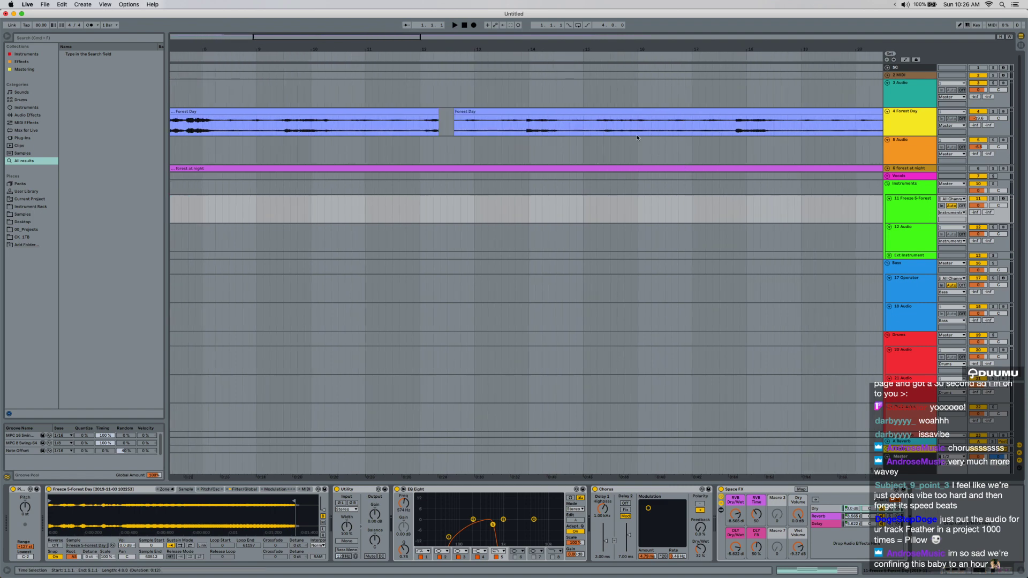
left_click_drag(609, 128, 848, 129)
scroll(780, 132, "right", 3)
left_click_drag(778, 130, 695, 126)
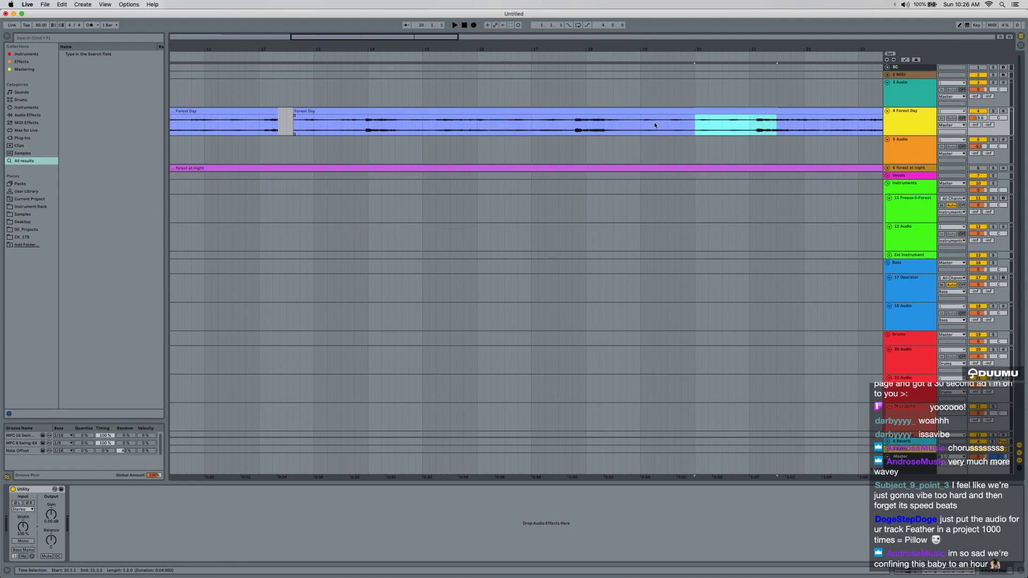
scroll(654, 125, "up", 4)
scroll(654, 125, "down", 2)
scroll(654, 125, "down", 6)
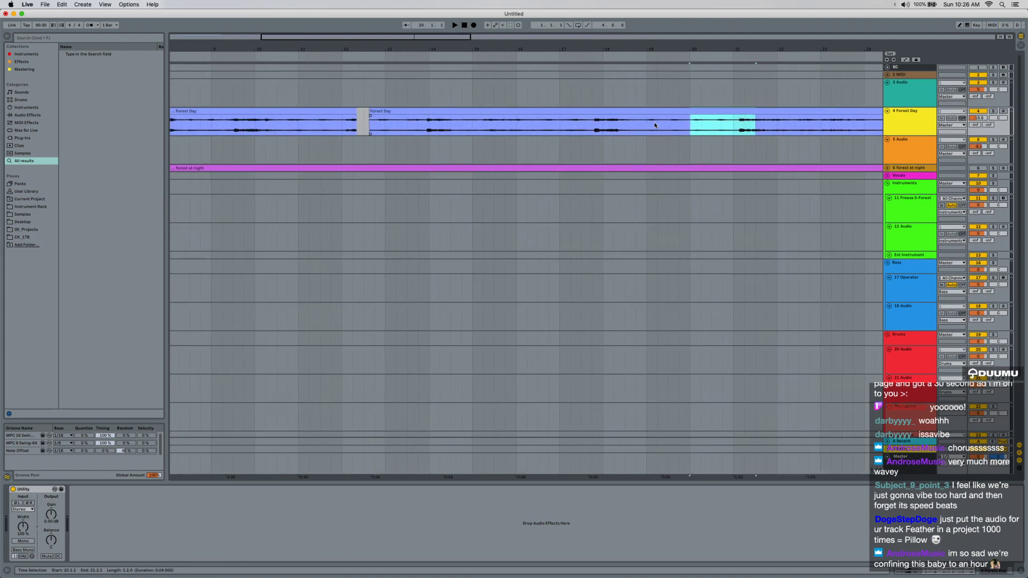
Copy the forest chord track with its MIDI clip and devices into the Bass group, above the Operator track.
left_click(226, 218)
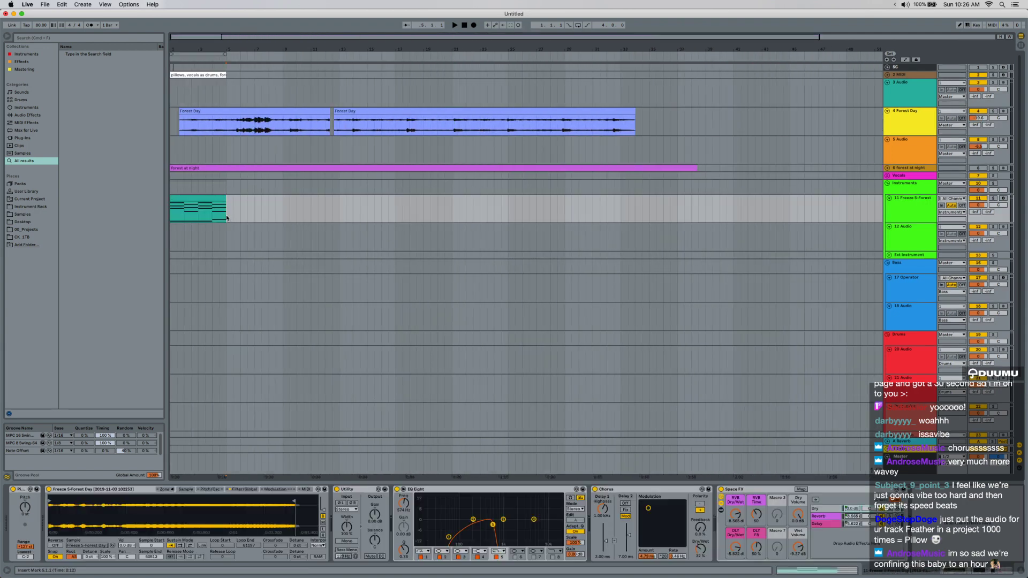
key("plus")
key("plus")
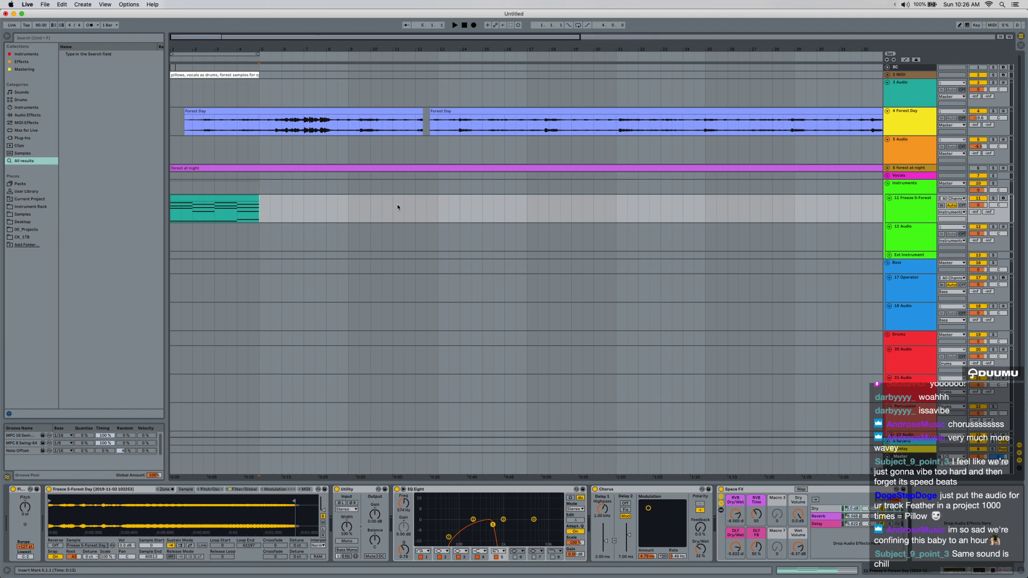
left_click_drag(914, 212, 901, 287)
left_click(191, 274)
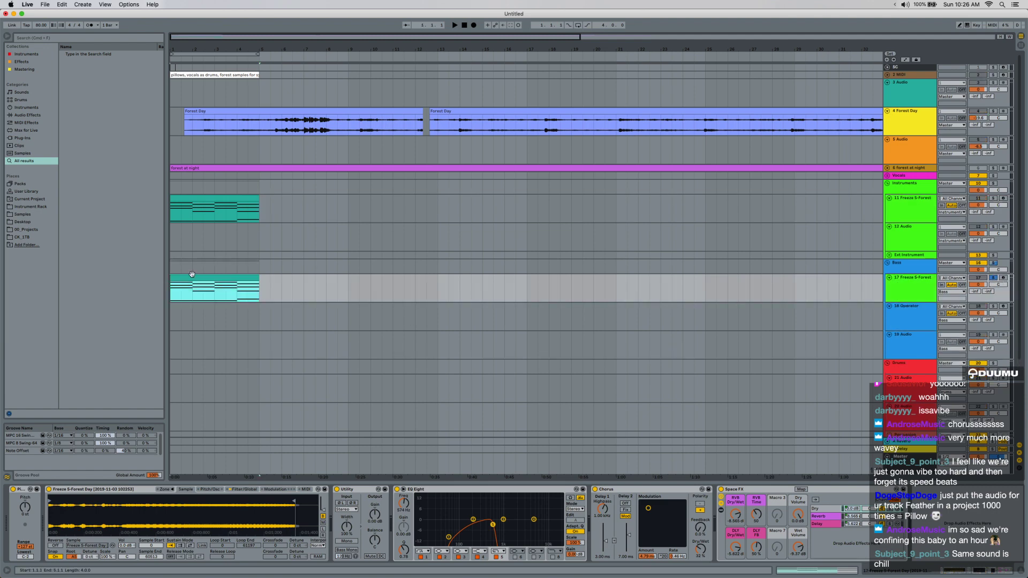
Turn on the arrangement loop and delete EQ Eight, Chorus and Space FX from the forest track in the Bass group.
key("super+l")
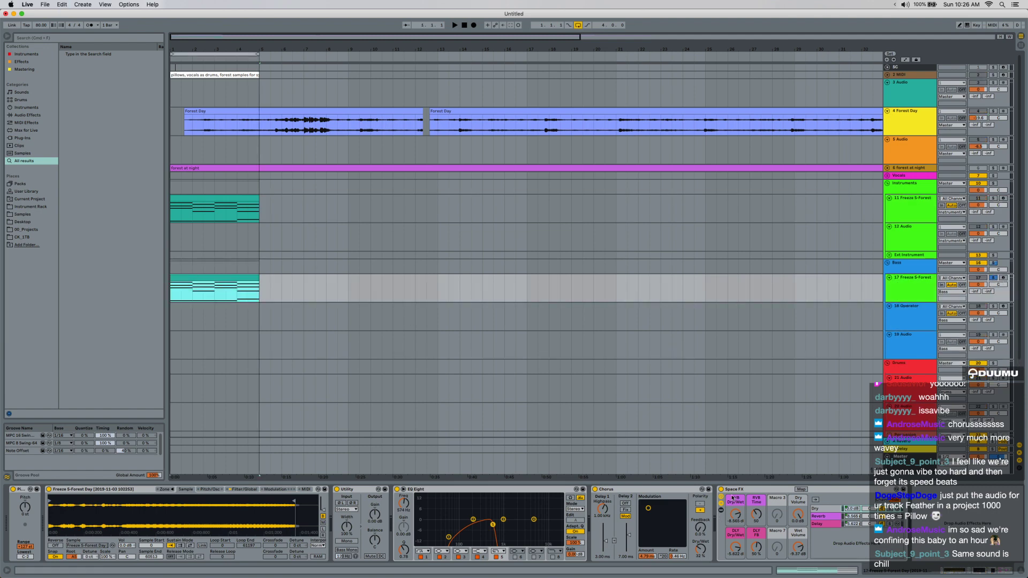
left_click(735, 490)
left_click(520, 494)
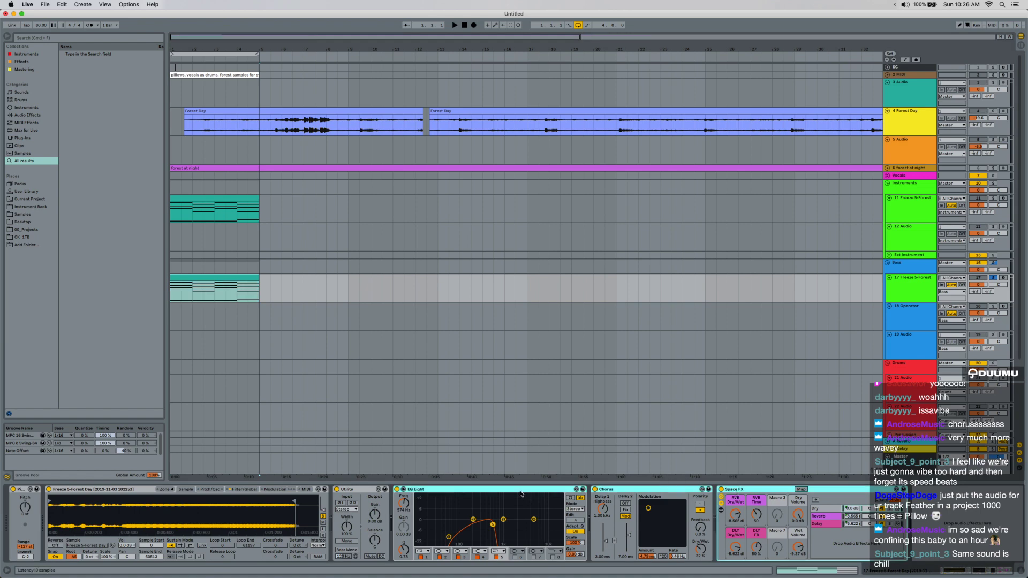
key("Delete")
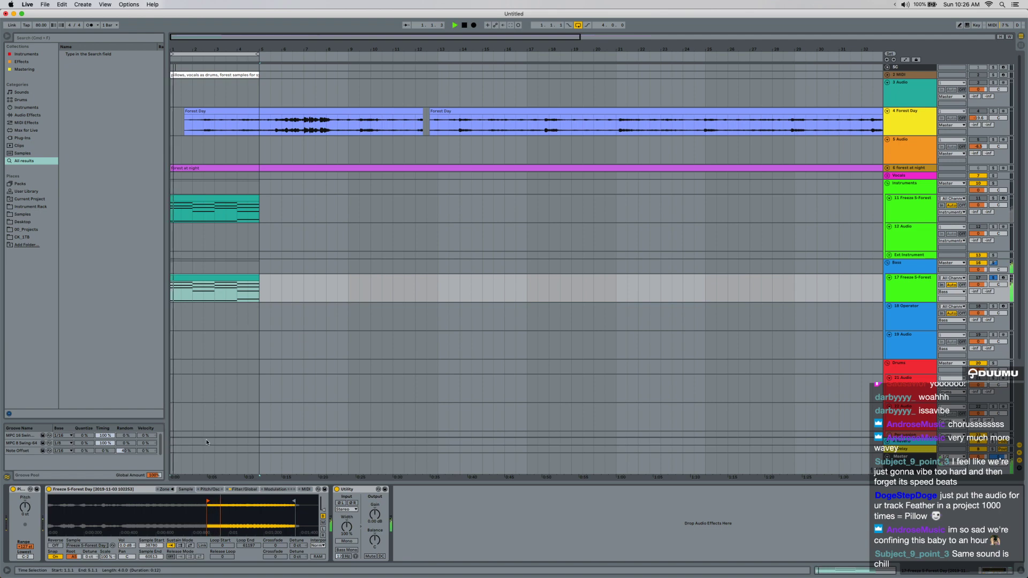
Trim the bass Sampler's playback region to a short section of the forest sample starting at sample 38780.
mouse_move(294, 500)
left_mouse_down()
mouse_move(206, 501)
mouse_move(201, 535)
left_mouse_up()
key("space")
left_click_drag(258, 517, 204, 517)
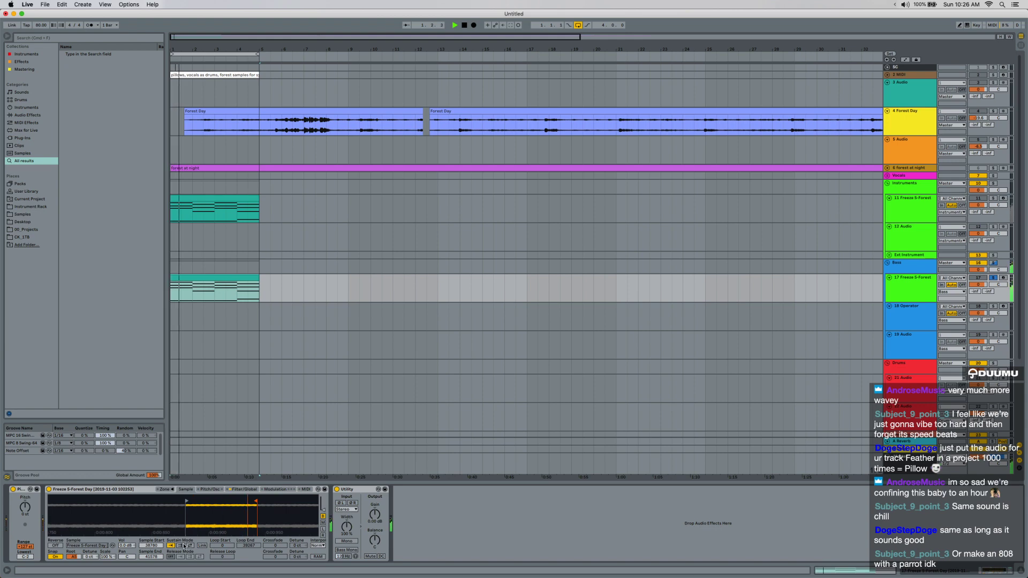
key("space")
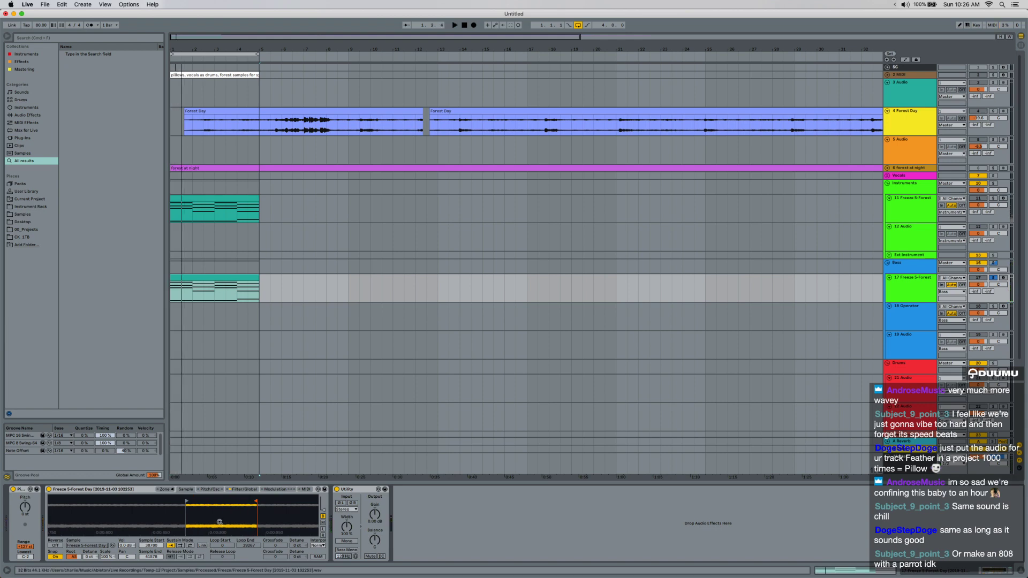
left_click_drag(220, 522, 170, 509)
left_click_drag(272, 506, 273, 495)
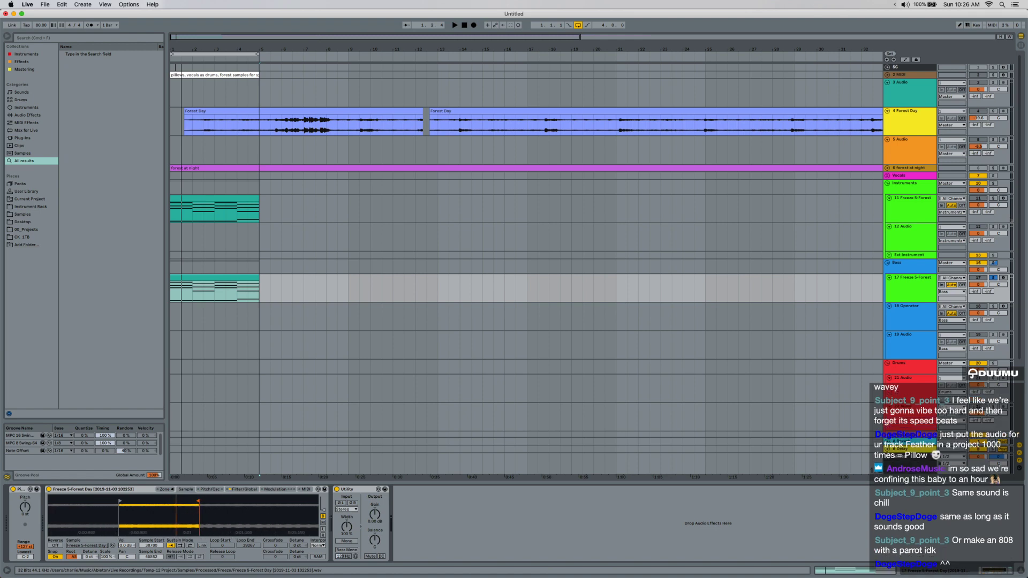
key("space")
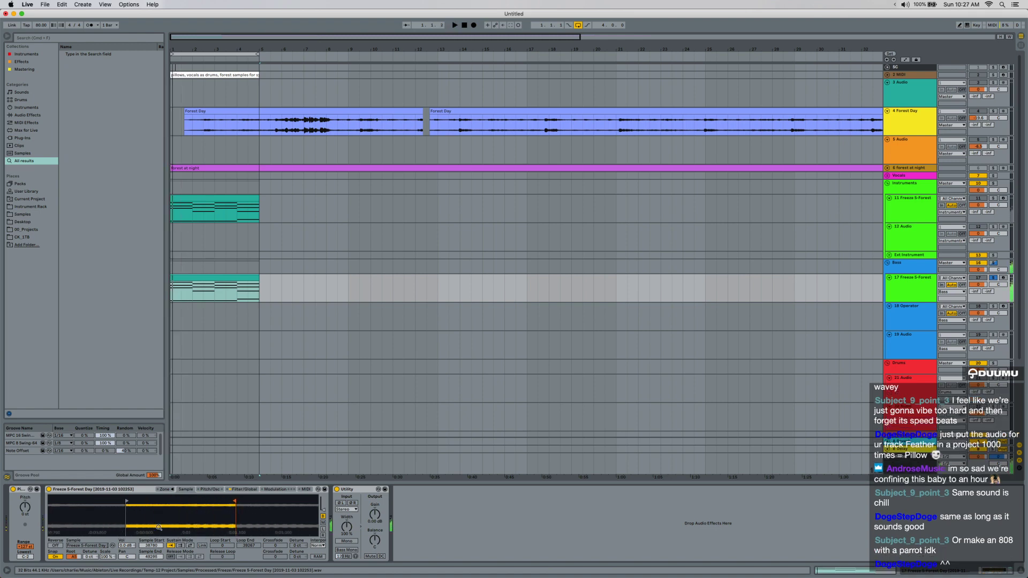
Enable the bass Sampler's sustain loop over the end of the trimmed section, with a crossfade of 1009.
right_click(212, 507)
left_click(200, 489)
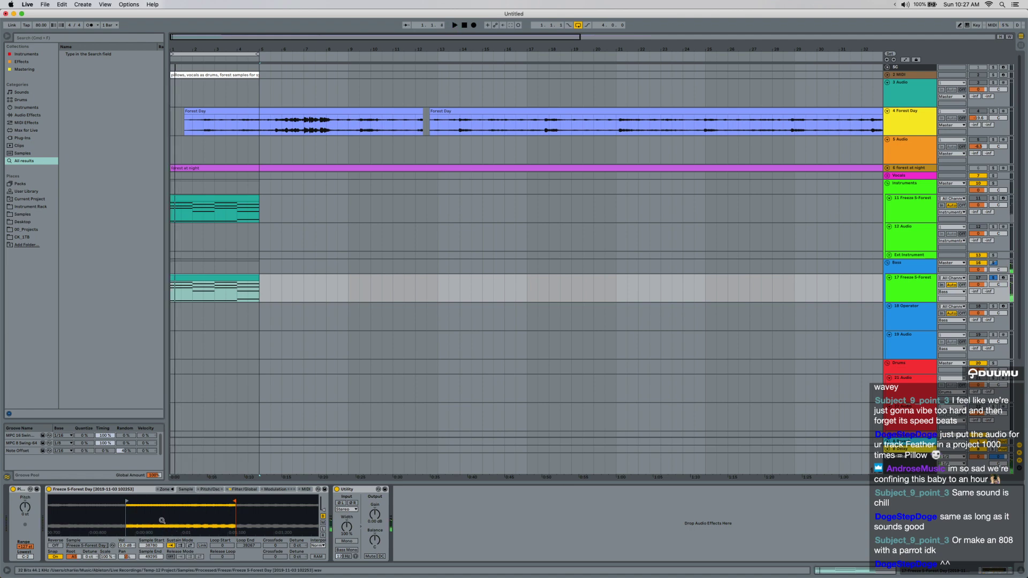
left_click(180, 545)
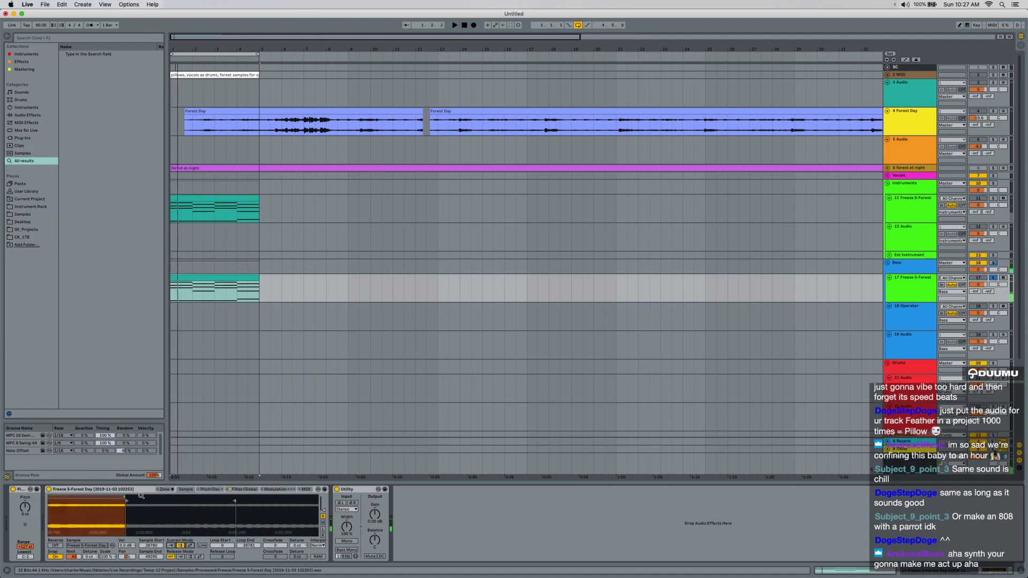
left_click_drag(111, 495, 274, 504)
left_click_drag(164, 506, 214, 484)
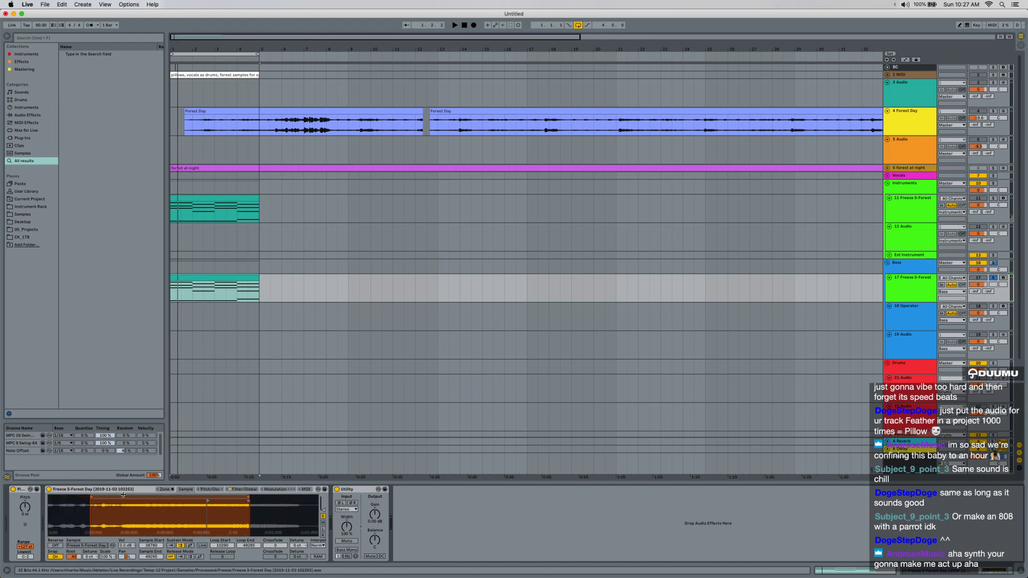
left_click_drag(103, 498, 244, 509)
key("space")
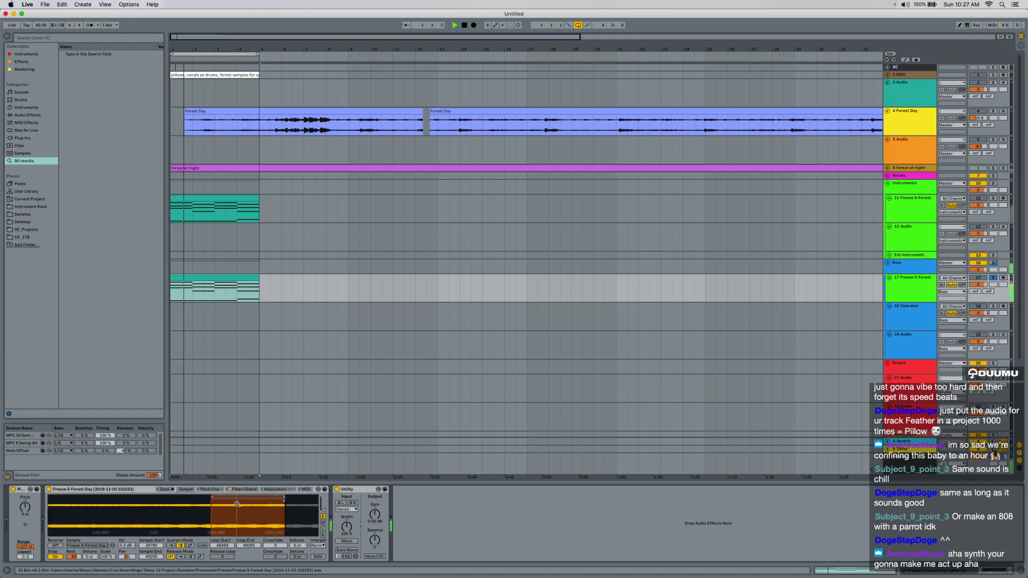
mouse_move(221, 497)
left_mouse_down()
mouse_move(279, 501)
mouse_move(275, 525)
mouse_move(275, 506)
left_mouse_up()
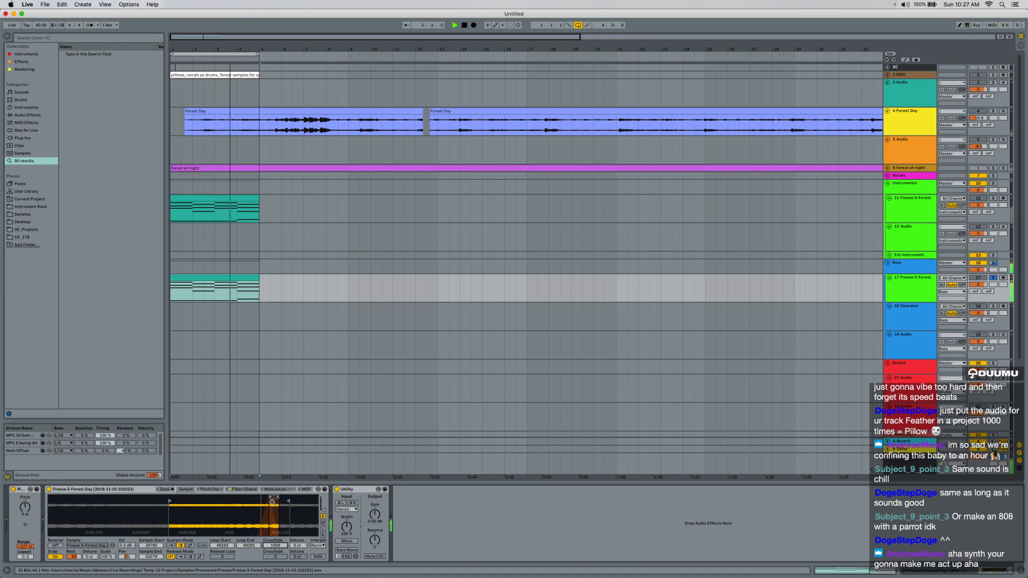
left_click_drag(272, 502, 258, 496)
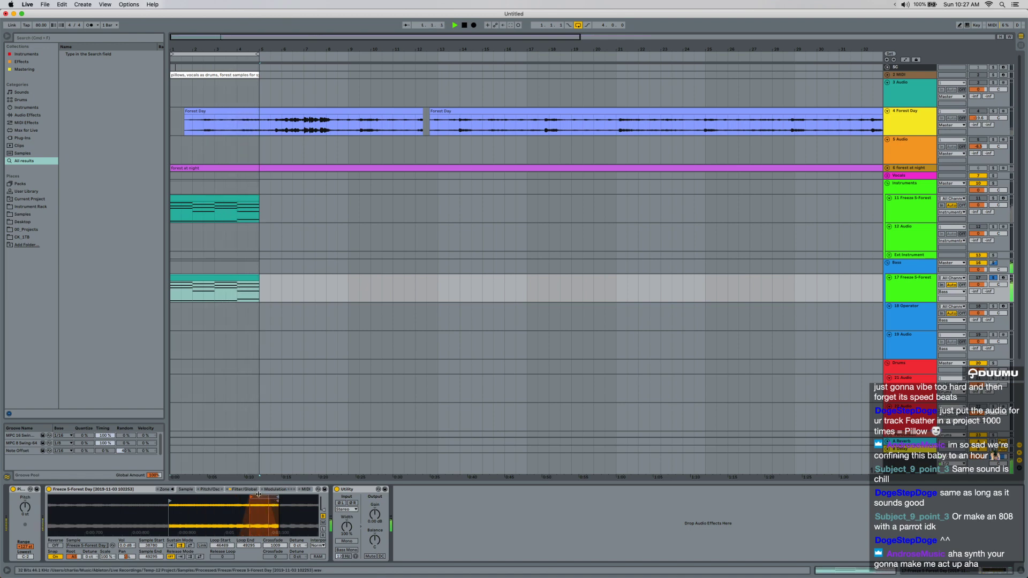
Keep only the lowest notes of the bass clip, moved down an octave to E0 and F#0, and make its Utility mono.
double_click(203, 276)
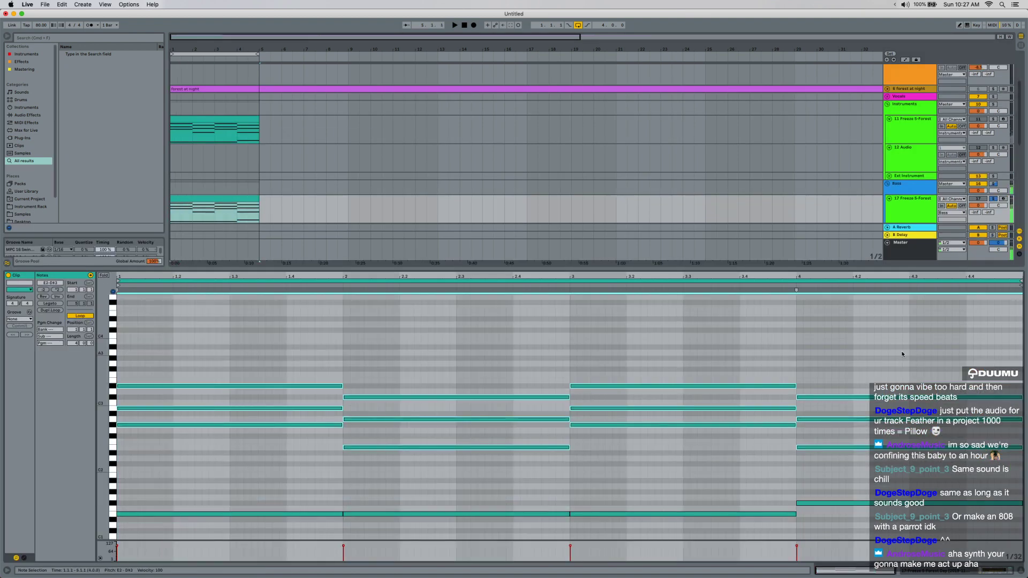
key("shift+Down")
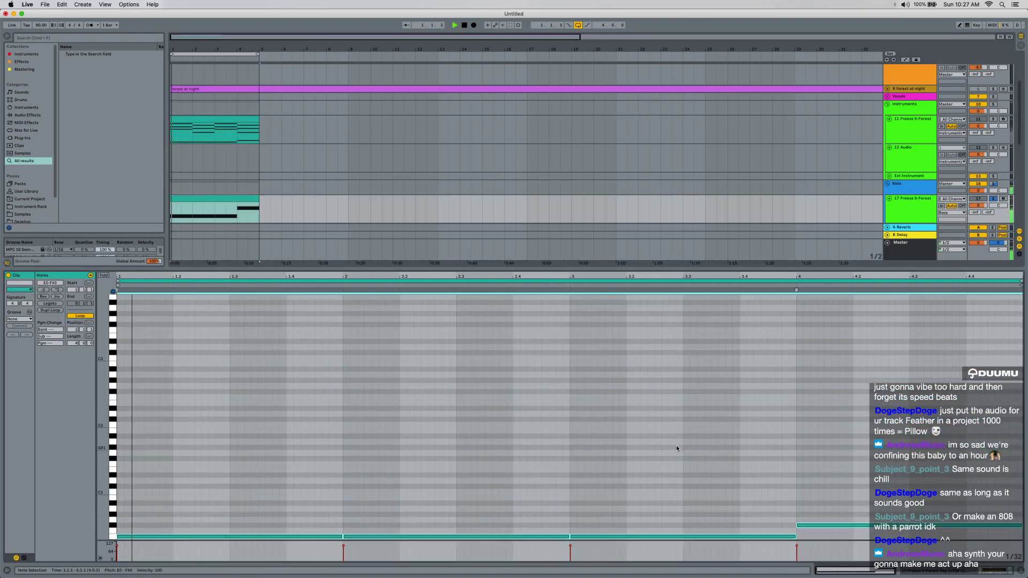
key("shift+Tab")
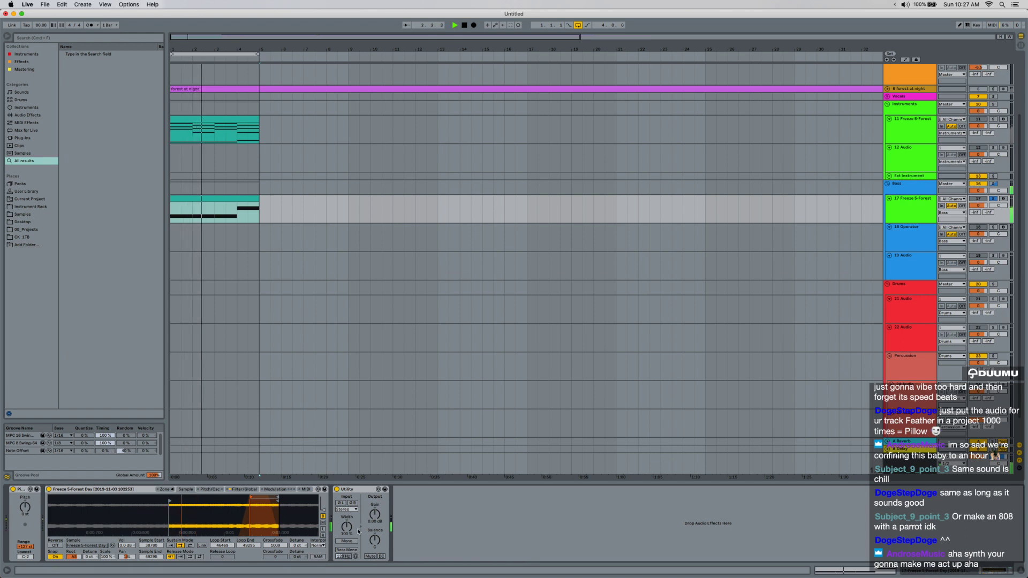
left_click(346, 541)
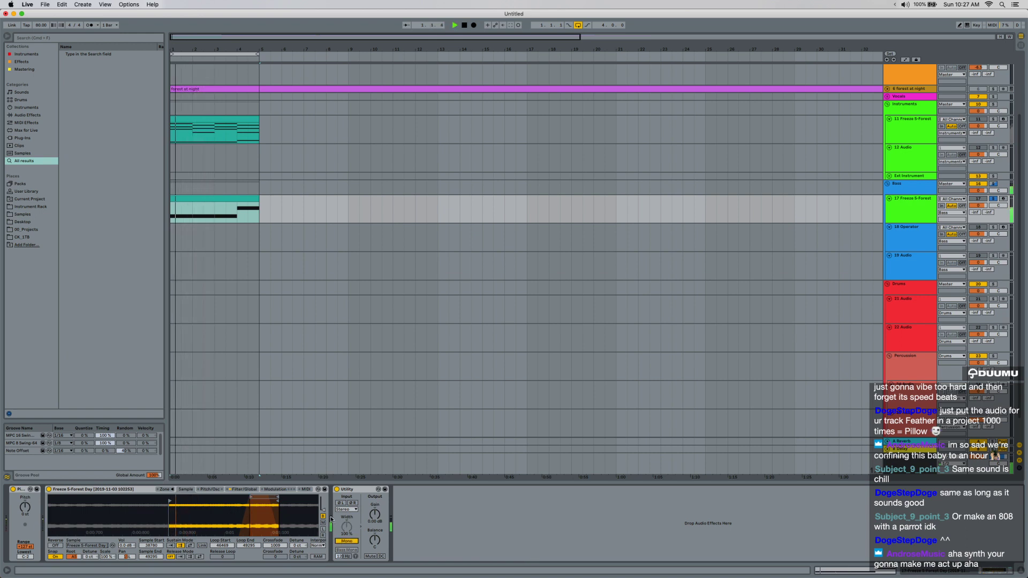
Shrink the bass Sampler's sustain loop to a single waveform cycle, from sample 39213 to 39288.
left_click_drag(270, 497, 198, 498)
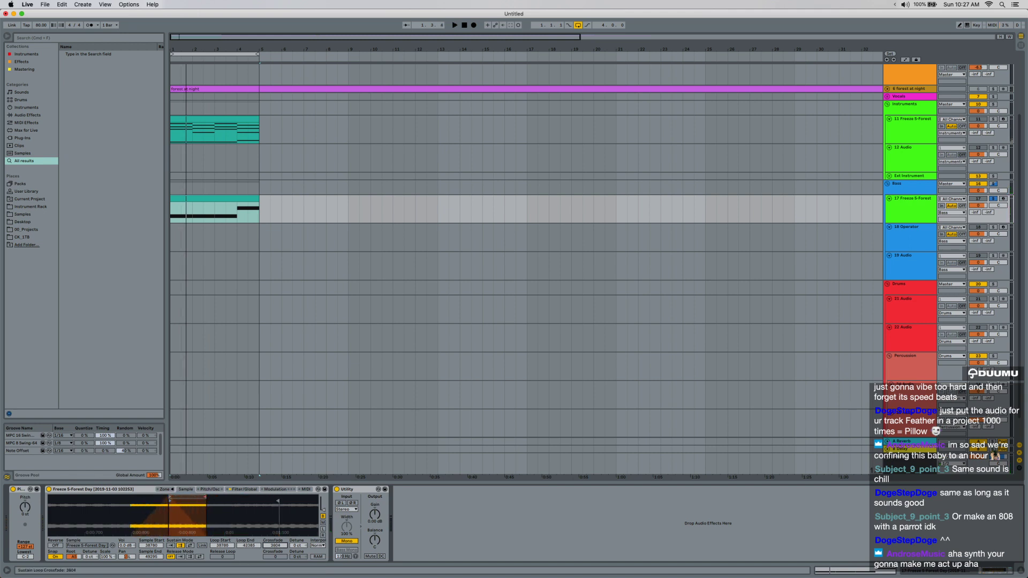
left_click_drag(199, 496, 180, 497)
key("space")
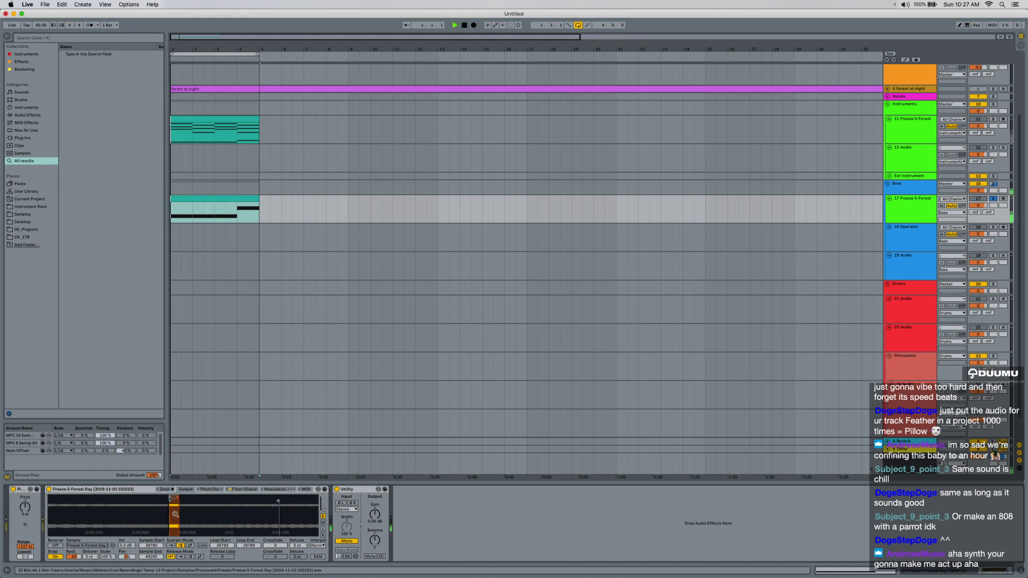
key("plus")
key("plus")
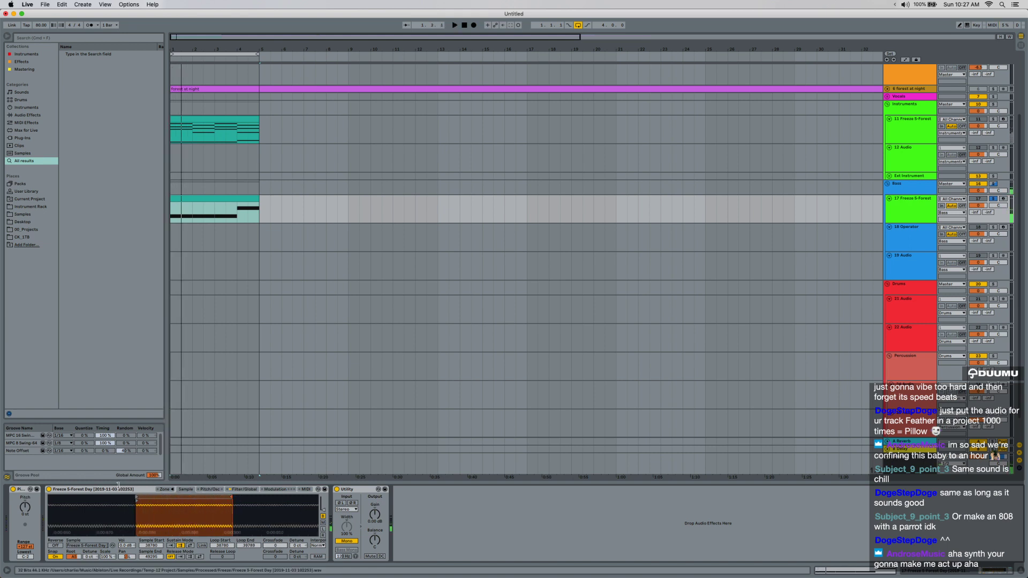
right_click(181, 513)
left_click(176, 506)
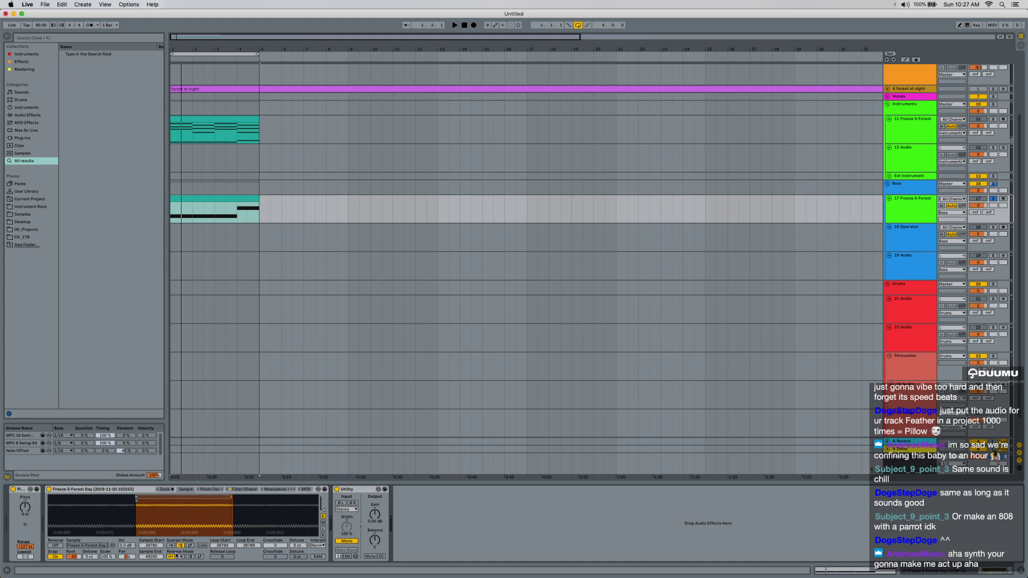
left_click(56, 557)
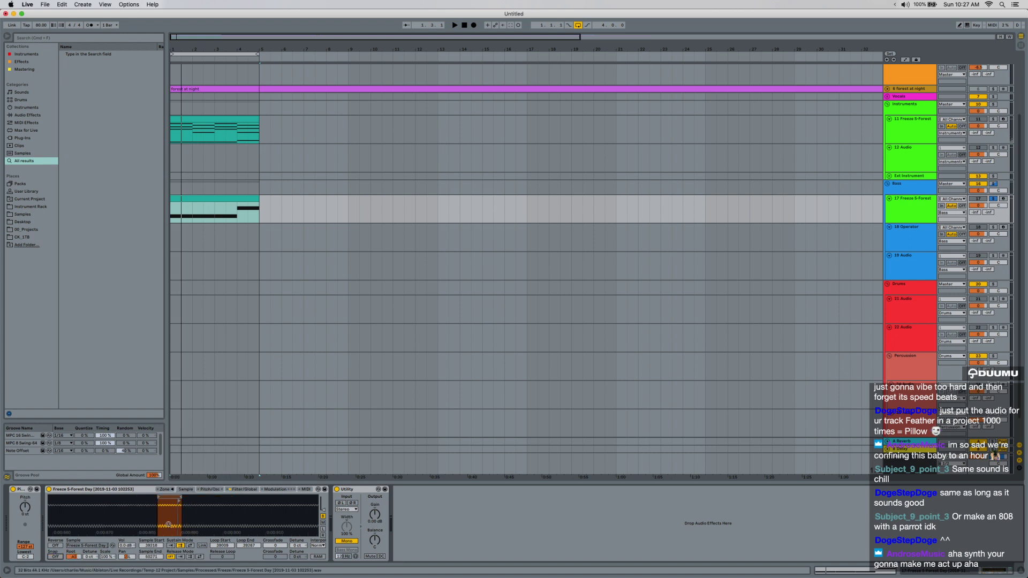
key("space")
left_click_drag(165, 497, 181, 562)
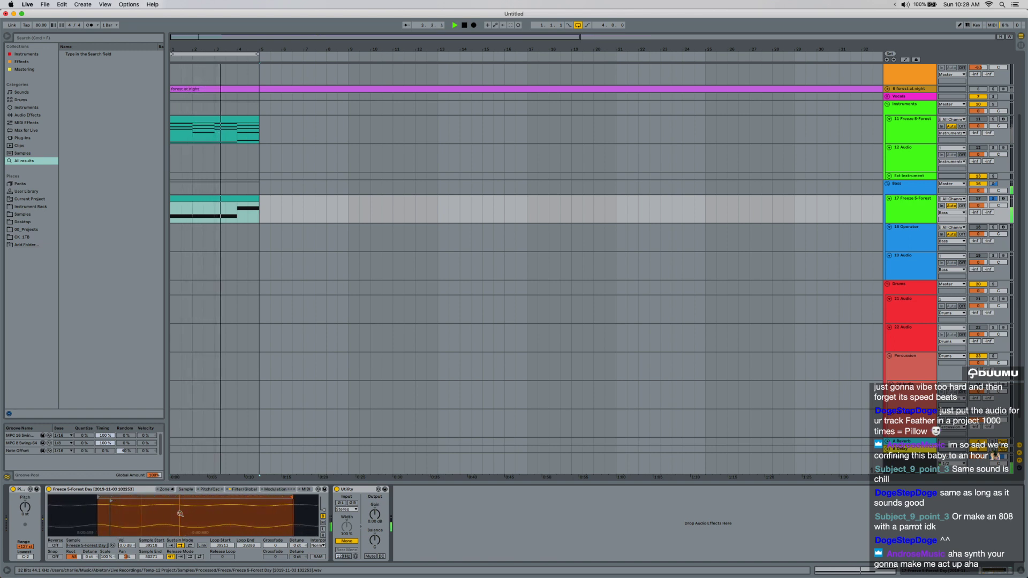
left_click_drag(148, 526, 149, 498)
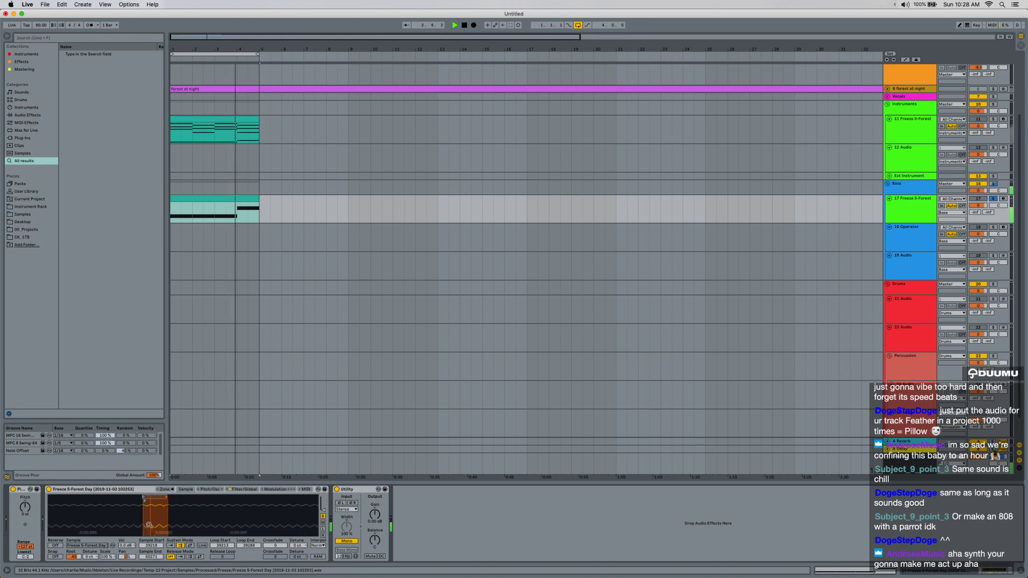
Raise the transposition of the bass track's Pitch device and add a Tuner after Utility.
key("space")
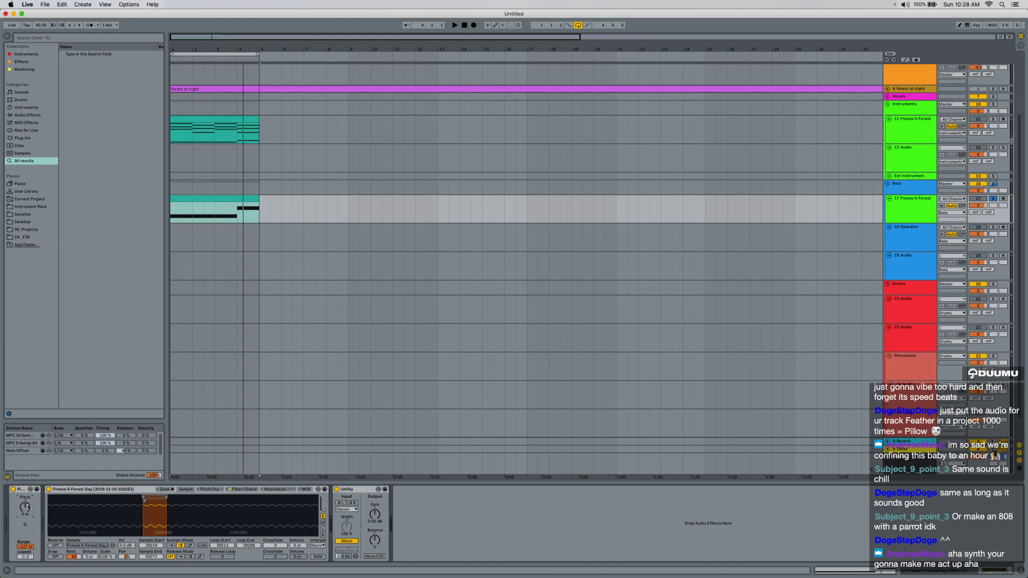
key("space")
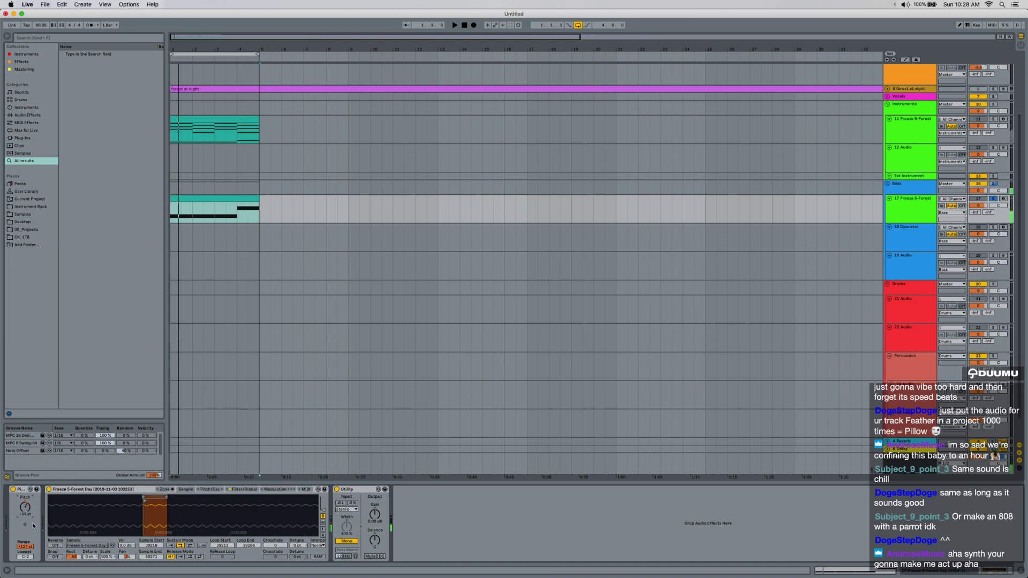
key("super+f")
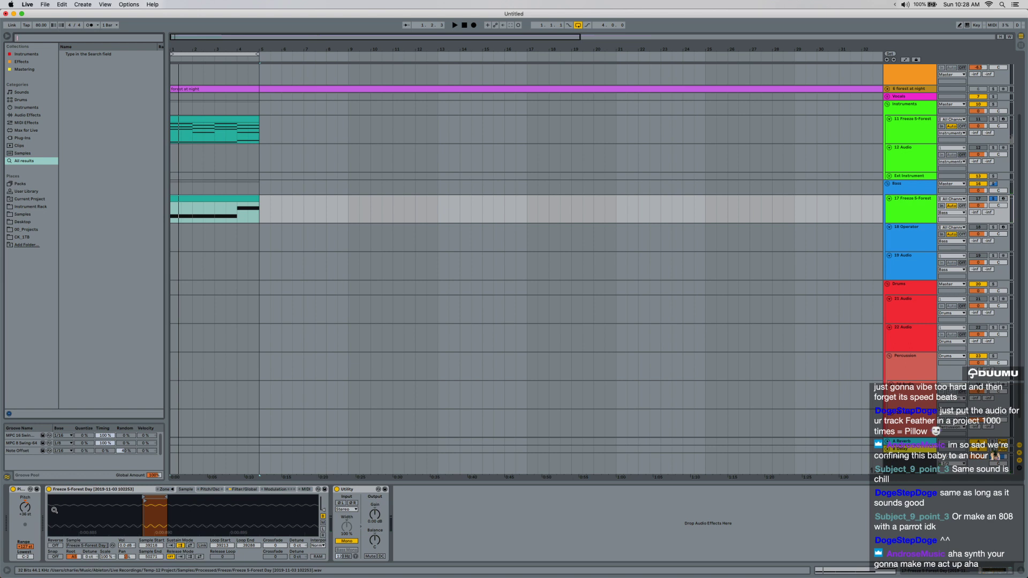
type("tuner")
key("Return")
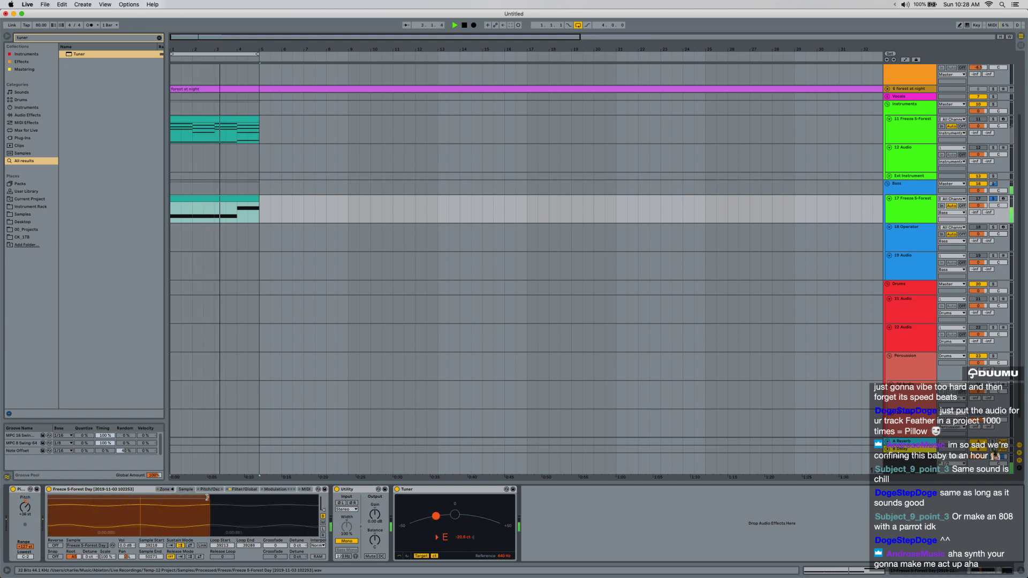
Set the crossfade of the bass Sampler's sustain loop to 75.
left_click_drag(205, 498, 201, 481)
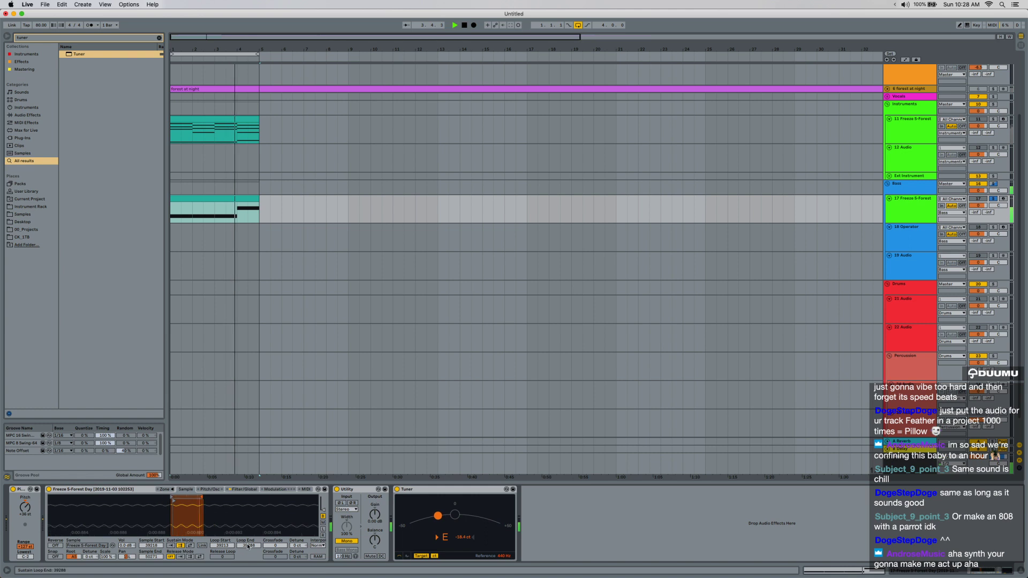
left_click_drag(275, 546, 275, 505)
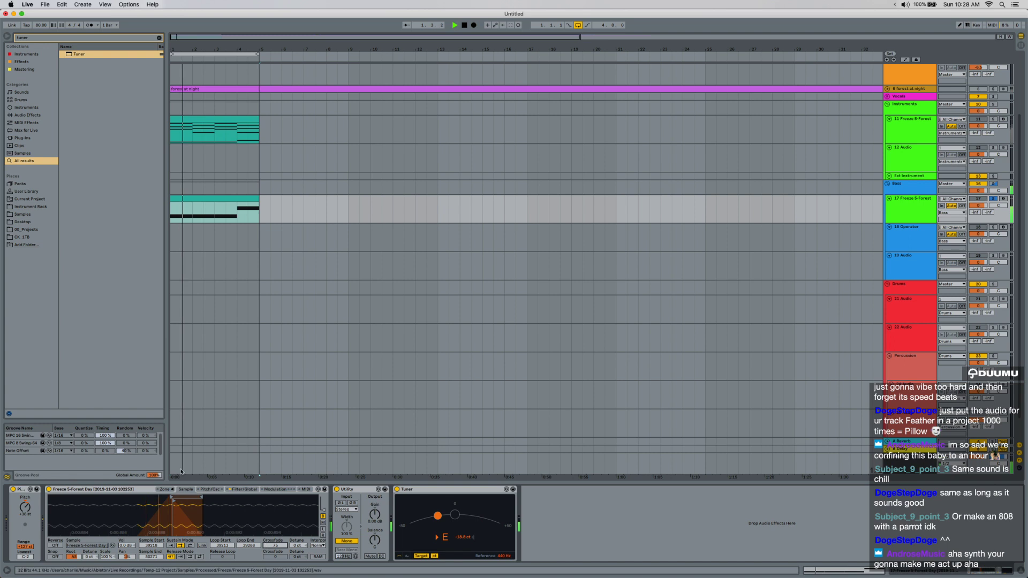
Clear the browser search to list all audio effects, and set the bass Sampler's detune to +18 ct.
left_click(29, 114)
left_click(159, 38)
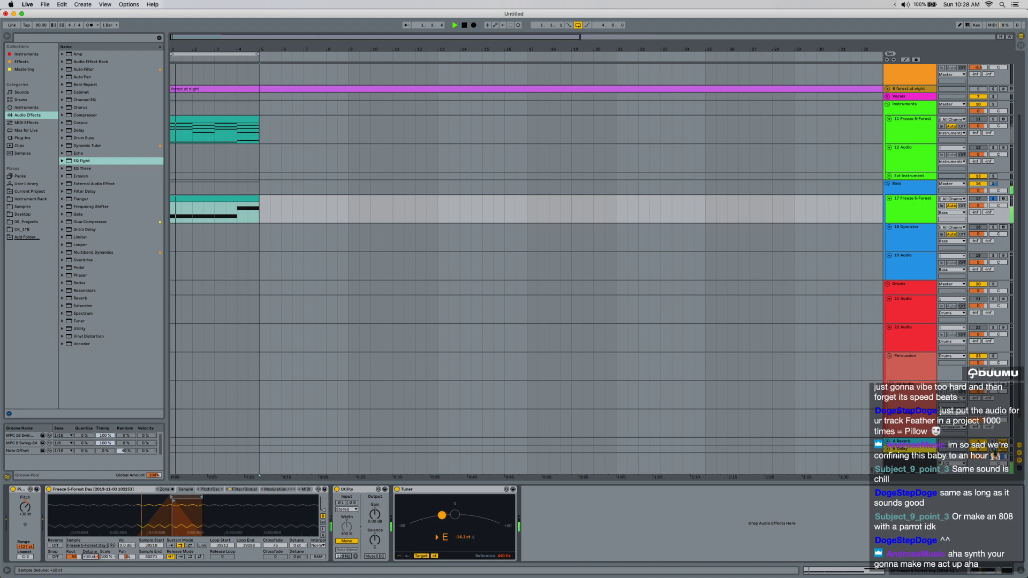
left_click_drag(95, 560, 94, 550)
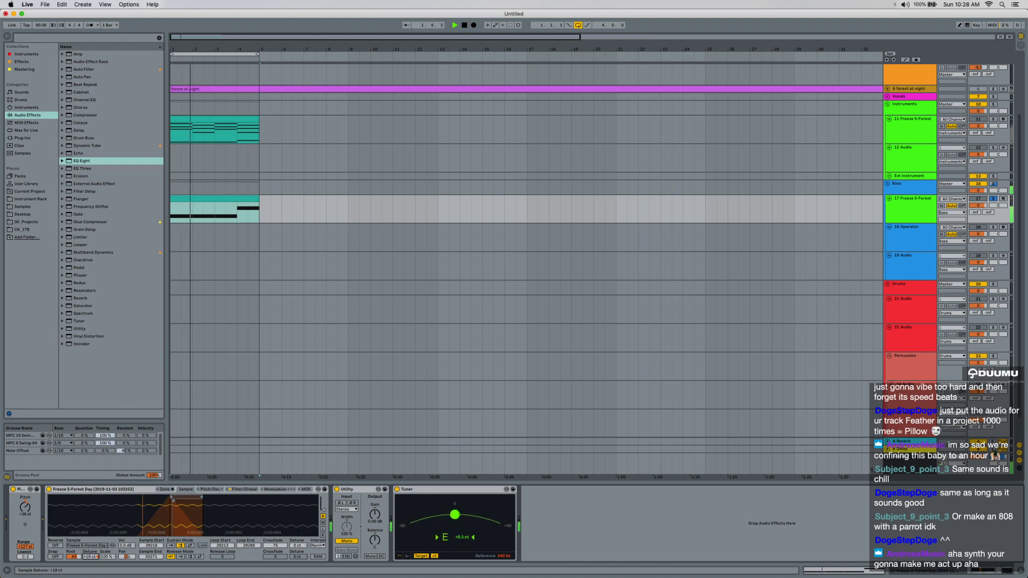
Compare the lowest notes of the chord clip with the notes of the bass clip.
left_click(236, 121)
double_click(235, 121)
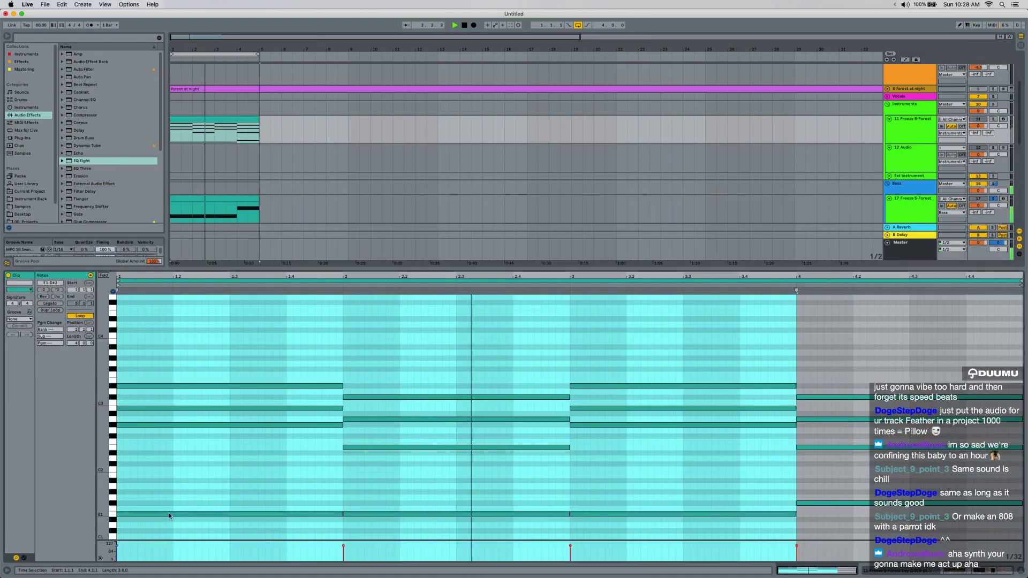
key("shift+Tab")
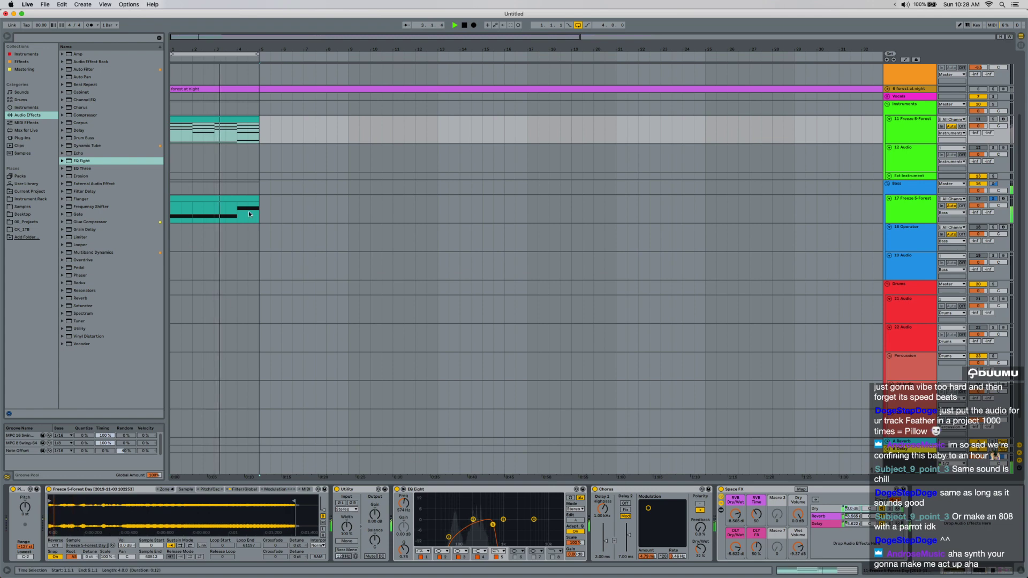
double_click(238, 200)
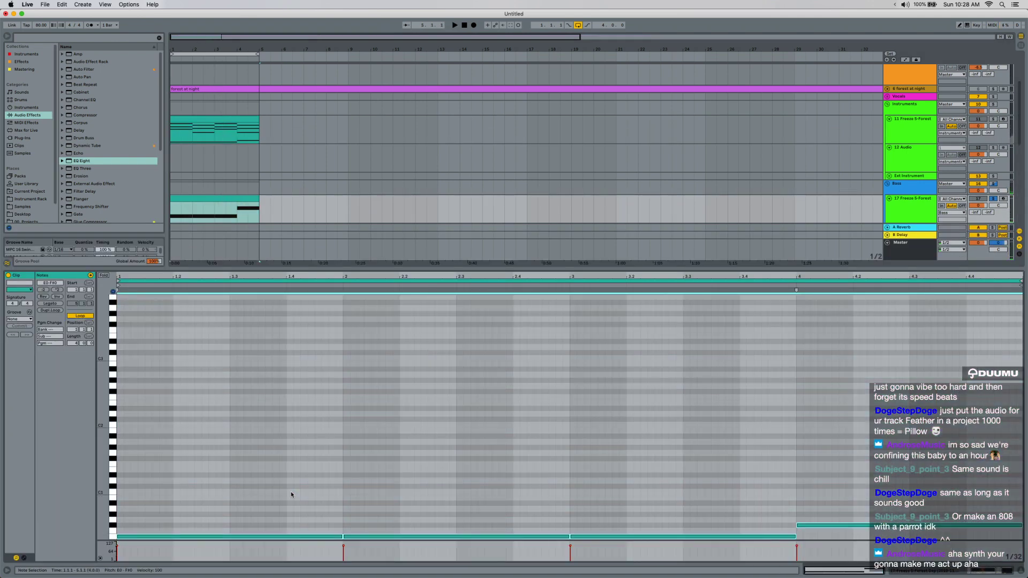
Reset the bass track's Pitch device to 0 st, play the bass and remove the Tuner.
key("space")
key("shift+Tab")
key("space")
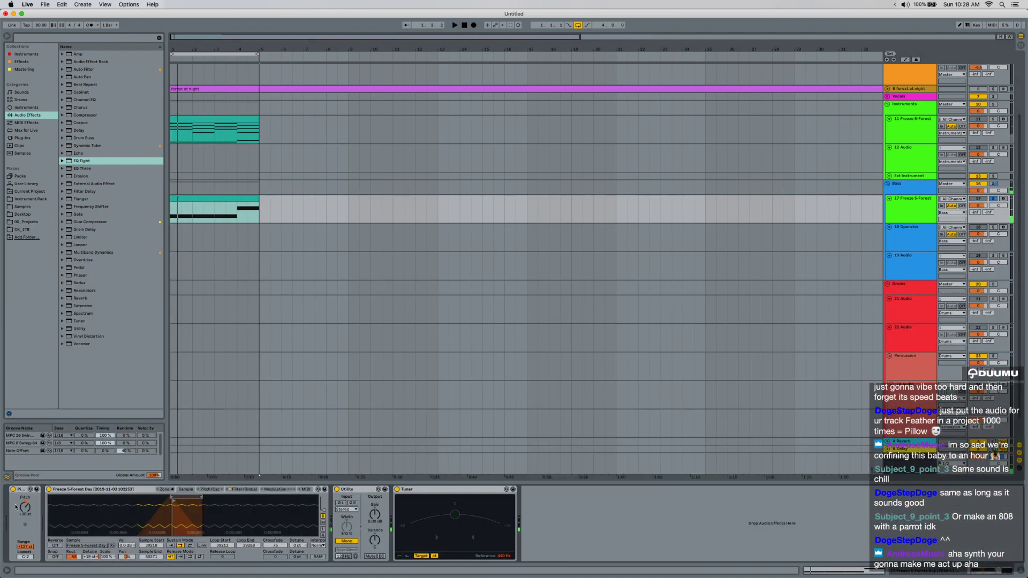
double_click(22, 512)
key("space")
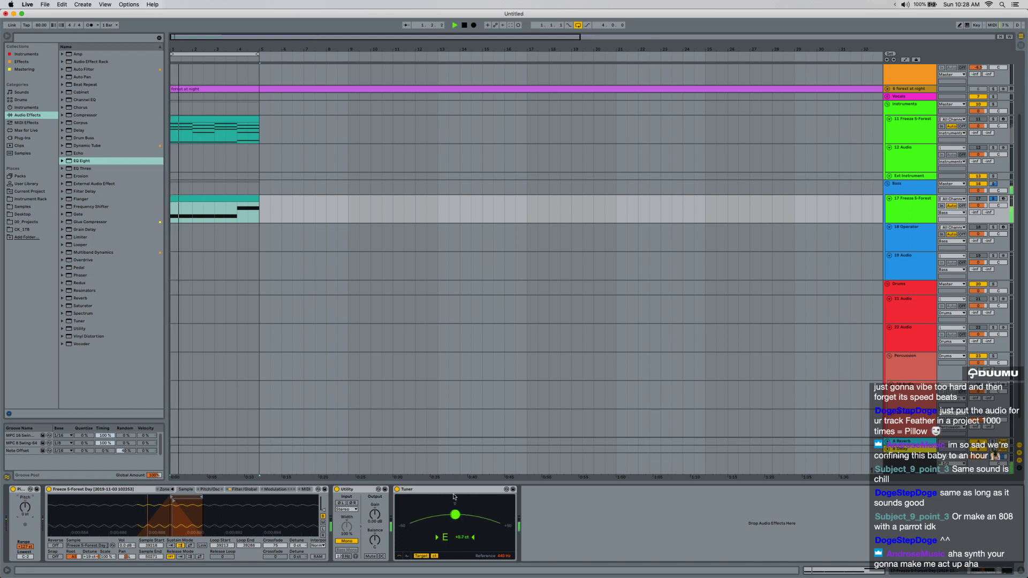
left_click(450, 490)
key("Delete")
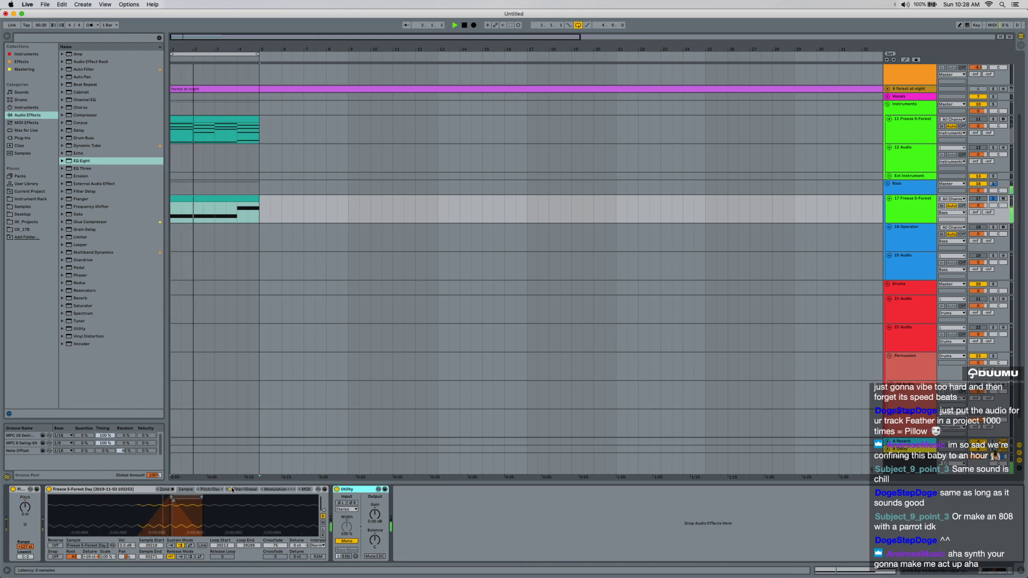
Audition the OSR, SMP and MS2 filter circuits in the bass Sampler with adjusted drive, and return the circuit to Clean.
left_click(245, 490)
left_click(56, 531)
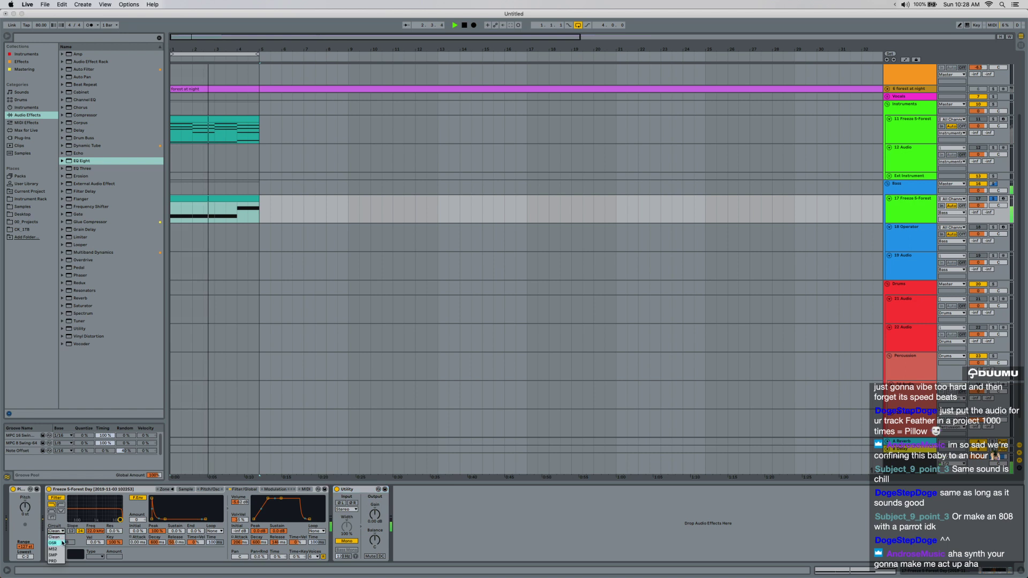
left_click(52, 543)
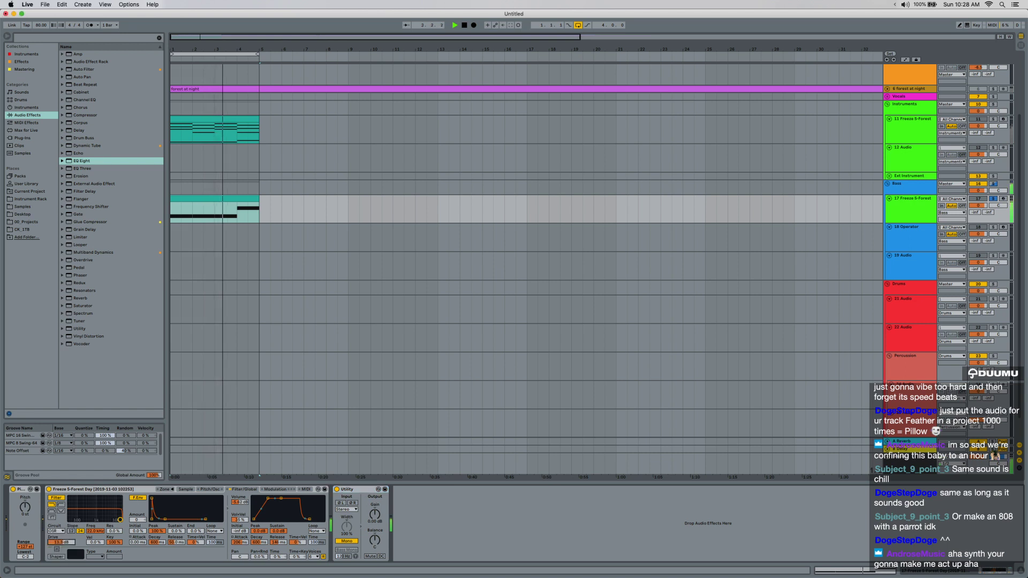
left_click(56, 531)
left_click(55, 556)
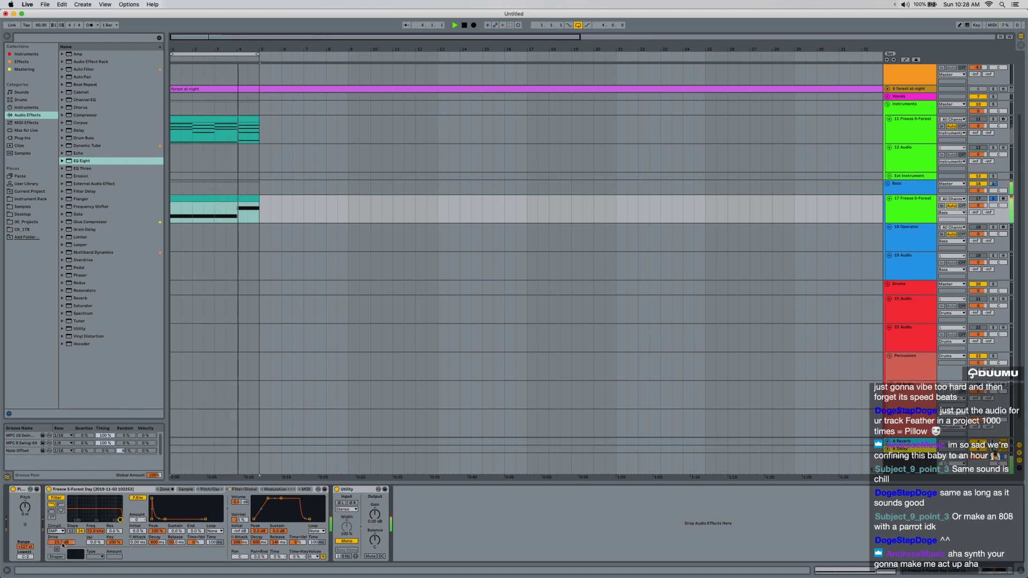
left_click_drag(61, 542, 61, 561)
left_click(56, 531)
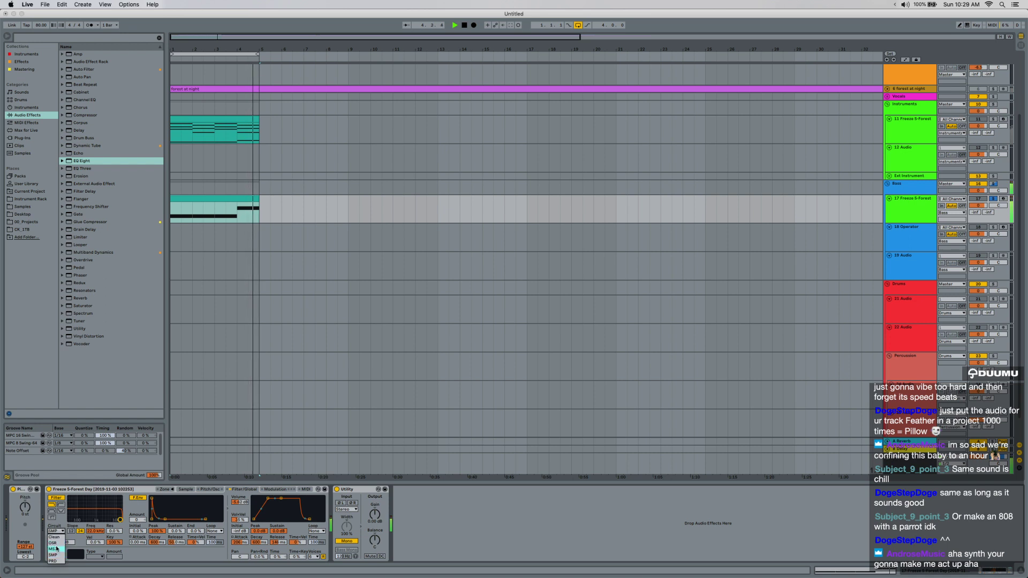
left_click(54, 549)
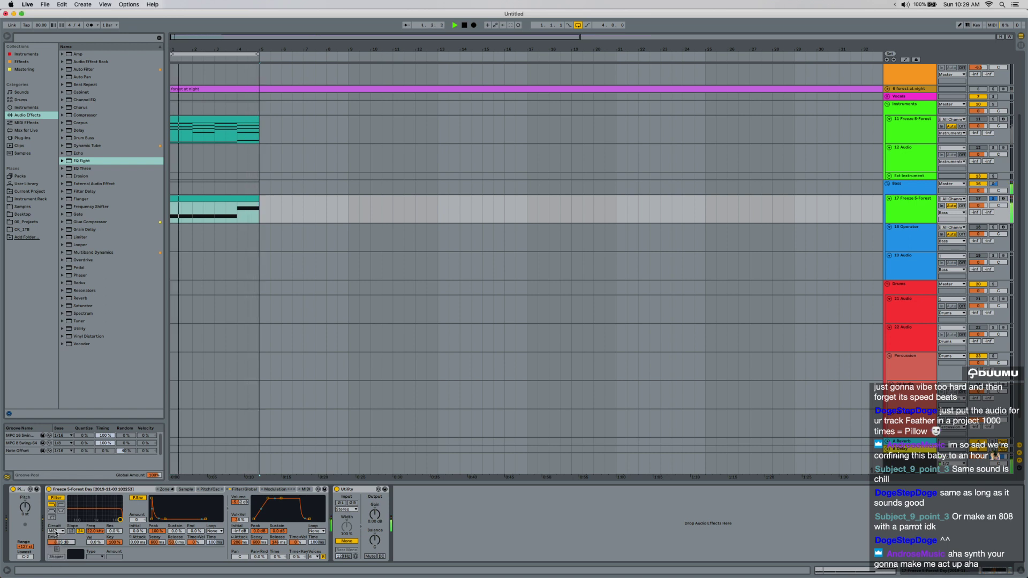
left_click(56, 531)
left_click(58, 537)
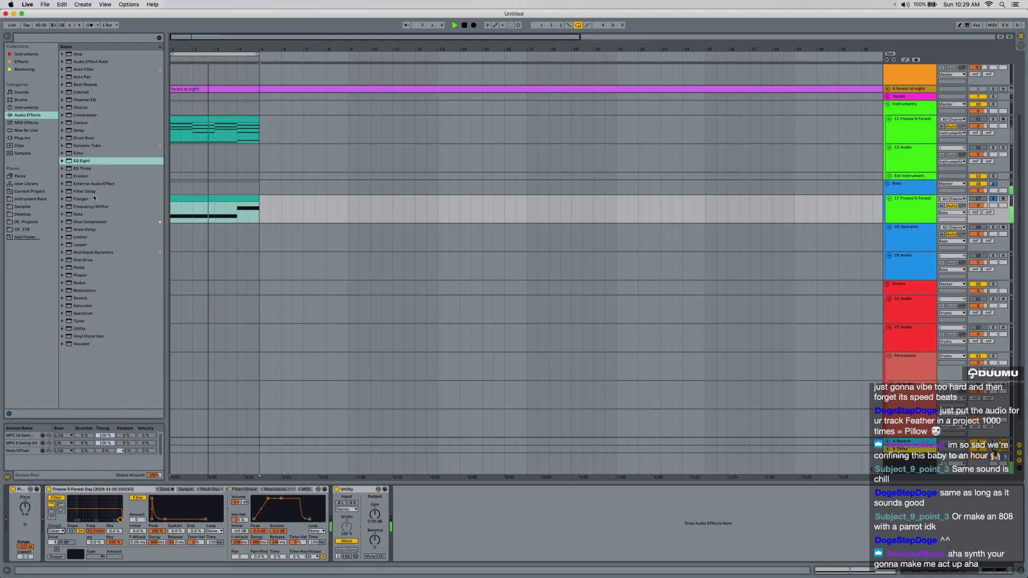
Add a Dynamic Tube after Utility on the bass track, switch its tube model and duplicate it into a chain of identical distortions.
left_click_drag(87, 146, 403, 555)
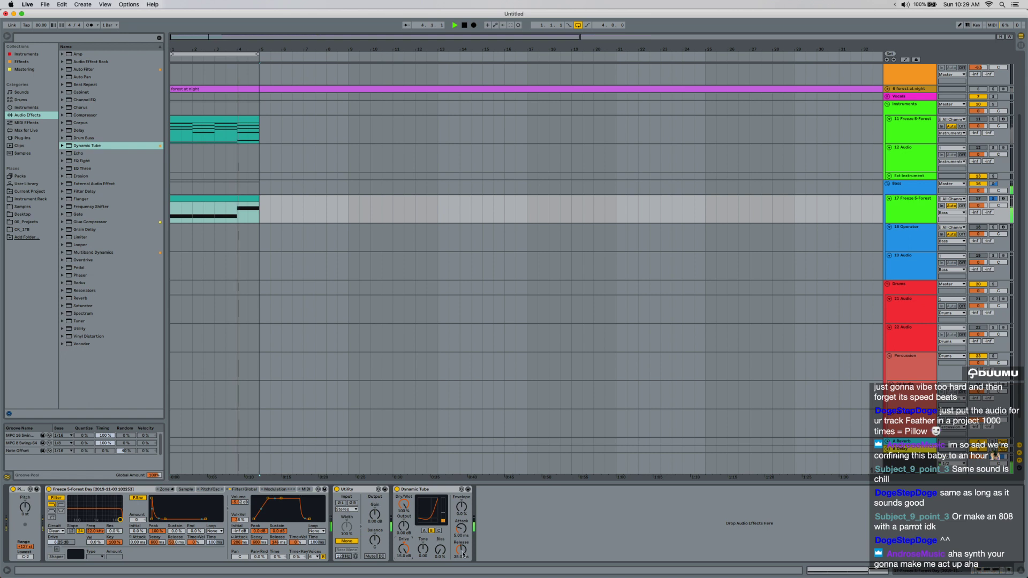
left_click(424, 531)
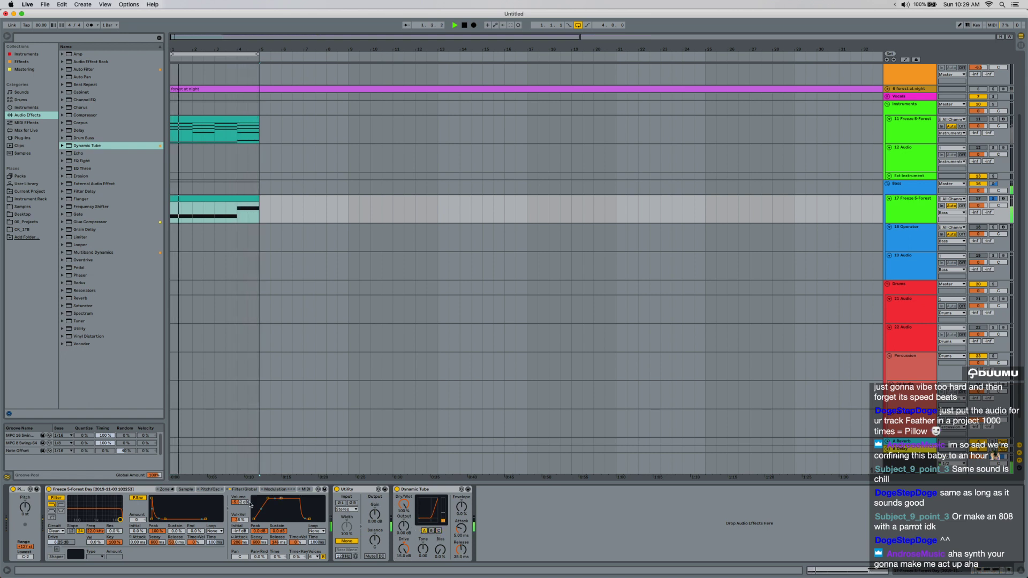
left_click(423, 489)
key("super+c")
key("super+v")
key("super+v")
key("super+v")
key("super+v")
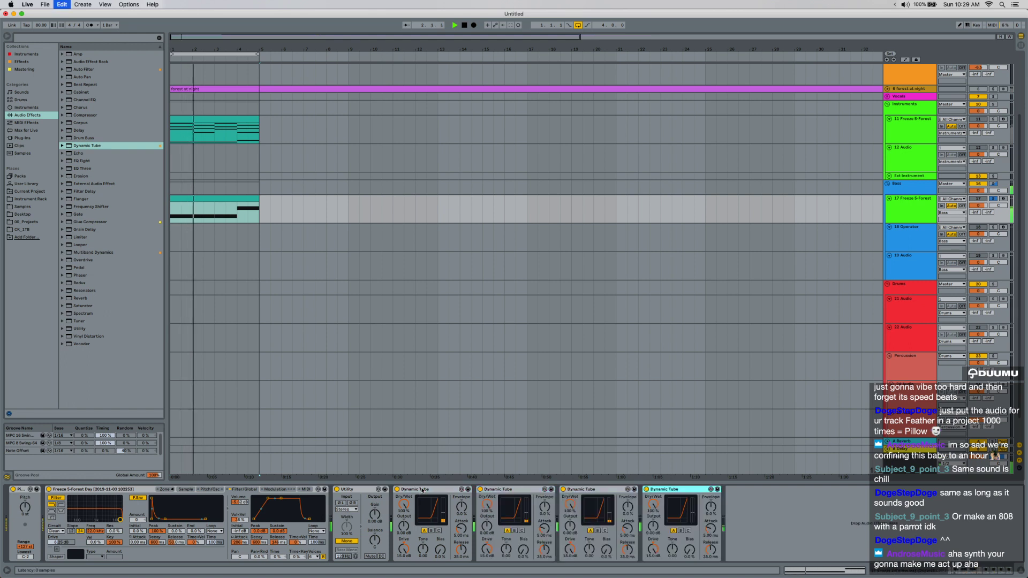
Delete all Dynamic Tube devices from the bass track.
key("Delete")
key("Delete")
key("Delete")
key("Delete")
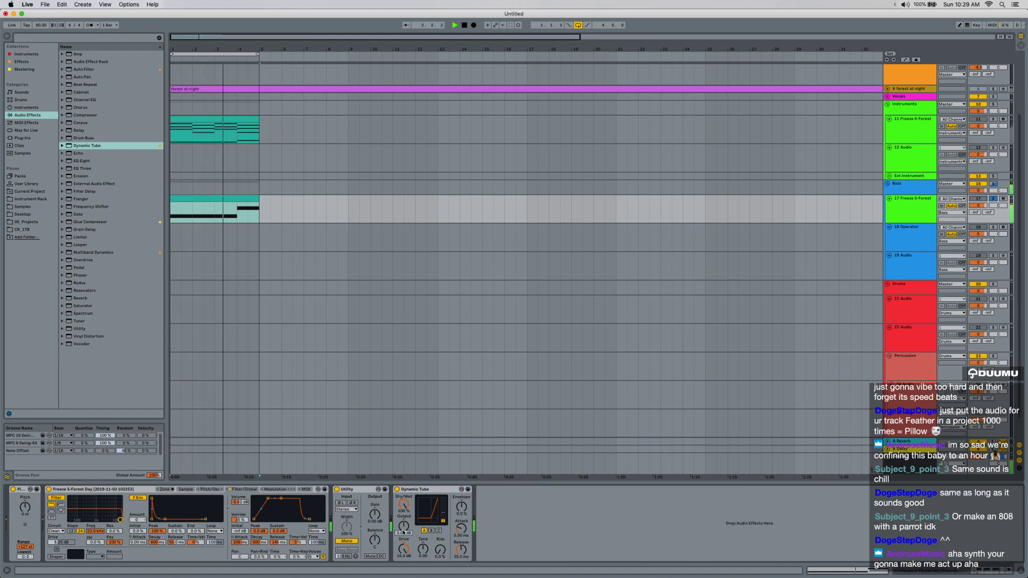
key("Delete")
Extend the bass Sampler's sustain loop over a much longer stretch of the sample and shift its start.
left_click(210, 490)
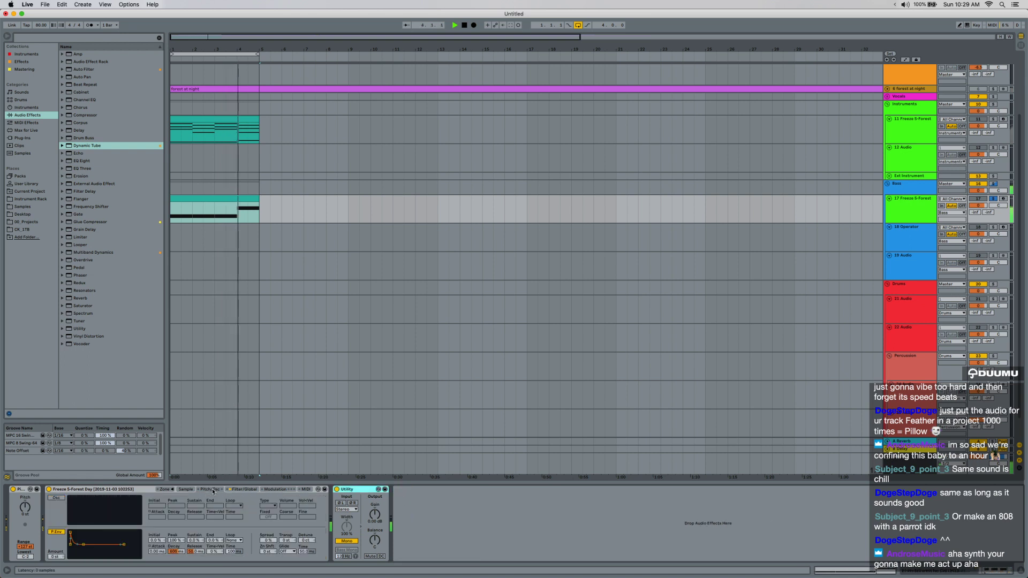
left_click(186, 489)
scroll(194, 498, "down", 10)
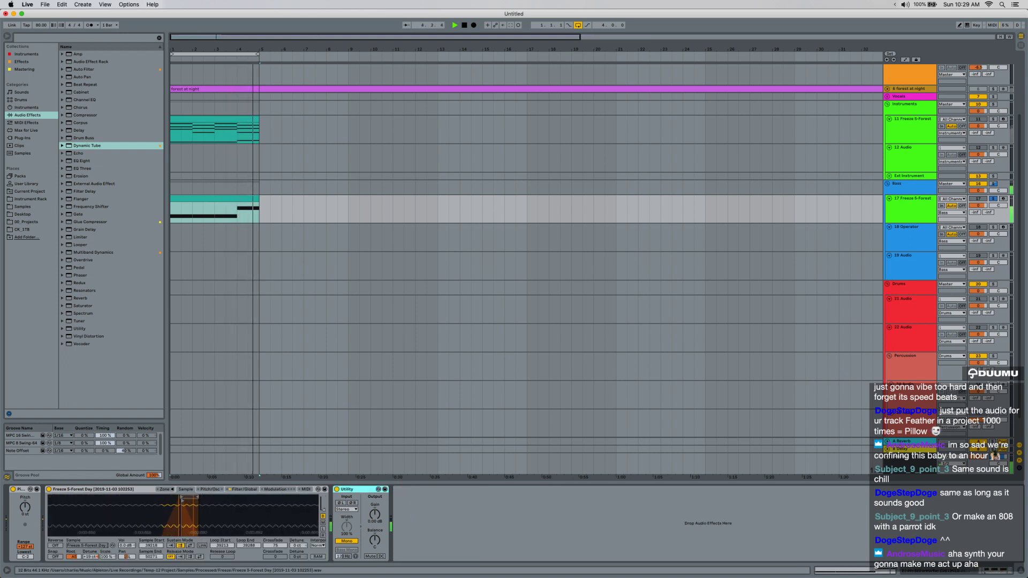
left_click(193, 498)
left_click_drag(192, 498, 298, 500)
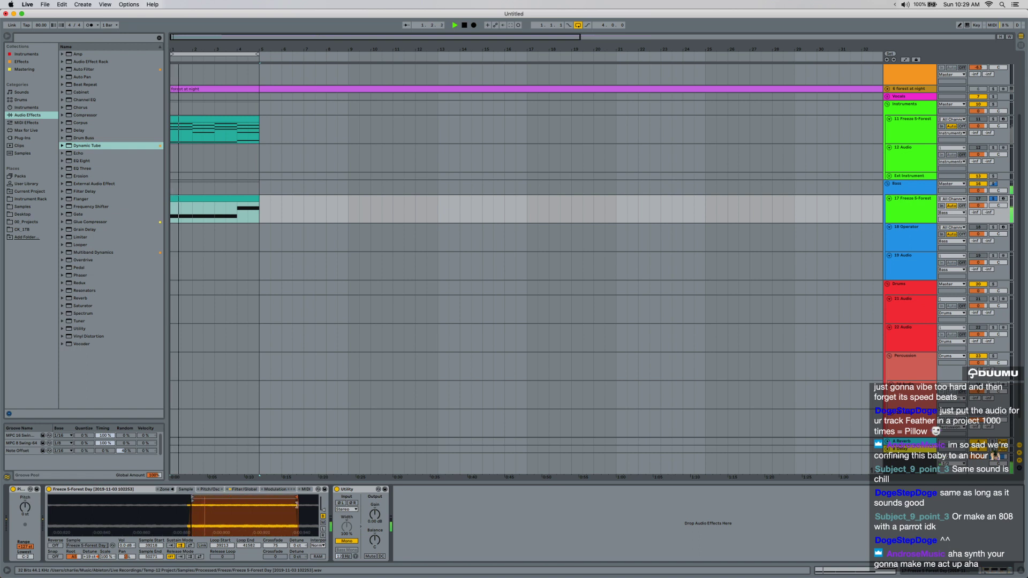
mouse_move(193, 497)
left_mouse_down()
mouse_move(248, 497)
mouse_move(262, 522)
mouse_move(264, 495)
mouse_move(208, 498)
left_mouse_up()
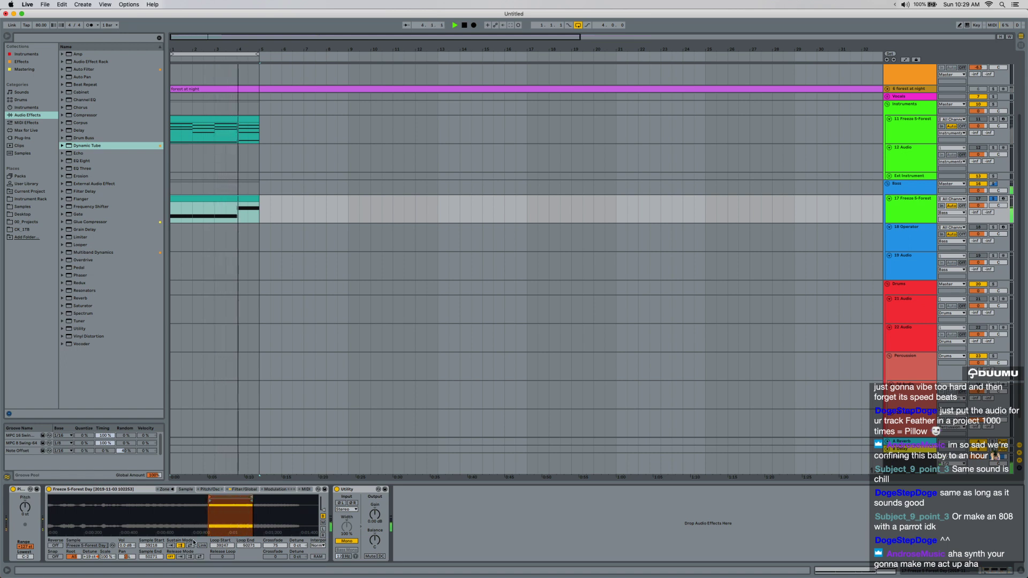
Turn off the bass Sampler's sustain loop and fine-tune its detune against a Tuner added after Utility.
left_click(170, 546)
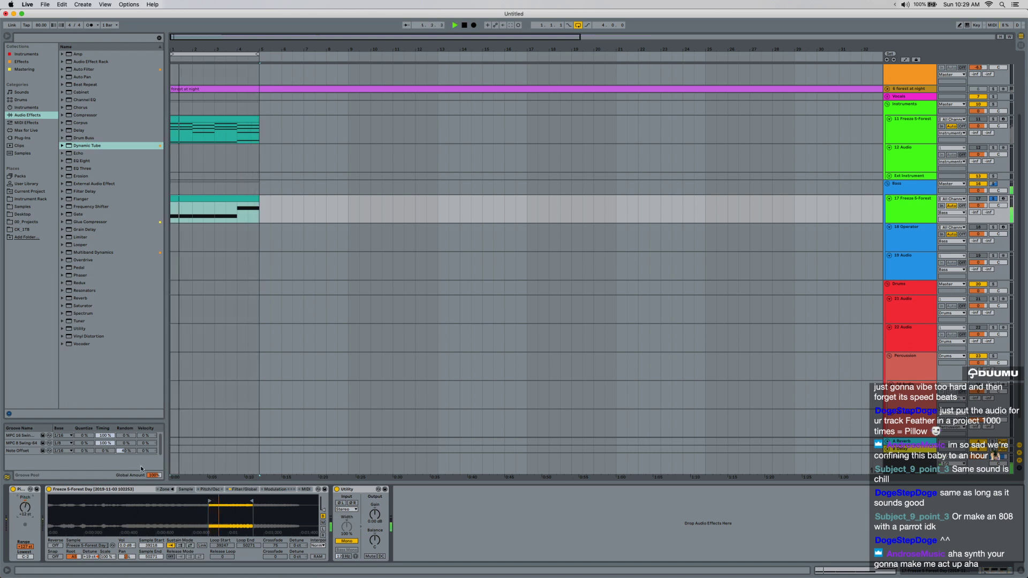
double_click(78, 320)
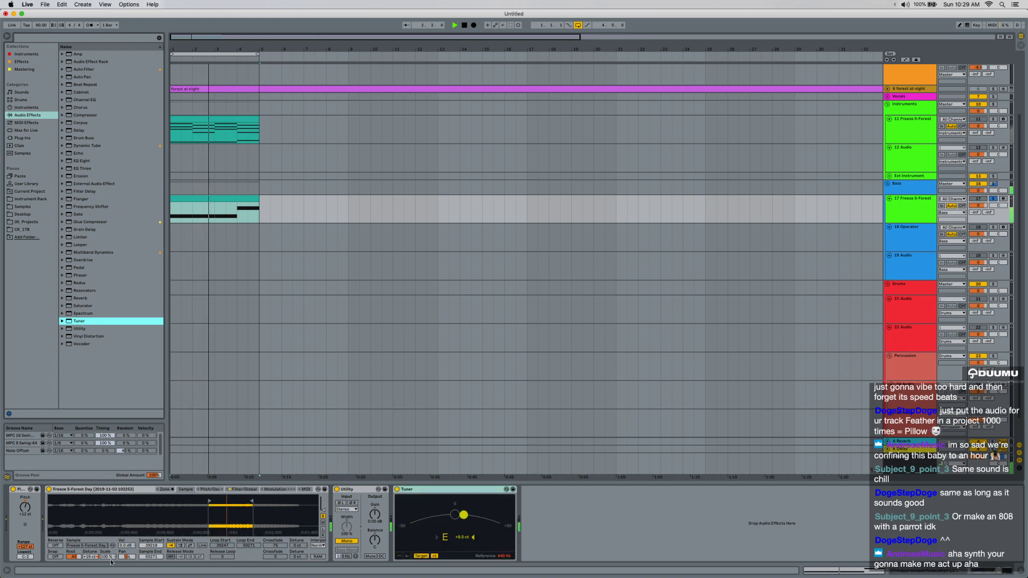
left_click_drag(89, 557, 89, 562)
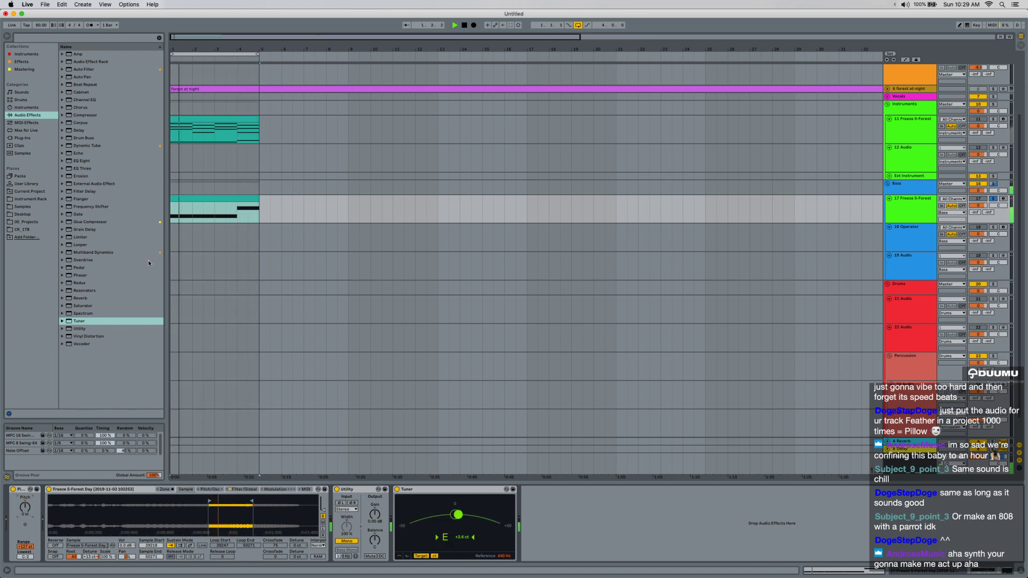
Lower the bass Sampler's filter frequency and add an Overdrive after the Tuner with its band moved to the low frequencies.
left_click(240, 491)
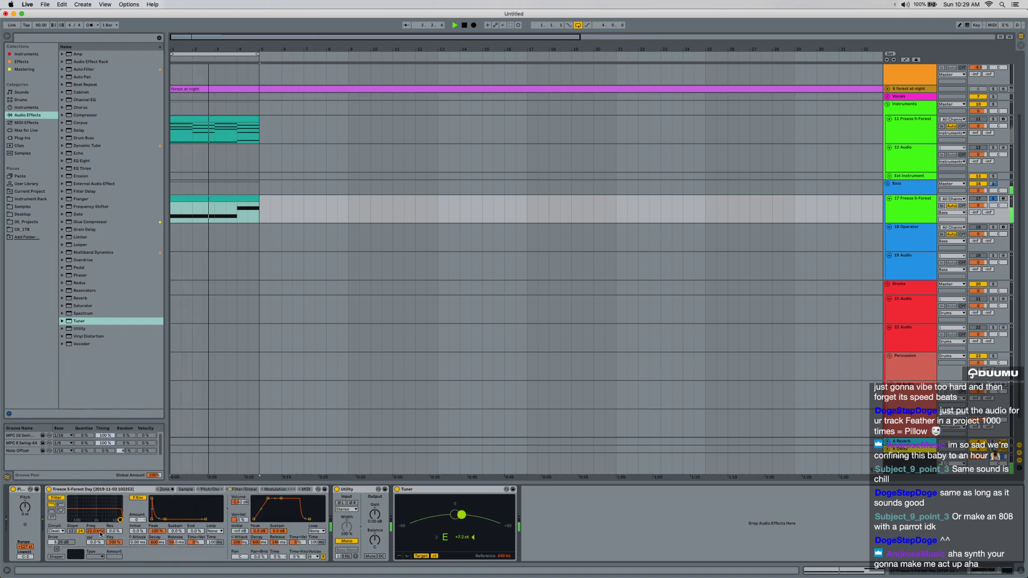
left_click_drag(95, 531, 95, 557)
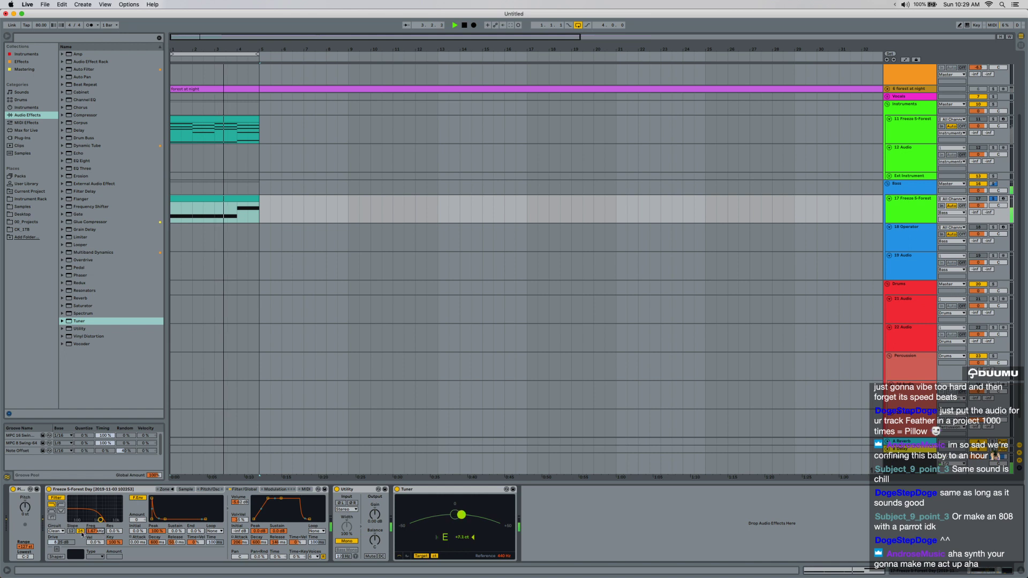
double_click(83, 259)
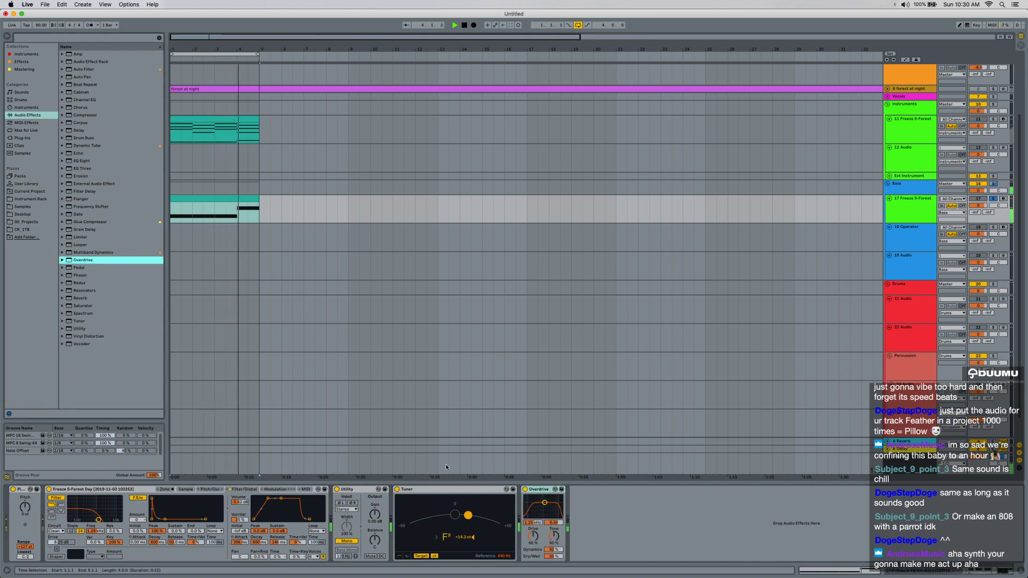
left_click_drag(545, 502, 528, 515)
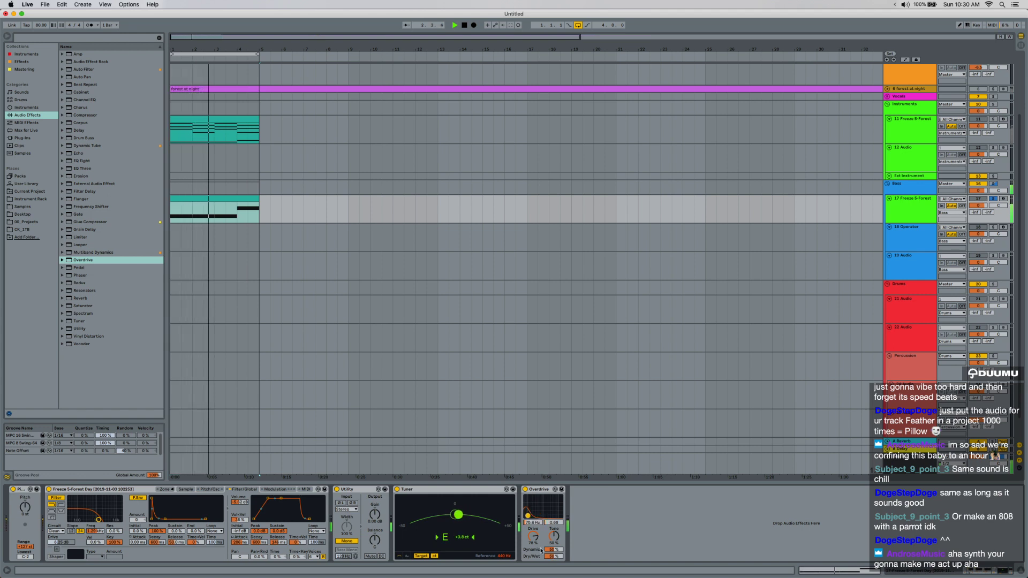
key("space")
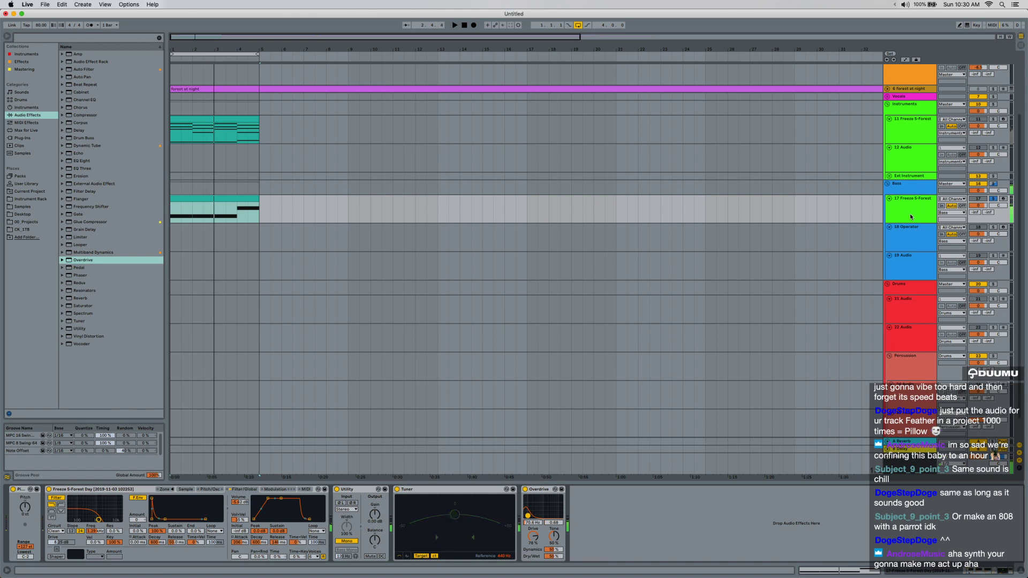
Unsolo the bass track, zoom the arrangement to the bass clip and make sure the track is active alongside the chords.
left_click(993, 198)
key("space")
left_click(201, 199)
key("z")
key("space")
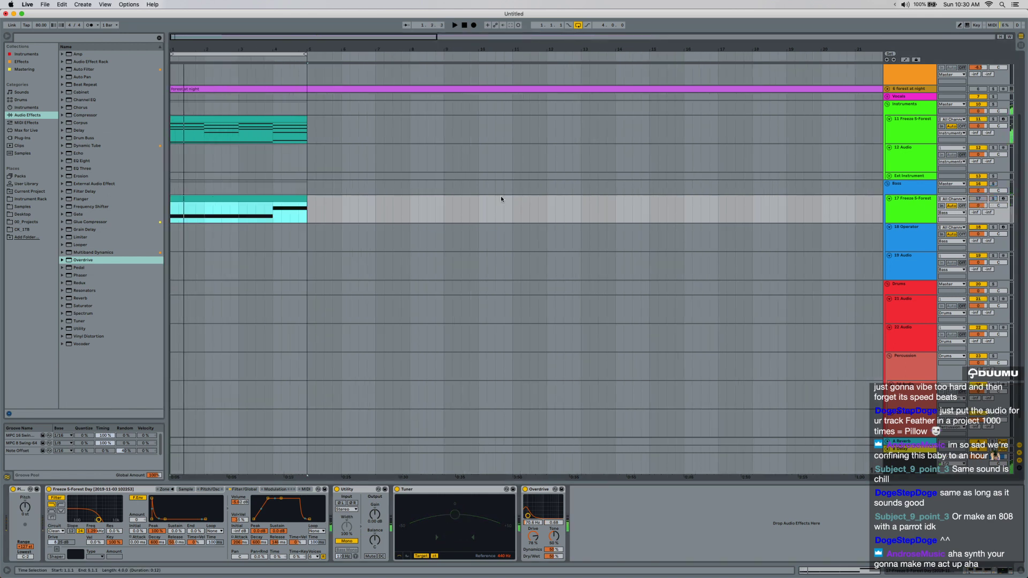
left_click(979, 199)
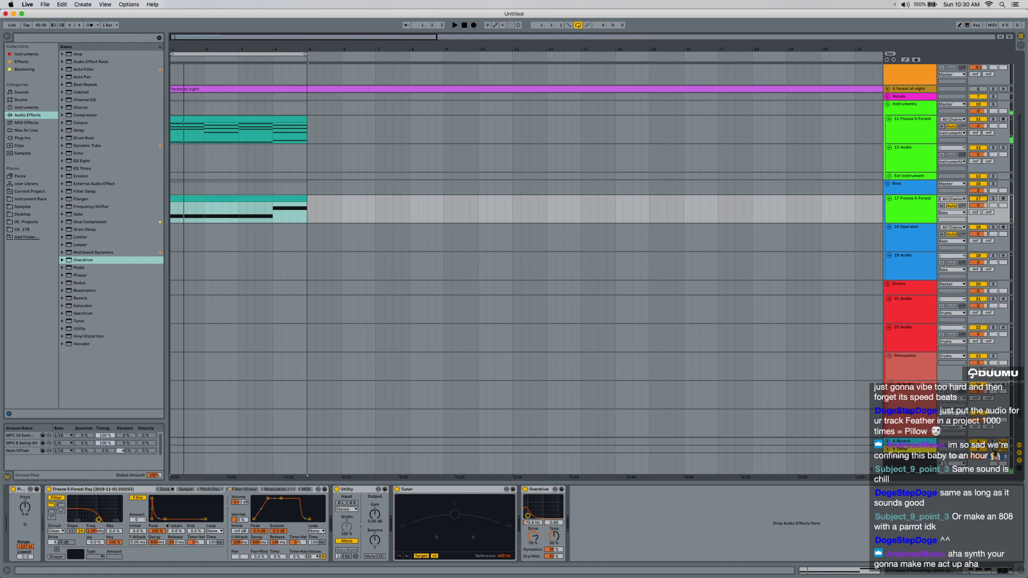
Reshape the bass Sampler's volume envelope into an immediate attack with a plucked decay while checking it against the chords.
key("space")
key("space")
key("space")
key("space")
key("space")
left_click_drag(241, 542, 277, 551)
key("space")
key("space")
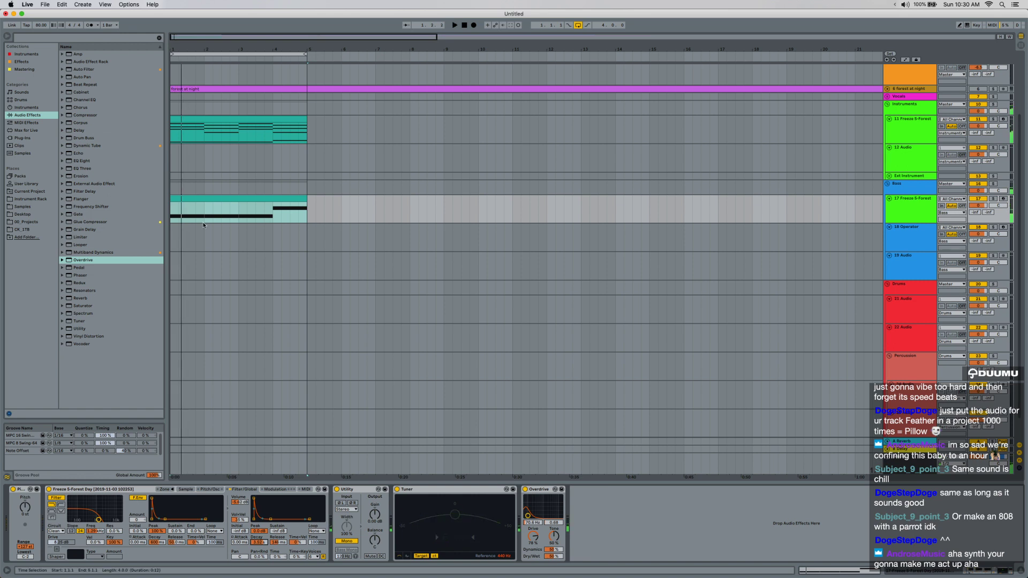
Listen to the bass track soloed and again together with the chords.
key("space")
left_click(993, 200)
key("space")
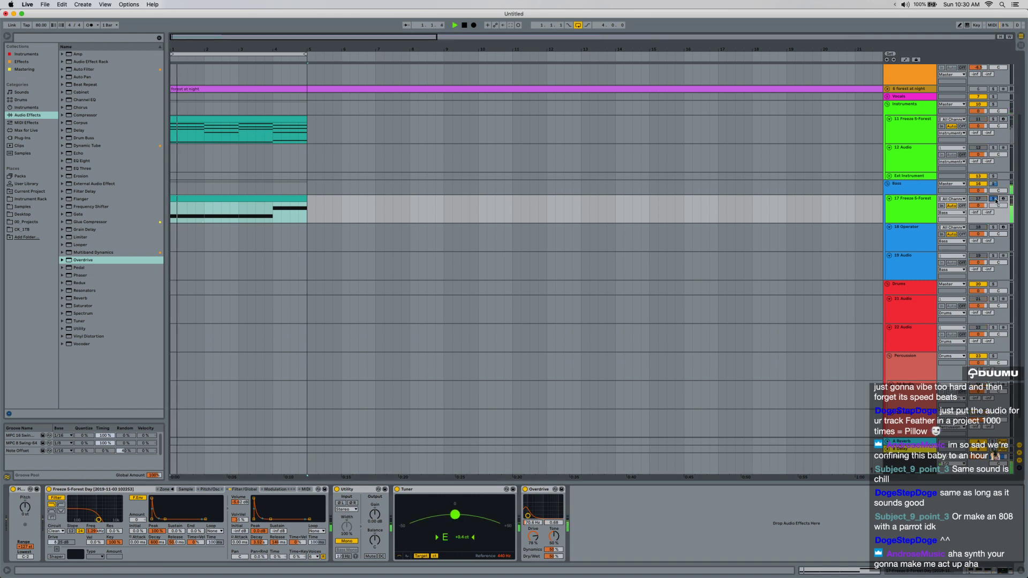
key("space")
left_click(994, 200)
key("space")
In the bass clip, delete the second and third notes and shorten the first E0 note to an eighth note.
double_click(291, 200)
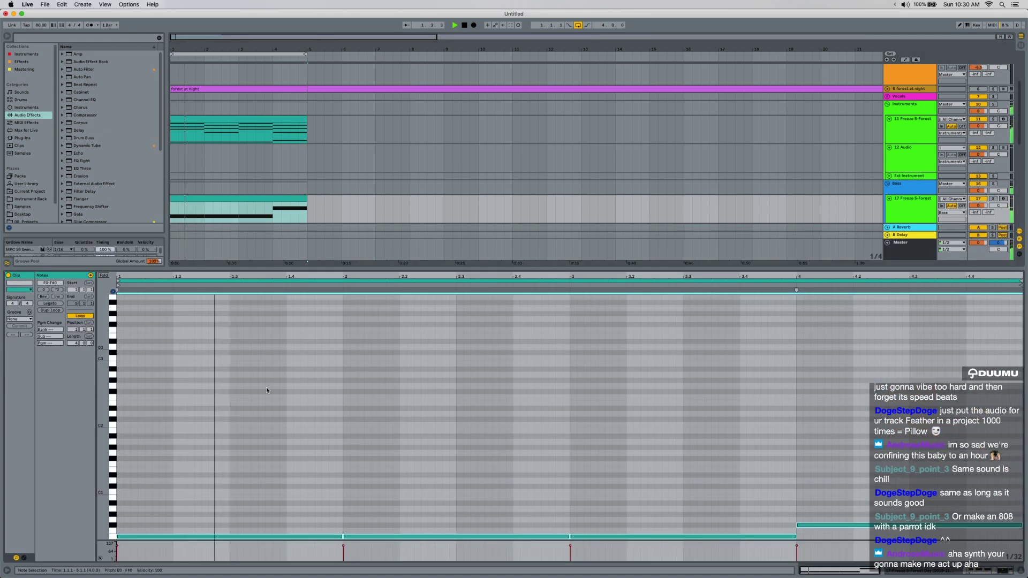
key("space")
left_click_drag(422, 459, 819, 538)
key("Delete")
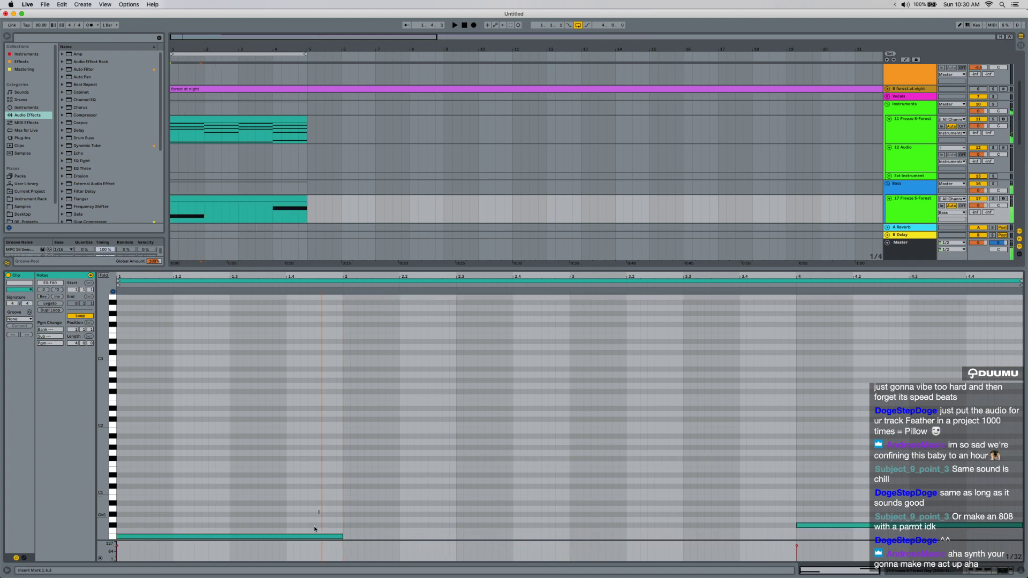
left_click(333, 535)
left_click_drag(341, 536, 141, 535)
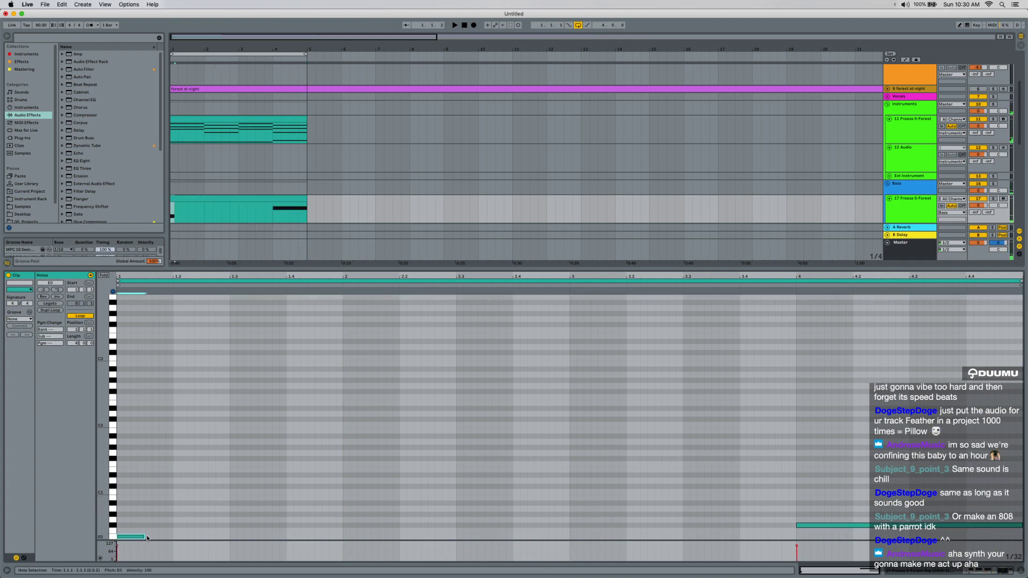
Build a bass riff from copies of the short E0 note: another E0 at 1.2.3 and two higher notes ending on E1.
key("space")
key("shift+Right")
key("super+d")
key("shift+Up")
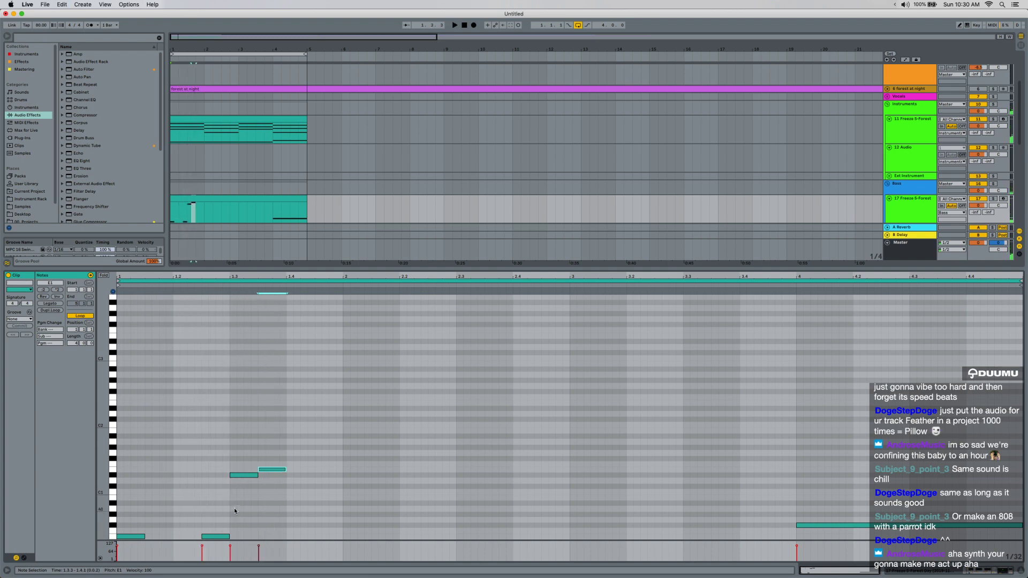
Select the three added bass notes, compress them to half their length and play the riff.
left_click_drag(308, 449, 215, 538)
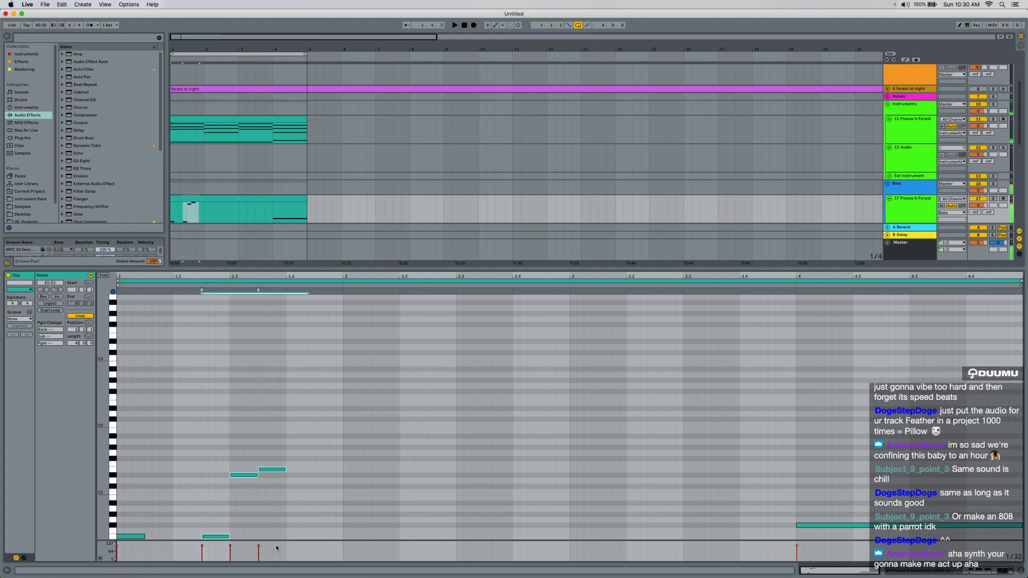
key("space")
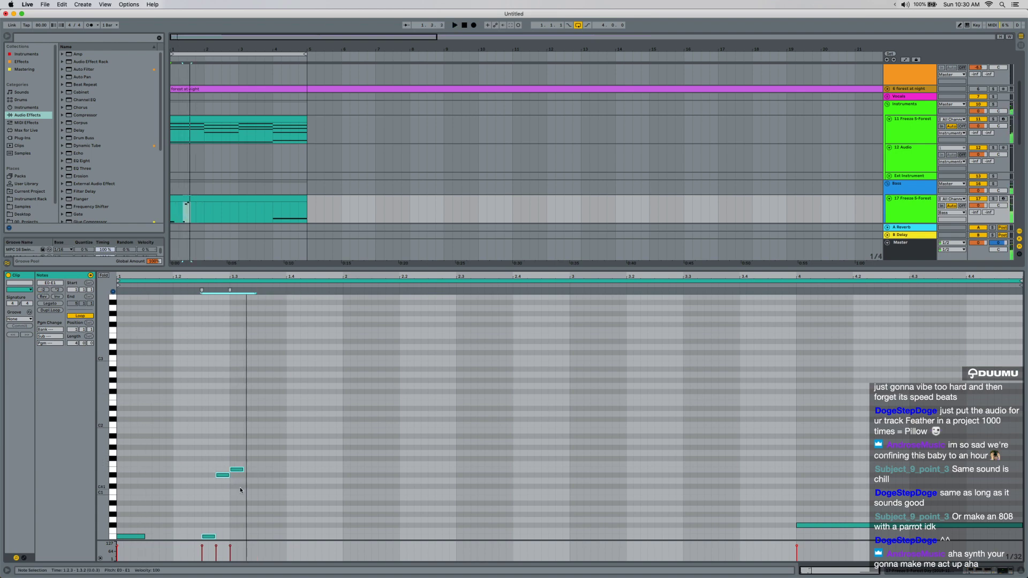
Shift the three added bass notes a sixteenth later, add an eighth-note E0 at 1.3.3 and play the riff.
key("space")
key("Right")
key("space")
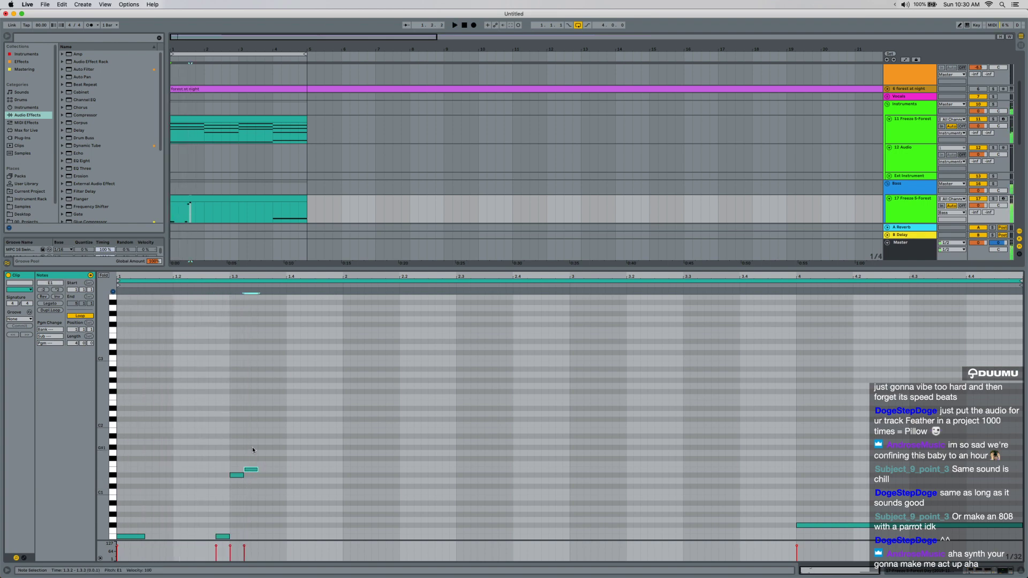
key("Right")
key("Right")
key("Right")
key("Right")
key("space")
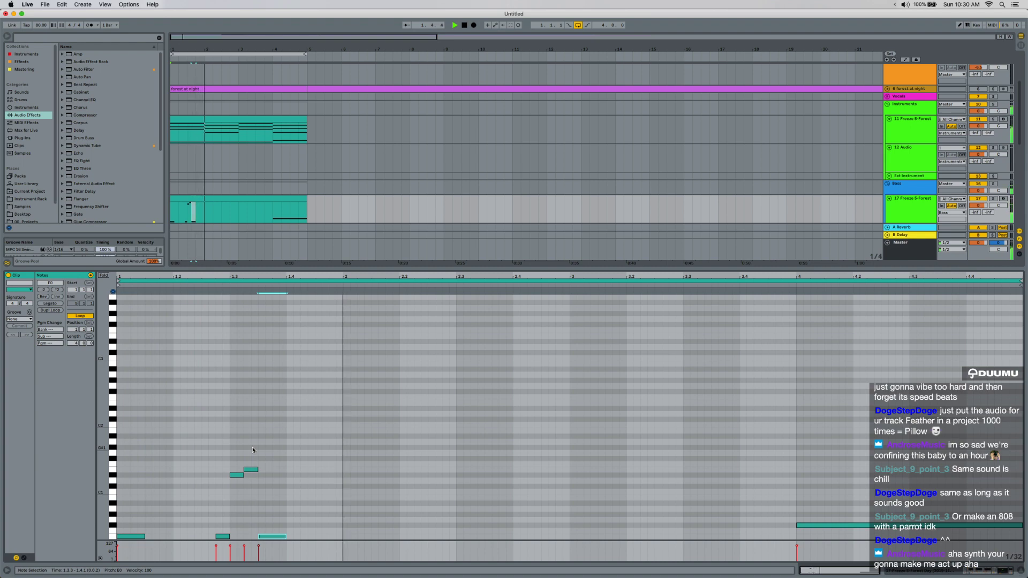
key("space")
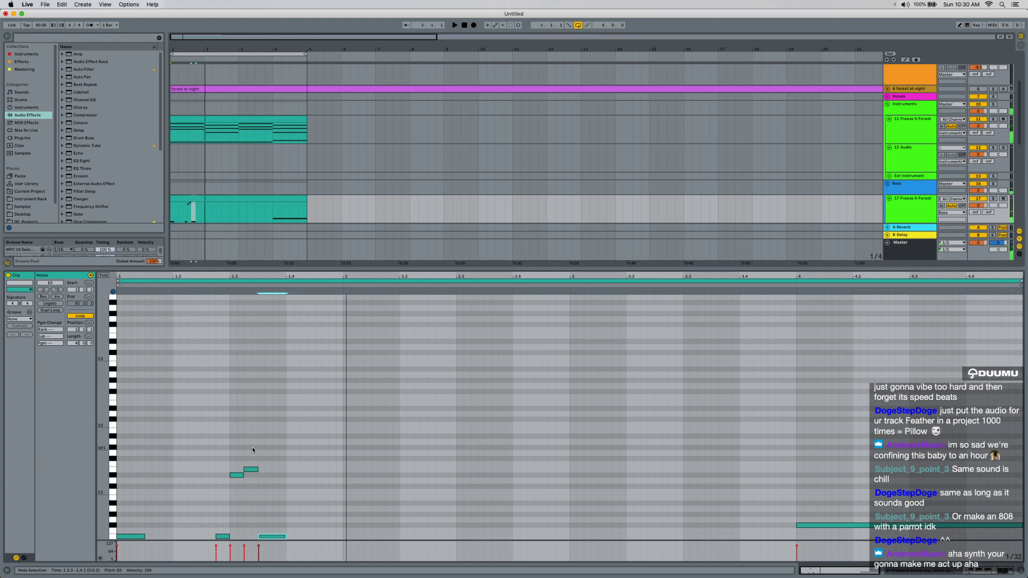
Start the bar-two riff with an eighth-note F#0 at its start, a short F#1 at 2.2.4 and a short F#0 at 2.3.1.
double_click(348, 521)
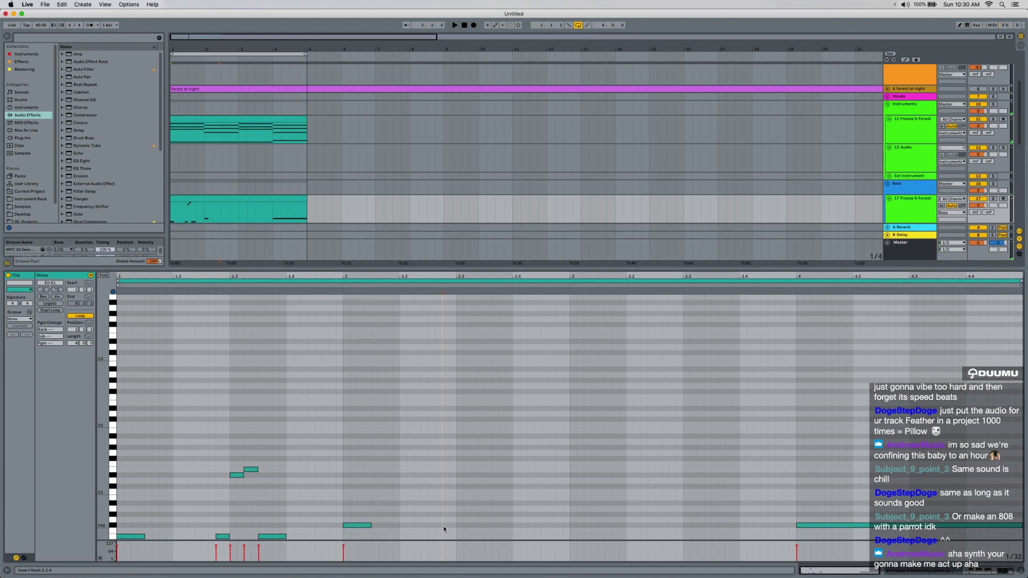
key("shift+Up")
key("super+d")
key("shift+Down")
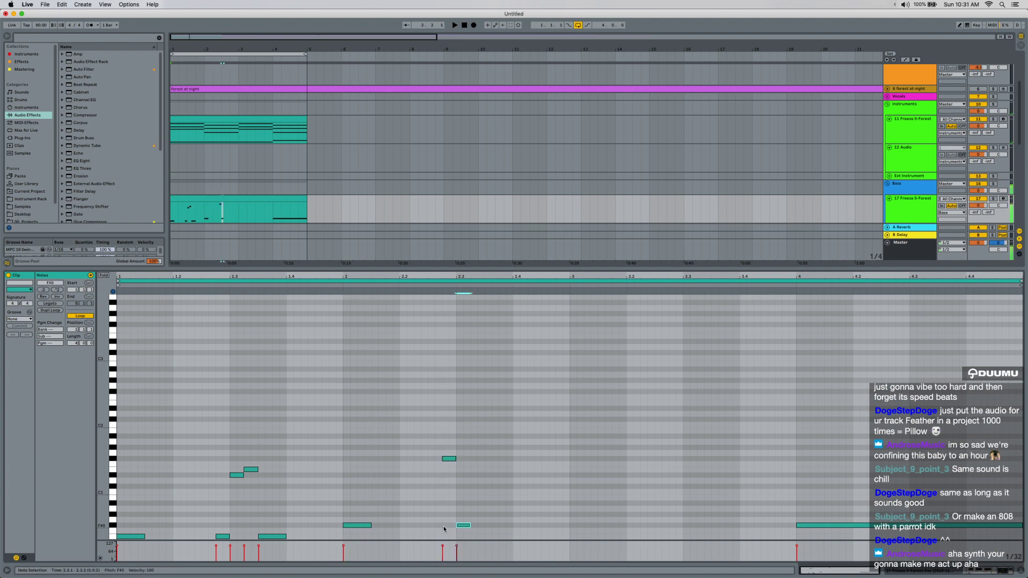
Lengthen the F#0 at 2.3.1 to an eighth note, place a copy at 2.3.4 and audition its timing.
key("shift+Right")
key("shift+Right")
key("super+d")
key("Right")
key("Right")
key("space")
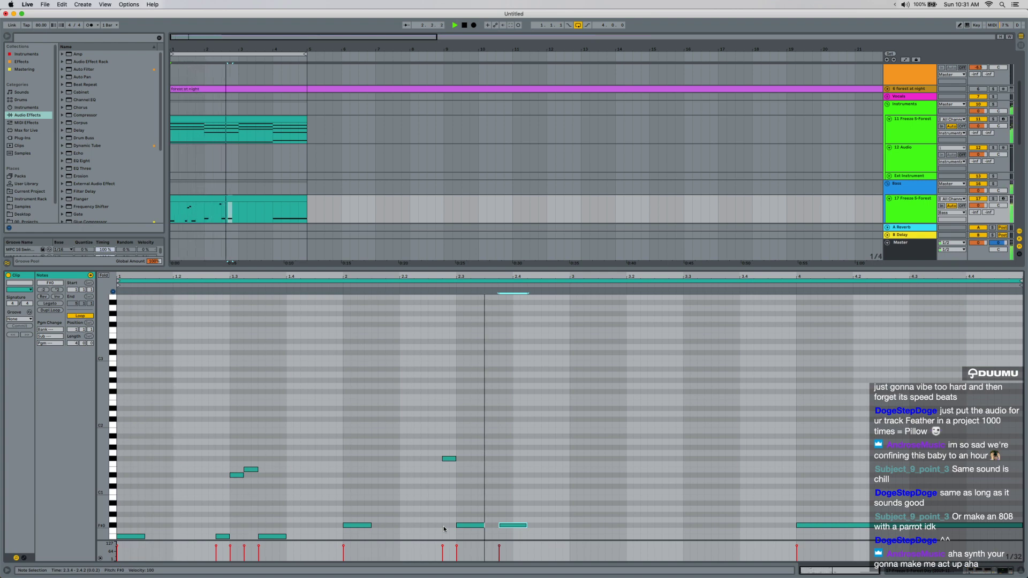
key("Right")
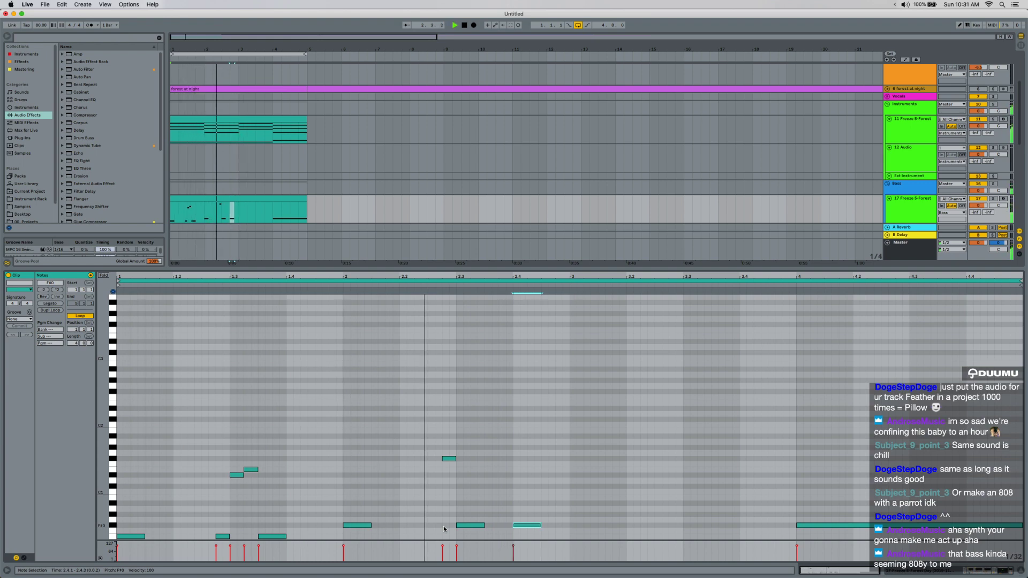
key("Left")
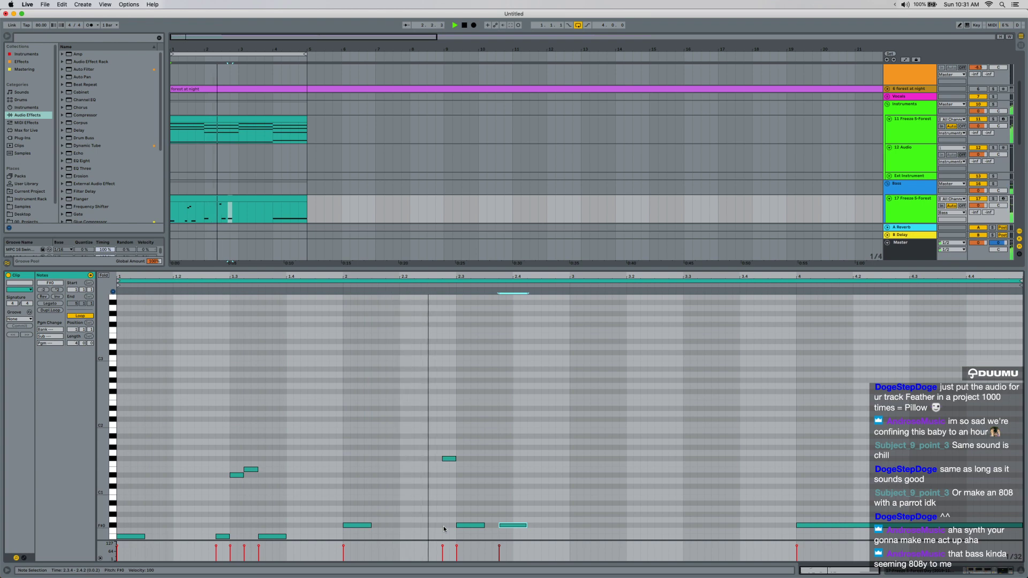
key("space")
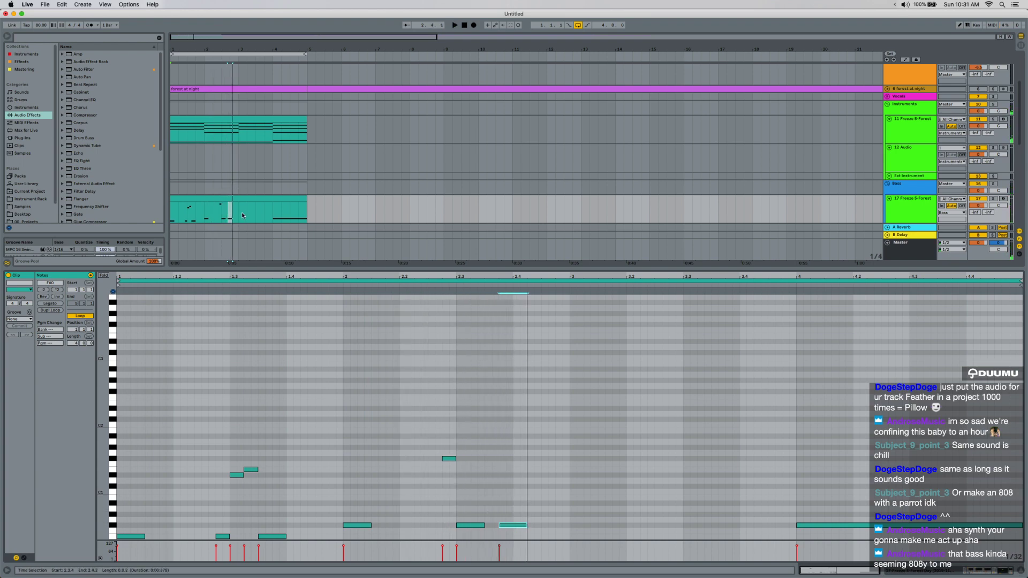
Duplicate the first two bars of the bass riff over bars 3 and 4 and consolidate them into one clip.
left_click_drag(240, 215, 172, 214)
key("super+d")
left_click(201, 198)
left_click(262, 199, "shift")
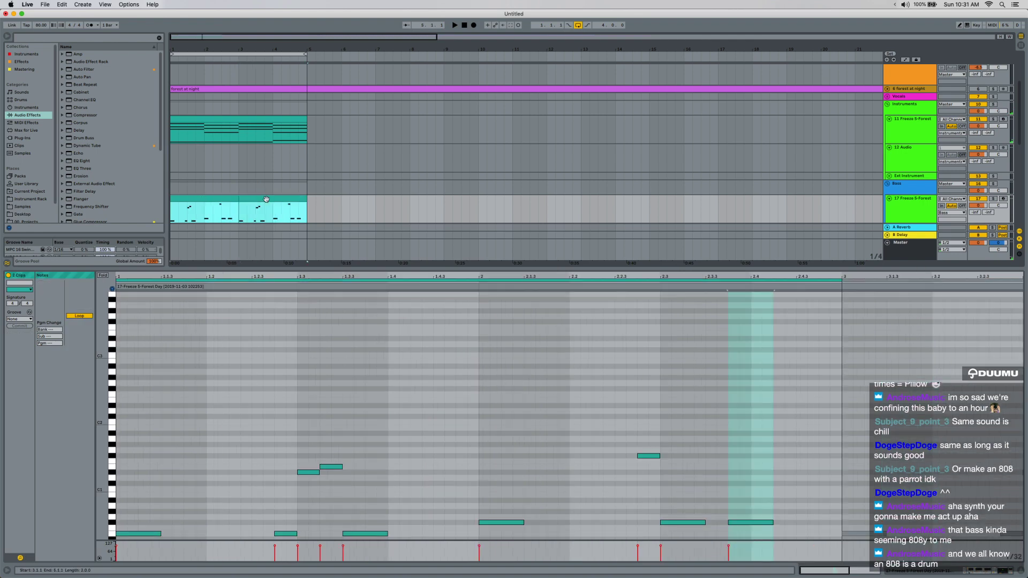
key("super+j")
key("super+l")
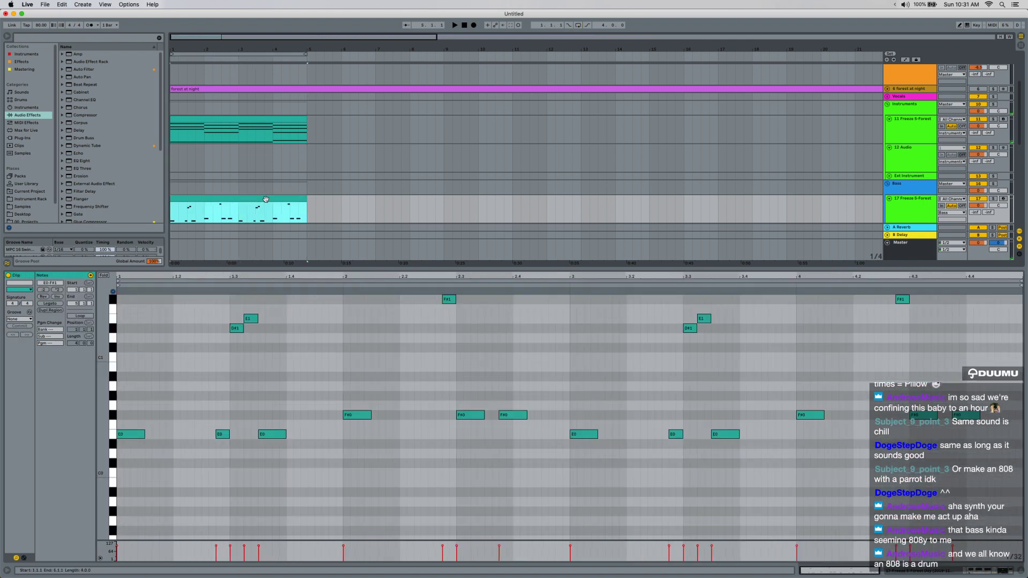
Solo the bass track and raise the pitch envelope amount of its synth during playback.
left_click(992, 199)
key("space")
key("shift+Tab")
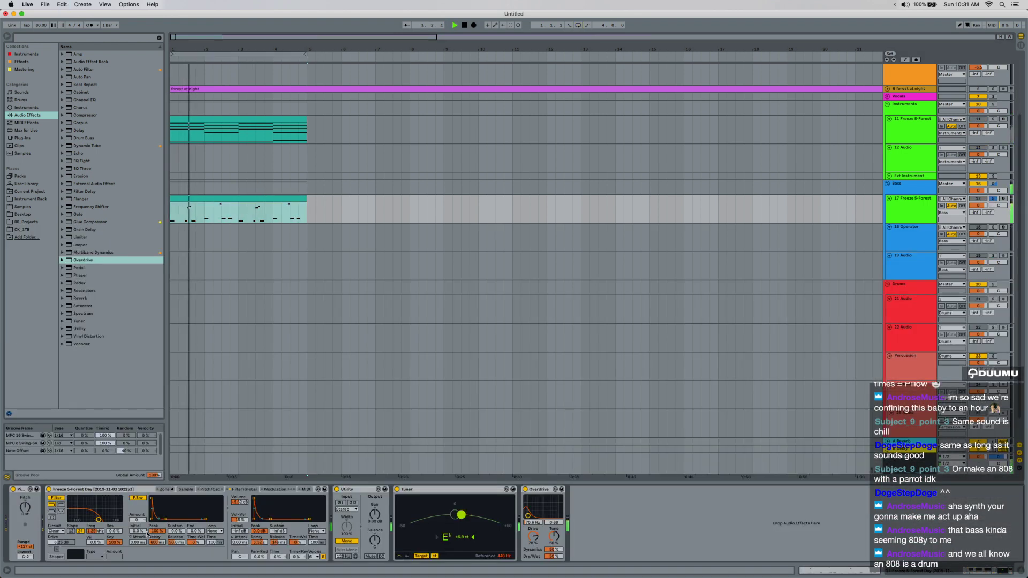
left_click(203, 489)
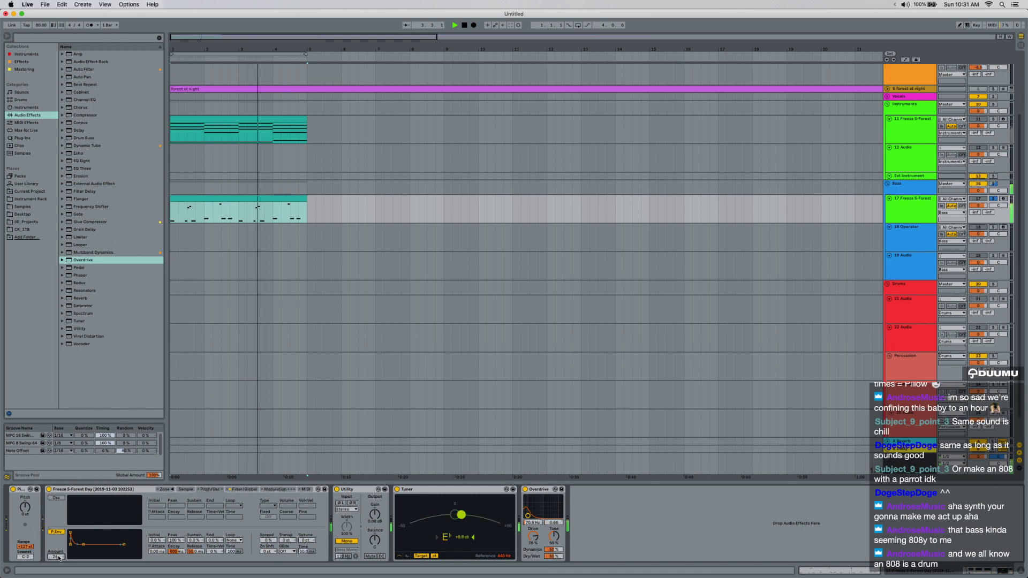
left_click_drag(59, 559, 59, 530)
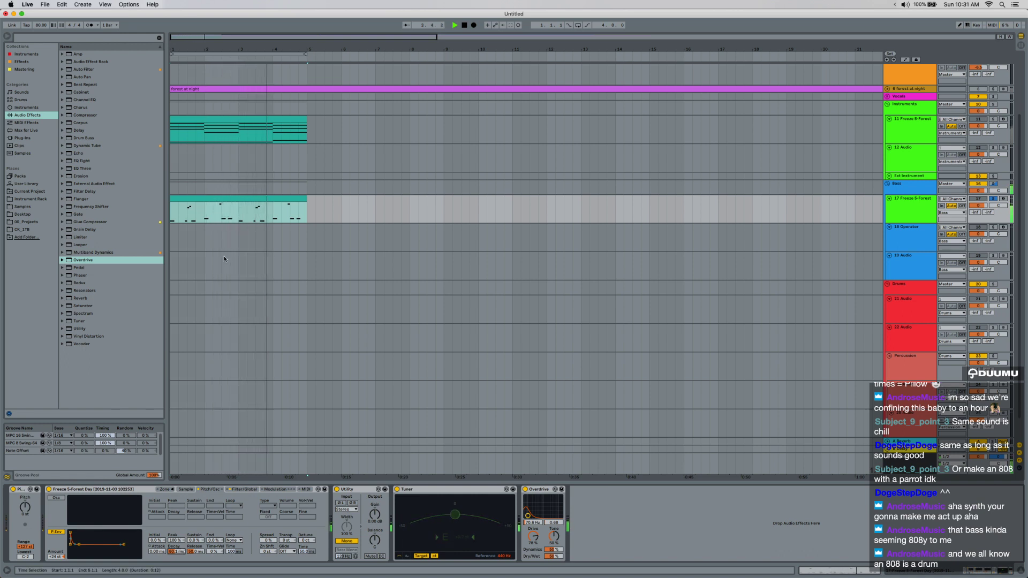
Play the bass together with the chords from bar 3 and loop the four-bar bass clip.
left_click(250, 199)
key("space")
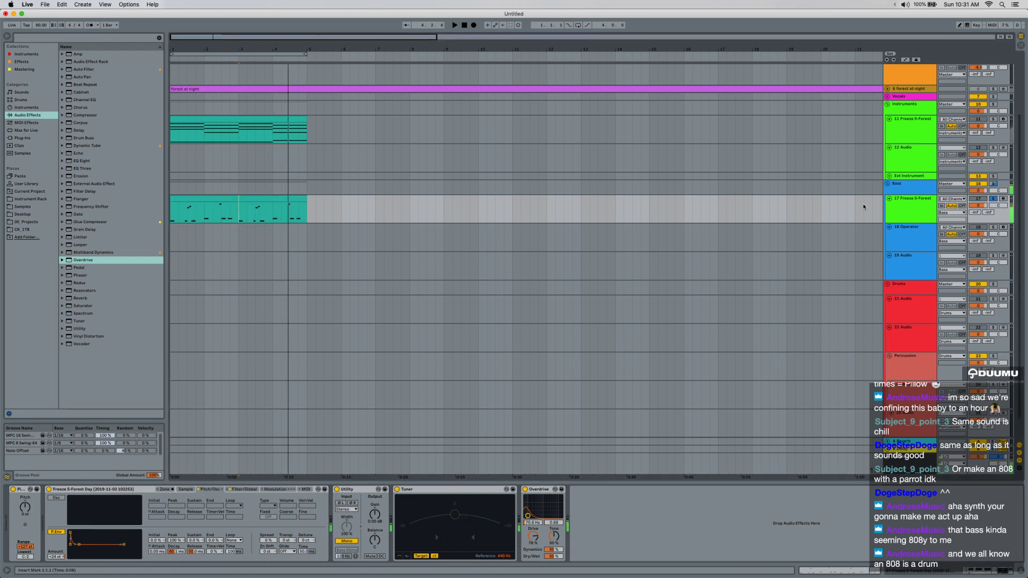
key("space")
left_click(210, 197)
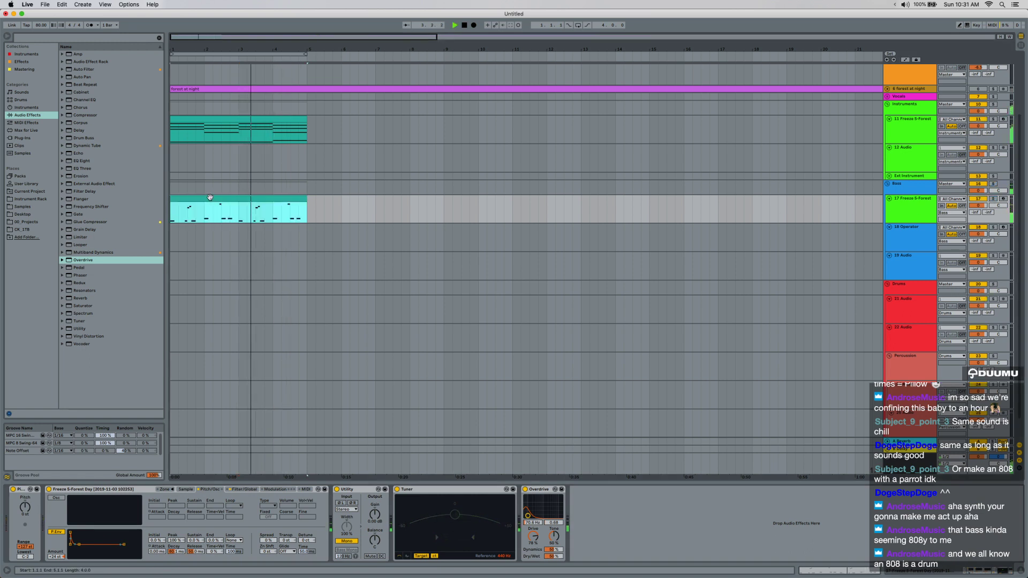
key("super+l")
scroll(221, 207, "up", 5)
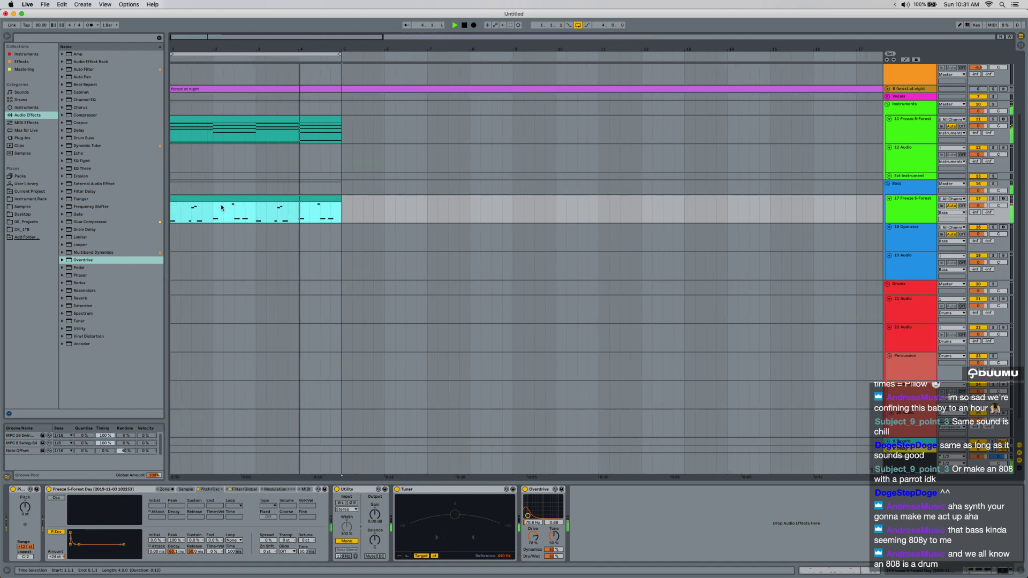
scroll(222, 208, "left", 2)
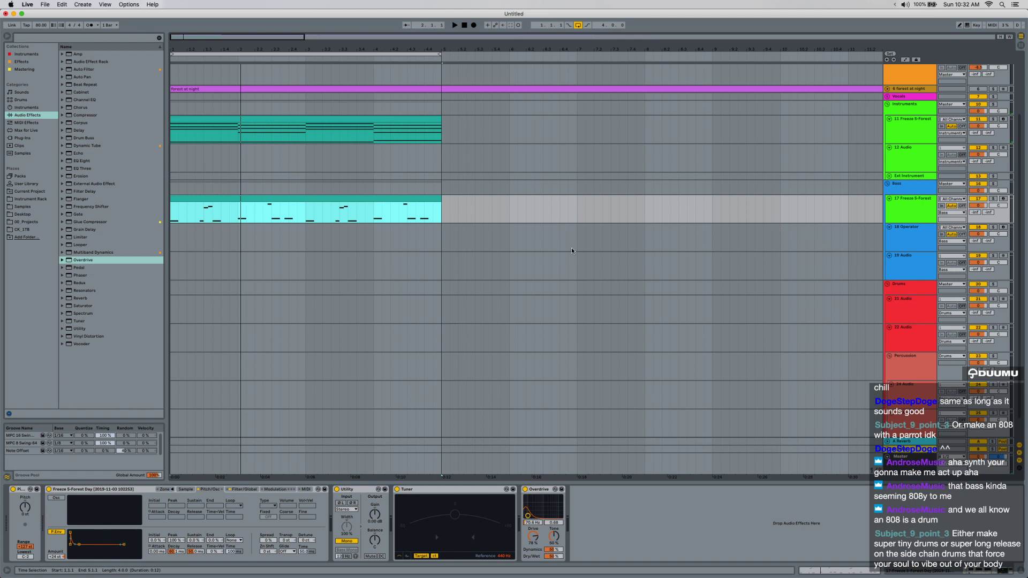
Browse the Vocal sample folder and look into its Madeon subfolder.
left_click(33, 207)
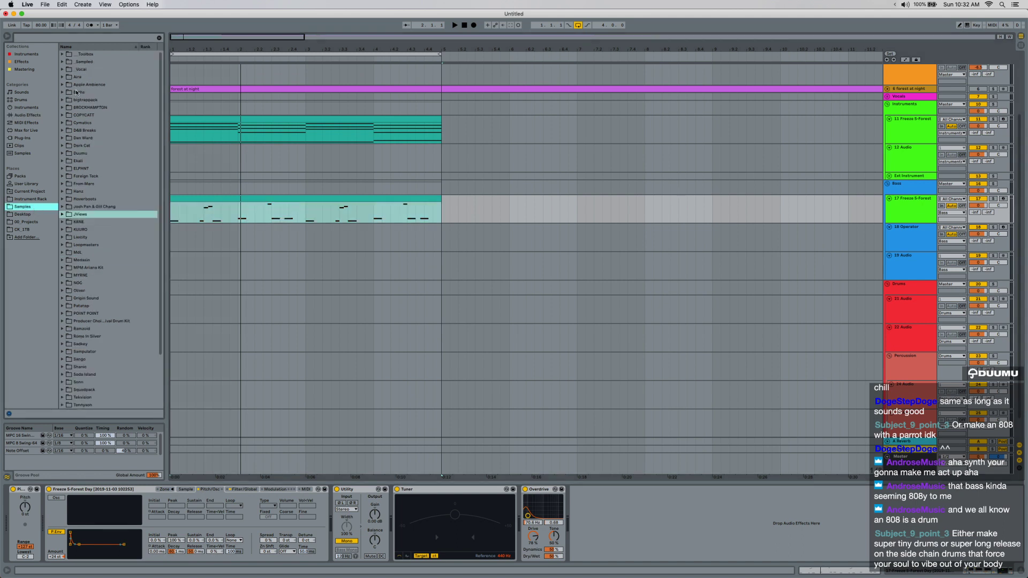
left_click(62, 70)
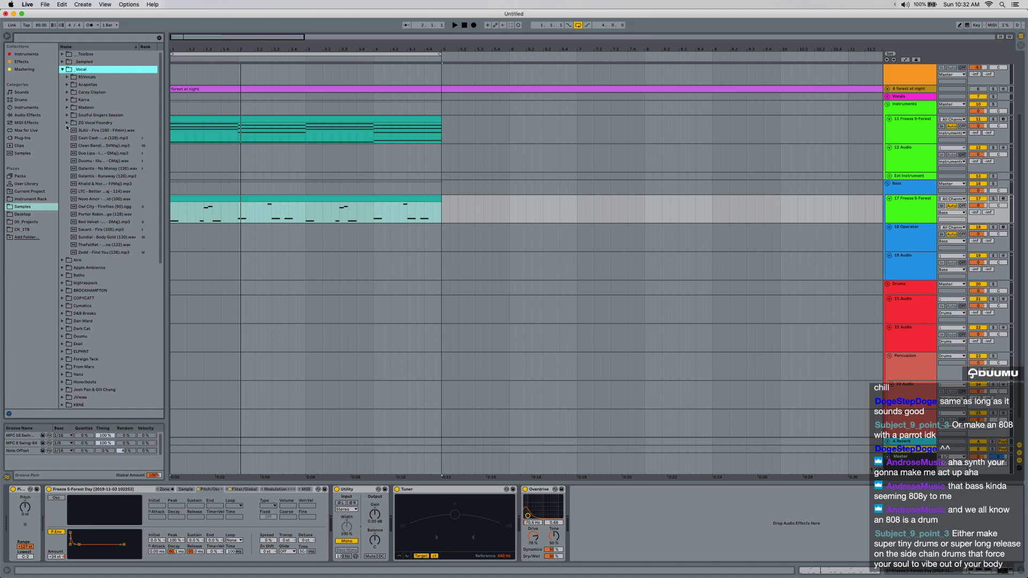
left_click(68, 108)
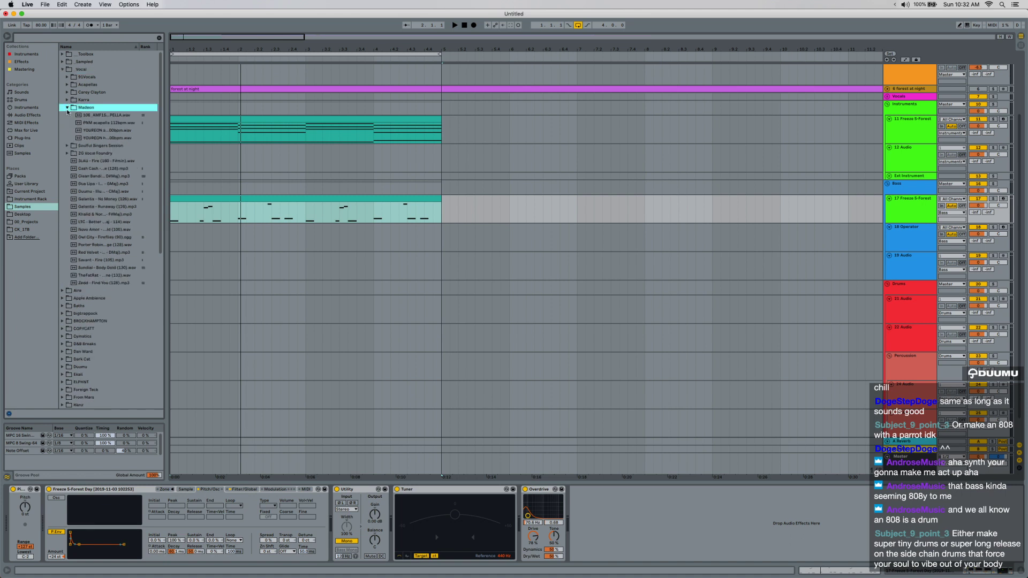
left_click(67, 107)
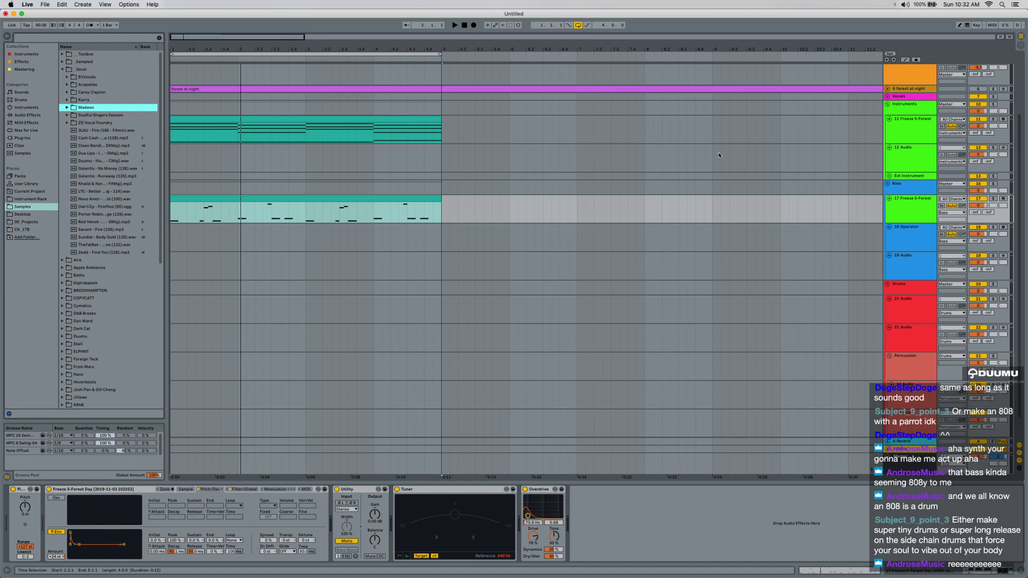
Set the audio input device to Komplete Audio 6 MK2 in the preferences.
left_click(911, 315)
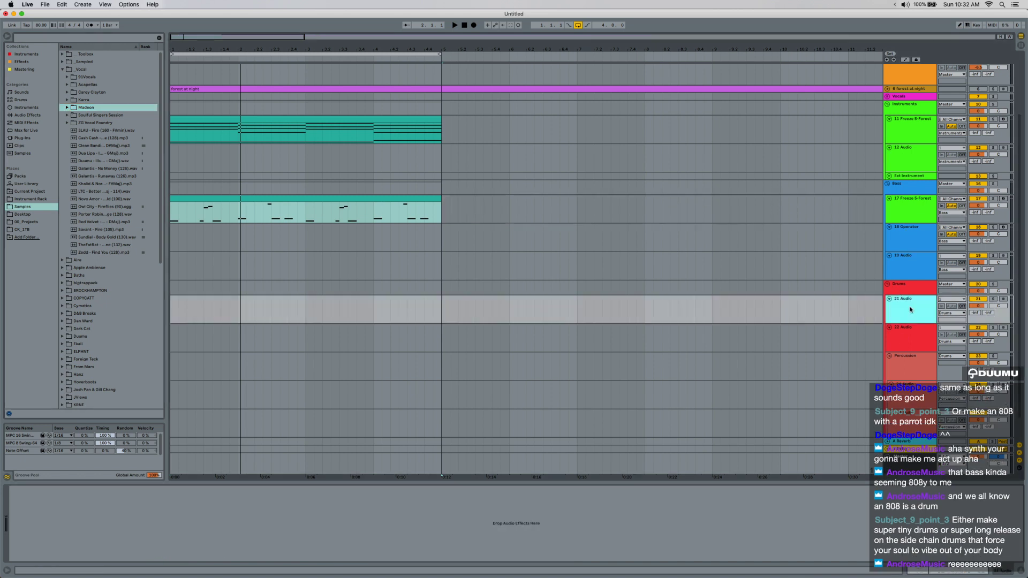
key("super+comma")
left_click(546, 209)
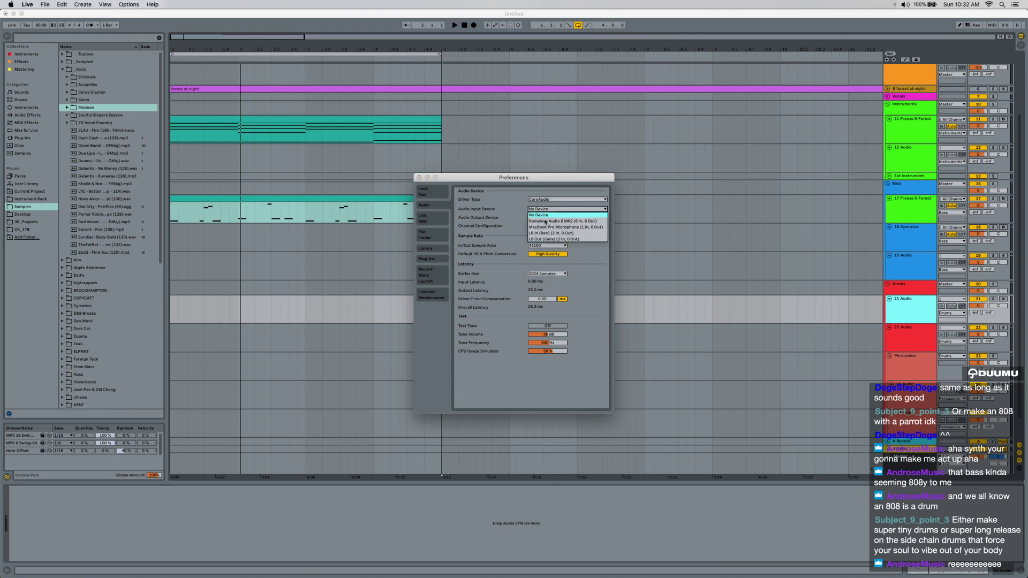
left_click(544, 221)
left_click(492, 307)
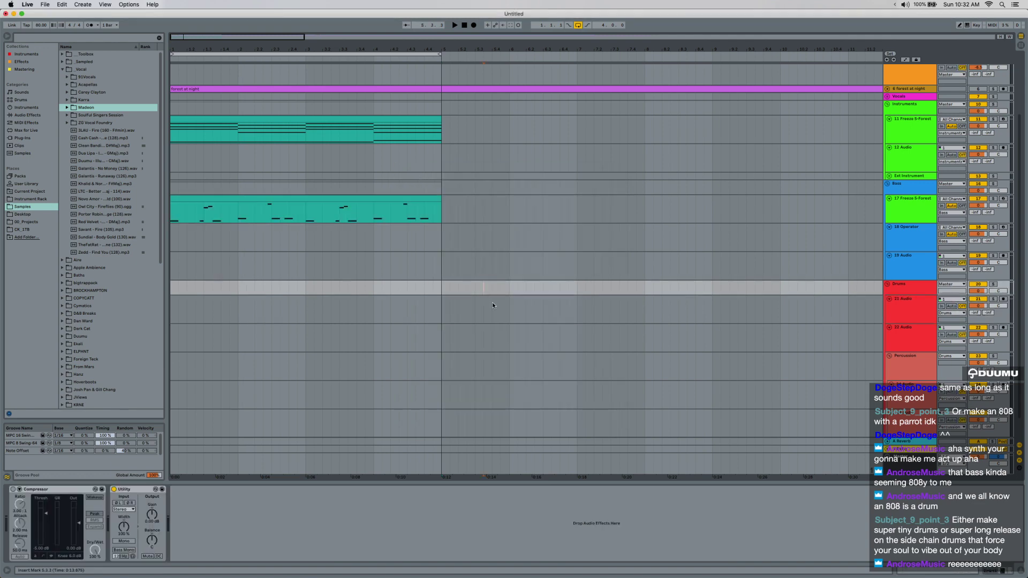
Arm the first audio track in the Drums group and record a vocal take from 5.4.1.
left_click(1002, 299)
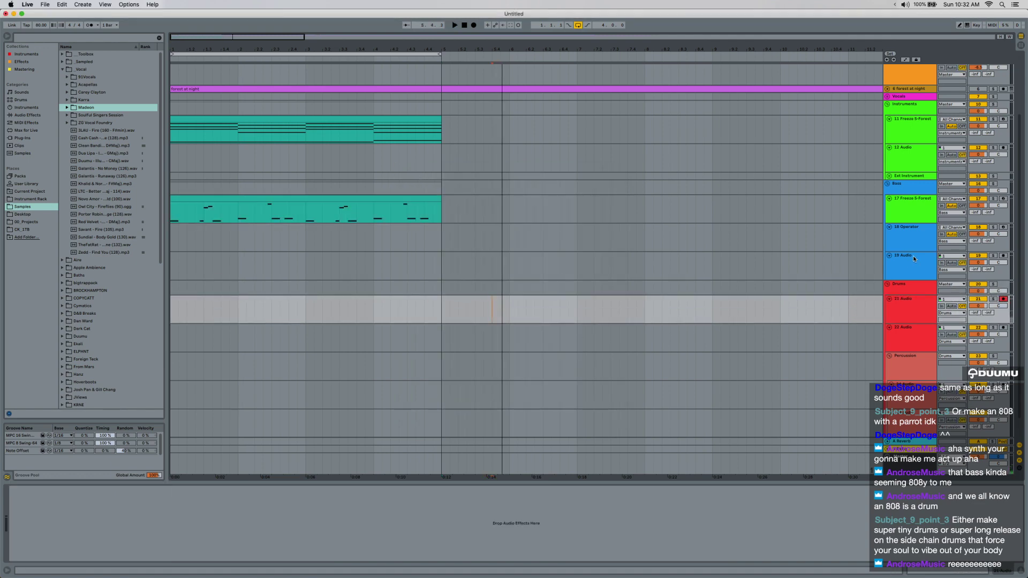
scroll(984, 98, "up", 3)
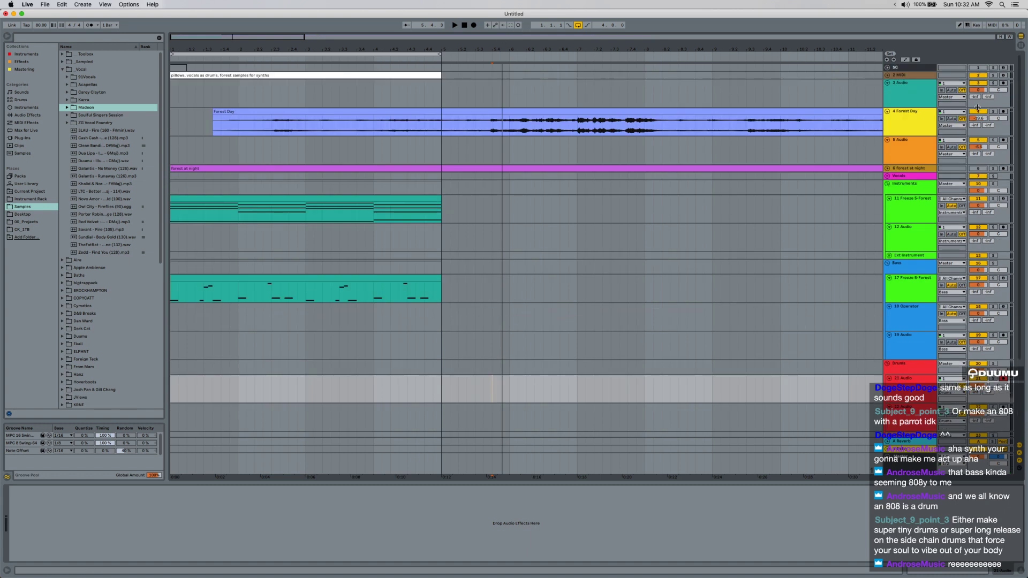
left_click(475, 26)
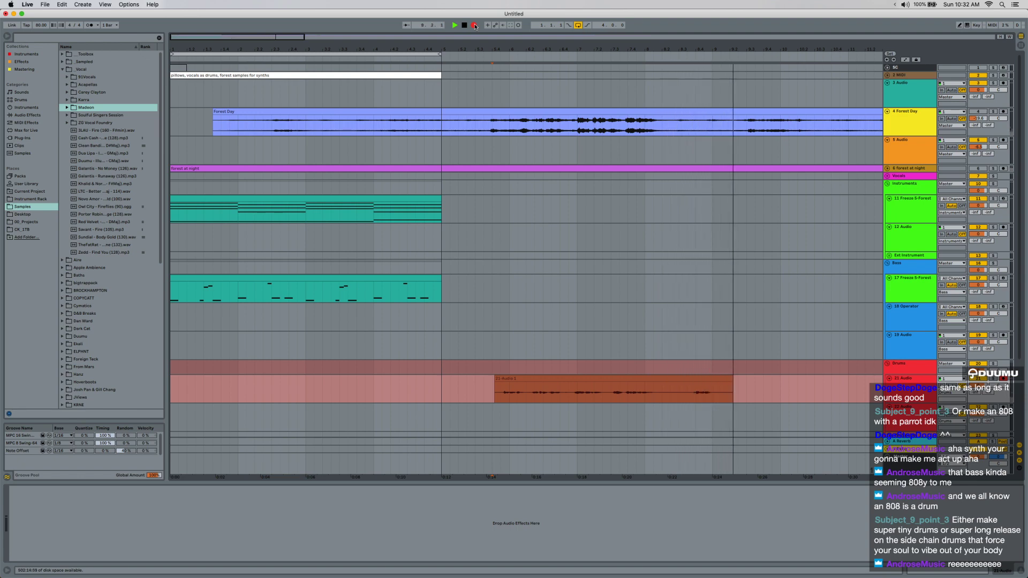
key("space")
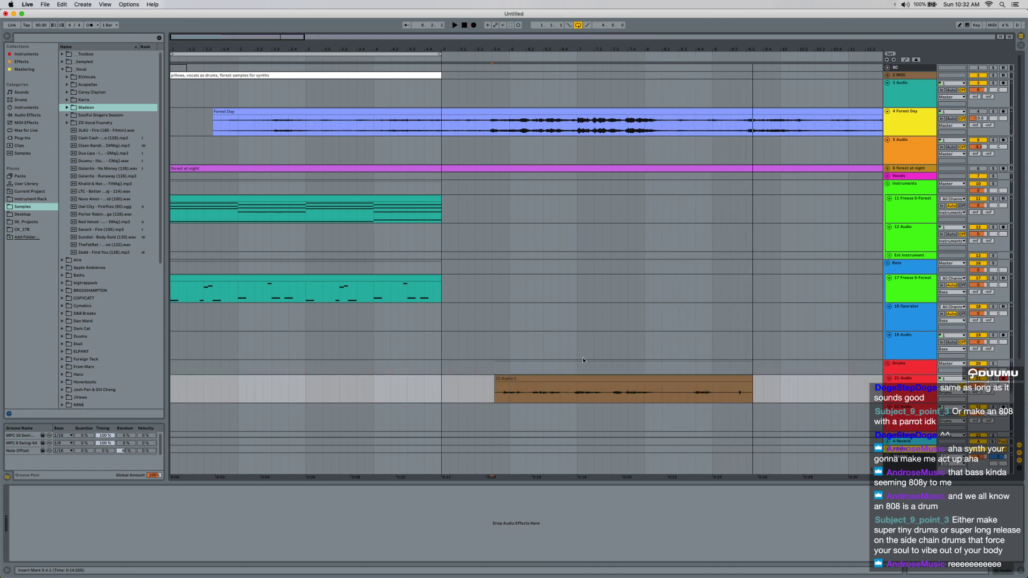
Solo the recorded vocal track, play the take and delete the silence at the clip's start.
scroll(482, 399, "up", 3)
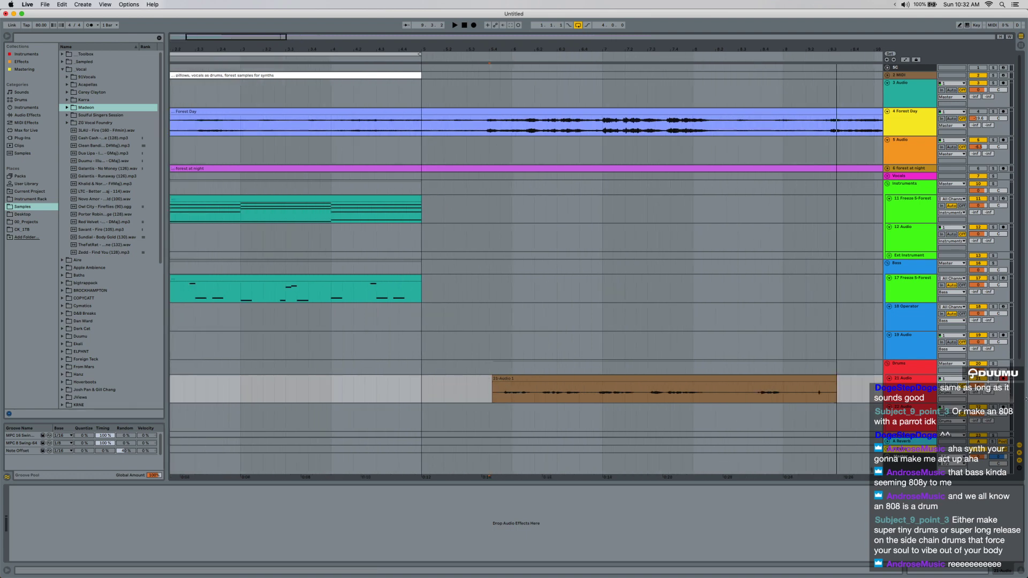
left_click(994, 379)
key("space")
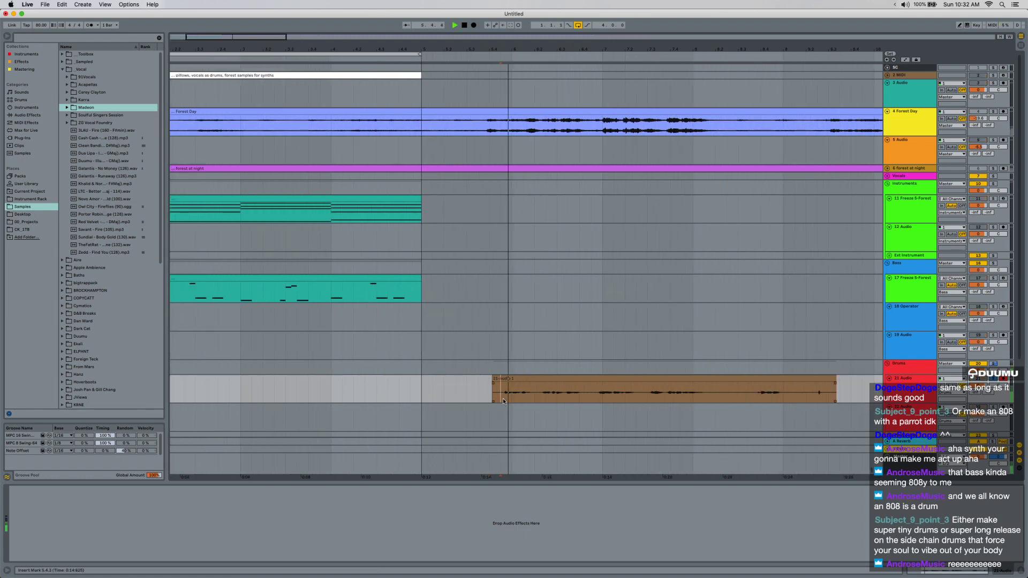
left_click_drag(501, 394, 474, 394)
key("Delete")
Raise the gain of the recorded vocal clip, listen to it and place the insert marker at 8.1.1.
double_click(521, 378)
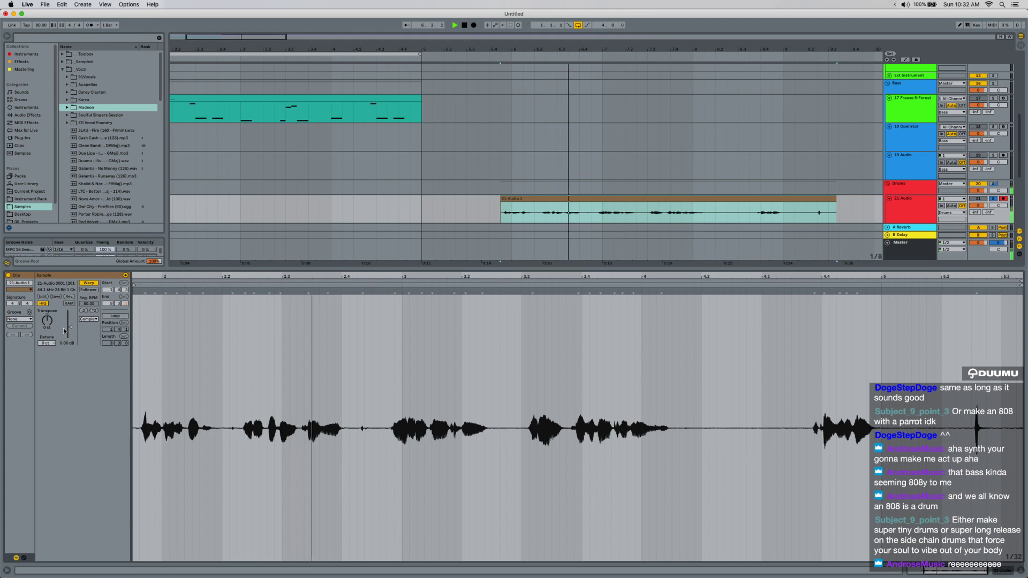
left_click_drag(70, 324, 71, 321)
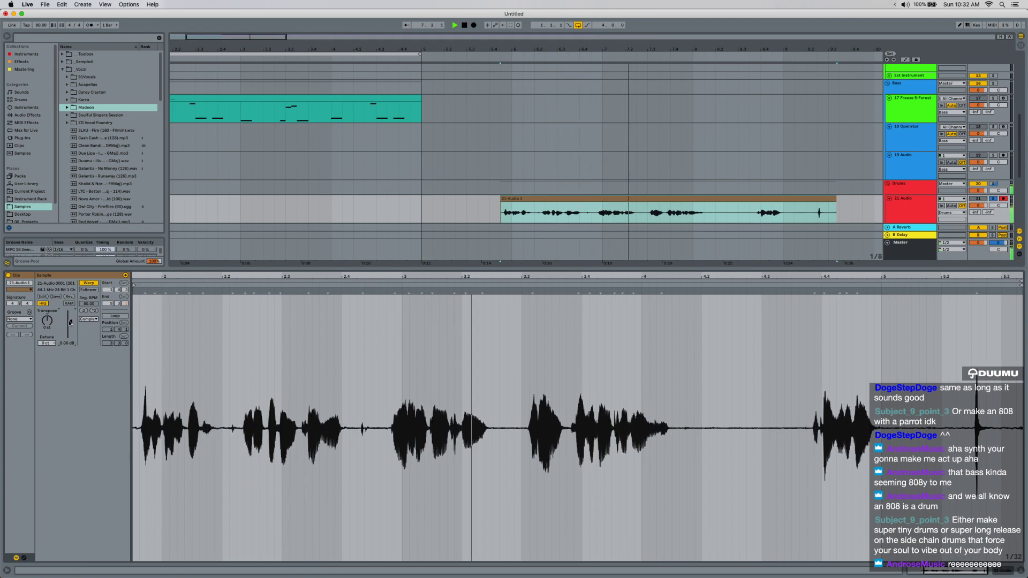
left_click(1001, 570)
left_click(696, 287)
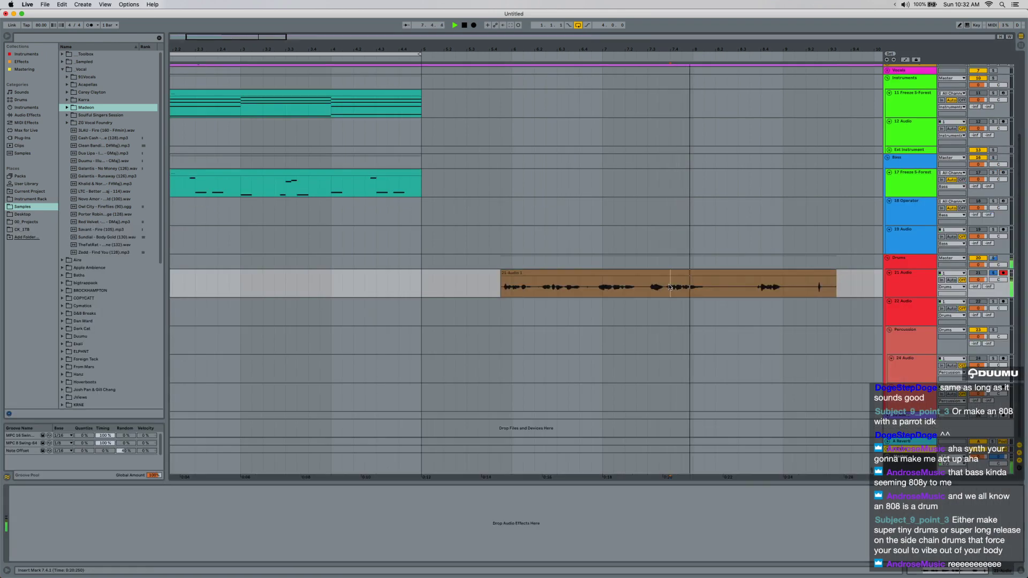
key("space")
scroll(699, 287, "up", 3)
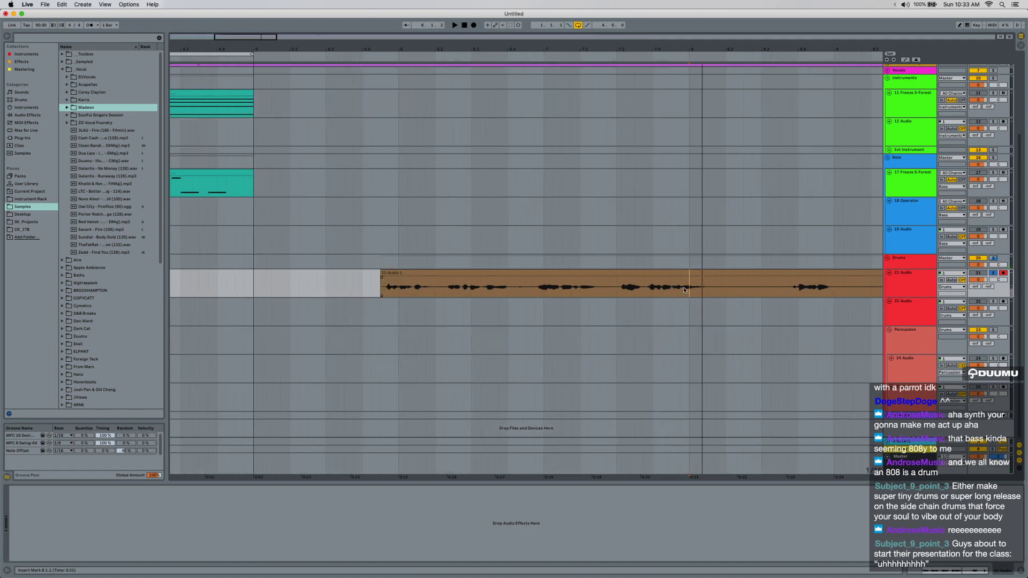
Move the recorded vocal clip to the start of the arrangement at 1.1.1 and turn off its warping.
scroll(683, 290, "down", 5)
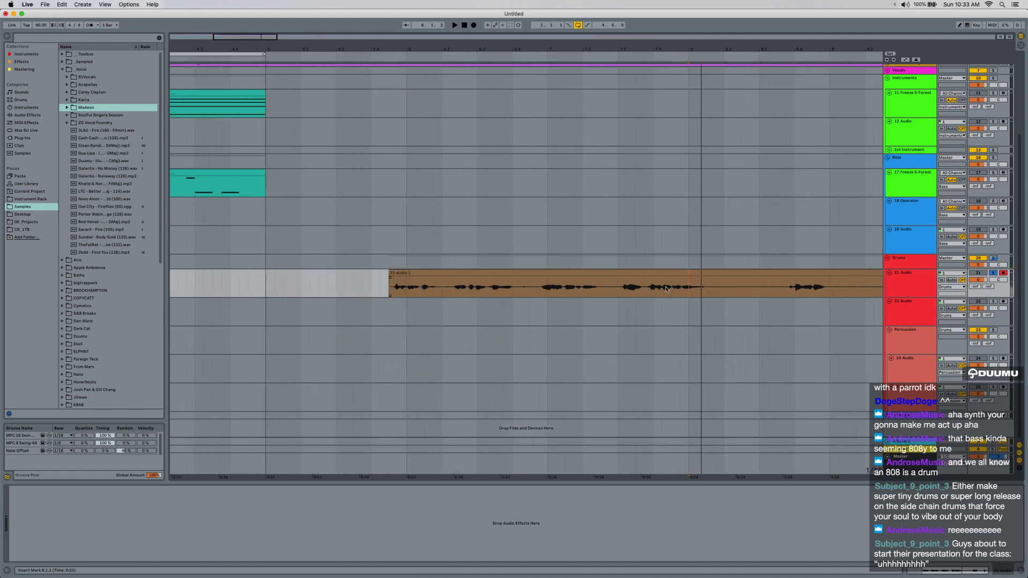
left_click_drag(499, 277, 228, 275)
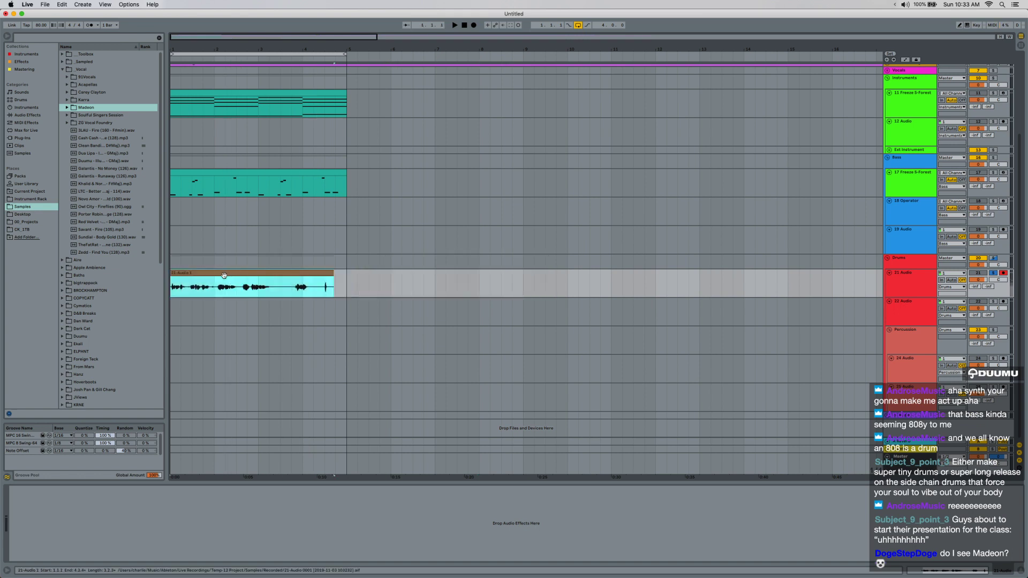
double_click(223, 275)
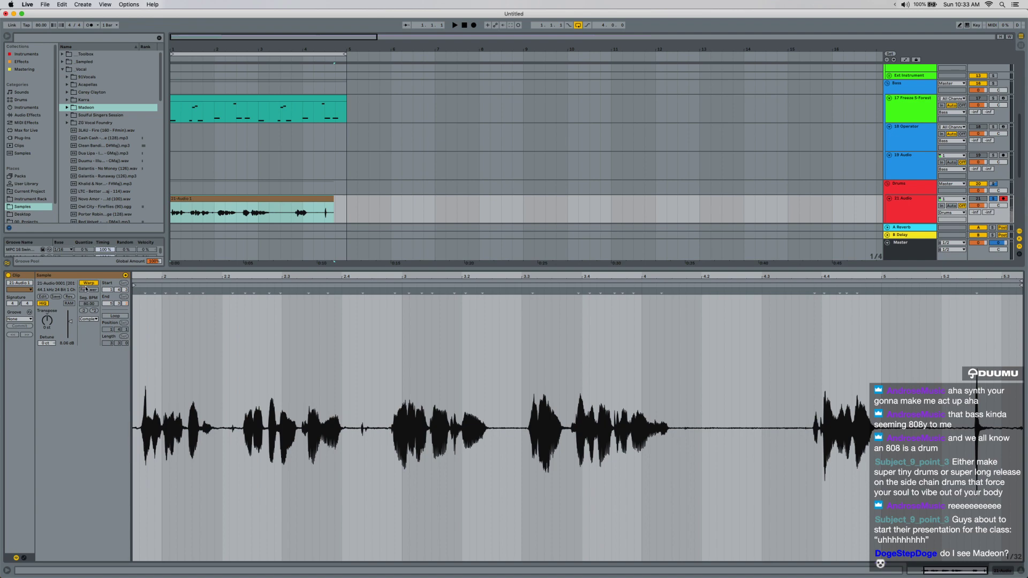
left_click(88, 282)
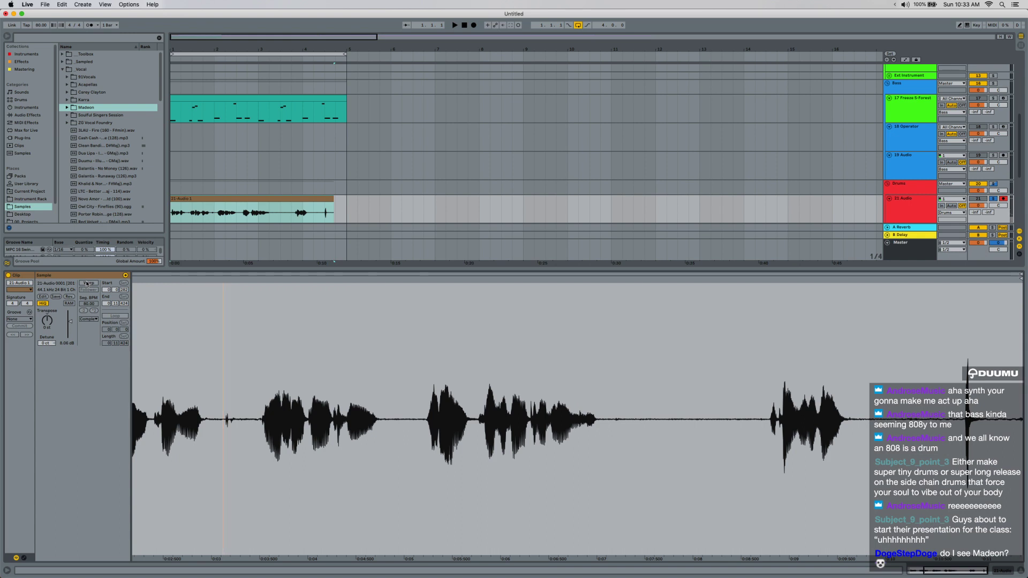
Look inside the Madeon sample folder, widen the browser and collapse the _Vocal folder.
left_click(67, 108)
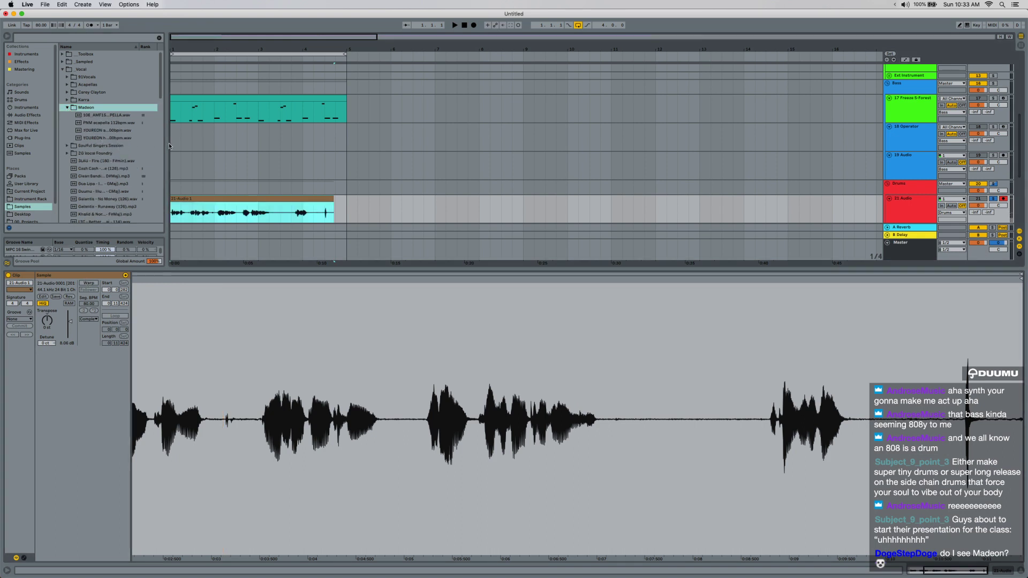
left_click_drag(164, 161, 190, 166)
left_click(67, 107)
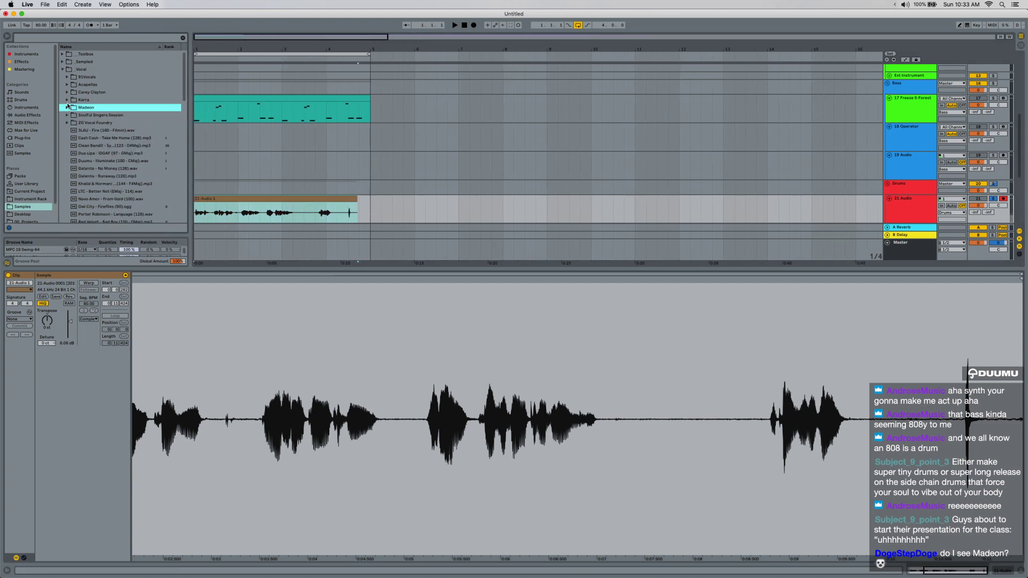
left_click(62, 69)
Audition the vocal take from its start and again from around 3.1.3.
left_click(229, 191)
left_click(227, 198)
scroll(227, 202, "up", 5)
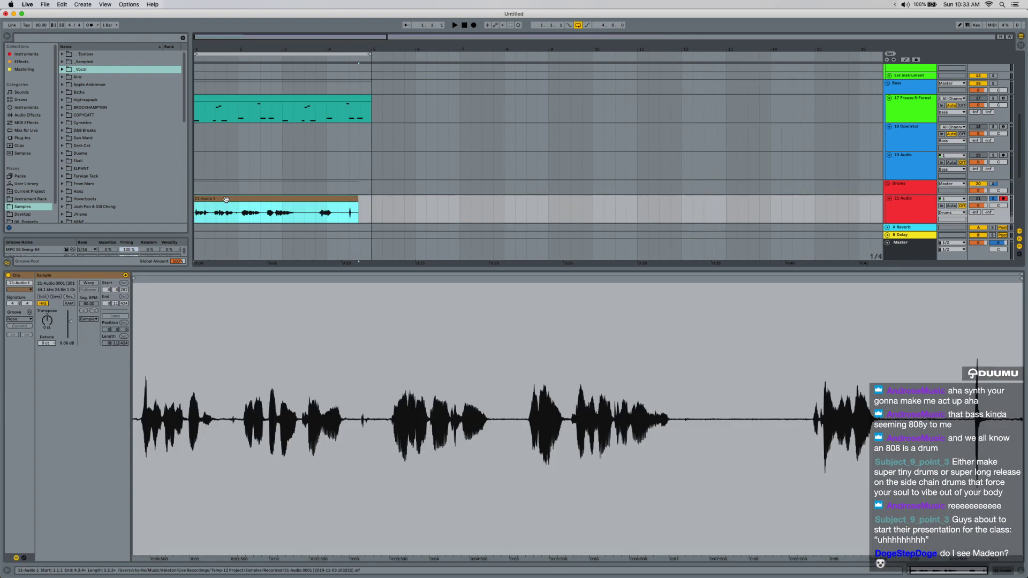
key("plus")
key("plus")
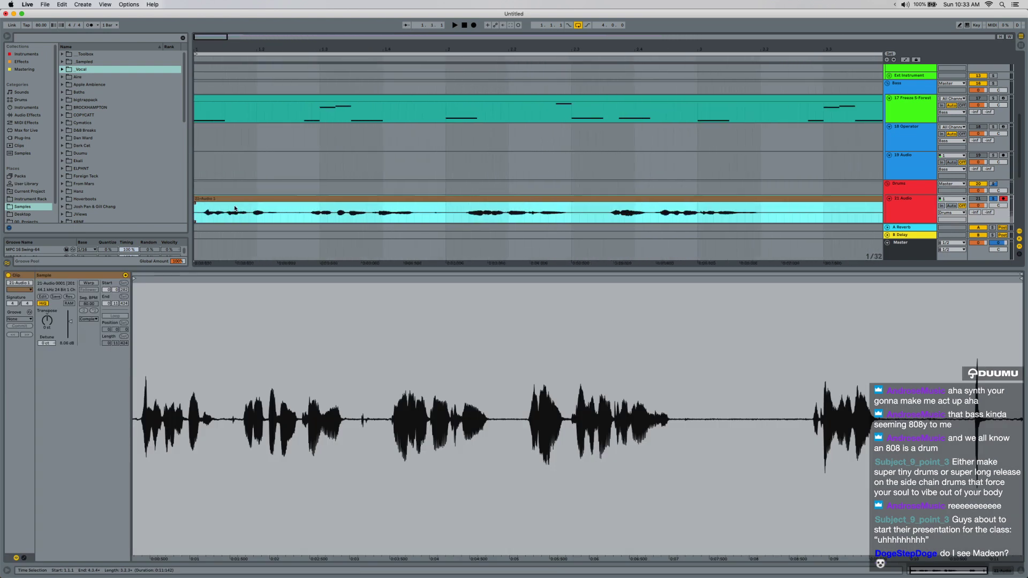
key("space")
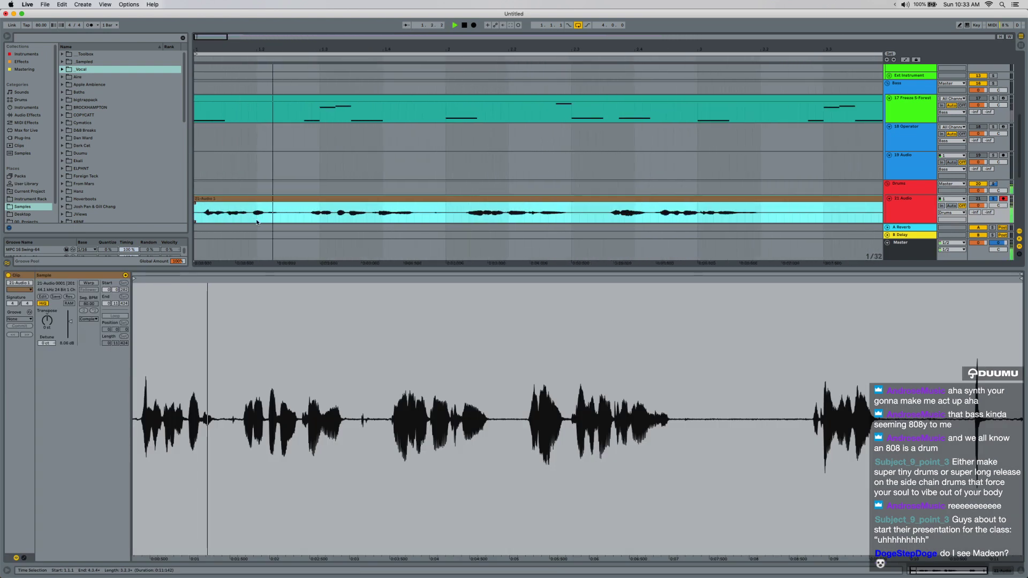
left_click(304, 217)
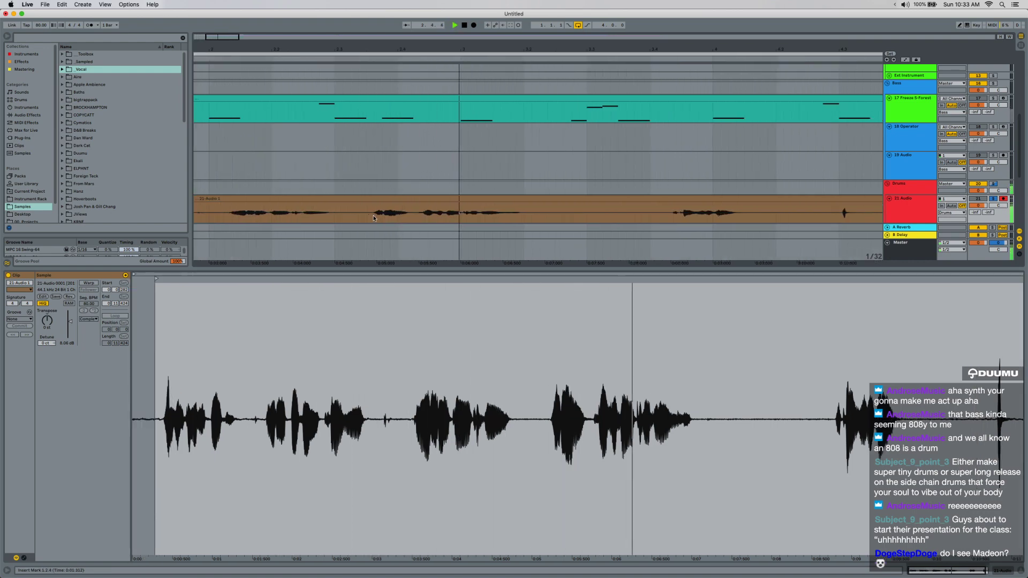
left_click(485, 218)
key("space")
key("space")
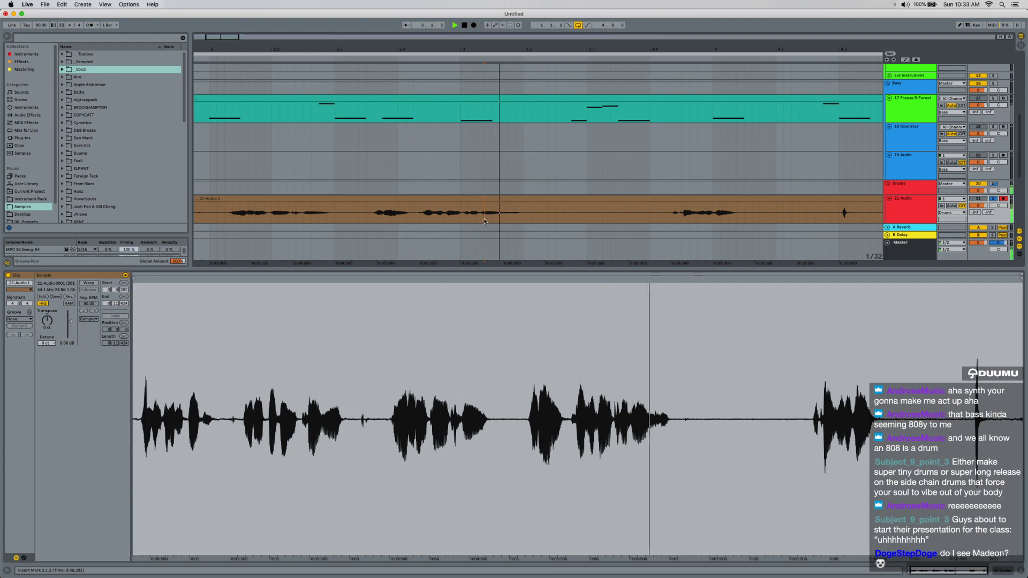
scroll(492, 215, "up", 5)
left_click_drag(491, 214, 514, 218)
scroll(499, 207, "down", 5)
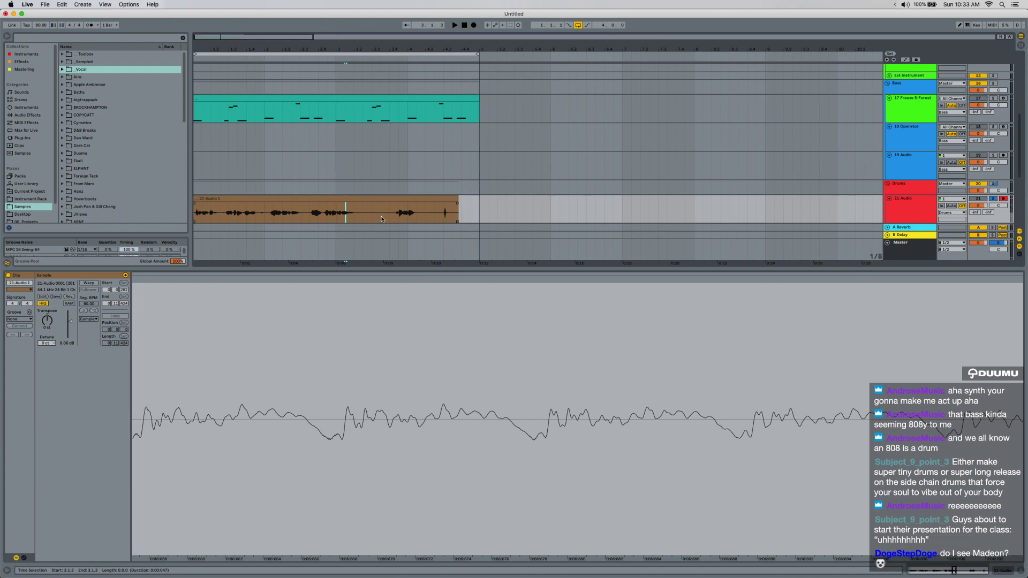
Listen to individual phrases of the vocal take, working back from 3.4.2 to 1.1.1, to find usable drum hits.
left_click(430, 218)
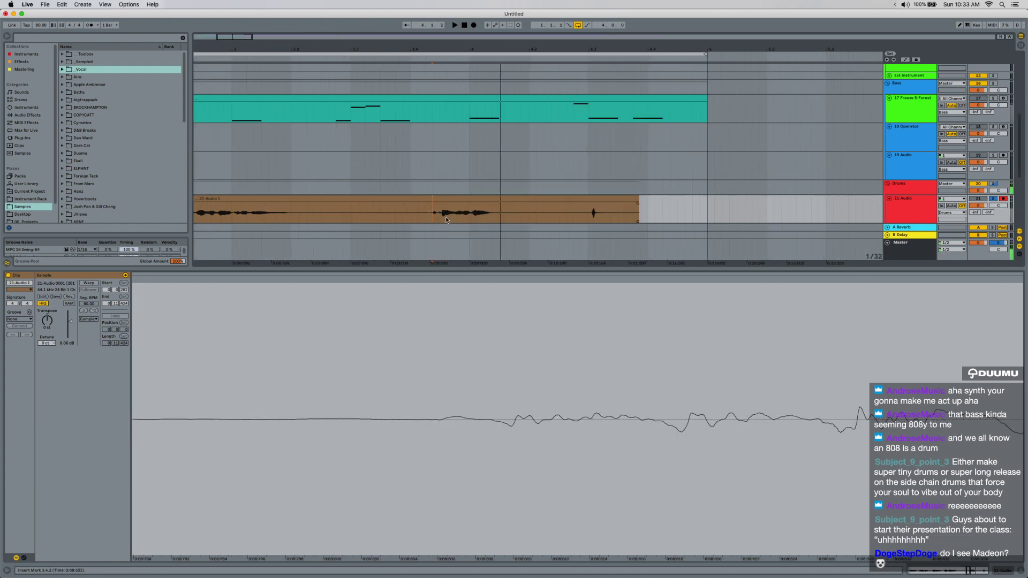
scroll(452, 217, "left", 10)
left_click(454, 217)
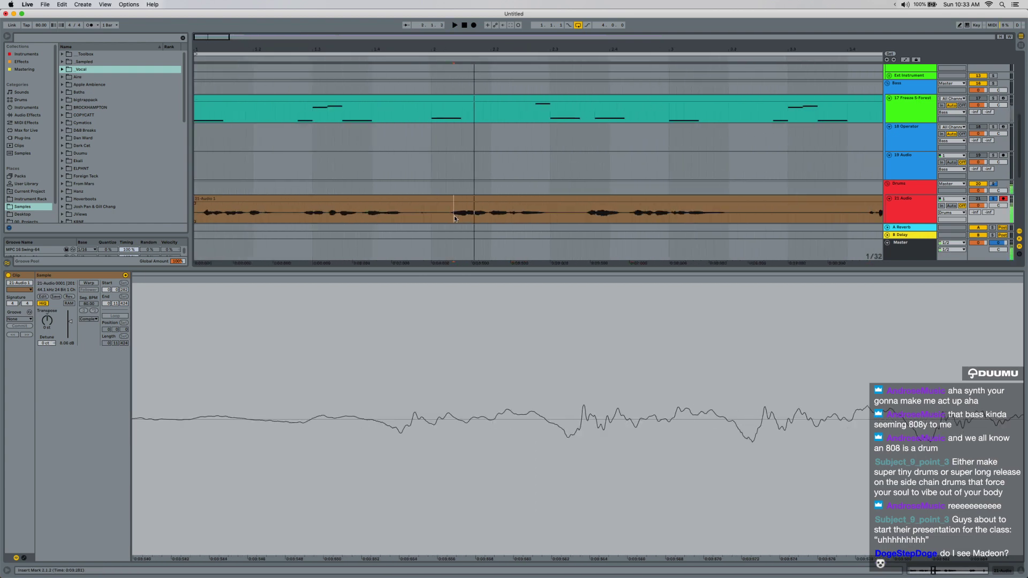
scroll(403, 213, "down", 3)
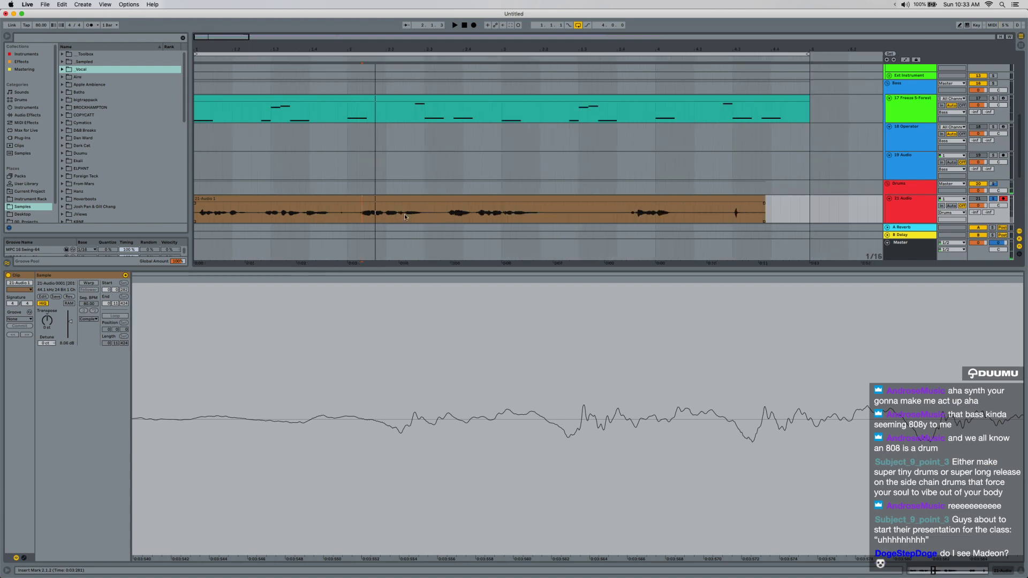
left_click(461, 220)
key("space")
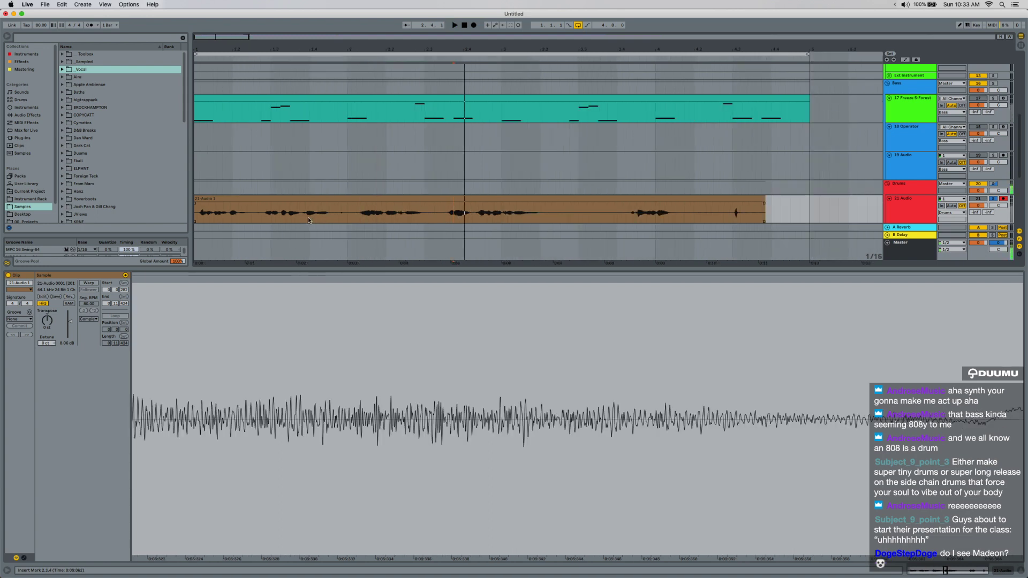
left_click(309, 218)
left_click(250, 214)
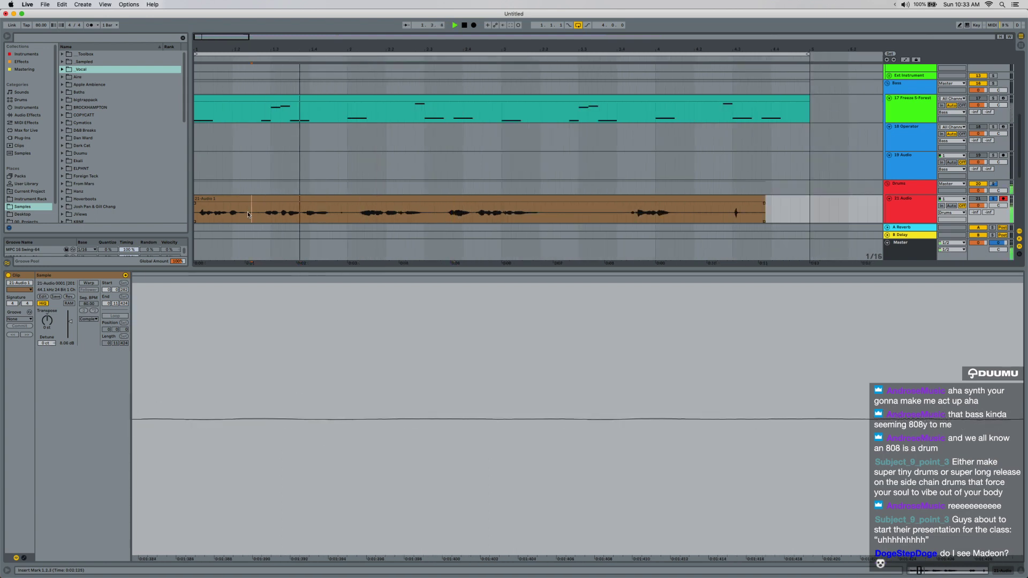
key("space")
left_click(196, 215)
key("space")
key("space")
Locate the short sound near the start of the vocal take and split the clip at 1.1.4.
scroll(226, 218, "up", 6)
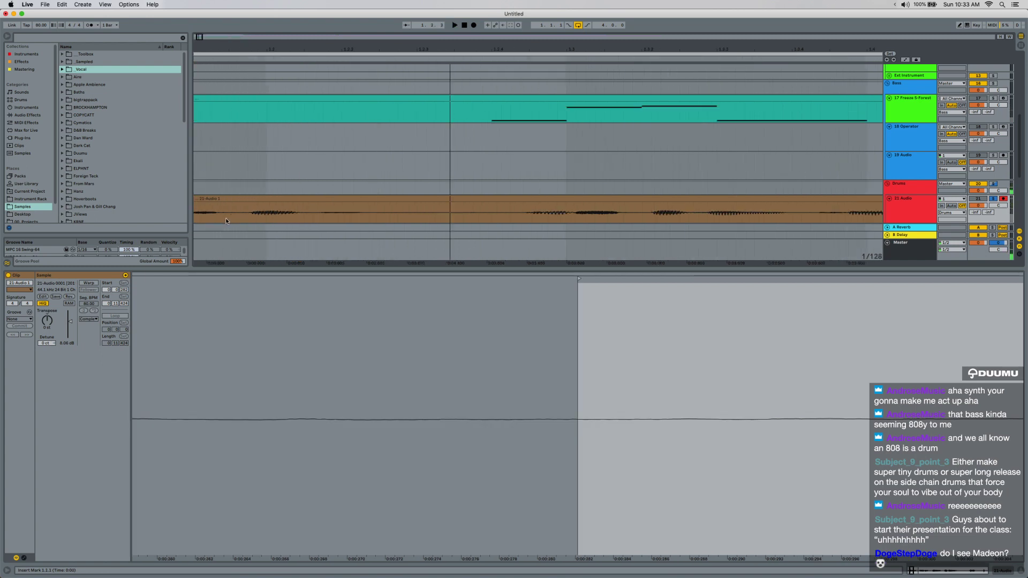
left_click(246, 218)
key("space")
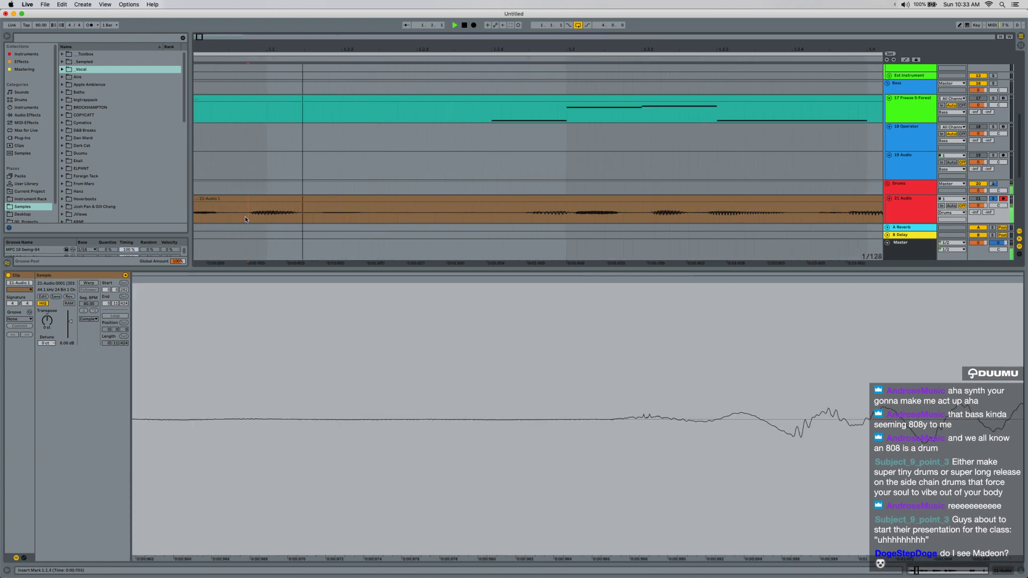
key("space")
key("super+e")
Cut the short hit after the split, paste it at 1.1.1 on the next drum track, and delete the fragment left before it.
scroll(249, 218, "down", 6)
scroll(244, 219, "up", 2)
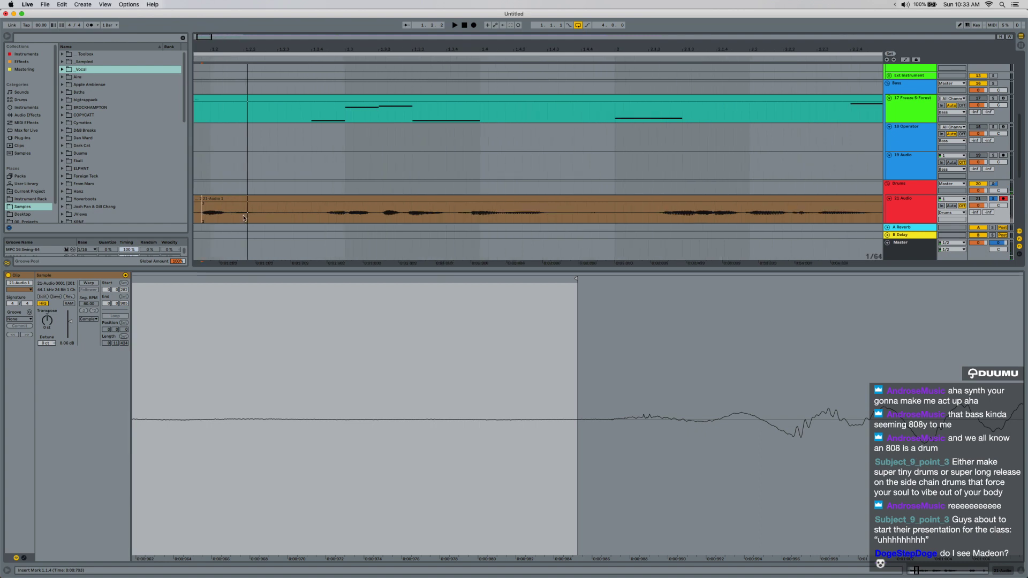
left_click(261, 216, "shift")
key("Delete")
scroll(265, 213, "down", 5)
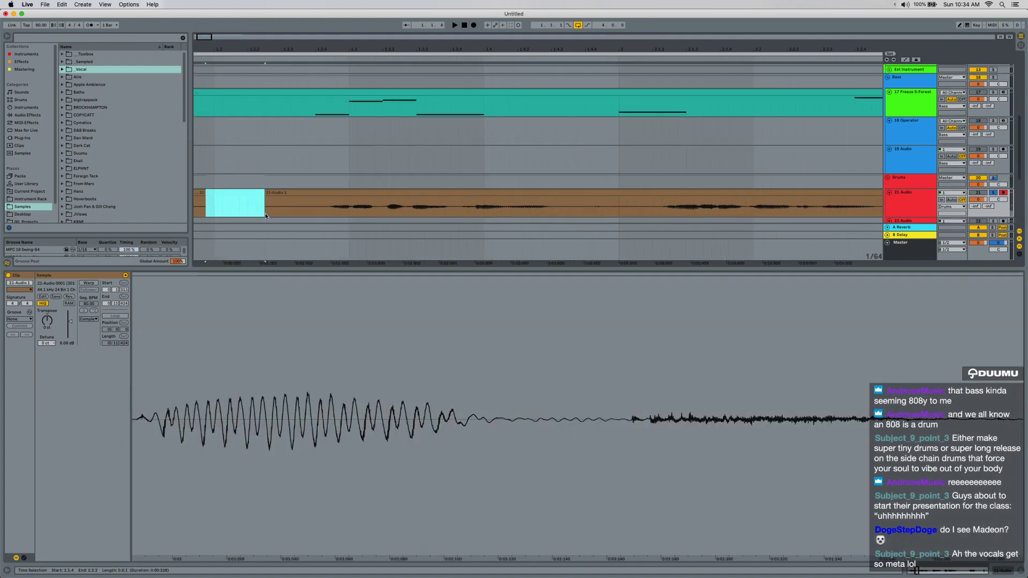
key("Delete")
key("Down")
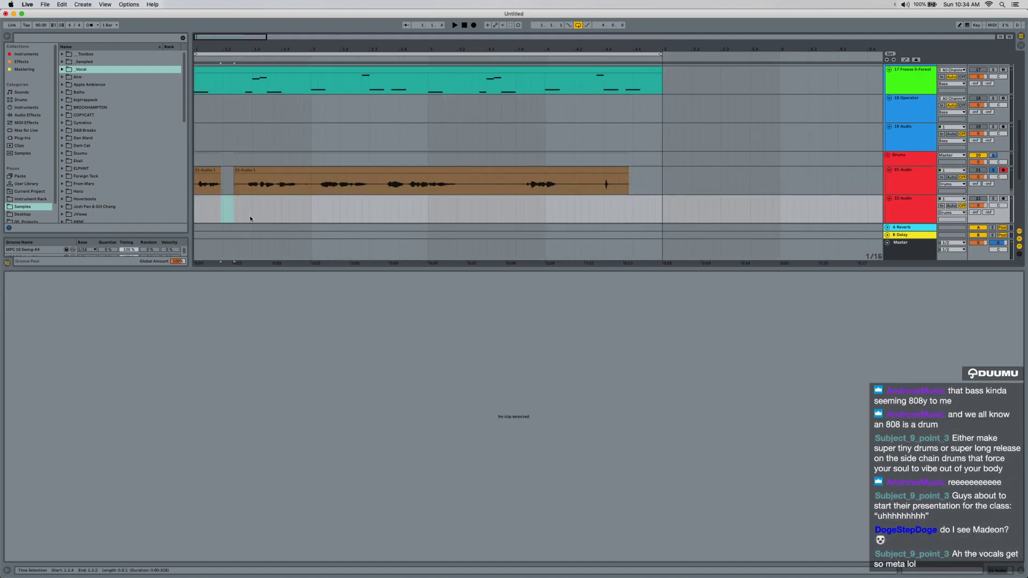
key("super+v")
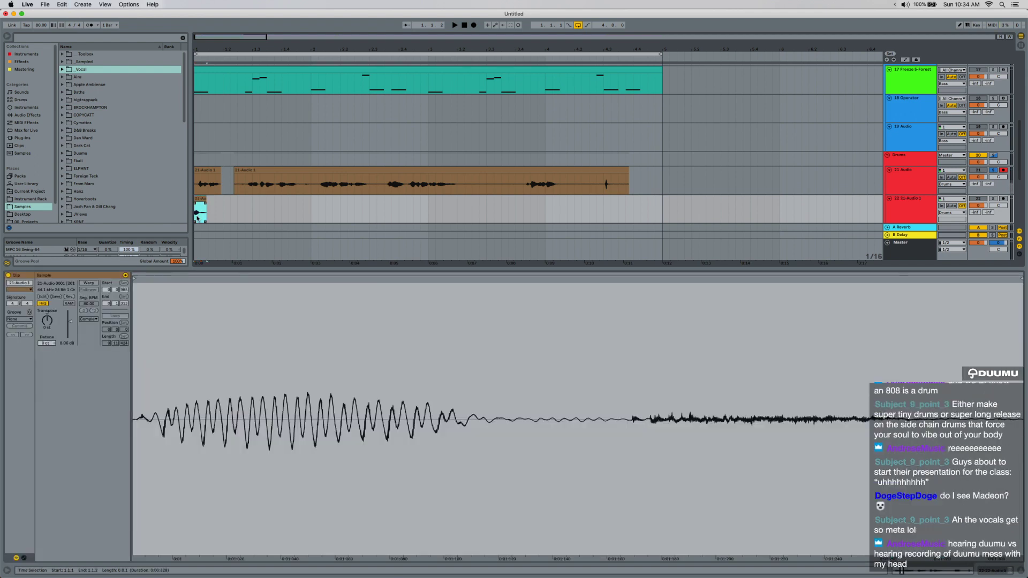
left_click(215, 170)
key("Delete")
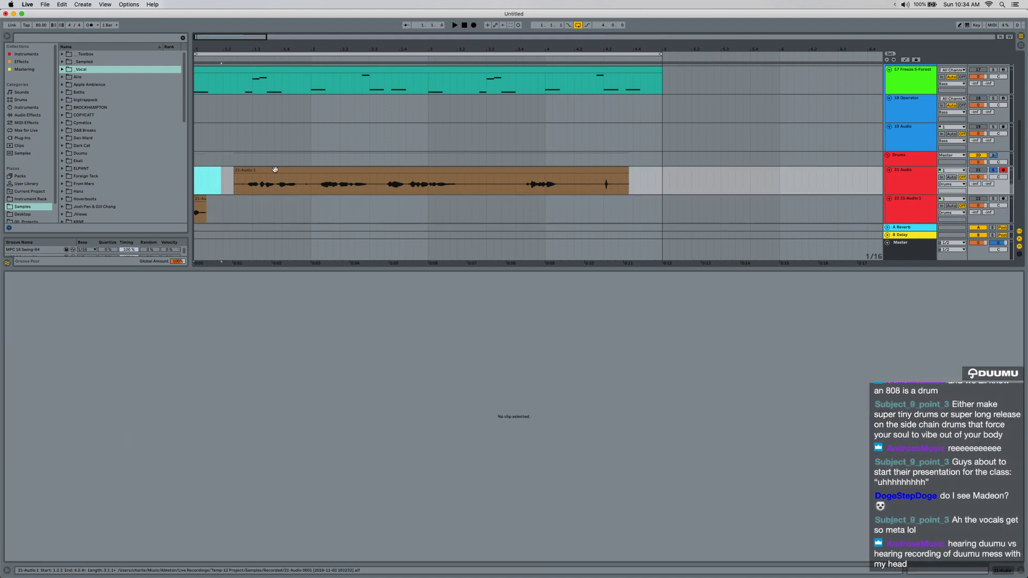
Audition the short percussive hit near the end of the vocal take, separate it at 4.3.1 and cut it out.
left_click(276, 170)
scroll(606, 191, "up", 5)
scroll(606, 192, "up", 2)
left_click(611, 190)
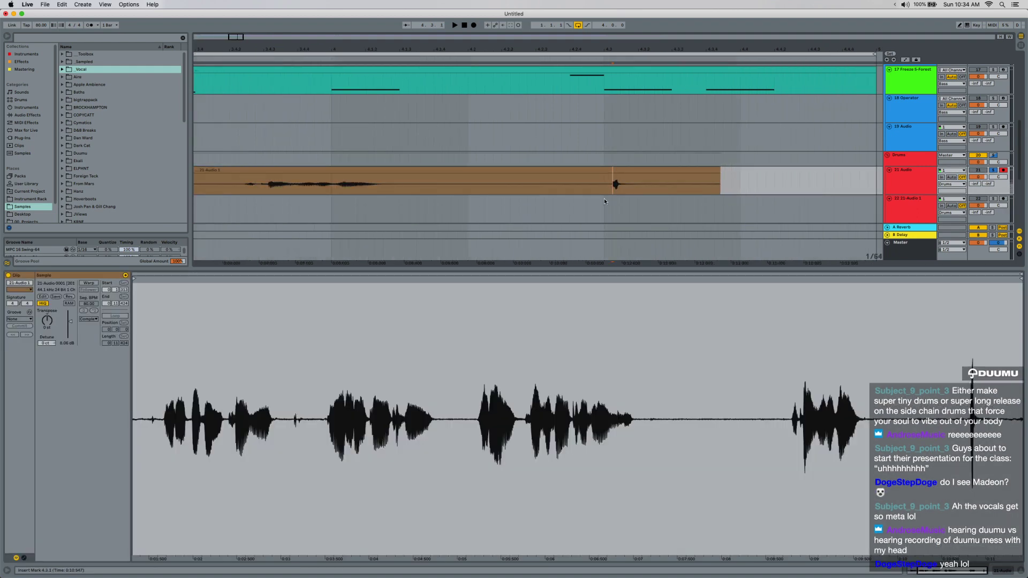
key("space")
key("space")
key("space")
key("space")
left_click(697, 186, "shift")
key("super+e")
key("super+x")
Paste the cut hit on the same track in bar 5 and delete the take's leftover end from 4.1.3.
scroll(568, 186, "down", 7)
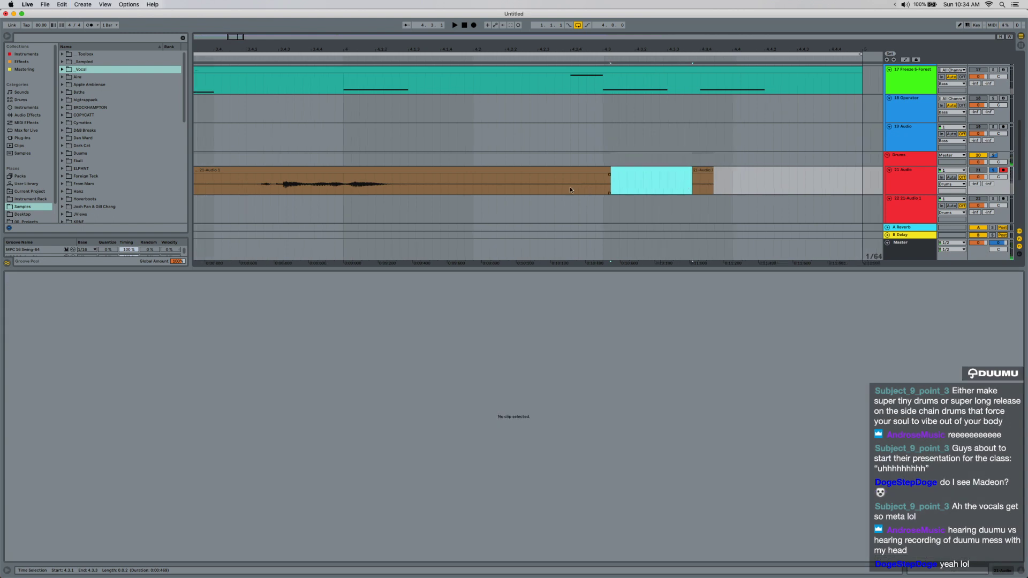
scroll(278, 180, "up", 2)
scroll(250, 180, "down", 5)
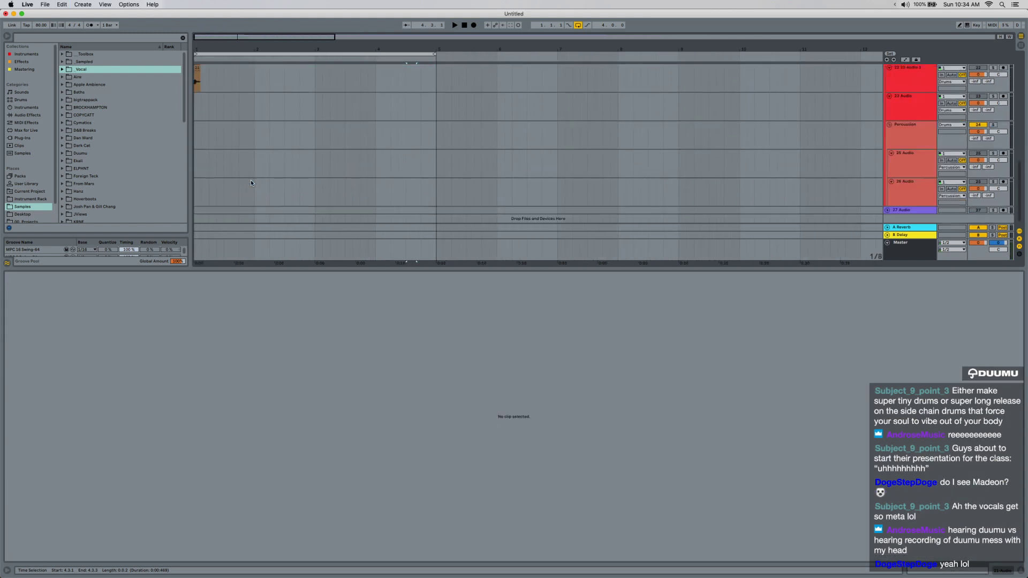
scroll(250, 180, "up", 6)
left_click(466, 214)
key("super+v")
scroll(467, 214, "down", 3)
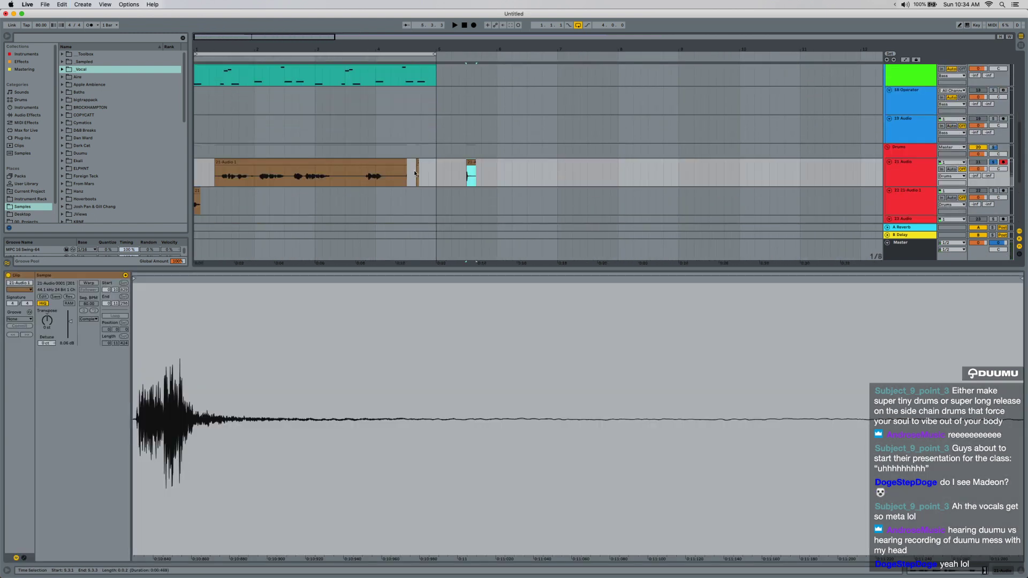
left_click_drag(428, 175, 385, 174)
key("Delete")
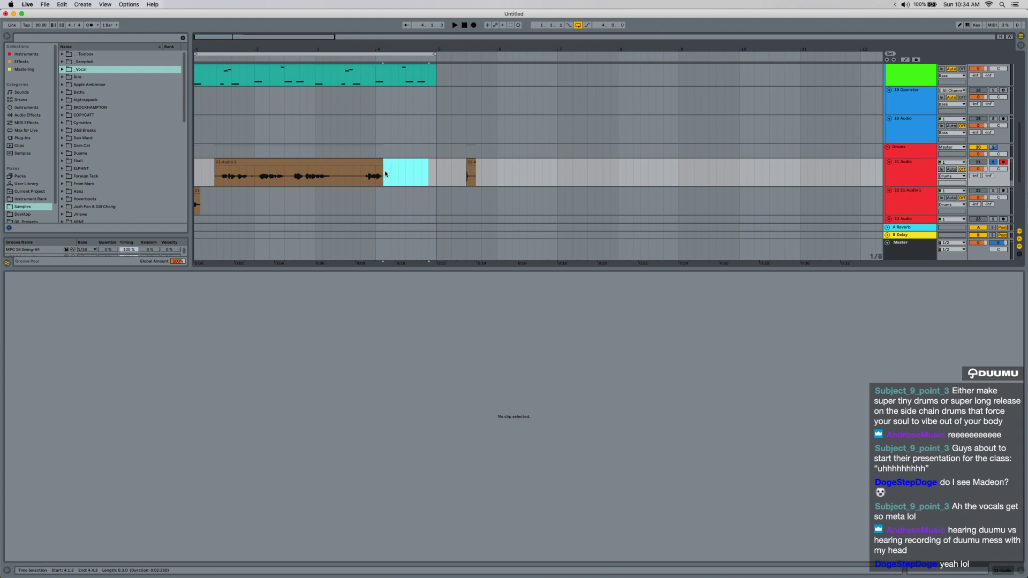
Transpose the remaining vocal clip down to -2 st and listen to it from 2.1.3.
left_click(378, 173)
left_click_drag(49, 329, 48, 323)
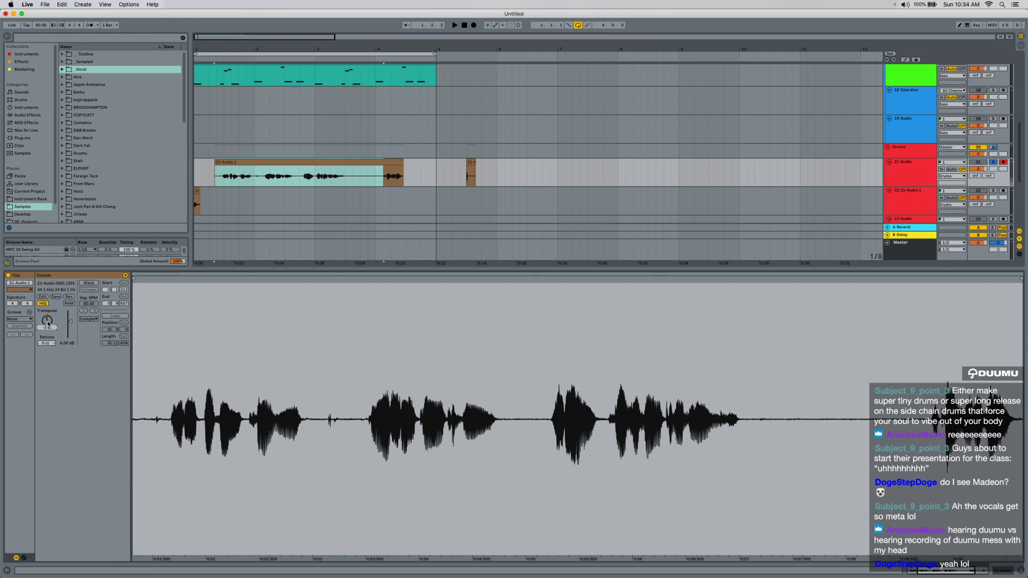
left_click(262, 182)
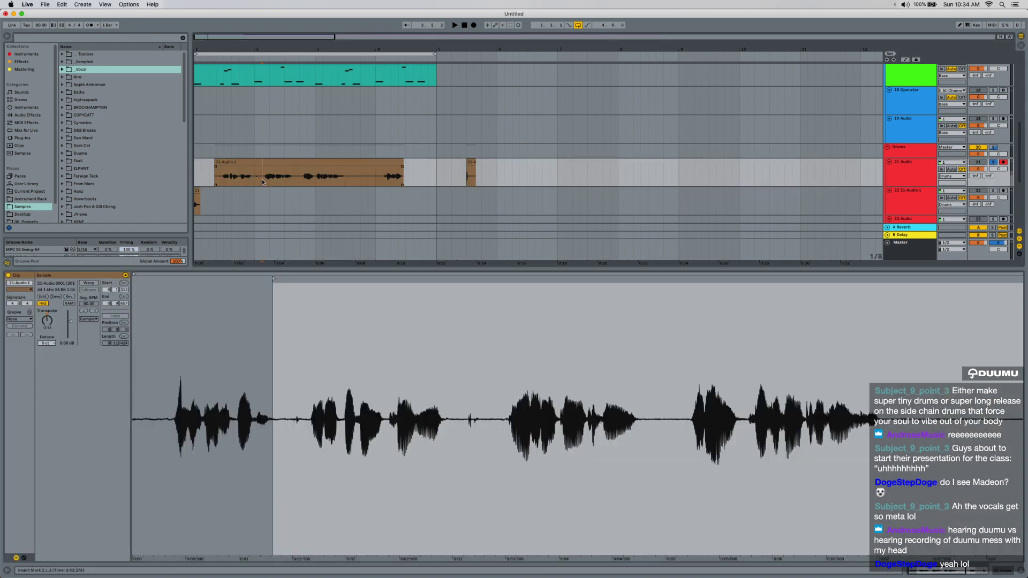
key("space")
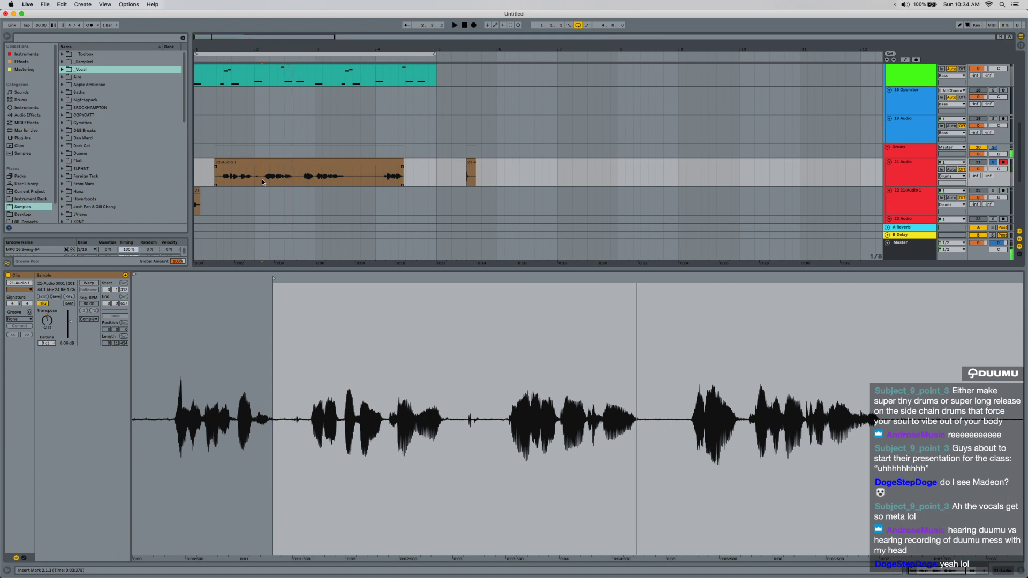
scroll(283, 189, "up", 6)
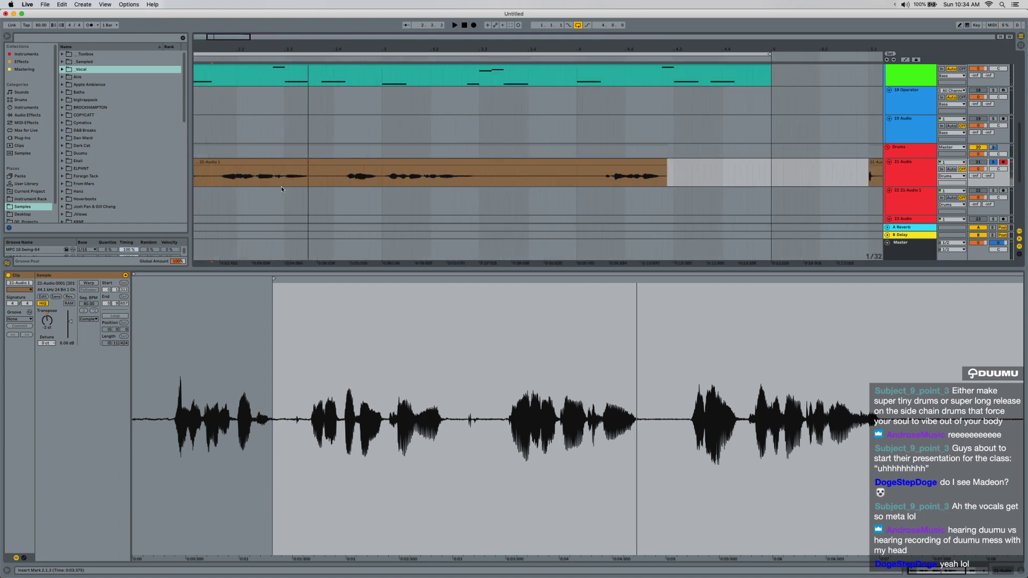
scroll(281, 186, "left", 4)
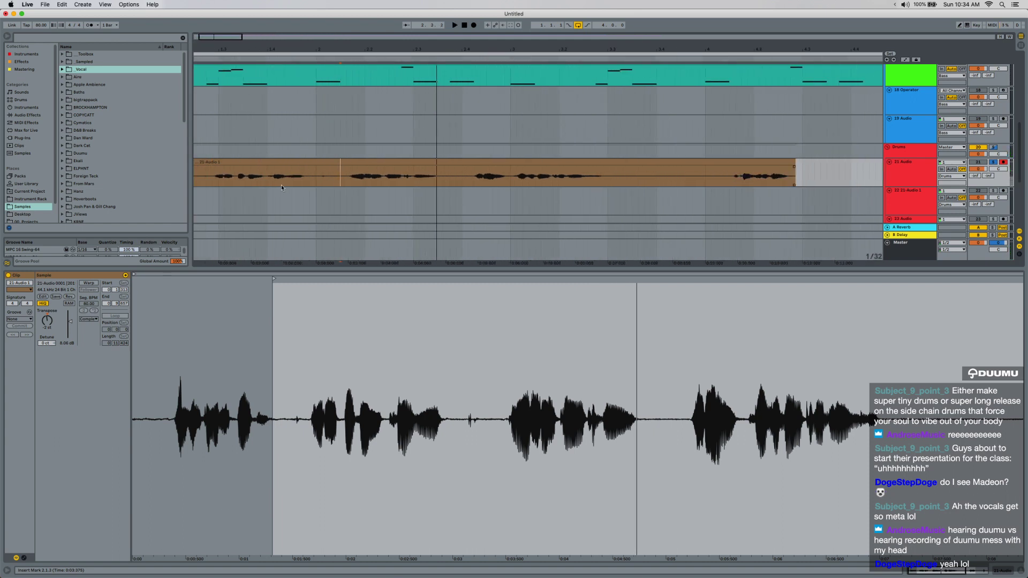
scroll(392, 184, "left", 3)
scroll(392, 182, "down", 1)
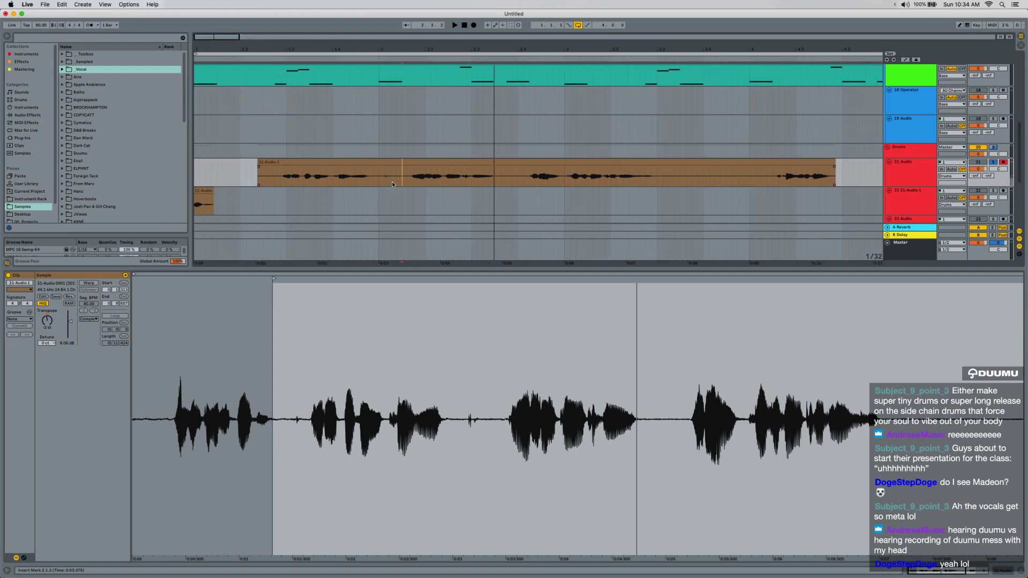
Audition the vocal take in short bursts around 2.2.1 to locate a sound usable as a tiny drum hit.
left_click(385, 181)
key("space")
key("space")
scroll(460, 185, "up", 2)
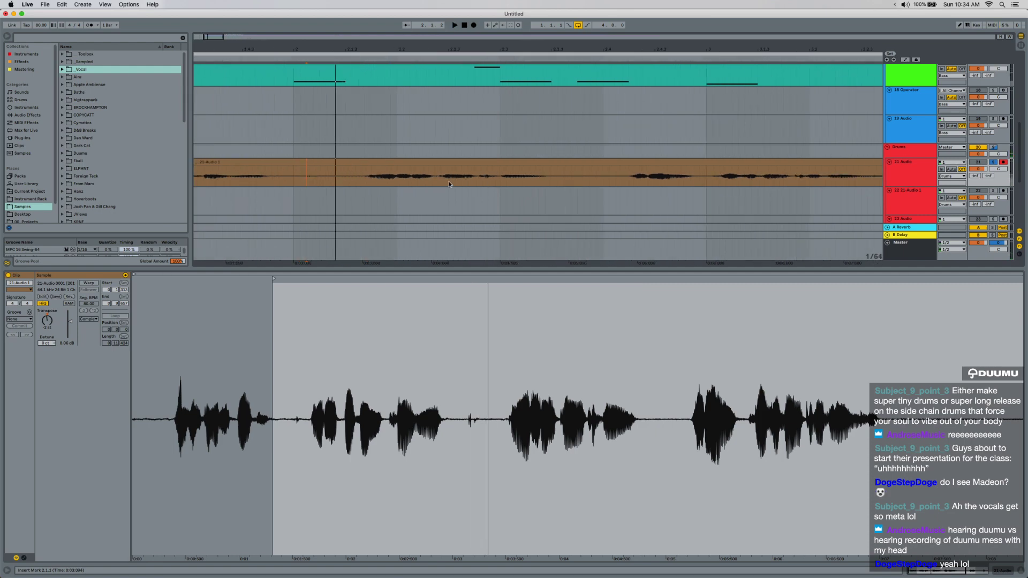
left_click(479, 181)
key("space")
key("space")
left_click(468, 182)
key("space")
key("space")
left_click(396, 180)
key("space")
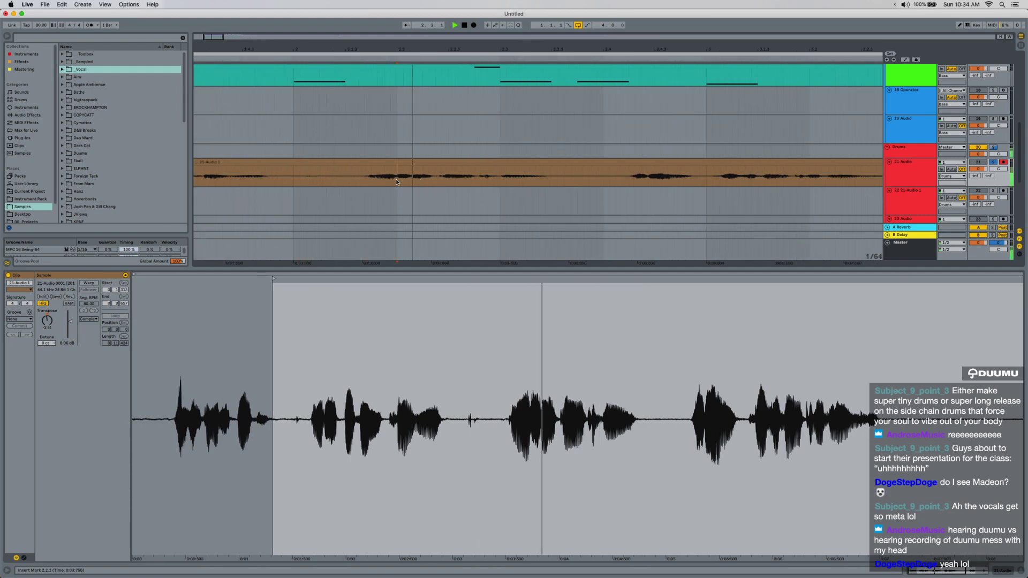
key("space")
key("space")
key("space")
key("space")
key("space")
Cut a tiny slice of the vocal take at 2.2.1 and paste it at 1.3.1 on the next drum track.
left_click_drag(396, 180, 401, 180)
key("Delete")
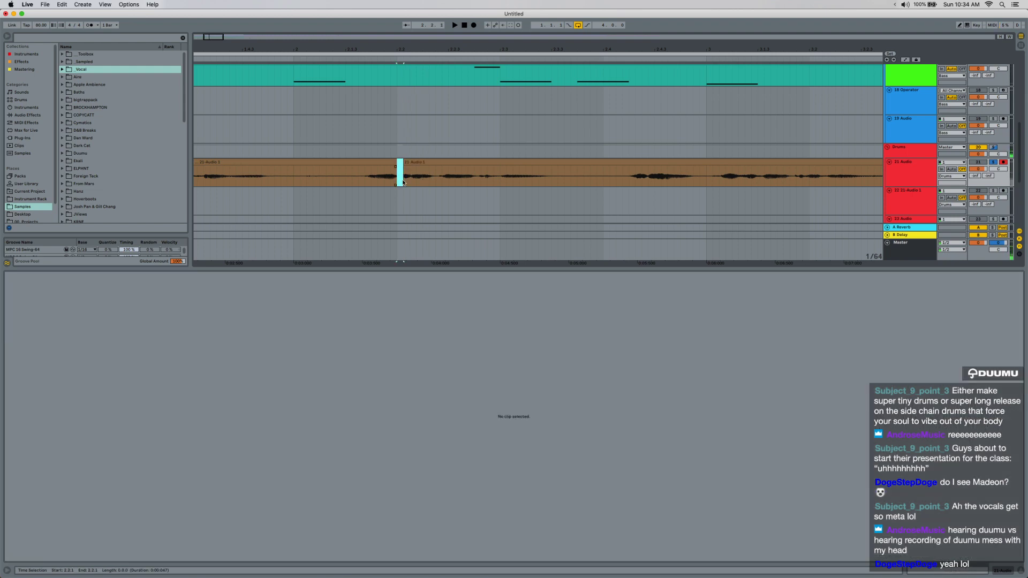
scroll(398, 179, "down", 5)
left_click(223, 205)
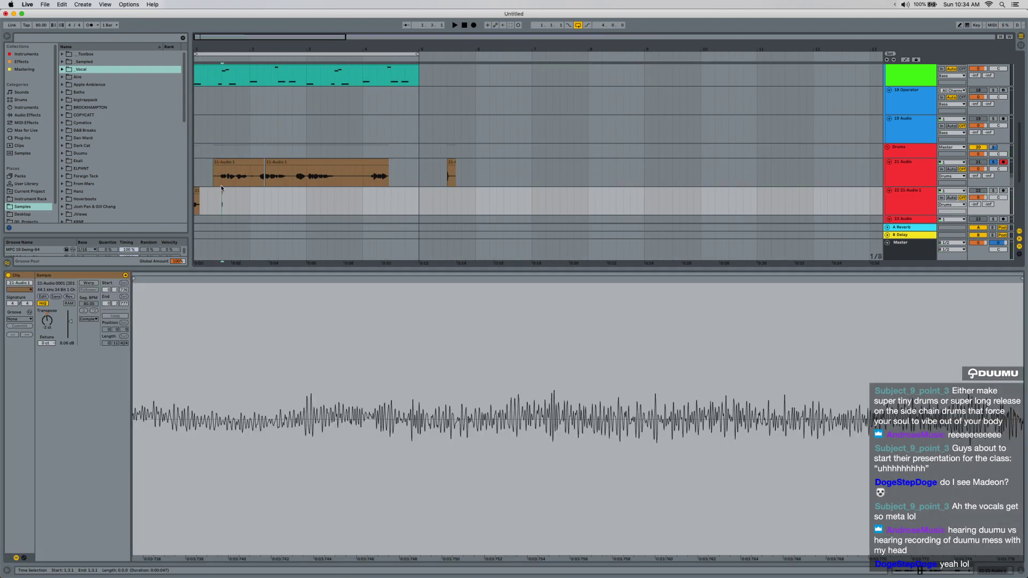
Extend the second vocal clip's start back over the first piece and move the restored take to 52.1.1 on the same track.
left_click_drag(208, 176, 405, 174)
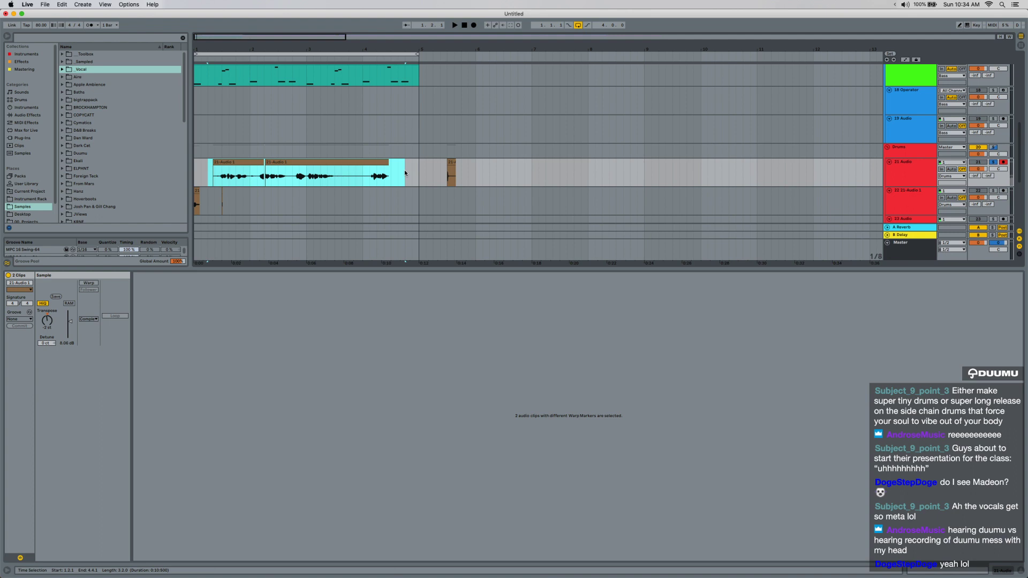
left_click(268, 163)
left_click_drag(268, 163, 121, 156)
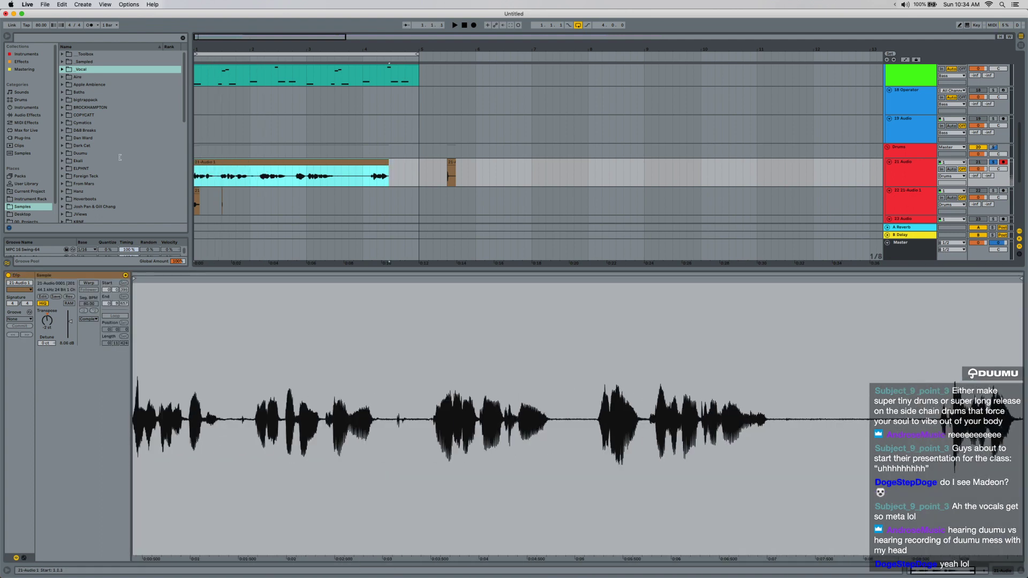
key("Delete")
key("minus")
key("minus")
left_click(740, 165)
key("super+v")
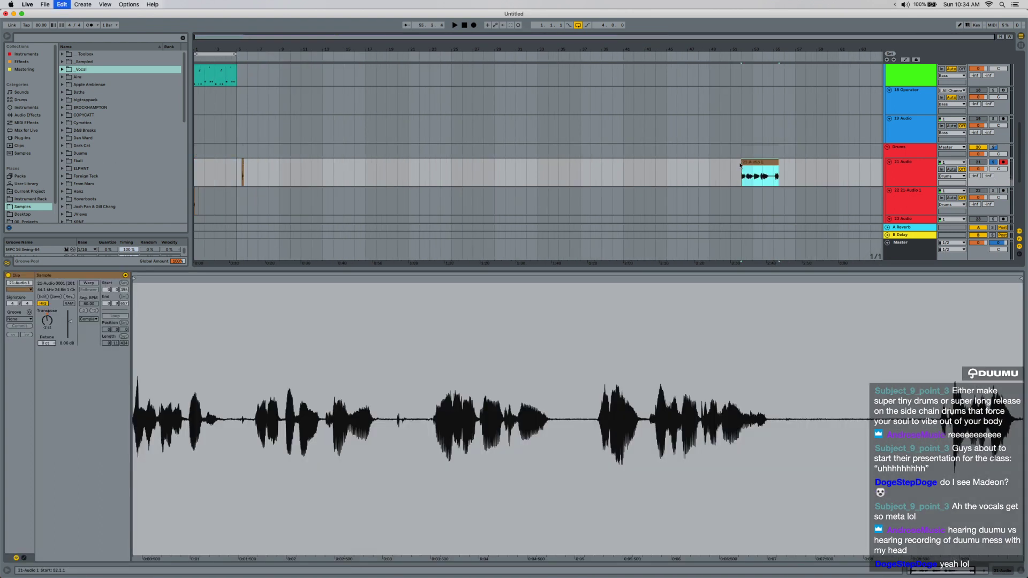
Move the tiny vocal slice from the drum track to 1.3.1 on the first track of the Percussion group.
scroll(219, 163, "up", 8)
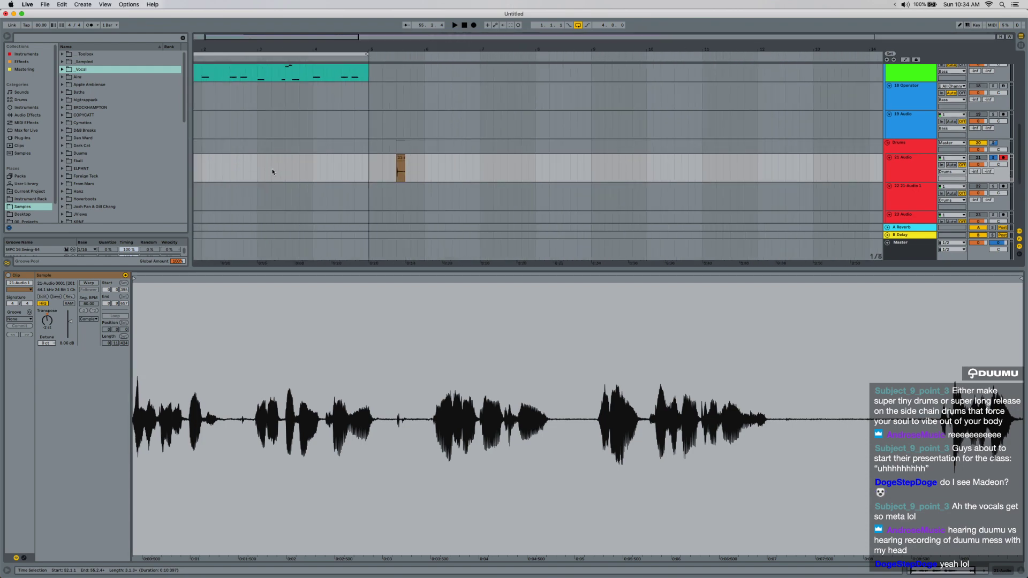
scroll(298, 167, "down", 3)
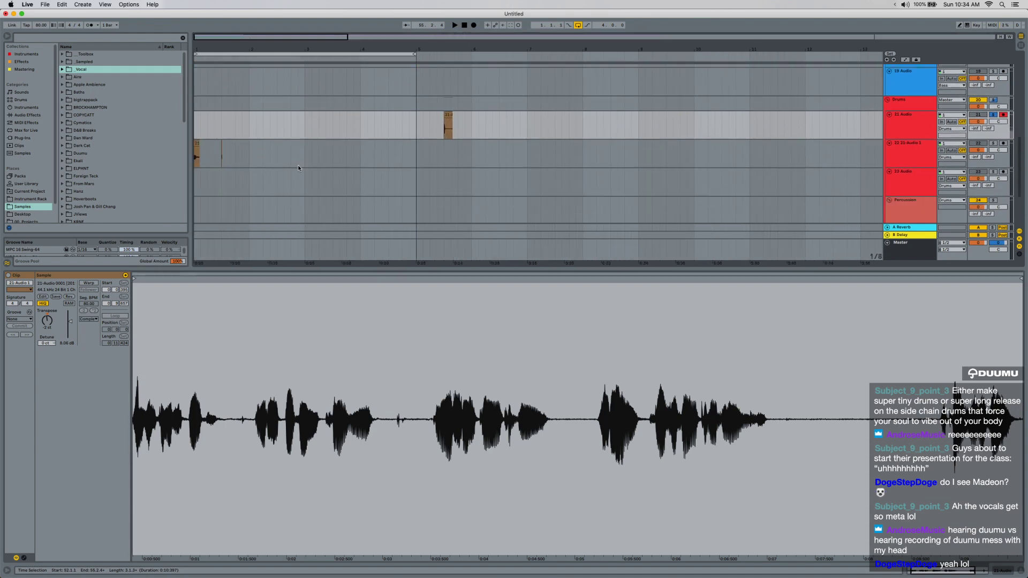
left_click_drag(216, 152, 242, 153)
scroll(217, 181, "down", 3)
left_click(214, 154)
key("super+v")
Cut the percussive hit from bar 5 and paste it into bar 1 on the third drum track.
scroll(258, 161, "up", 8)
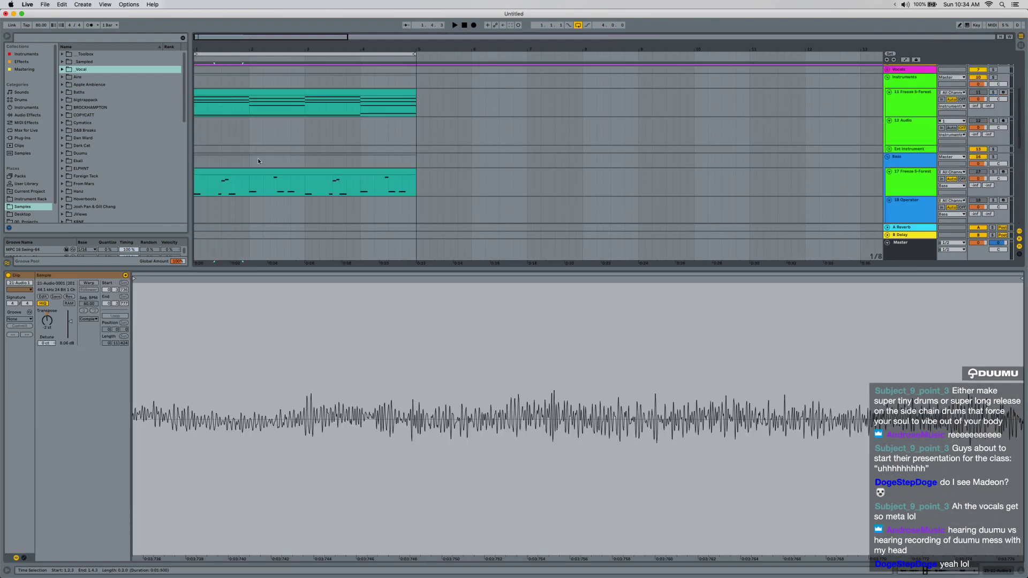
scroll(413, 199, "down", 4)
left_click_drag(430, 169, 484, 163)
key("super+x")
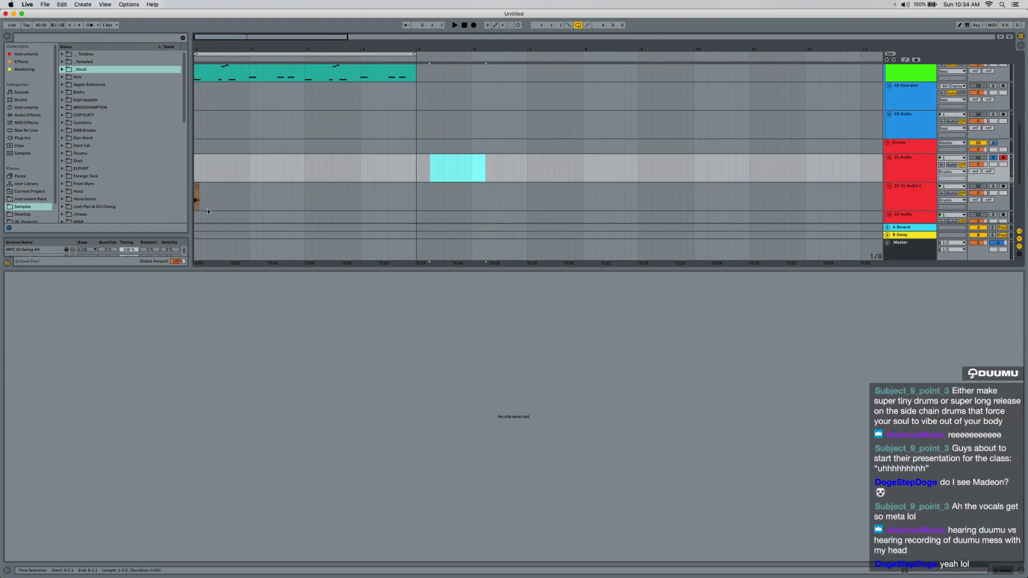
scroll(207, 208, "down", 3)
left_click(222, 187)
key("super+v")
Unsolo the 21 Audio track and move the percussive hit to 1.2.1 on its track.
key("plus")
key("plus")
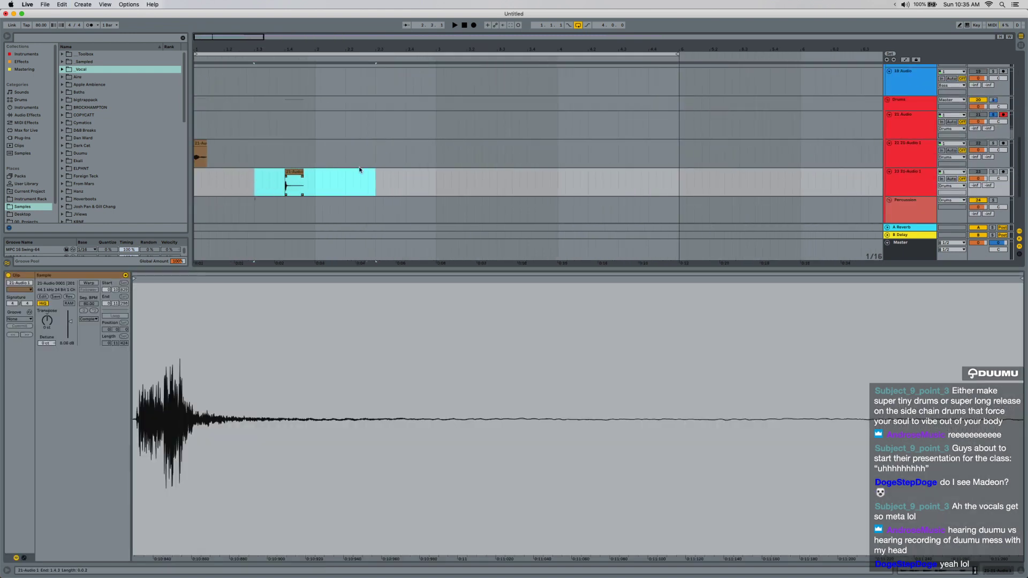
left_click(994, 116)
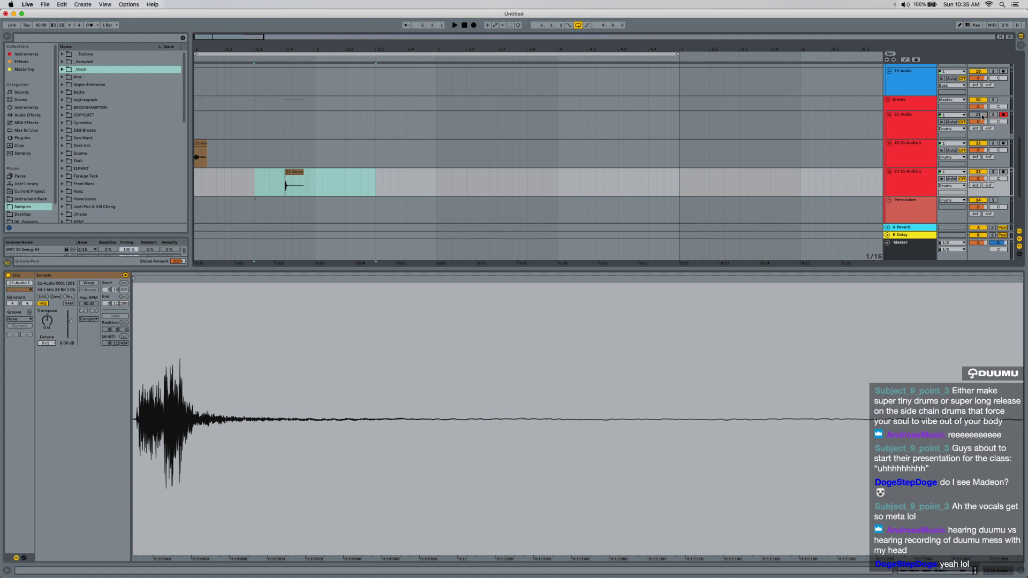
left_click(295, 173)
left_click(282, 186)
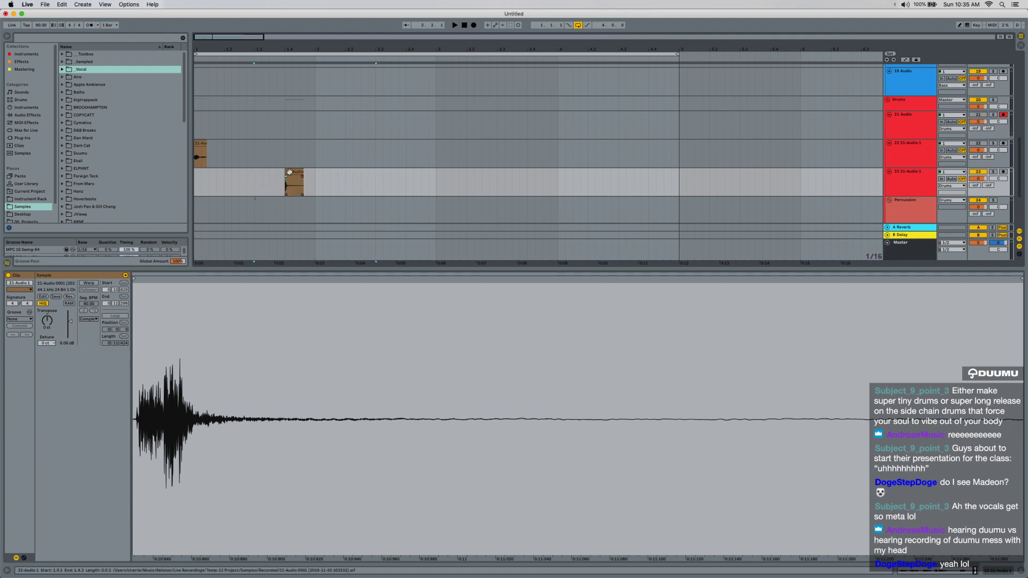
left_click_drag(294, 172, 232, 181)
Play the arrangement from 1.1.1 to hear the moved hit together with the first drum hit.
left_click(194, 191)
key("space")
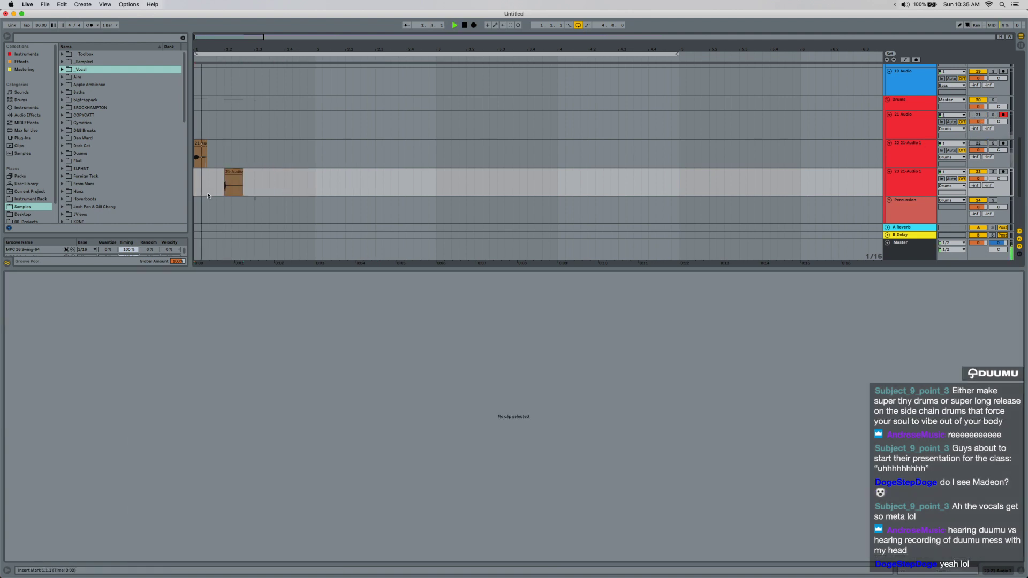
left_click(299, 187, "shift")
left_click_drag(300, 187, 271, 187)
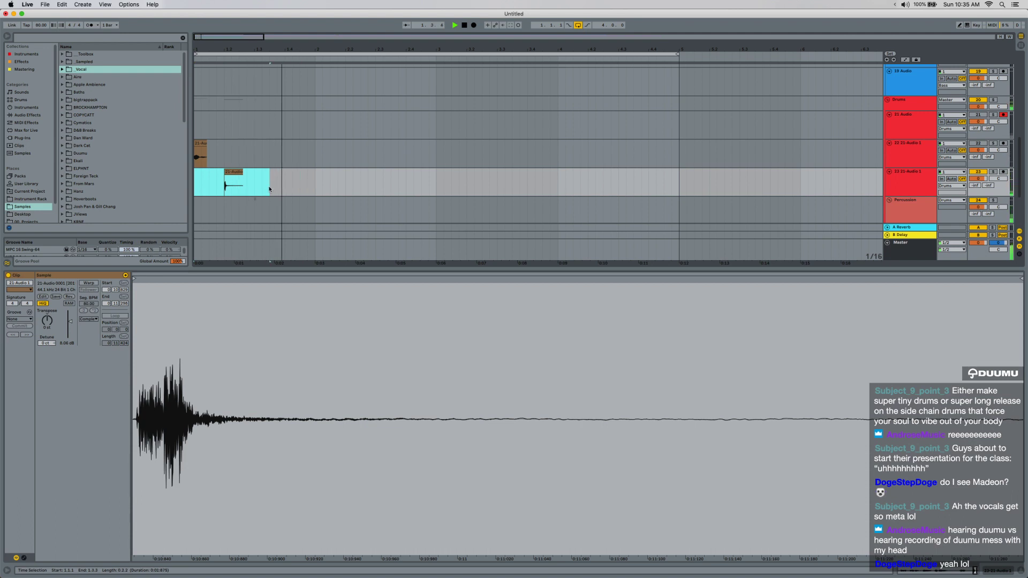
left_click(247, 187)
key("space")
Deactivate the tiny vocal slice at 1.3.1 on the percussion track and collapse the clip detail view.
key("plus")
key("plus")
key("plus")
scroll(348, 161, "down", 3)
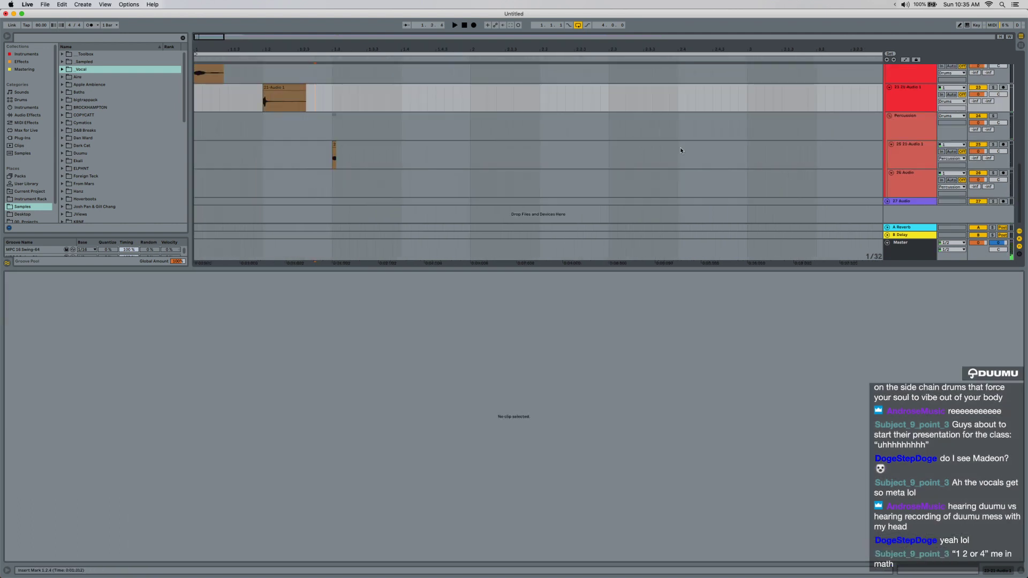
left_click_drag(462, 154, 271, 154)
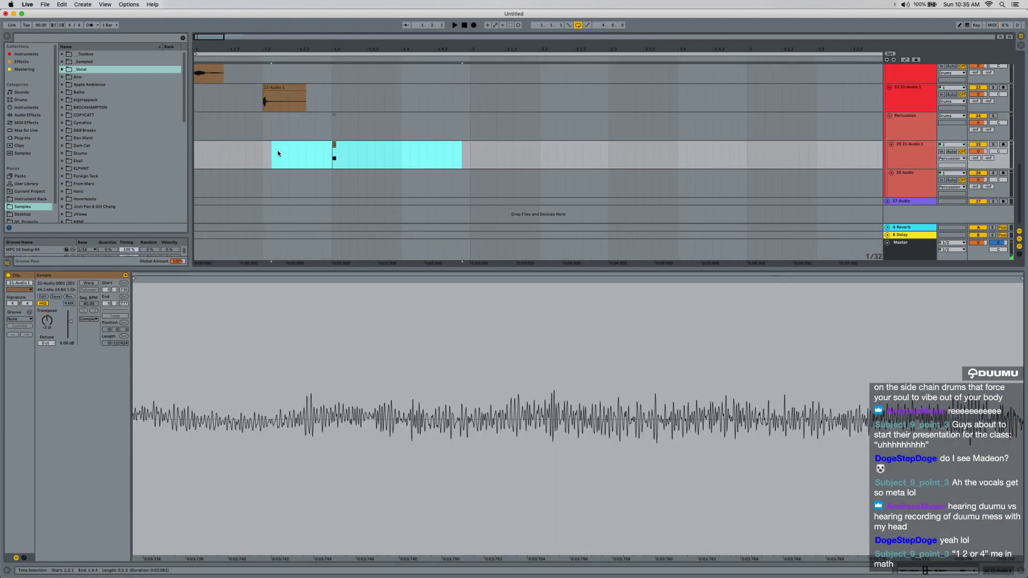
double_click(310, 274)
scroll(250, 415, "down", 2)
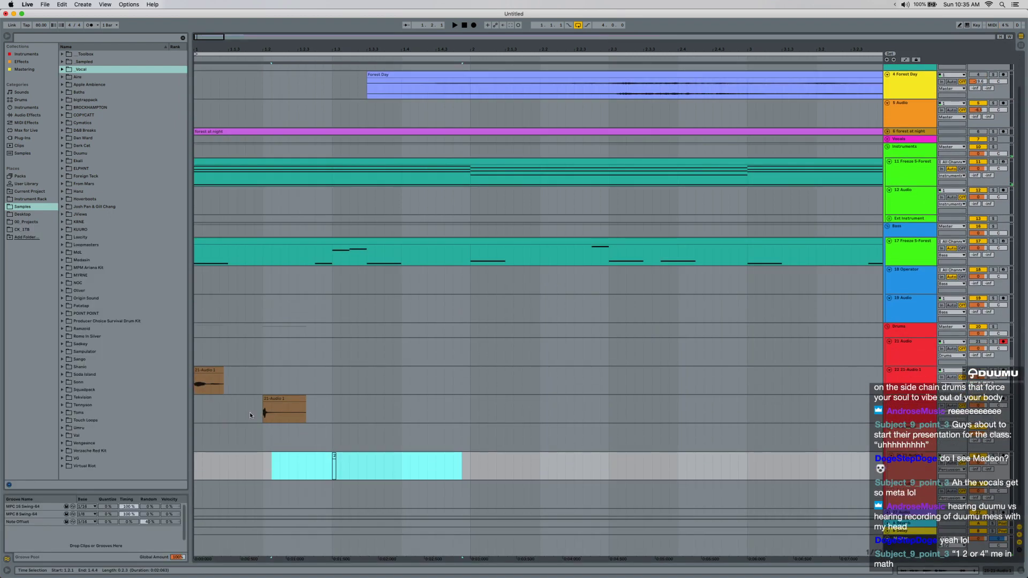
Trim the percussive hit at 1.2.1 to one sixteenth and fade out its tail.
left_click_drag(280, 414, 254, 407)
key("Delete")
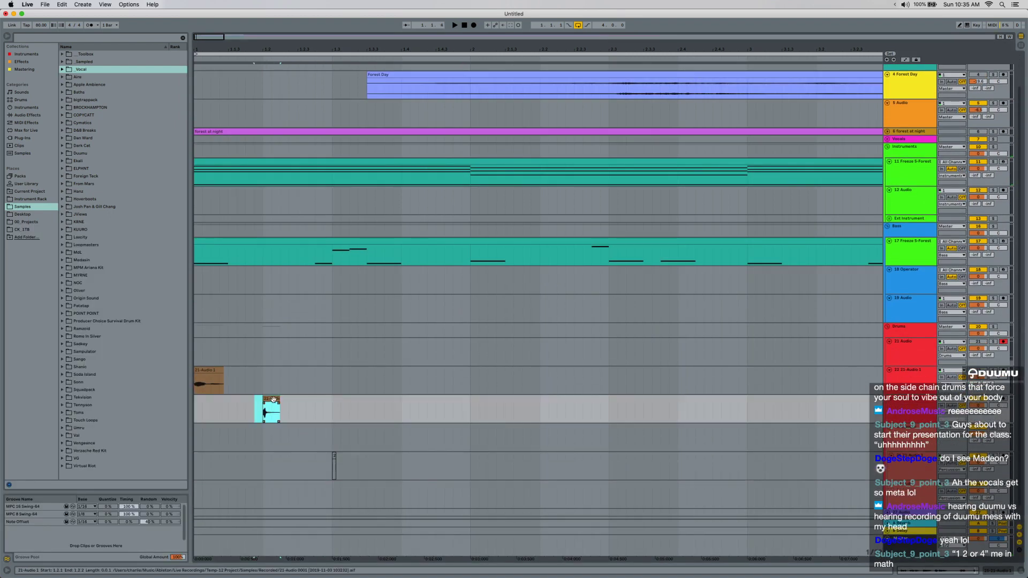
left_click(263, 405)
left_click(270, 412)
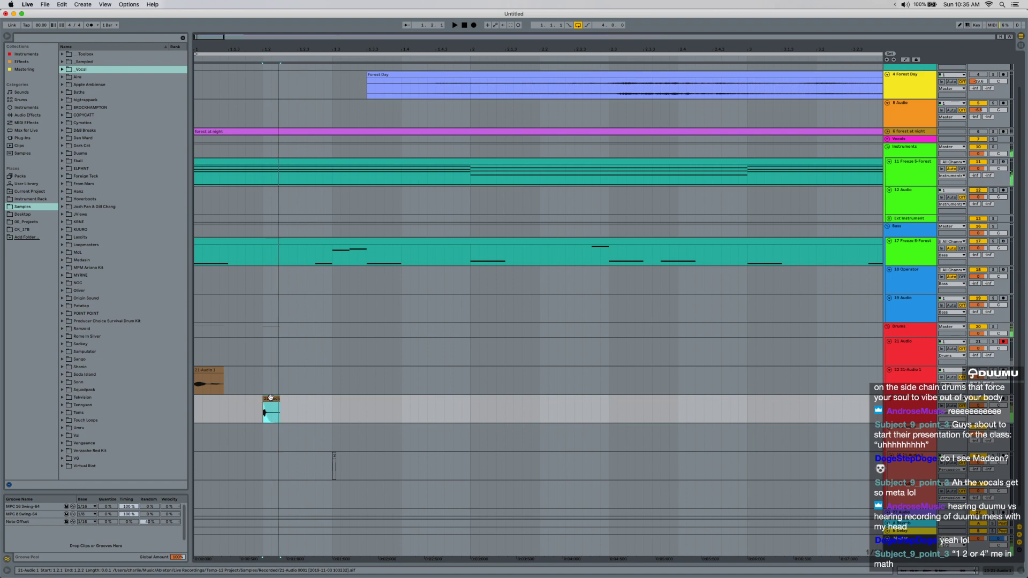
Transpose the trimmed hit at 1.2.1 to -4 st and listen to it.
double_click(269, 412)
left_click_drag(47, 320, 47, 328)
key("space")
key("space")
key("space")
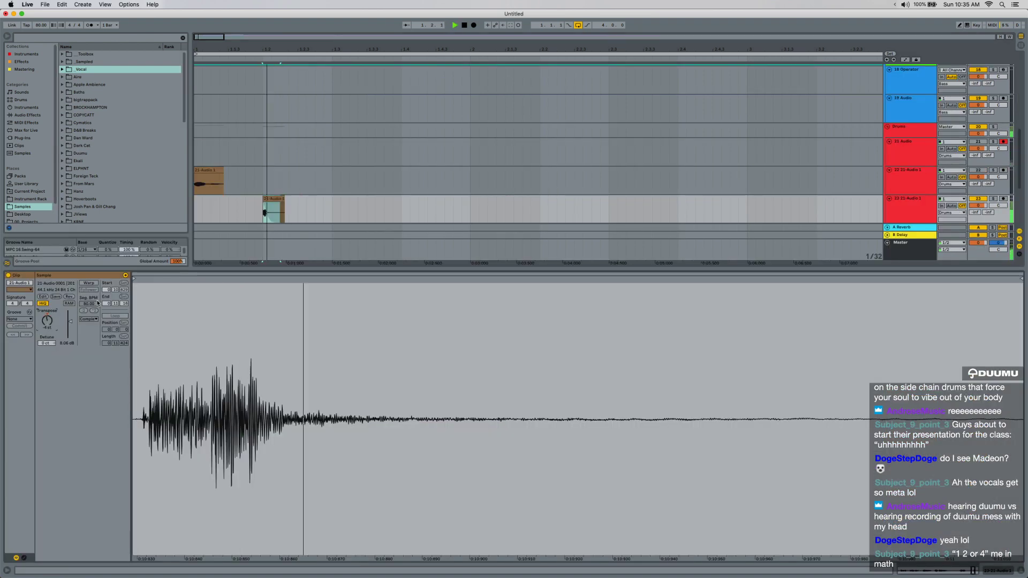
key("space")
Duplicate the two-beat section holding the hit so that it repeats through the end of bar 4.
scroll(284, 204, "down", 3)
left_click(198, 215)
key("space")
left_click_drag(197, 214, 167, 184)
key("super+d")
key("super+d")
left_click(219, 184, "shift")
key("super+d")
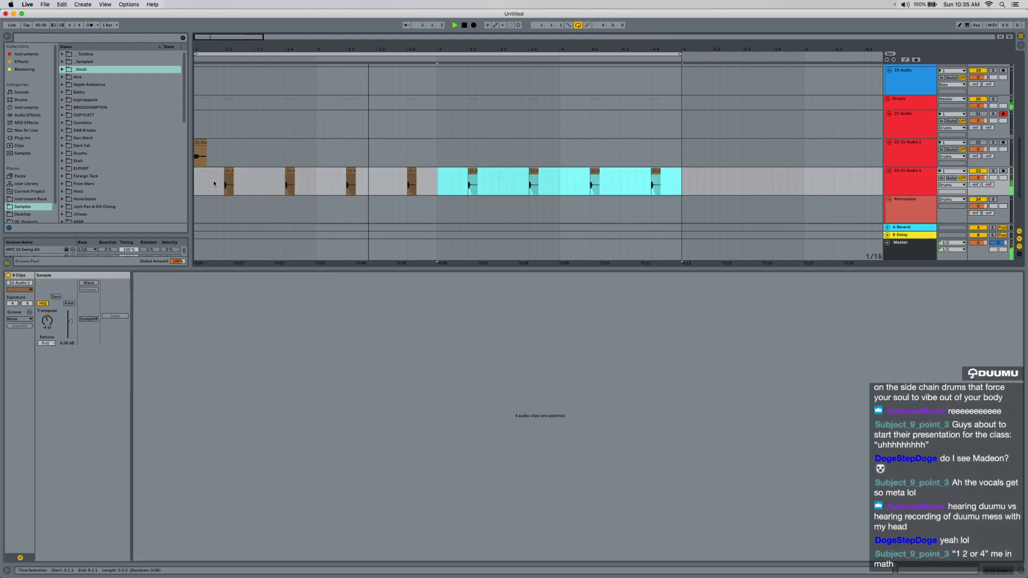
left_click(219, 184, "shift")
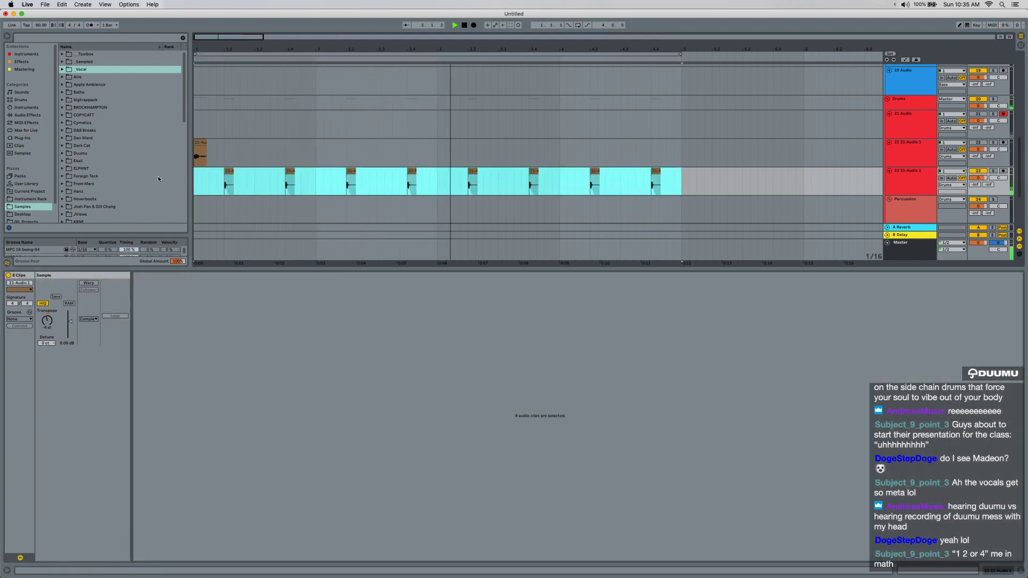
Shift the last three bass notes of bar 2 a sixteenth earlier in the MIDI clip and play them back.
scroll(428, 149, "up", 8)
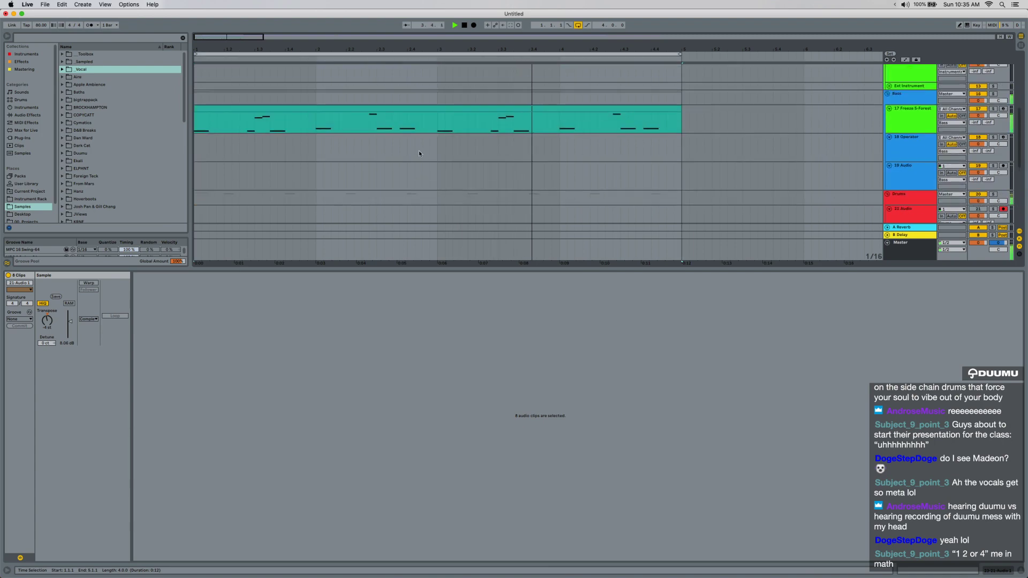
key("super+alt+l")
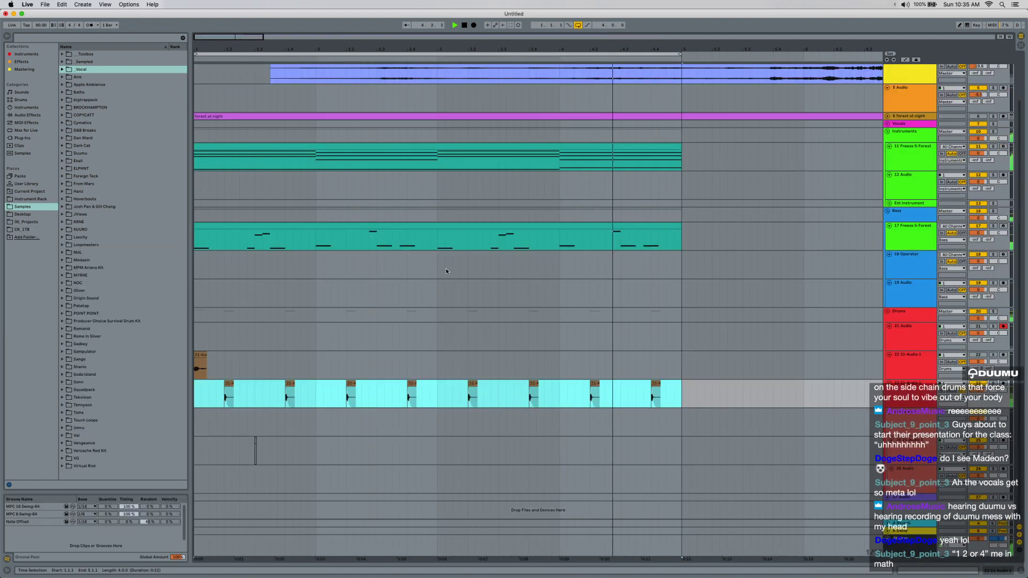
key("space")
double_click(279, 225)
key("space")
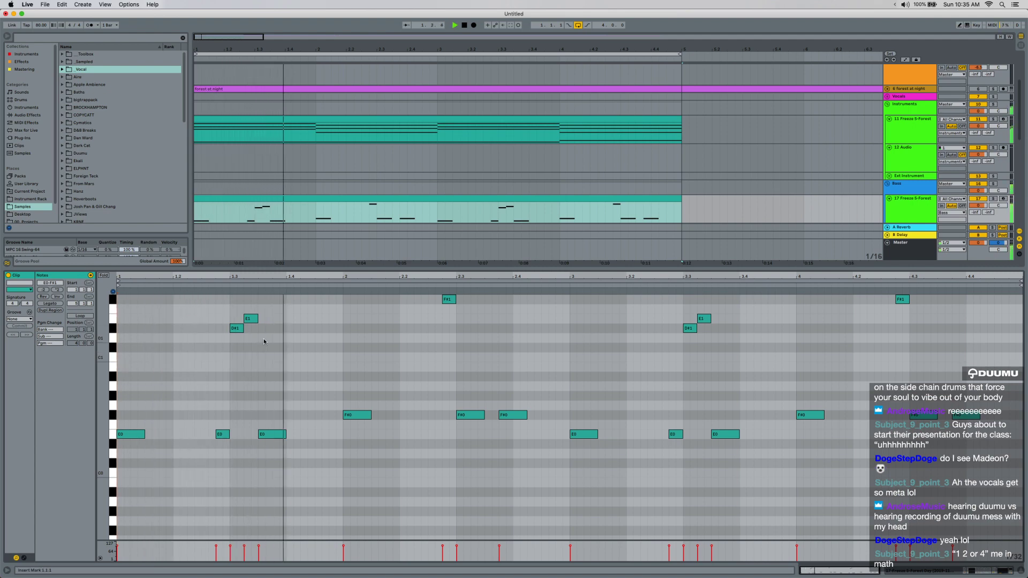
key("space")
left_click_drag(448, 303, 434, 301)
left_click_drag(469, 414, 496, 414)
left_click(394, 284)
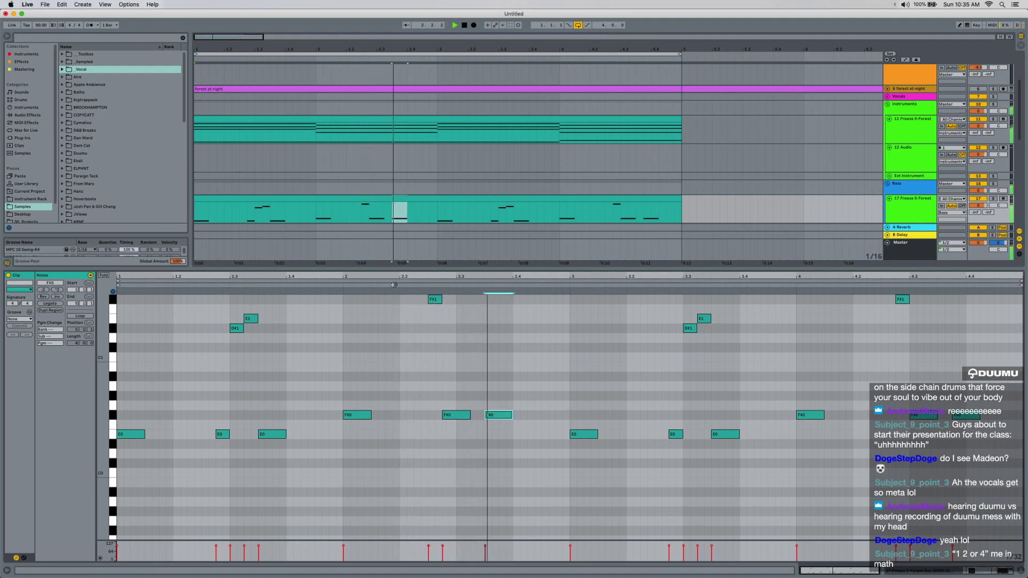
key("space")
Duplicate bars 1 and 2 of the bass clip over bars 3 and 4 and consolidate everything into one clip.
left_click(440, 217)
left_click_drag(440, 217, 195, 214)
key("super+d")
left_click(263, 197, "shift")
key("super+j")
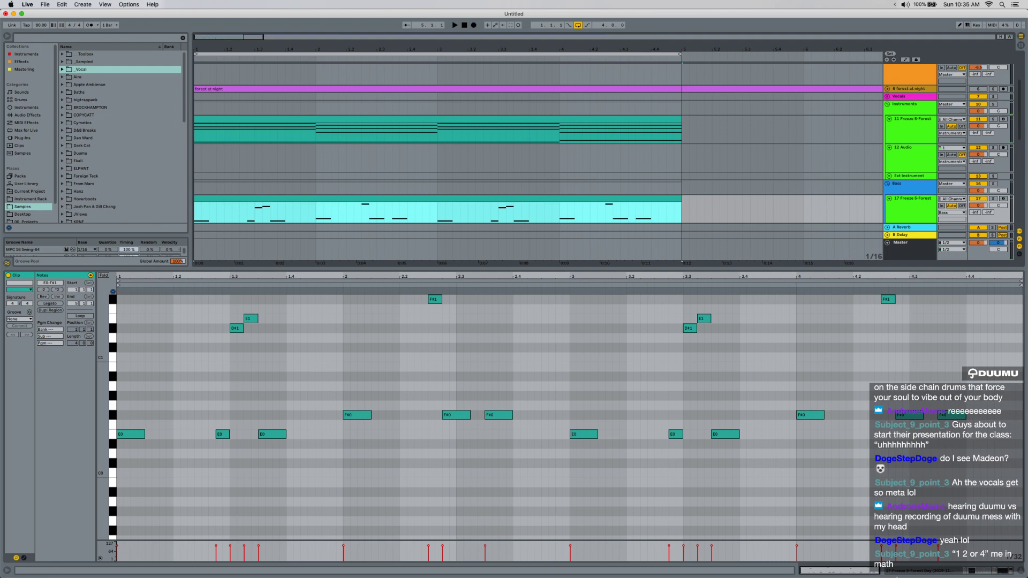
Solo the drum track 22 and play its vocal hit at 1.1.1 repeatedly.
left_click(897, 570)
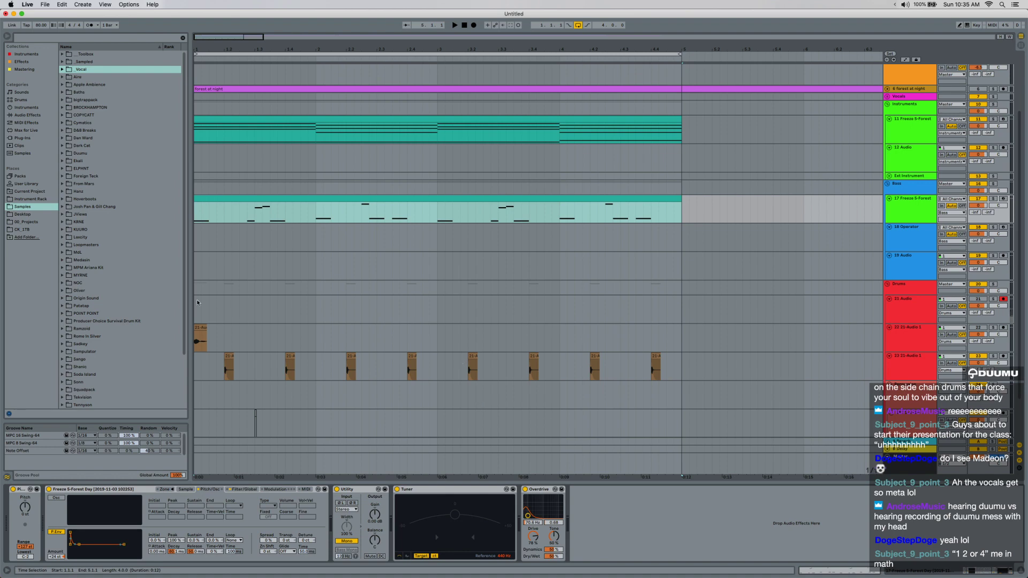
scroll(221, 316, "down", 2)
scroll(459, 264, "down", 1)
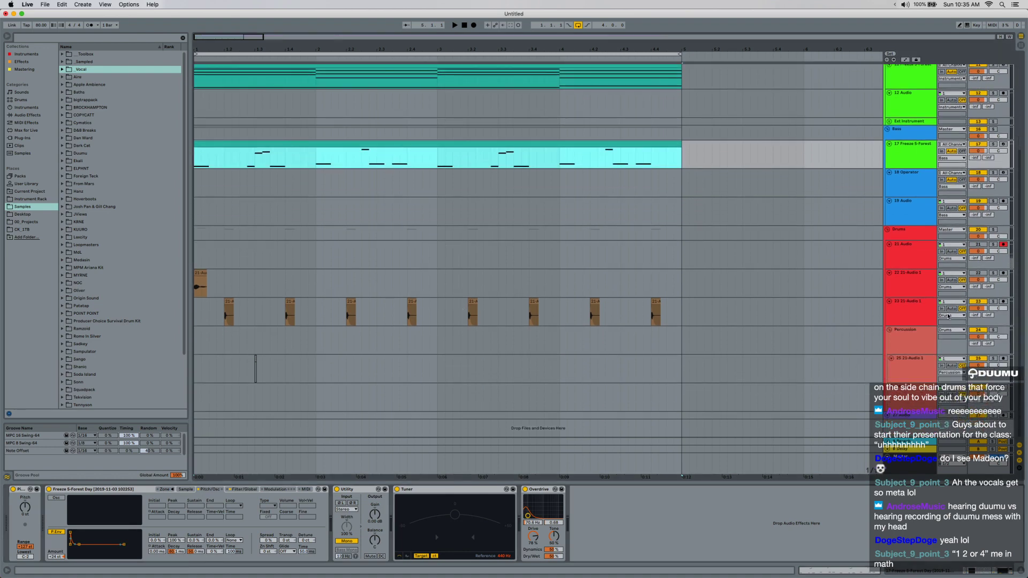
left_click(196, 273)
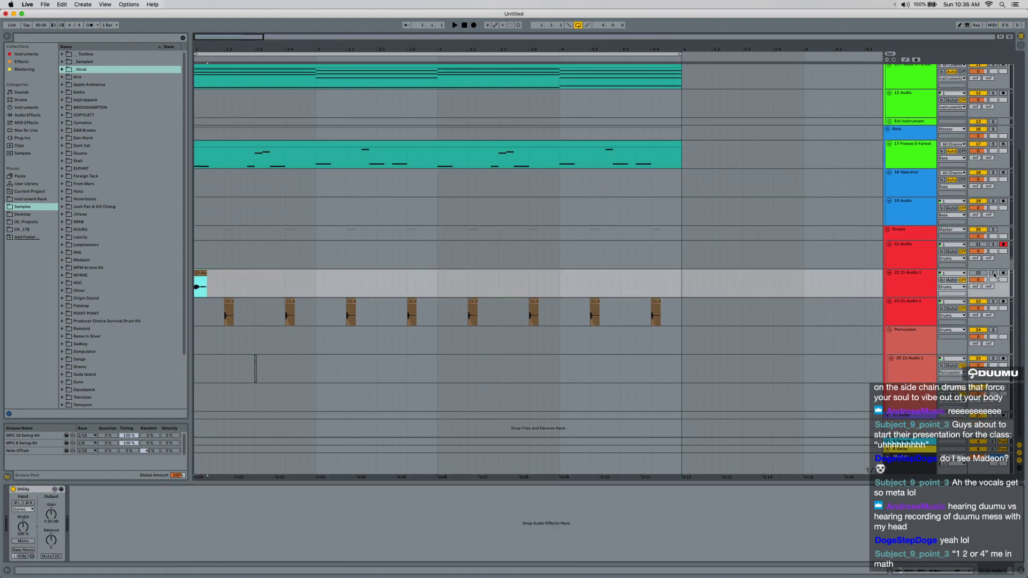
left_click(993, 274)
key("space")
key("space")
key("space")
key("space")
scroll(218, 282, "up", 5)
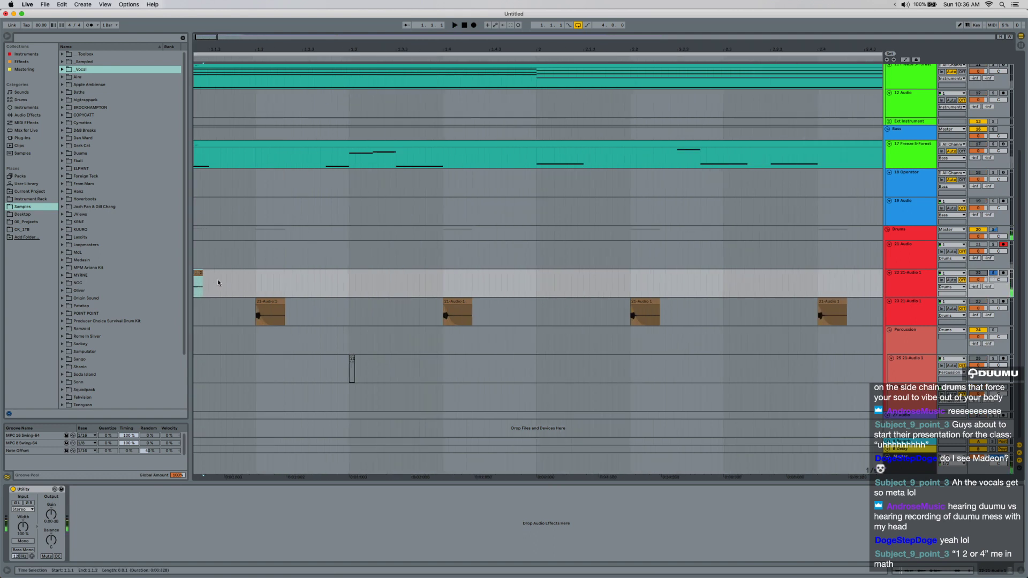
key("plus")
Insert a MIDI track with Sampler below drum track 22 and try loading the vocal hit into it.
left_click(911, 297)
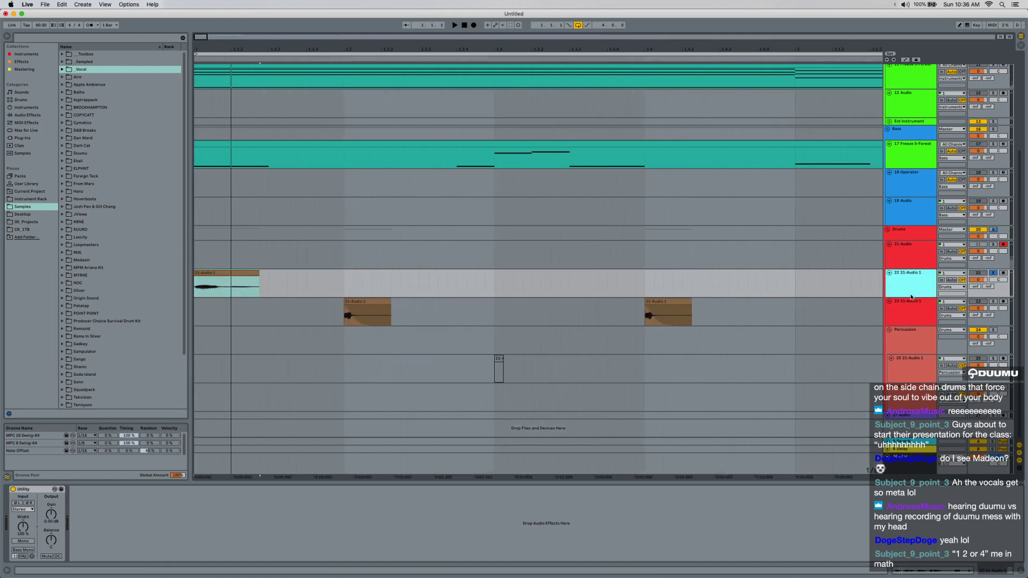
key("super+shift+t")
key("super+f")
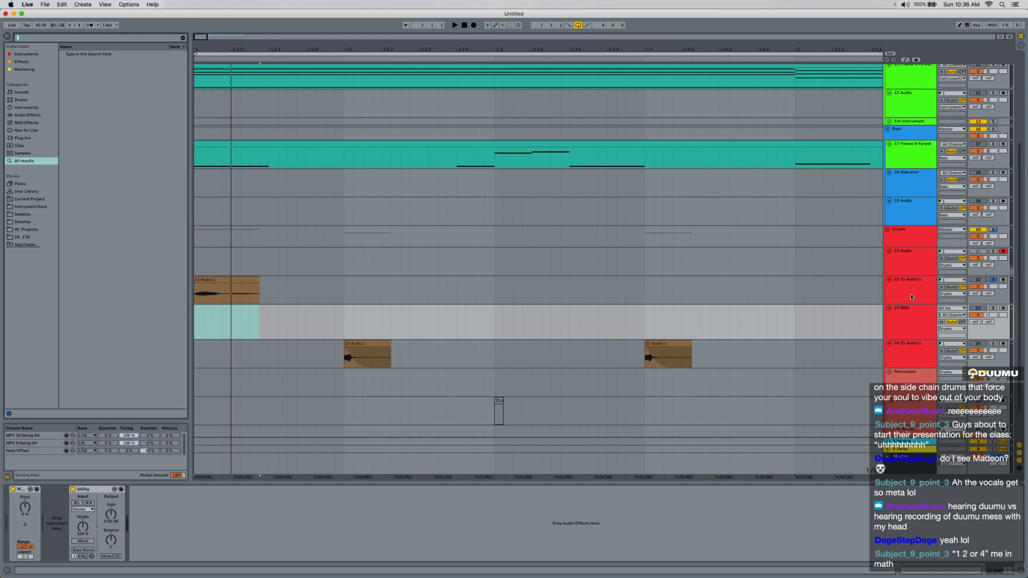
type("sampler")
key("Down")
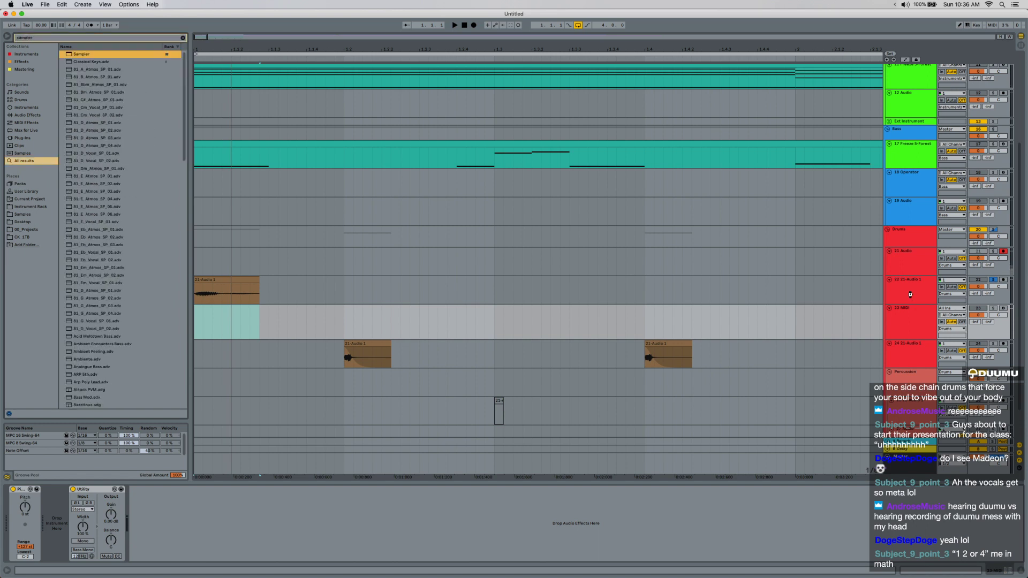
key("Return")
left_click_drag(201, 279, 218, 508)
key("super+z")
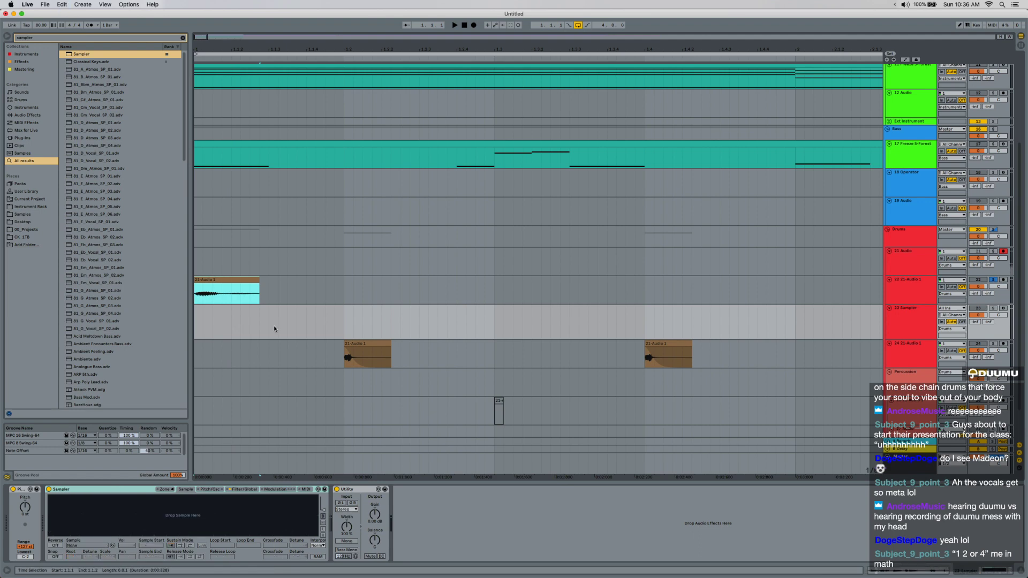
Play the vocal hit on track 22 and cut off its tail to leave only the opening part.
left_click_drag(221, 292, 290, 292)
left_click(231, 292)
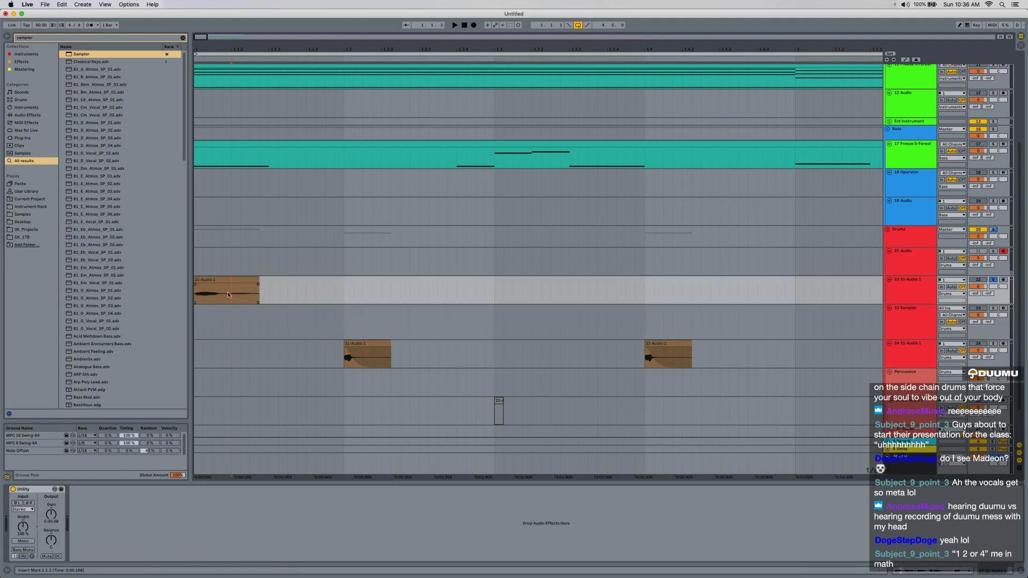
key("space")
key("space")
left_click_drag(222, 291, 306, 289)
key("Delete")
Transpose the trimmed vocal hit on track 22 down and play it back repeatedly.
left_click(208, 280)
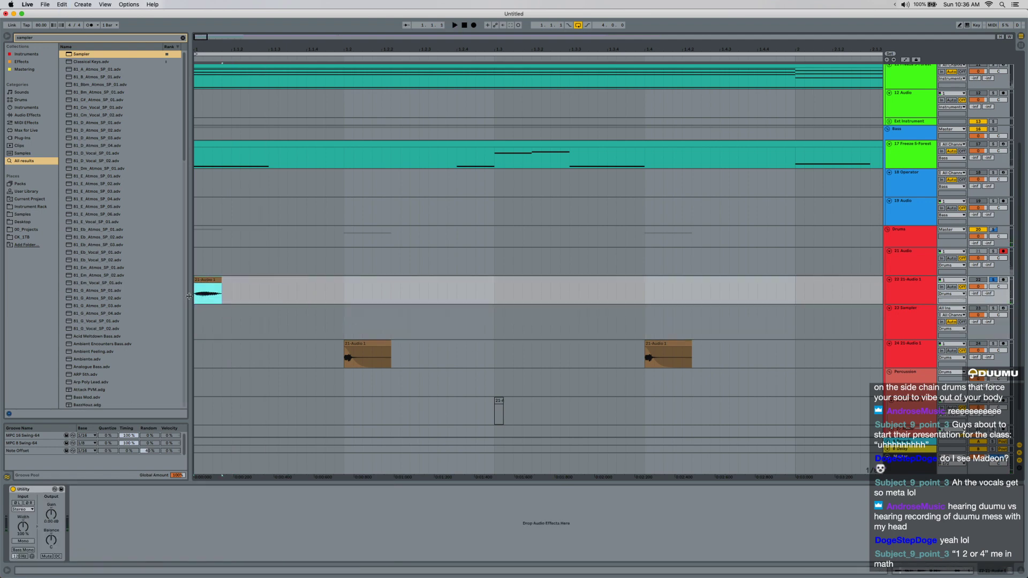
double_click(205, 280)
mouse_move(47, 322)
left_mouse_down()
mouse_move(49, 340)
mouse_move(48, 321)
left_mouse_up()
key("space")
key("space")
key("space")
key("space")
key("space")
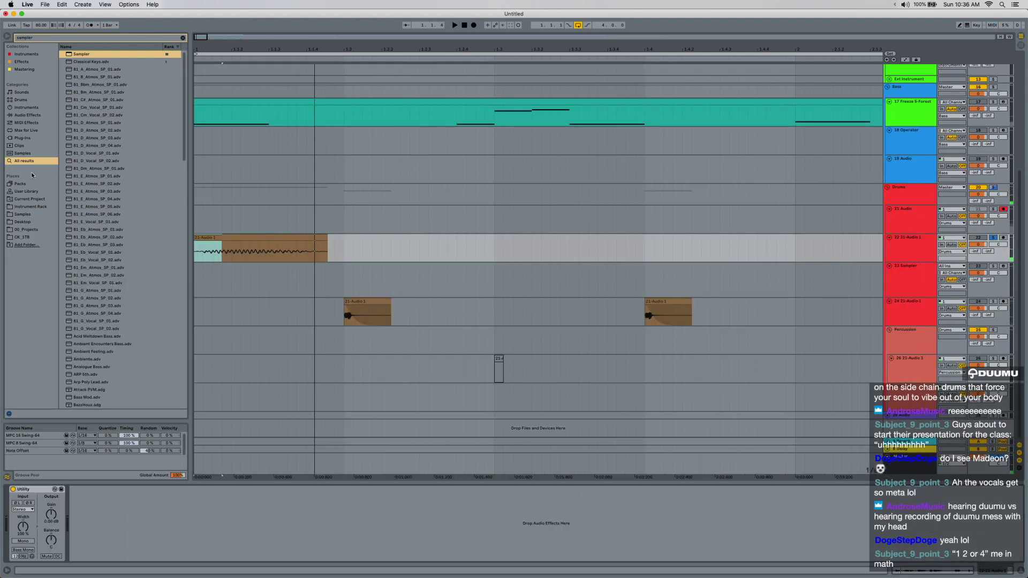
Add an EQ Eight to track 22 after the Utility and play the pitched hit.
left_click(22, 115)
left_click(182, 38)
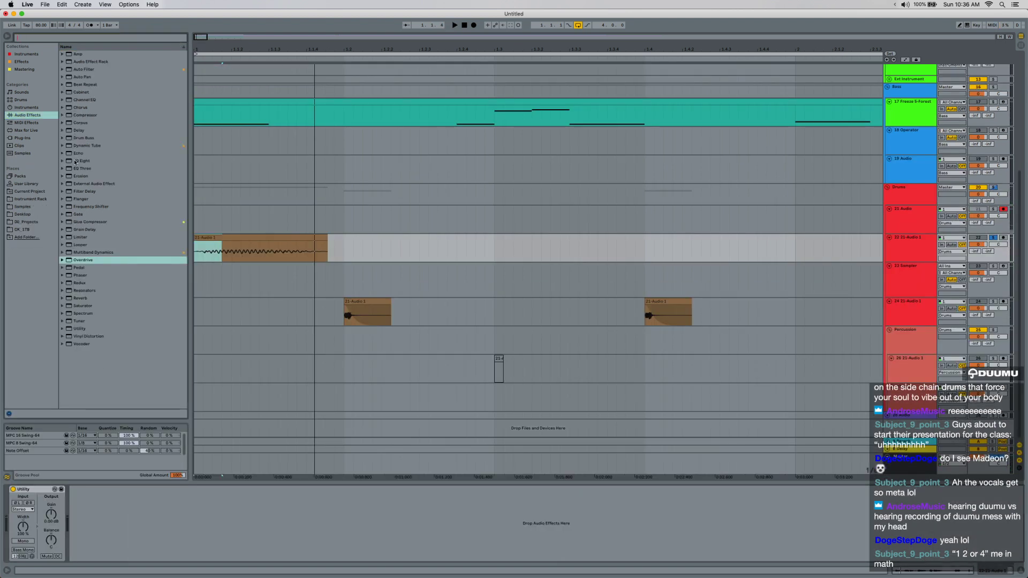
double_click(87, 160)
key("space")
key("space")
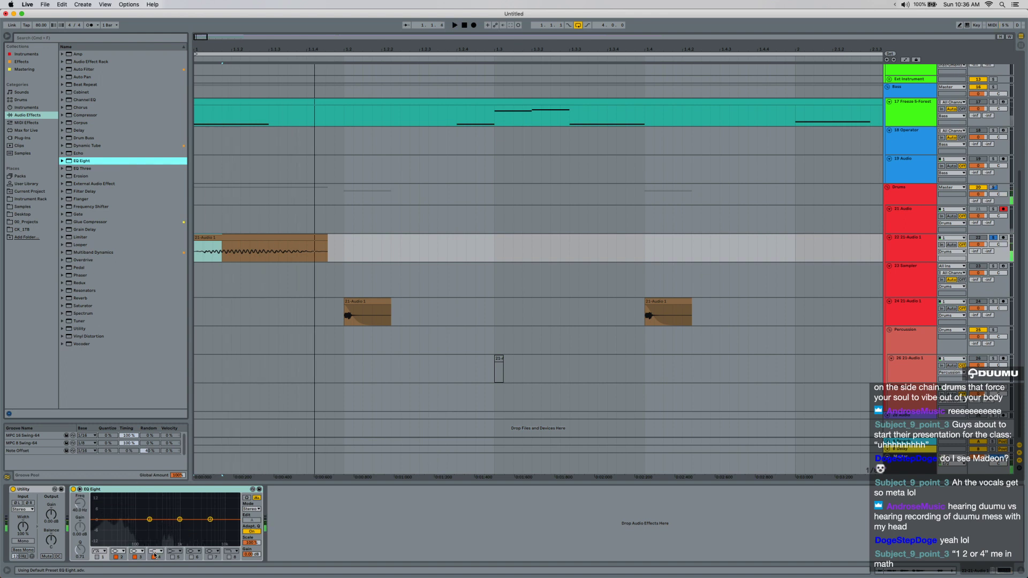
Make EQ Eight band 3 a low-pass filter, raise its cutoff frequency and play the hit through it.
left_click(141, 551)
left_click(140, 551)
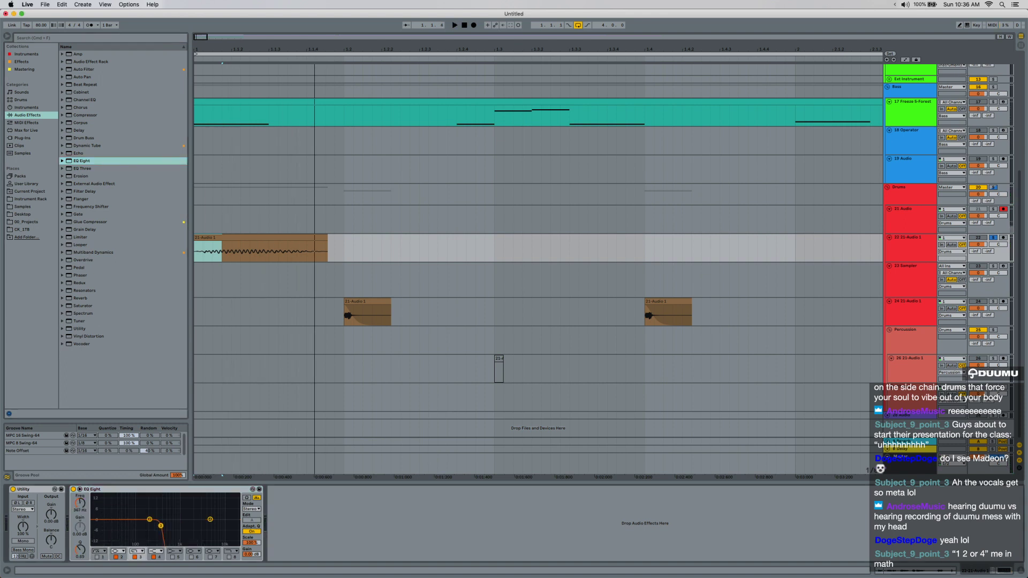
key("space")
left_click_drag(160, 526, 178, 530)
key("space")
key("space")
key("space")
key("space")
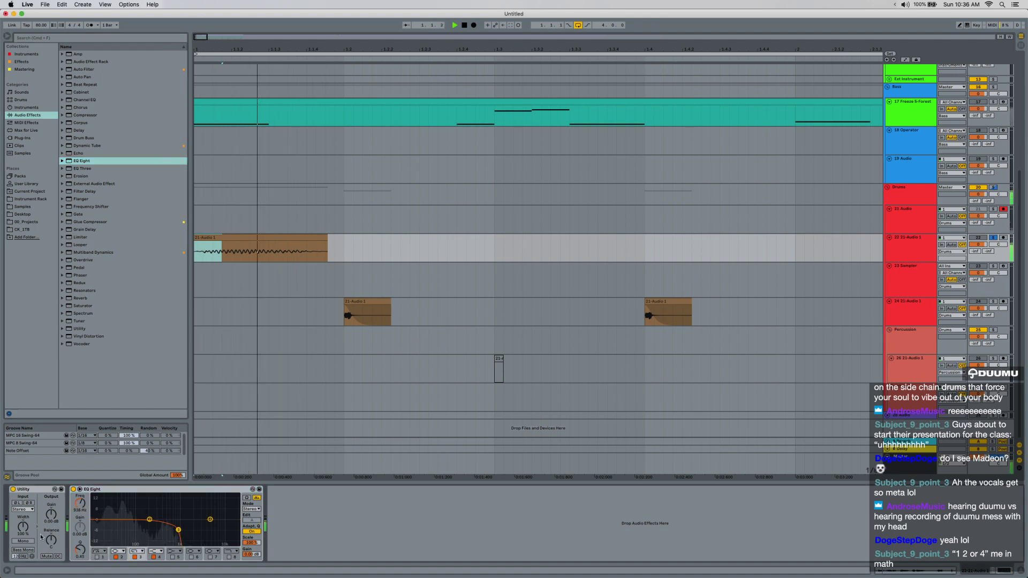
Turn on Mono in the Utility on track 22 and add a second EQ Eight after the existing one.
left_click(23, 540)
key("space")
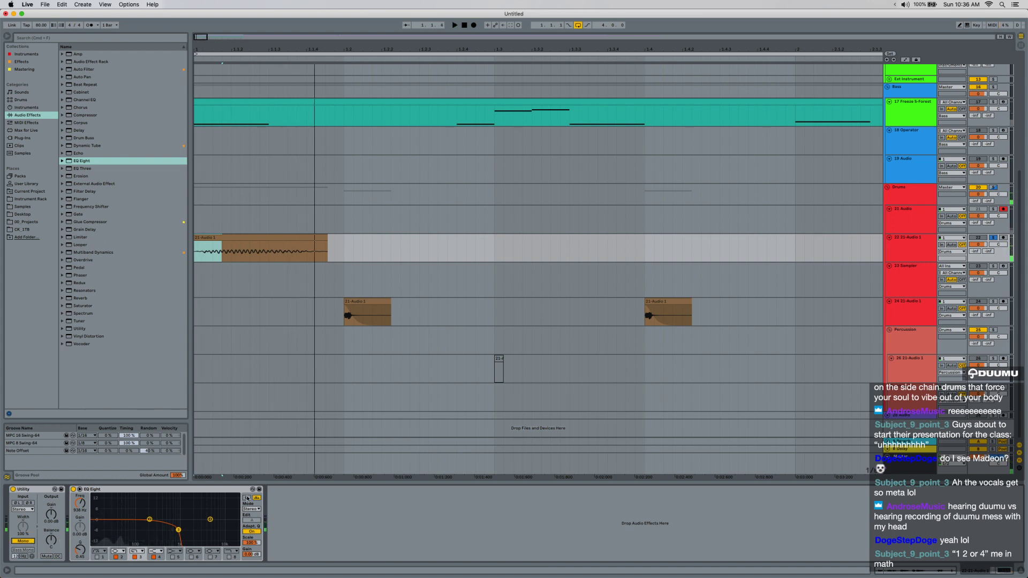
double_click(81, 161)
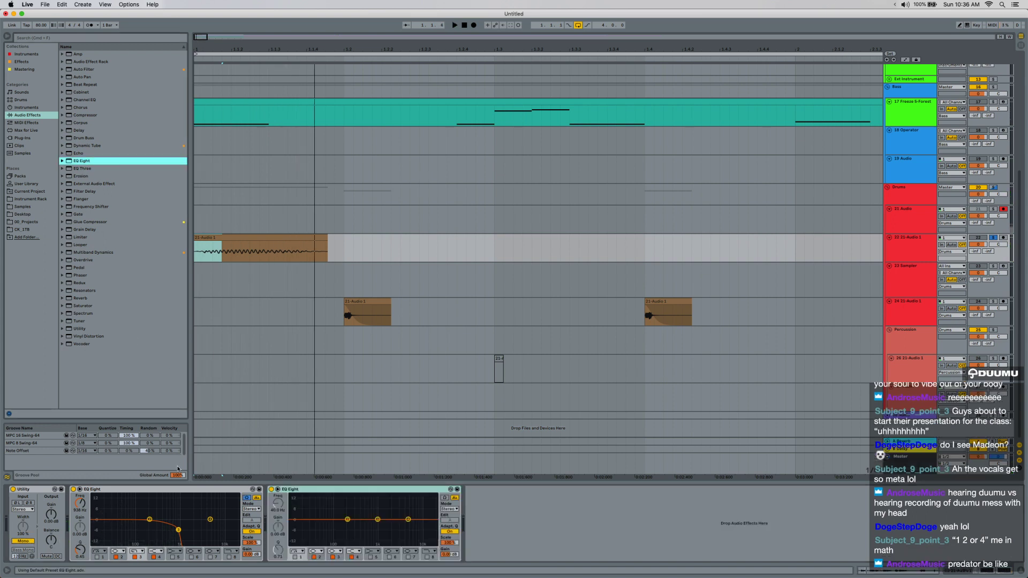
Lower the high-cut frequency of the first EQ Eight to about 101 Hz, checking the sound with short playbacks.
left_click(174, 533)
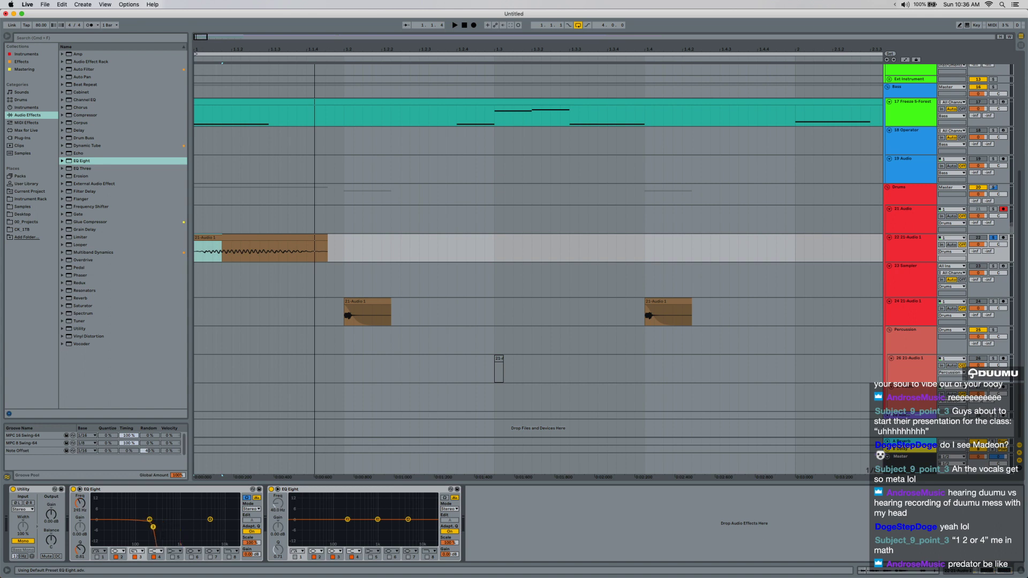
key("space")
left_click_drag(153, 526, 142, 528)
key("space")
key("space")
key("space")
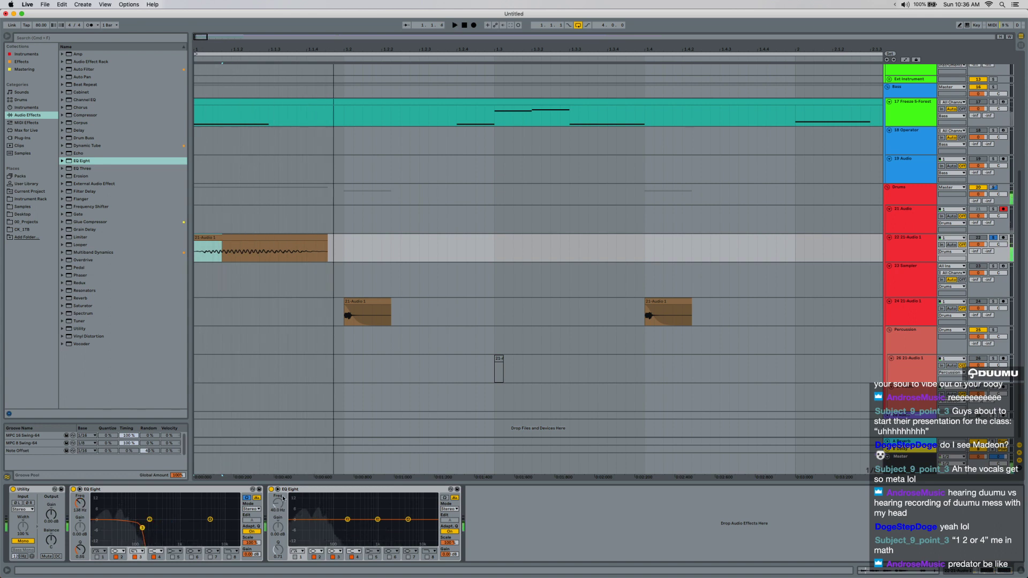
left_click(246, 499)
key("space")
key("space")
key("space")
left_click_drag(142, 528, 137, 528)
key("space")
key("space")
key("space")
Split the audio clip on track 22 shortly before its end and delete the tail.
left_click(245, 251)
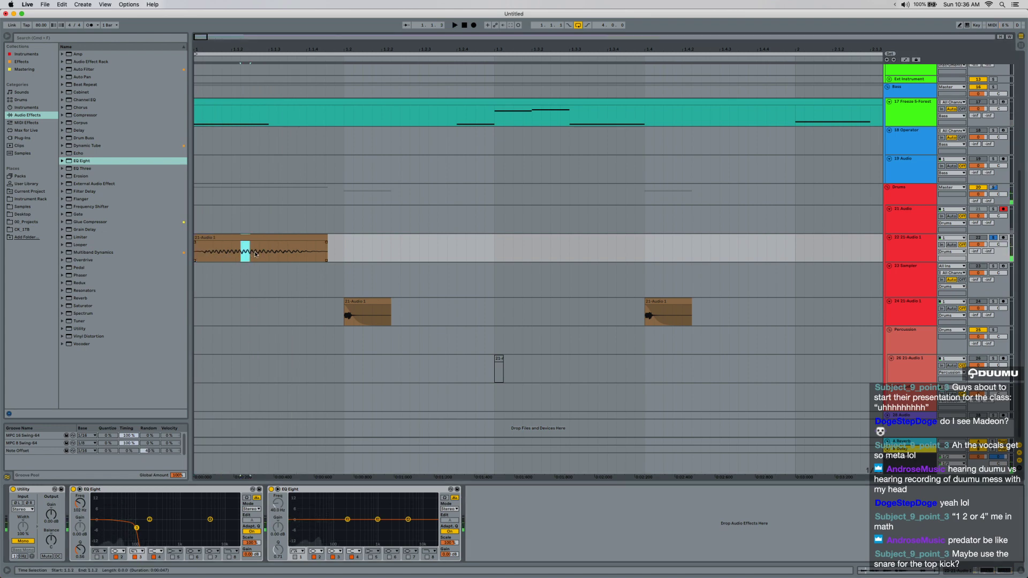
left_click(277, 252)
mouse_move(271, 255)
left_mouse_down()
mouse_move(249, 252)
mouse_move(291, 238)
mouse_move(193, 237)
mouse_move(301, 248)
mouse_move(259, 237)
mouse_move(485, 230)
mouse_move(288, 249)
left_mouse_up()
key("super+e")
key("space")
key("space")
left_click(255, 237)
key("Delete")
Play back the shortened clip on track 22 repeatedly to check how it sounds.
left_click(218, 237)
key("space")
key("space")
key("space")
key("space")
key("space")
key("space")
key("space")
key("space")
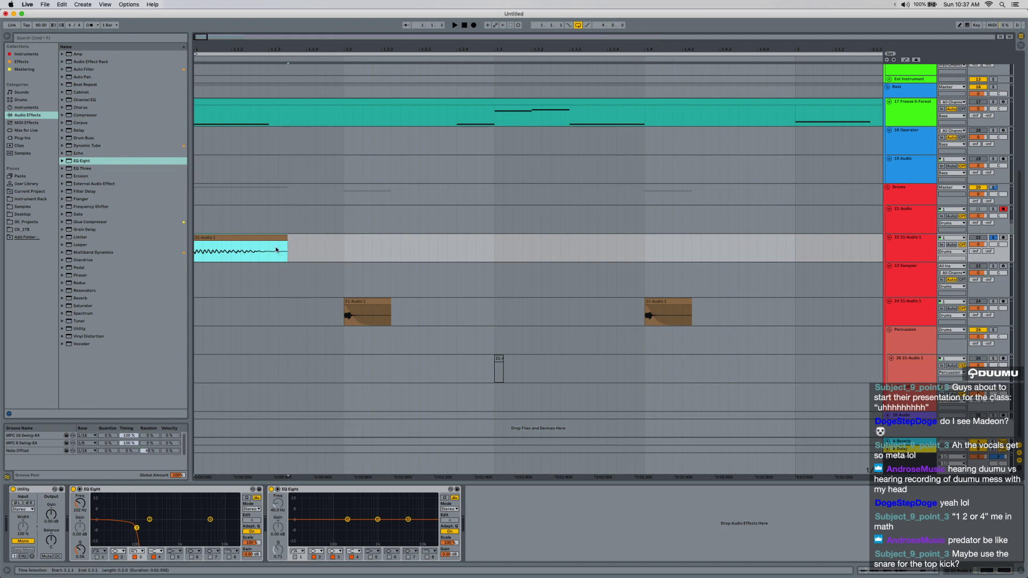
key("space")
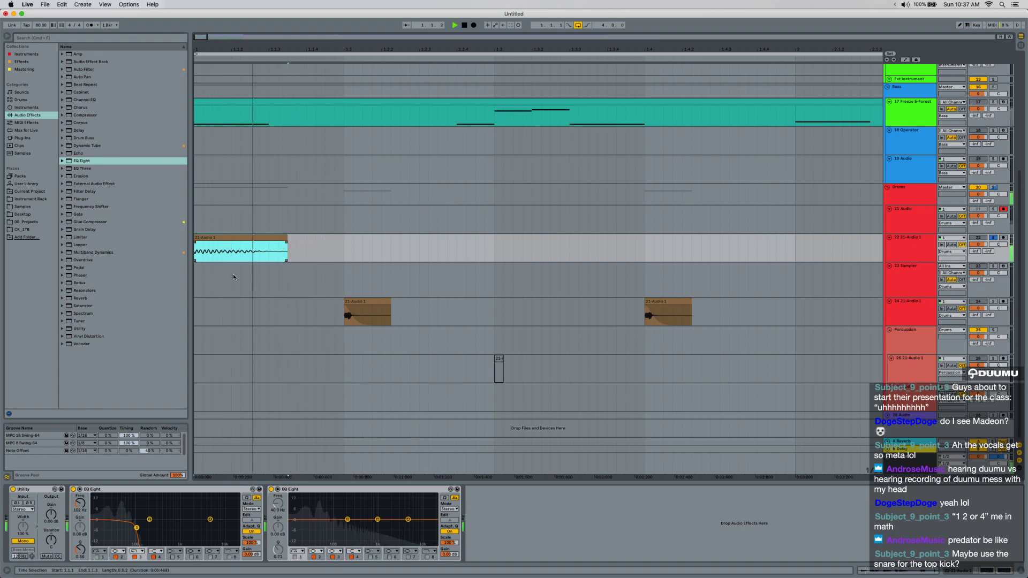
key("space")
Cut a narrow band at about 80 Hz by roughly 13 dB in the second EQ Eight, comparing during playback.
left_click(444, 499)
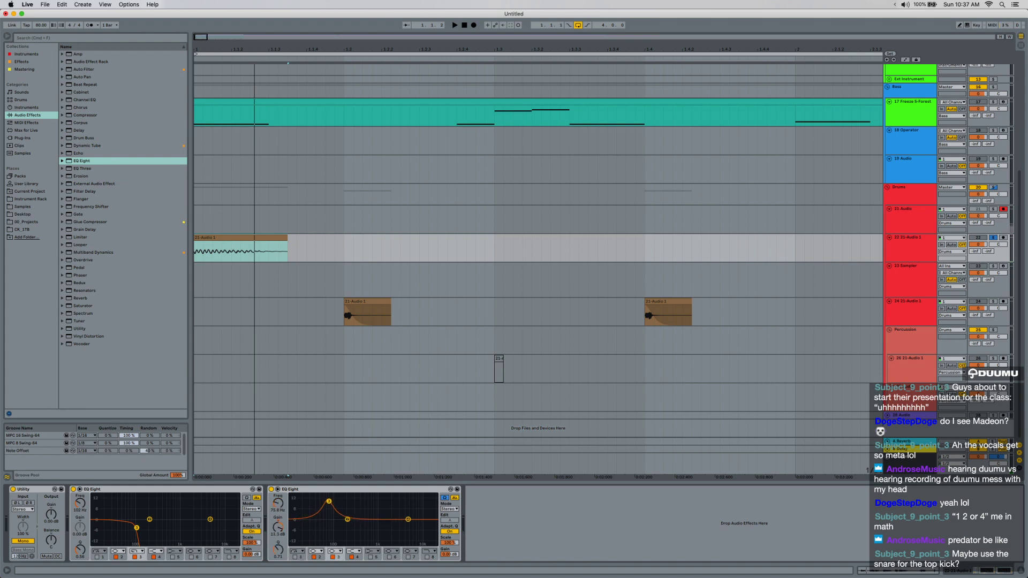
key("space")
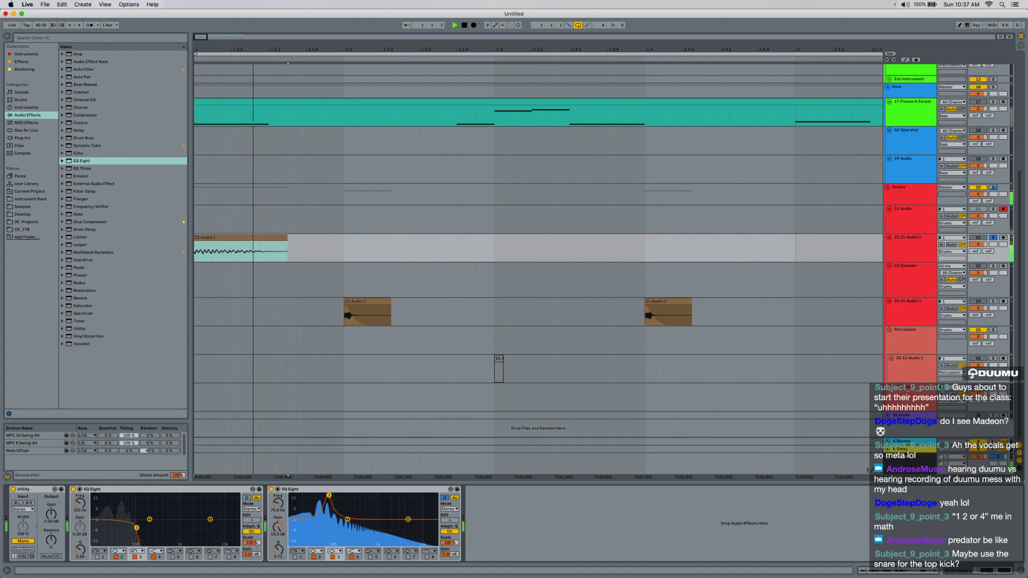
left_click_drag(328, 495, 330, 541)
key("space")
key("space")
key("space")
key("space")
key("space")
key("space")
key("space")
key("space")
key("space")
Raise the Utility's output gain to about 8.9 dB and consolidate the shortened clip on track 22.
left_click(275, 238)
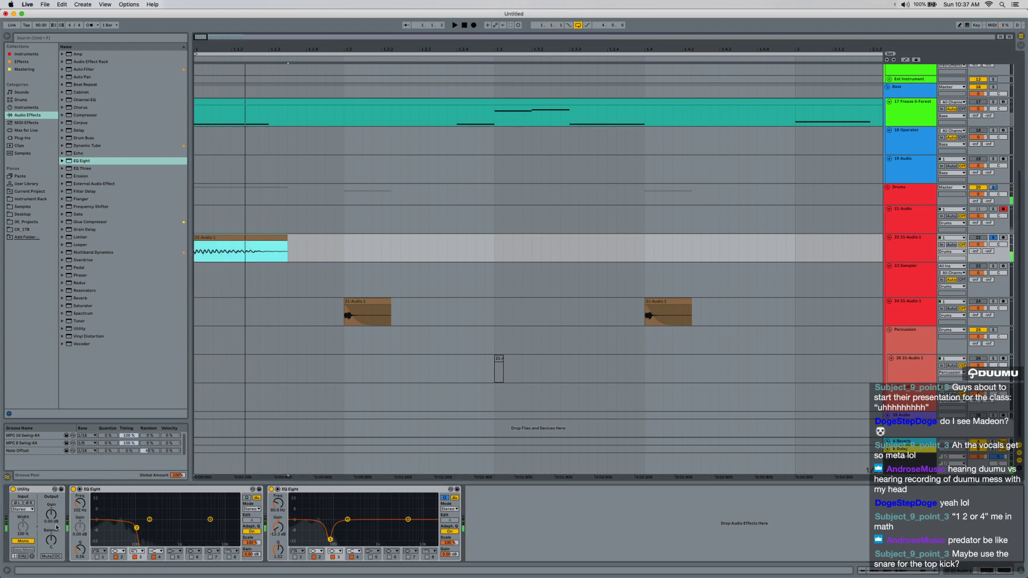
left_click_drag(51, 514, 51, 497)
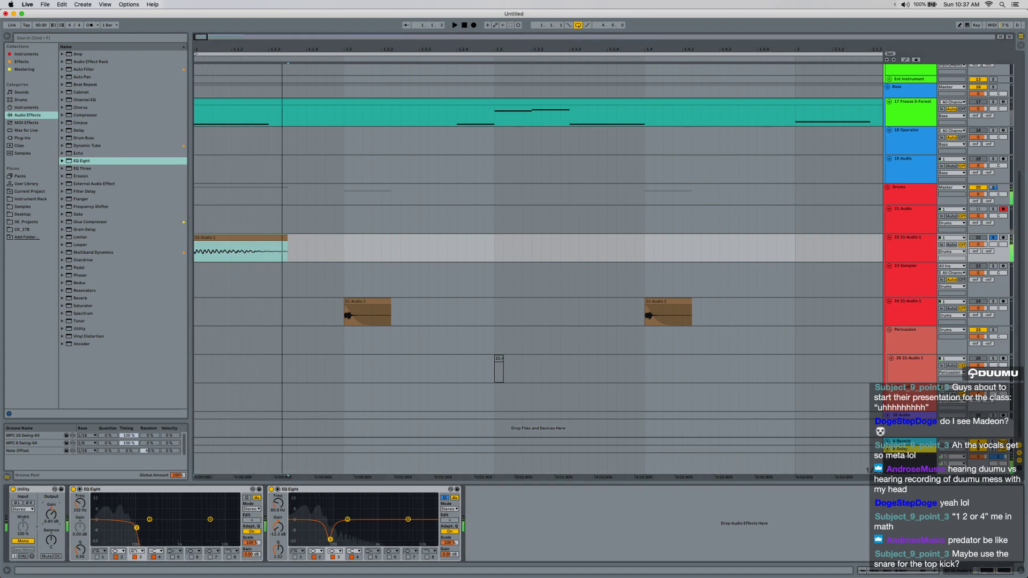
left_click(272, 236)
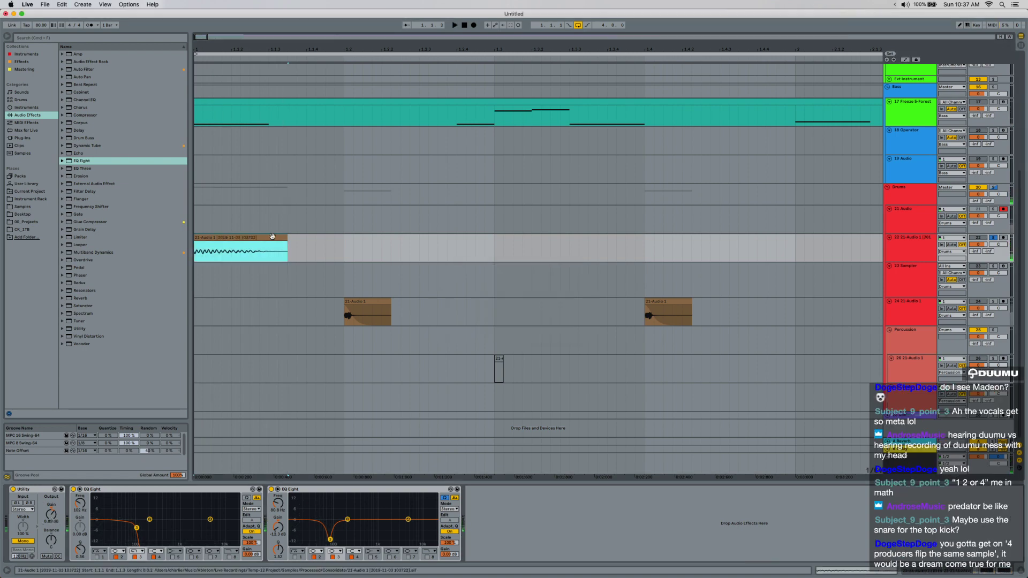
Freeze and flatten track 22, and remove the leftover tail clip that follows the main hit.
right_click(928, 246)
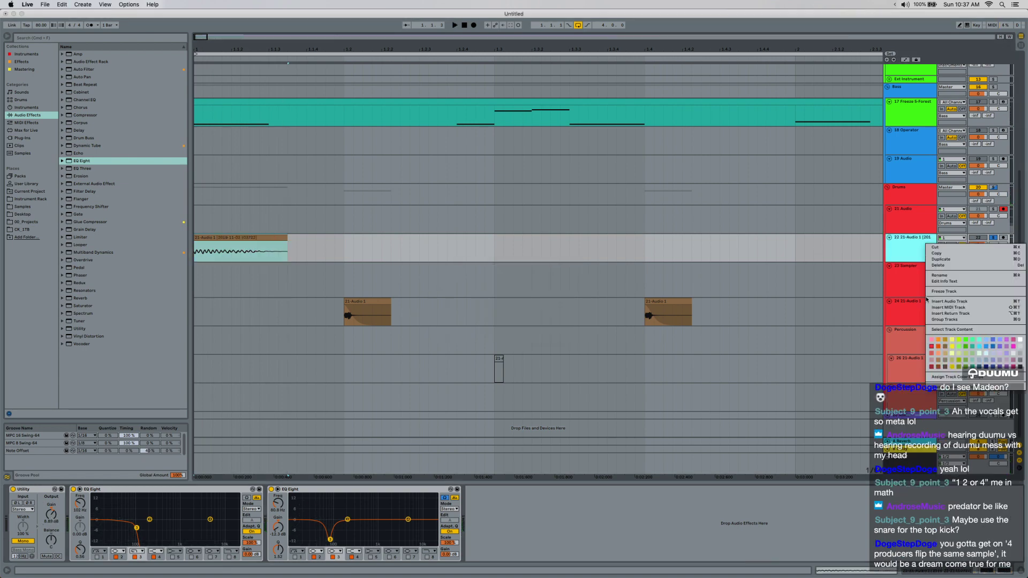
left_click(938, 292)
right_click(908, 250)
left_click(930, 304)
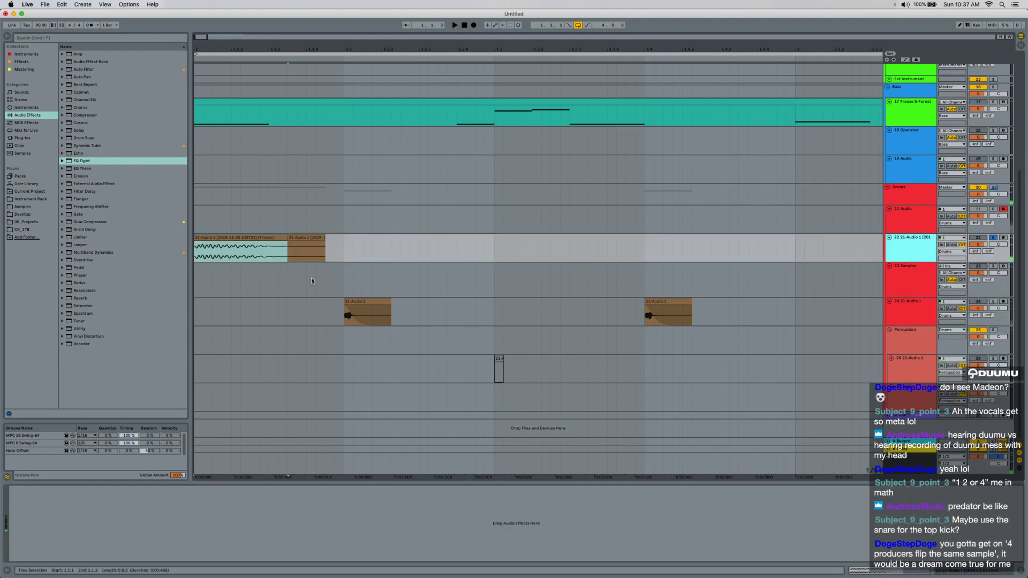
left_click(283, 239)
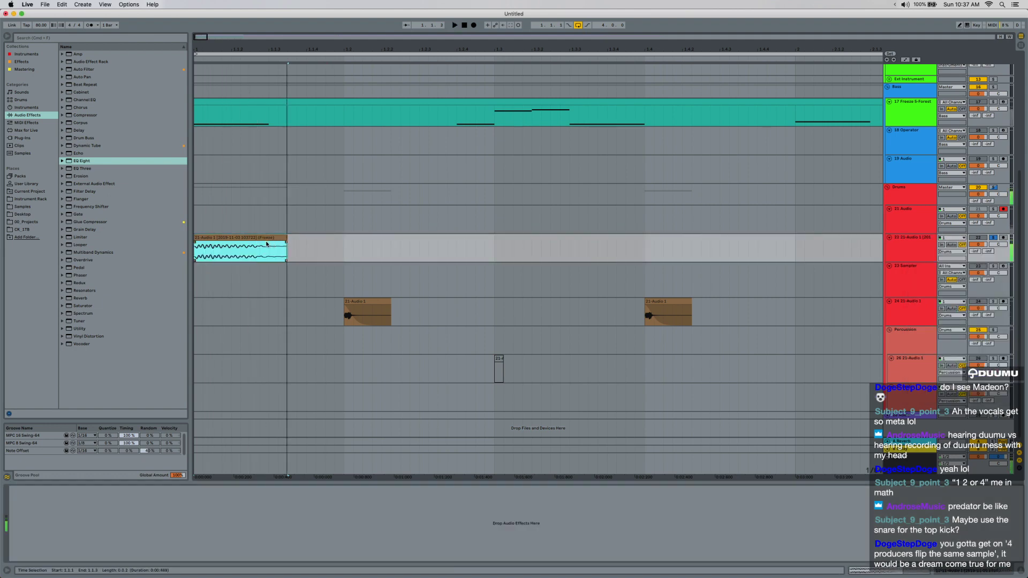
key("super+shift+t")
key("super+d")
key("super+f")
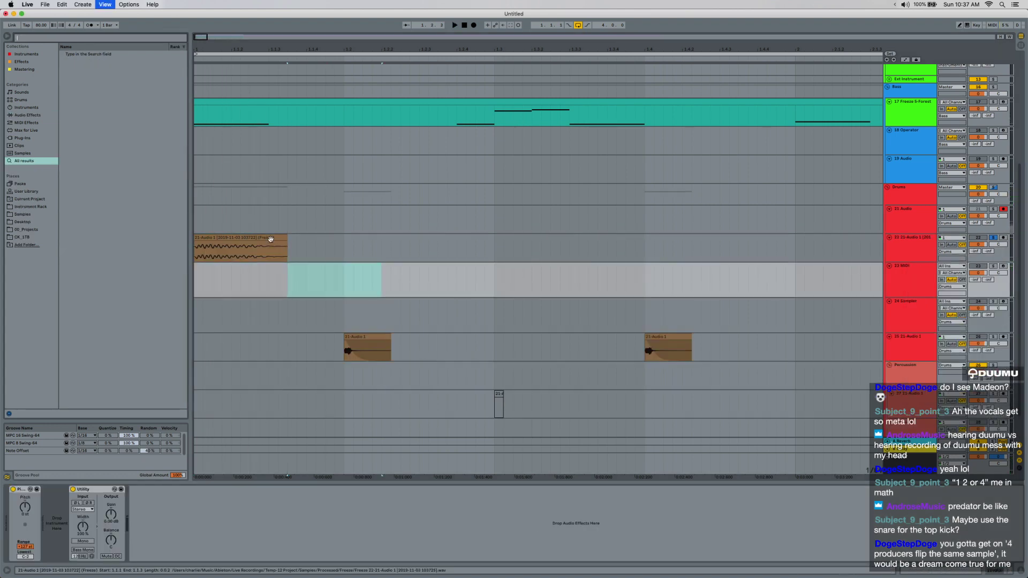
left_click(926, 275)
key("Delete")
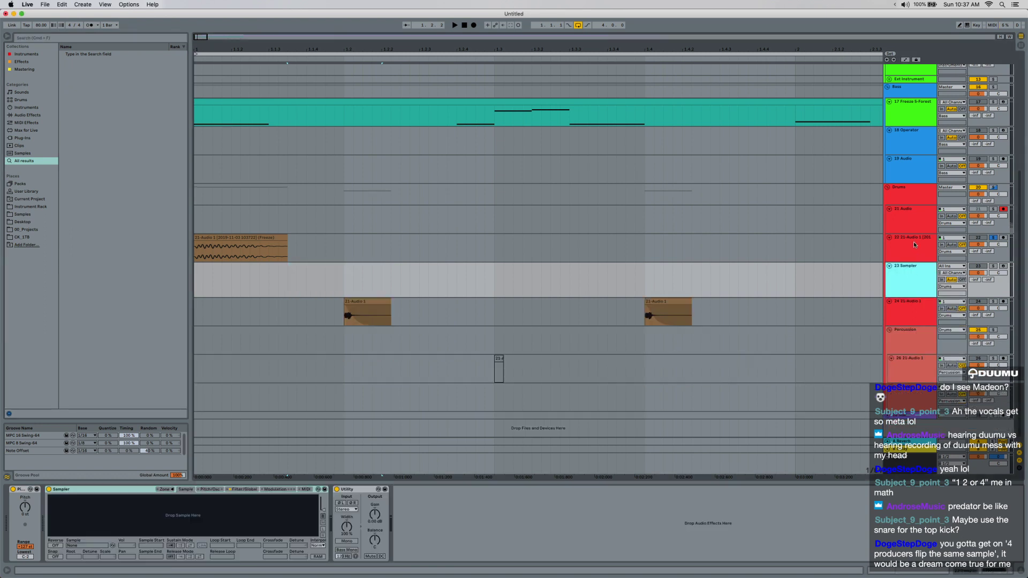
Load the flattened clip from track 22 into the Sampler on track 23 and unsolo track 22.
left_click_drag(216, 236, 182, 515)
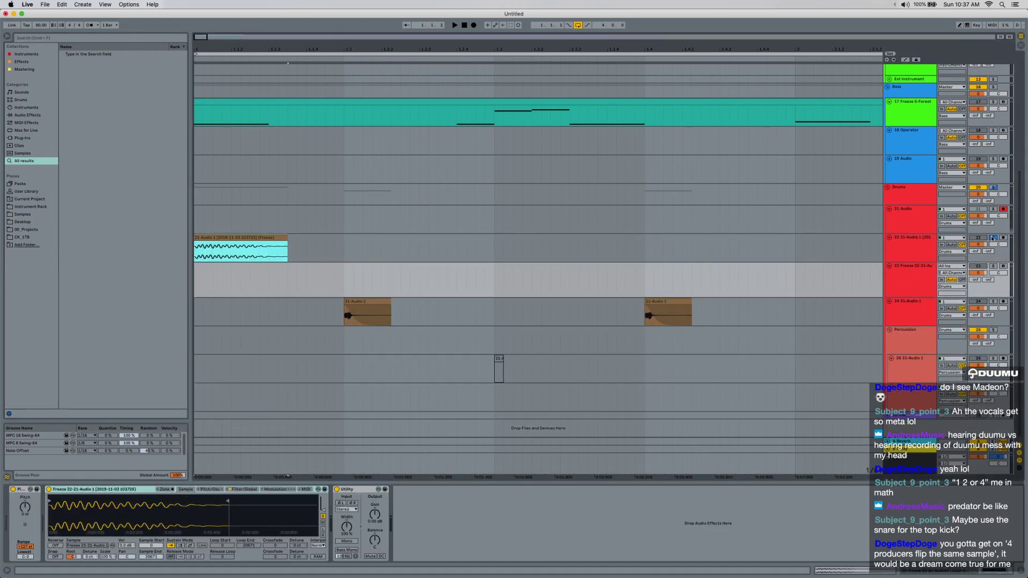
left_click(992, 239)
Copy the section with the first note of track 17's MIDI clip to the start of track 23.
scroll(332, 289, "down", 3)
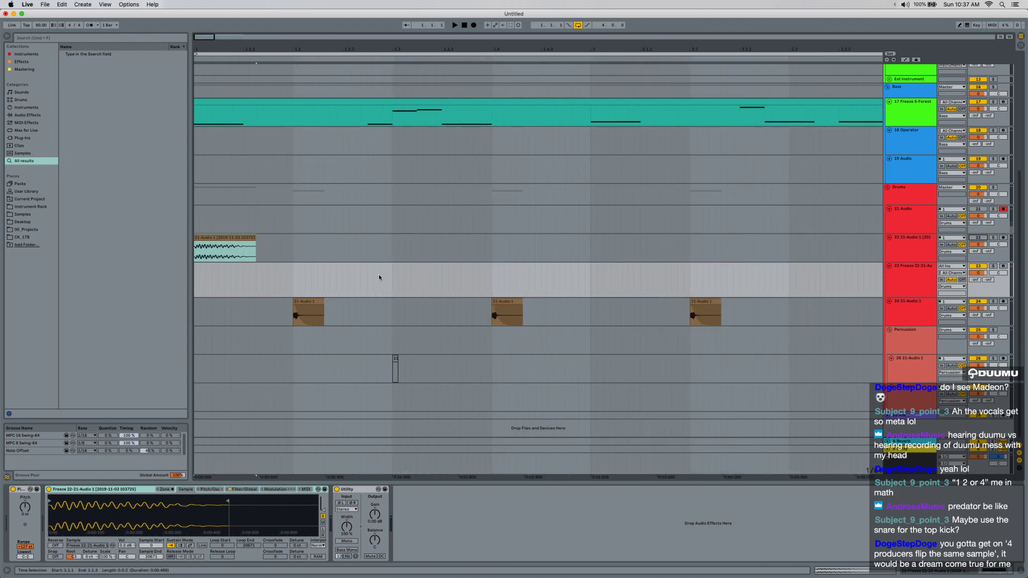
left_click_drag(249, 116, 194, 117)
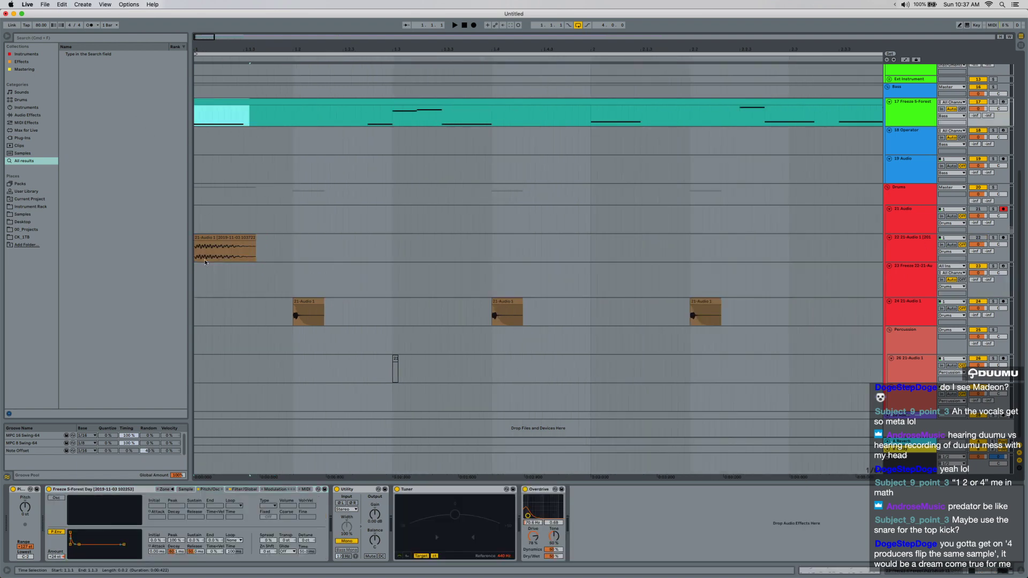
key("super+c")
left_click(195, 283)
key("super+v")
Loop the first beat of the arrangement, solo track 23 and play the sampled hit.
left_click(295, 287, "shift")
key("super+l")
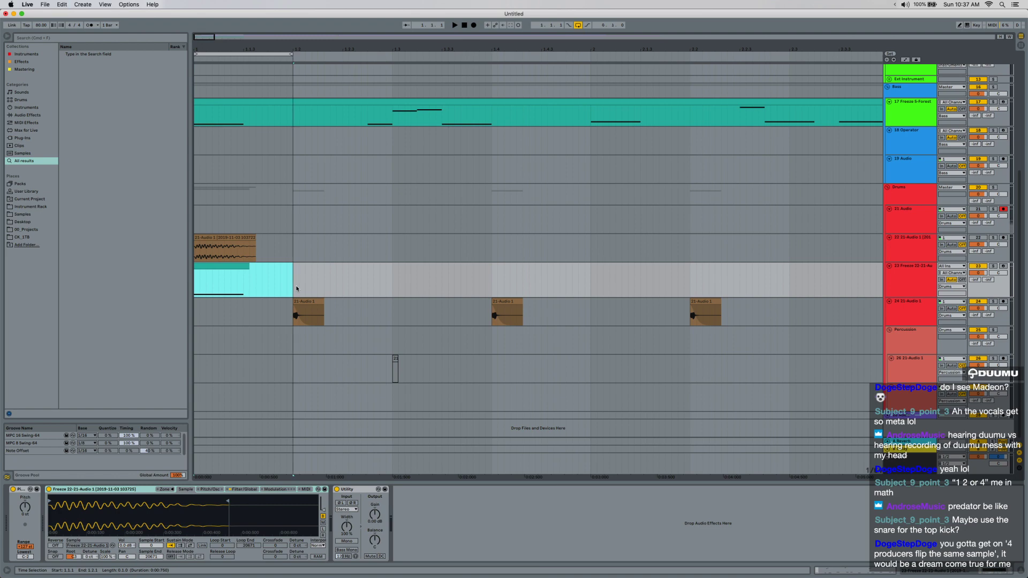
left_click(993, 266)
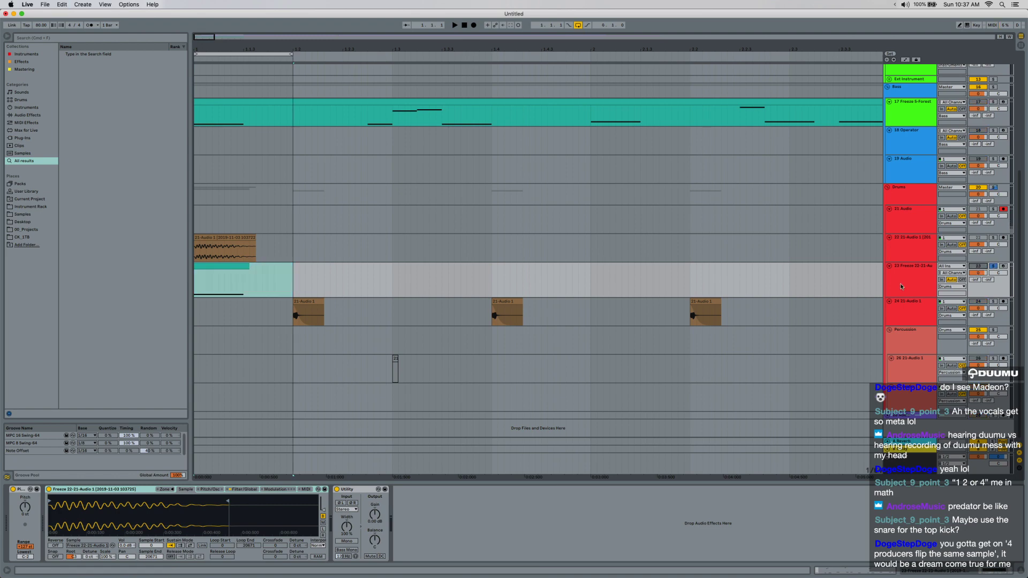
key("space")
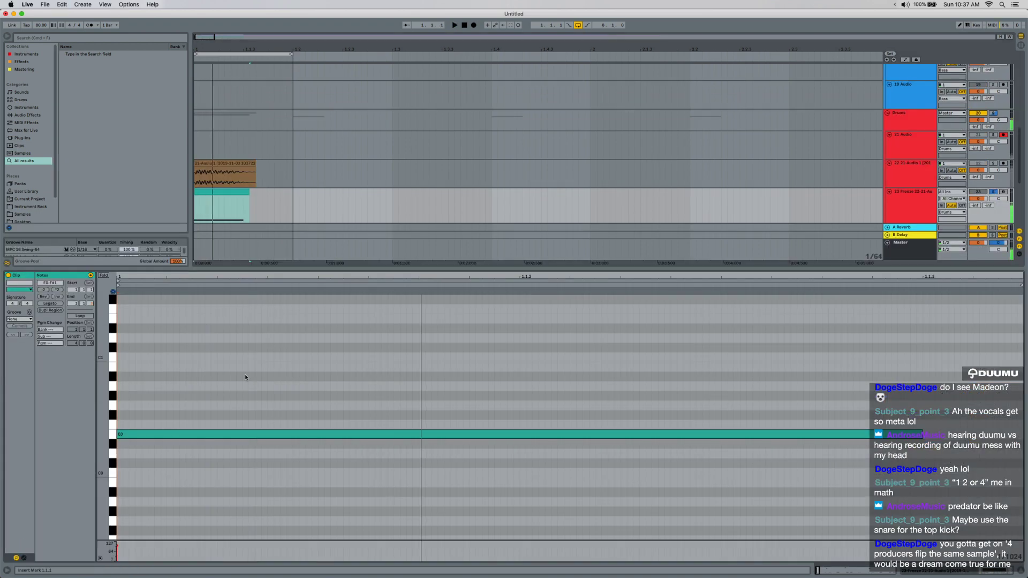
Open the copied MIDI clip on track 23 and transpose its notes until the first note is C3, auditioning different pitches.
double_click(236, 268)
key("Down")
key("Down")
key("Down")
key("Down")
key("Down")
key("Down")
key("Down")
key("Down")
key("Down")
key("Down")
key("Down")
key("Down")
key("Down")
key("Down")
key("Down")
key("Down")
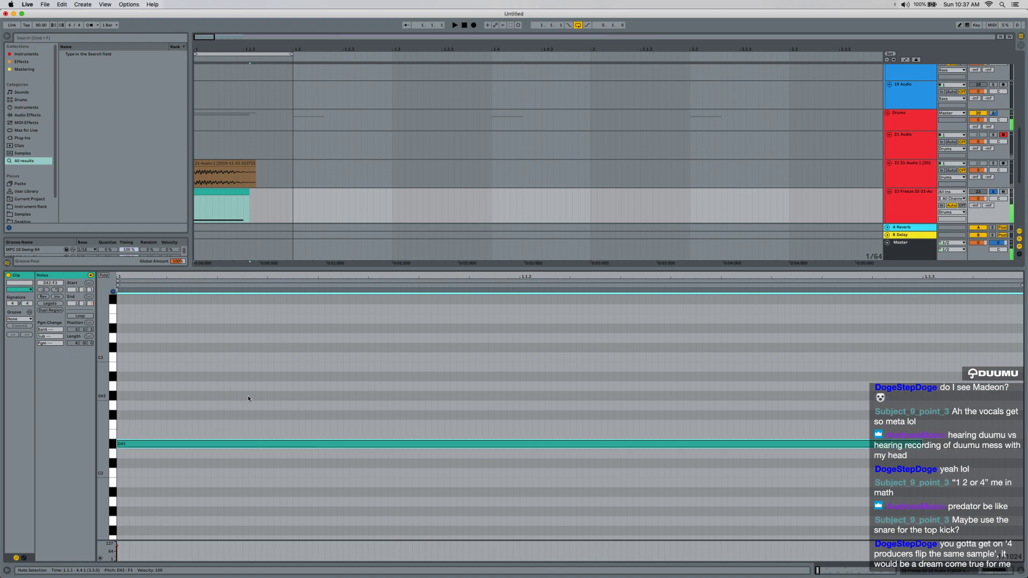
key("shift+Up")
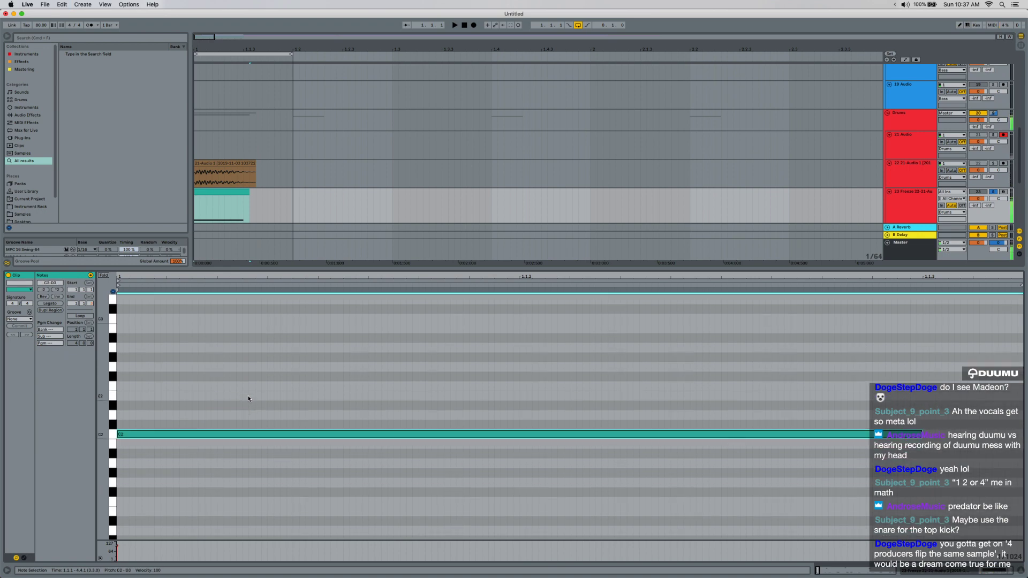
key("shift+Down")
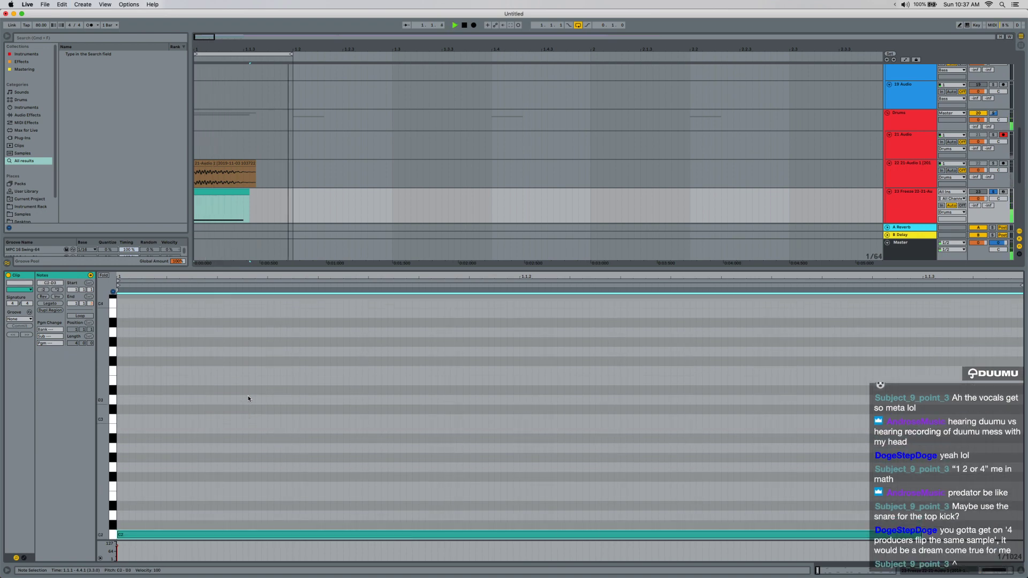
key("Up")
key("Up")
key("Up")
key("Up")
key("Up")
key("Up")
key("Up")
key("Up")
key("Up")
key("Up")
key("Up")
key("Up")
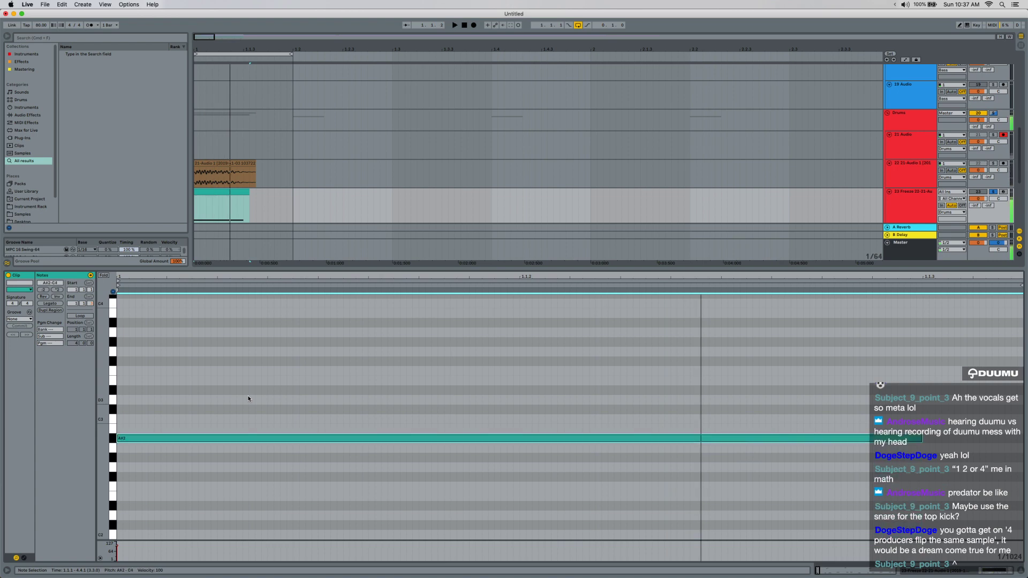
key("space")
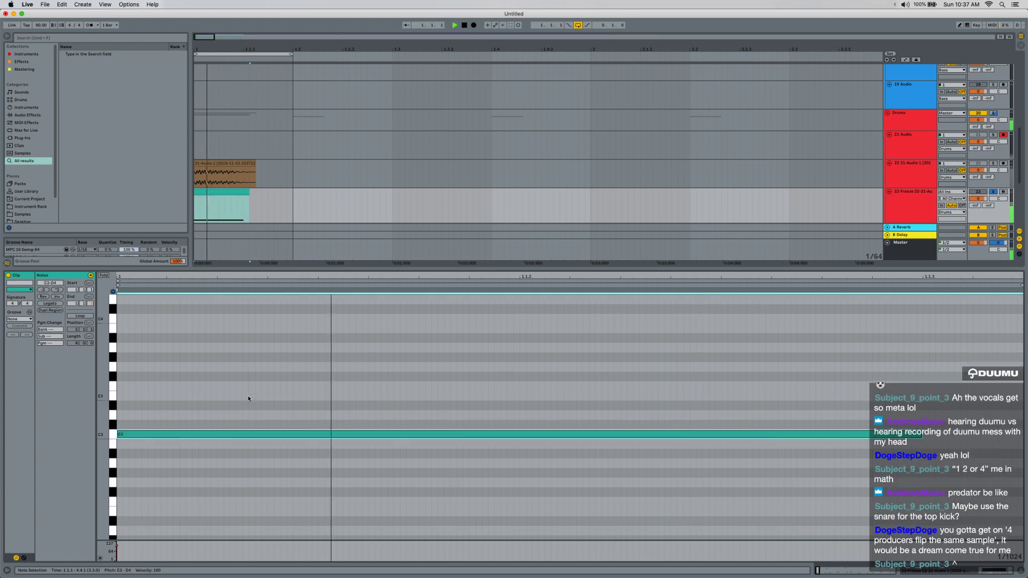
Delete every note after the first C3 note in the clip and play the loop.
key("z")
key("space")
left_click_drag(211, 492, 1020, 297)
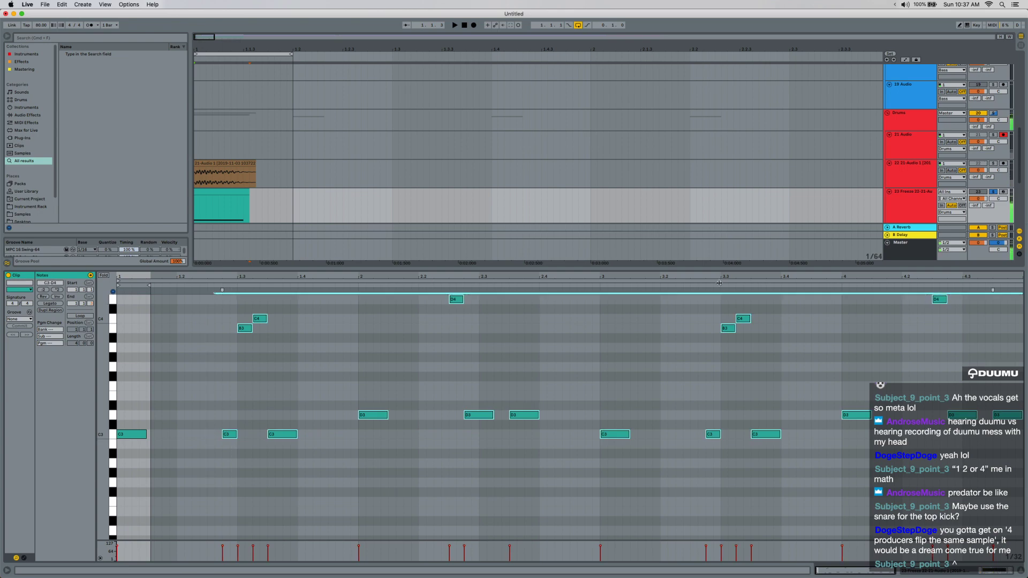
key("Delete")
key("space")
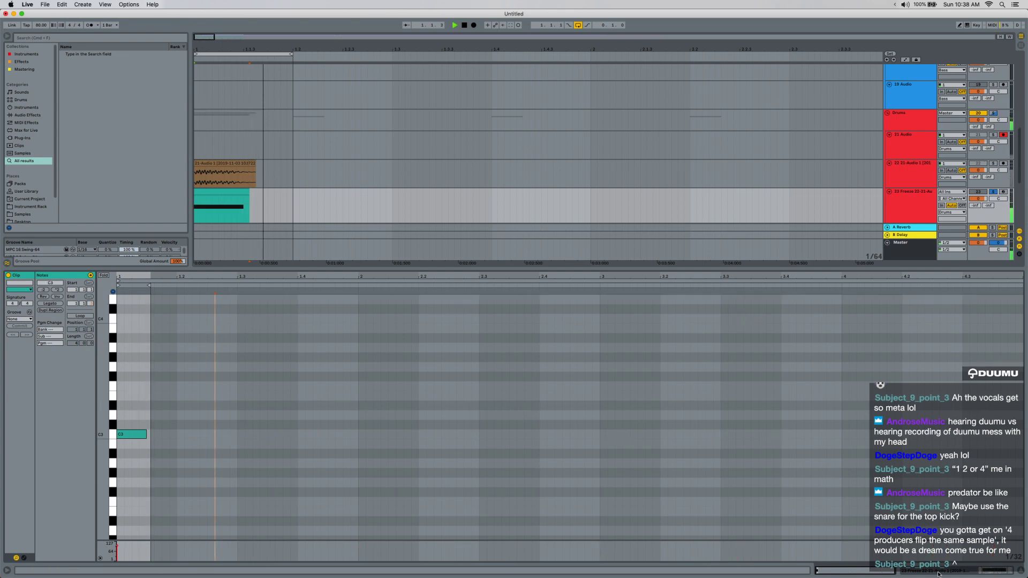
Turn on the pitch envelope in track 23's Sampler and give it a very short decay.
key("shift+Tab")
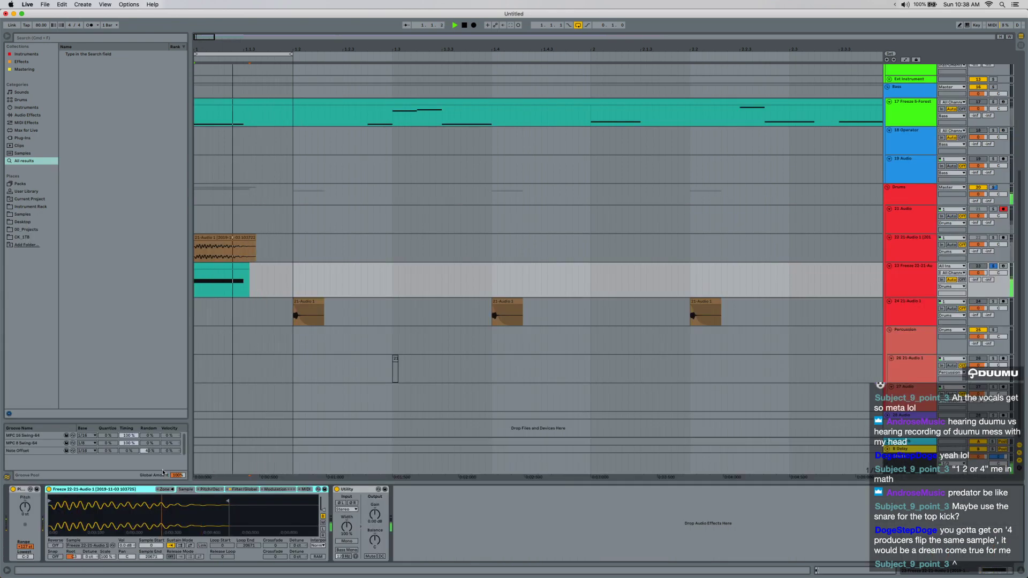
left_click(244, 489)
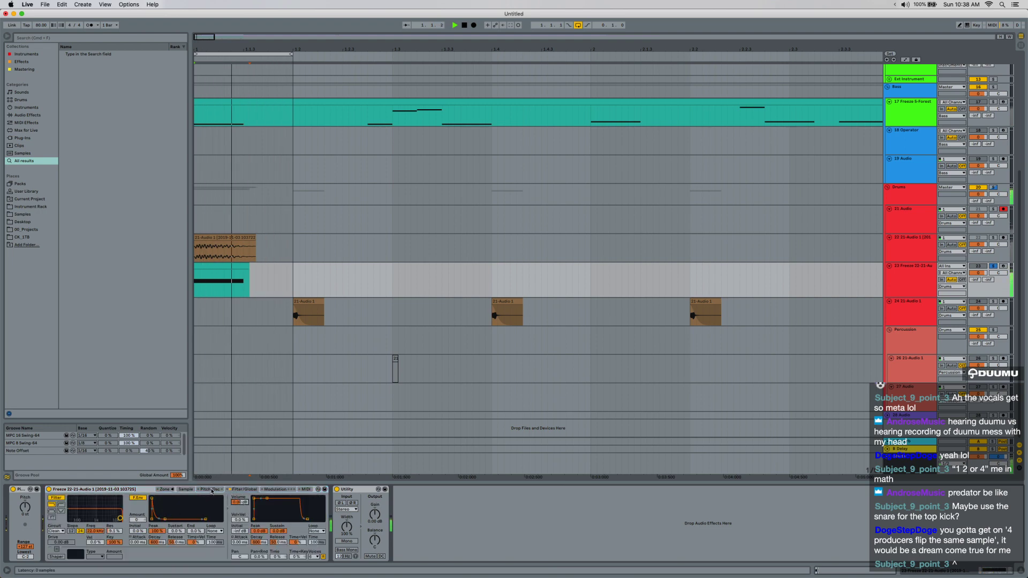
left_click(211, 489)
left_click(56, 532)
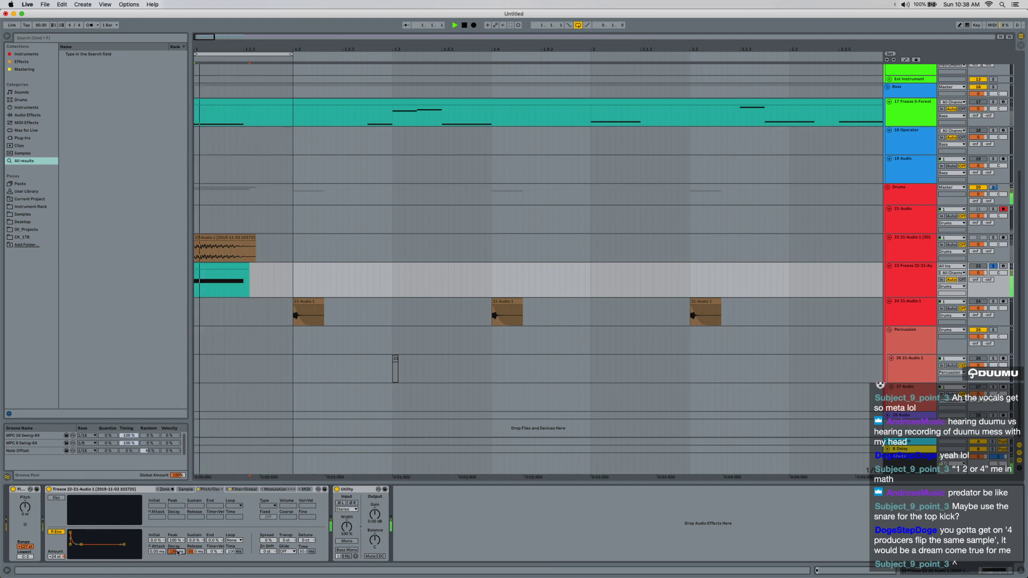
Set the Sampler's volume envelope sustain to -inf dB and lengthen its decay while the loop plays.
left_click(239, 490)
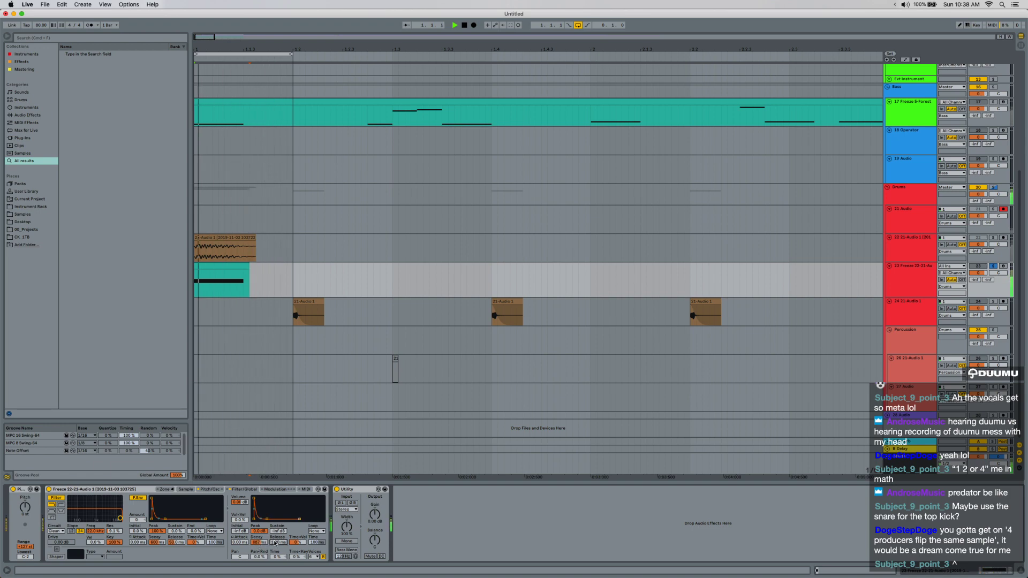
left_click_drag(258, 544, 258, 540)
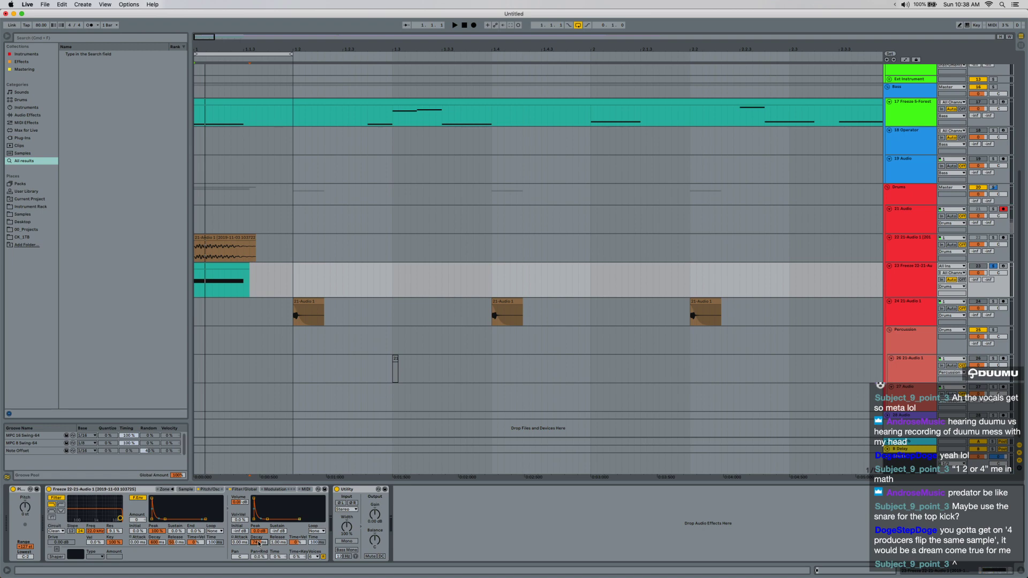
List the available audio effects and audition different transpositions on track 23's Pitch device while the loop plays.
left_click(17, 115)
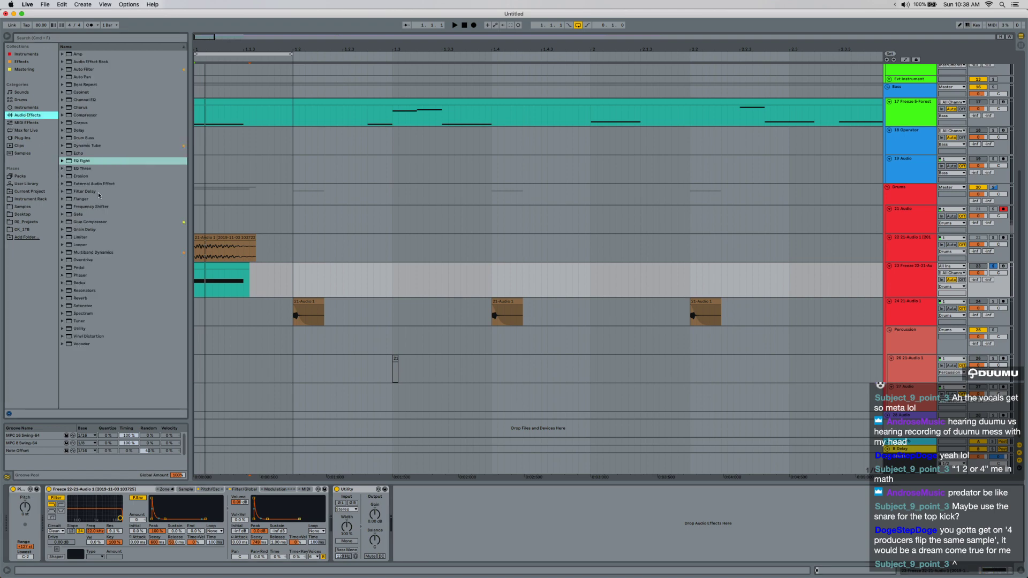
key("space")
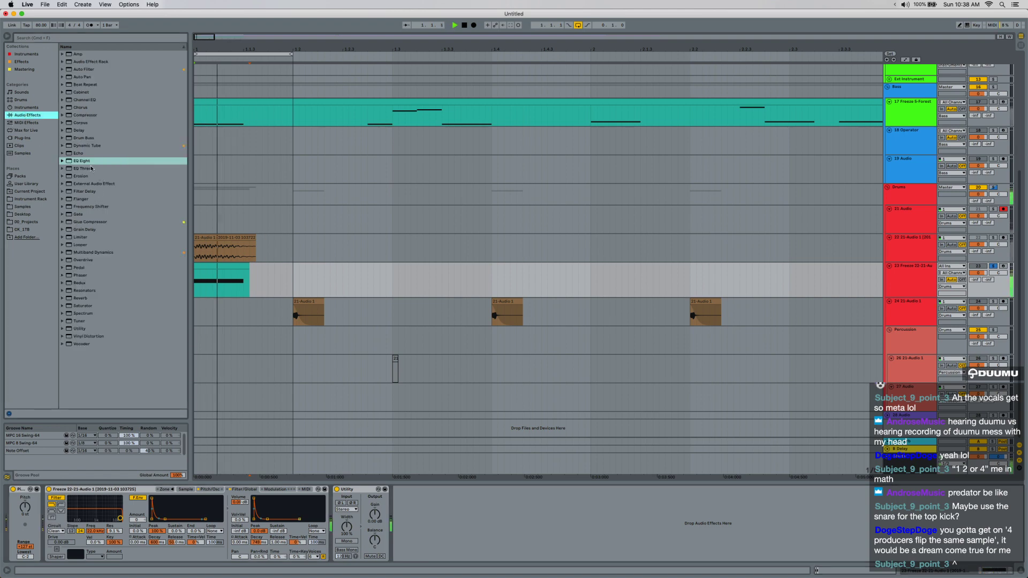
left_click(25, 508)
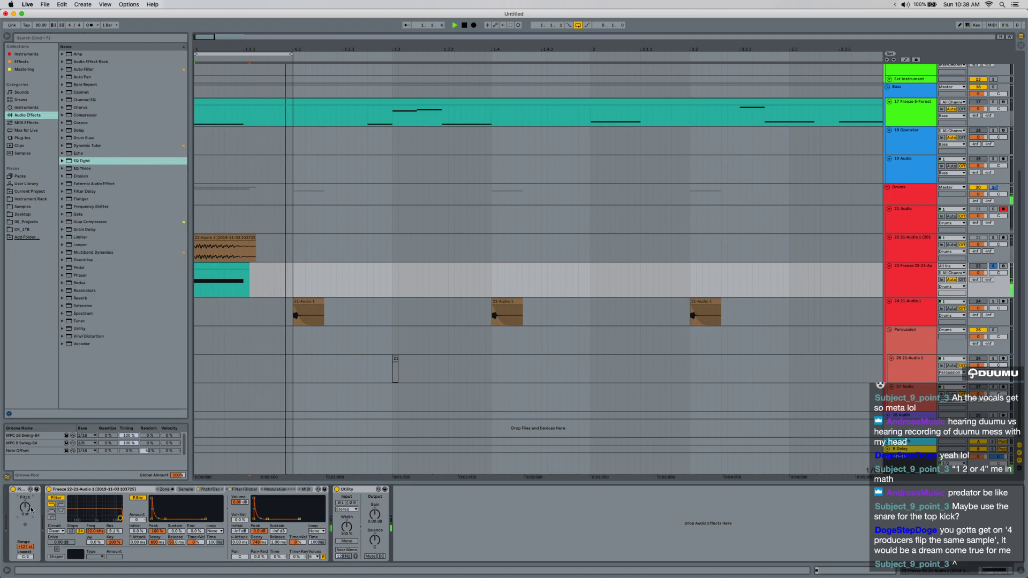
key("Down")
key("Down")
key("Down")
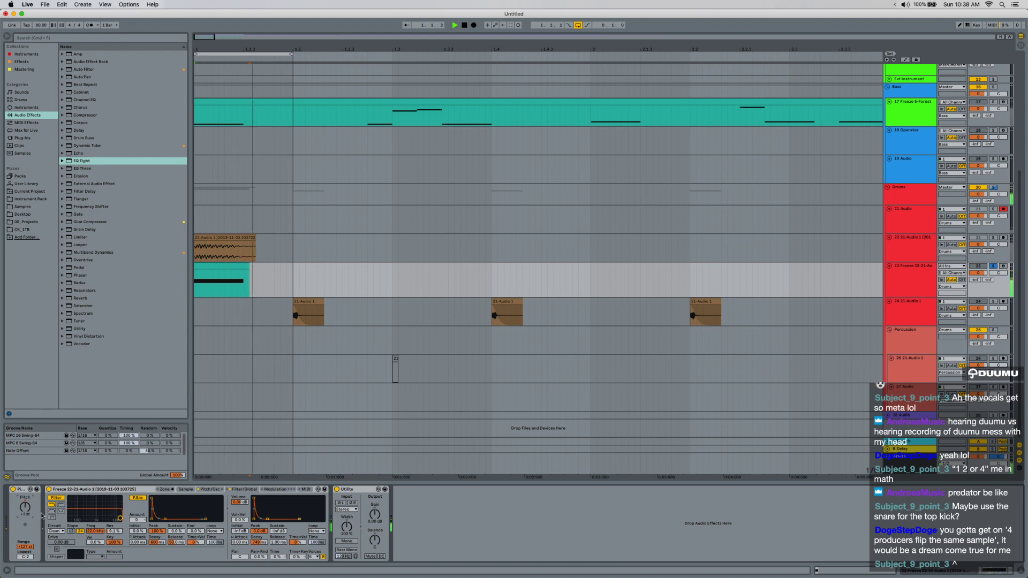
key("Up")
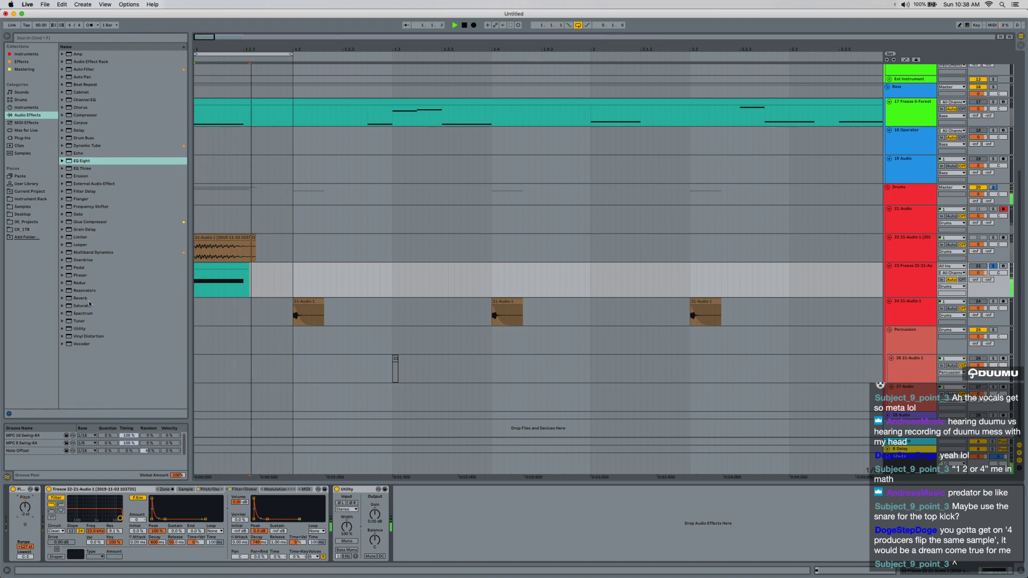
Add a Glue Compressor followed by a Saturator after track 23's Utility, and raise the compressor's makeup gain and the Saturator's drive.
left_click_drag(89, 304, 443, 525)
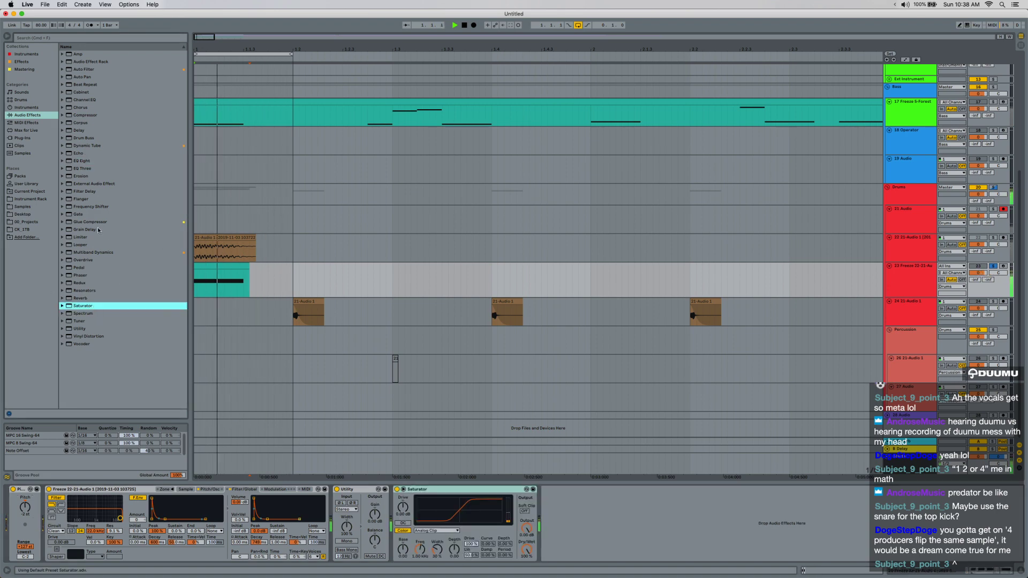
left_click_drag(98, 222, 392, 522)
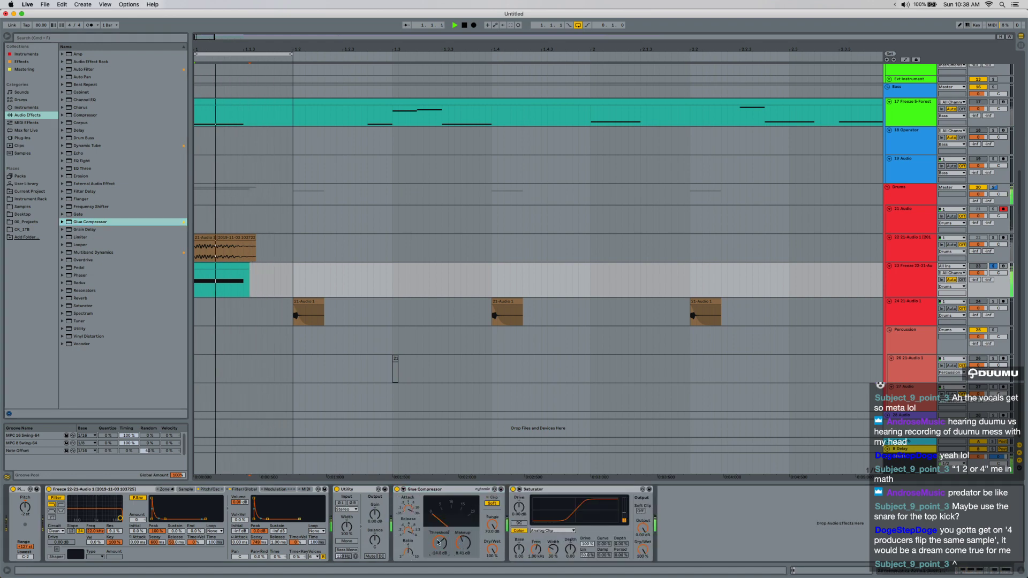
left_click_drag(458, 545, 463, 536)
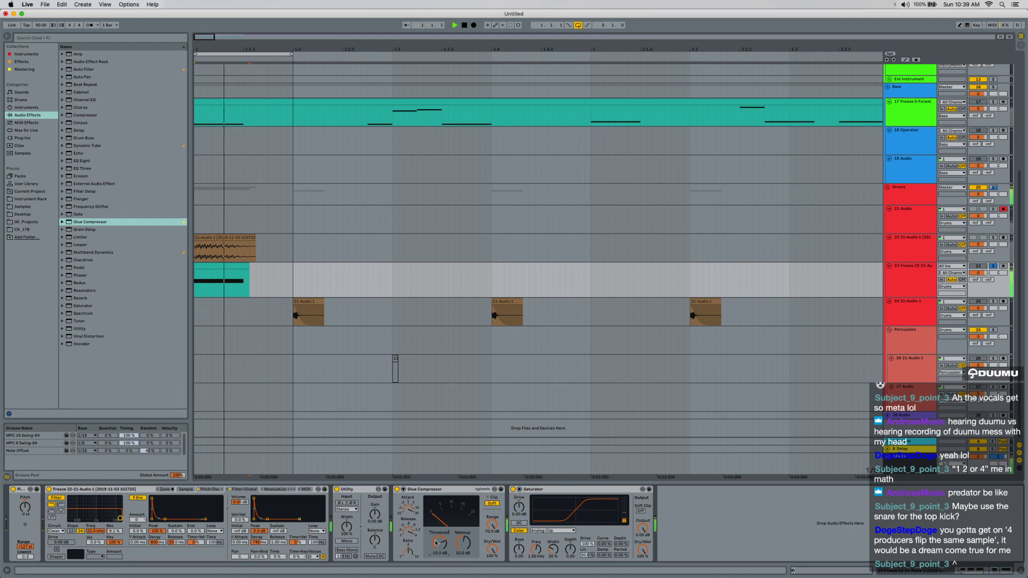
left_click_drag(519, 507, 518, 498)
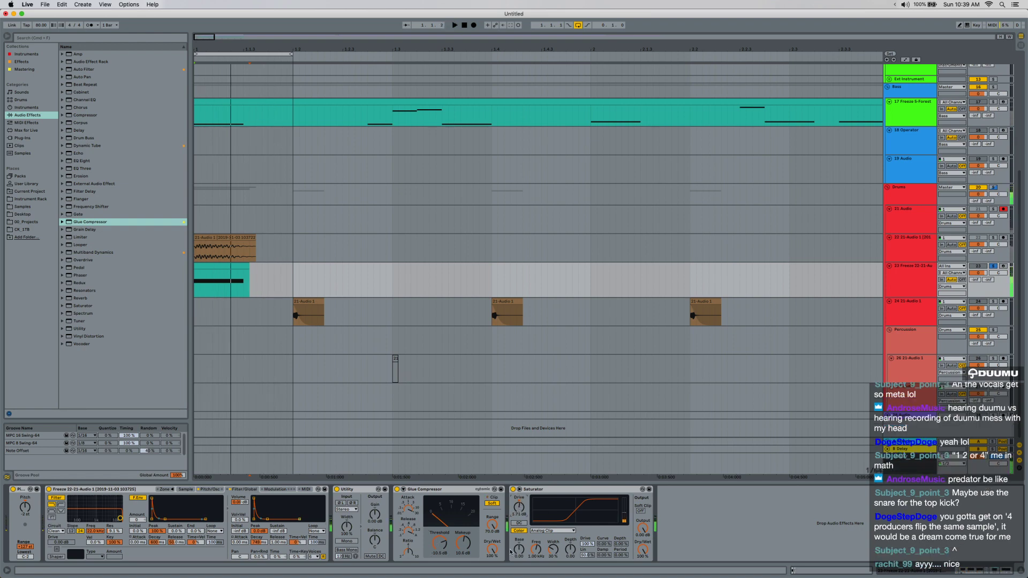
Add a Frequency Shifter after the Saturator on track 23 and lower its frequency while the loop plays.
key("super+f")
type("frequee")
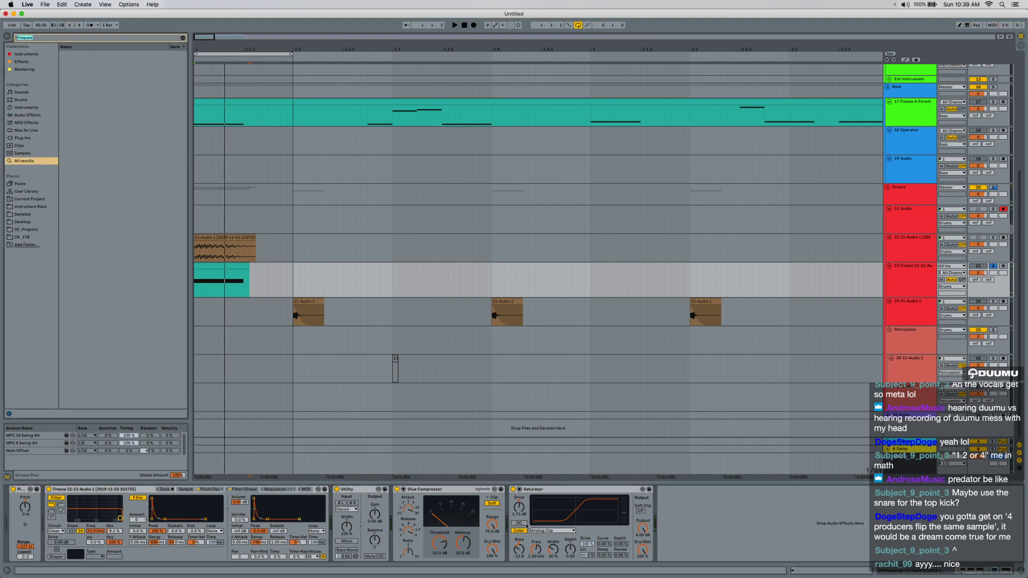
key("Down")
key("Return")
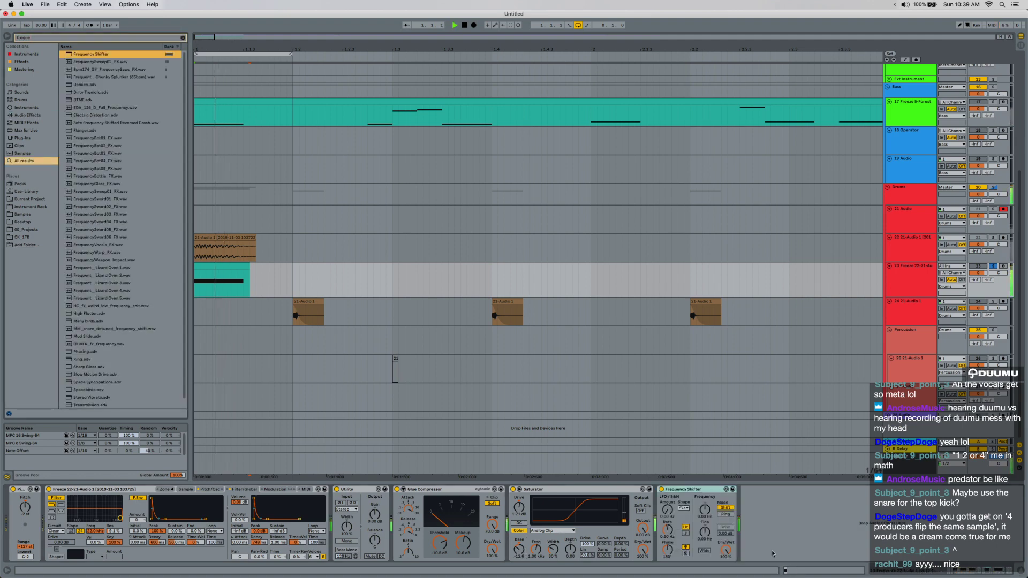
left_click_drag(701, 535, 701, 566)
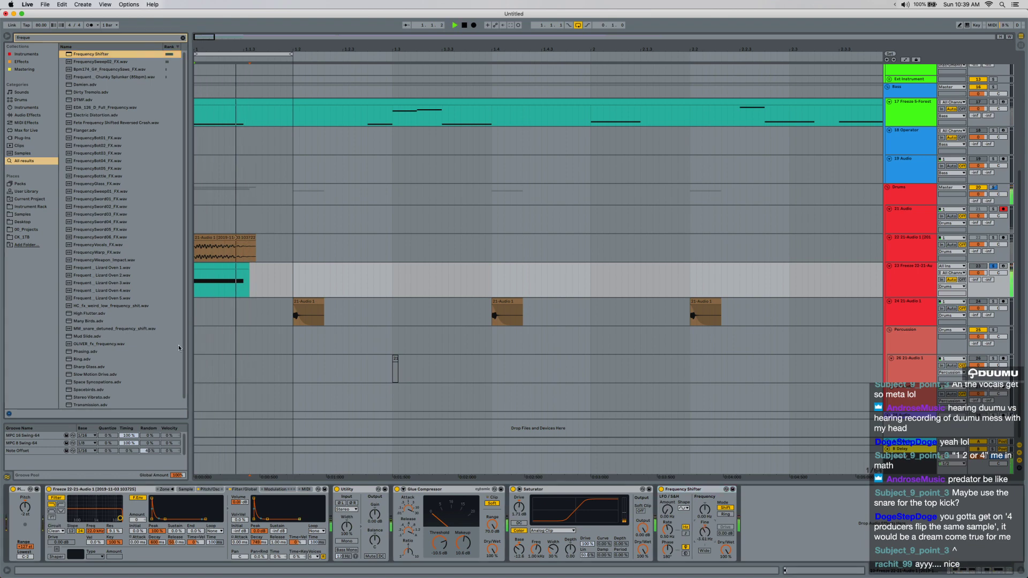
Add a Vocoder after the Frequency Shifter and reduce it to the fewest bands.
key("space")
key("super+f")
type("vocoder")
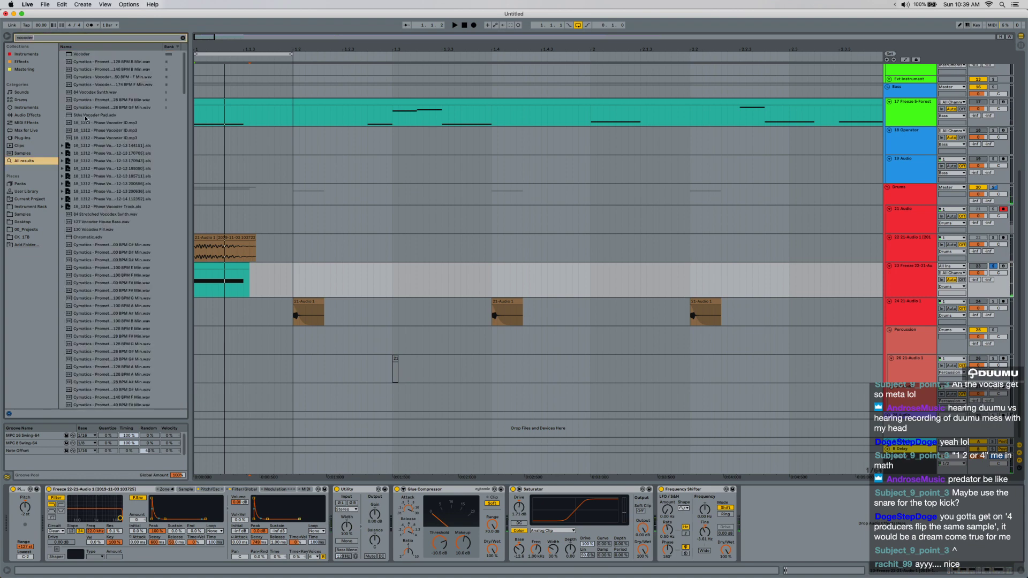
key("Return")
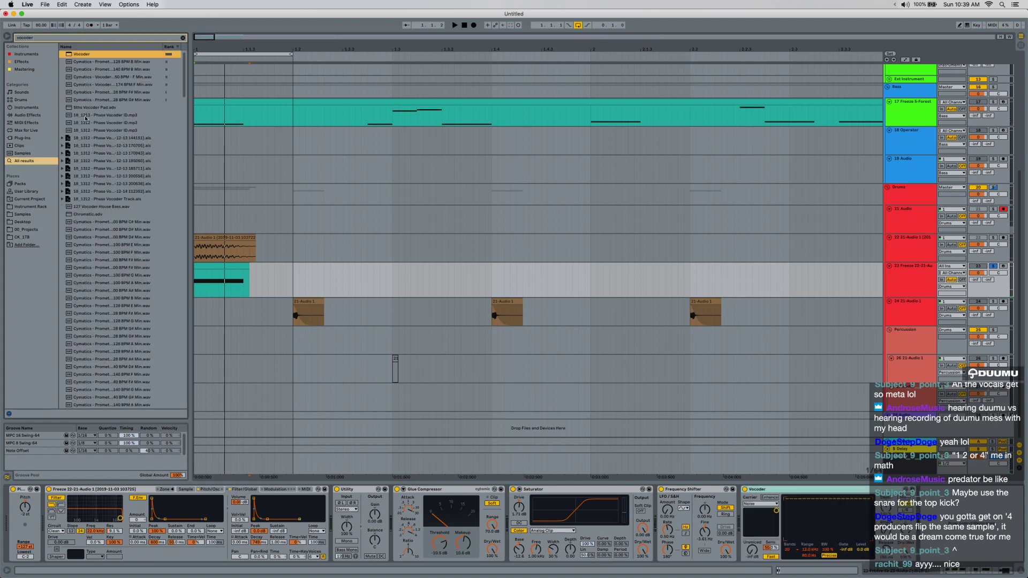
left_click(786, 550)
left_click(786, 494)
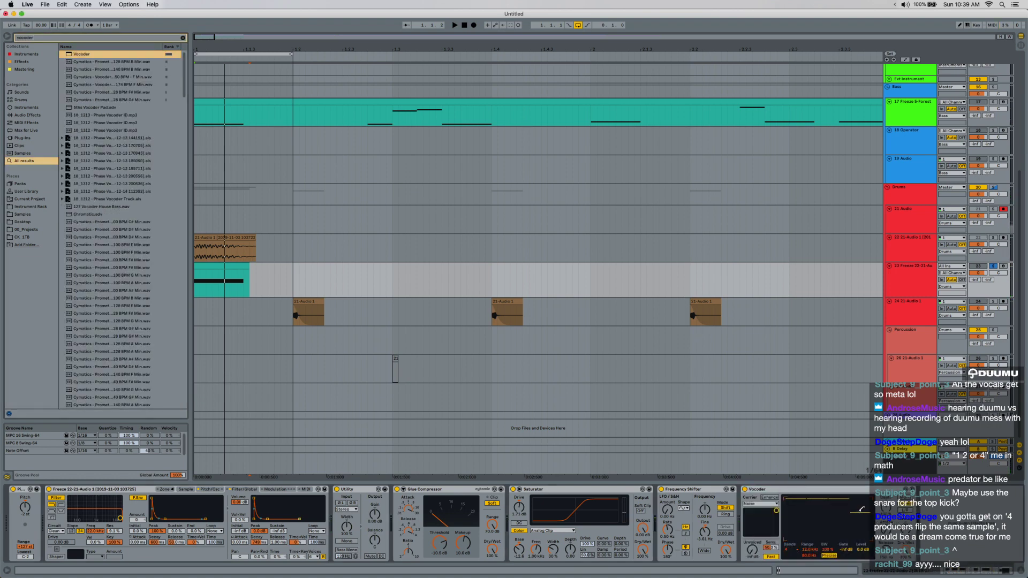
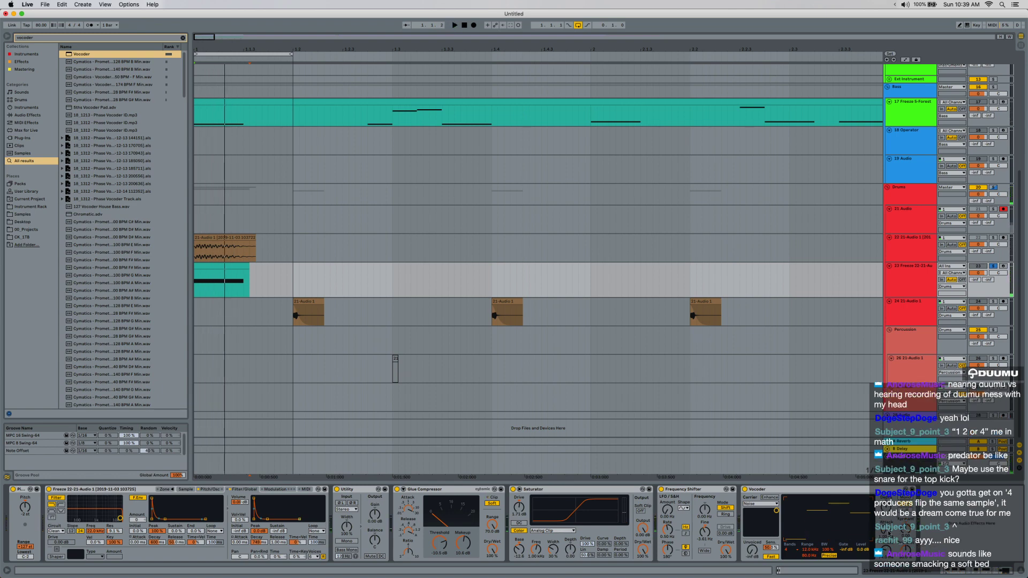
Move the Saturator after the Vocoder and slightly lower the Vocoder's formant while auditioning the loop.
key("space")
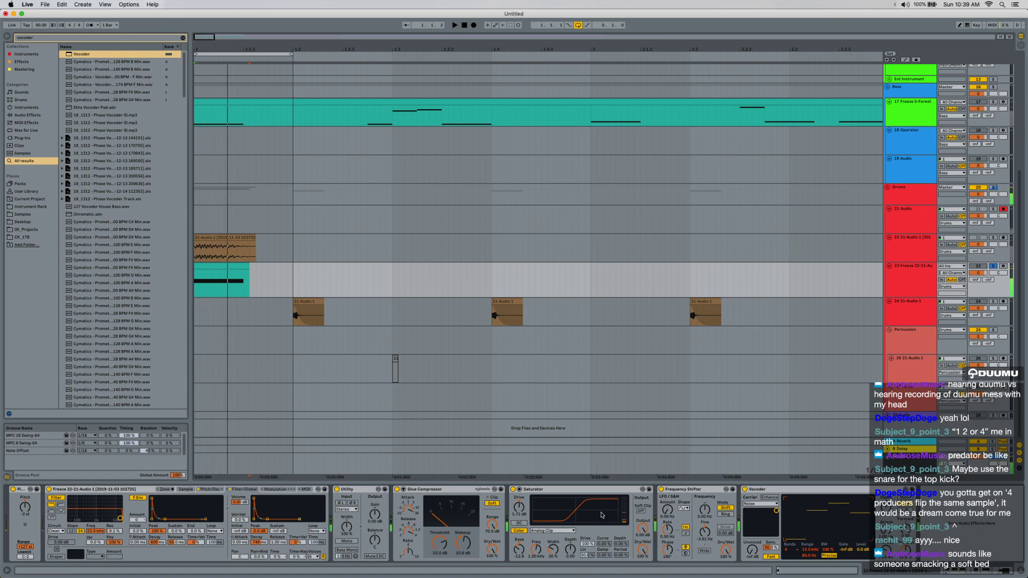
left_click(555, 489)
left_click_drag(556, 490, 857, 489)
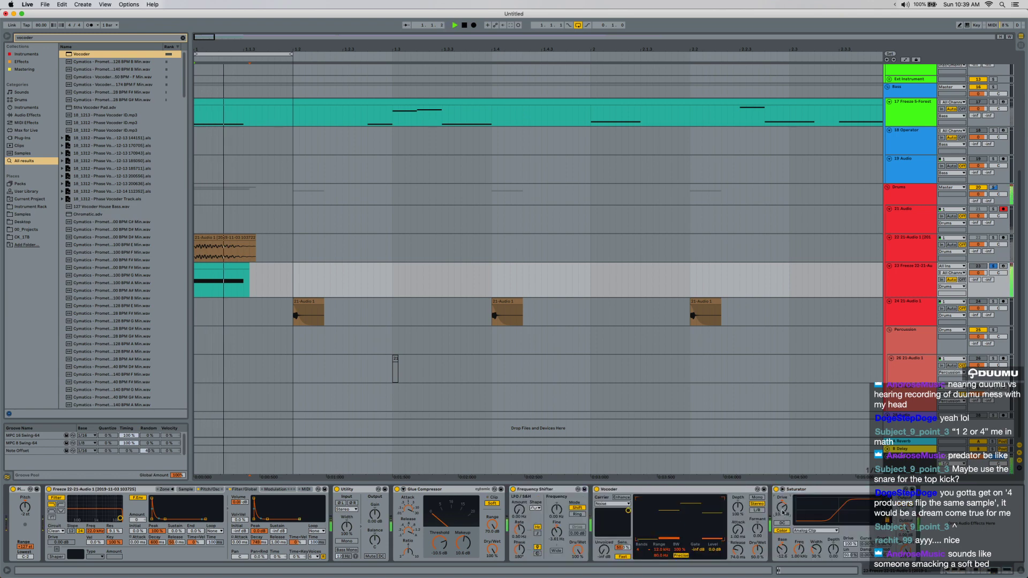
key("space")
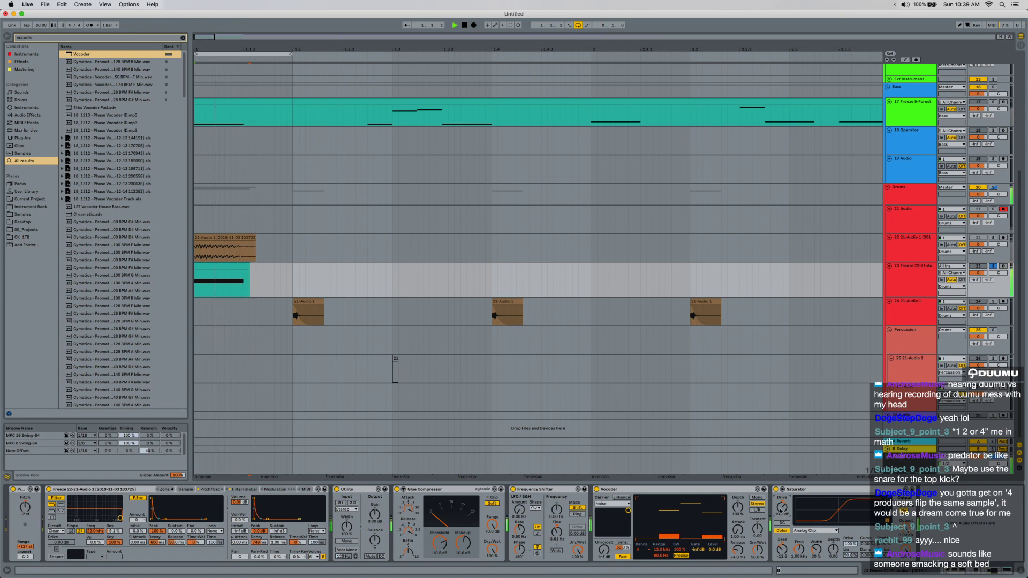
key("space")
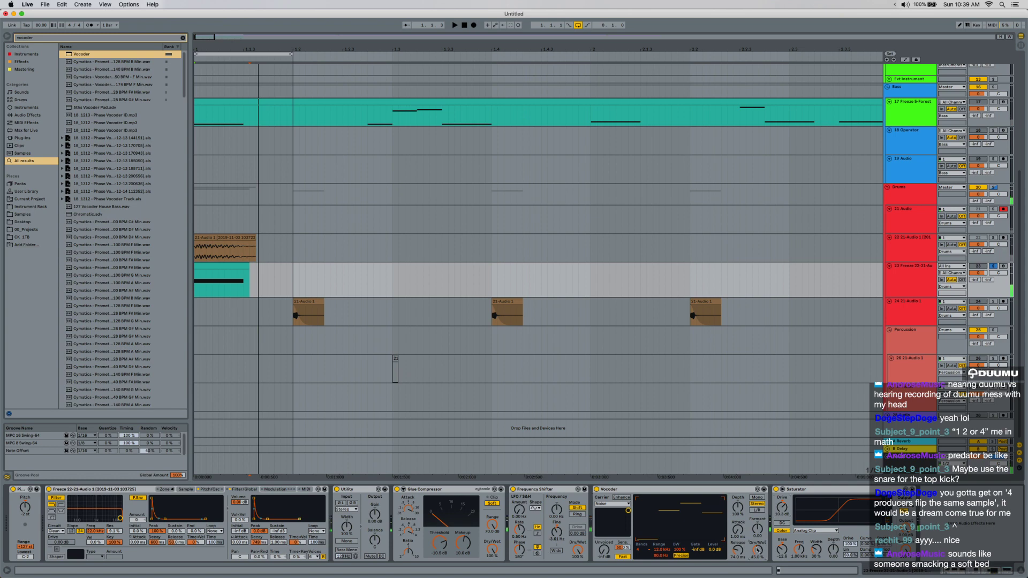
left_click_drag(757, 528, 757, 534)
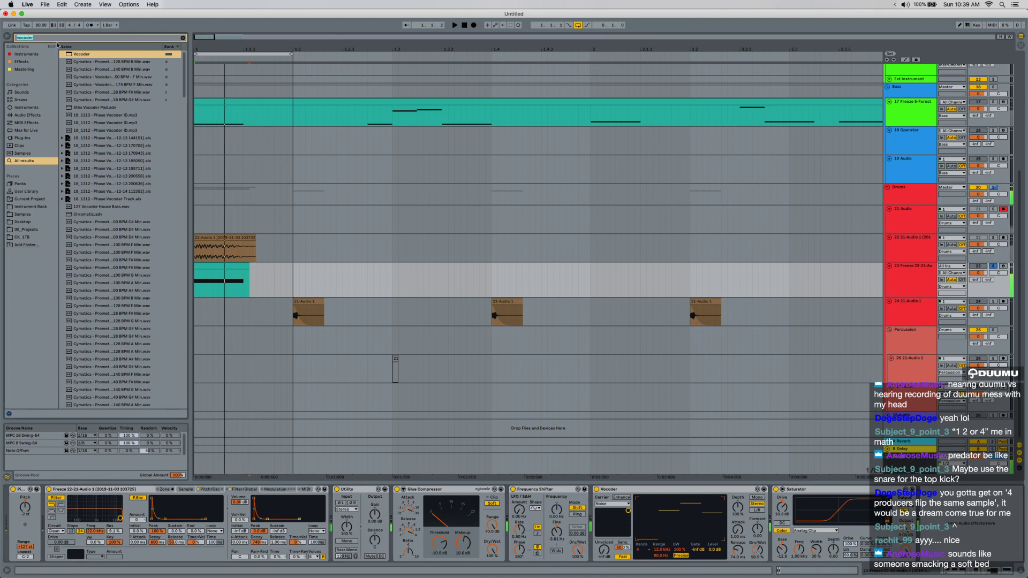
Add an EQ Eight after the Saturator and shorten the Vocoder's release slightly.
key("super+f")
type("eq")
double_click(80, 54)
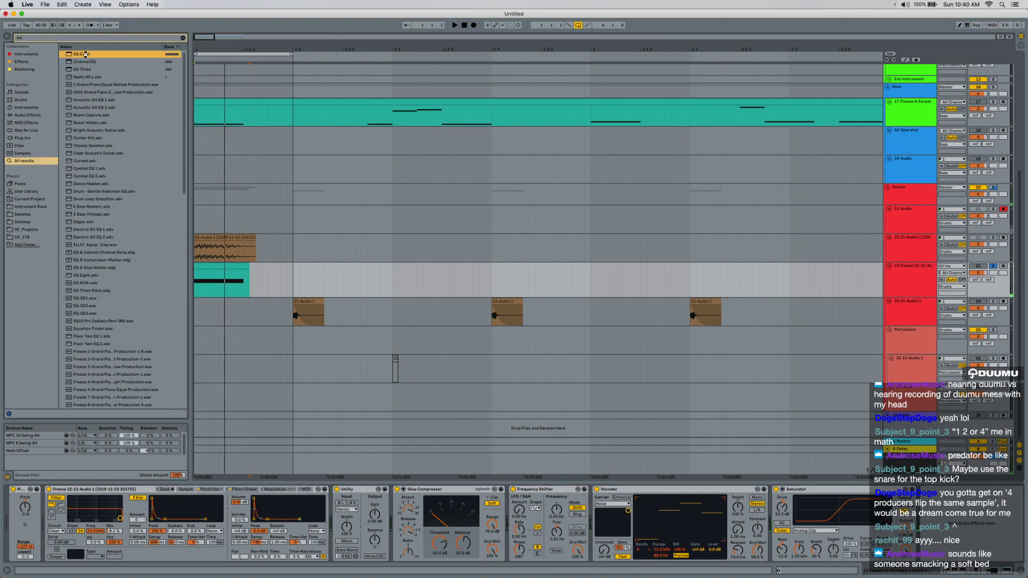
left_click_drag(644, 552, 644, 561)
Raise the Vocoder's depth and audition the loop through the full effect chain.
key("space")
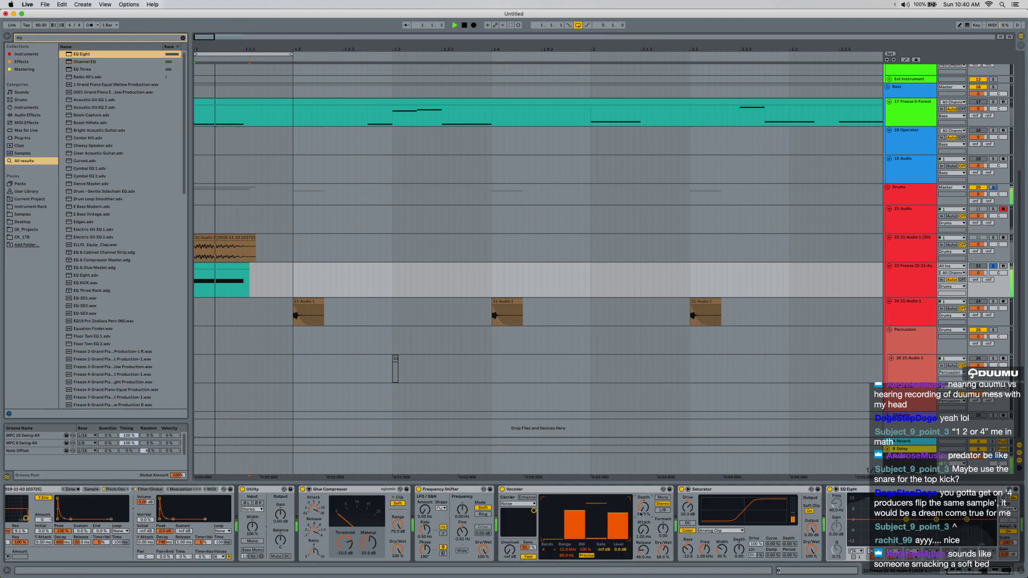
left_click_drag(645, 509, 645, 466)
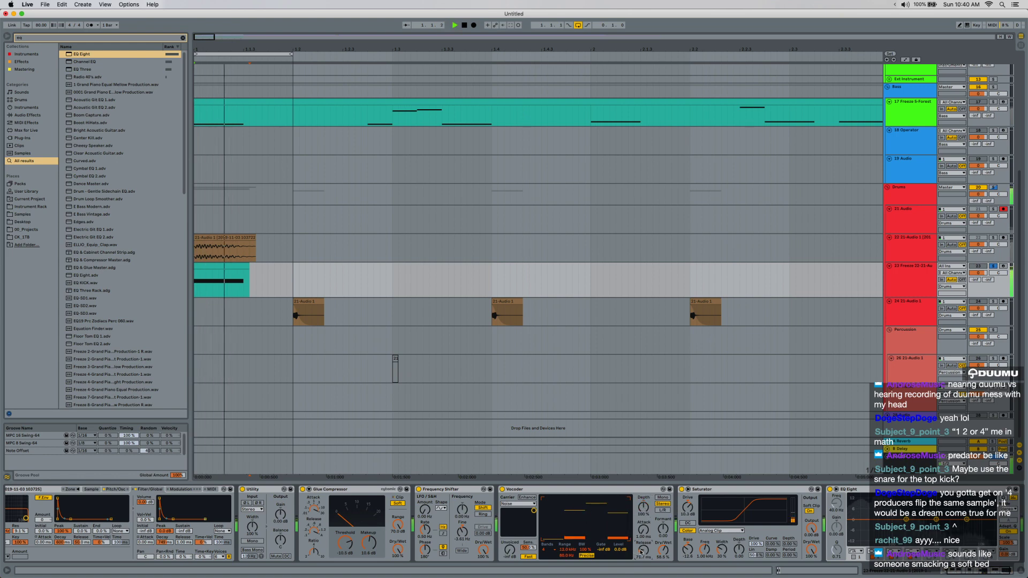
key("space")
key("space")
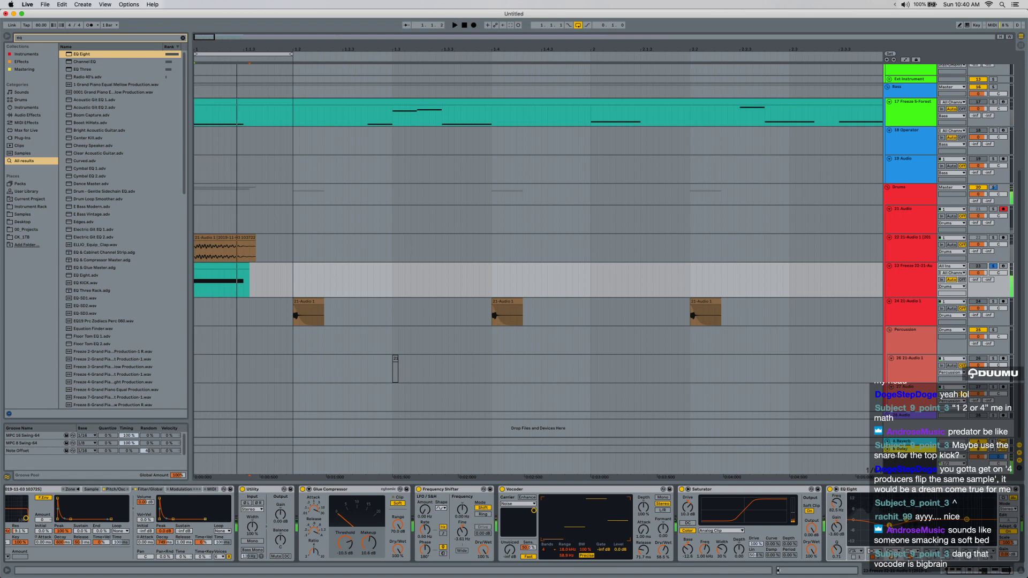
key("space")
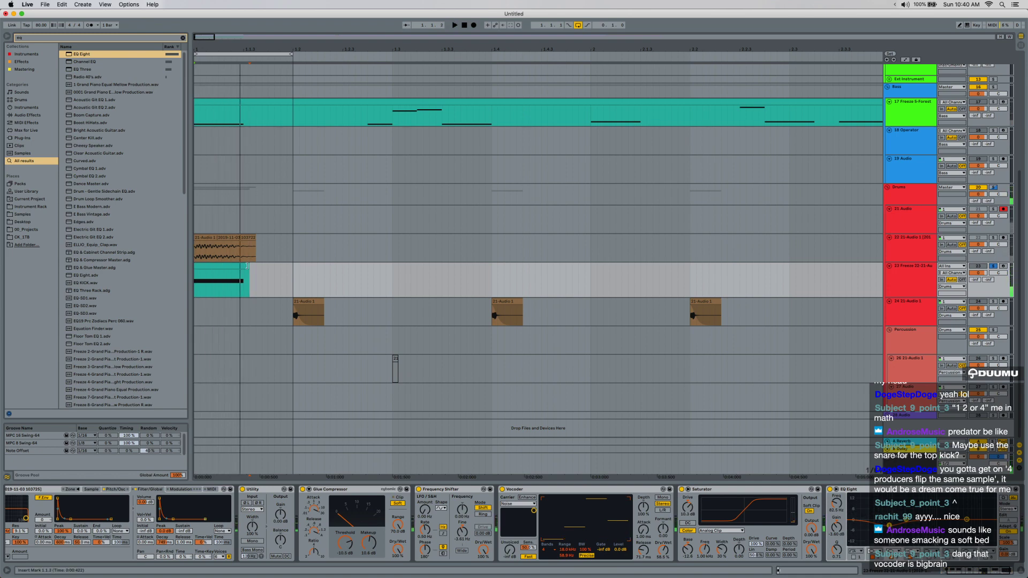
Turn off the arrangement loop and play track 23 together with the other tracks.
scroll(393, 281, "down", 4)
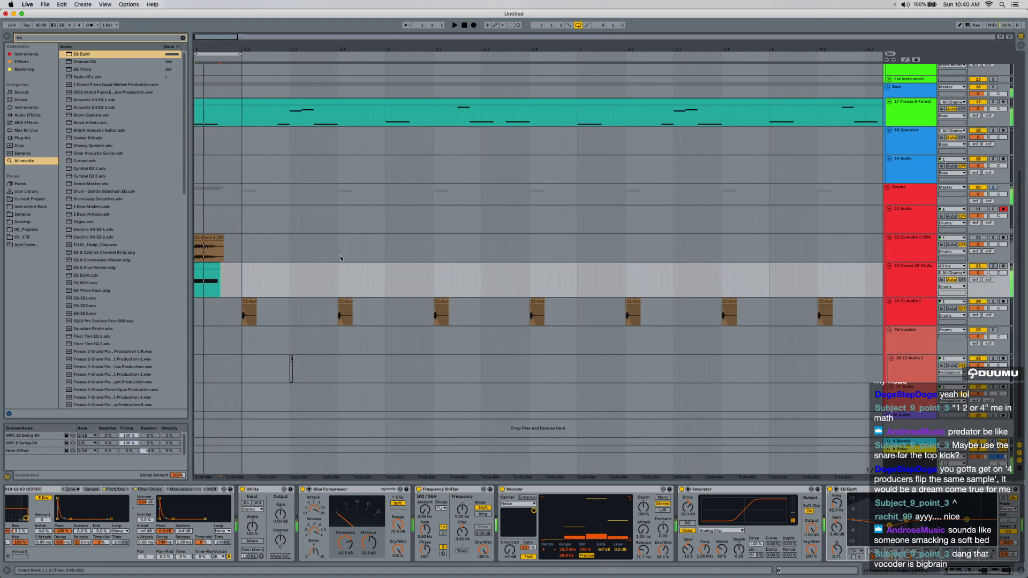
left_click(577, 26)
key("space")
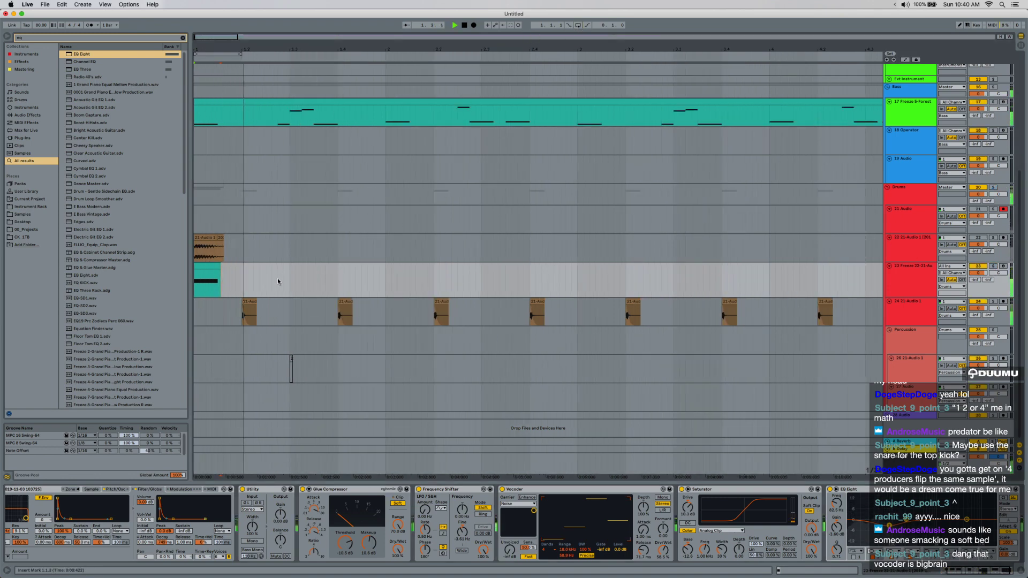
key("space")
left_click(308, 281, "shift")
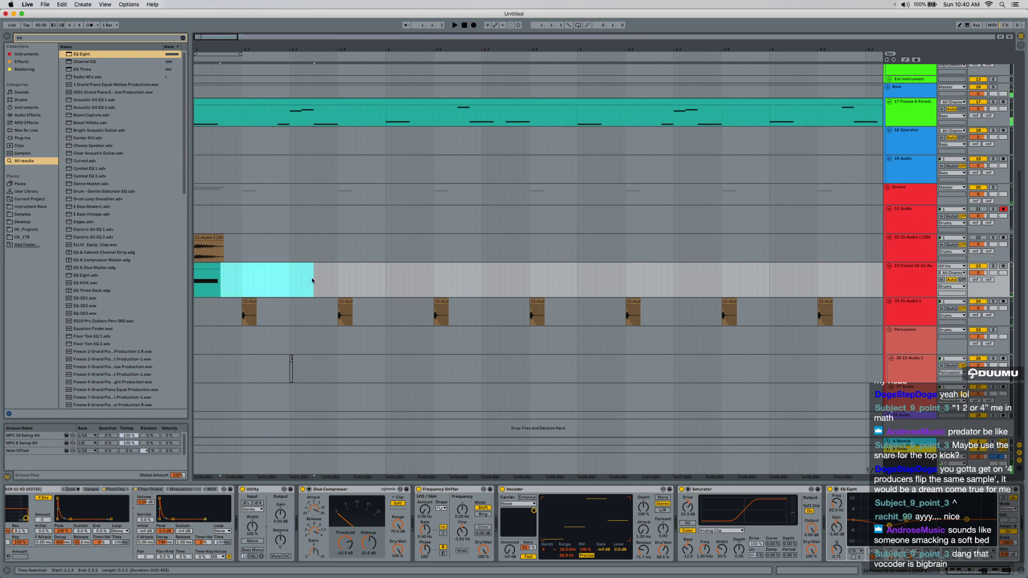
key("super+d")
key("space")
Select the MIDI clip on track 23 and insert a new audio track directly below that track in the Drums group.
left_click(207, 267)
key("space")
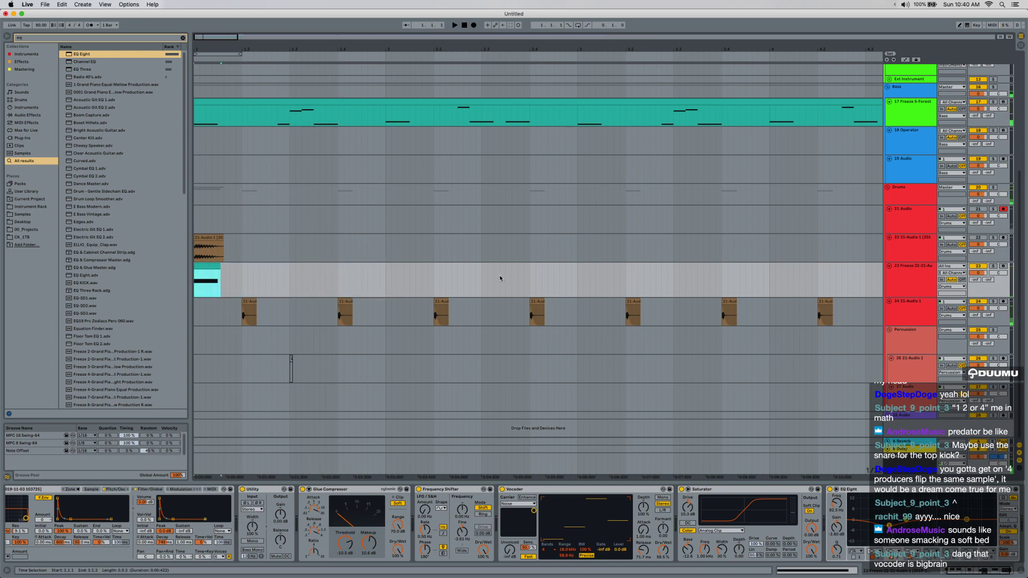
left_click(909, 287)
key("super+t")
left_click(928, 314)
left_click_drag(922, 290, 914, 333)
left_click(900, 268)
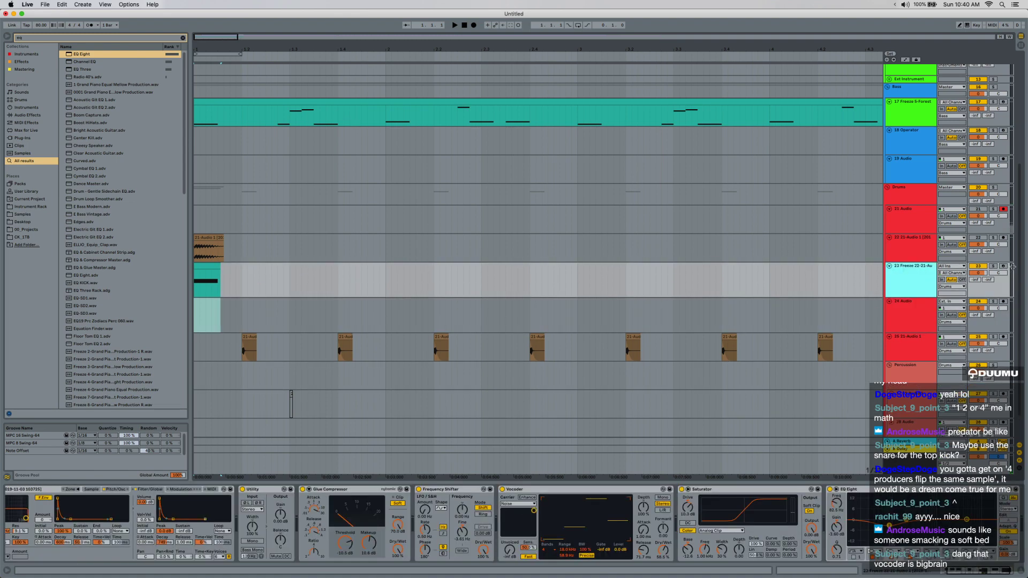
Arm track 23 for recording, set the new audio track 24's input to Resampling, and solo track 24.
left_click(1004, 267)
left_click(951, 302)
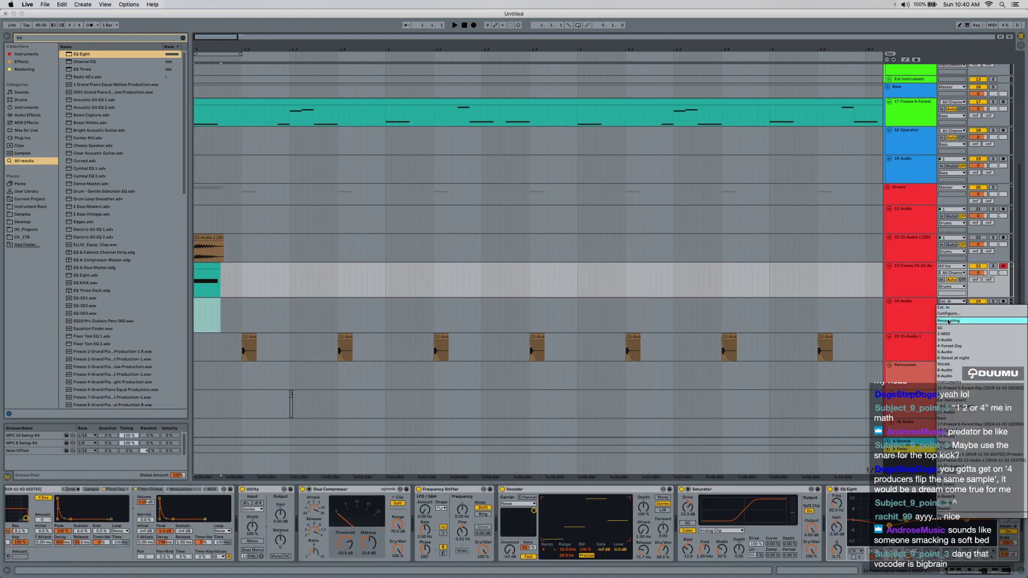
left_click(955, 321)
left_click(993, 301)
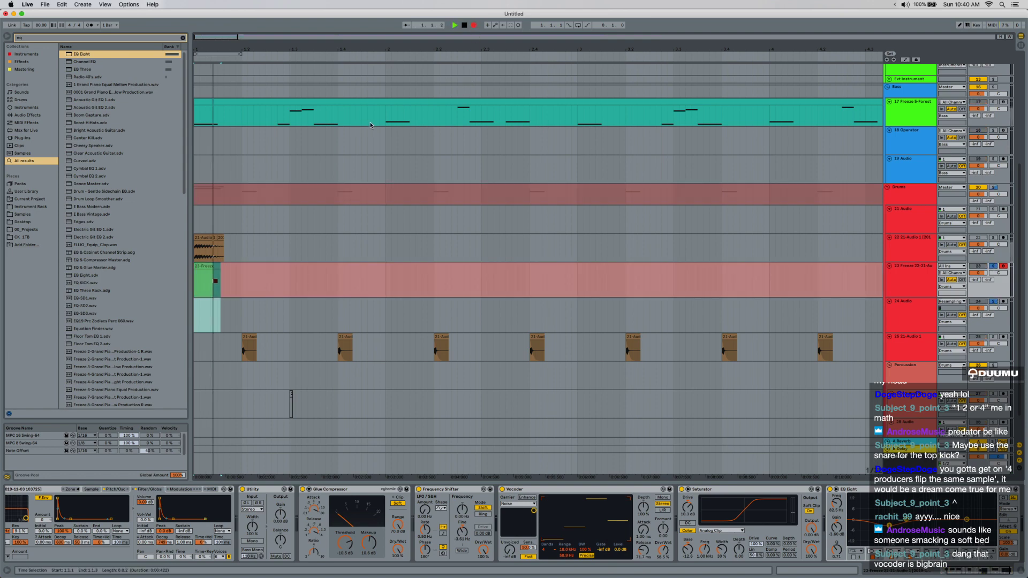
Stop and undo the recording on track 23, arm audio track 24 instead, and start recording the resampled output.
key("space")
key("super+z")
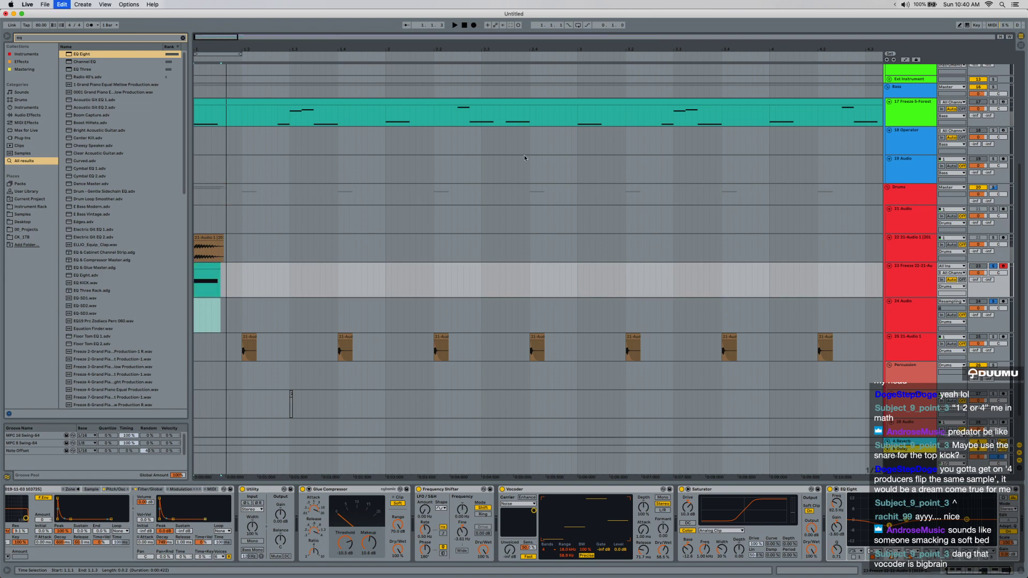
left_click(1003, 301)
left_click(473, 25)
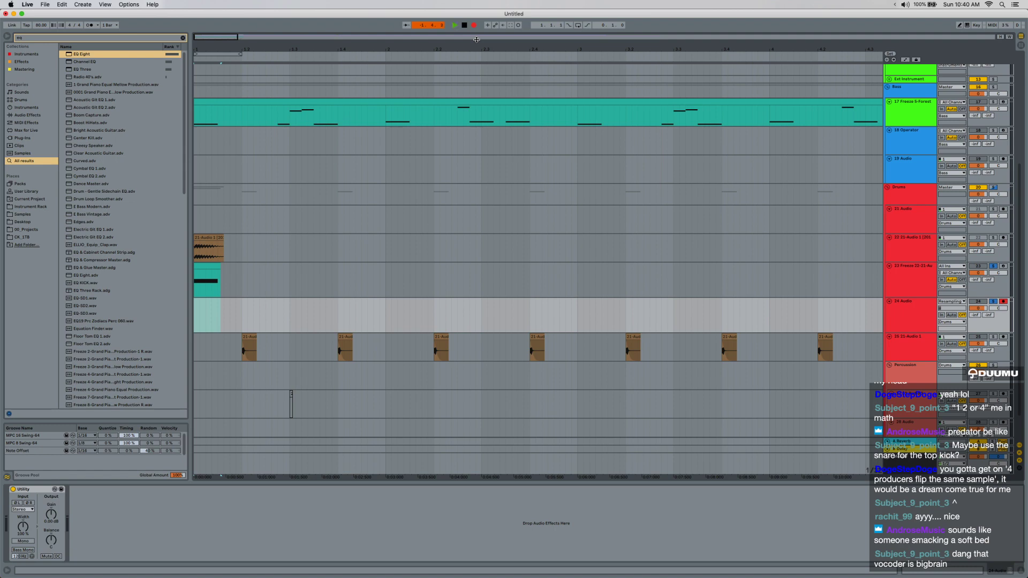
Stop the resampling recording and delete track 23 and track 22 from the Drums group.
key("space")
left_click(914, 263)
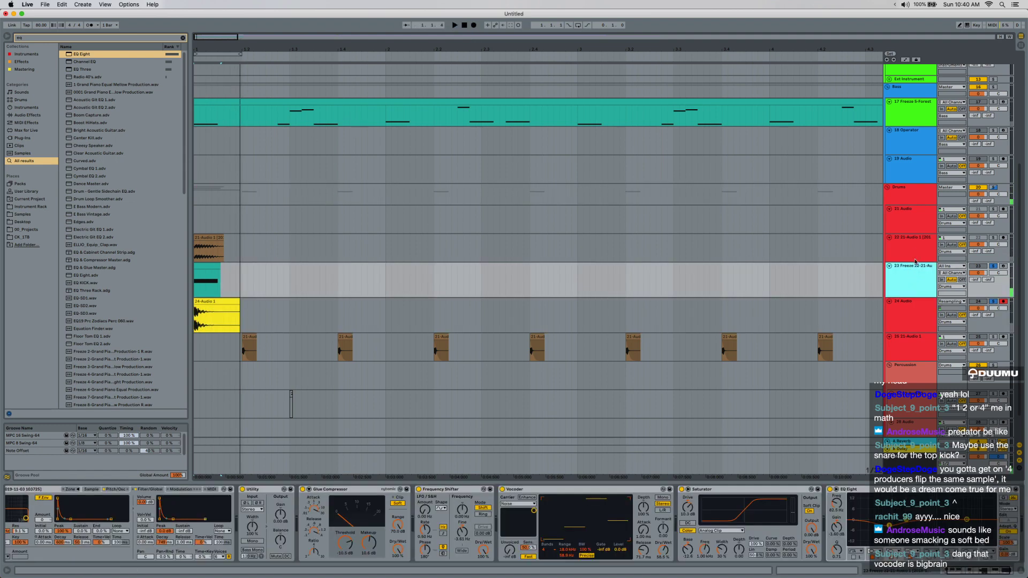
key("BackSpace")
key("BackSpace")
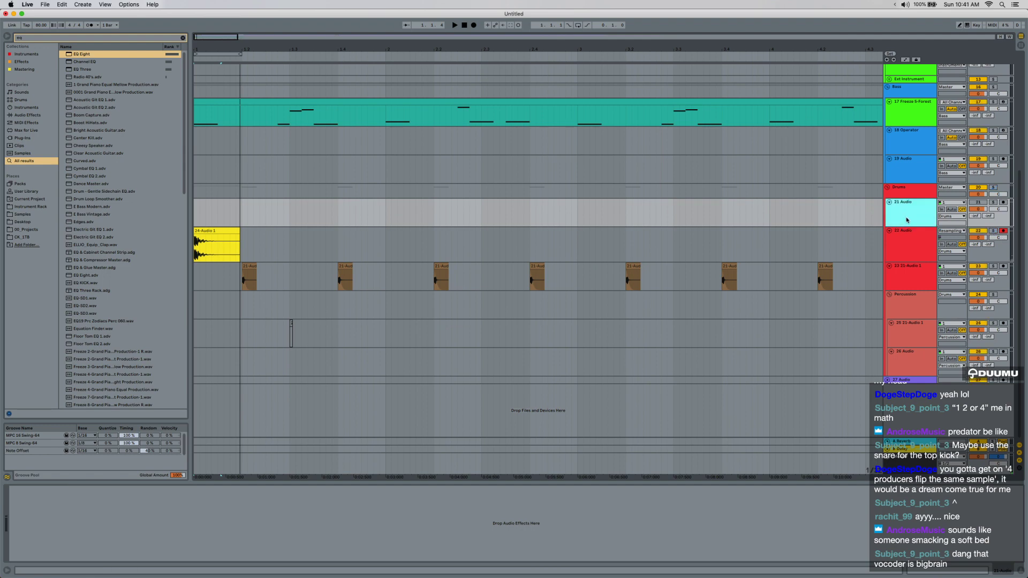
Move the deactivated clip on track 21 to the start of the arrangement and fold the track.
key("BackSpace")
key("super+z")
key("w")
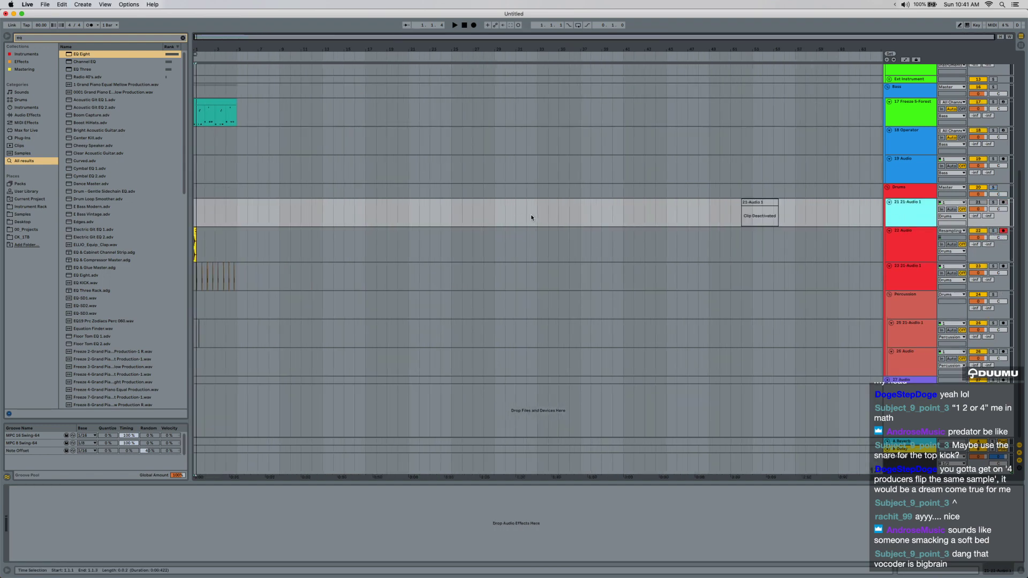
left_click_drag(752, 203, 207, 214)
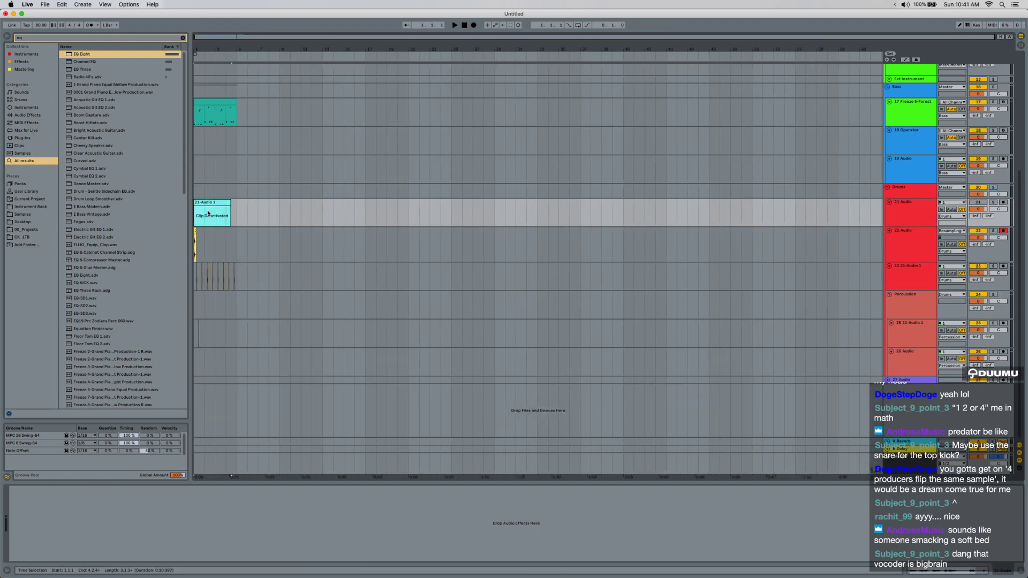
scroll(208, 214, "up", 6)
left_click(889, 204)
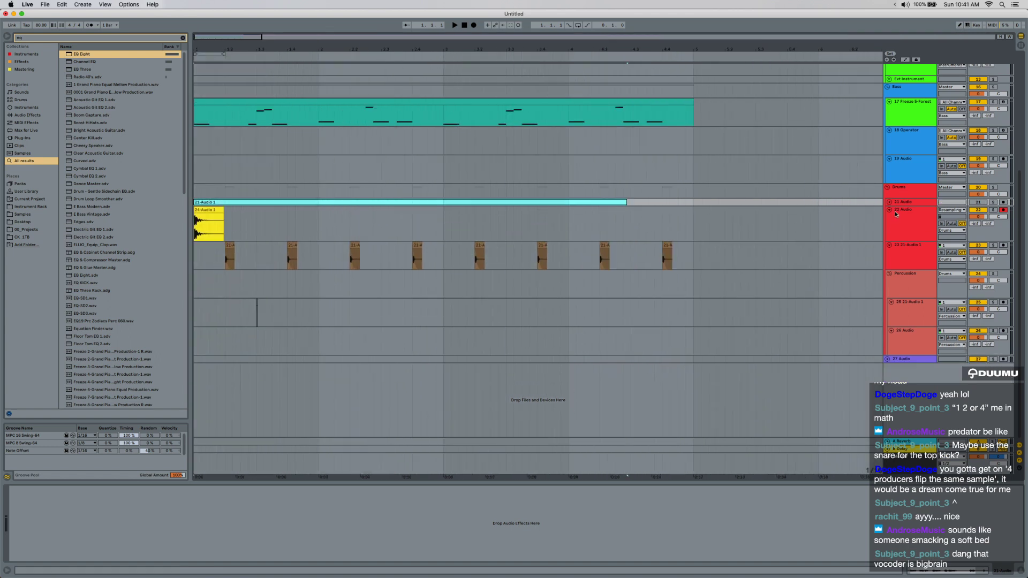
Split the resampled kick clip on track 22 at 1.1.2, delete its tail, fade out the remaining hit and play it back.
left_click(217, 220)
scroll(217, 221, "up", 5)
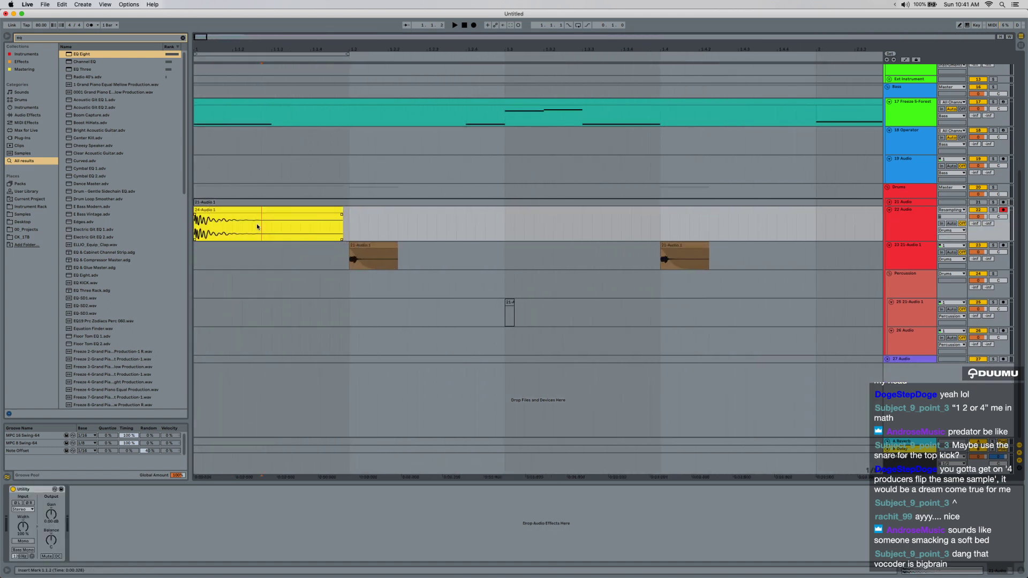
key("super+e")
left_click(274, 210)
key("Delete")
left_click(250, 210)
left_click_drag(260, 215, 213, 235)
key("space")
key("space")
key("space")
key("space")
key("space")
key("space")
scroll(322, 225, "down", 5)
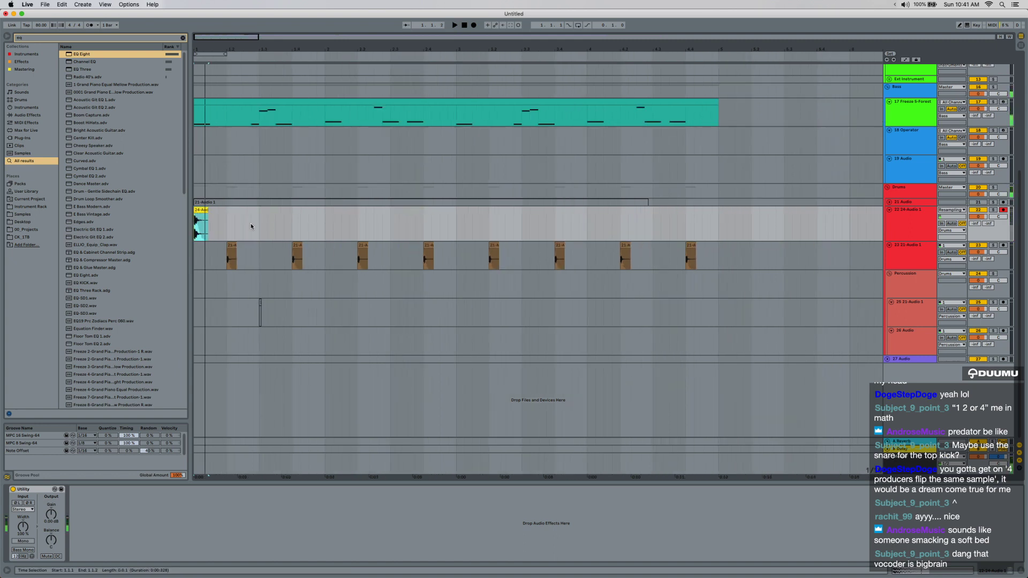
Duplicate the kick within bar 1 and repeat that one-bar kick pattern three more times to fill four bars.
left_click(258, 224, "shift")
key("super+d")
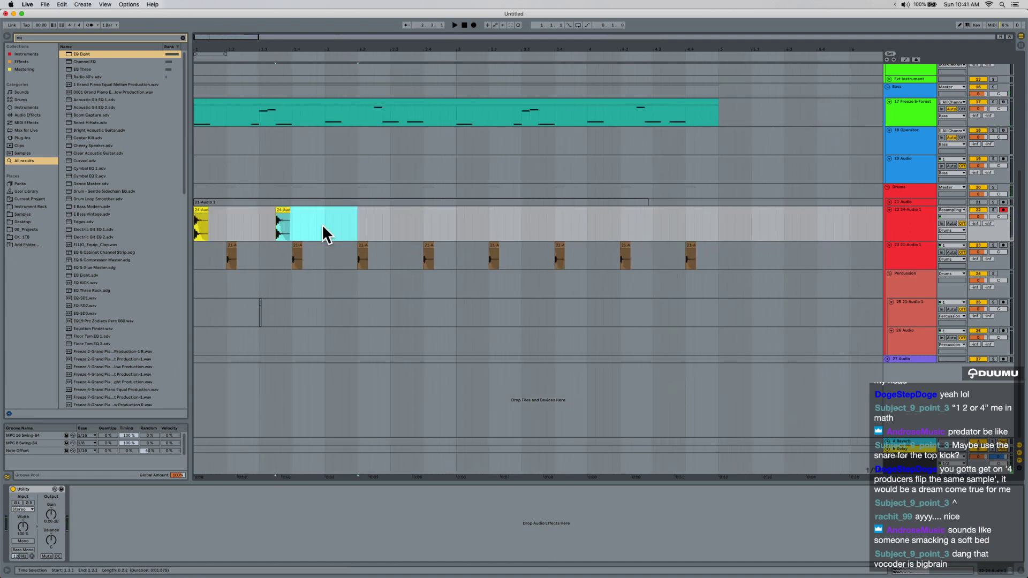
left_click_drag(324, 224, 195, 228)
key("space")
key("super+d")
key("super+d")
key("super+d")
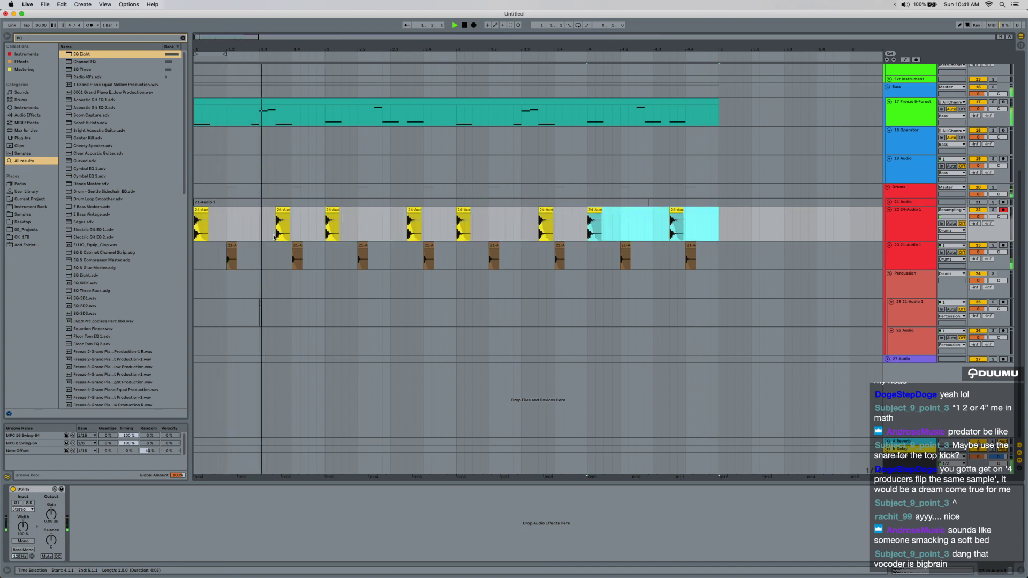
Loop the four bars of the kick pattern and play them with the other tracks.
key("super+a")
key("super+l")
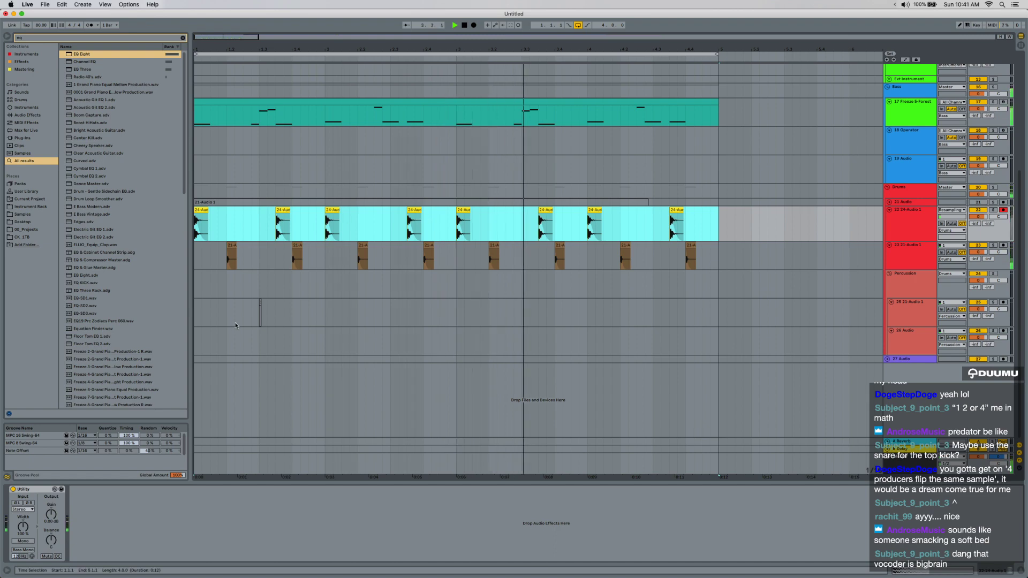
scroll(328, 264, "up", 6)
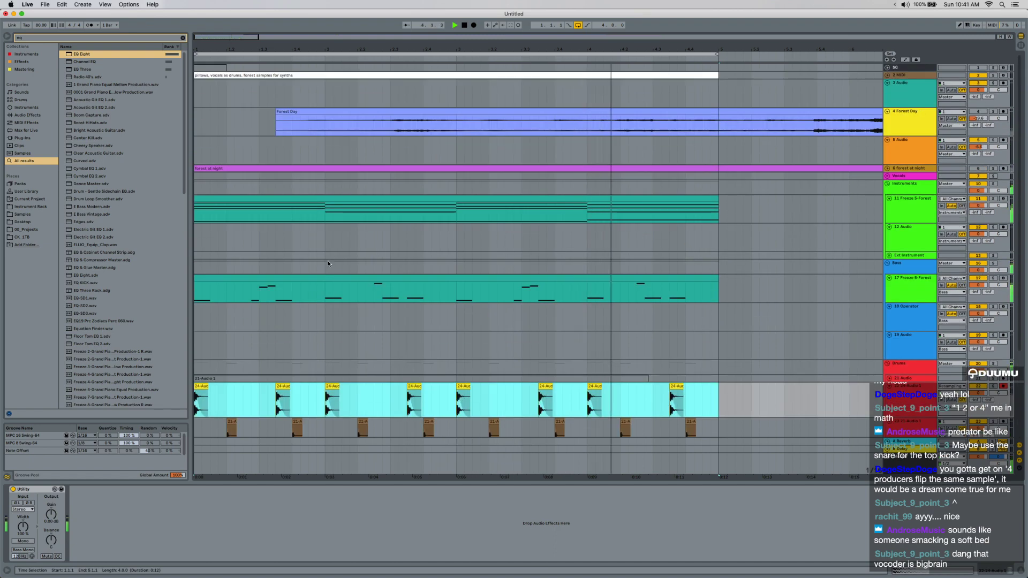
scroll(328, 260, "down", 2)
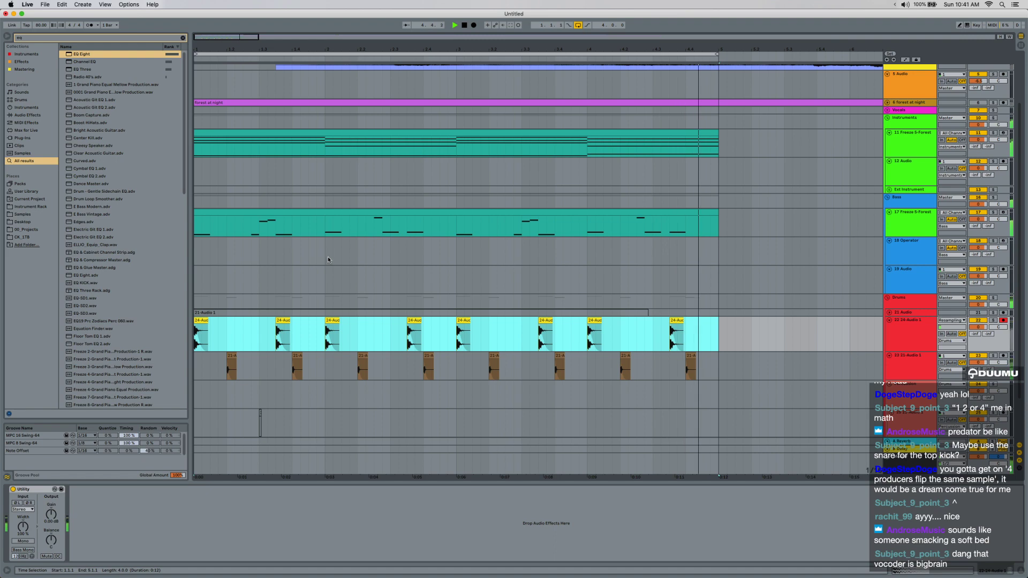
scroll(328, 257, "down", 2)
key("space")
Adjust the fade-out of the short percussion hit on track 25 while auditioning it.
left_click_drag(237, 371, 329, 378)
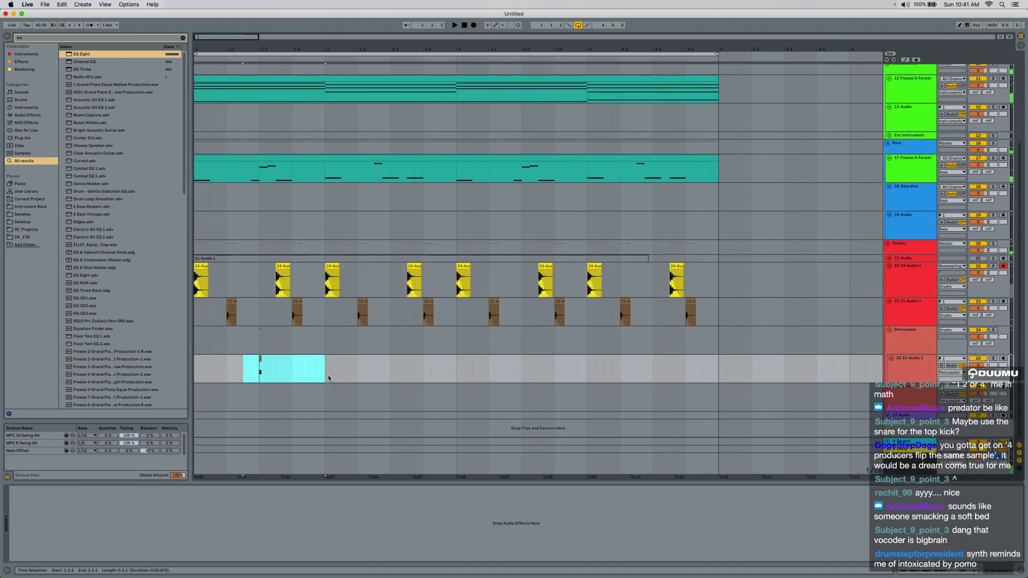
scroll(267, 353, "up", 3)
left_click(252, 357)
scroll(253, 358, "up", 3)
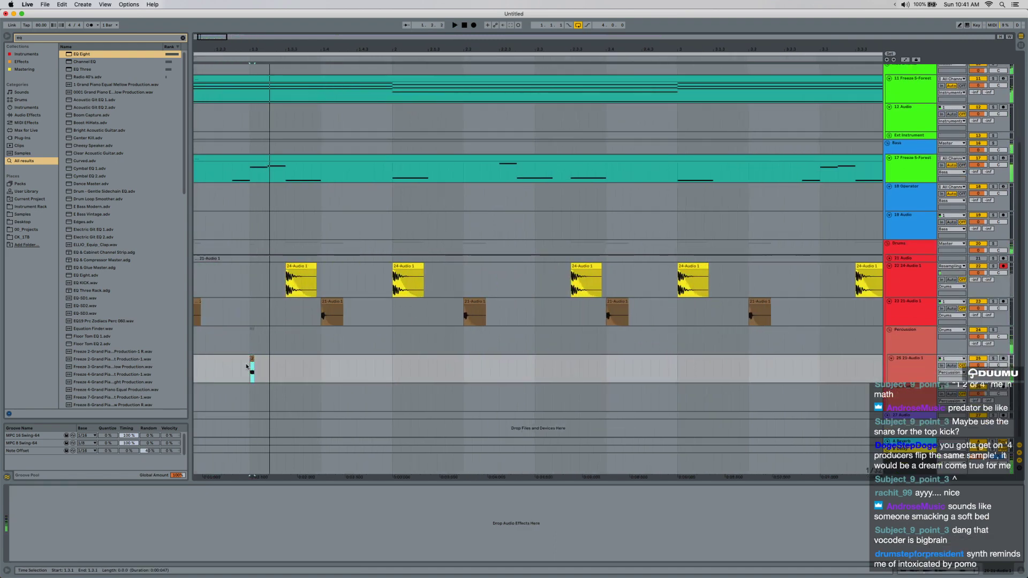
key("space")
key("space")
key("space")
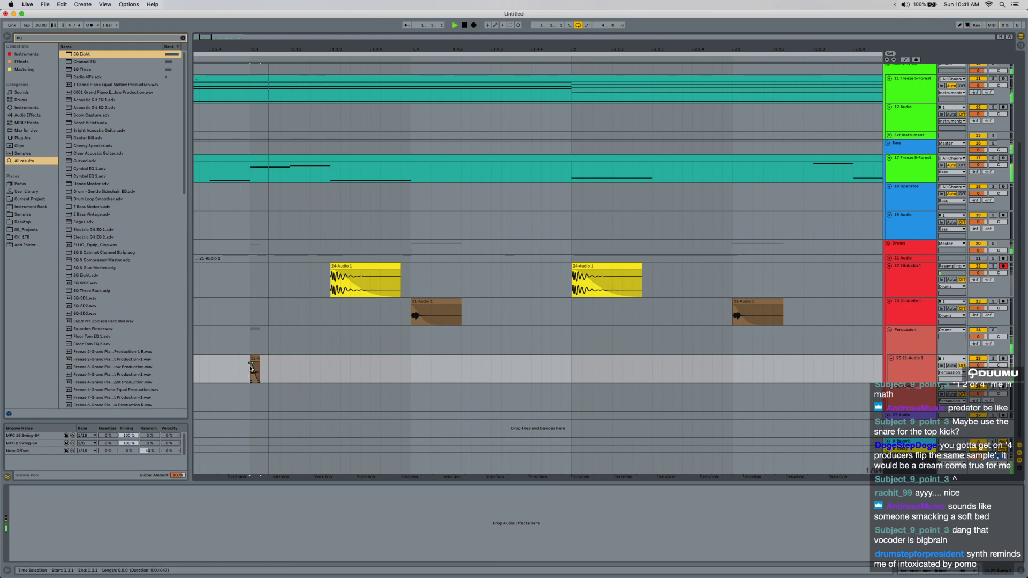
left_click_drag(257, 363, 252, 363)
key("space")
key("space")
key("space")
Move the short percussion hit on track 25 to the start of the arrangement at 1.1.1 and play it.
key("Delete")
scroll(257, 360, "down", 5)
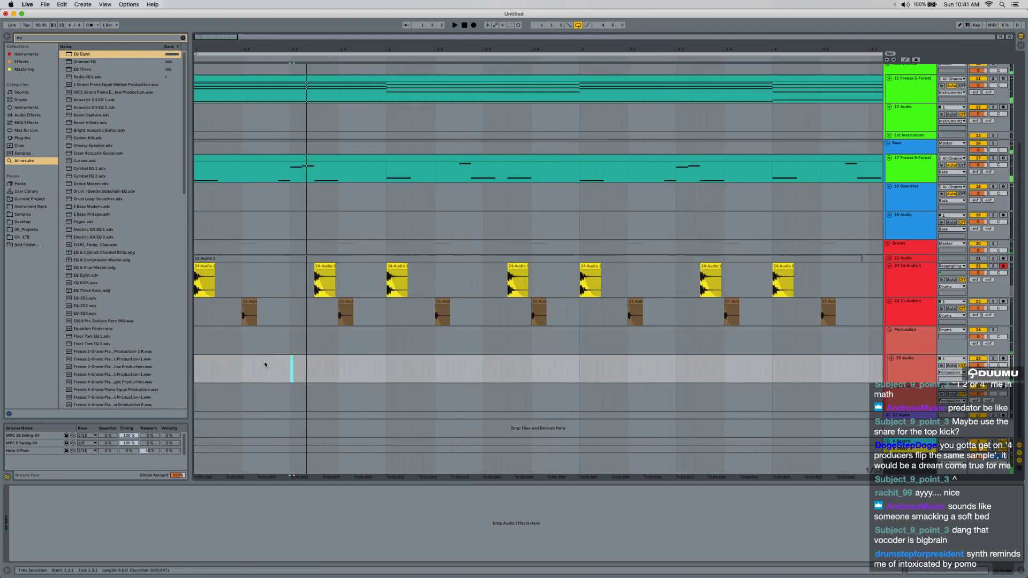
key("super+v")
scroll(208, 363, "up", 5)
key("space")
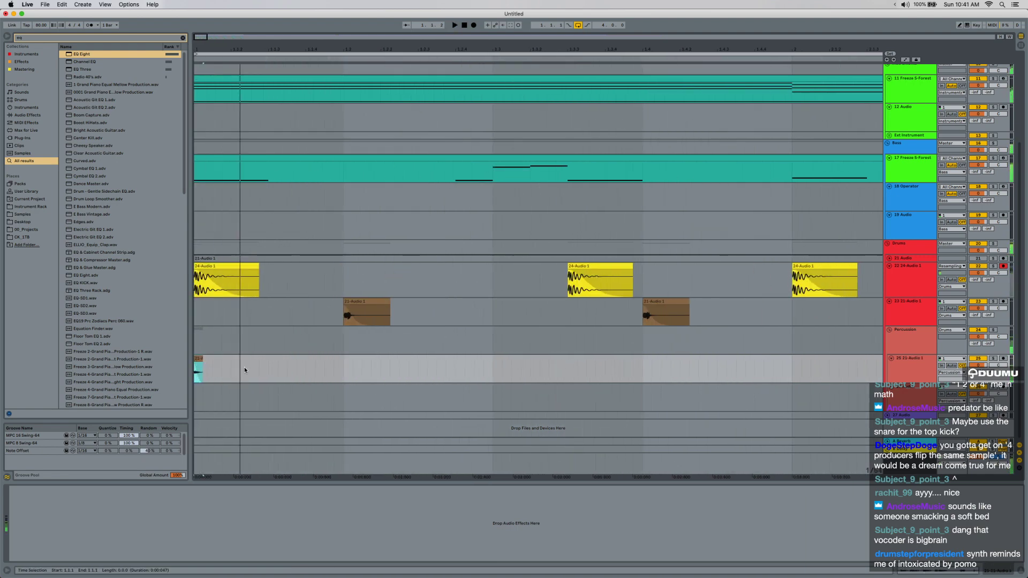
Duplicate the percussion hit on every sixteenth of beat 1, fill the last sixteenth with a rapid roll, and play it.
key("ctrl+d")
key("ctrl+d")
key("ctrl+d")
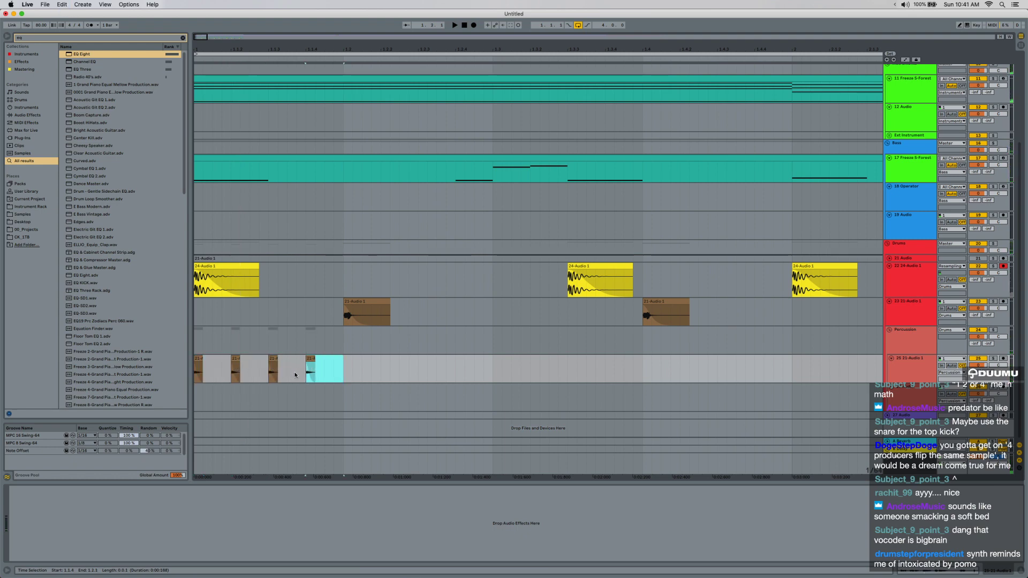
key("ctrl+d")
key("ctrl+d")
key("ctrl+d")
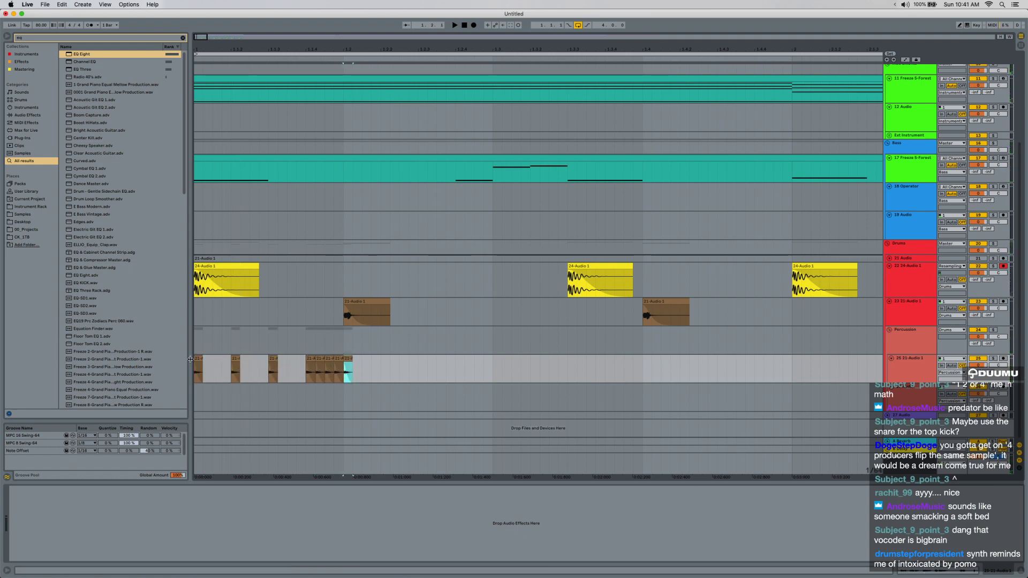
left_click(198, 354)
key("space")
key("space")
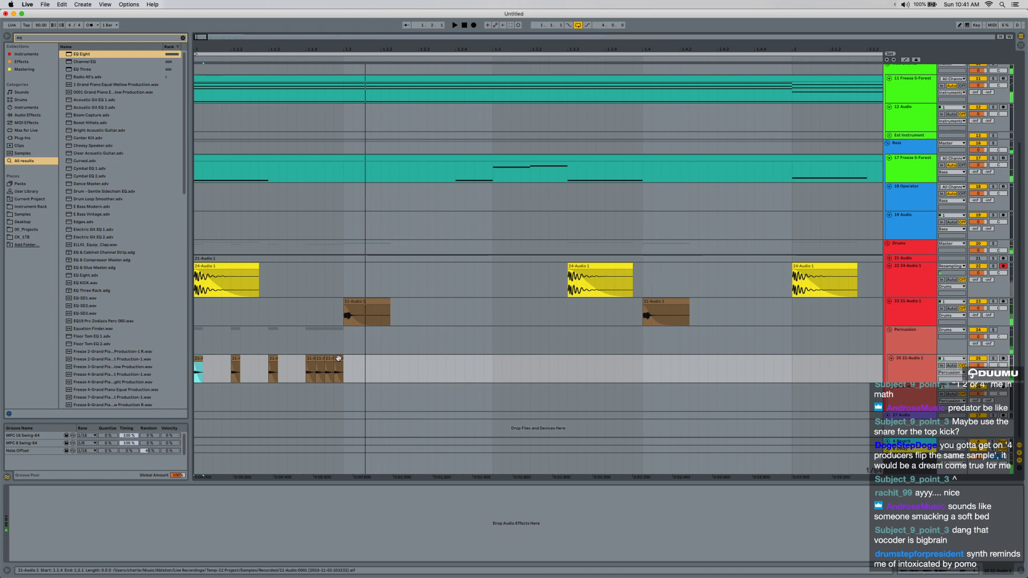
Select the one-beat percussion pattern and duplicate it across beats 2 and 3.
left_click_drag(340, 358, 195, 368)
key("super+z")
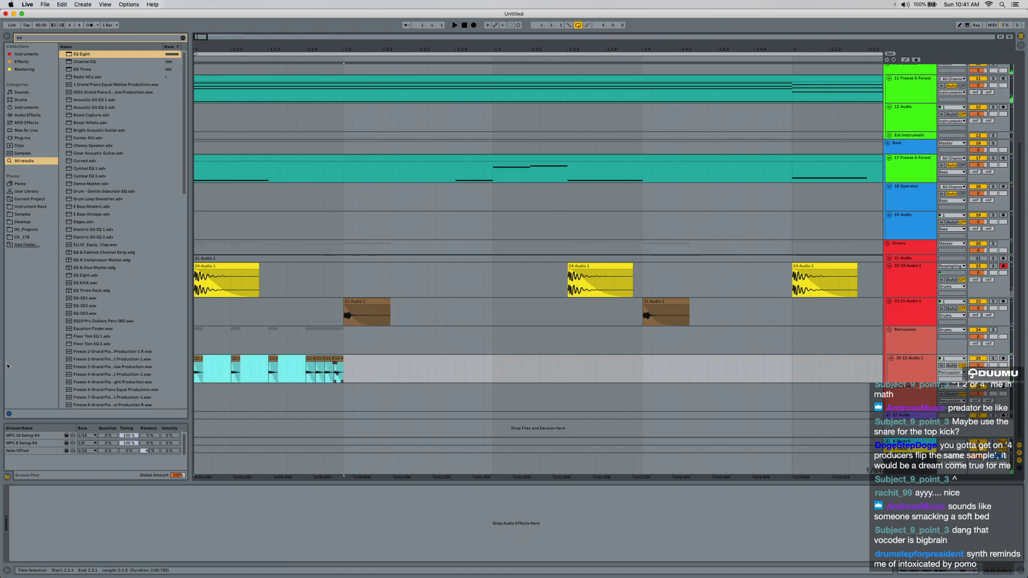
key("super+d")
key("super+d")
key("super+d")
key("super+z")
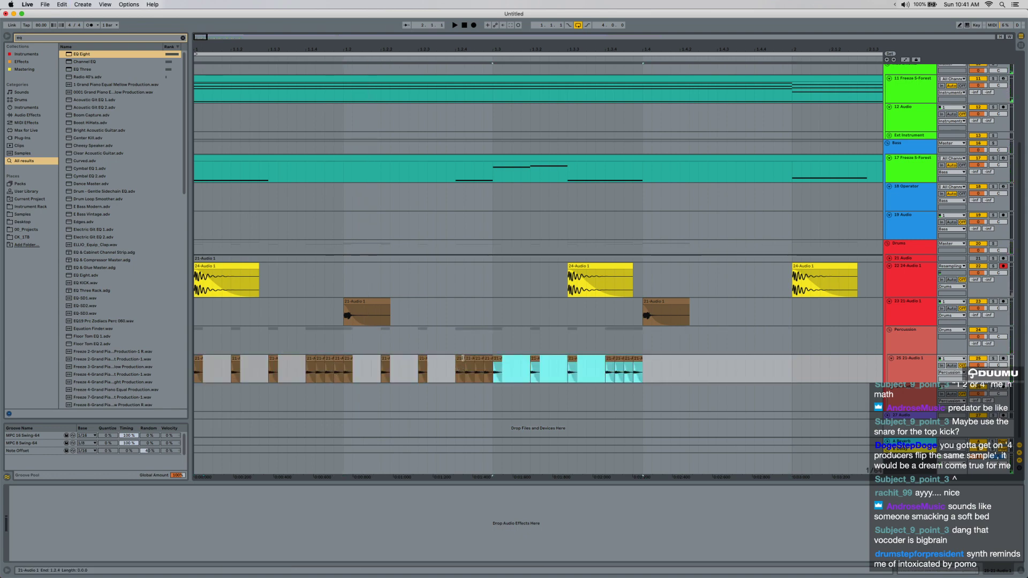
Replace the roll at the end of beat 2 with two evenly spaced percussion hits and play the pattern.
left_click(463, 358)
key("space")
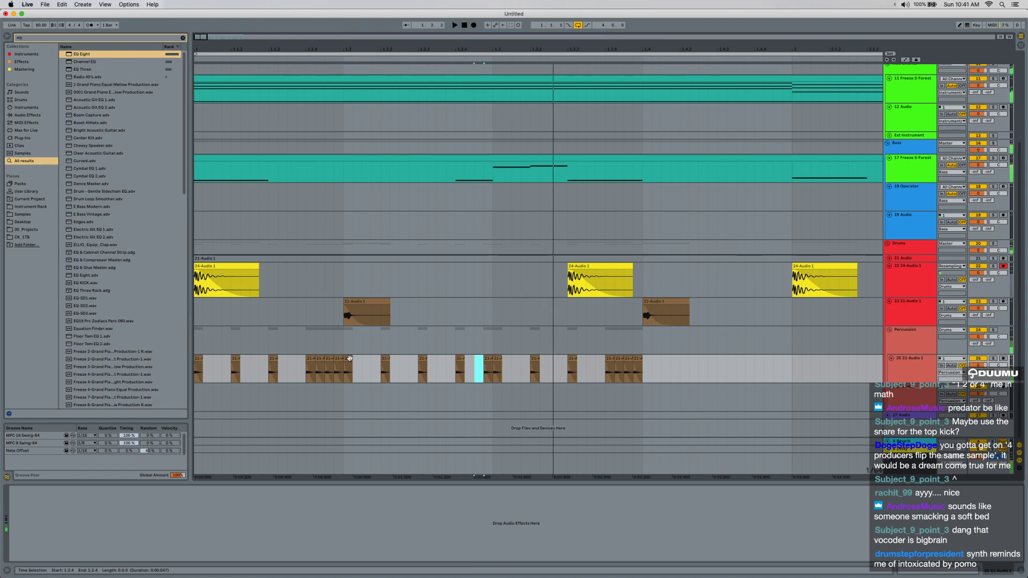
left_click(478, 363)
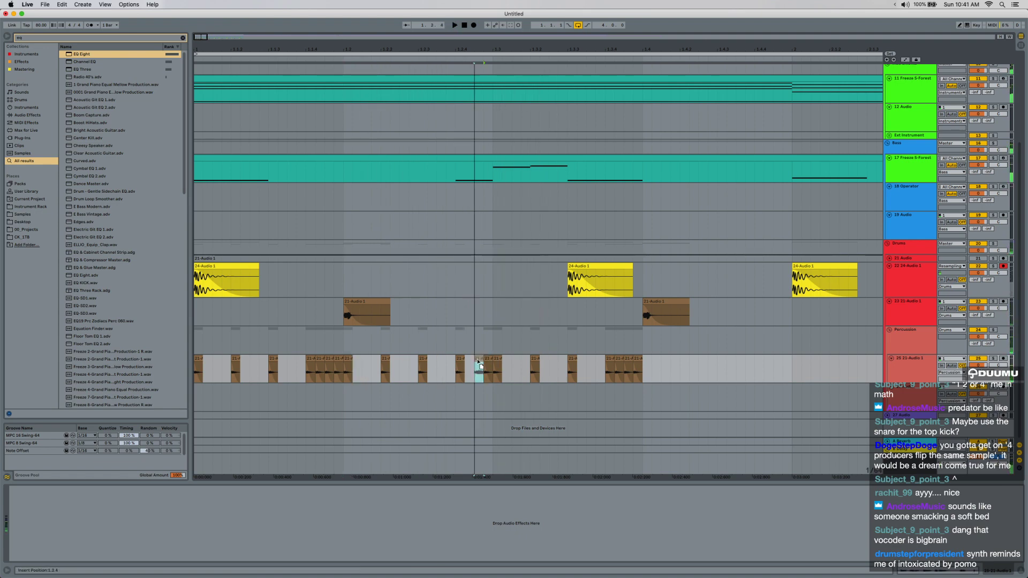
key("space")
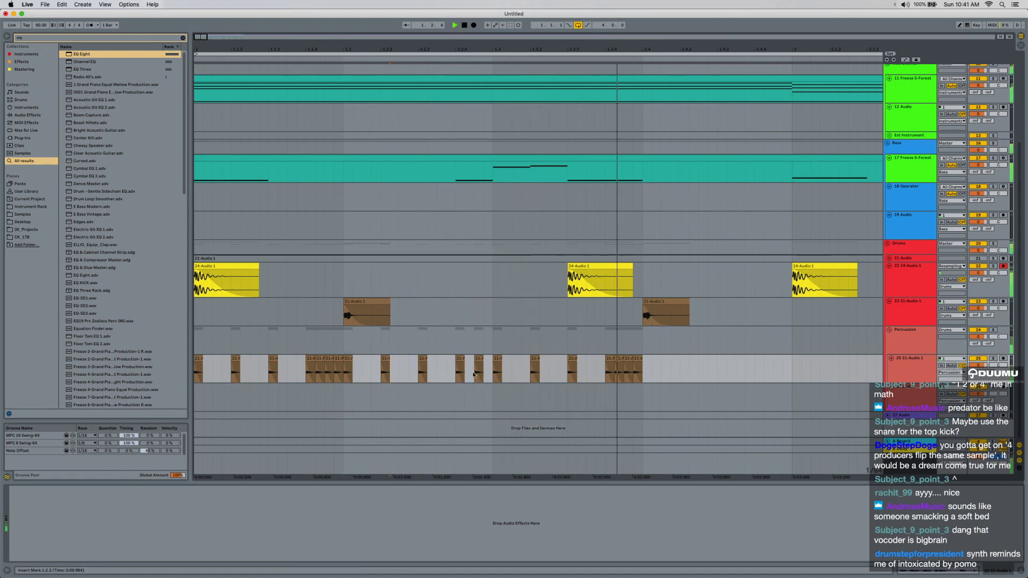
Delete the percussion hits from beat 3 onward and play the remaining two beats.
key("space")
key("minus")
left_click_drag(485, 373, 194, 371)
key("Delete")
key("space")
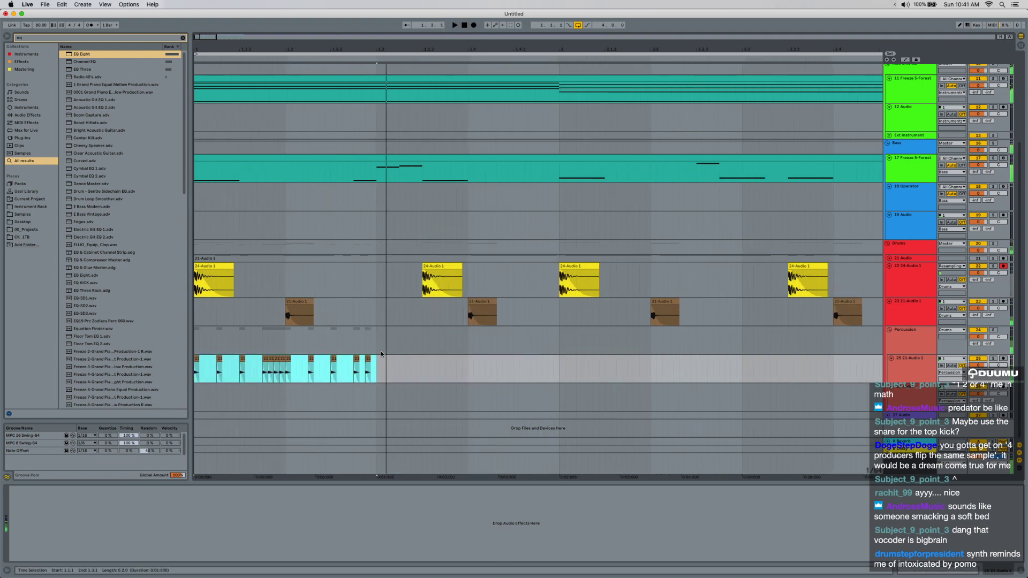
Fill beat 3 with four sixteenth-note hits starting at 1.3.1, duplicate them to beat 4, and add an extra hit between its second and third.
left_click(375, 369)
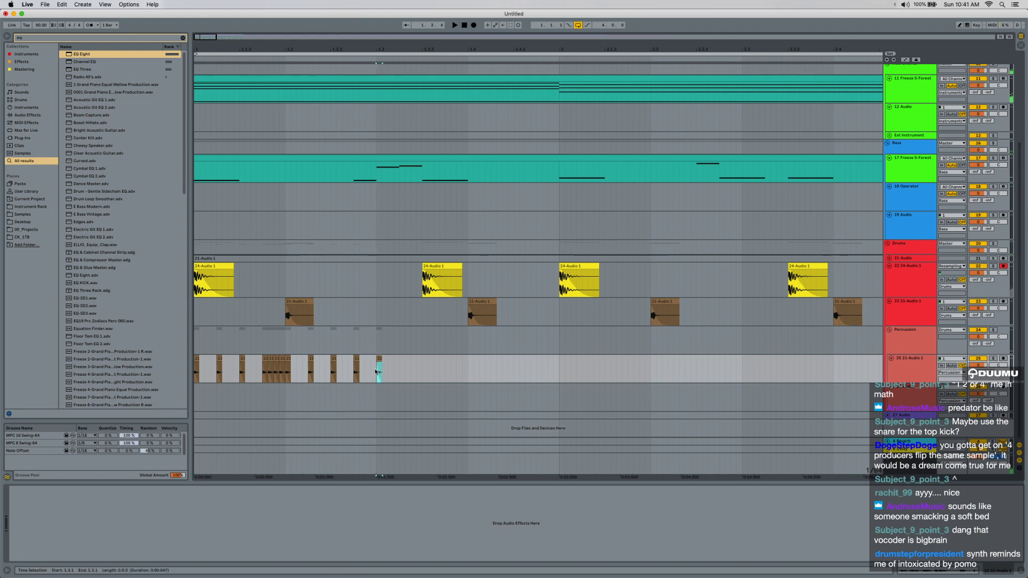
left_click_drag(376, 370, 303, 371)
key("super+d")
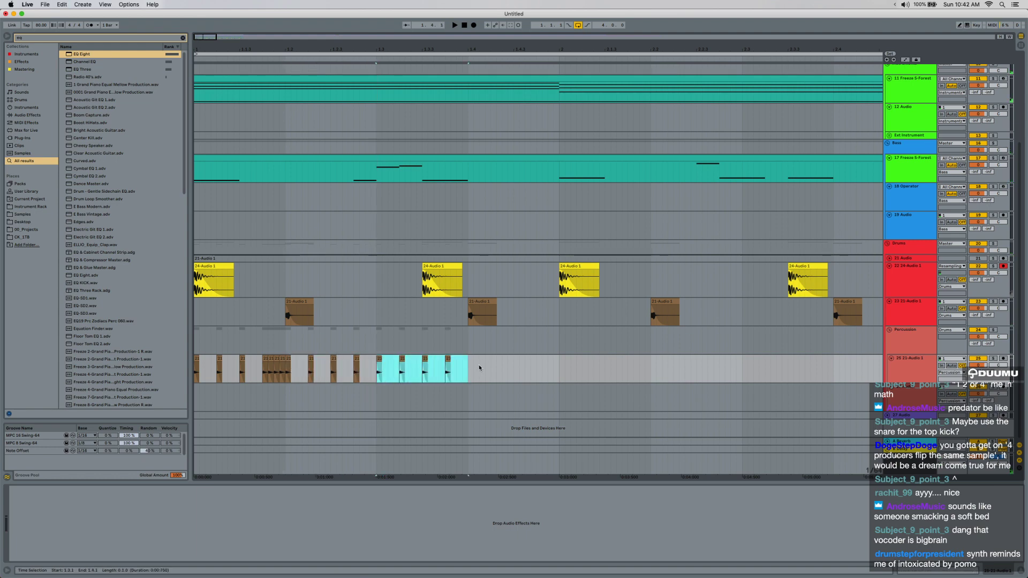
key("super+d")
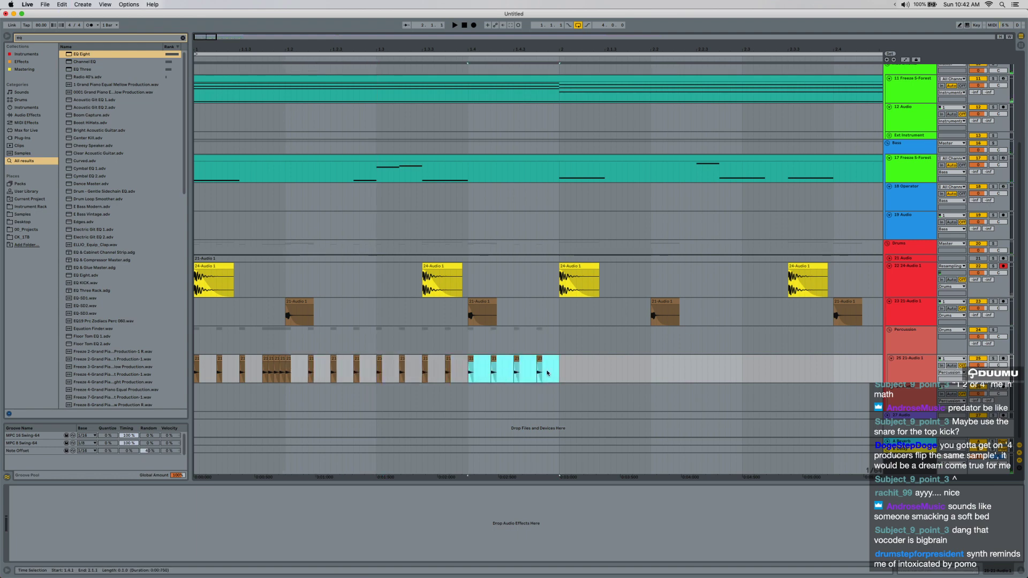
left_click(492, 357)
Select the full one-bar percussion pattern on track 25, play it, and duplicate it into bar 2.
left_click_drag(554, 364, 155, 379)
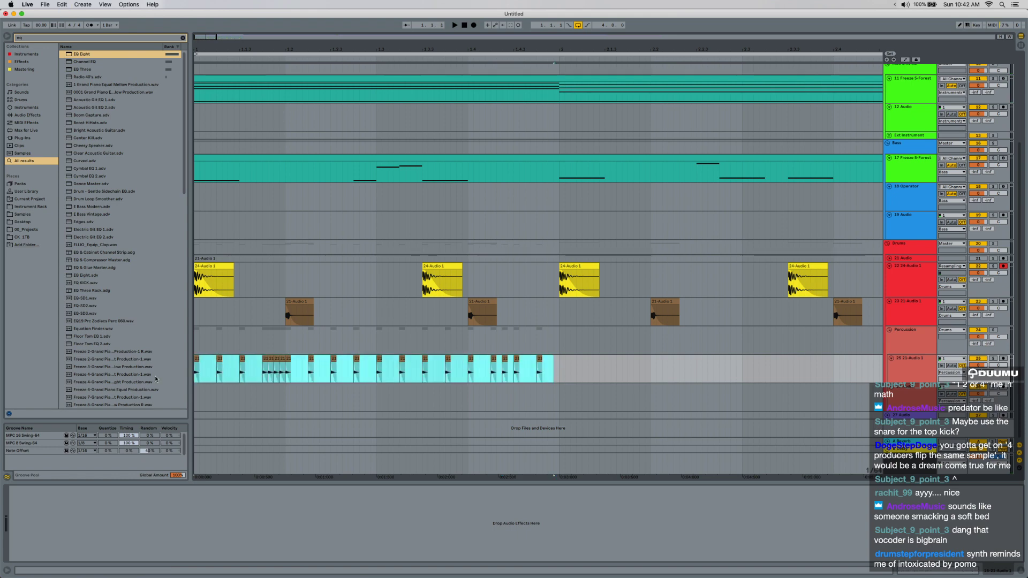
key("space")
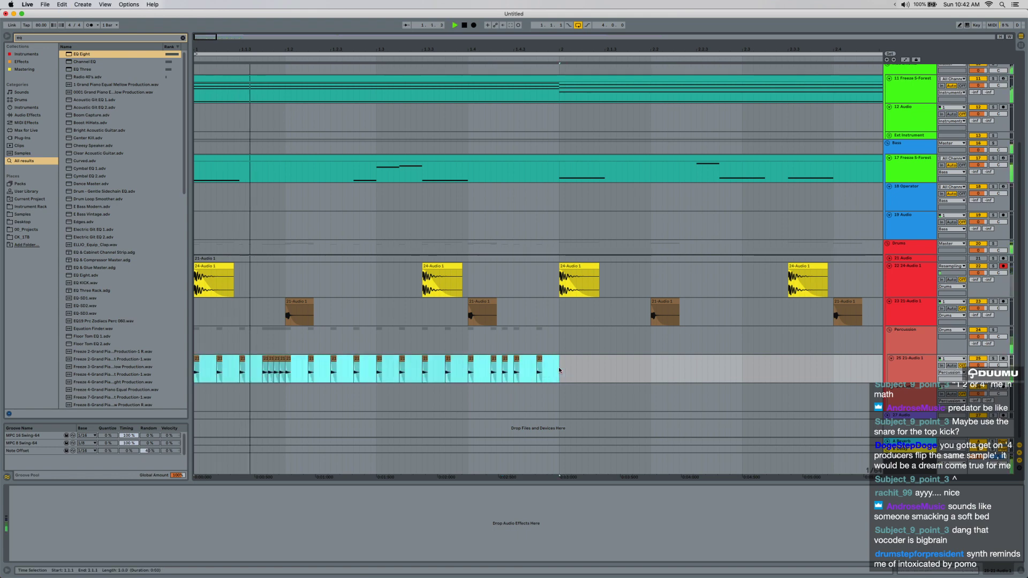
key("super+d")
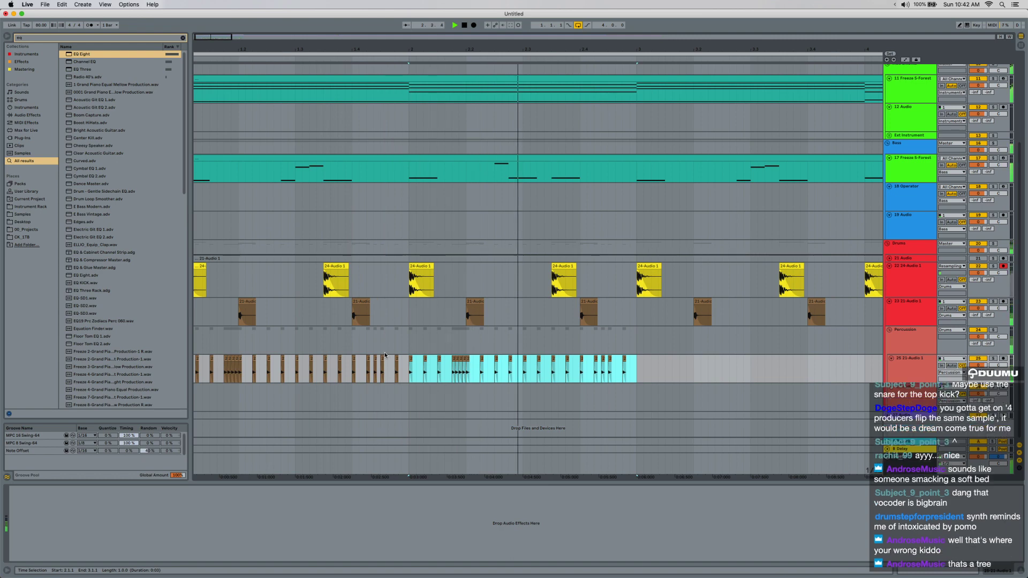
key("space")
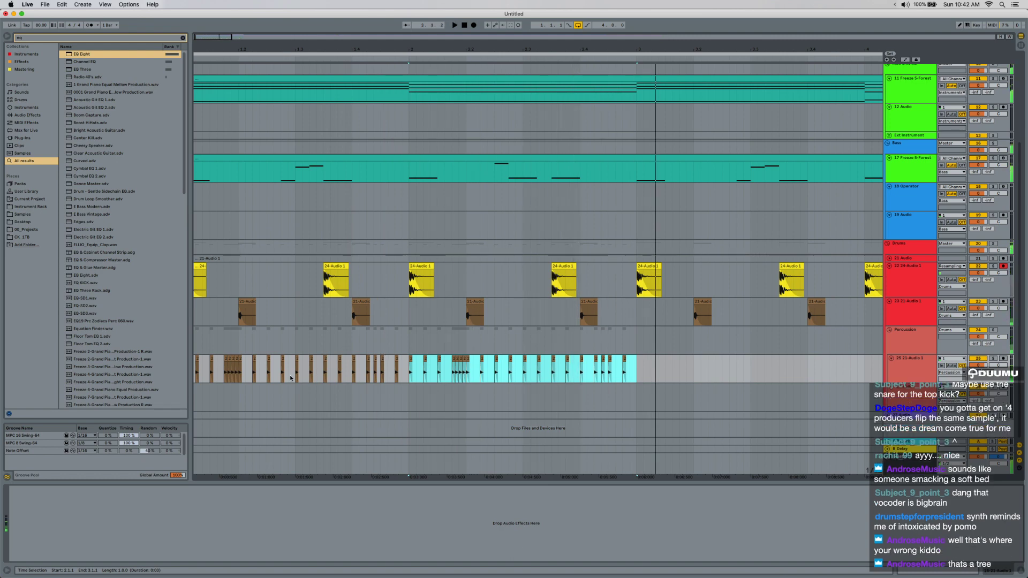
Duplicate the two-bar percussion pattern to fill four bars, then select all four bars and loop them.
left_click(197, 366, "shift")
scroll(320, 351, "down", 5)
scroll(226, 364, "up", 1)
scroll(225, 365, "up", 2)
scroll(251, 360, "left", 1)
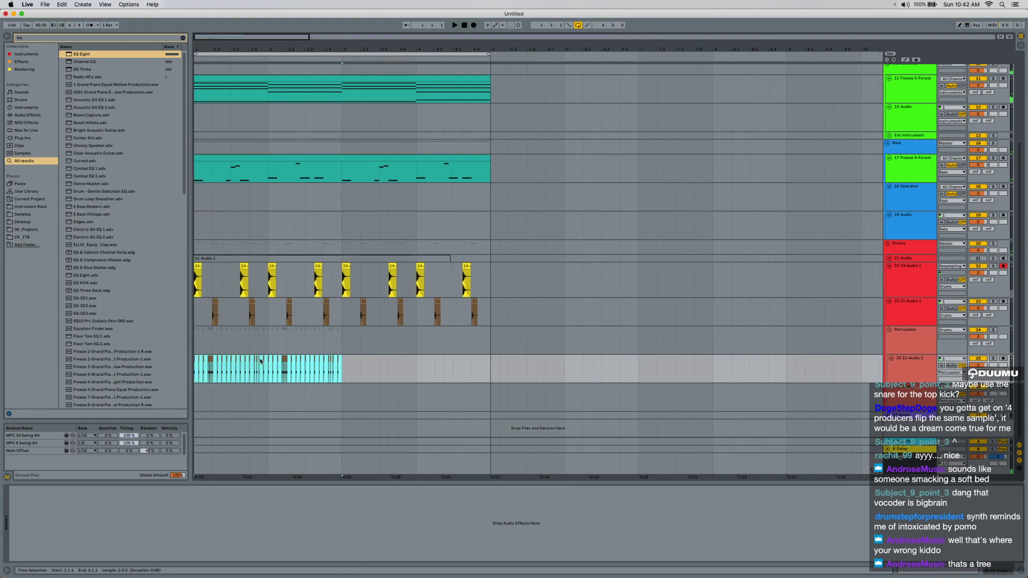
key("super+d")
left_click(198, 368, "shift")
key("super+l")
key("super+l")
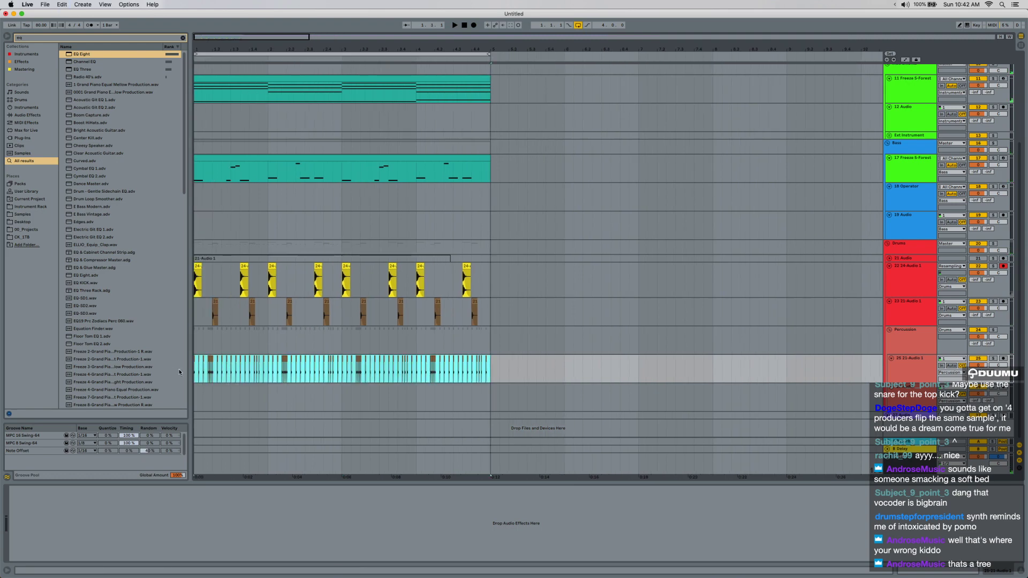
Solo percussion track 25, add an EQ Eight, and high-pass it at about 1.44 kHz during playback.
left_click(993, 358)
key("space")
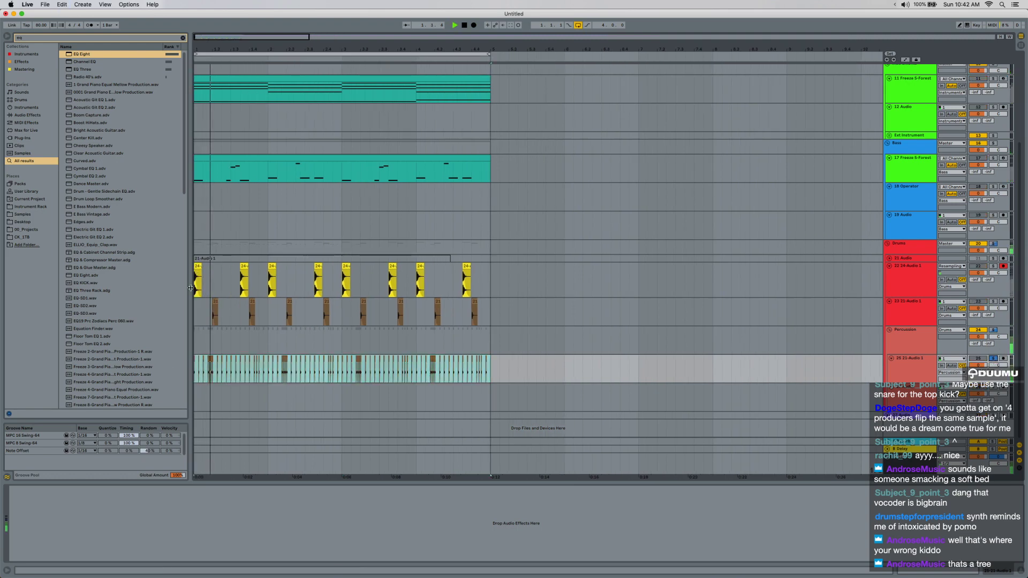
double_click(102, 54)
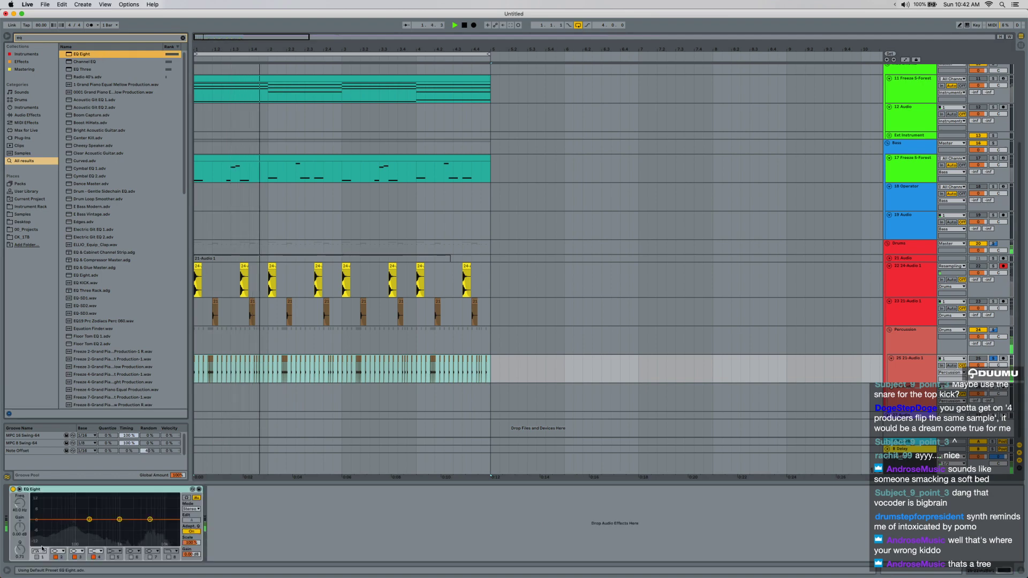
left_click_drag(58, 525, 127, 531)
key("space")
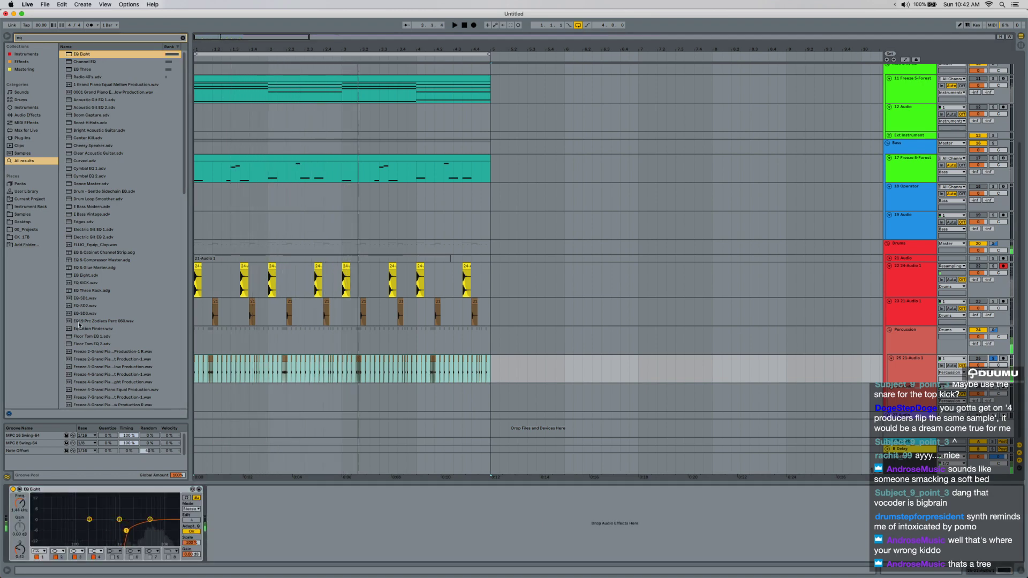
Add a Vocoder after the EQ Eight on track 25 and reduce it to 4 bands.
key("super+f")
type("voco")
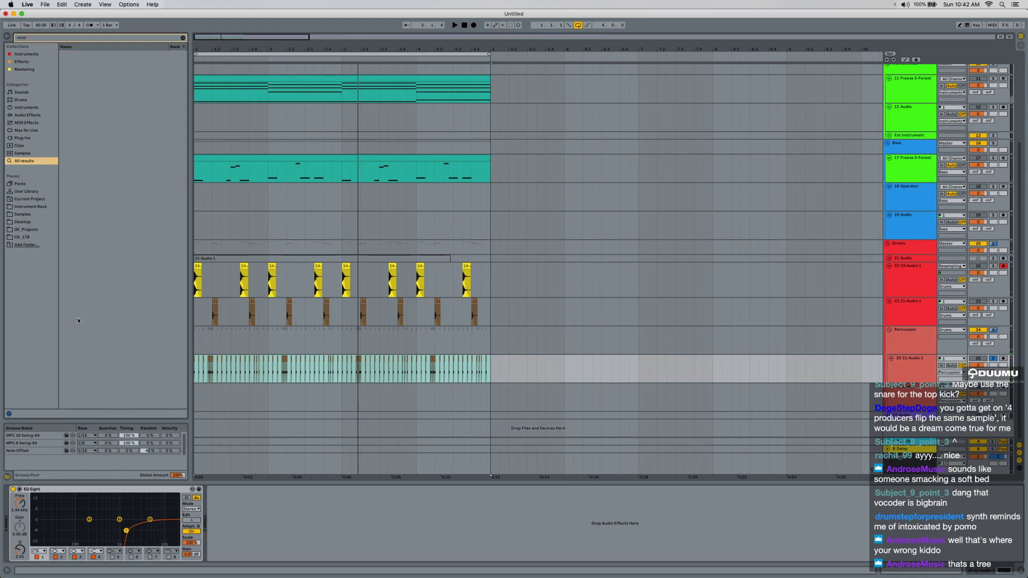
key("Down")
key("Return")
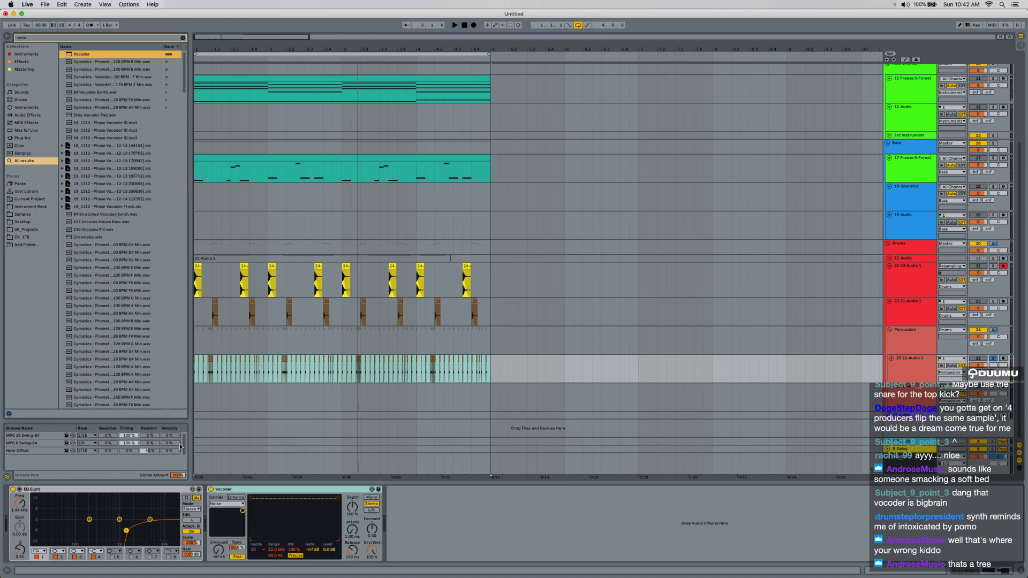
left_click(260, 551)
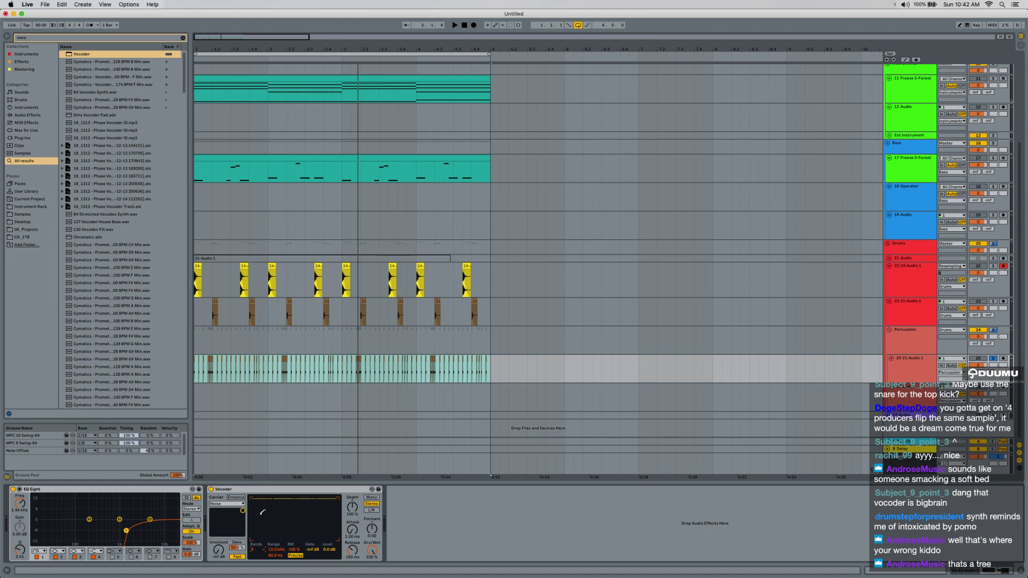
Lower the Vocoder's Release and Dry/Wet during playback, and unsolo track 25 to hear it with the full beat.
key("space")
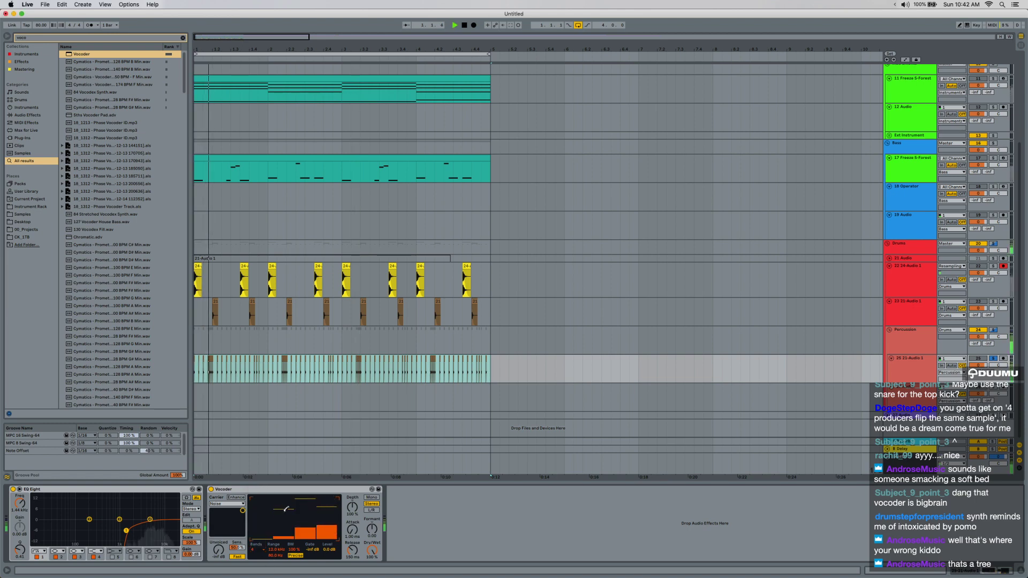
left_click_drag(352, 550, 371, 577)
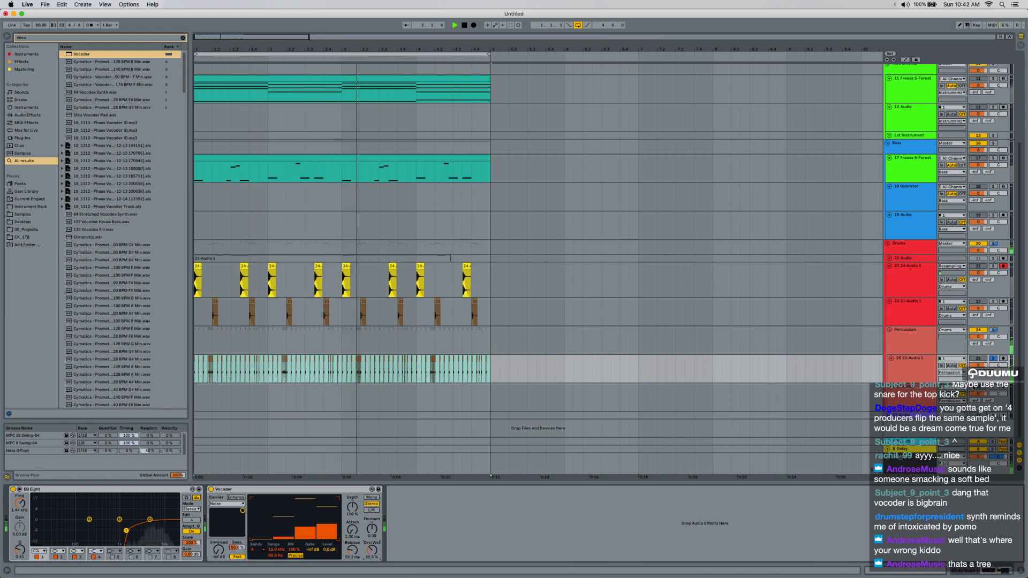
left_click(992, 358)
scroll(676, 358, "up", 5)
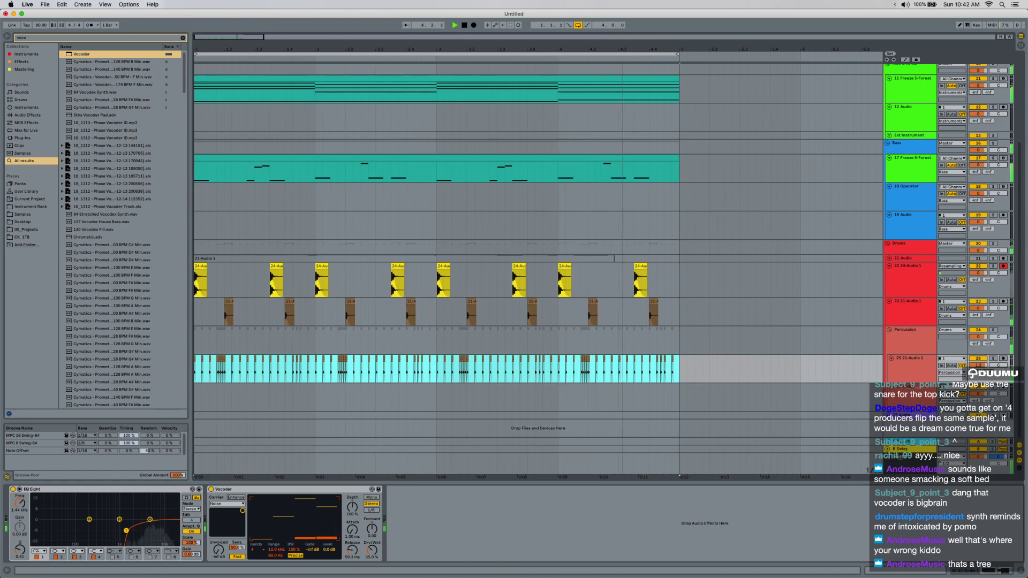
left_click_drag(371, 551, 351, 536)
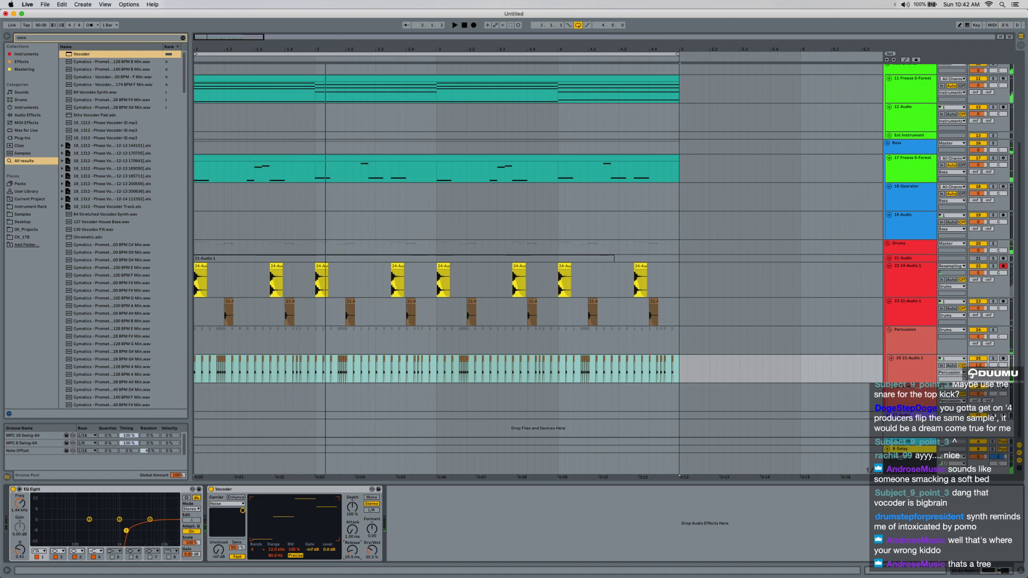
Audition the opening percussion hits of bar 1 on track 25.
scroll(229, 364, "up", 5)
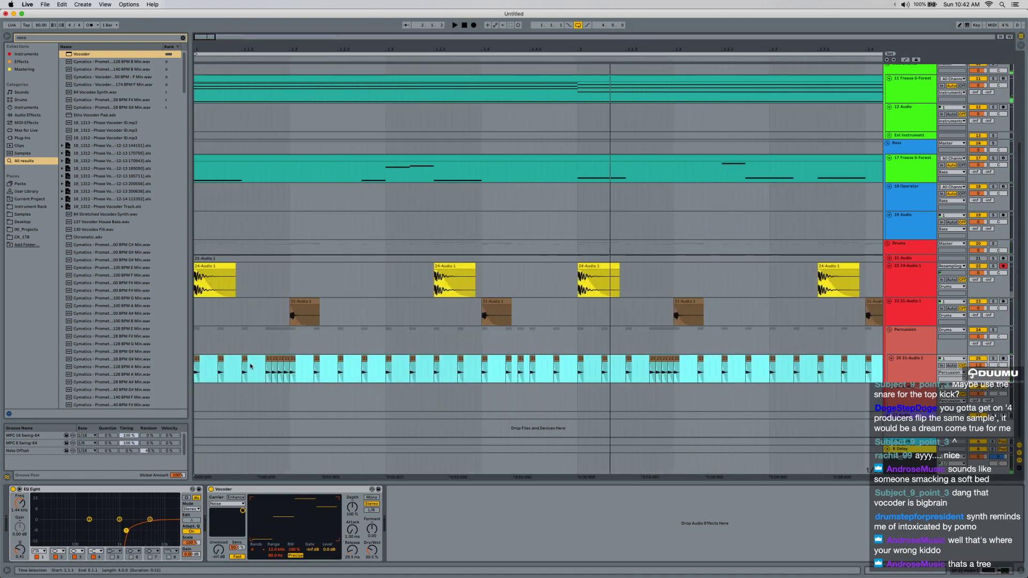
left_click(290, 378)
key("space")
key("space")
left_click(196, 358)
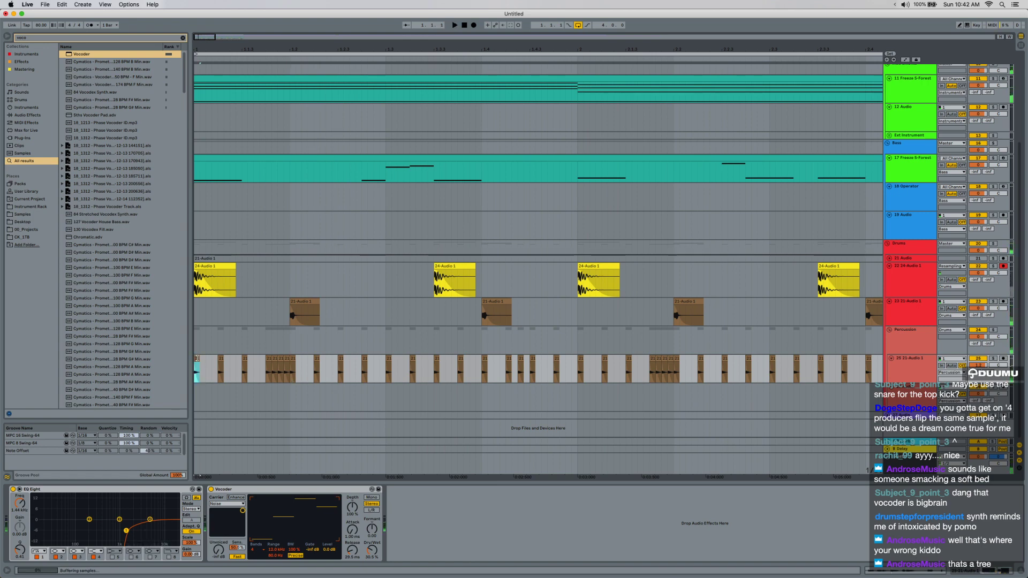
key("space")
key("space")
Raise the Vocoder's Release Time automation over the percussion hit at 1.1.3 and play it back.
left_click(243, 376)
key("a")
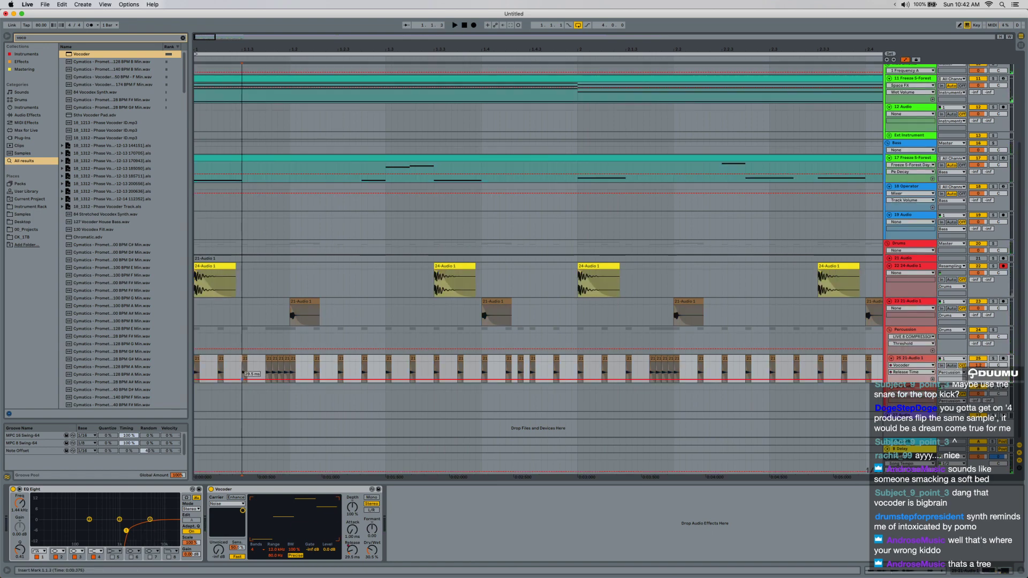
left_click_drag(248, 374, 256, 368)
key("space")
key("space")
key("space")
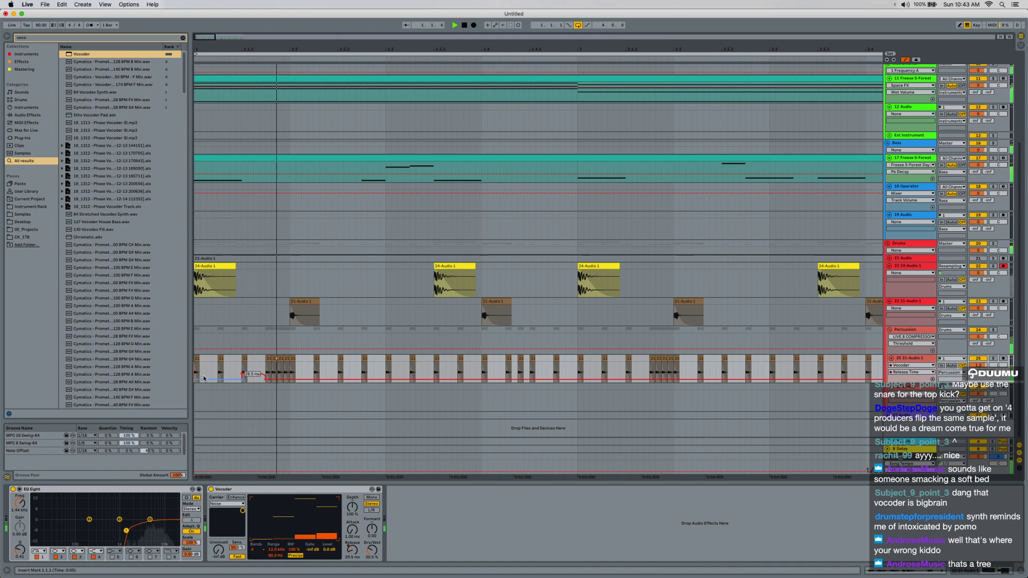
key("space")
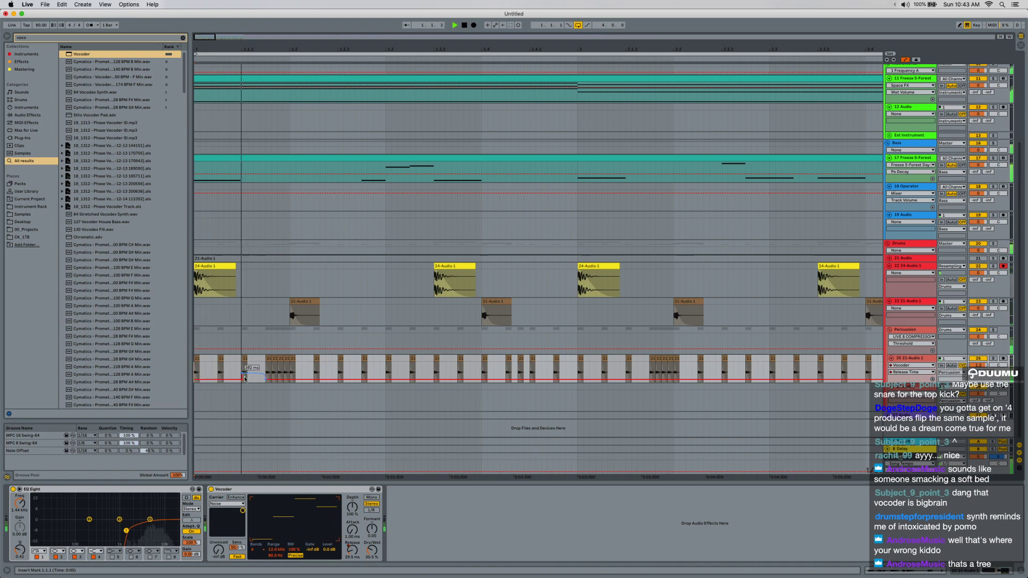
Try repeating the Release Time automation of bar 1's first two beats along track 25, and undo the duplicates.
left_click(387, 378)
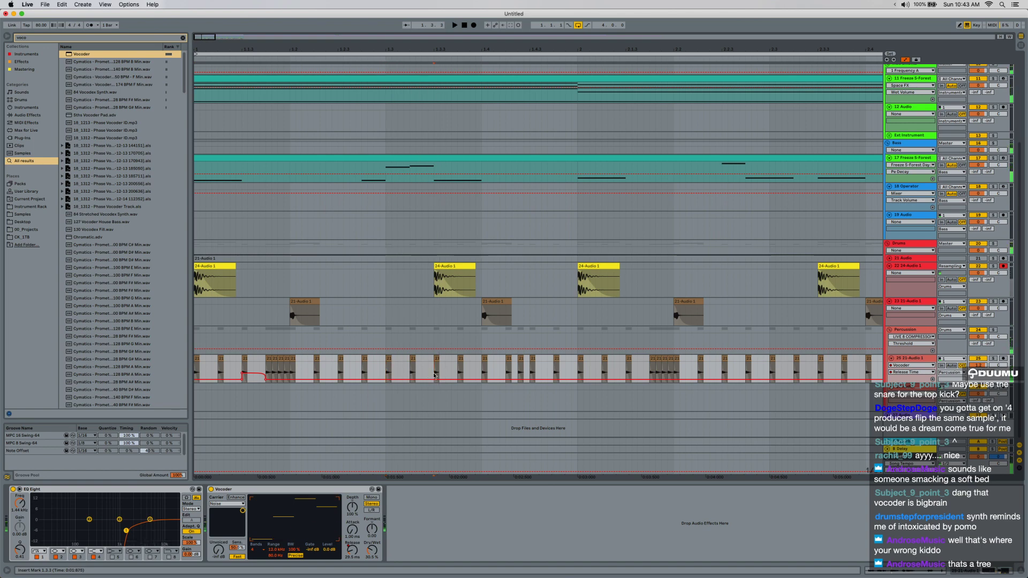
left_click_drag(384, 374, 195, 373)
key("space")
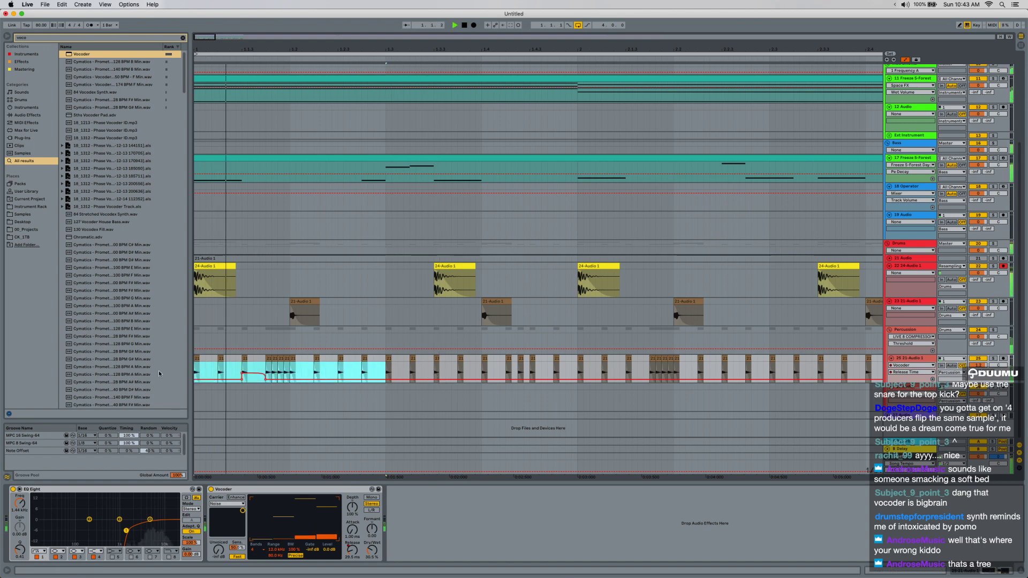
key("super+d")
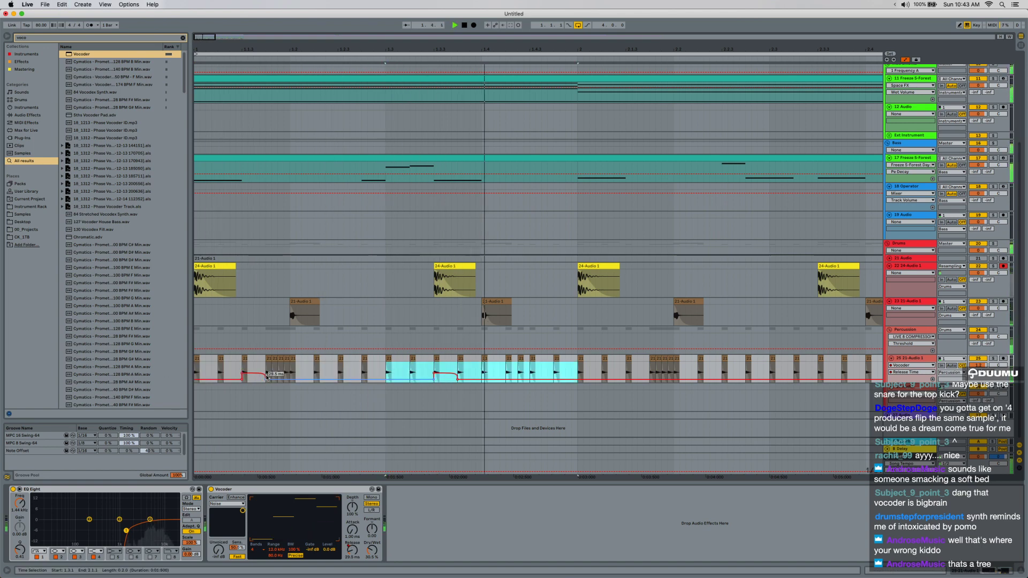
key("super+d")
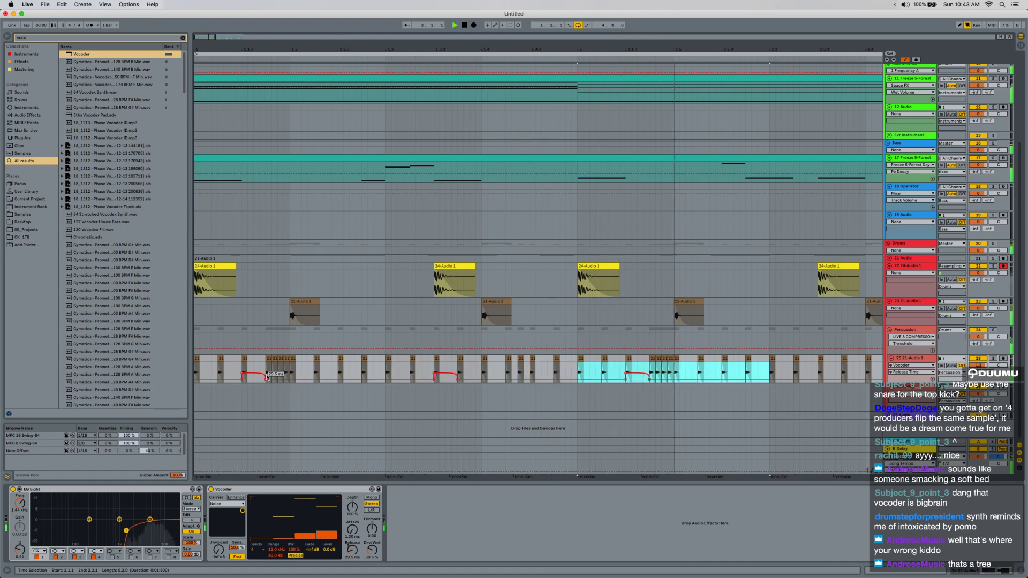
key("super+z")
scroll(293, 379, "down", 5)
key("space")
key("super+d")
key("ctrl+z")
Duplicate bar 1's Release Time automation into bars 2 and 3, and add another raised section at 2.4.1.
left_click(312, 373, "shift")
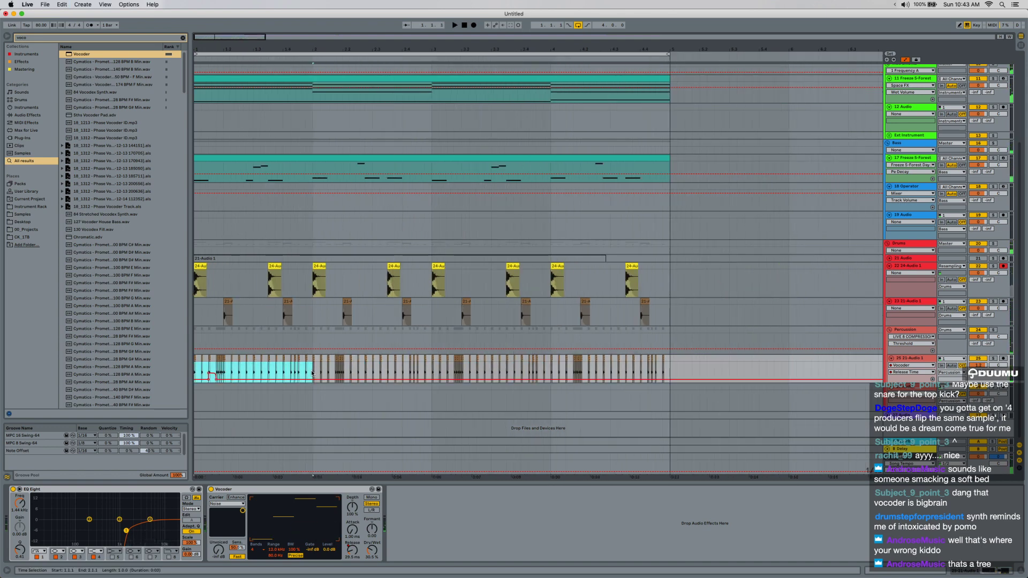
key("ctrl+d")
key("space")
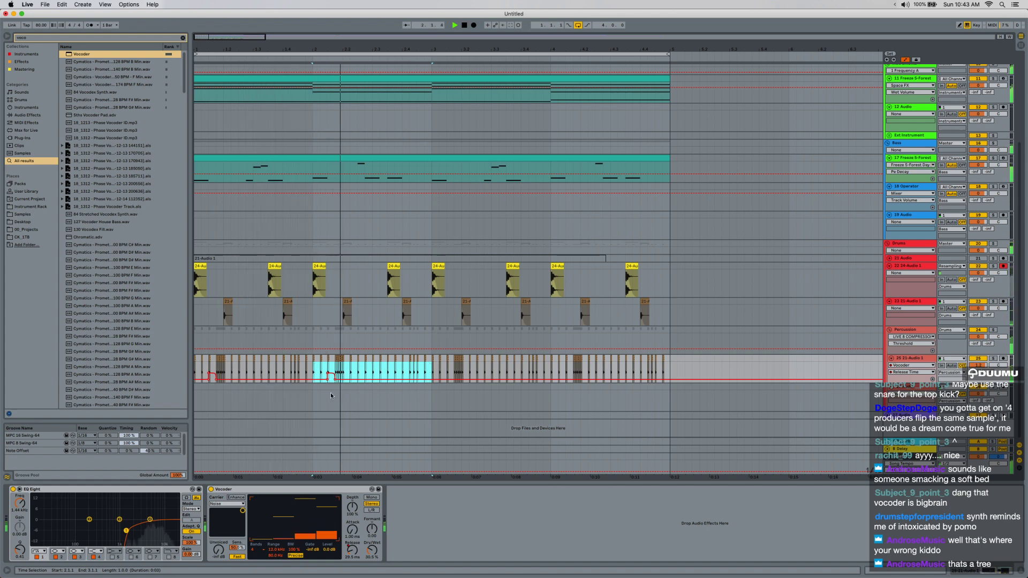
scroll(399, 387, "up", 2)
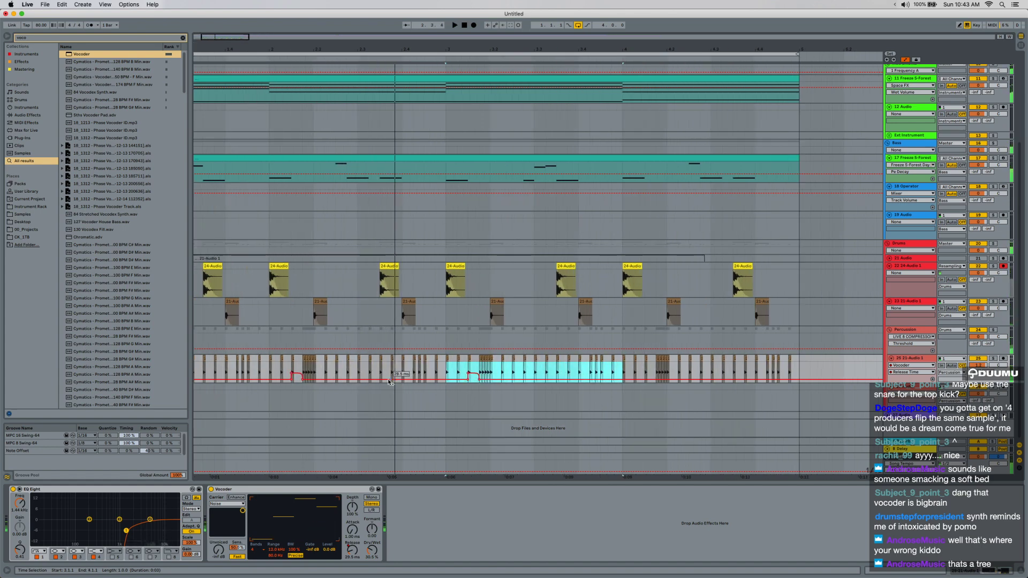
scroll(389, 382, "up", 2)
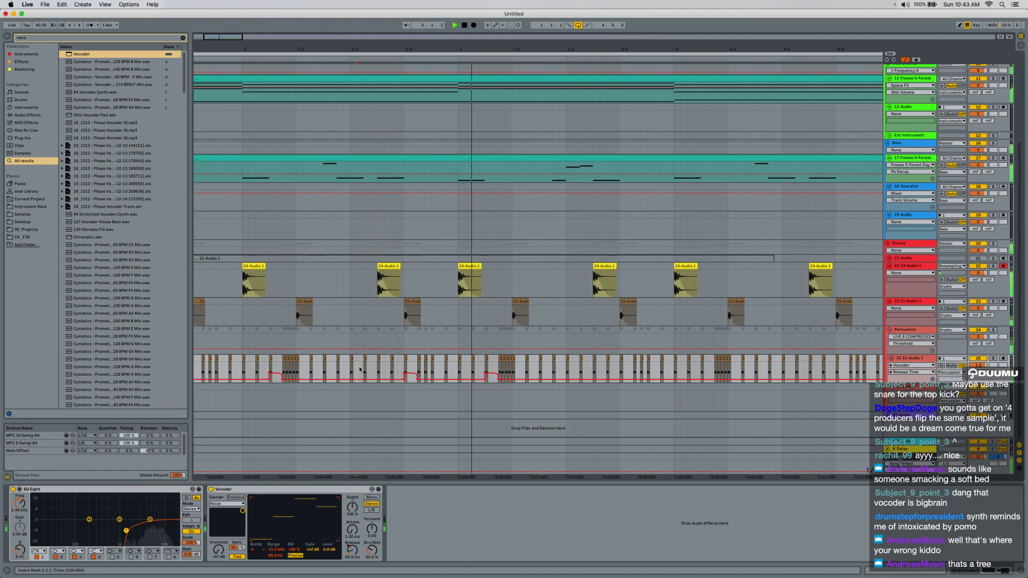
scroll(364, 368, "down", 2)
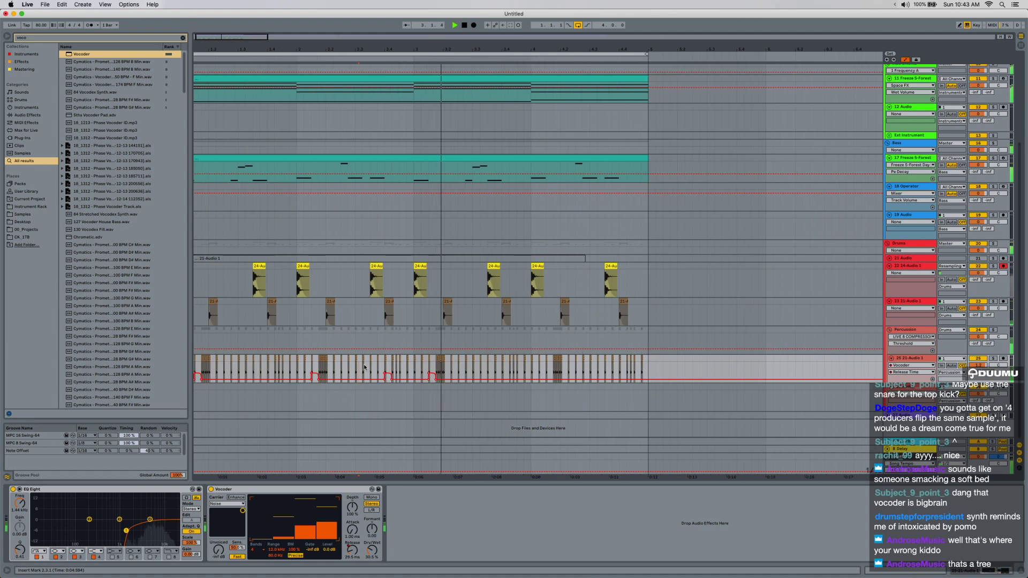
Duplicate the Release Time automation of bars 1 and 2 into bars 3 and 4 on track 25.
left_click(421, 370)
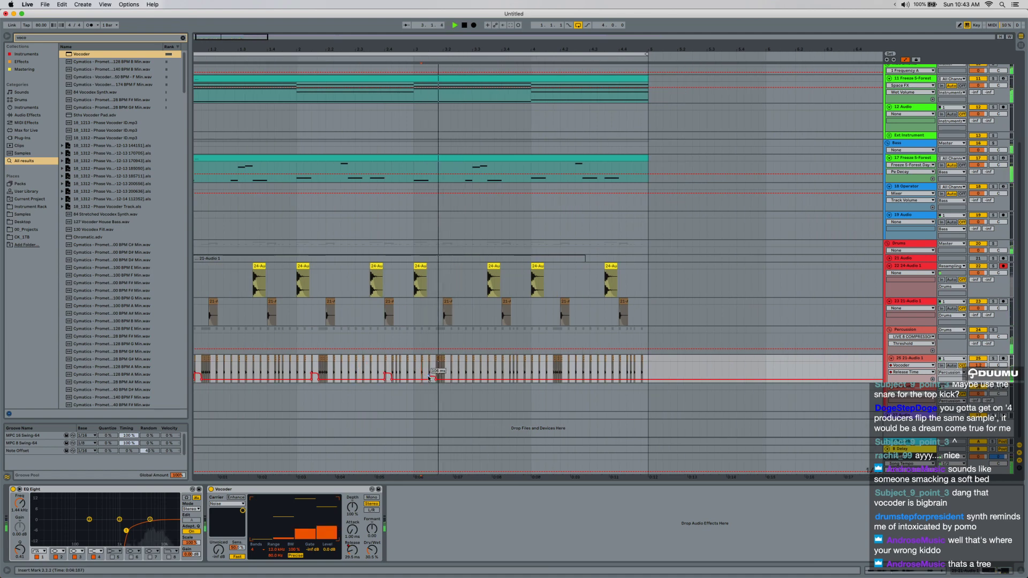
scroll(403, 372, "down", 1)
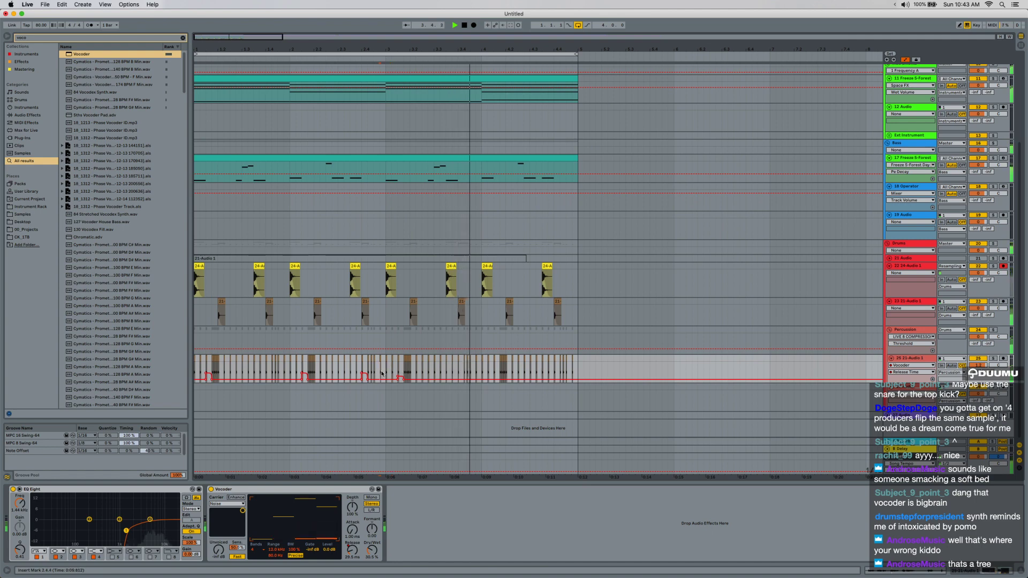
left_click_drag(386, 369, 157, 367)
key("super+d")
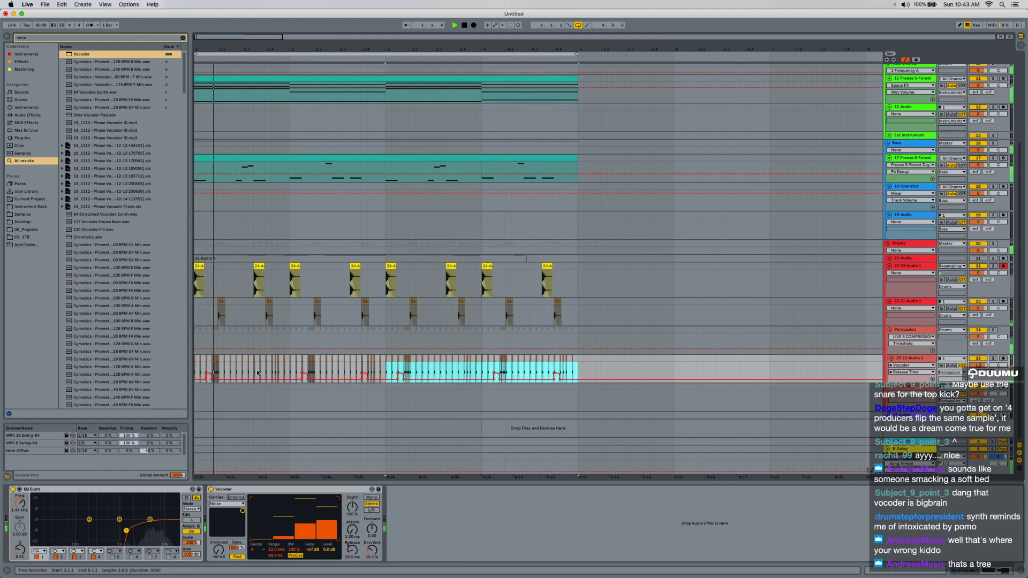
Open the percussion clip at 2.4.1 and change its transposition while the loop plays.
left_click(397, 360)
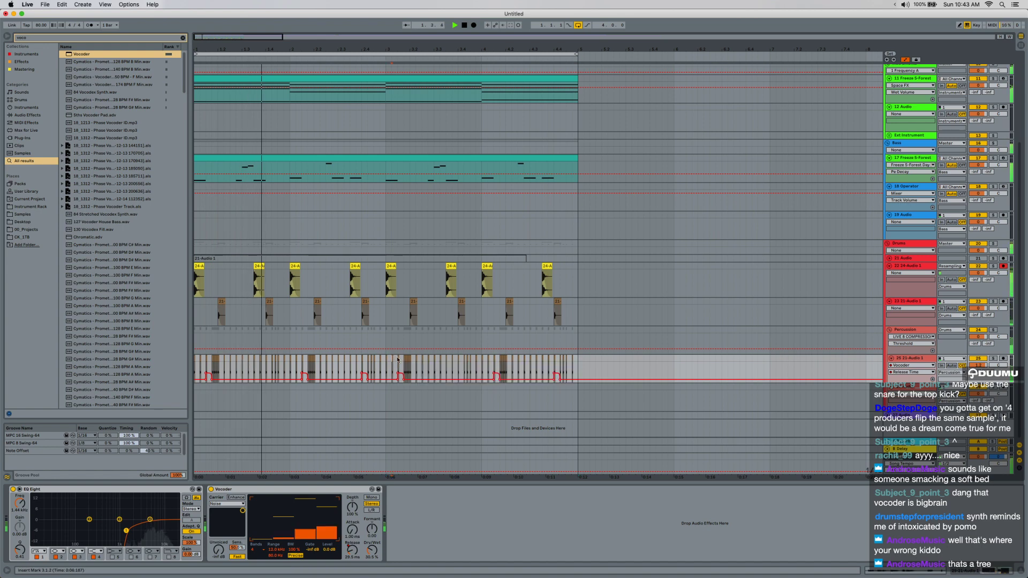
left_click(361, 360)
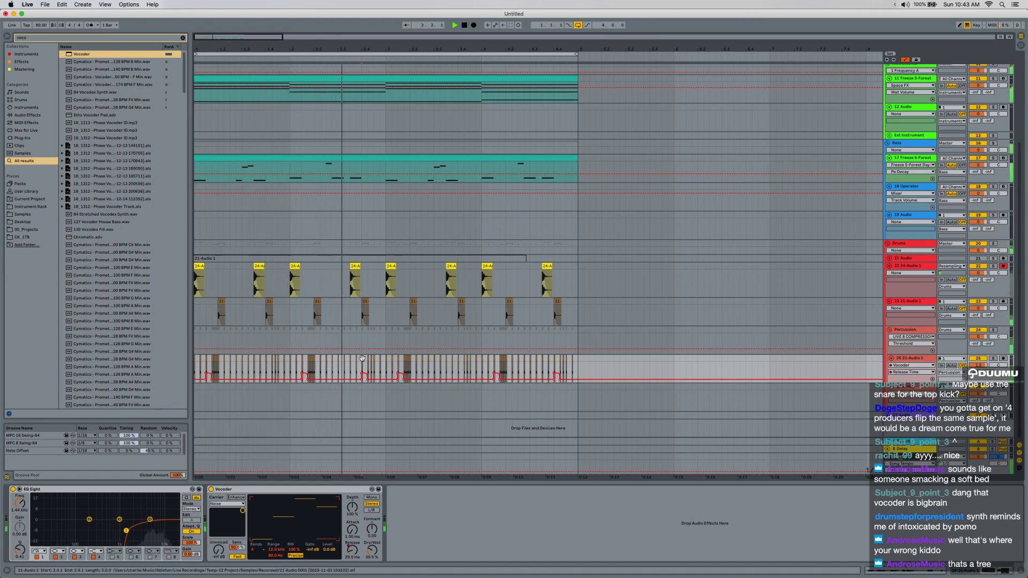
double_click(361, 360)
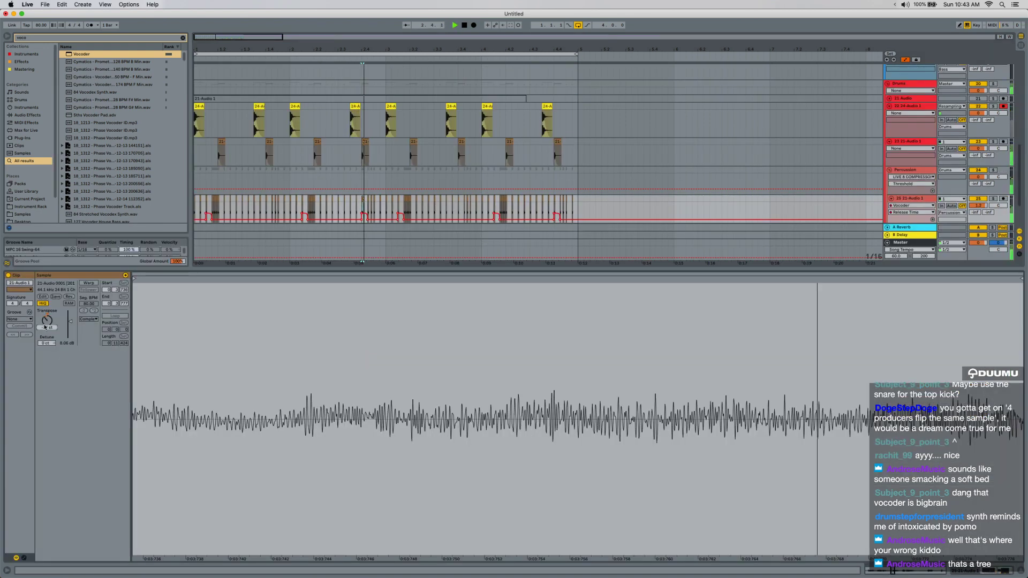
left_click_drag(47, 329, 48, 317)
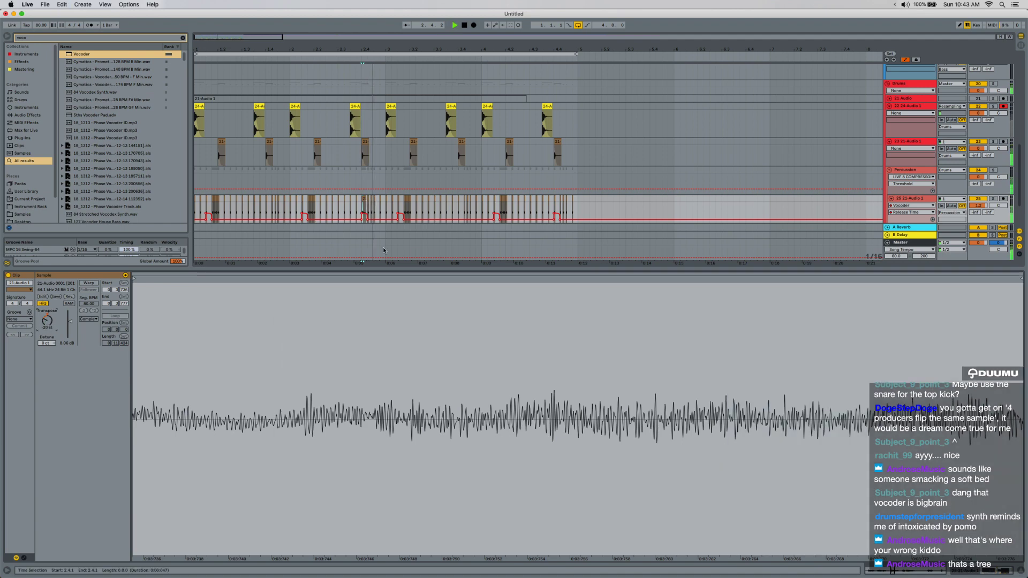
key("space")
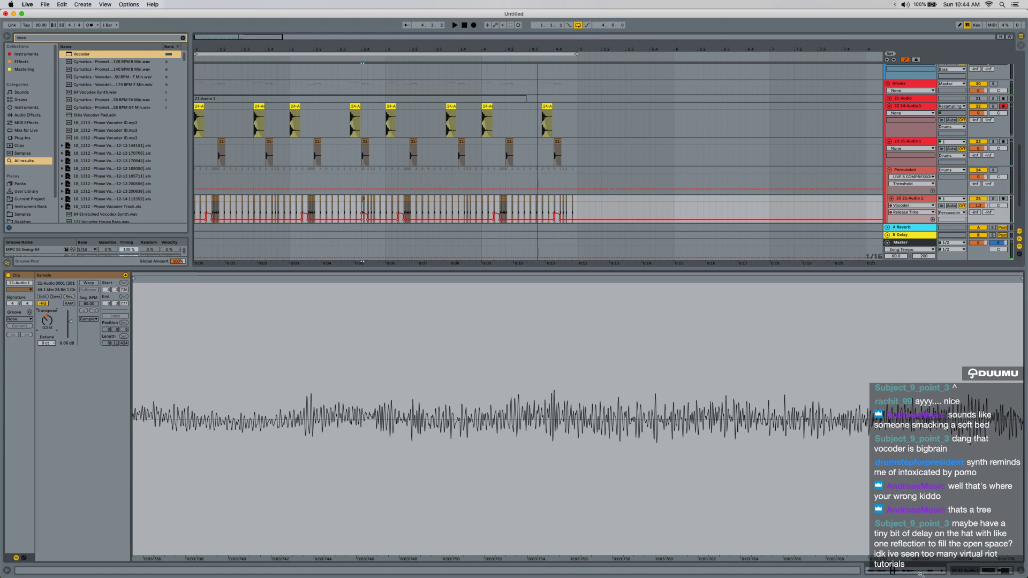
Add a B-Delay send spike in bar 1's first beat on track 25 and play the loop from the start.
left_click(962, 572)
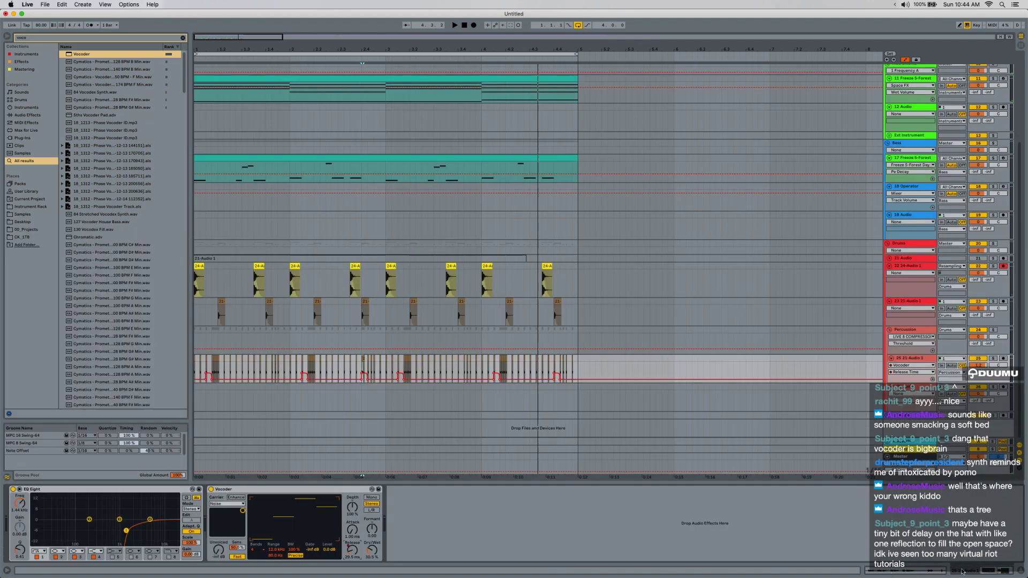
left_click(389, 373)
key("a")
key("w")
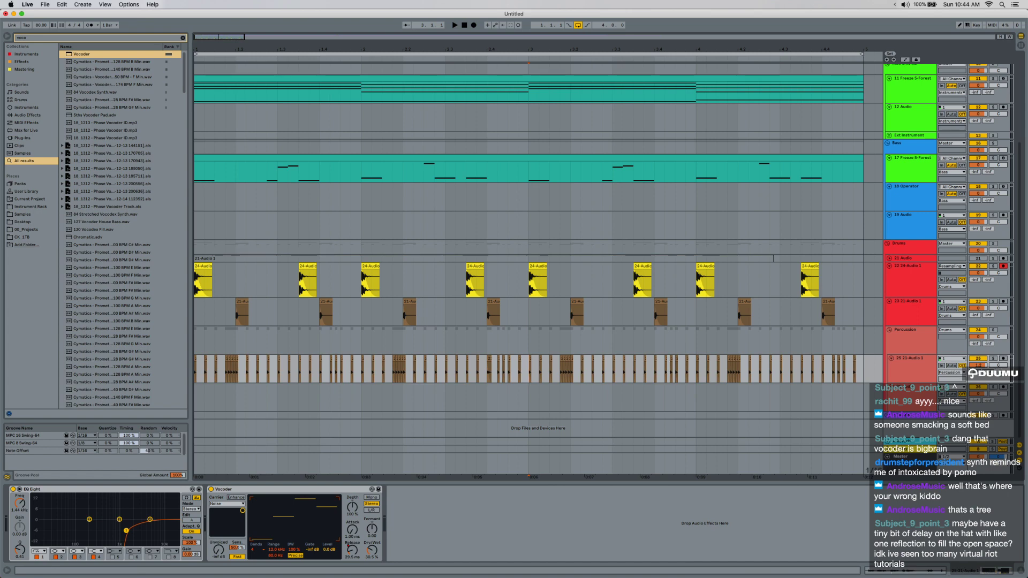
key("a")
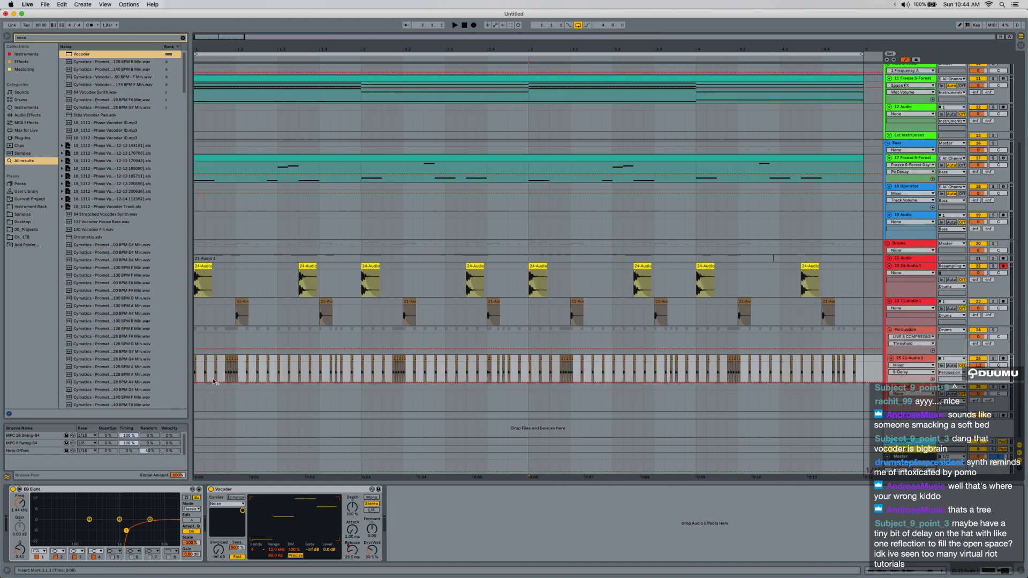
left_click(211, 381)
key("space")
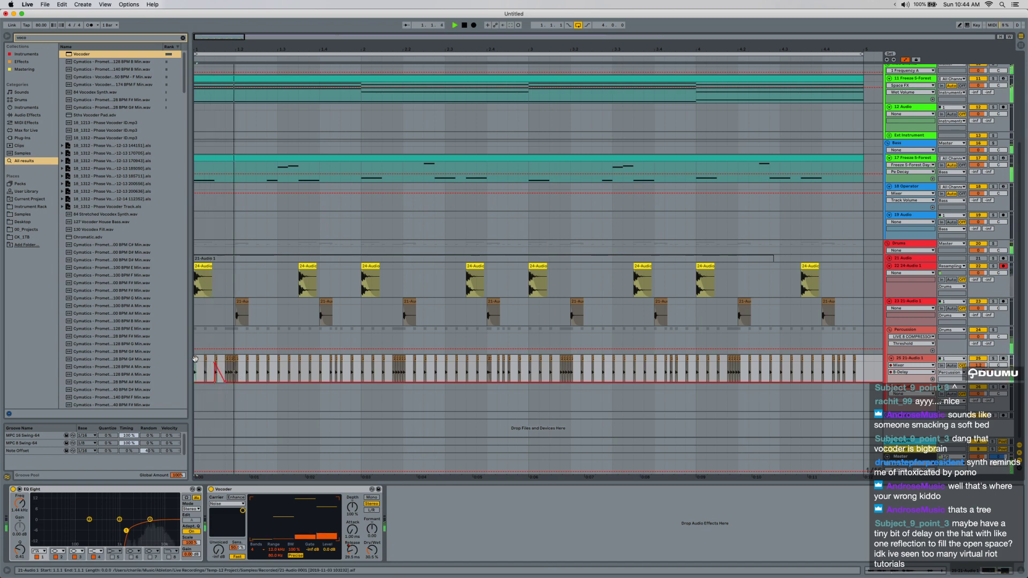
key("space")
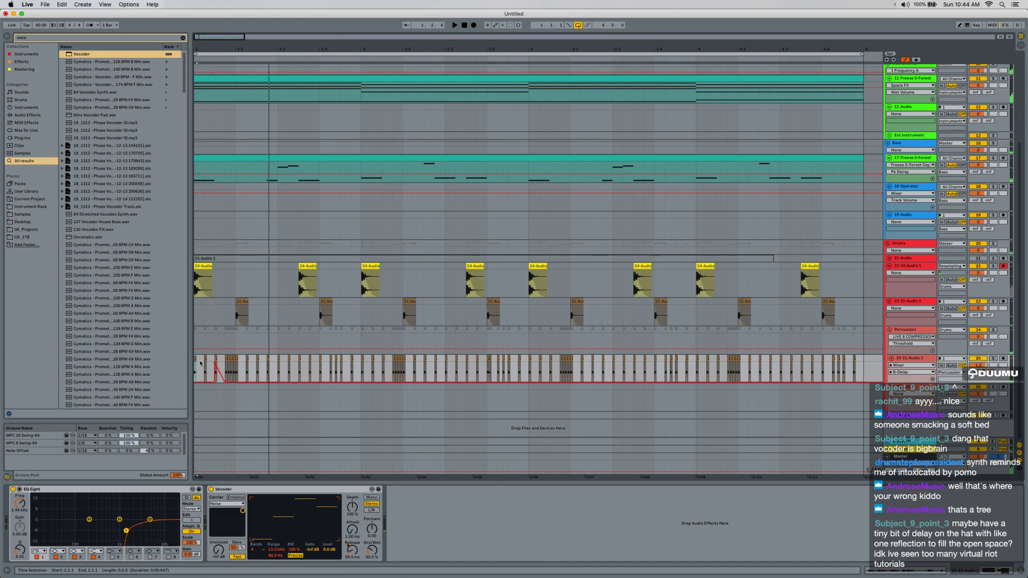
Change the left delay time of the Delay on the B Delay return and play the loop again.
left_click(786, 449)
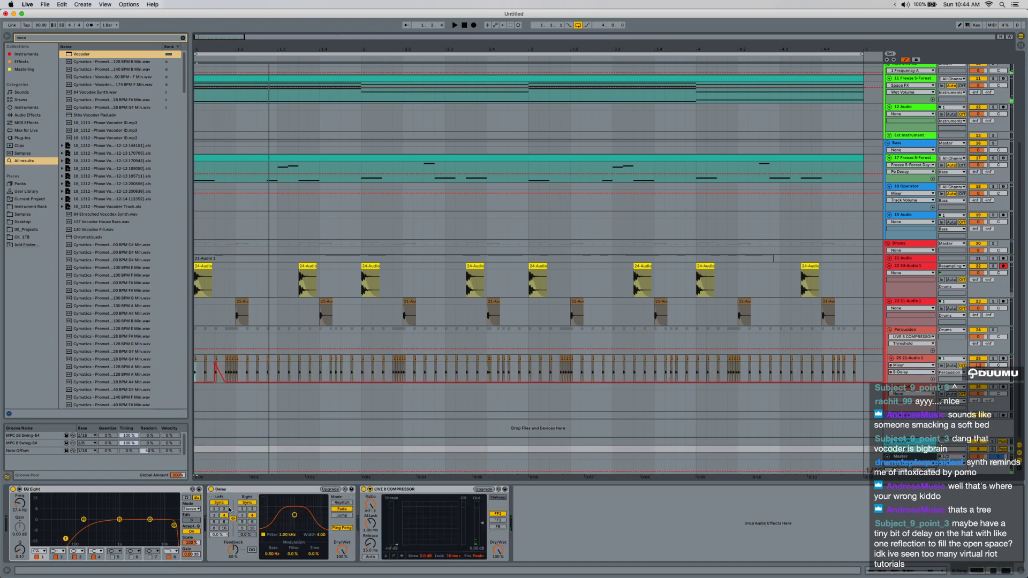
left_click(225, 509)
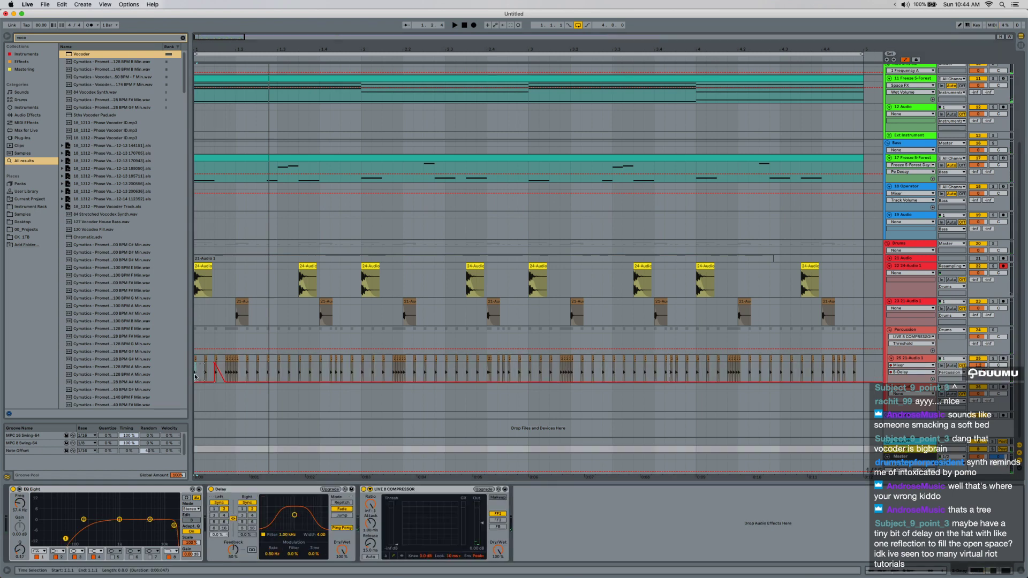
left_click(195, 376)
key("space")
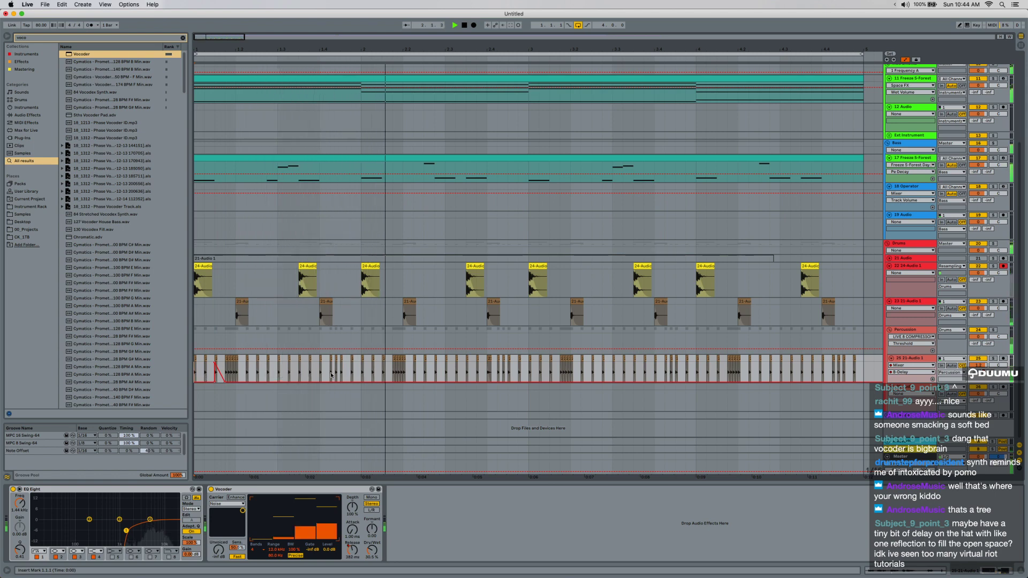
Delete the raised Vocoder Release Time sections at the start of bars 2 and 4 on track 25.
left_click(934, 365)
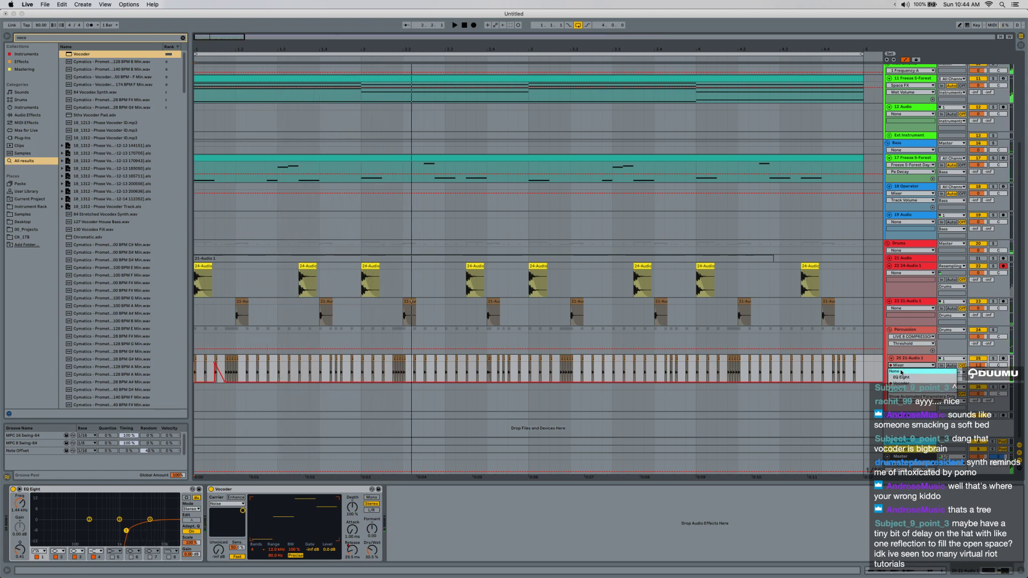
left_click(900, 383)
left_click_drag(361, 374, 435, 377)
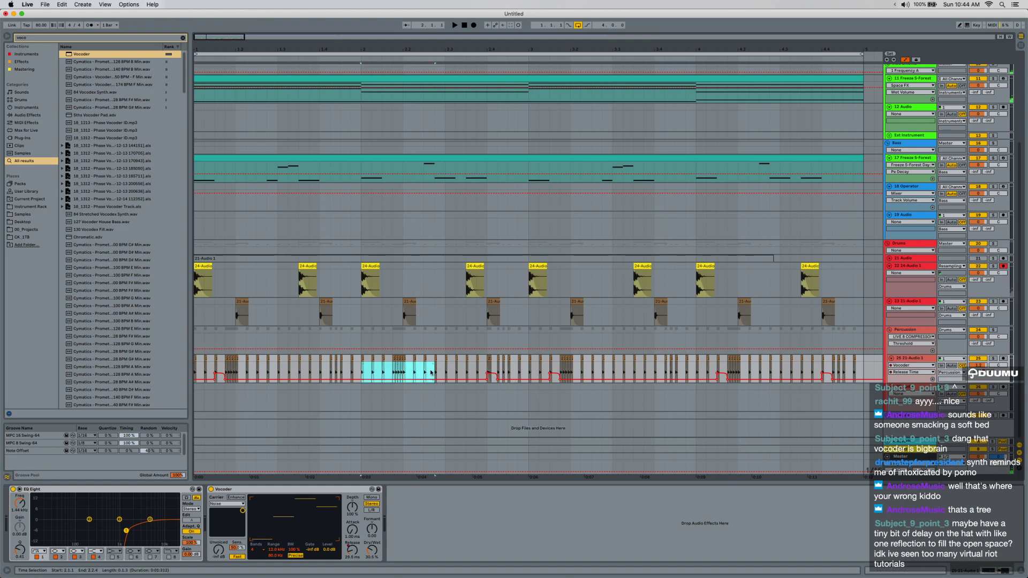
key("minus")
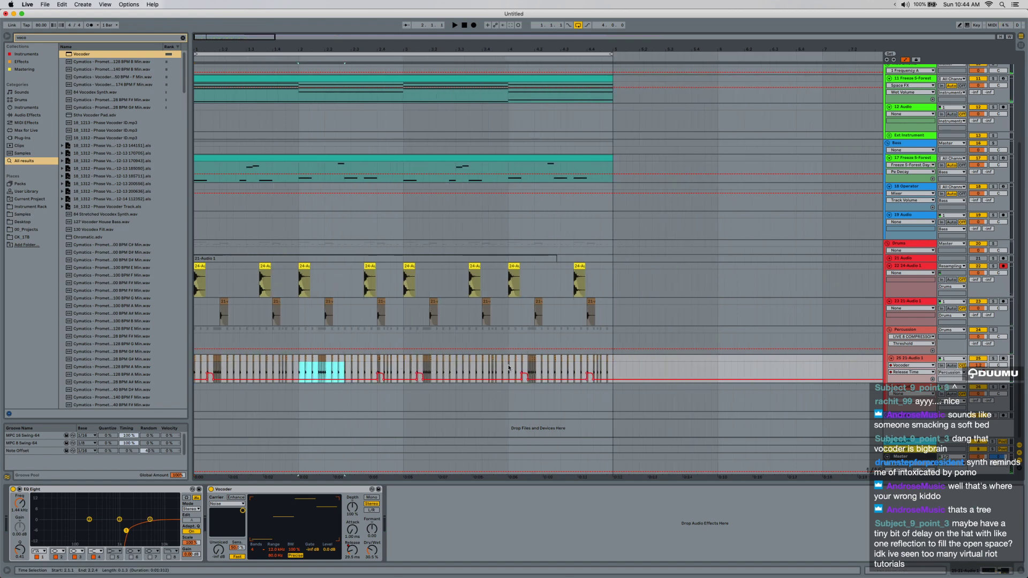
left_click_drag(509, 369, 541, 373)
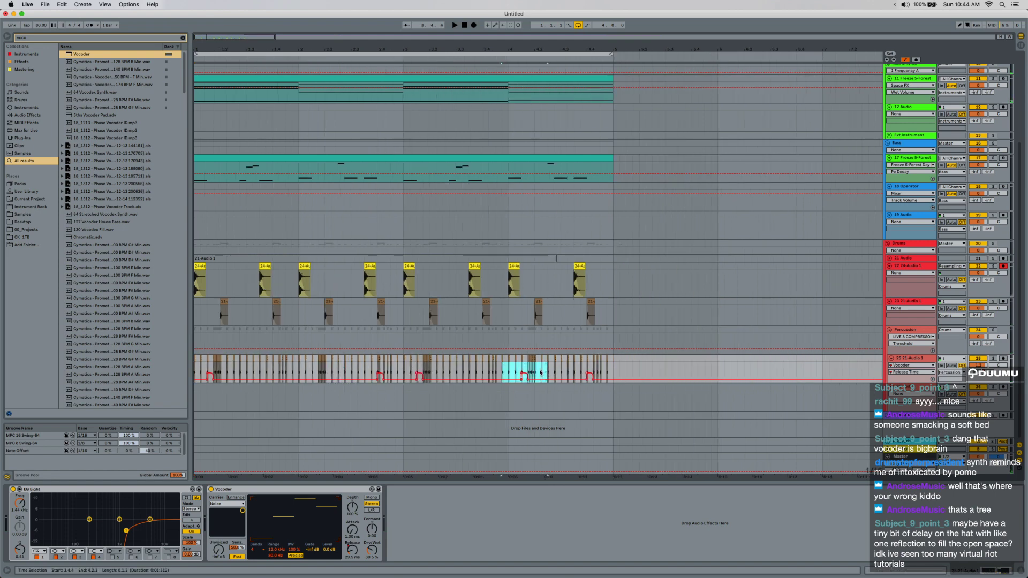
Show B-Delay and Release Time in separate lanes, copy the B-Delay spike to 2.4.1, and duplicate bars 1 and 2 into bars 3 and 4.
left_click(932, 379)
left_click(910, 365)
left_click(907, 389)
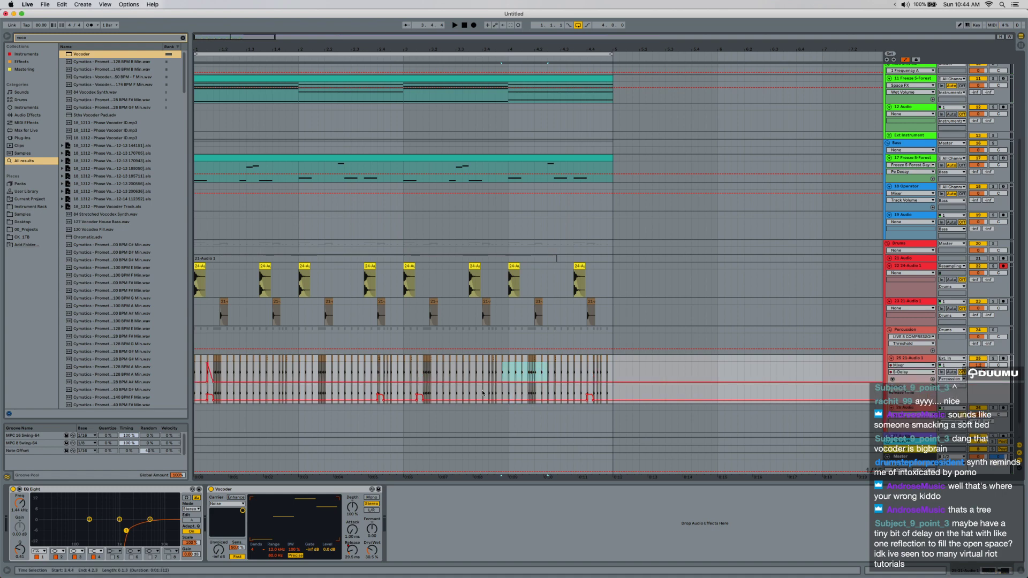
left_click_drag(374, 374, 207, 376)
key("super+d")
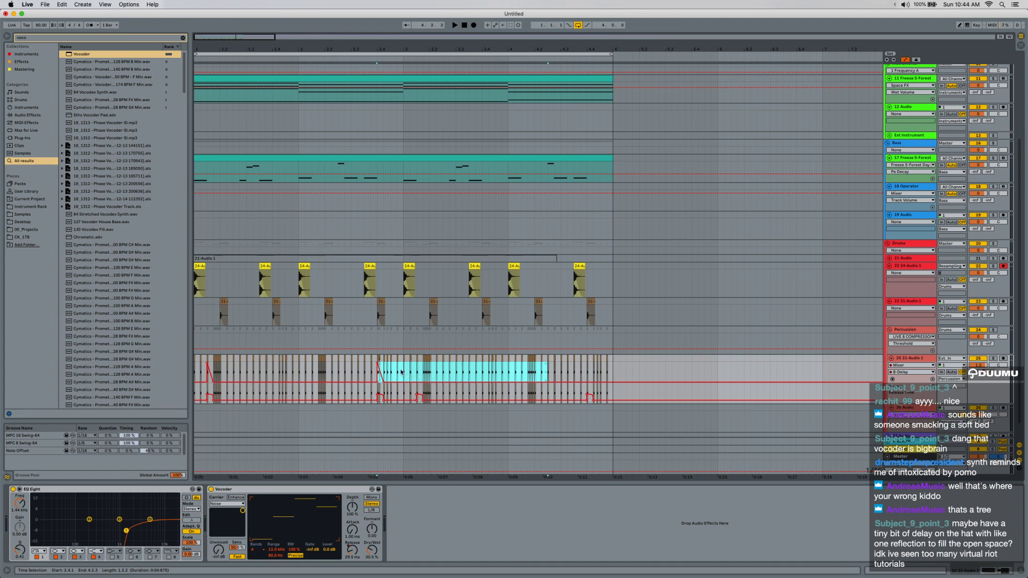
left_click_drag(401, 372, 195, 375)
key("super+d")
key("space")
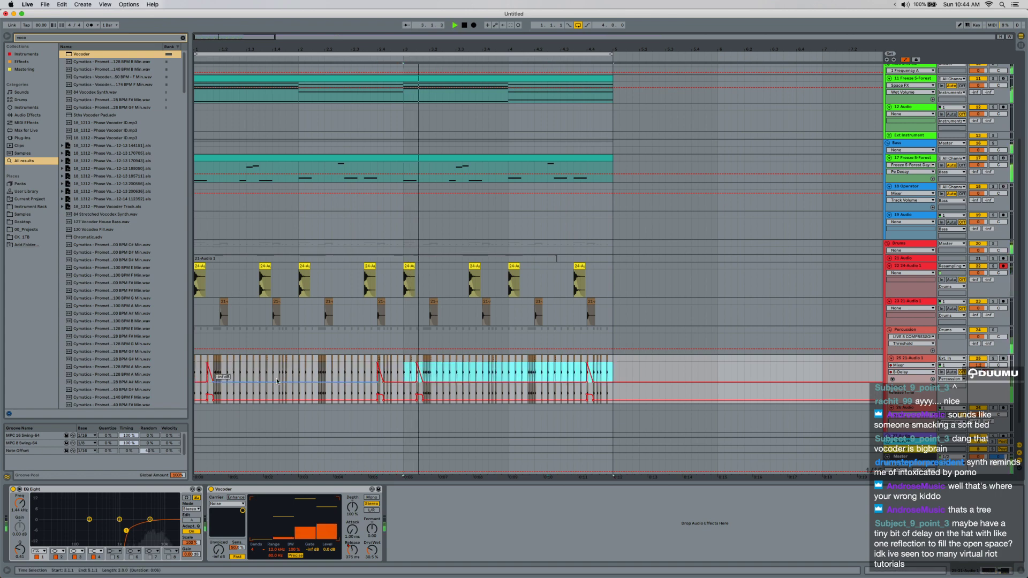
key("a")
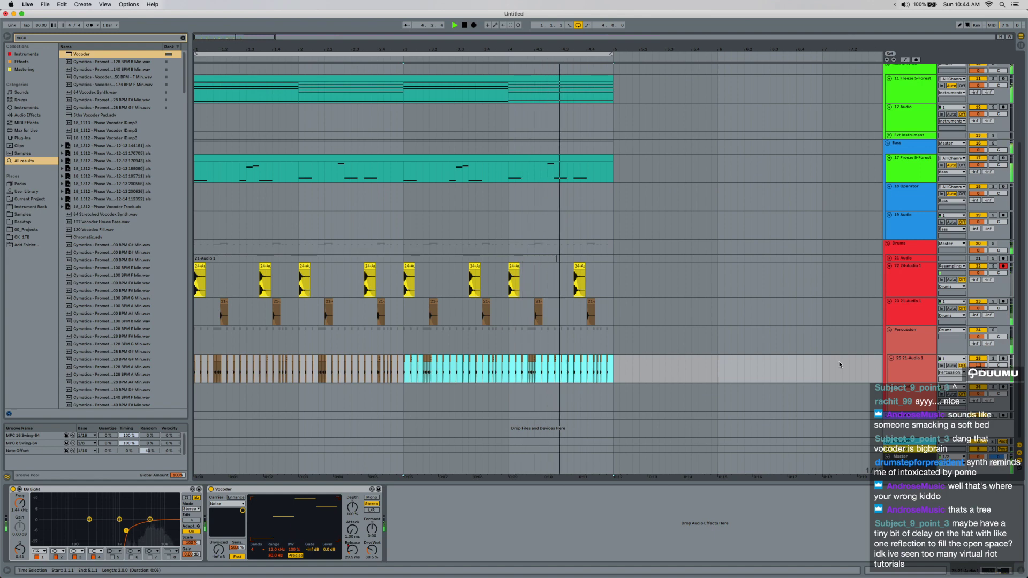
Try adjusting the reverb send of track 23 while the loop plays.
left_click(905, 310)
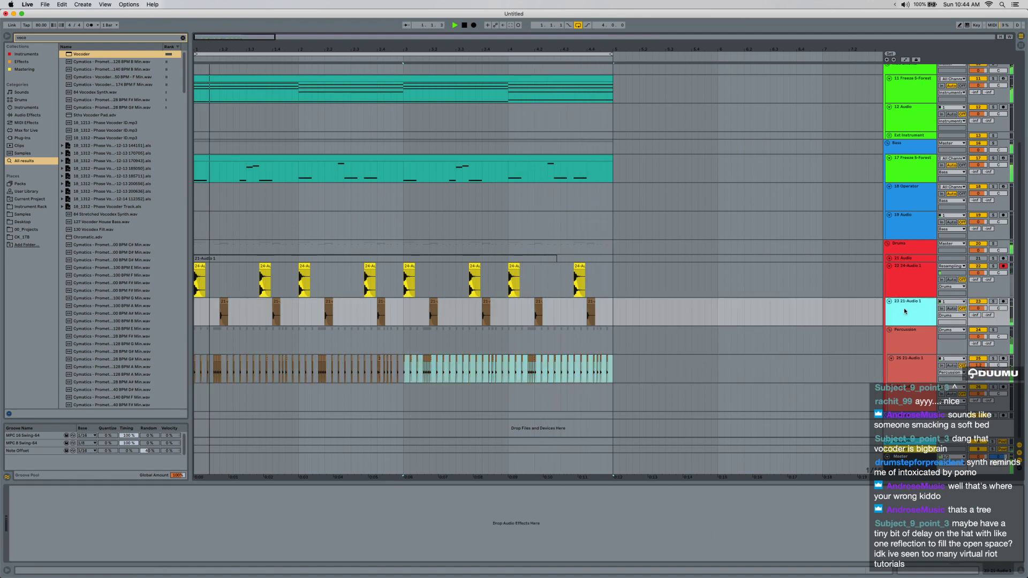
left_click_drag(973, 317, 974, 324)
left_click(898, 318)
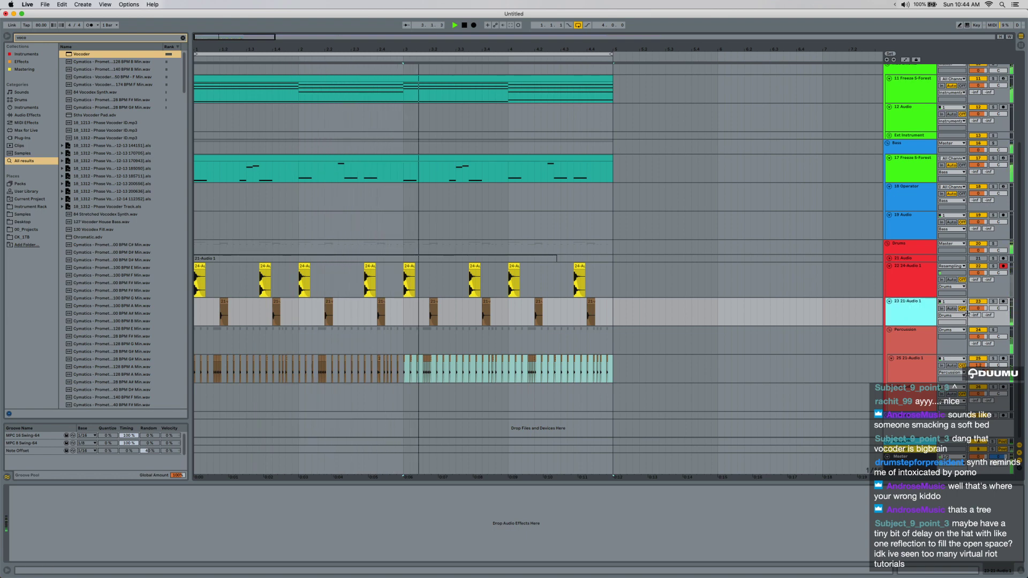
left_click(974, 315)
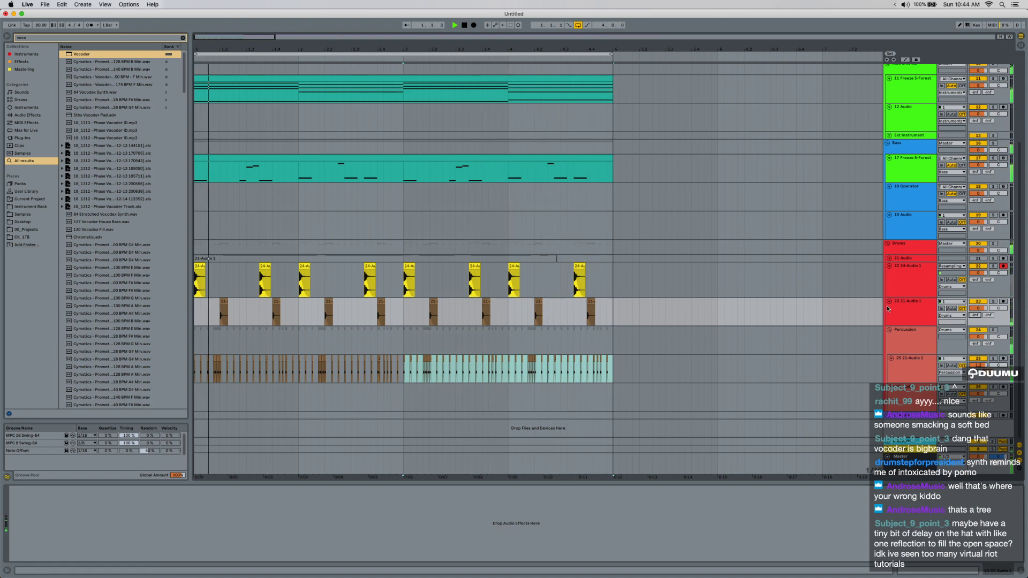
scroll(494, 287, "up", 1)
scroll(495, 288, "left", 1)
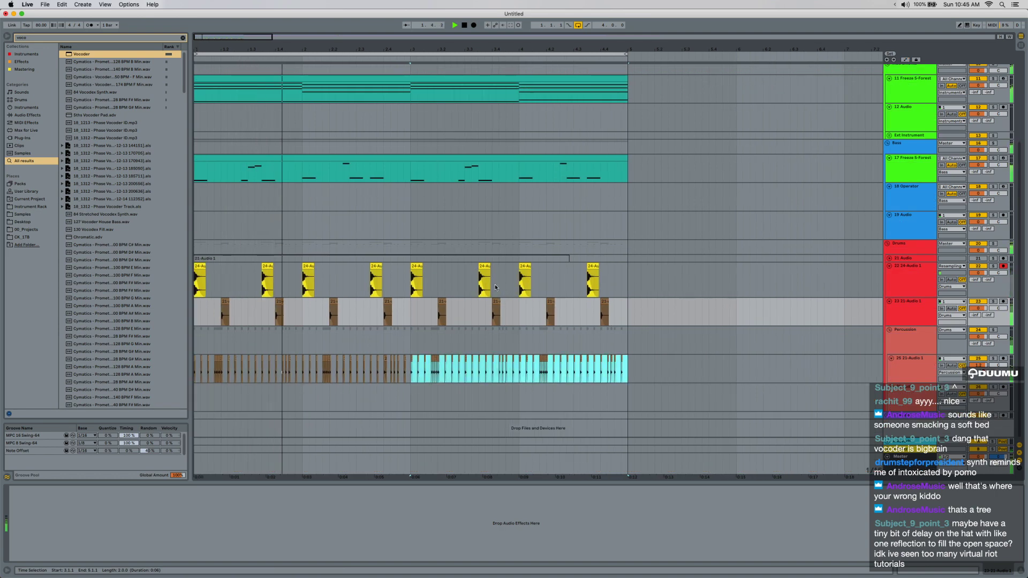
scroll(496, 287, "up", 5)
key("space")
left_click(495, 278)
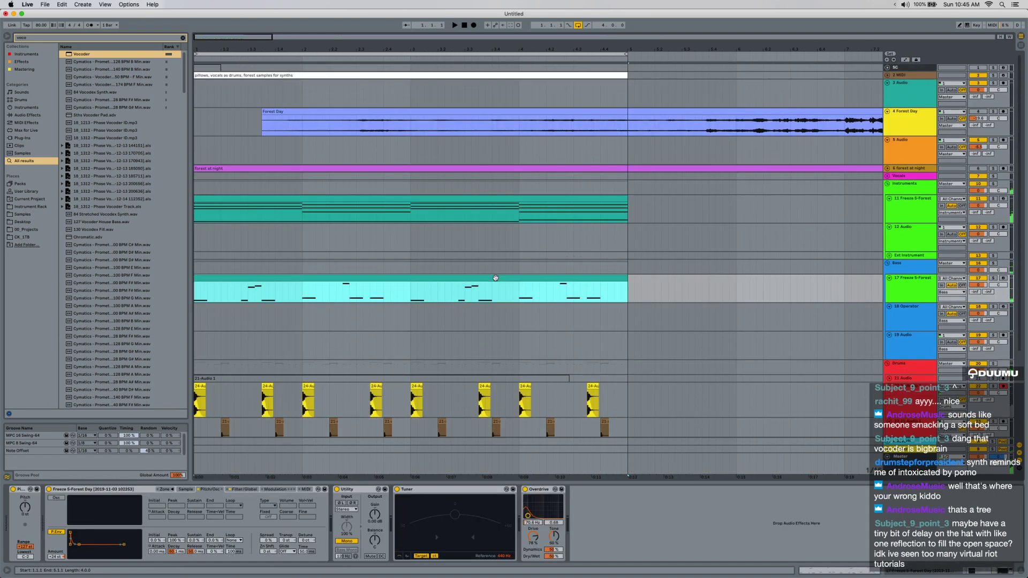
scroll(493, 278, "down", 2)
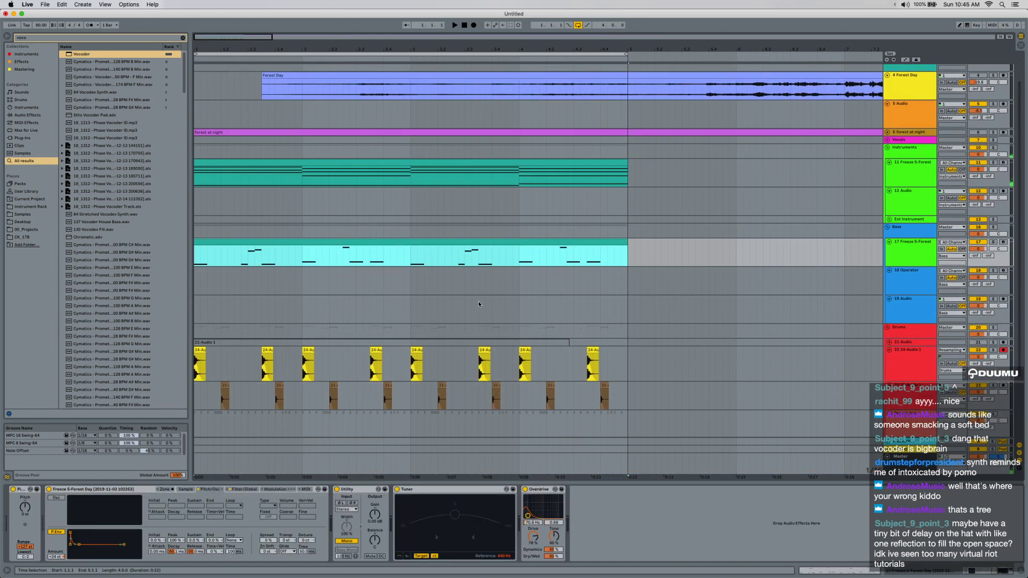
scroll(478, 300, "up", 2)
scroll(468, 284, "down", 4)
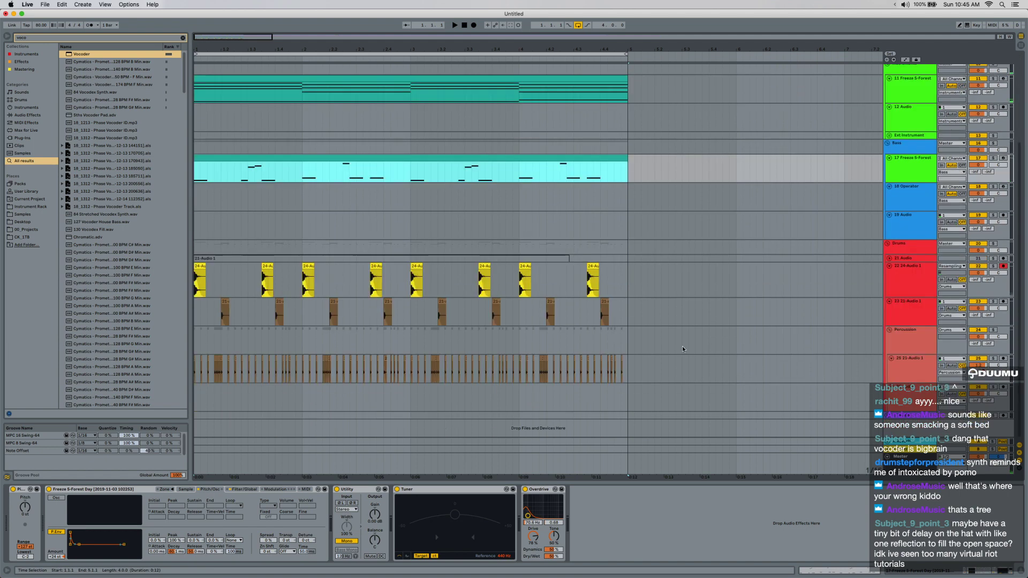
left_click_drag(688, 369, 64, 279)
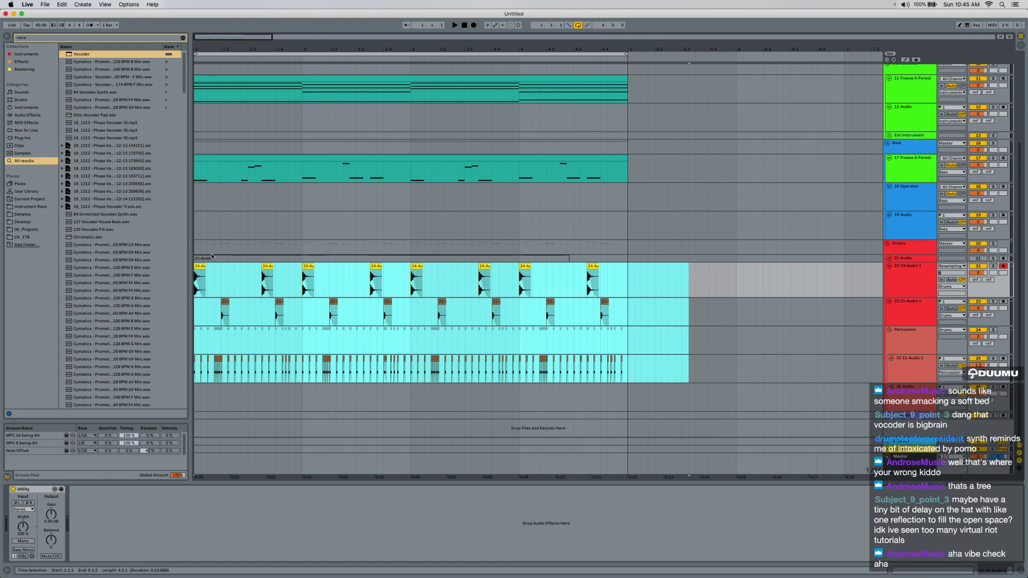
scroll(357, 221, "up", 5)
scroll(367, 230, "down", 3)
key("minus")
key("minus")
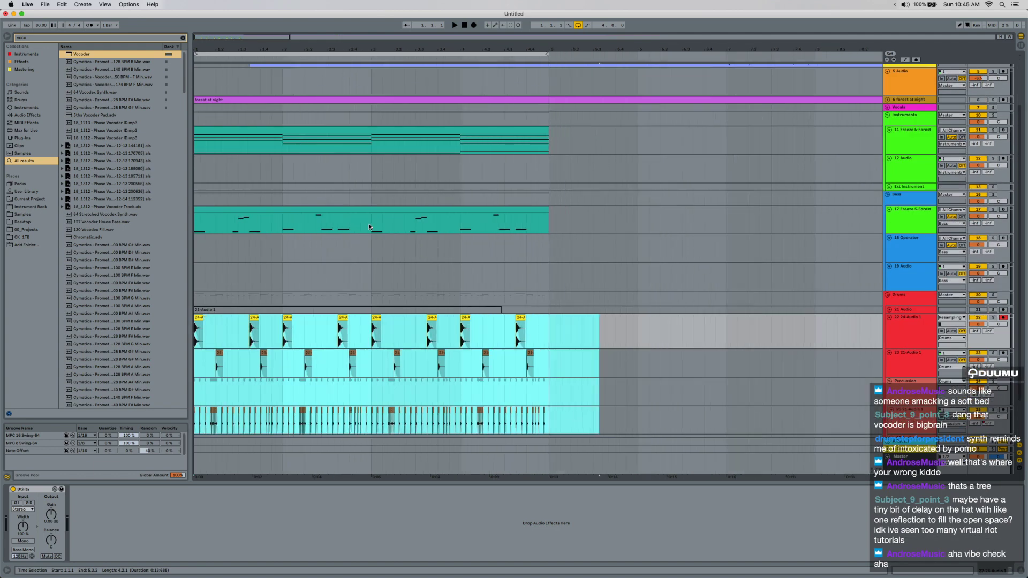
Hide the detail view and listen to the chord track 11 Freeze S-Forest in solo, and unsolo it.
left_click(493, 427)
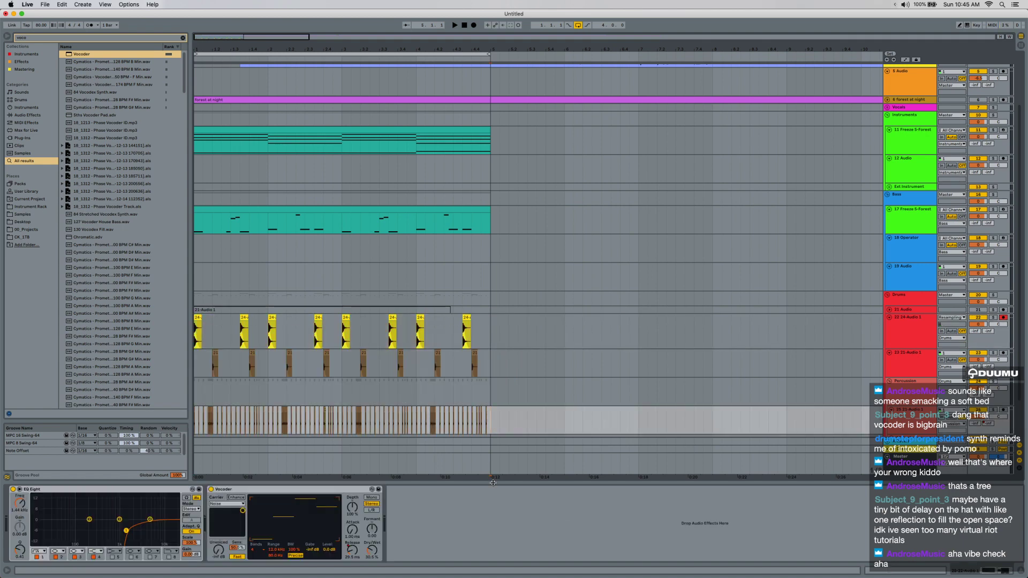
left_click_drag(492, 483, 493, 530)
scroll(441, 318, "up", 3)
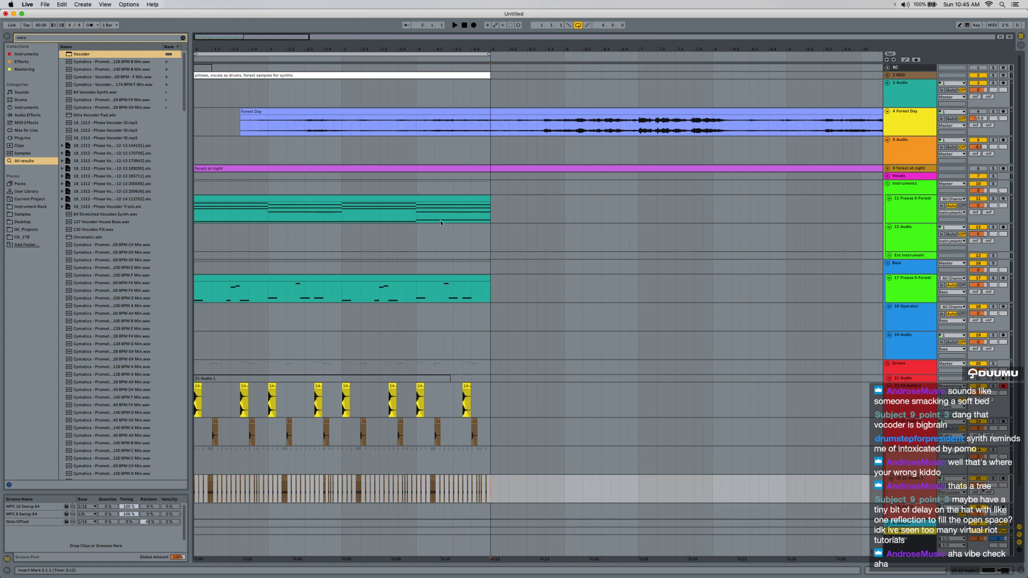
left_click(483, 215)
left_click(886, 216)
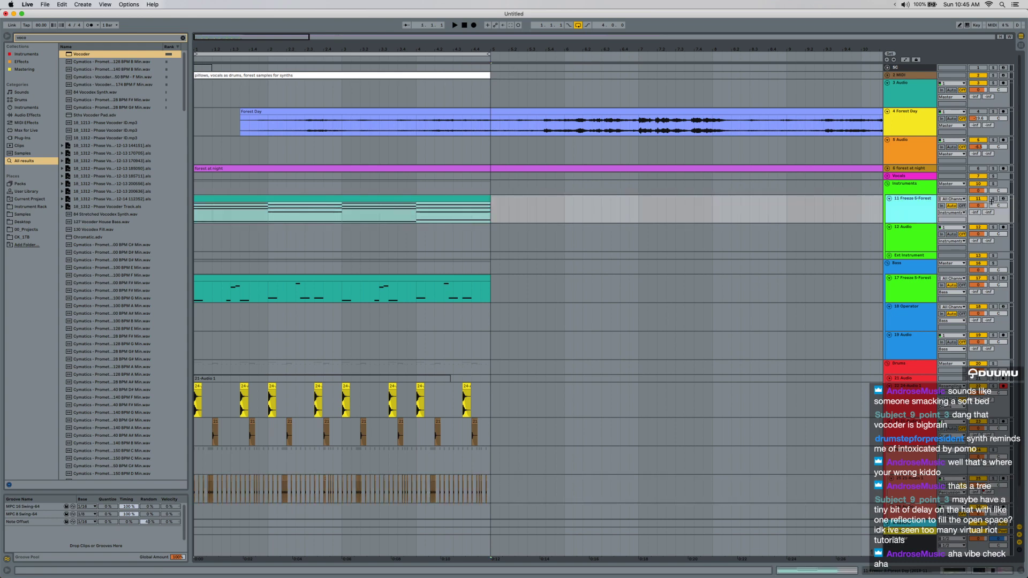
left_click(992, 202)
key("space")
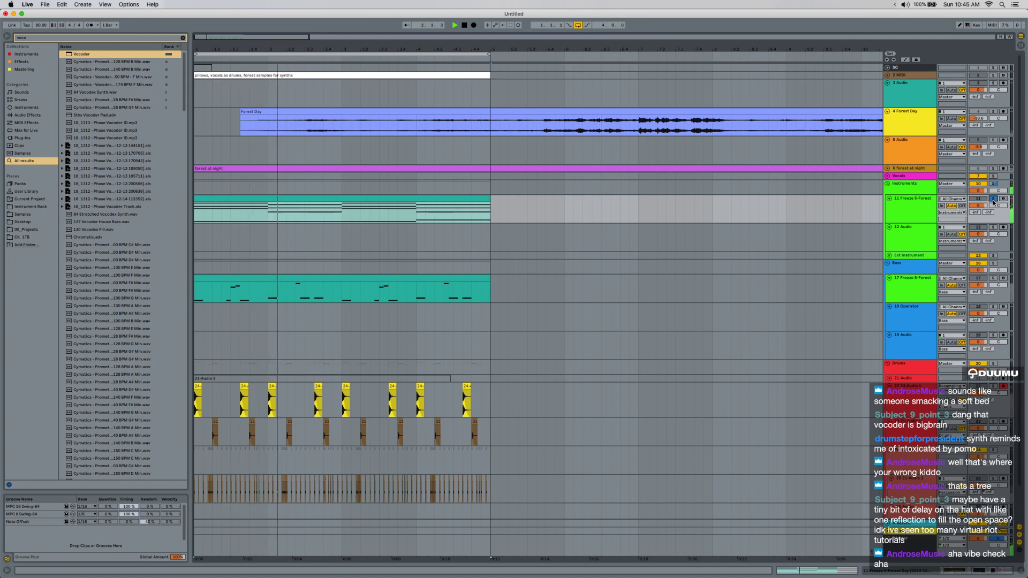
left_click(993, 201)
Duplicate the chord track 11 Freeze S-Forest and solo the copy.
key("z")
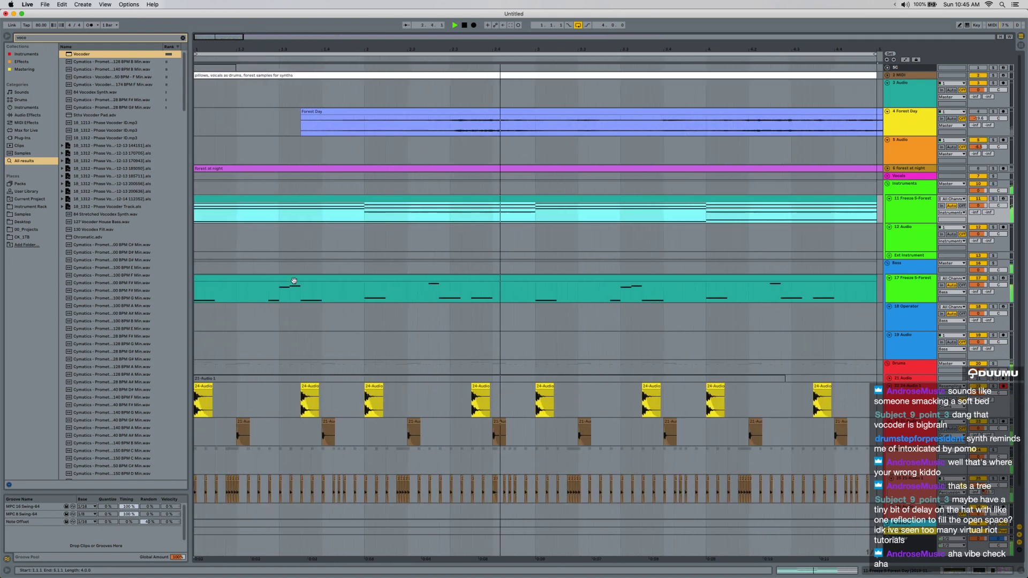
left_click(910, 215)
key("super+d")
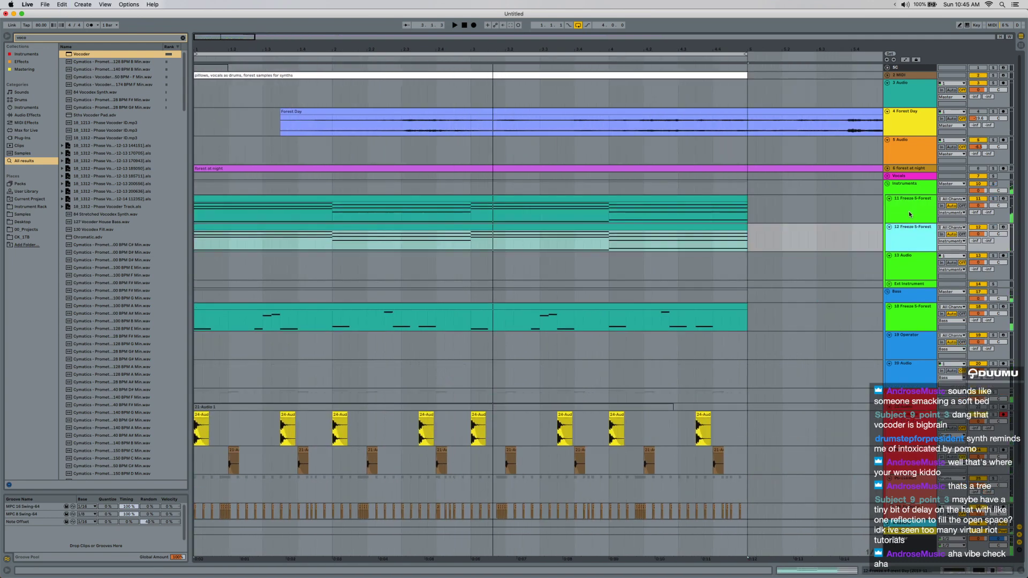
left_click(992, 227)
Open the MIDI clip on the copied track 12 Freeze S-Forest and delete all of its notes.
double_click(613, 229)
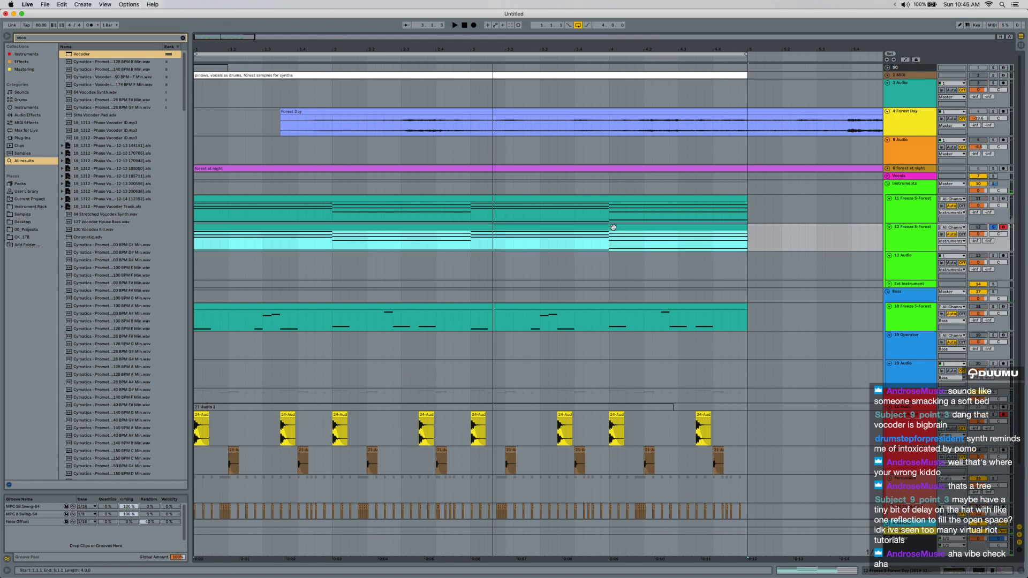
left_click_drag(263, 336, 253, 577)
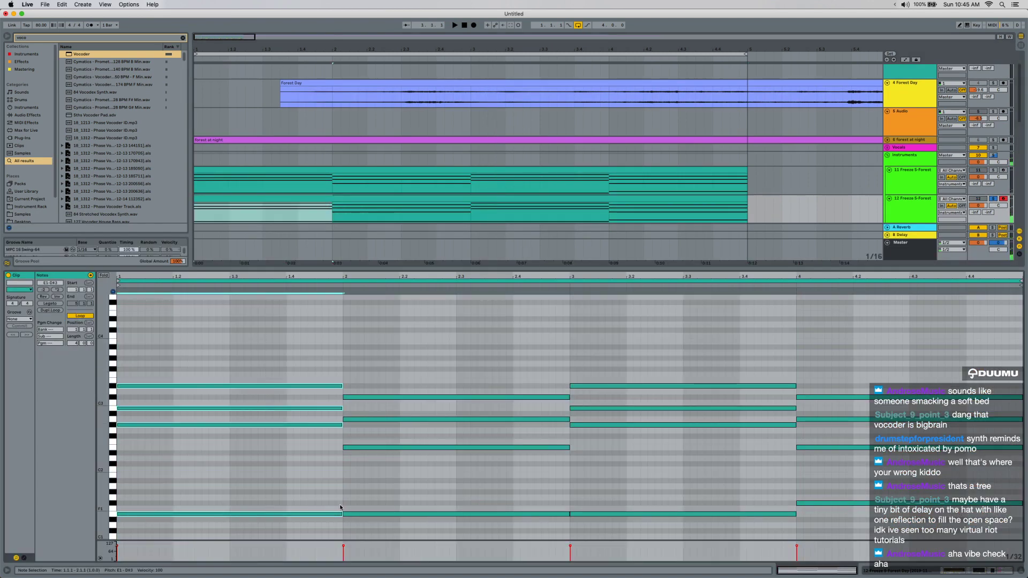
key("super+a")
key("Delete")
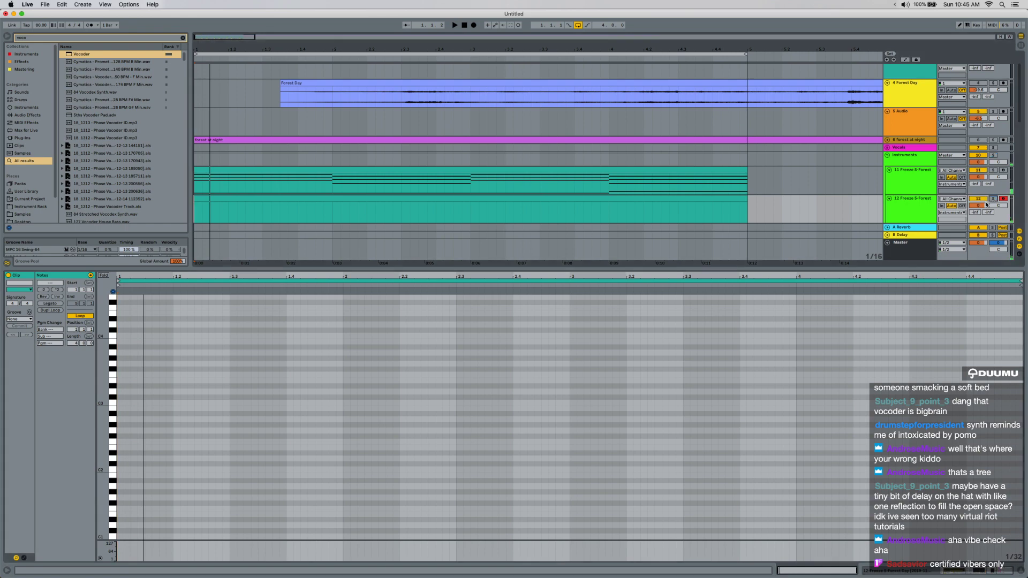
Place a short E3 note at 1.2.3 and a duplicate at 1.2.4 raised to B3 in the track 12 clip.
double_click(184, 379)
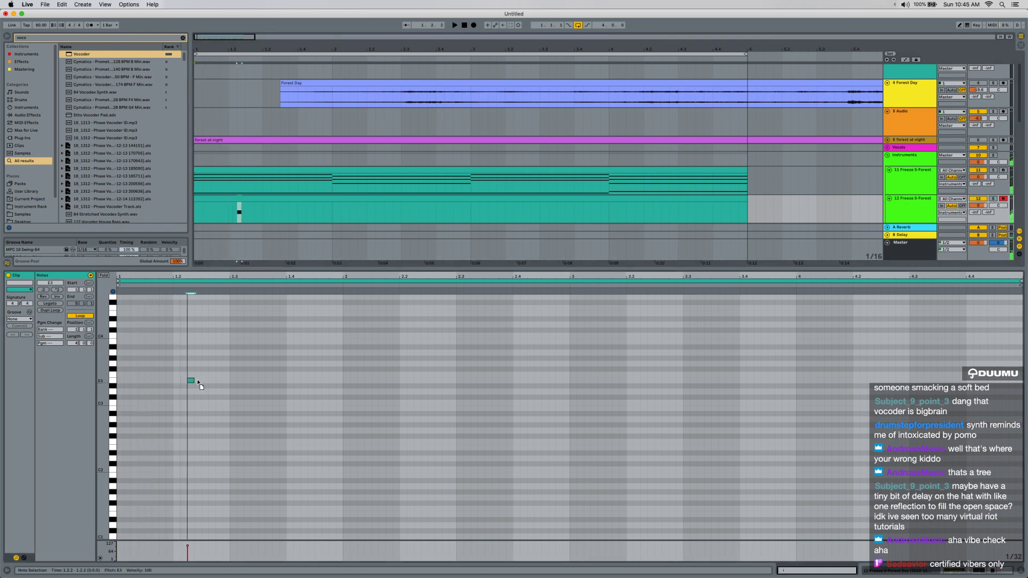
mouse_move(197, 382)
left_mouse_down()
mouse_move(214, 383)
mouse_move(203, 369)
left_mouse_up()
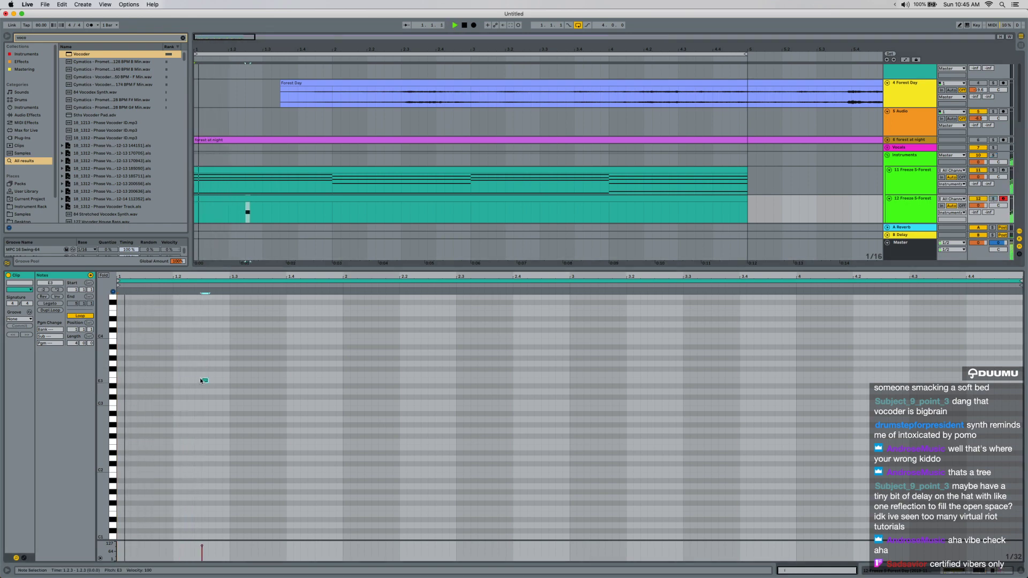
key("space")
key("super+d")
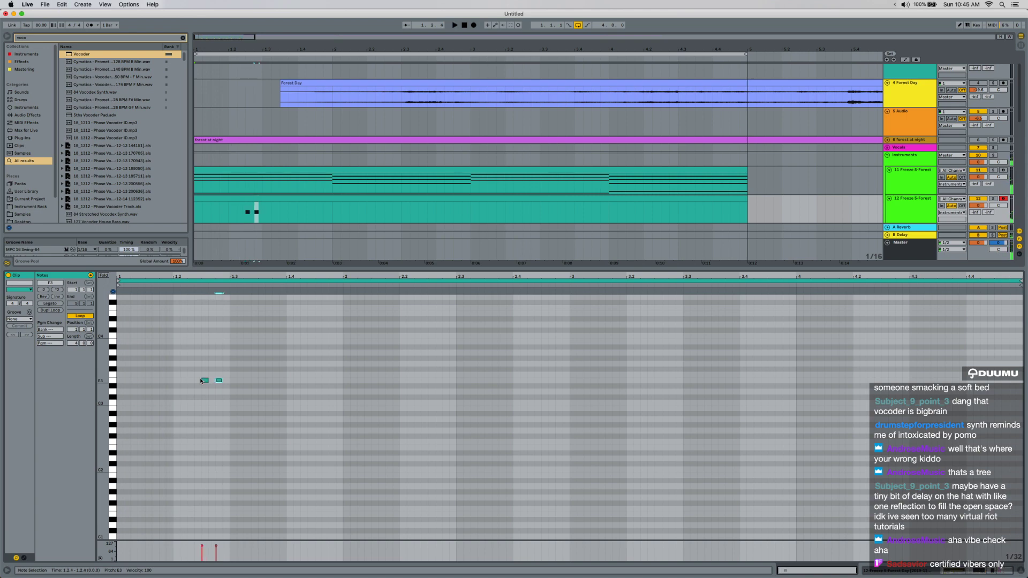
key("Up")
key("Up")
key("Up")
key("Up")
key("Up")
key("Up")
key("Up")
key("Up")
Listen to the Forest Day recording in solo around bars 20 and 21 for a tonal passage.
scroll(605, 137, "down", 5)
scroll(709, 131, "right", 8)
scroll(708, 131, "down", 3)
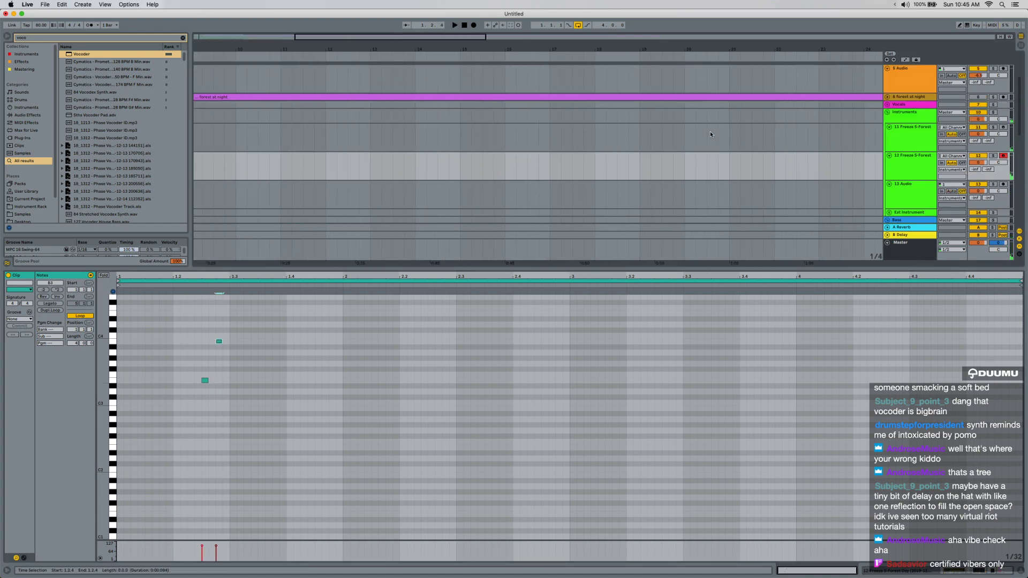
scroll(705, 135, "up", 4)
scroll(703, 135, "right", 3)
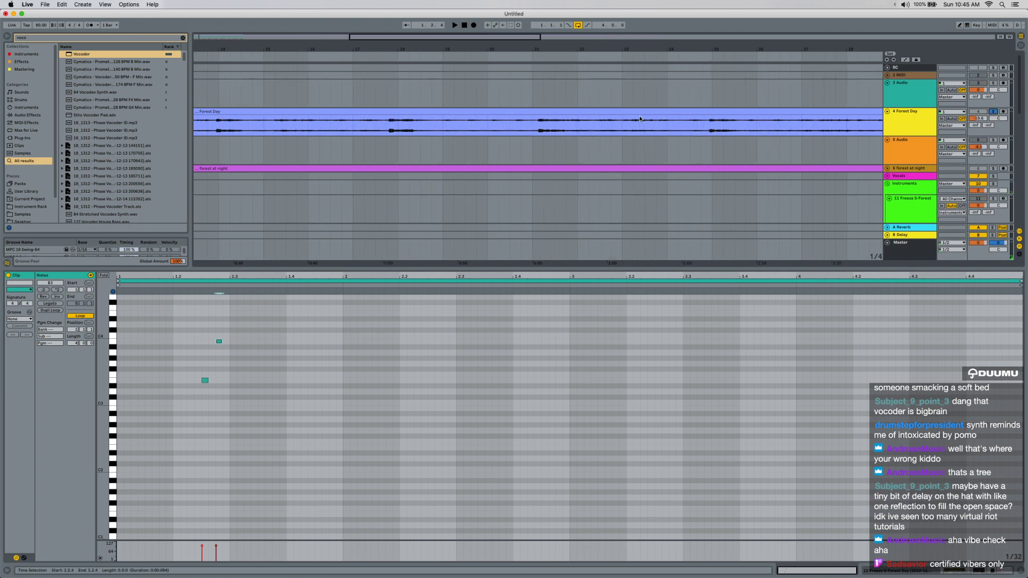
left_click(542, 128)
key("space")
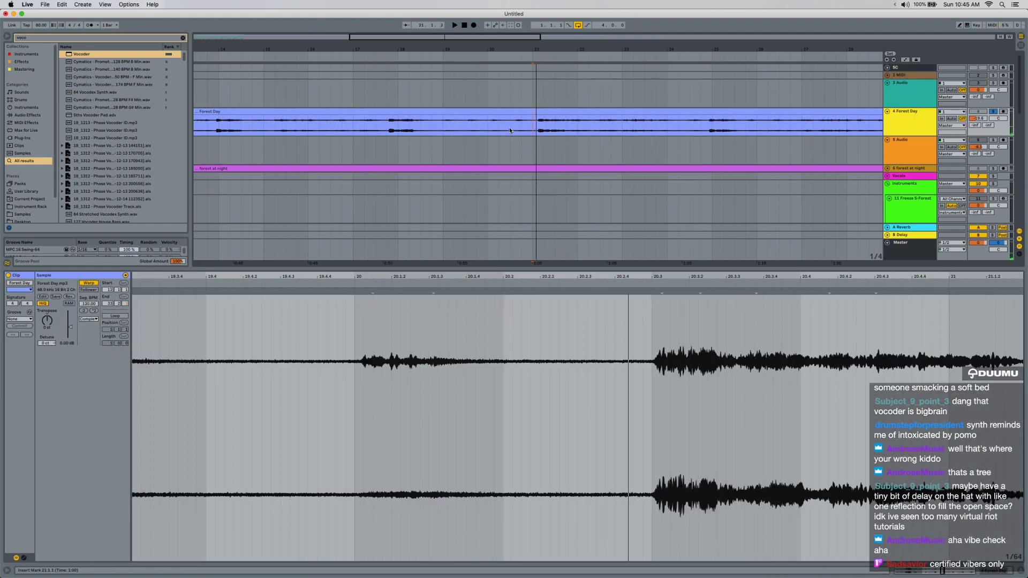
left_click(514, 131)
scroll(514, 130, "up", 5)
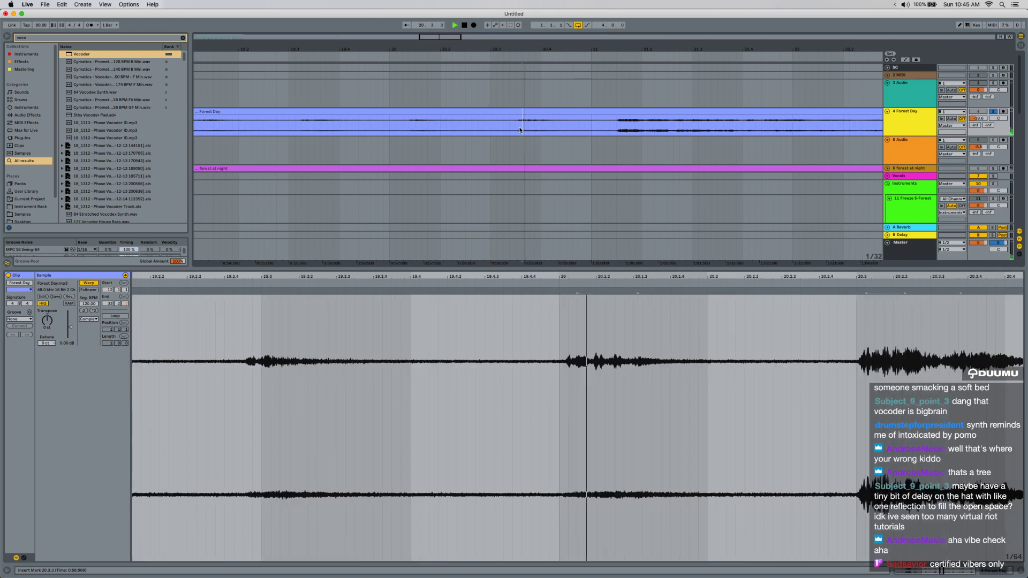
key("space")
key("space")
key("space")
key("space")
key("space")
key("space")
key("space")
key("space")
left_click(572, 131)
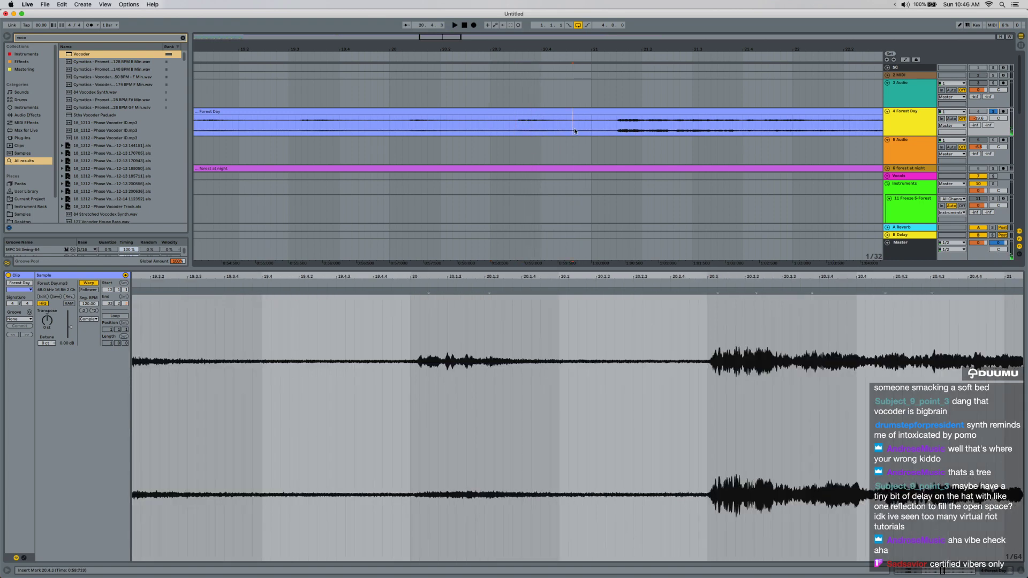
key("space")
scroll(609, 131, "right", 2)
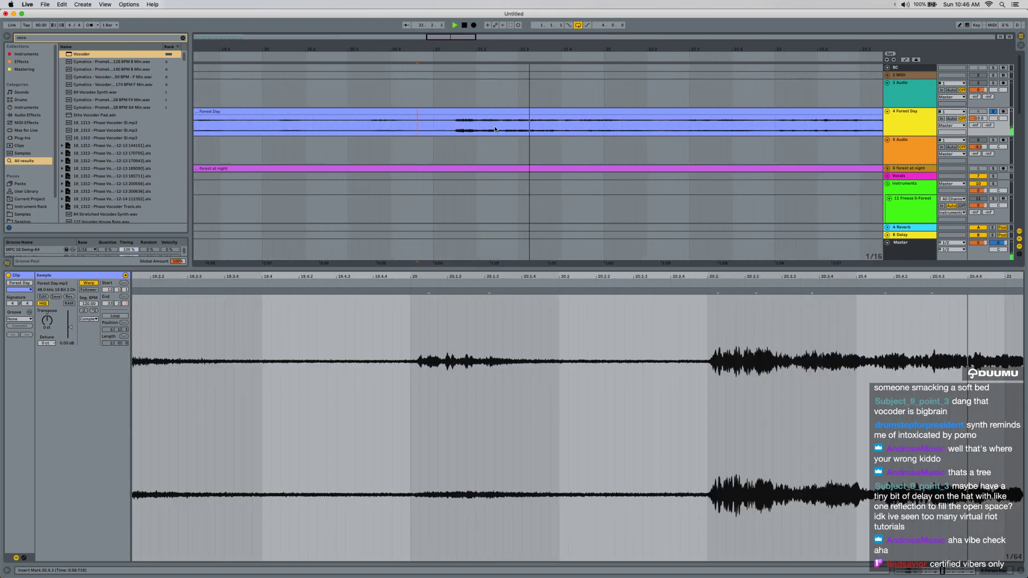
left_click(539, 128)
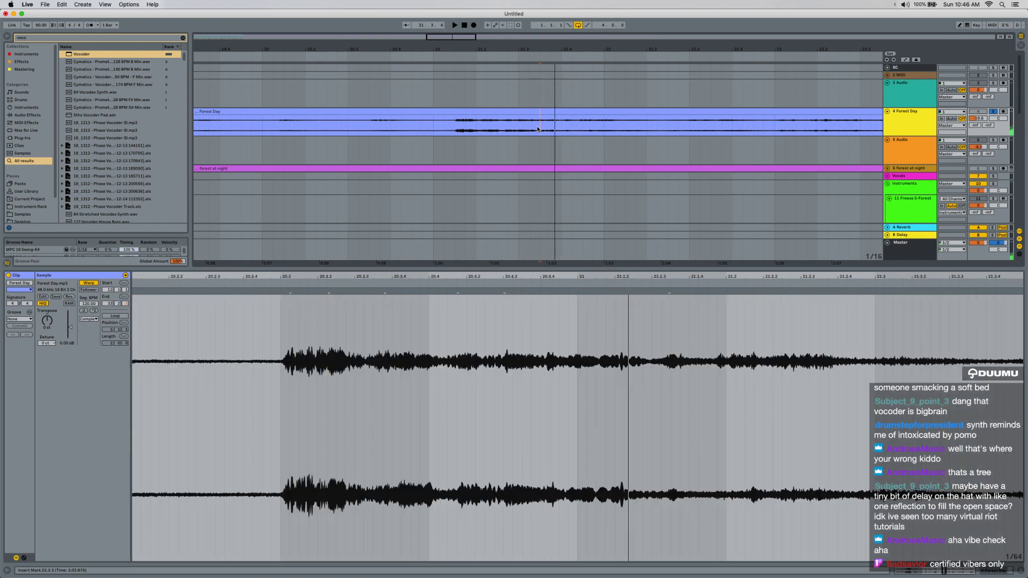
key("space")
key("space")
Copy the Forest Day slice from 21.3.3 to 21.3.4 and paste it onto audio track 5 at 8.1.1.
left_click_drag(541, 127, 549, 127)
key("super+c")
scroll(514, 129, "left", 4)
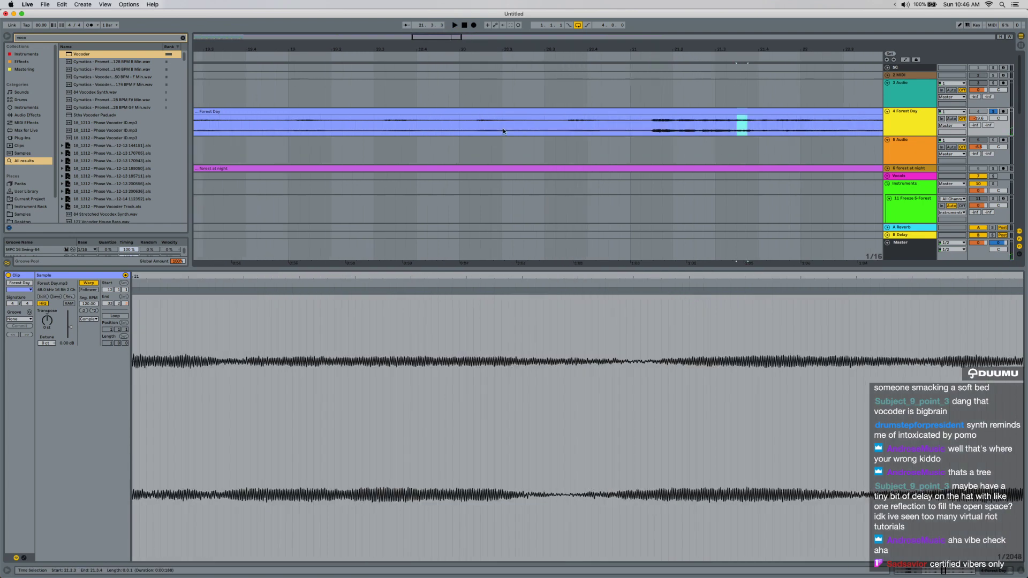
scroll(494, 132, "down", 5)
left_click(297, 147)
key("super+v")
scroll(294, 149, "up", 5)
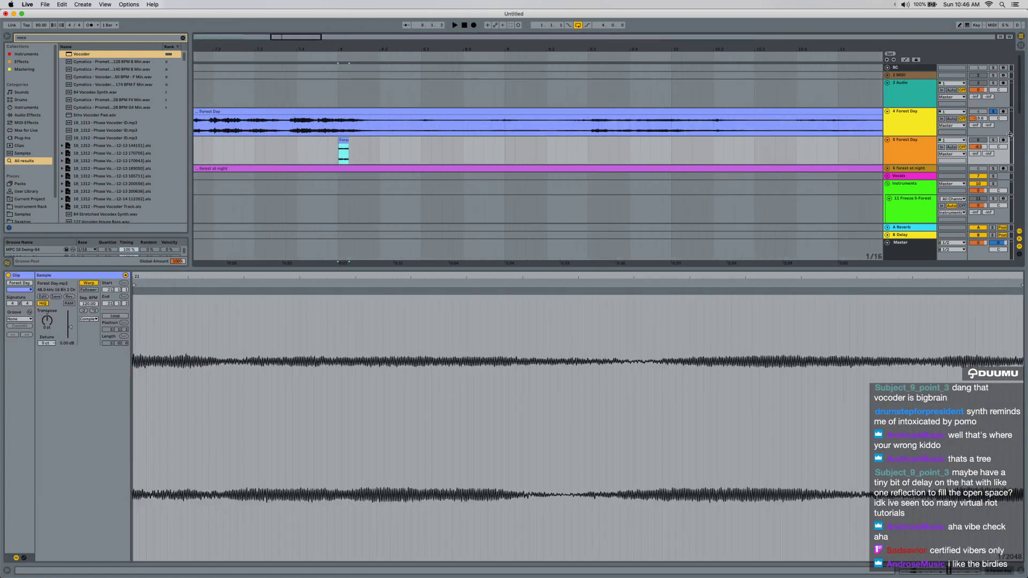
Add a Tuner and an EQ Eight to track 5, and turn on the EQ's low-cut band at about 152 Hz.
key("super+f")
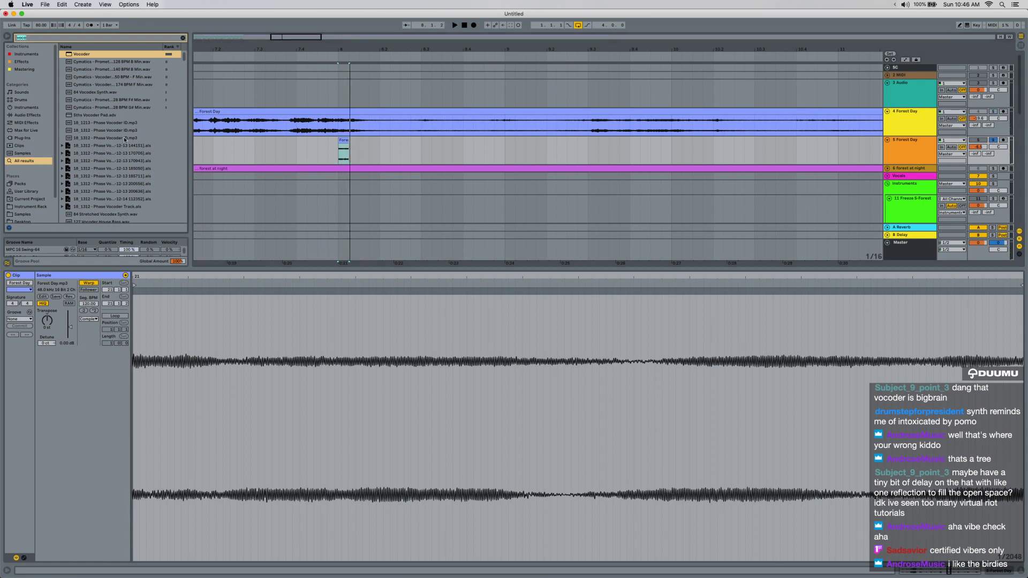
type("tuner")
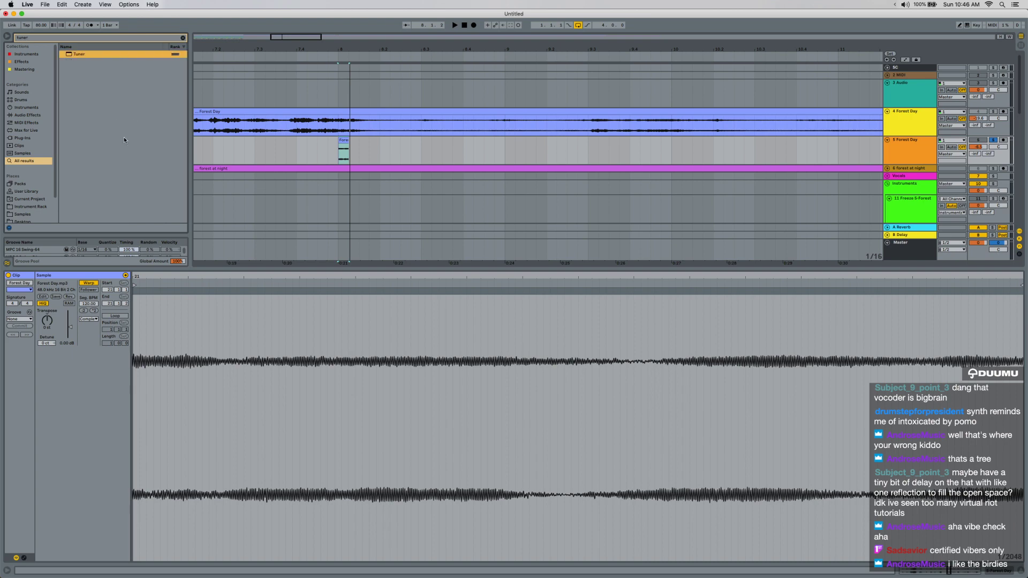
key("Return")
type("eq")
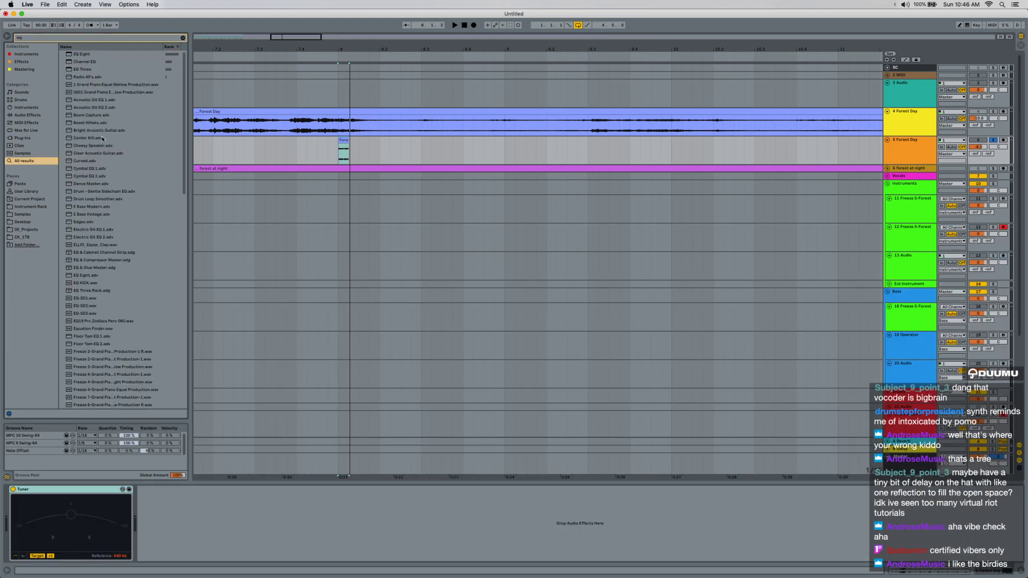
double_click(81, 54)
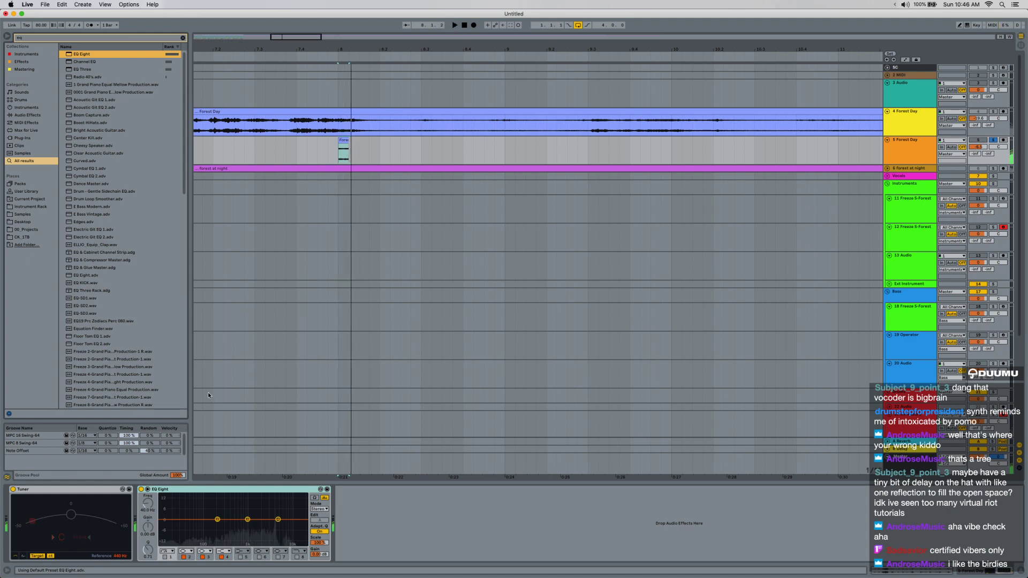
left_click(165, 557)
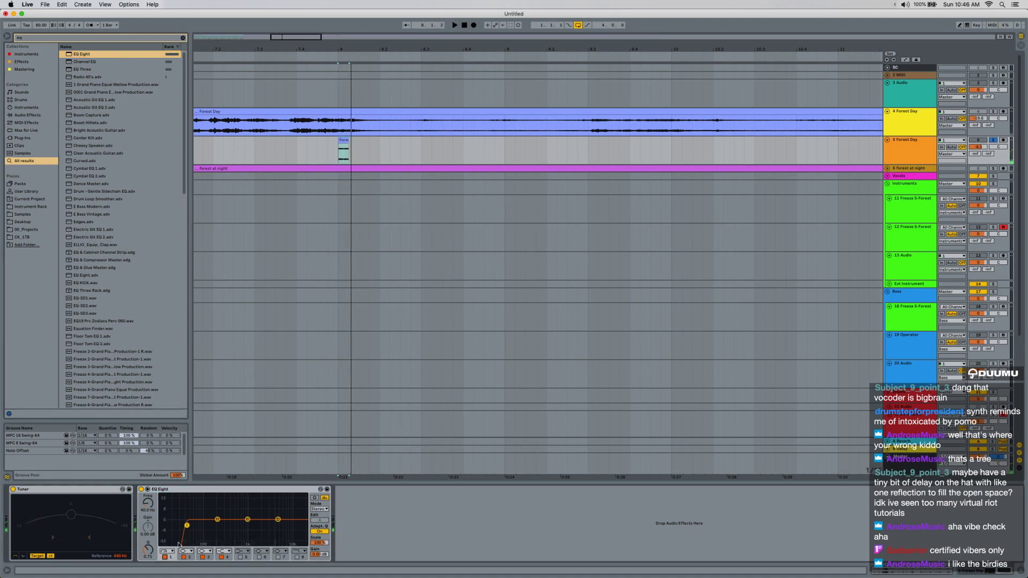
left_click_drag(248, 520, 217, 521)
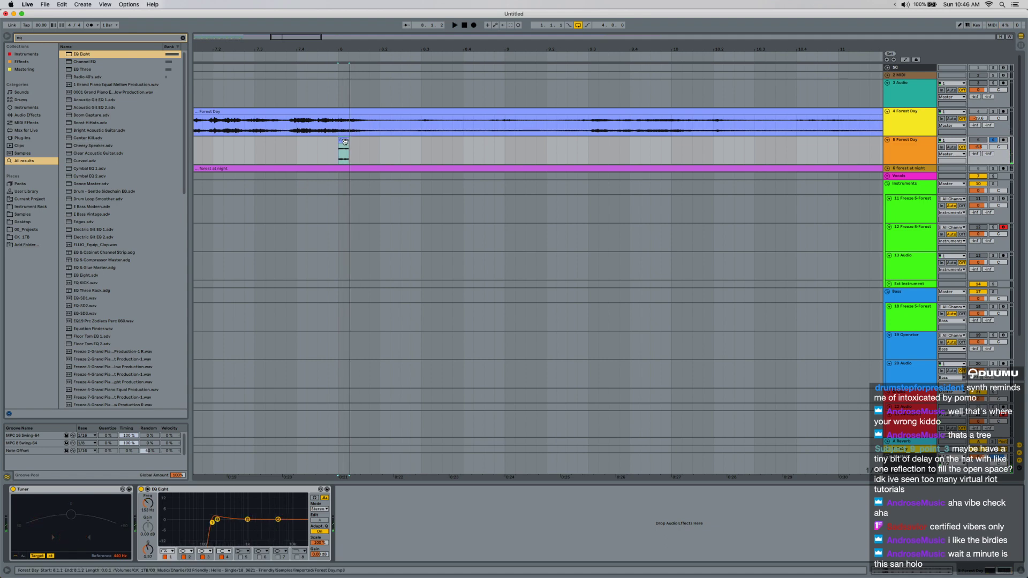
Transpose the short Forest Day clip on track 5 down 12 semitones.
double_click(344, 142)
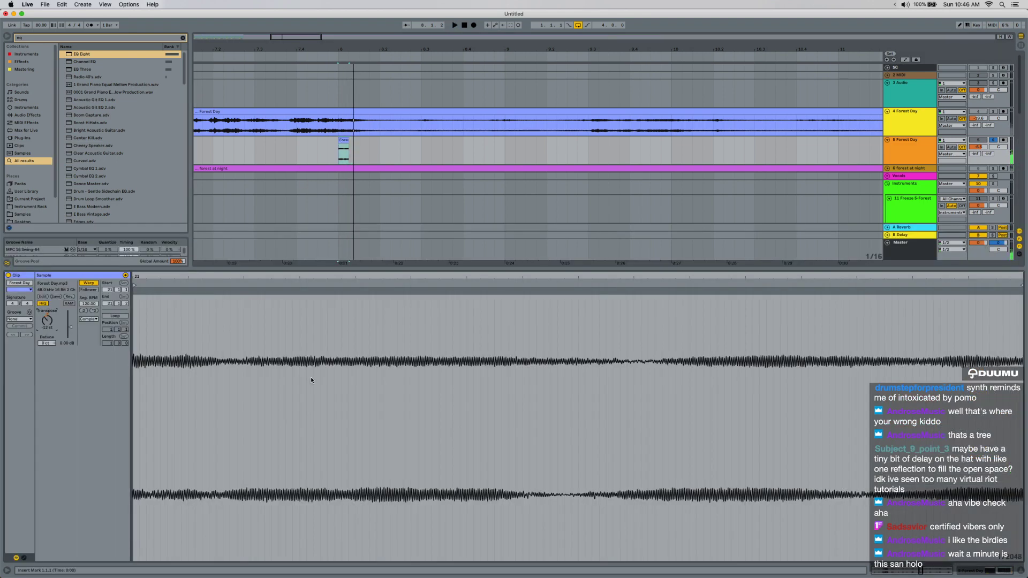
left_click(983, 575)
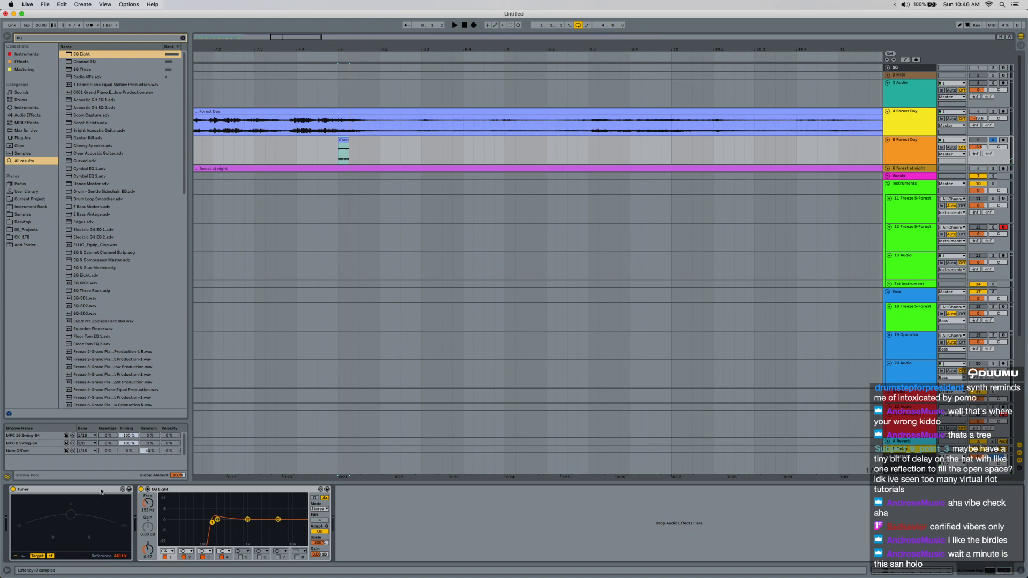
Move the Tuner after the EQ Eight and raise the low cut to about 1.08 kHz while the clip plays.
left_click_drag(101, 491, 321, 492)
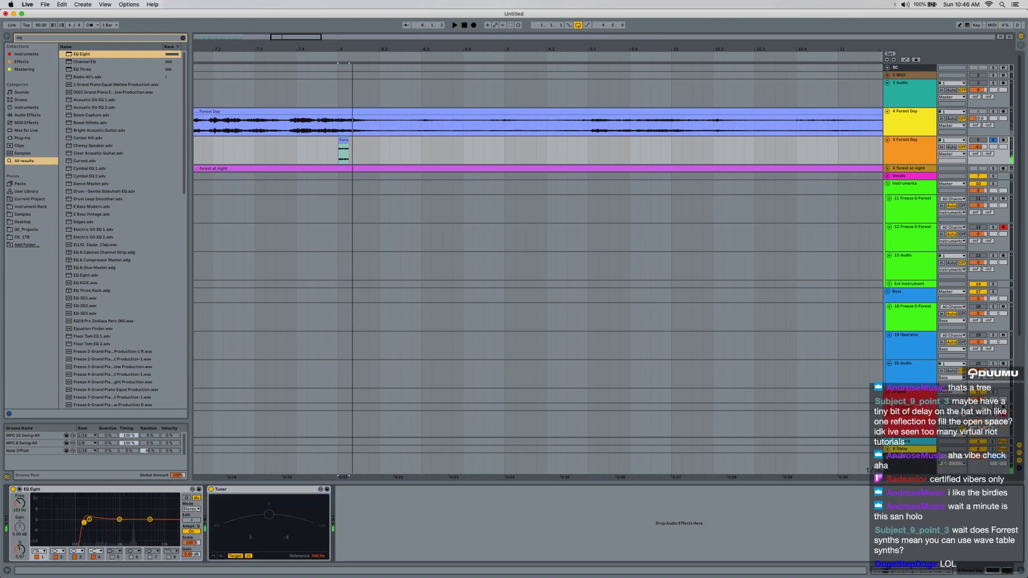
key("space")
left_click_drag(85, 522, 132, 517)
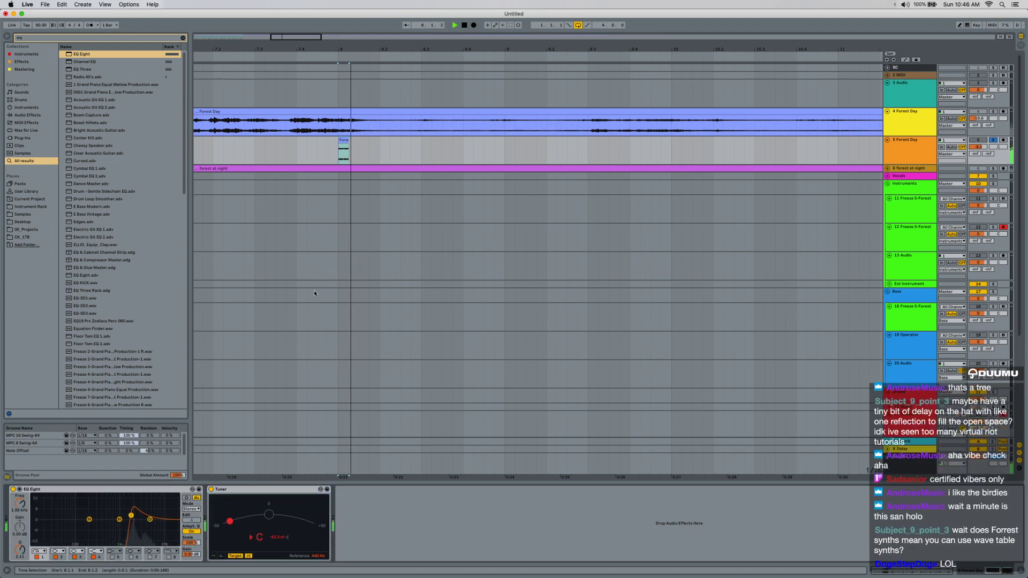
Adjust the track 5 clip's Detune to bring its pitch in tune with C, replaying it against the Tuner.
double_click(342, 140)
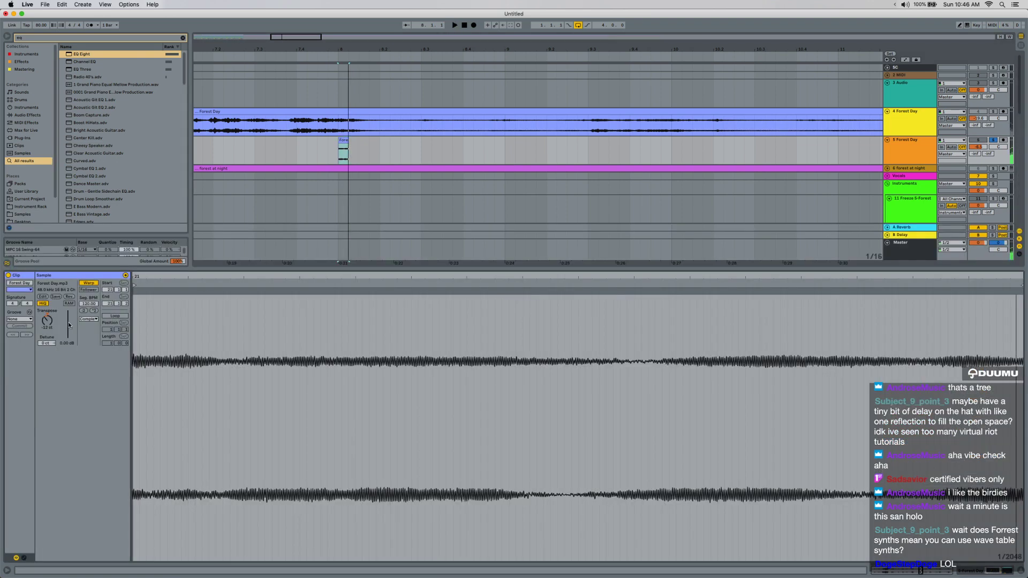
key("space")
key("space")
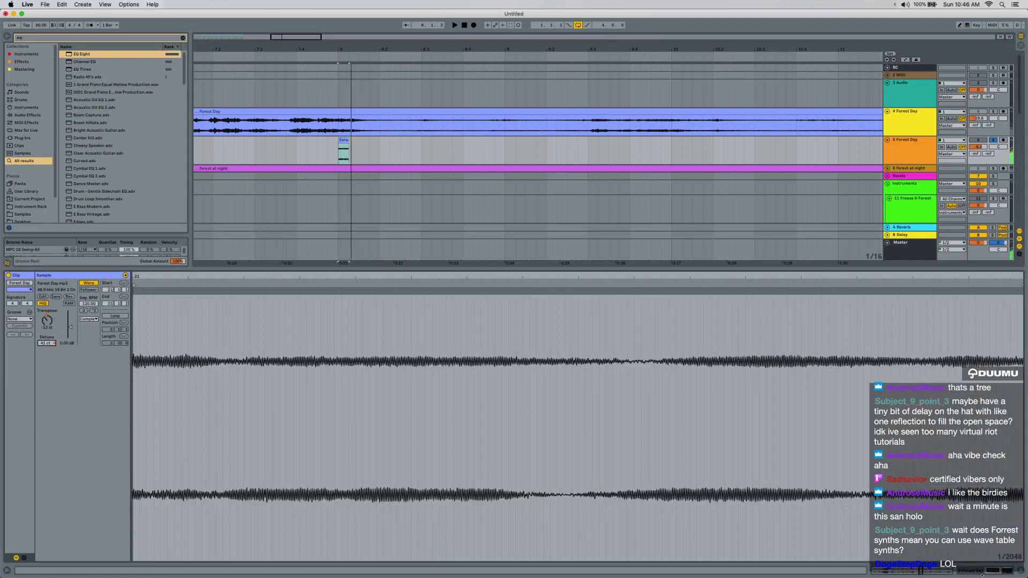
key("space")
key("space")
left_click(981, 571)
key("space")
key("space")
key("space")
key("space")
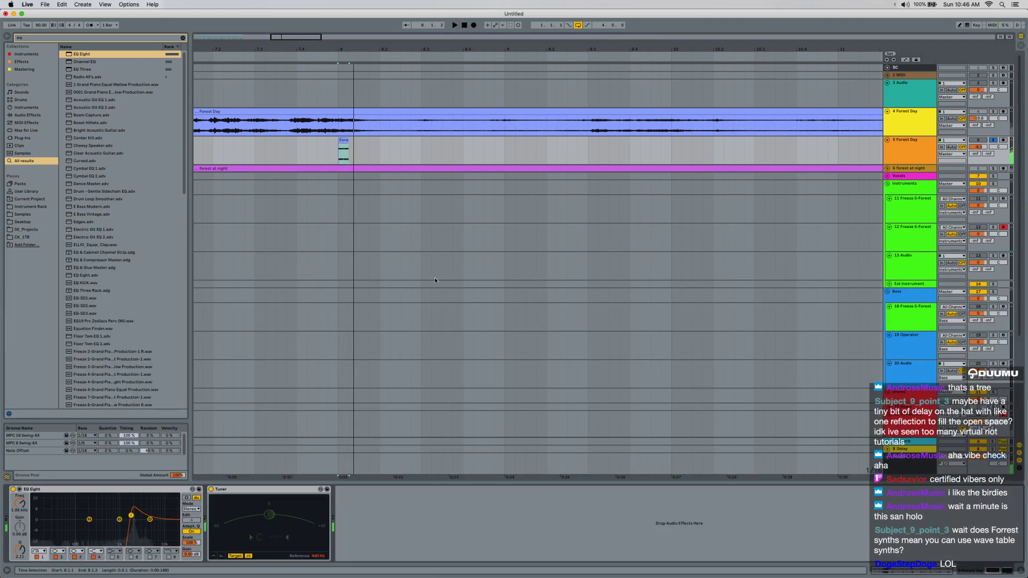
key("shift+Tab")
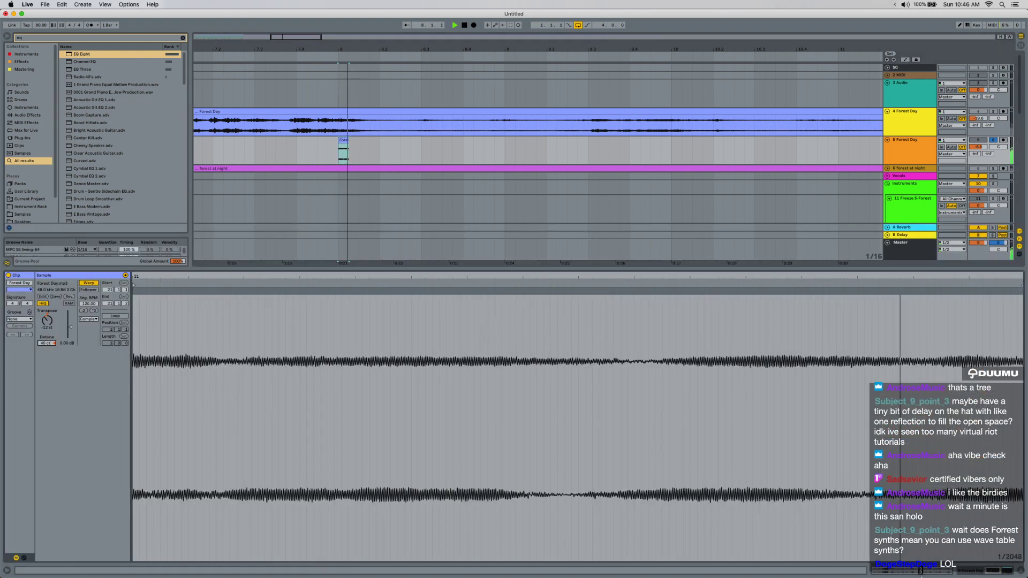
key("shift+Tab")
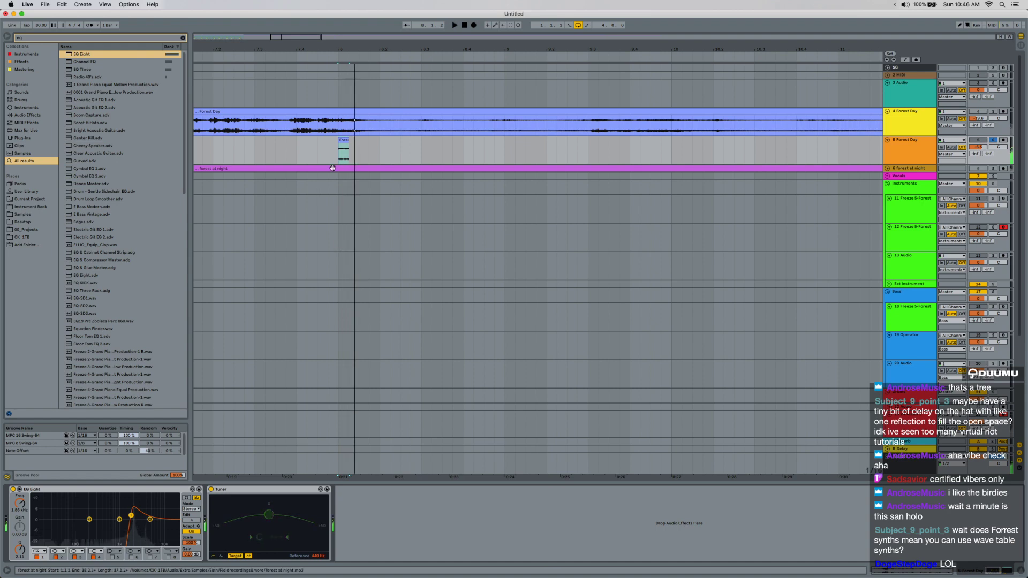
key("space")
key("space")
Extend the track 5 clip's end to 8.1.3, listen to it and consolidate it into a new sample.
left_click_drag(349, 141, 360, 140)
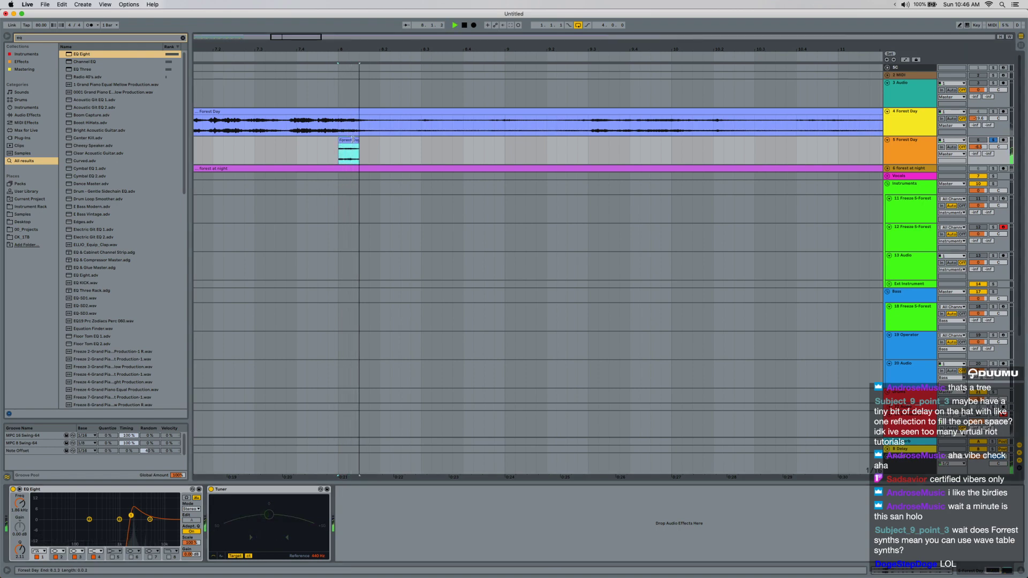
key("space")
key("space")
key("space")
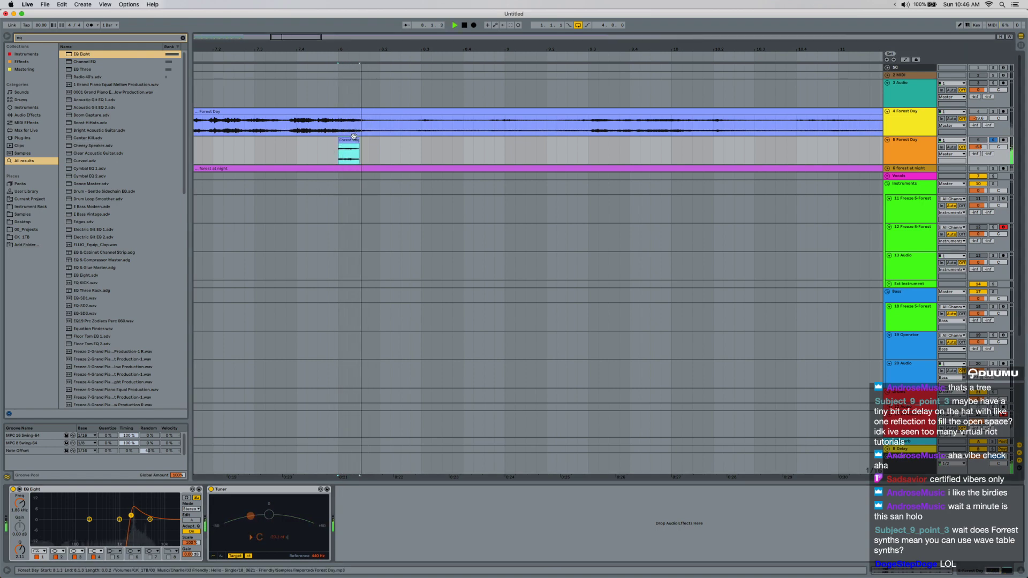
key("super+j")
Load the consolidated Forest Day clip into track 12's Sampler as its sample, and open the track's melody clip.
scroll(751, 231, "down", 5)
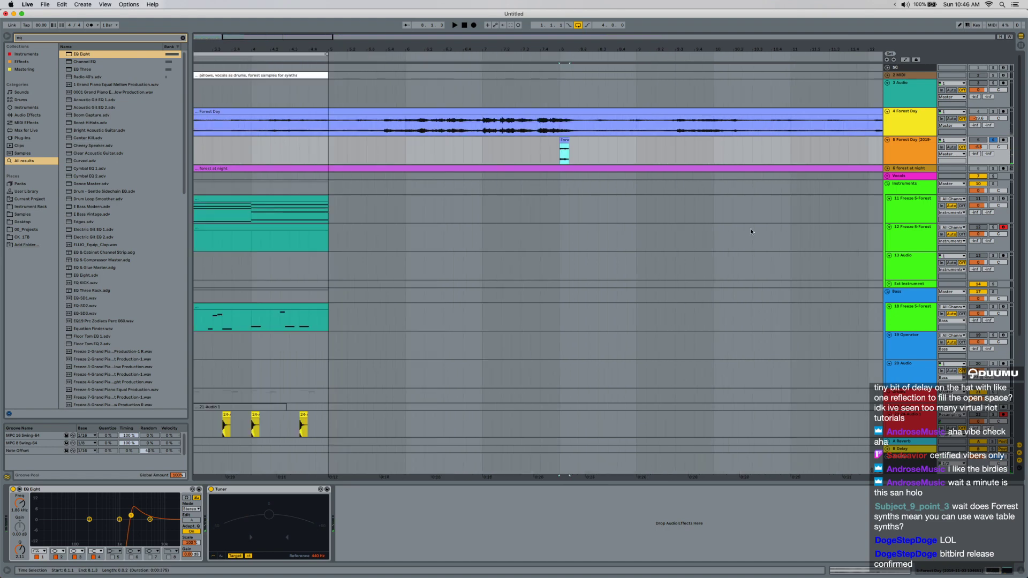
left_click(908, 251)
left_click_drag(564, 139, 197, 506)
scroll(260, 331, "up", 5)
scroll(284, 313, "left", 5)
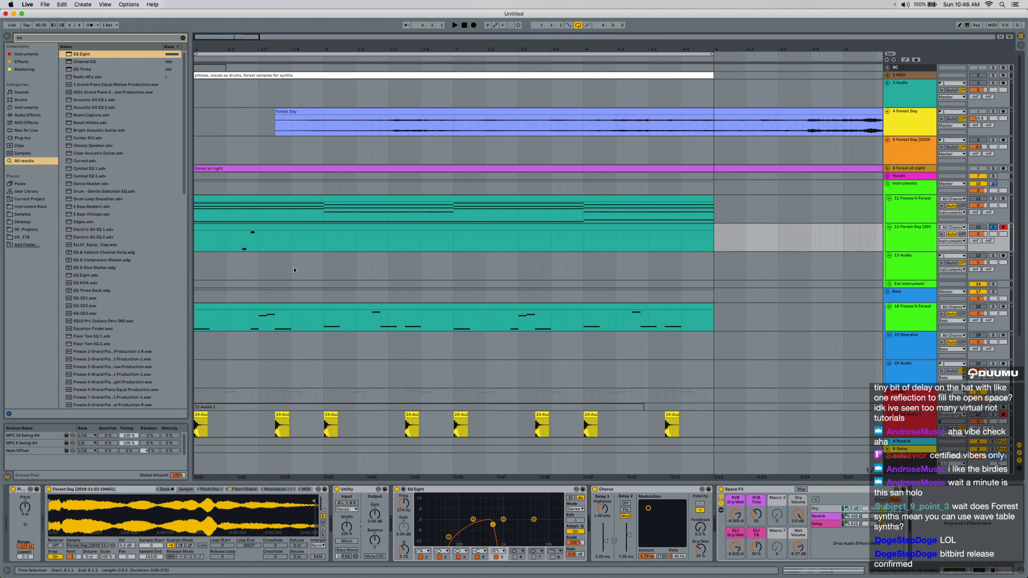
double_click(247, 232)
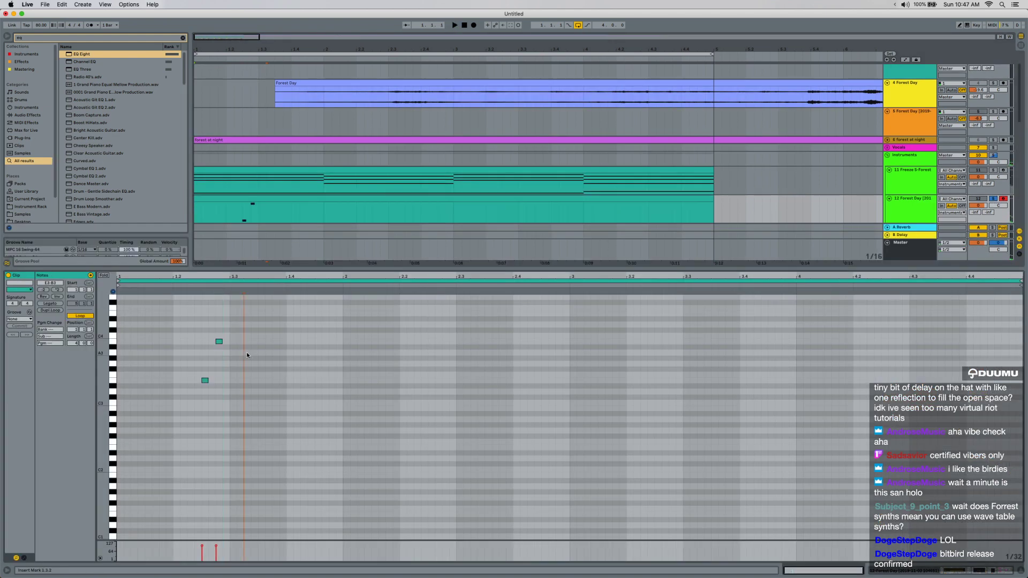
Duplicate the Forest Day instrument track 12, then deactivate and unsolo the original track.
left_click(245, 219)
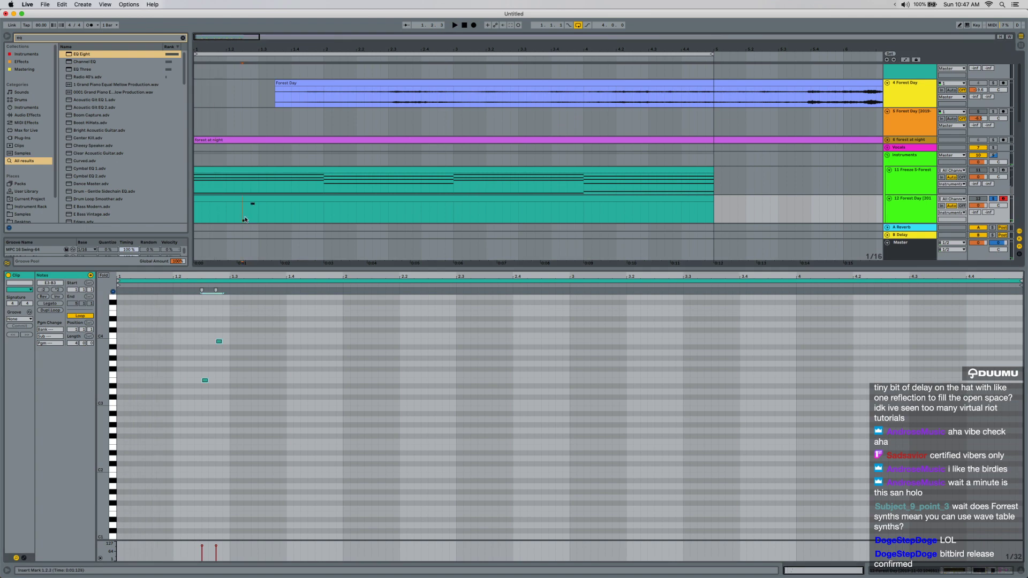
left_click(903, 572)
left_click(914, 200)
key("super+d")
left_click(916, 198)
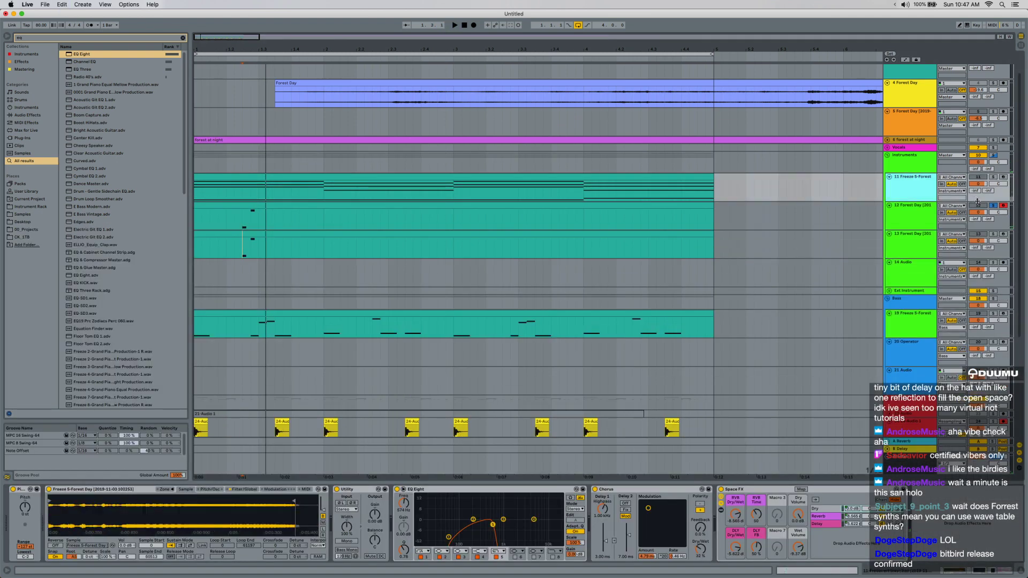
left_click(978, 206)
left_click(993, 206)
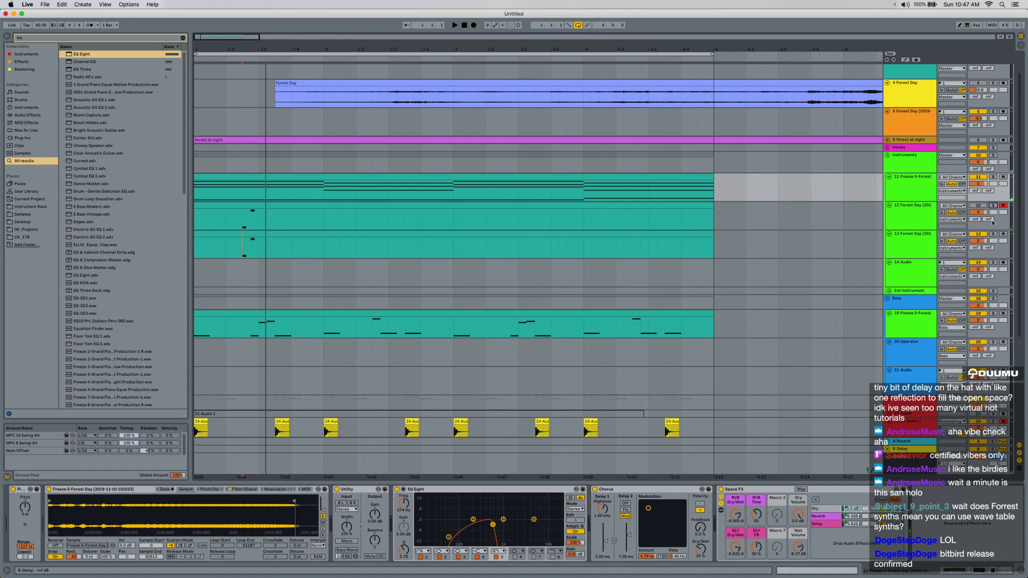
Open the clip on track 13 and transpose its two notes down by octaves while listening.
double_click(219, 242)
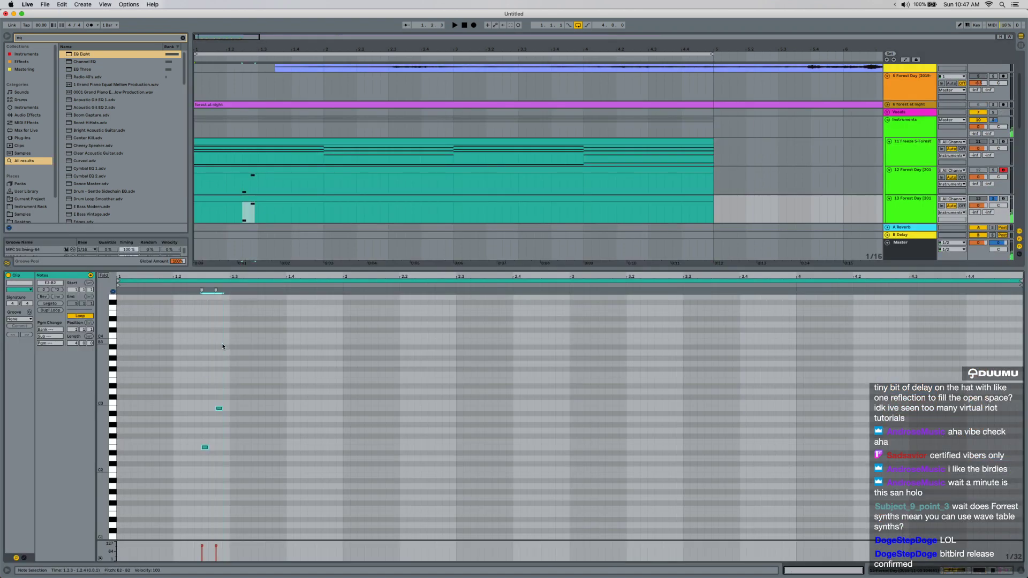
key("shift+Down")
key("shift+Down")
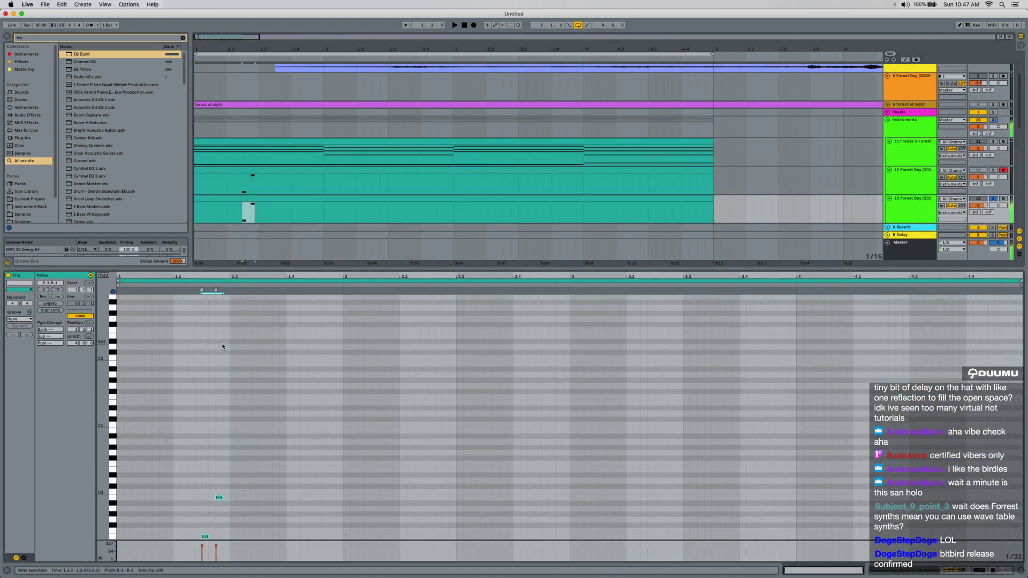
key("space")
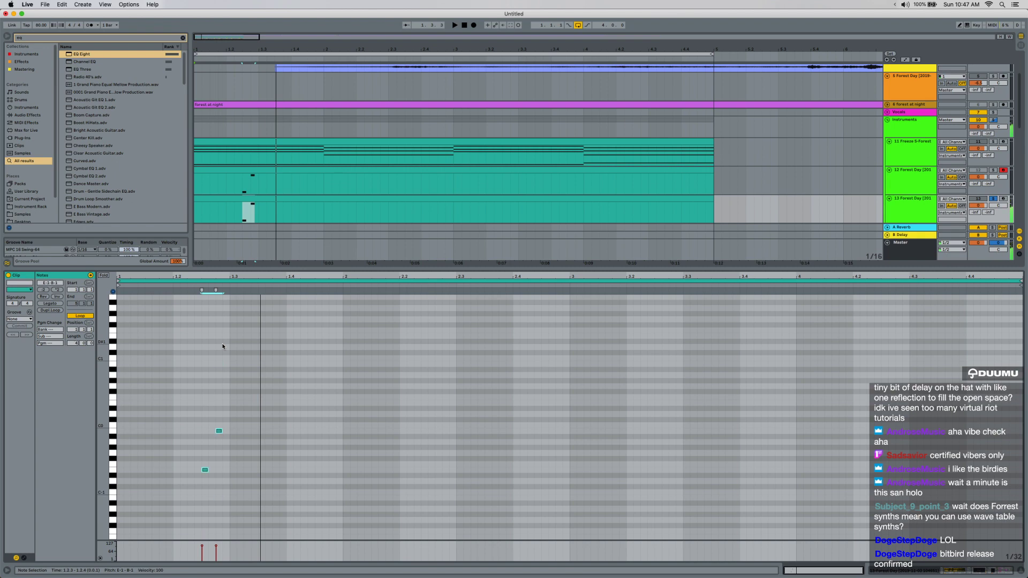
Move the track 13 clip's E0 and B0 notes to 1.1.1, stacked as one chord, and switch the track's solo.
key("Left")
key("Left")
key("Left")
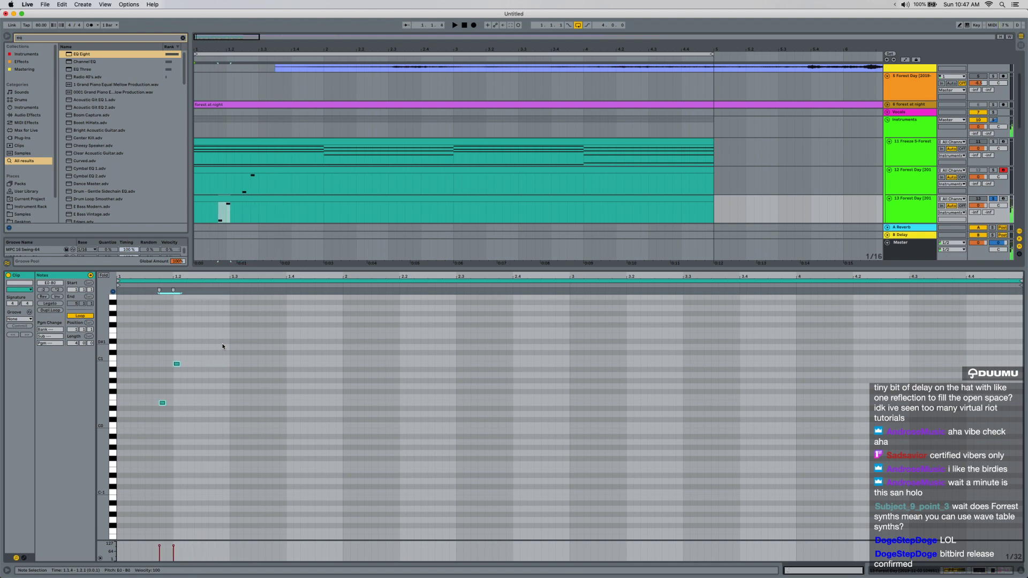
left_click(994, 201)
left_click(135, 365)
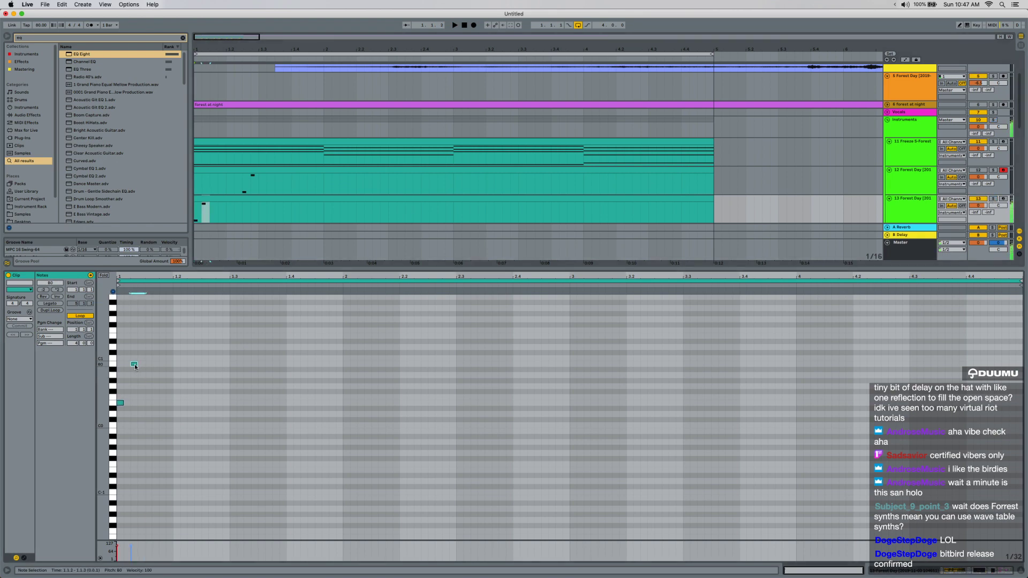
key("space")
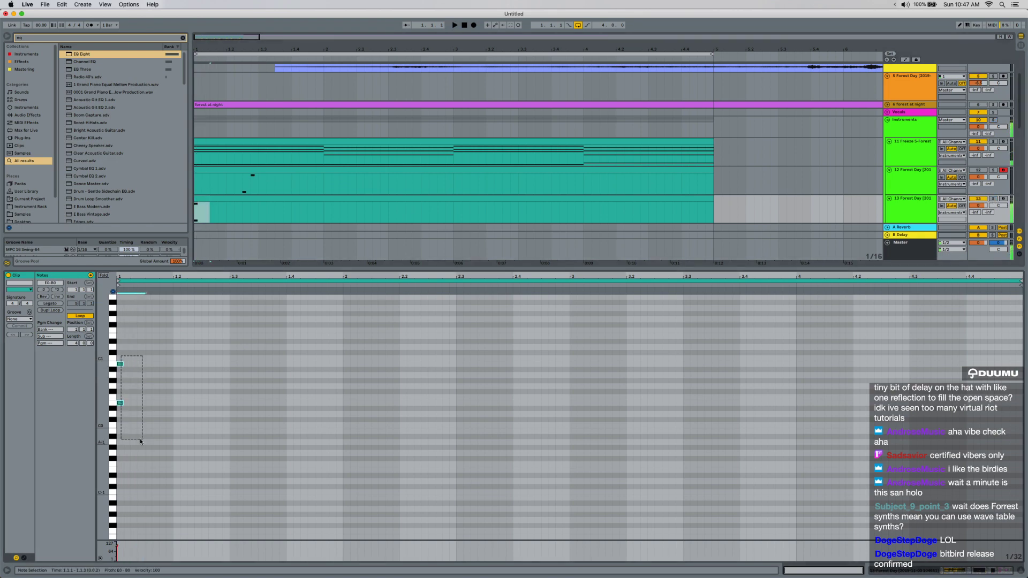
Duplicate the chord twice, placing the copies on the following sixteenths, each one octave lower, and play the result.
key("space")
key("super+d")
key("shift+Down")
key("super+d")
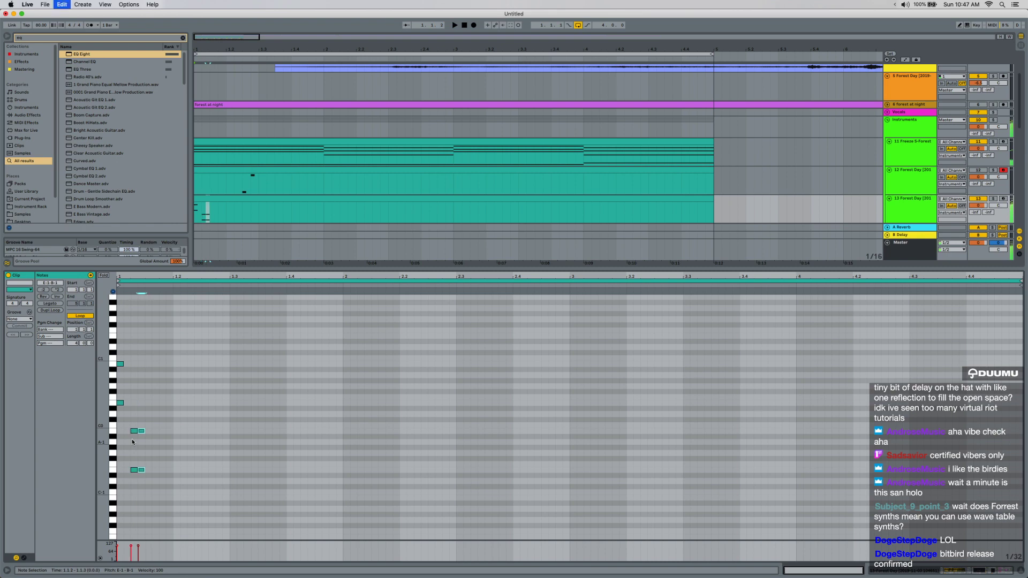
key("Right")
key("Right")
key("Left")
key("shift+Down")
key("space")
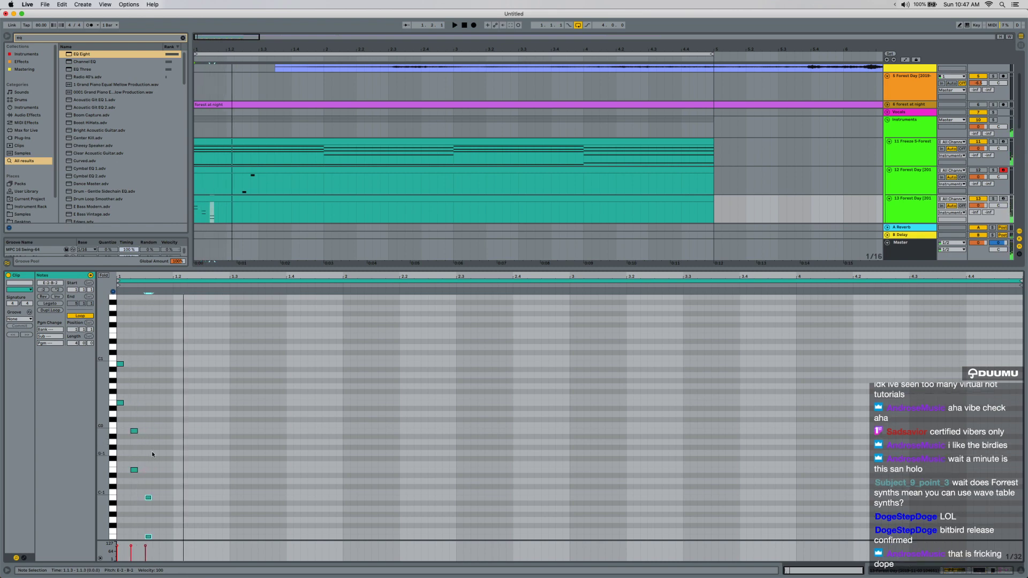
Raise the third chord's upper note to D#-1 and duplicate the one-bar chord pattern into bar 2.
left_click(149, 498)
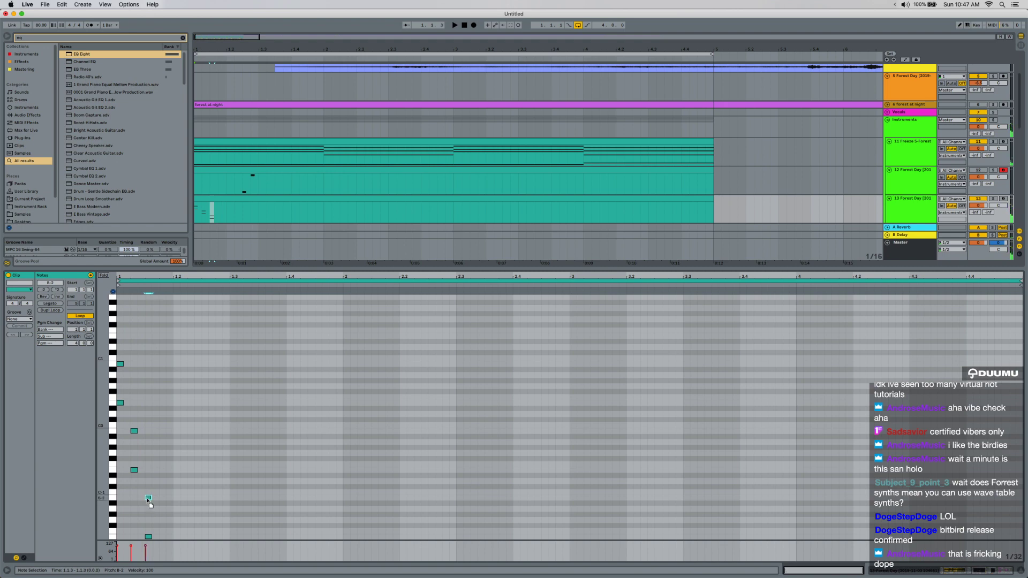
key("space")
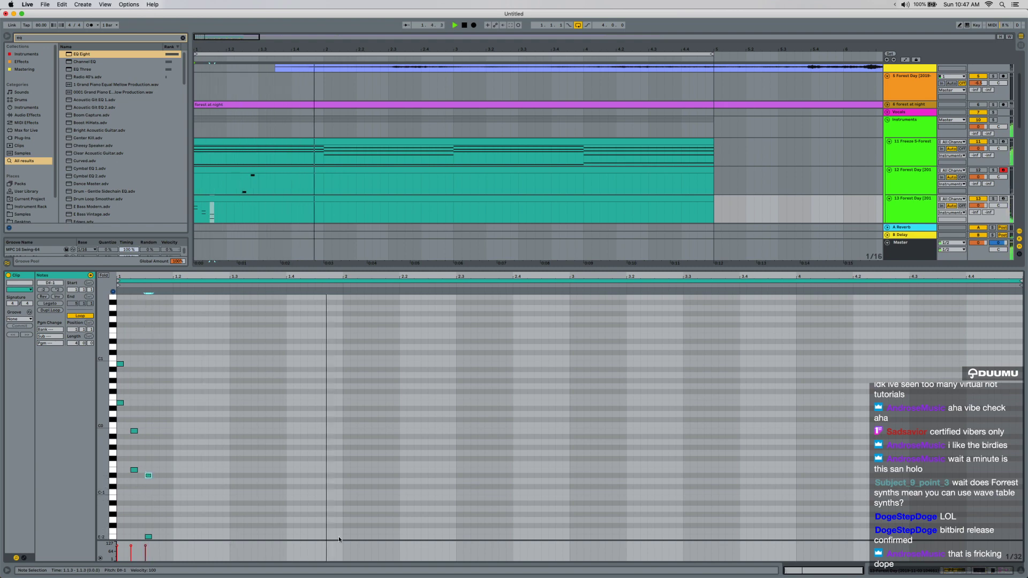
key("space")
left_click_drag(341, 537, 2, 298)
key("super+d")
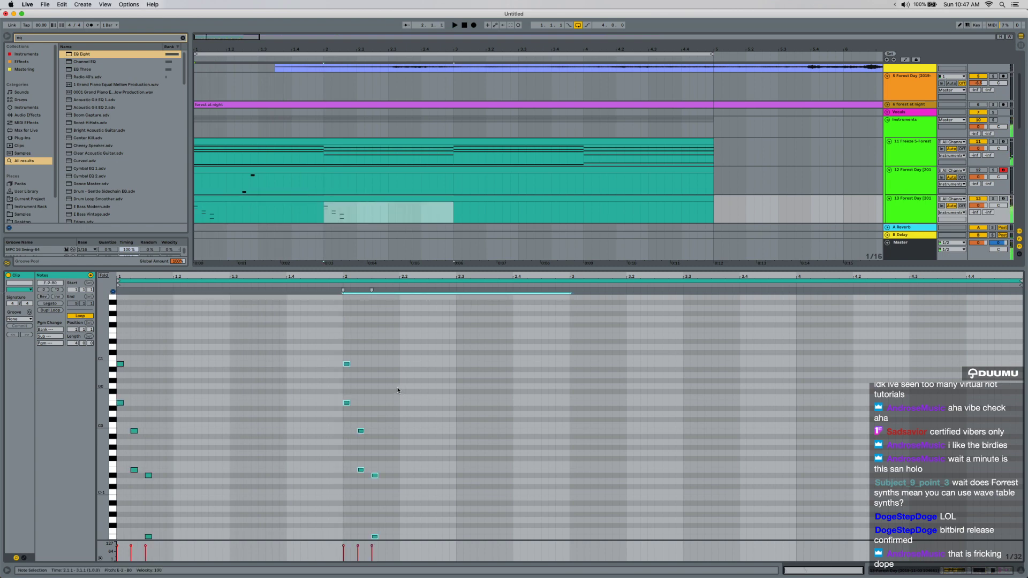
Raise the lower notes of bar 2's first two chords by two semitones and listen to the pattern.
left_click(346, 402)
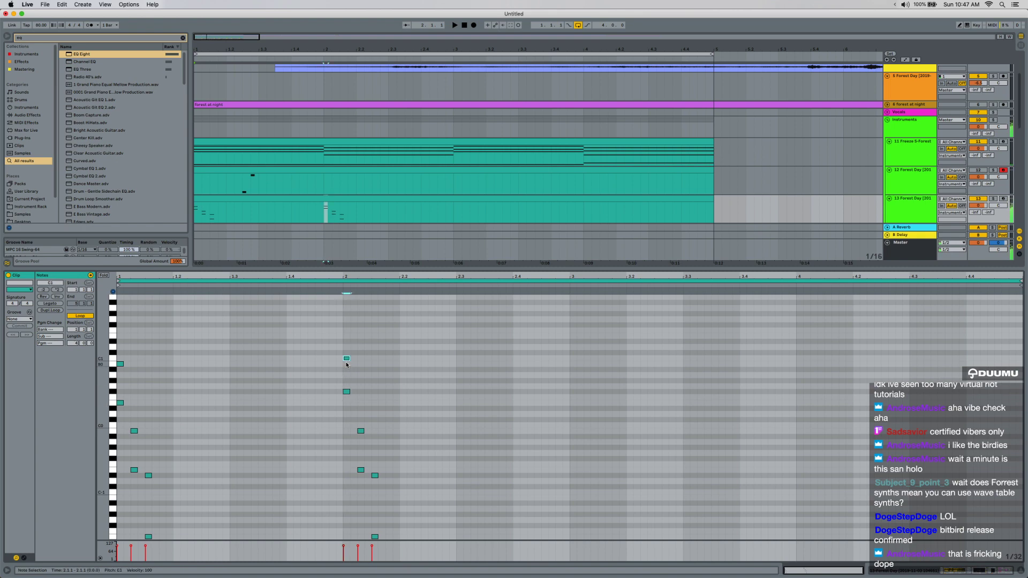
left_click_drag(346, 347, 346, 393)
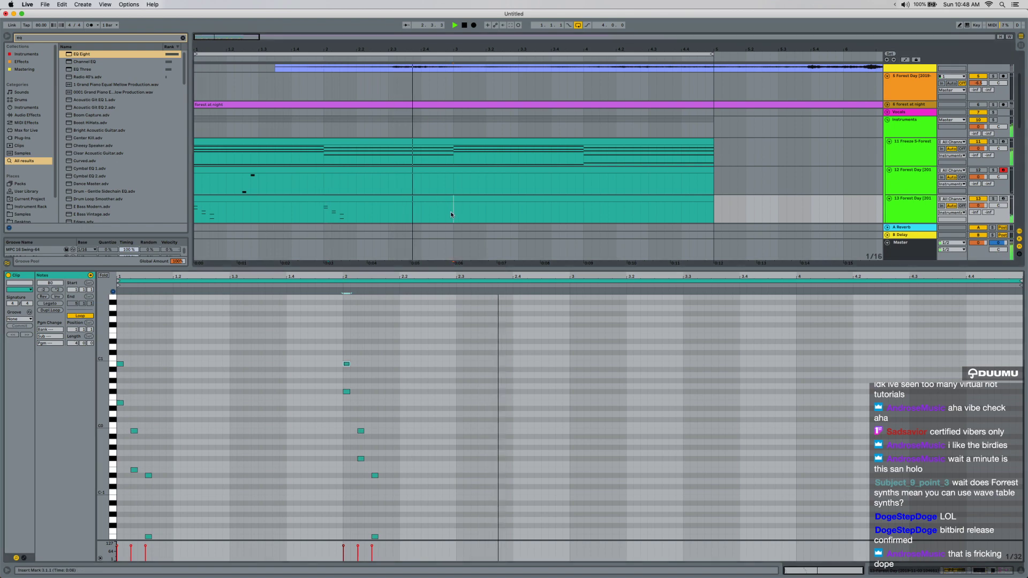
left_click(380, 220)
key("space")
Lengthen all notes so each chord reaches the next one, and duplicate track 13's first two bars into bars 3 and 4.
key("super+a")
key("shift+Right")
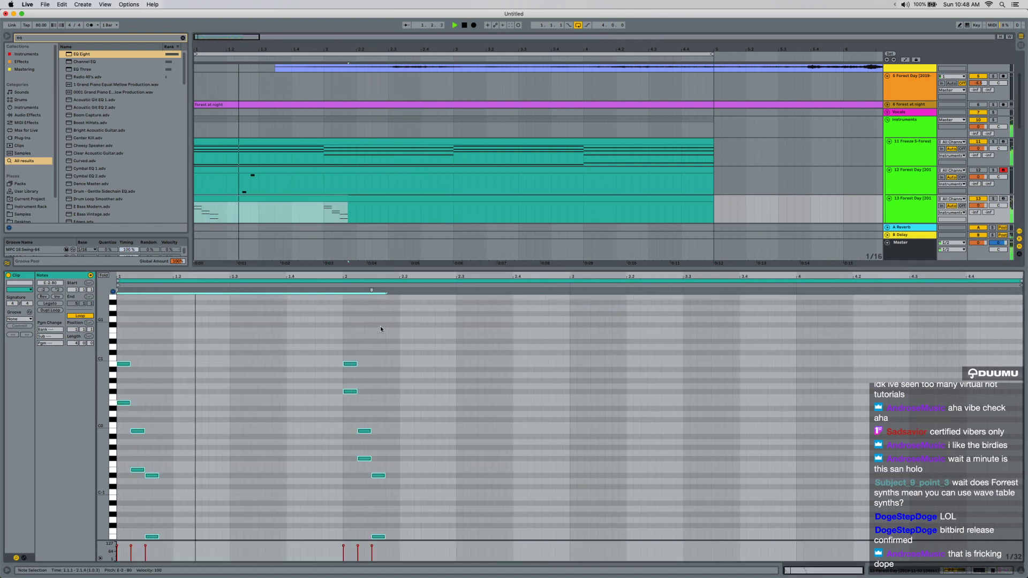
left_click(380, 214)
left_click_drag(451, 218, 198, 212)
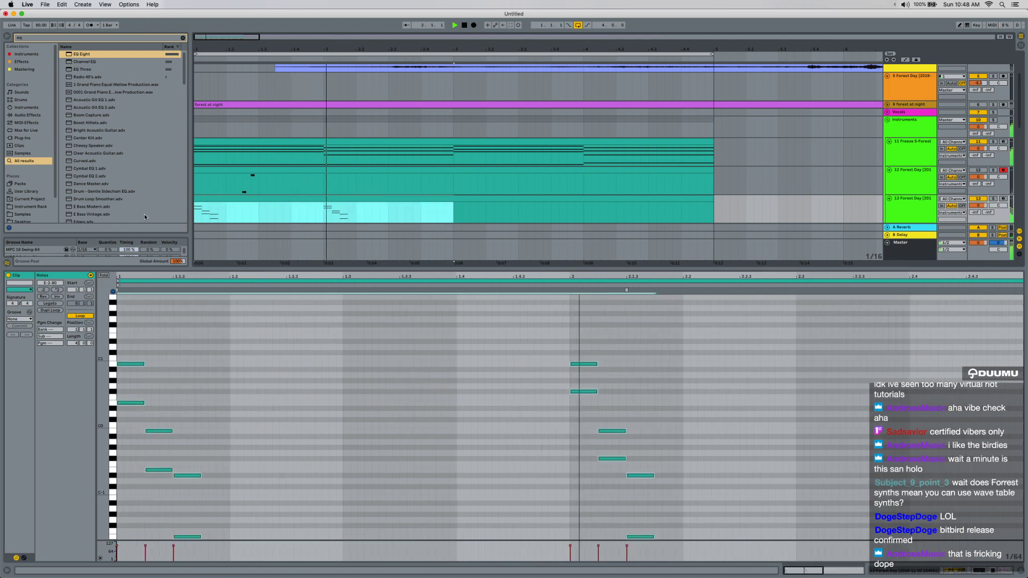
key("super+d")
left_click(396, 187)
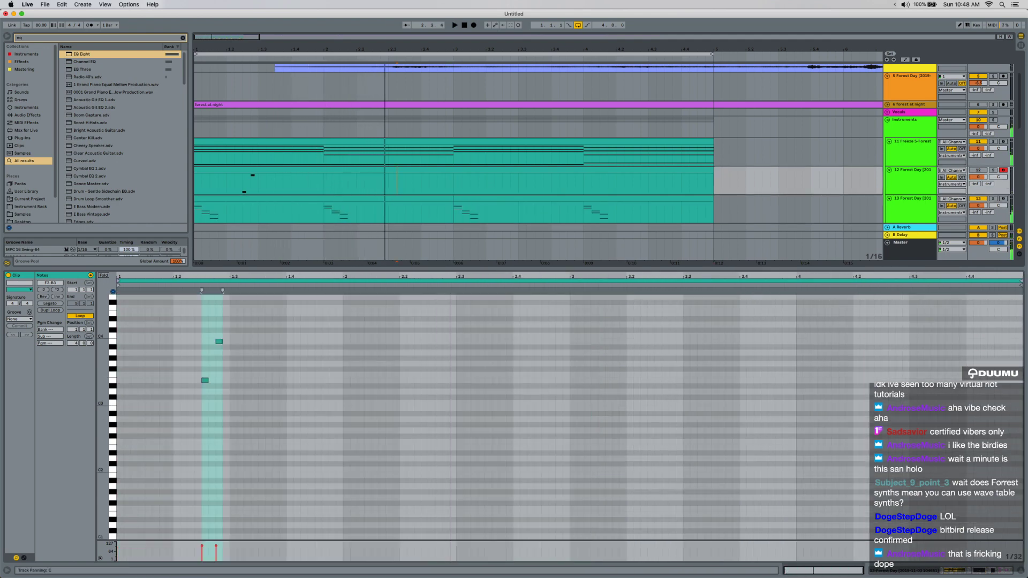
Raise the lower note of bar 2's third chord by two semitones and duplicate the two bars over bars 3 and 4.
left_click(324, 218)
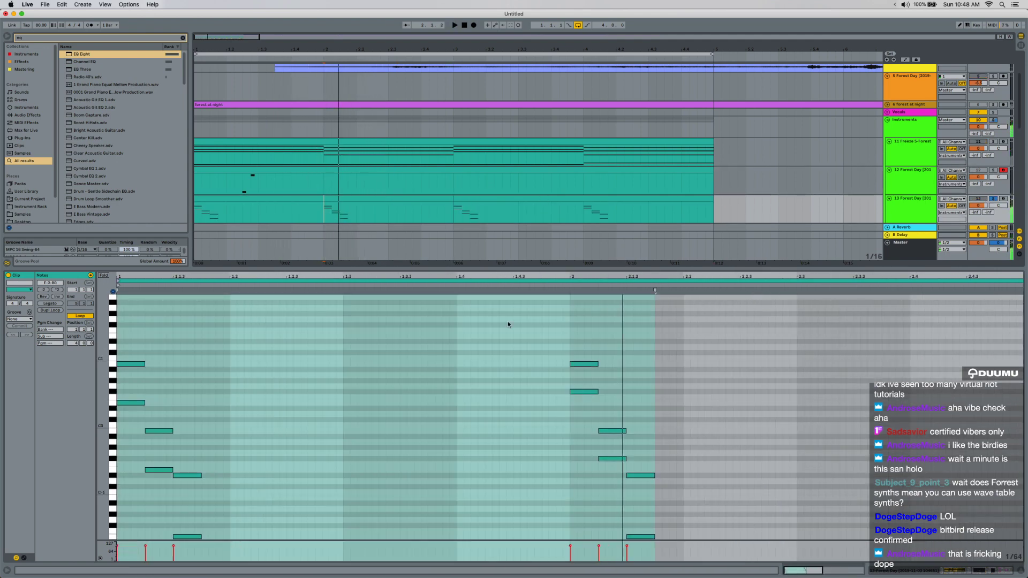
left_click(611, 459)
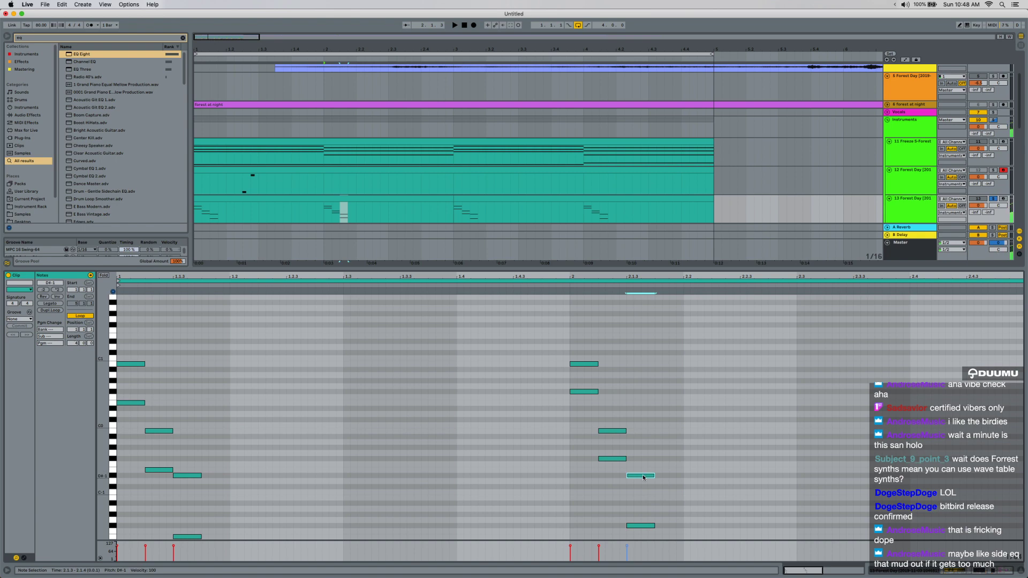
key("space")
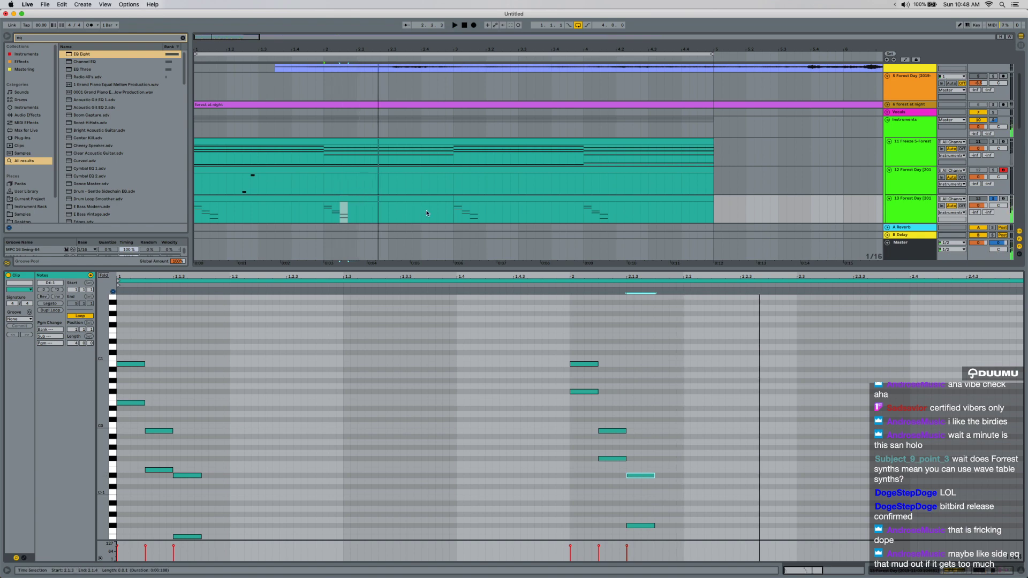
left_click(440, 195)
key("super+d")
Show track 13's devices, raise the EQ Eight's low cut and open its high end while playing the track in the full mix.
left_click(387, 197)
key("shift+Tab")
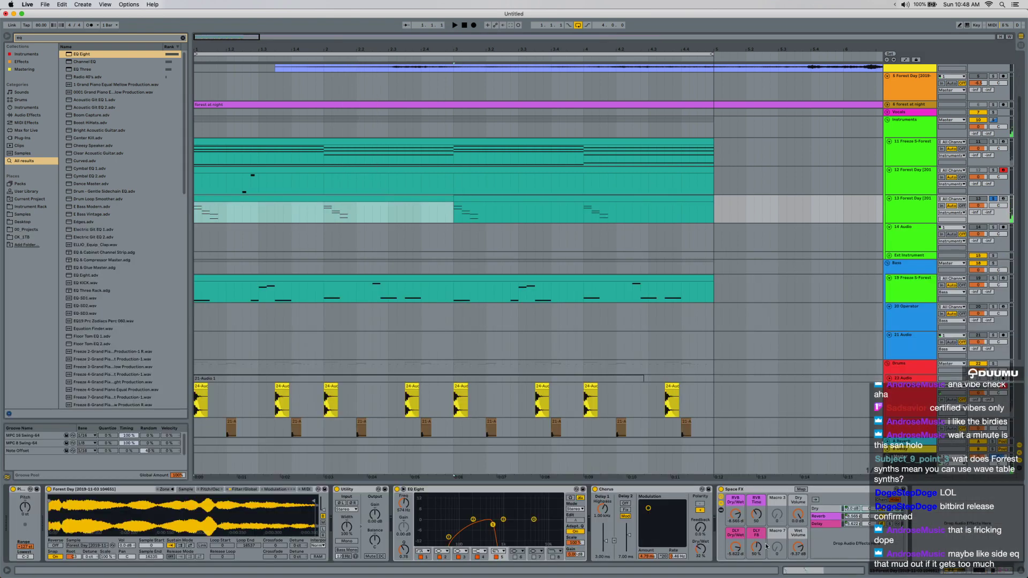
key("space")
left_click_drag(448, 537, 456, 533)
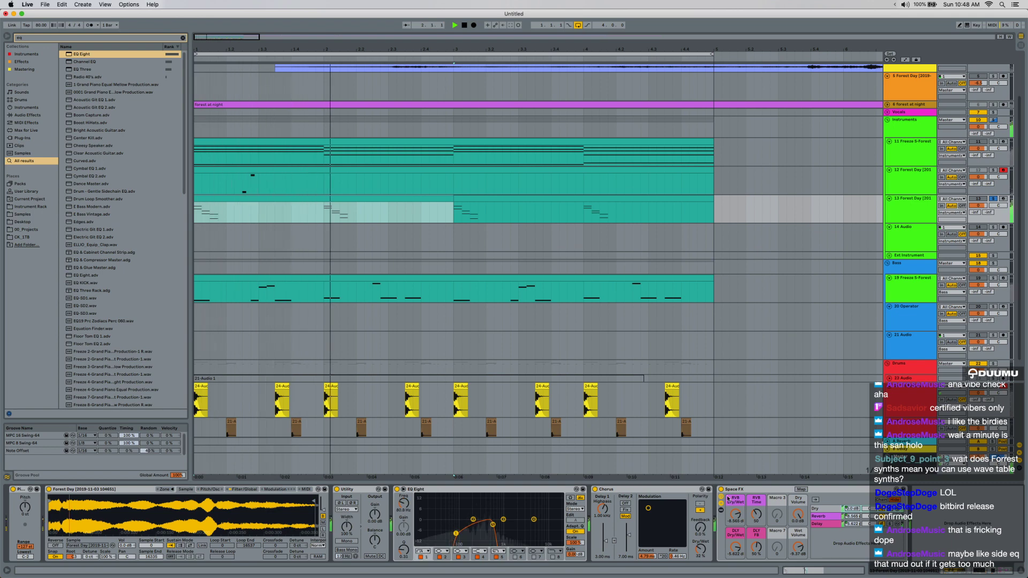
left_click(992, 199)
key("space")
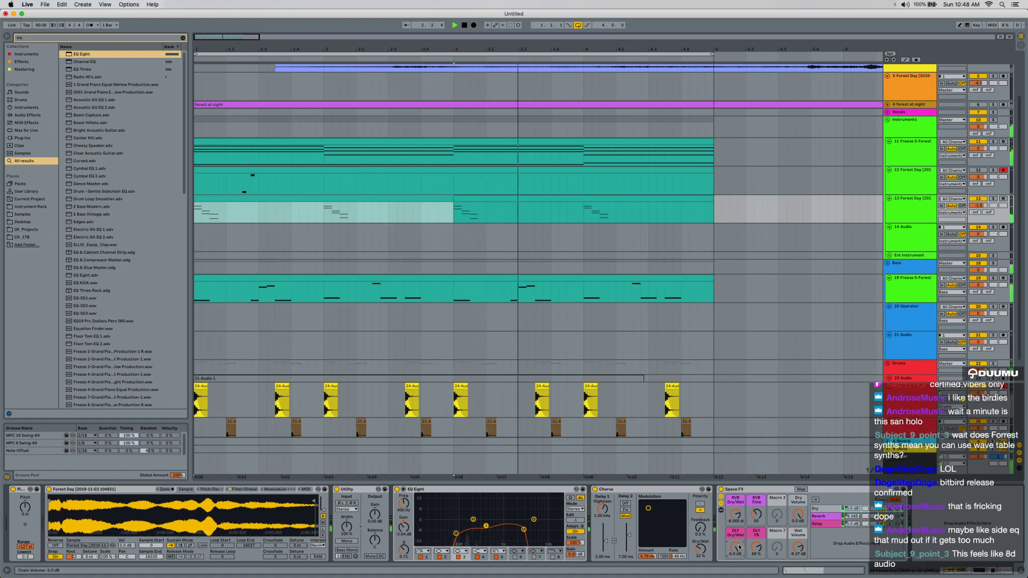
Balance track 13 by setting Space FX's Wet Volume to -6.34 dB and adjusting its reverb amount and the track volume.
left_click_drag(800, 547, 799, 544)
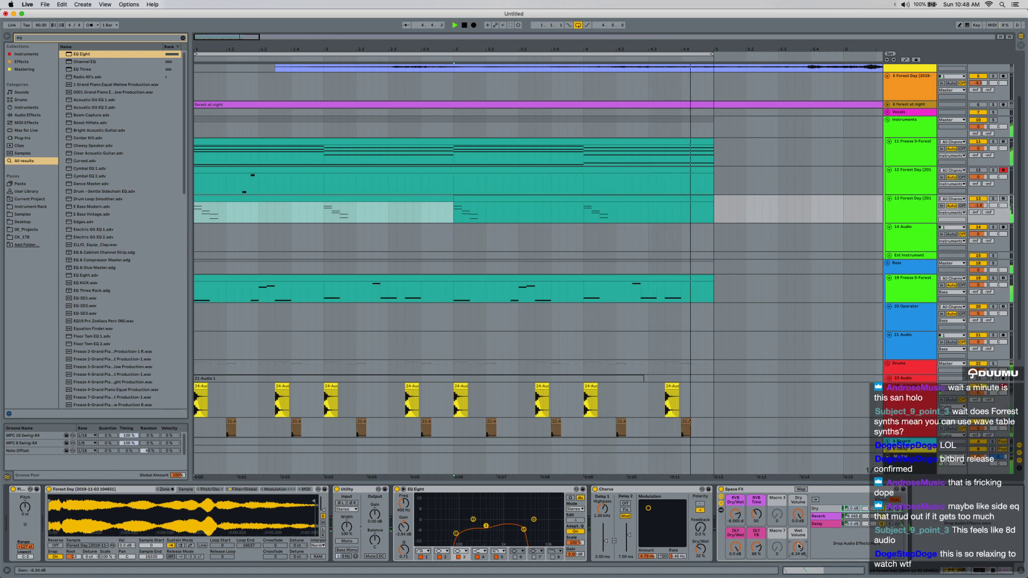
left_click_drag(736, 516, 731, 517)
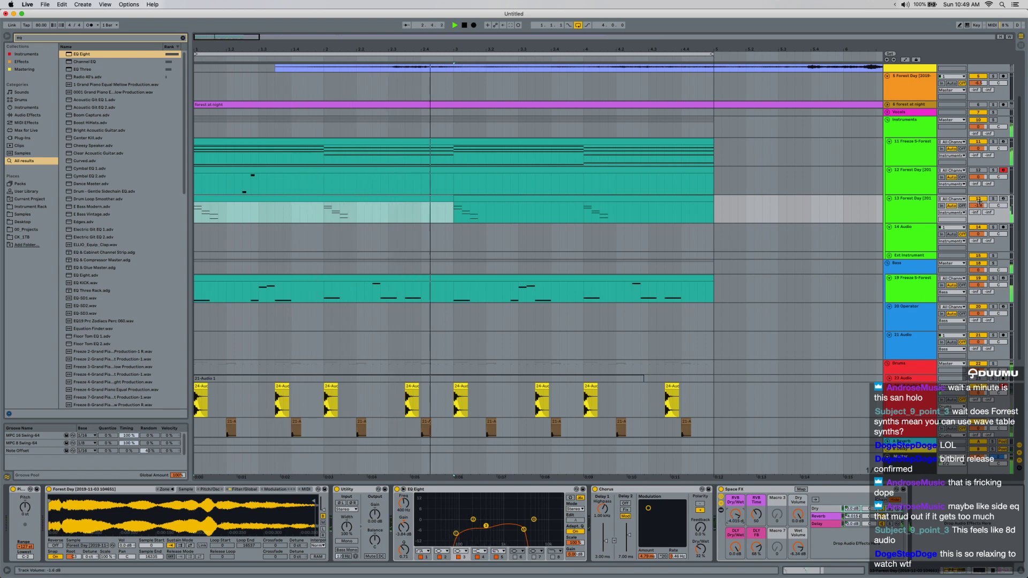
left_click_drag(980, 206, 980, 210)
key("space")
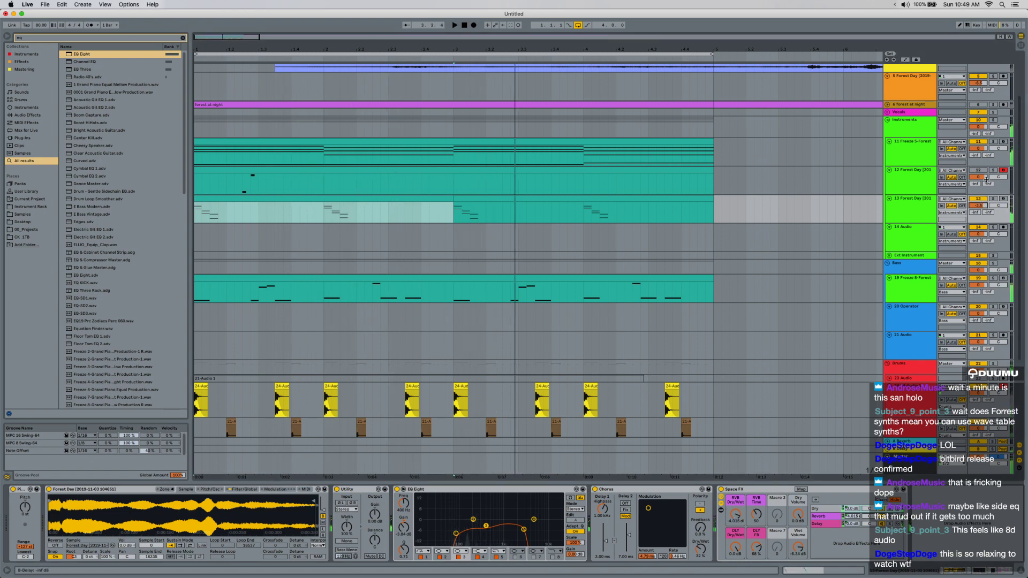
Reactivate and solo track 12 and duplicate it as another Forest Day instrument track.
left_click(993, 170)
left_click(973, 172)
key("super+d")
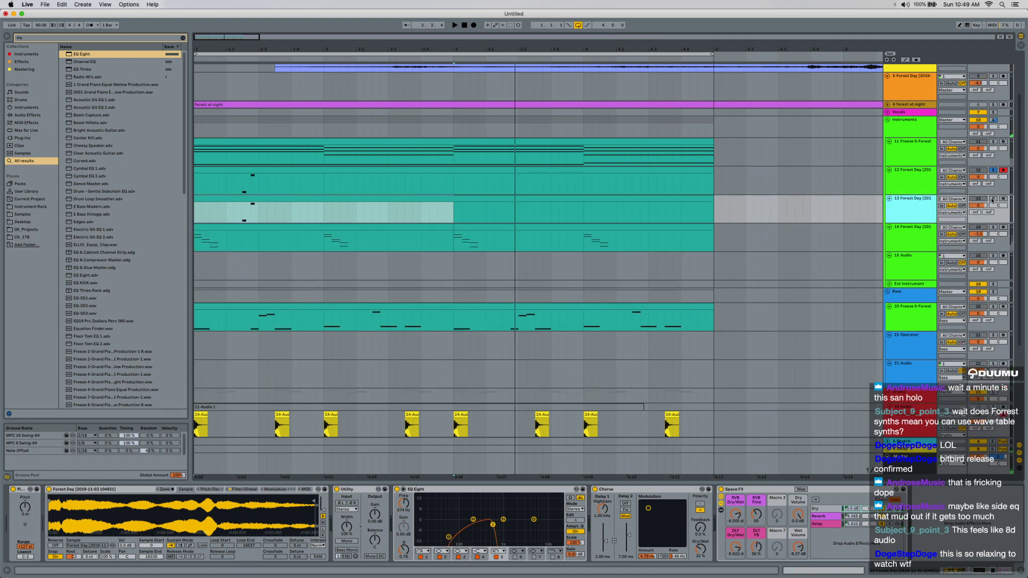
Transpose the two notes in the new track 13 clip down by several octaves, audition them and return to the track's devices.
double_click(369, 199)
left_click_drag(200, 408, 236, 341)
key("shift+Down")
key("shift+Down")
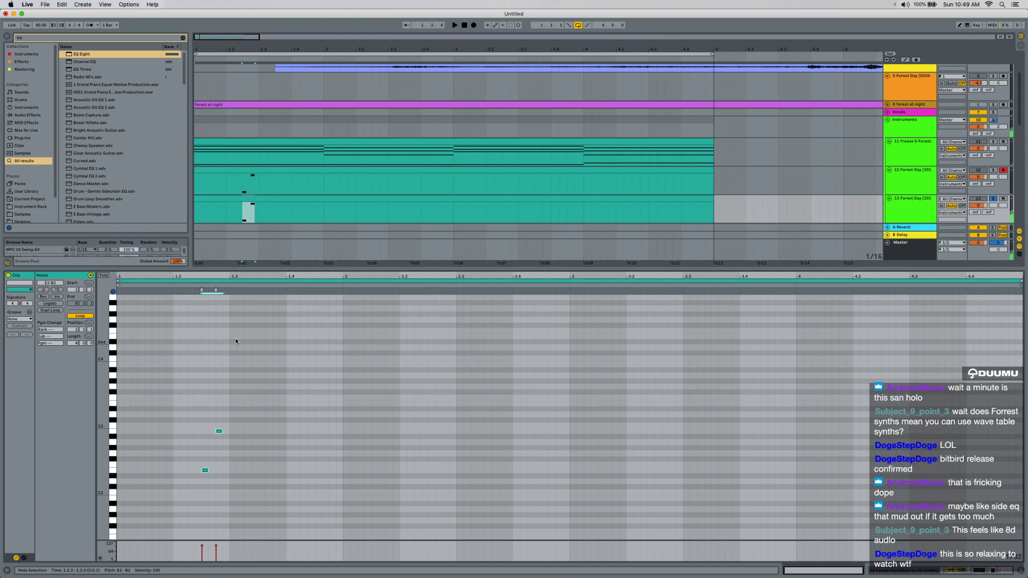
key("shift+Down")
key("space")
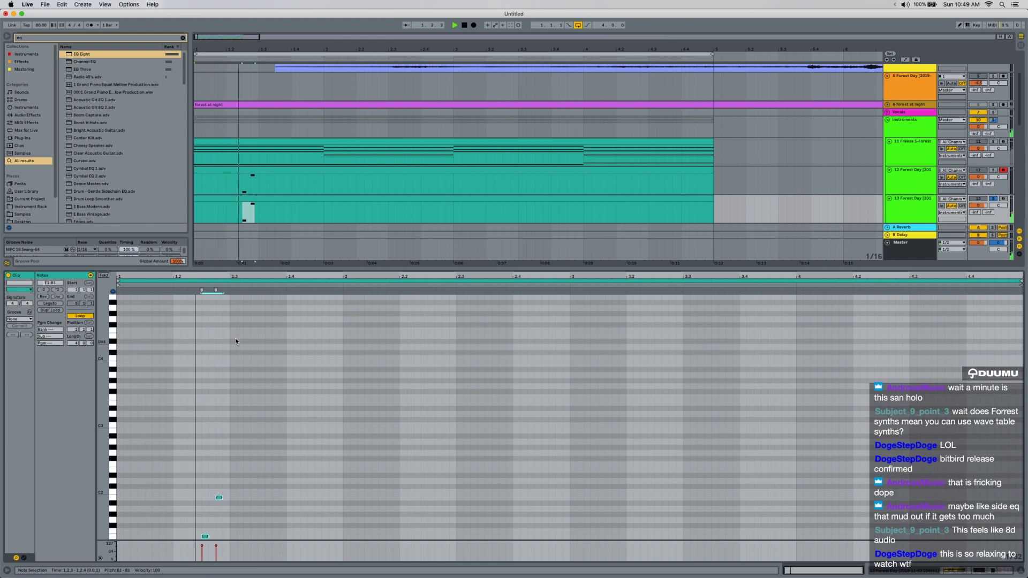
key("shift+Down")
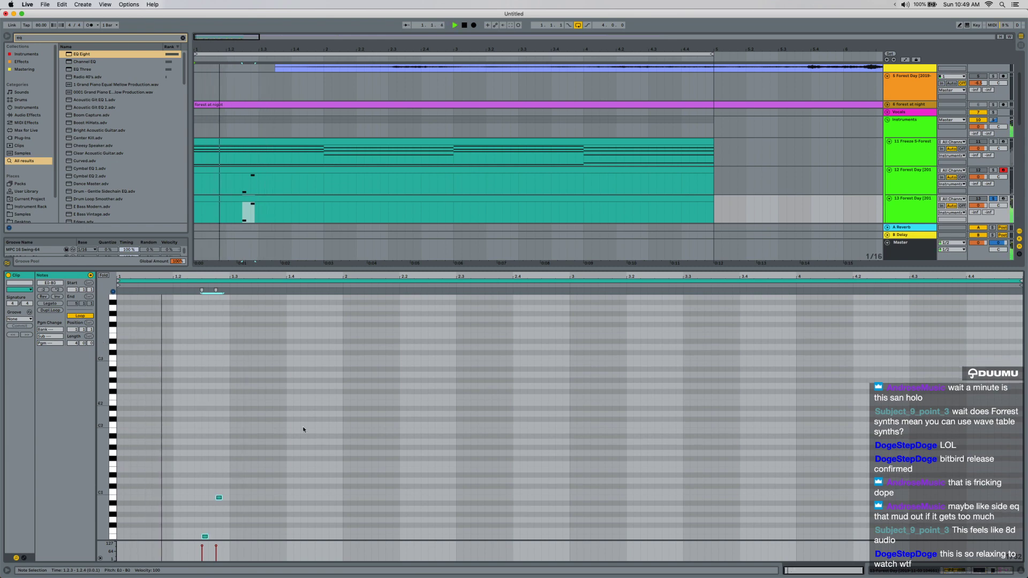
key("space")
key("shift+Tab")
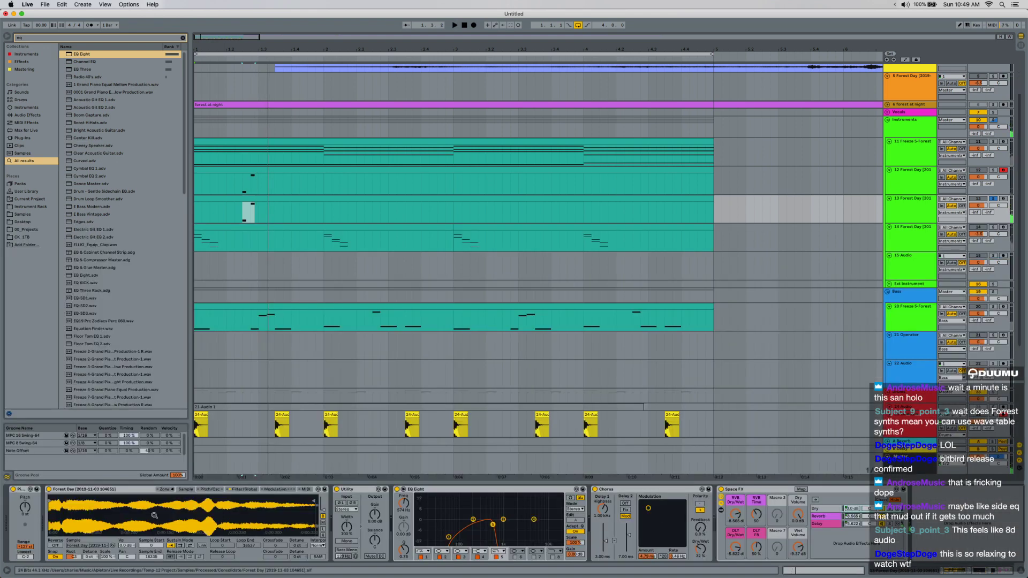
Play the new track 13 and delete its EQ Eight and Chorus devices.
left_click(237, 219)
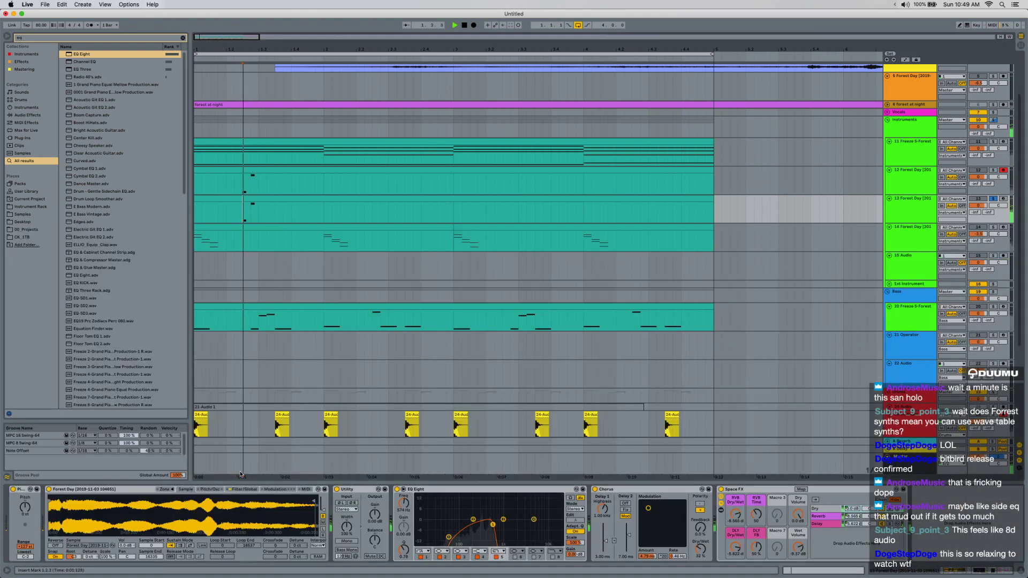
left_click(574, 488)
key("Delete")
key("Delete")
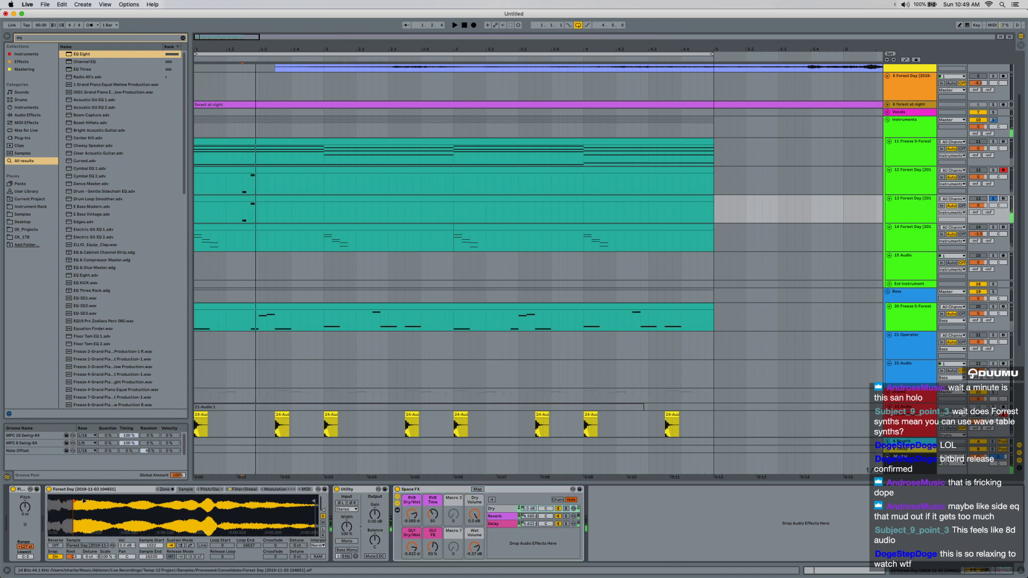
Review the notes in track 13's MIDI clip, return to the track's devices and play the soloed part.
left_click(248, 198)
double_click(247, 198)
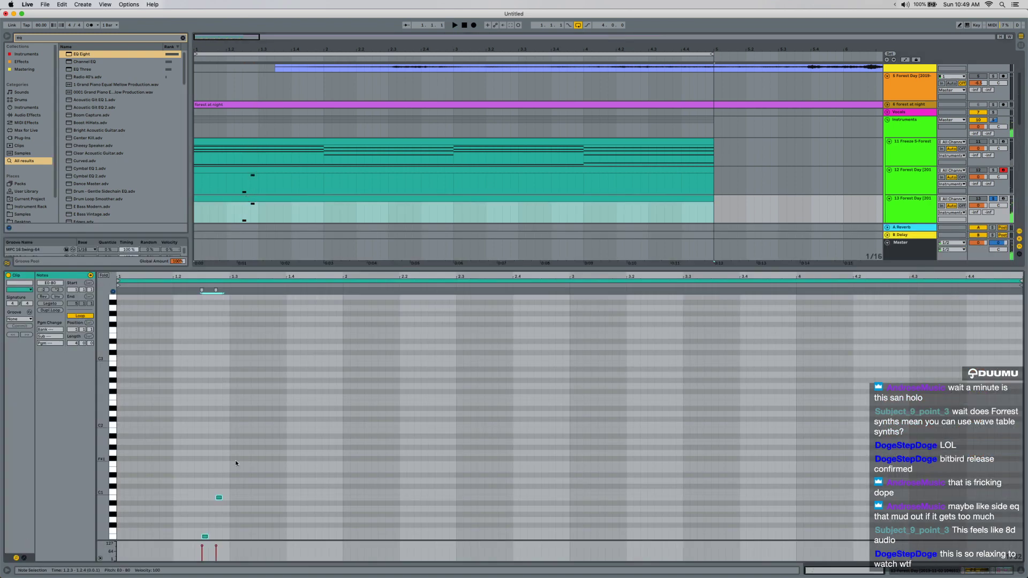
left_click(830, 571)
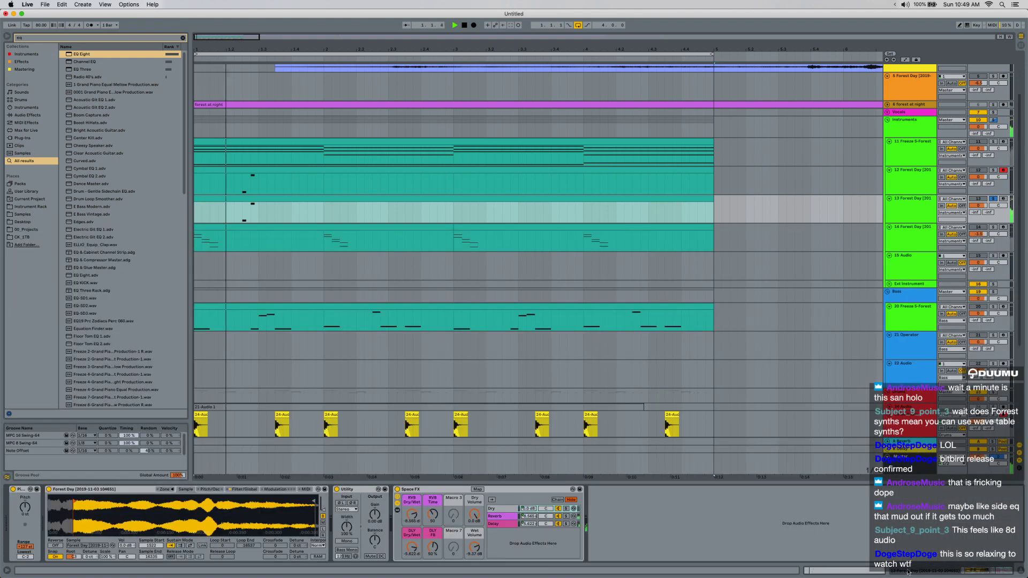
key("space")
Raise the Sampler filter frequency on track 13 slightly and audition the sound.
left_click(239, 490)
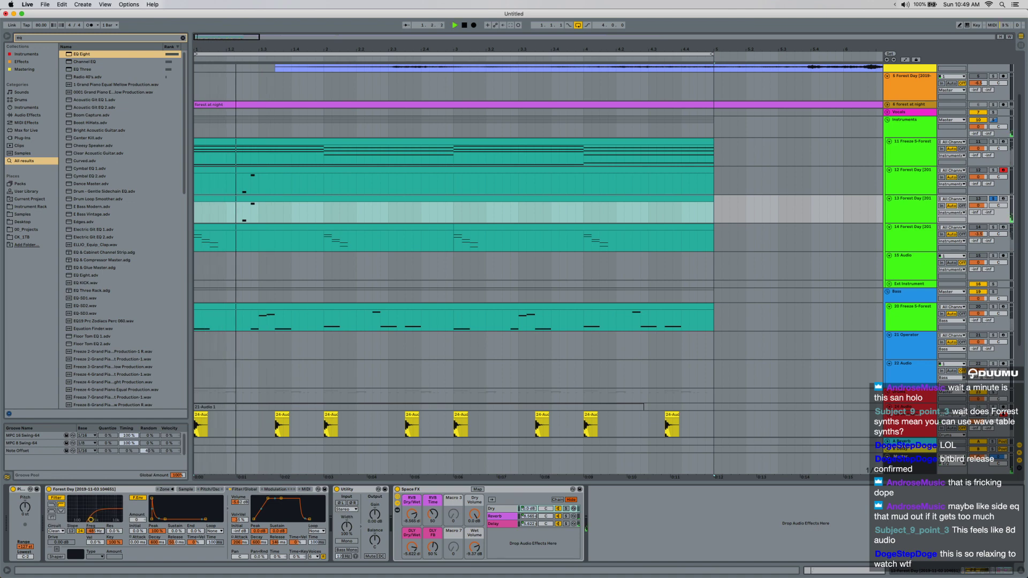
left_click_drag(95, 532, 95, 526)
key("space")
key("space")
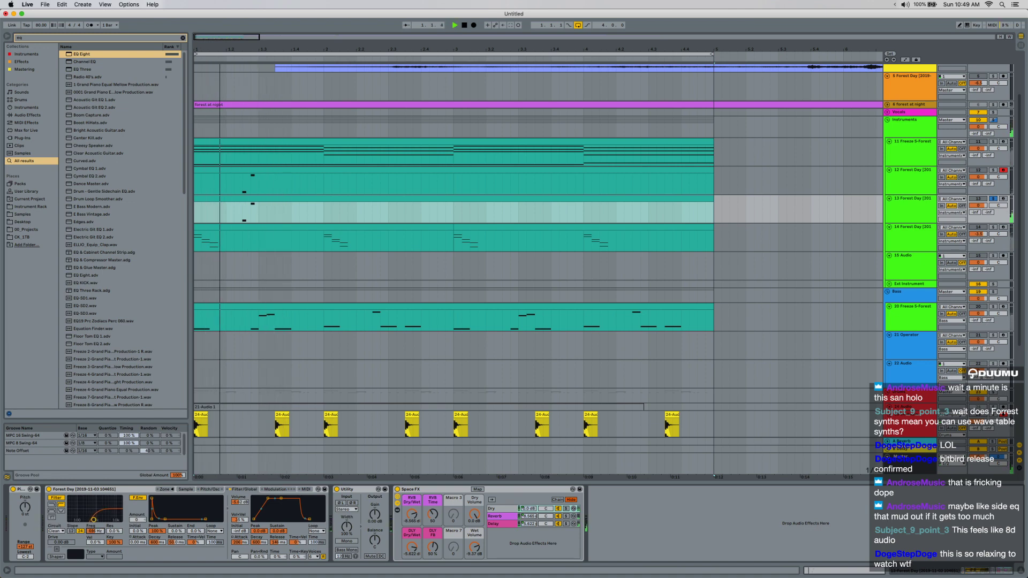
key("space")
Enable the Sampler pitch envelope on track 13, set its amount to +24 st and adjust its decay while auditioning.
left_click(209, 489)
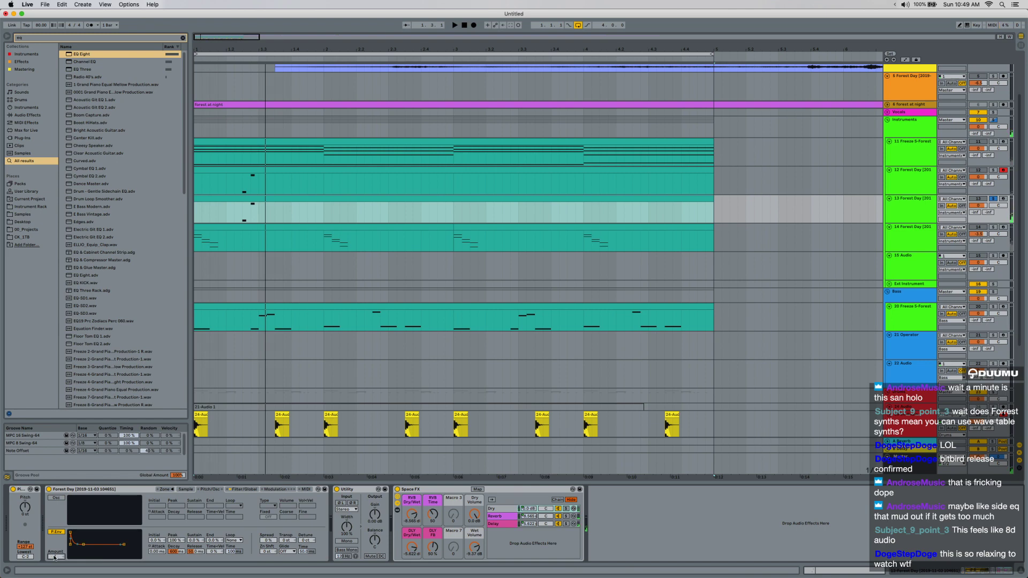
key("space")
left_click_drag(170, 550, 175, 544)
key("space")
key("space")
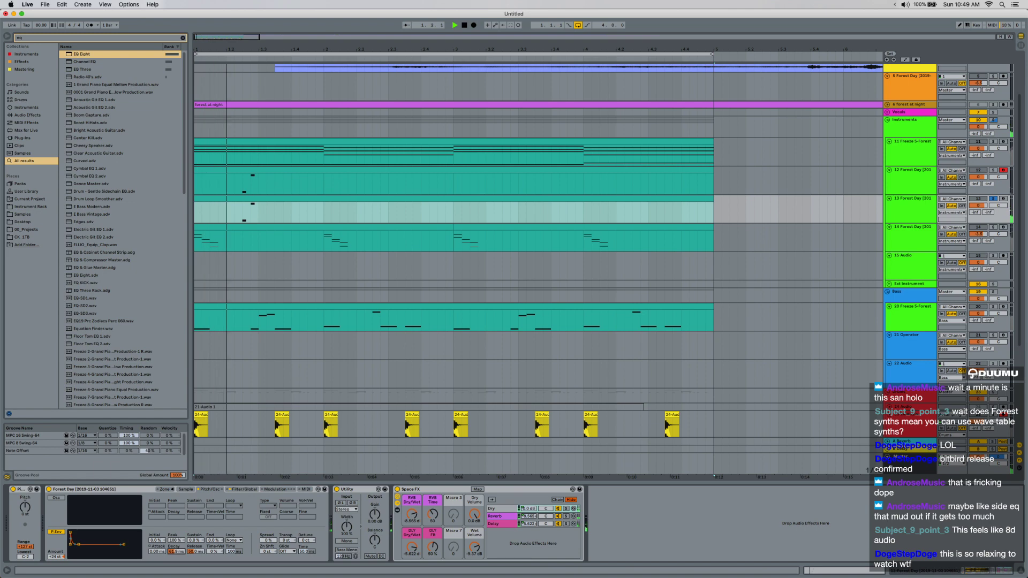
key("space")
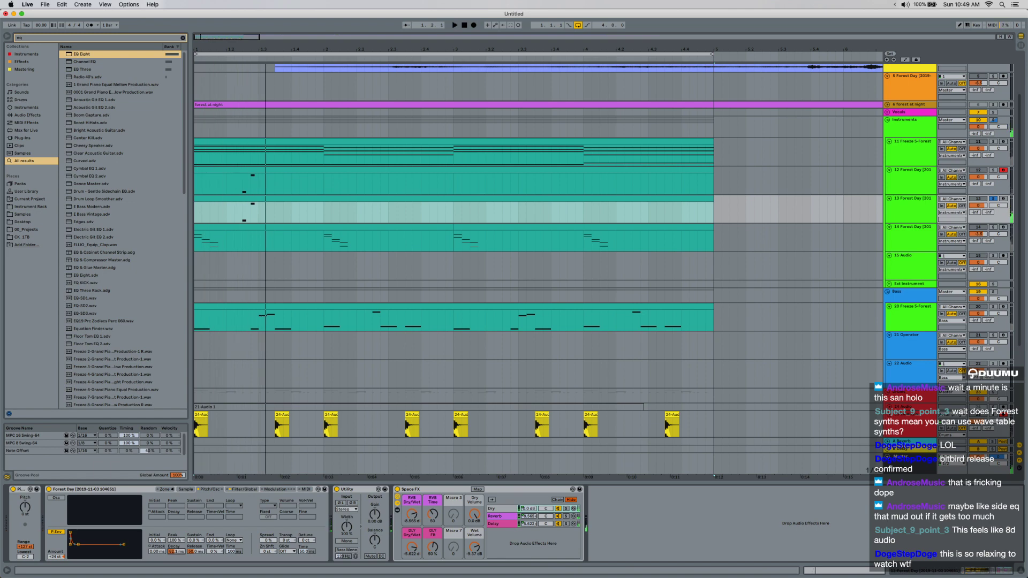
key("space")
key("space")
Set the Sampler volume envelope's sustain to -inf dB and adjust its decay while auditioning track 13.
left_click(244, 489)
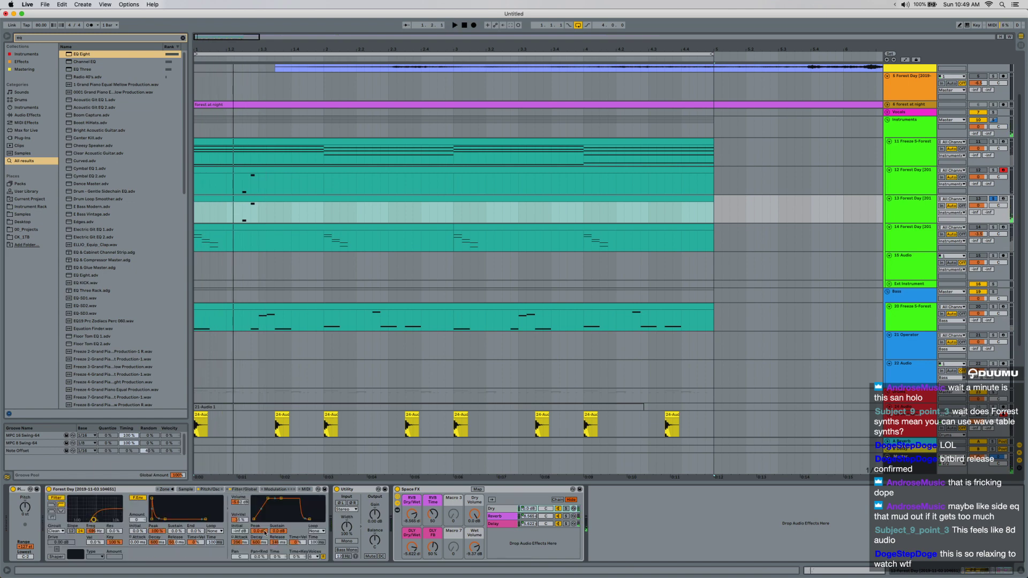
left_click(209, 489)
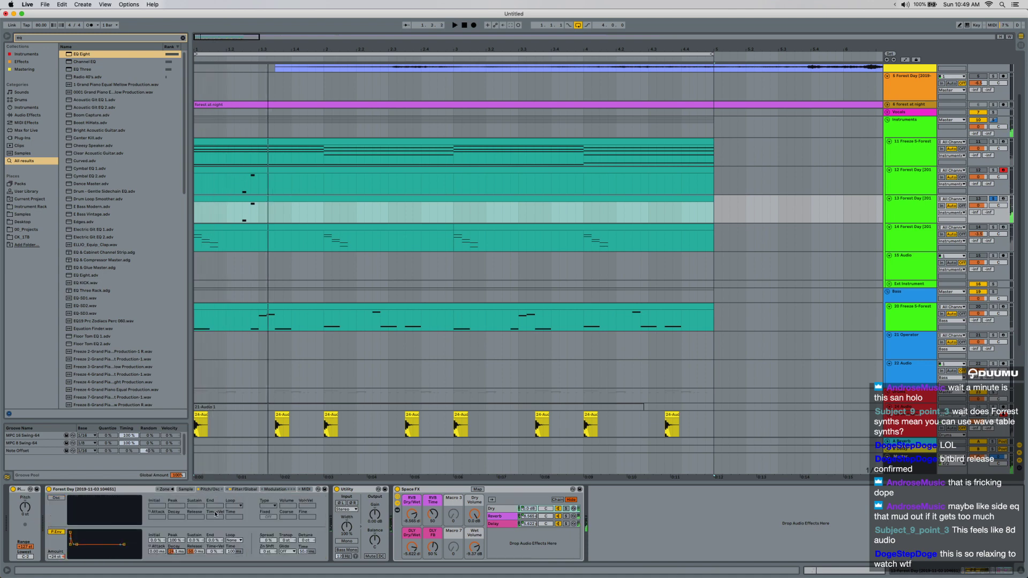
left_click(244, 489)
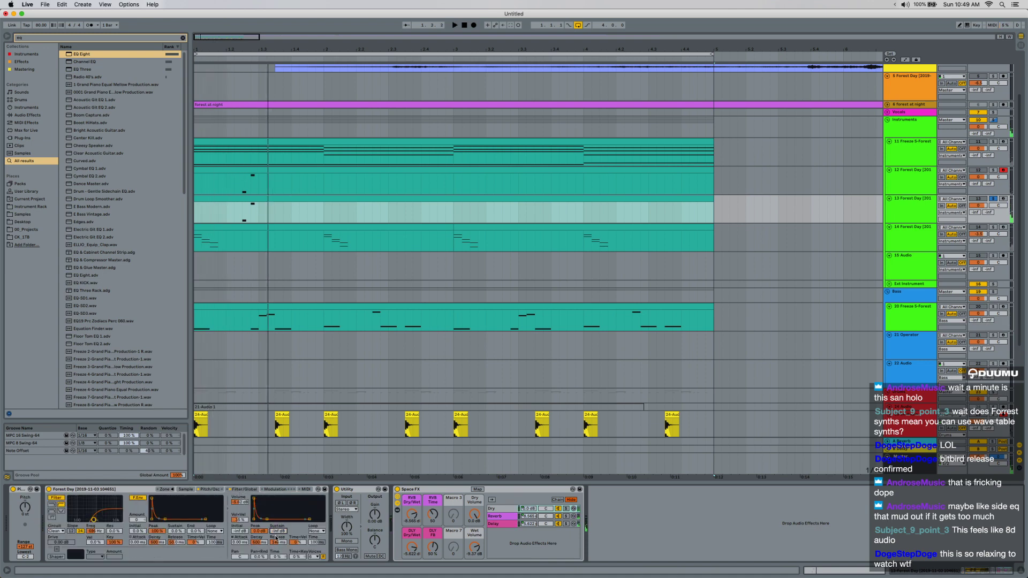
key("space")
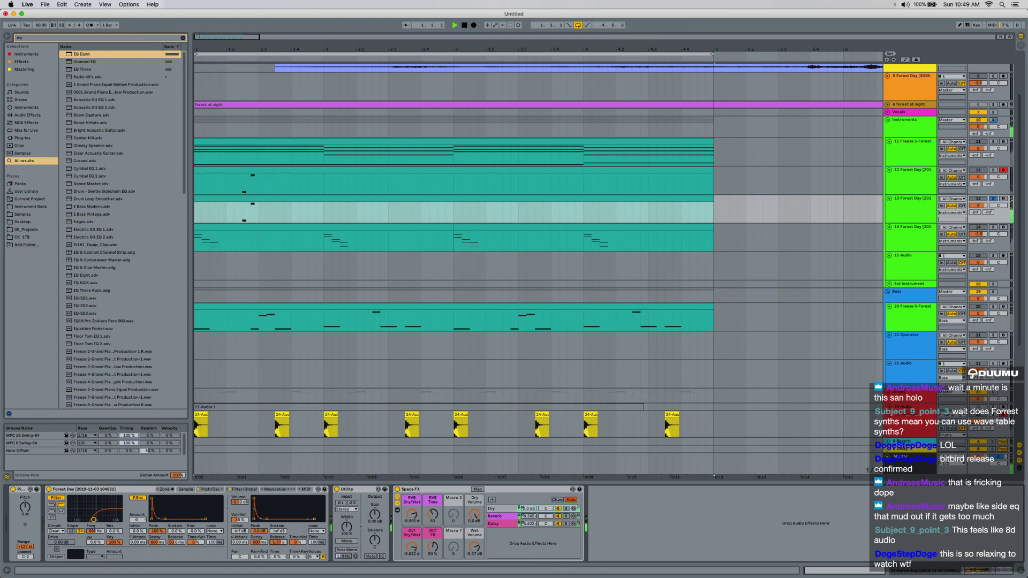
left_click_drag(277, 542, 259, 531)
key("space")
key("space")
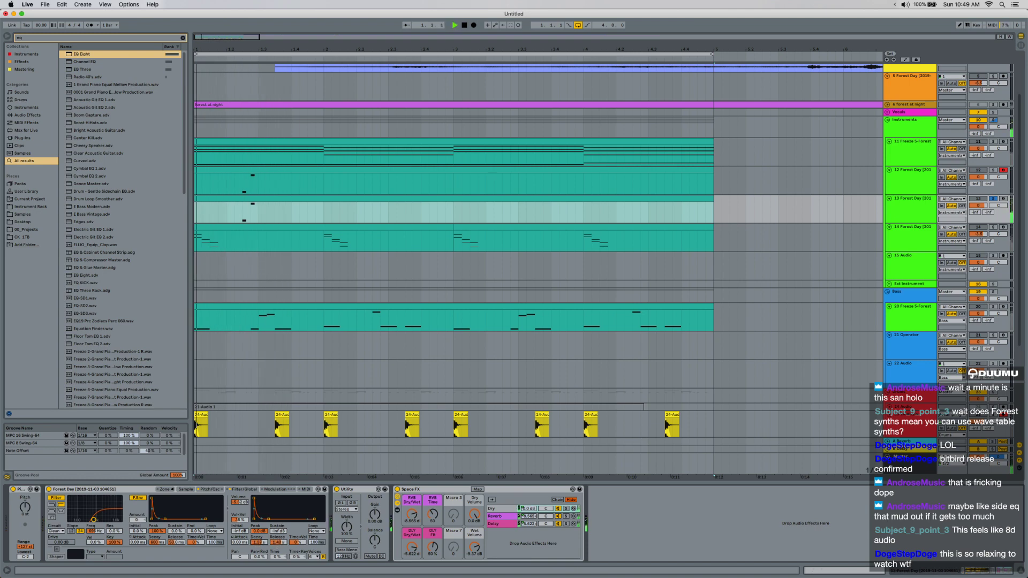
Reduce track 13's pitch envelope amount to +12 st, readjust its decay and audition the stab.
left_click(214, 491)
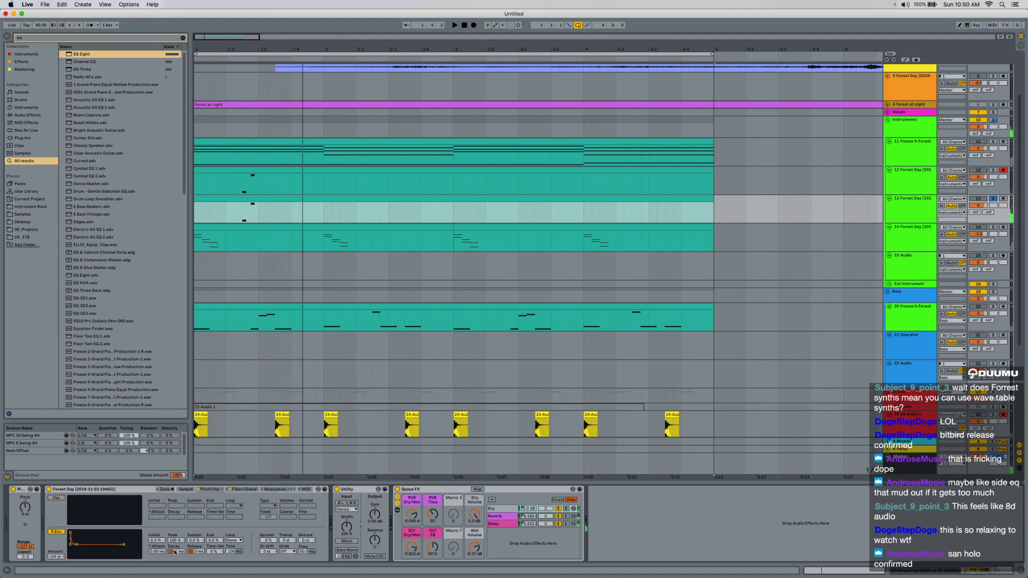
key("space")
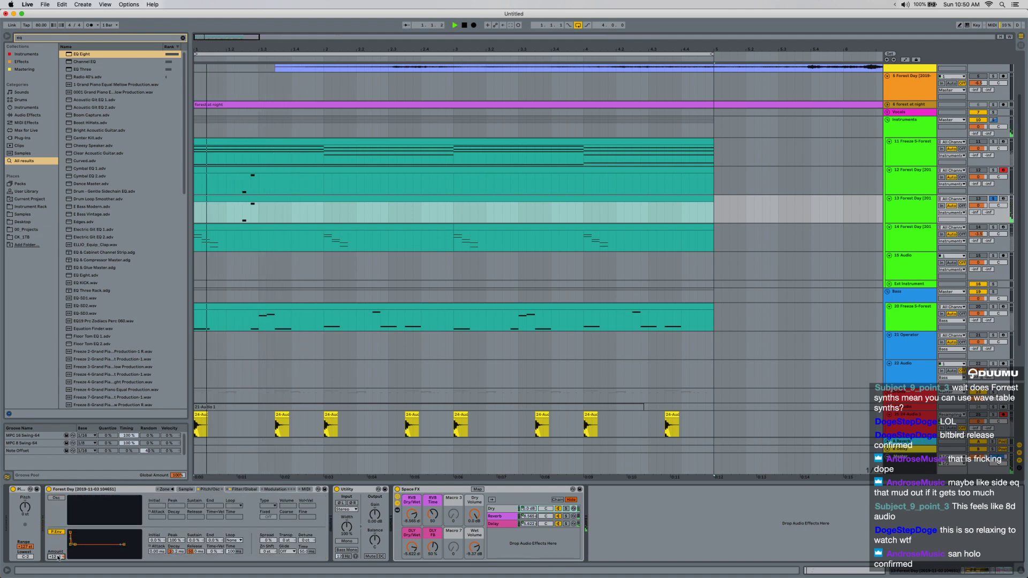
left_click_drag(170, 553, 170, 543)
key("space")
left_click(293, 215)
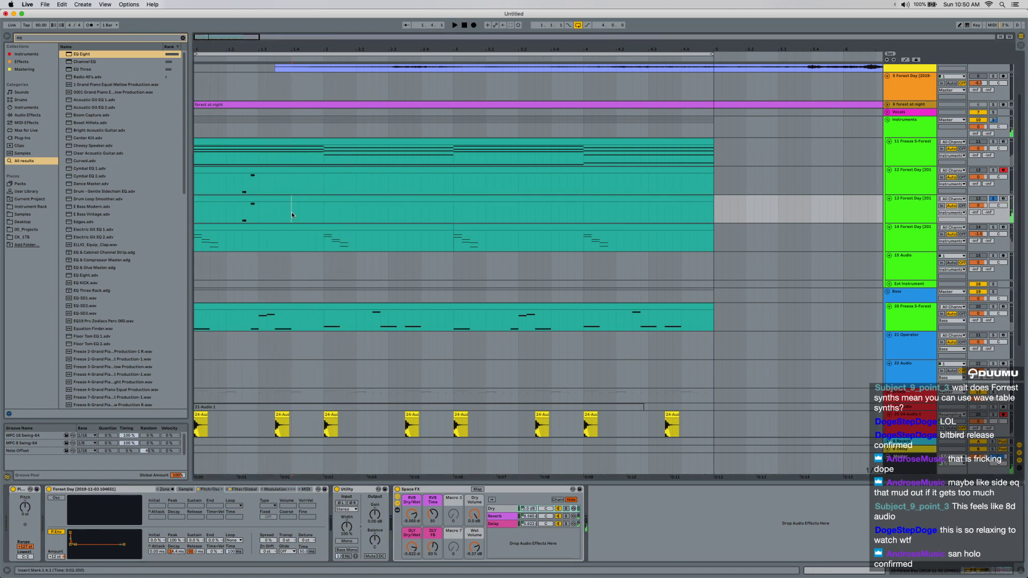
Unsolo track 13 and duplicate the first two bars of its clip over bars 3 and 4.
left_click(991, 199)
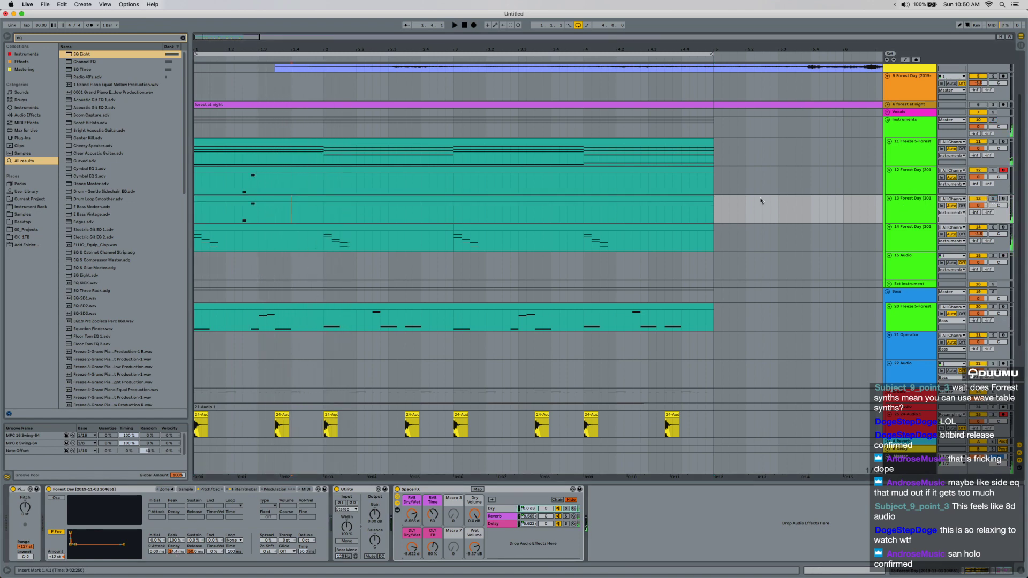
left_click_drag(323, 218, 69, 212)
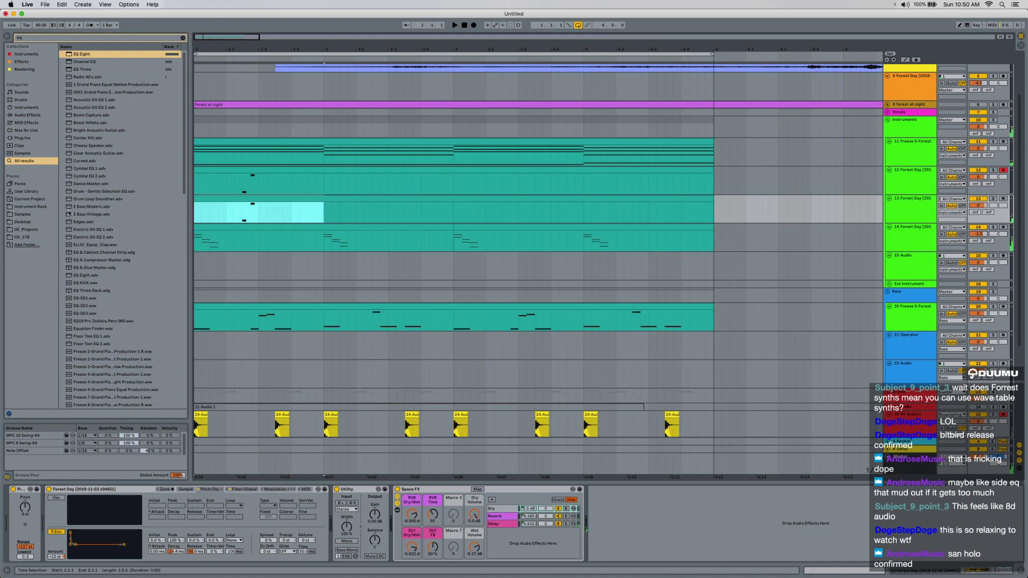
left_click(453, 217, "shift")
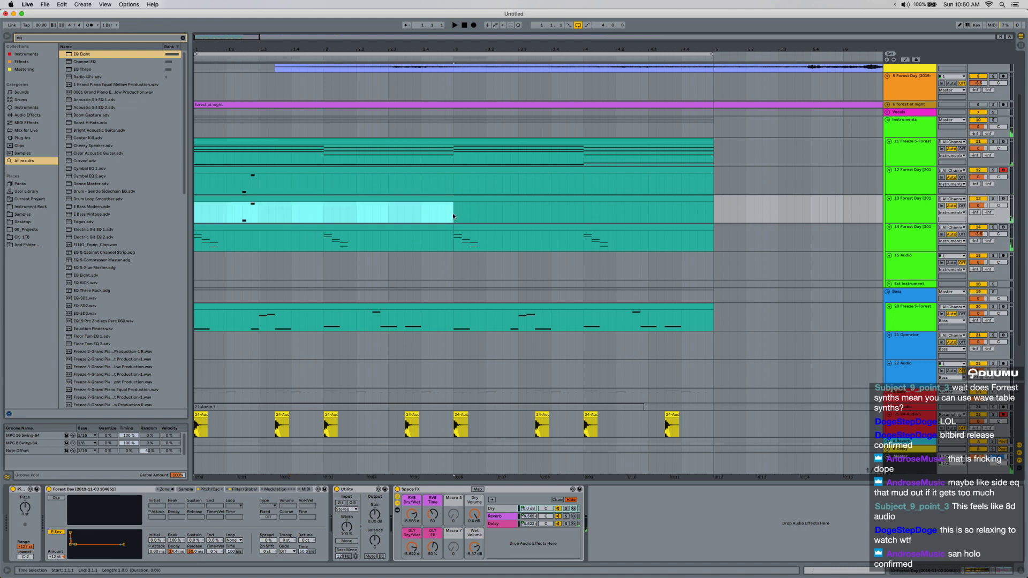
key("super+d")
Balance track 13's volume against the full mix during playback, checking its first and second clips.
left_click(358, 198)
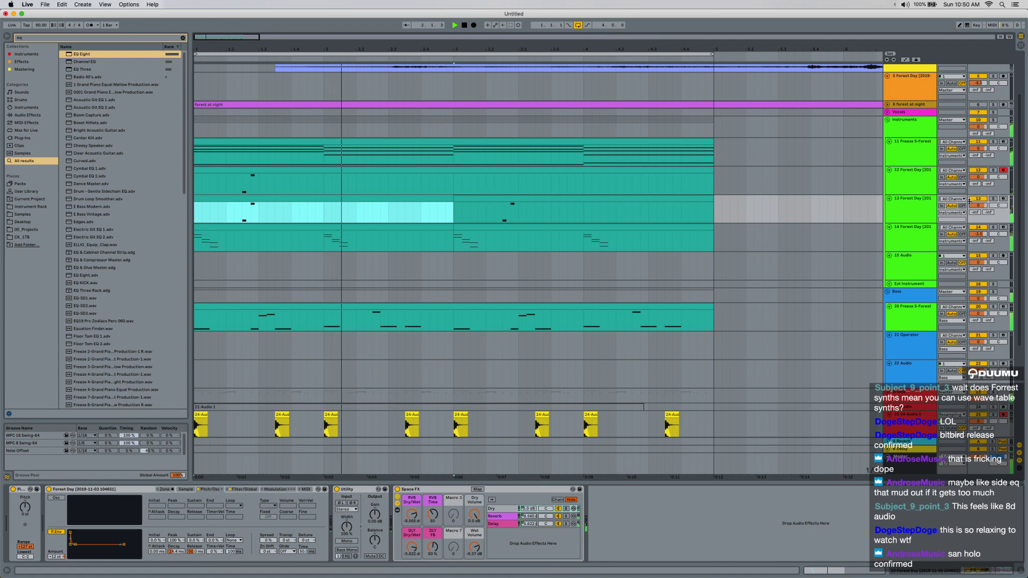
left_click_drag(978, 206, 971, 209)
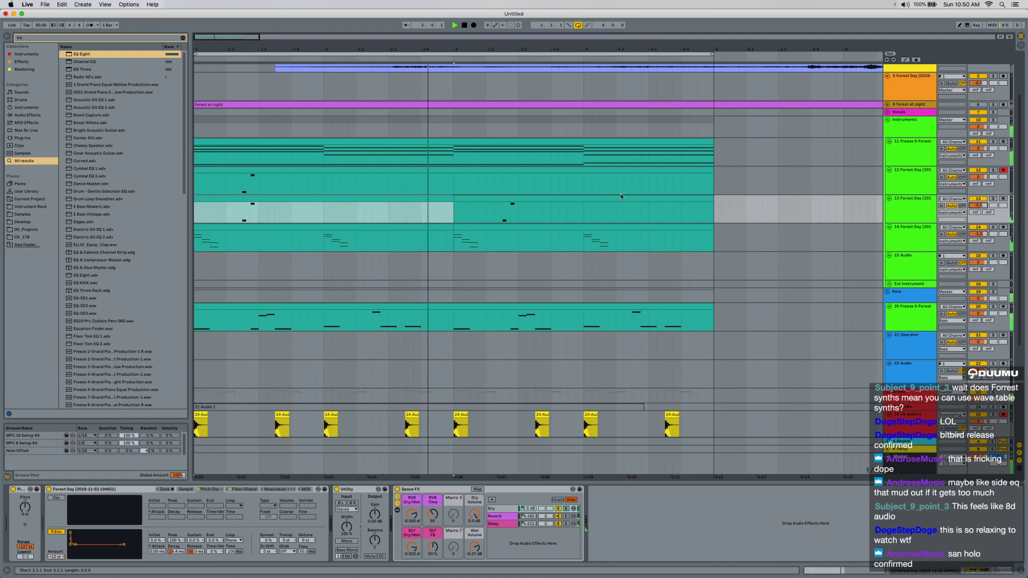
left_click(598, 198)
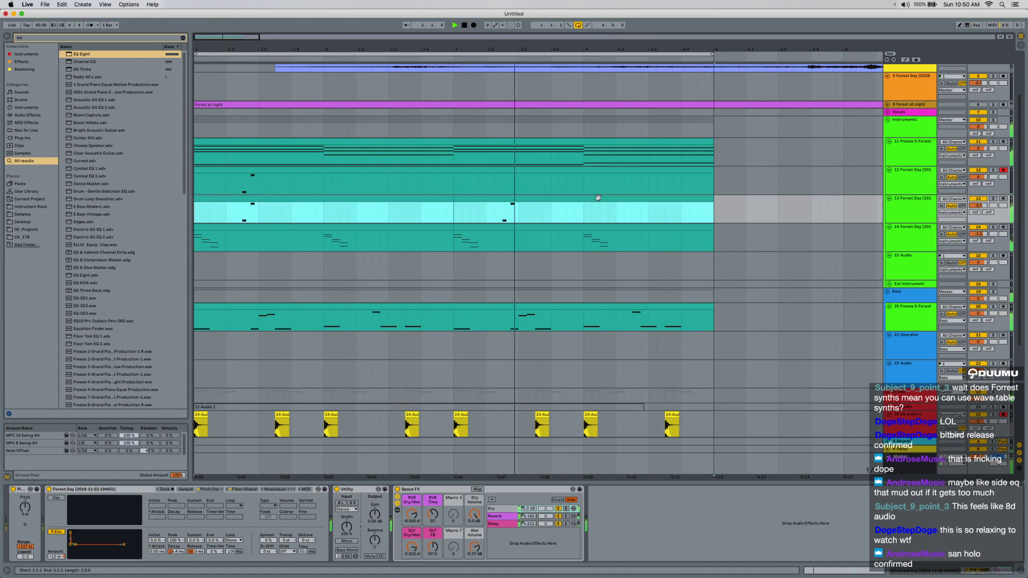
left_click(598, 198)
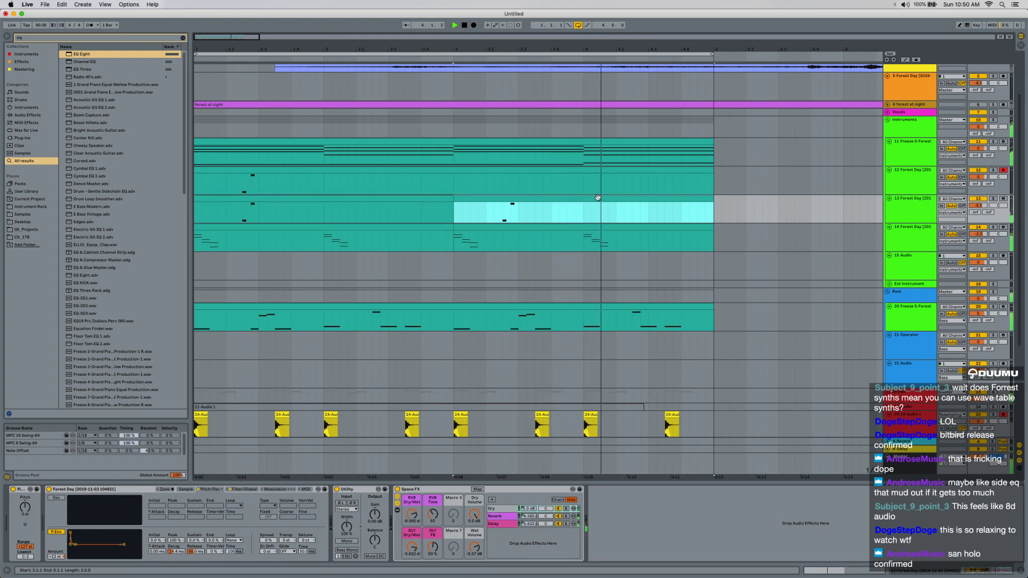
left_click_drag(985, 206, 985, 216)
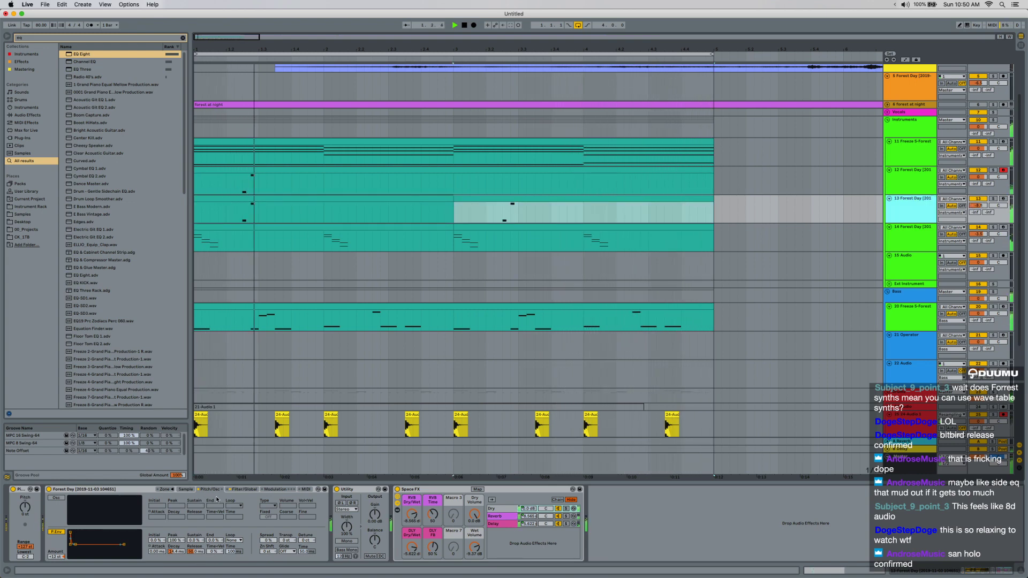
Move the sample start in track 13's Sampler slightly earlier and play the loop.
left_click(244, 488)
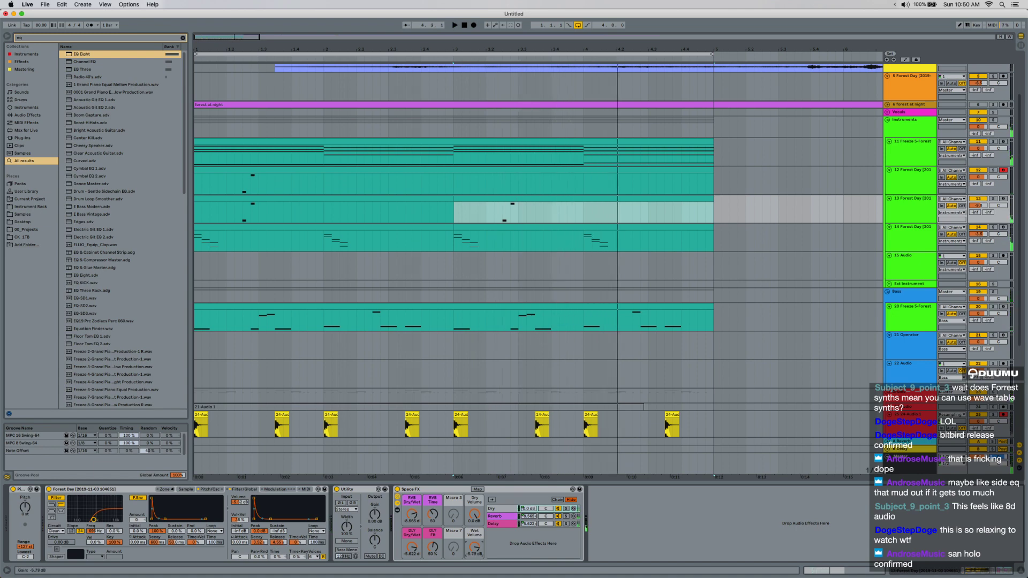
left_click(204, 489)
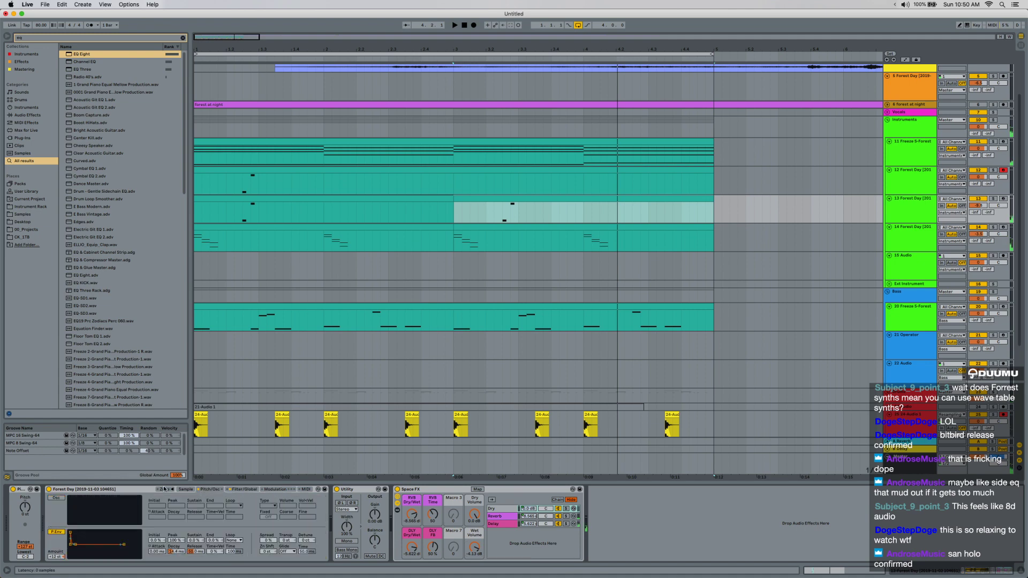
left_click(186, 489)
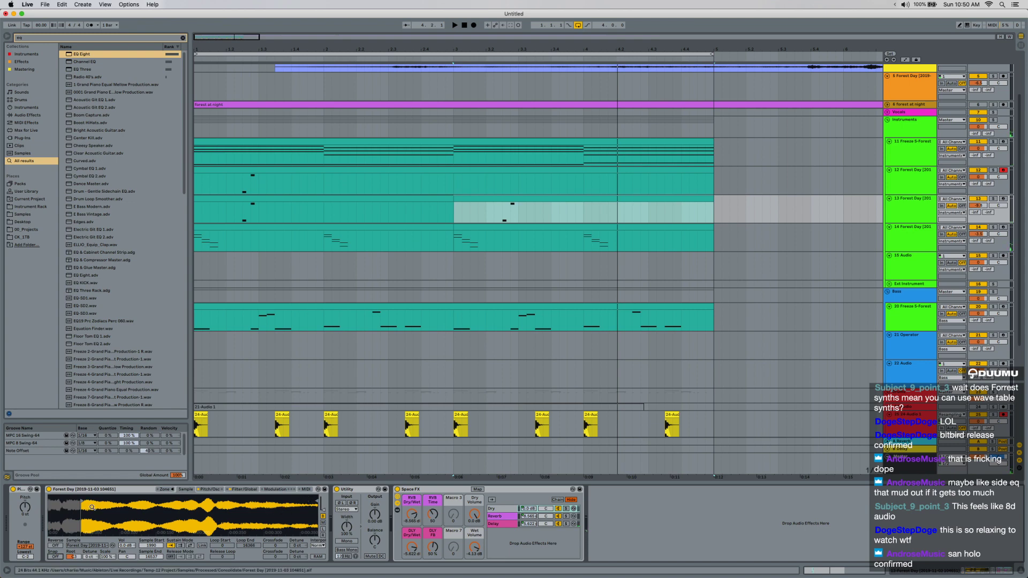
left_click_drag(81, 502, 75, 502)
key("space")
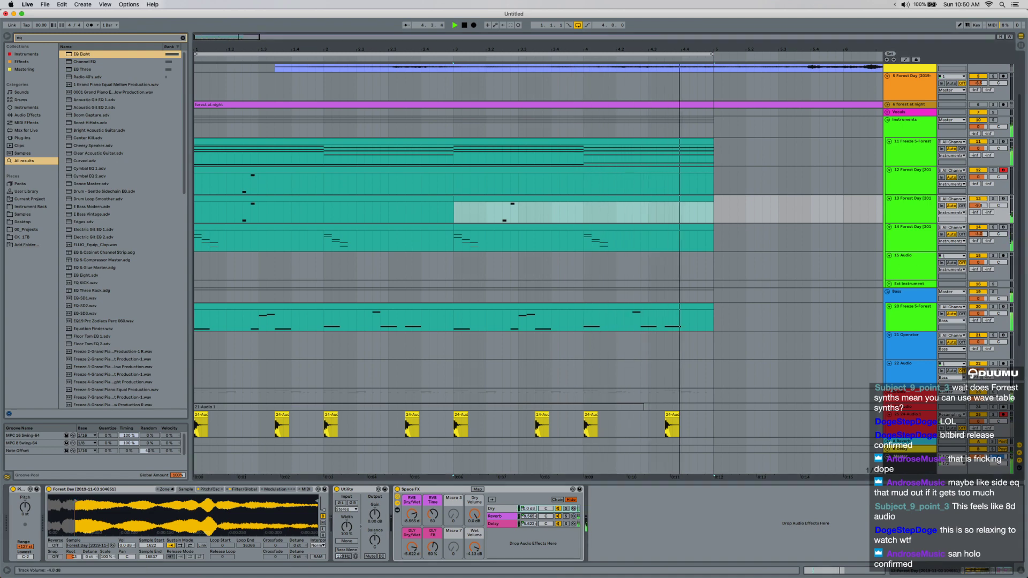
Rebalance the drums by raising the yellow hit track's volume and lowering the volume of the brown hit track beneath it.
scroll(964, 268, "down", 5)
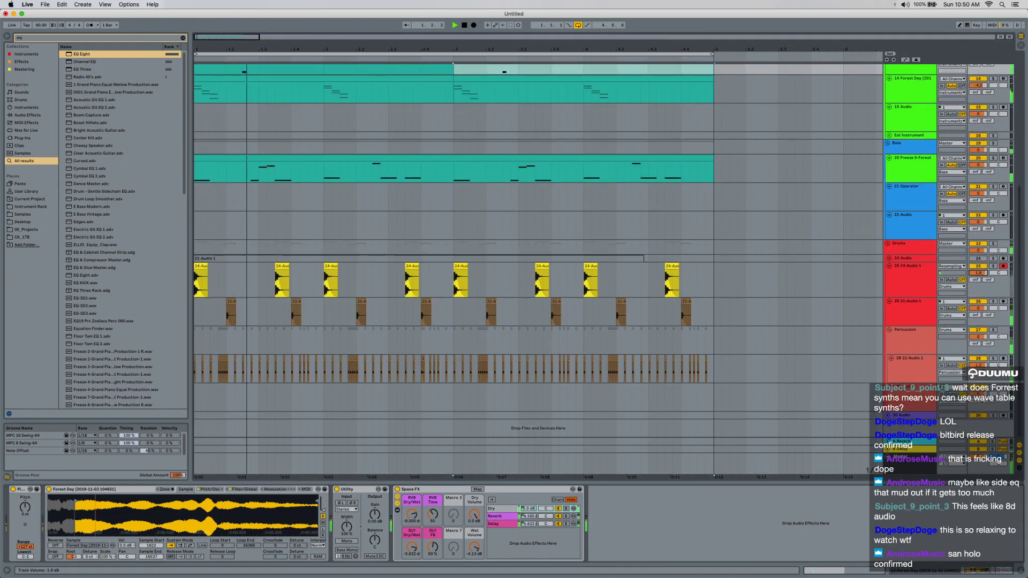
left_click_drag(979, 273, 979, 264)
left_click_drag(982, 309, 979, 332)
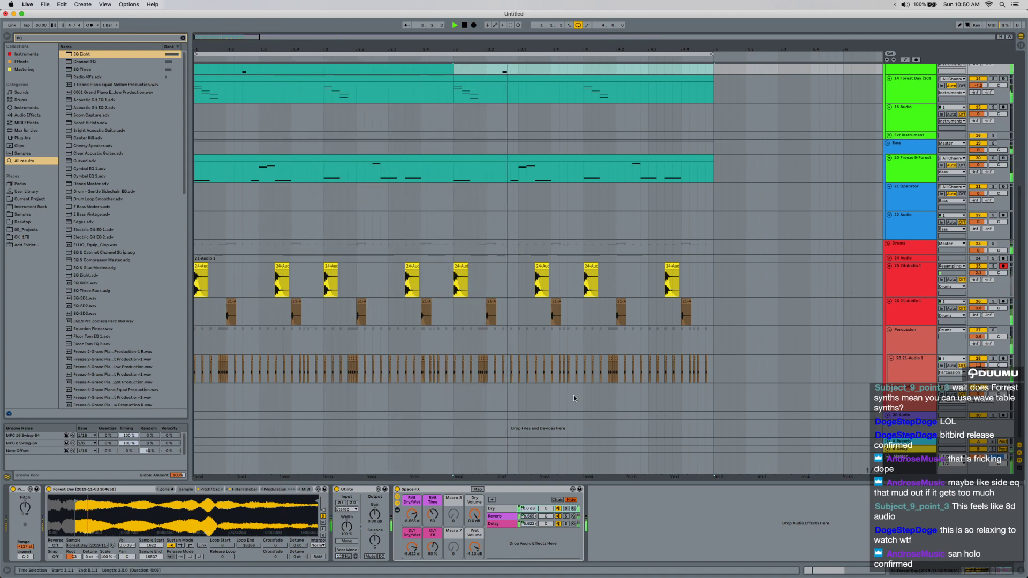
scroll(568, 331, "up", 3)
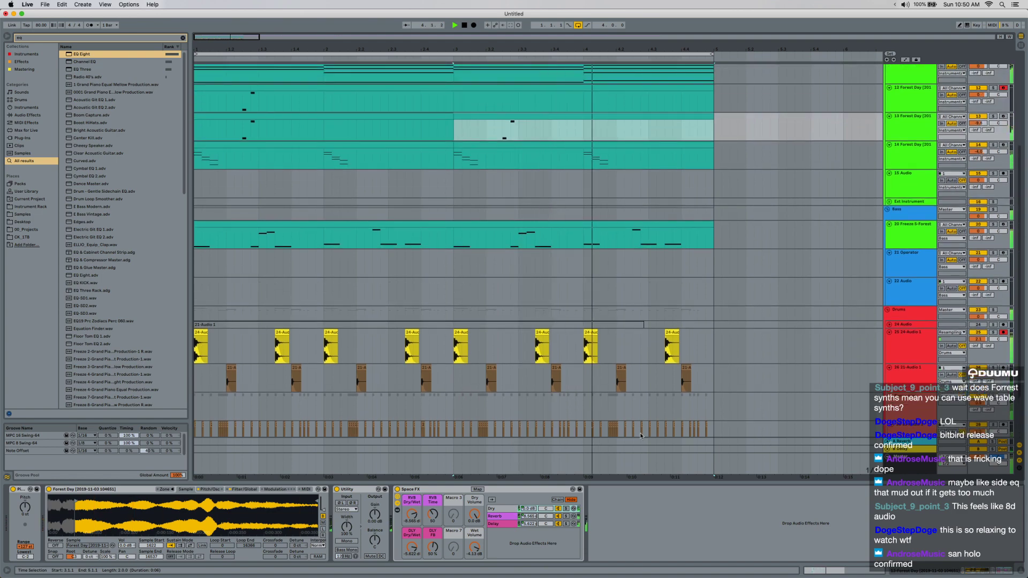
Hide the device view and move the first bar of track 12's clip, including its two notes, to bar 2.
left_click(635, 224)
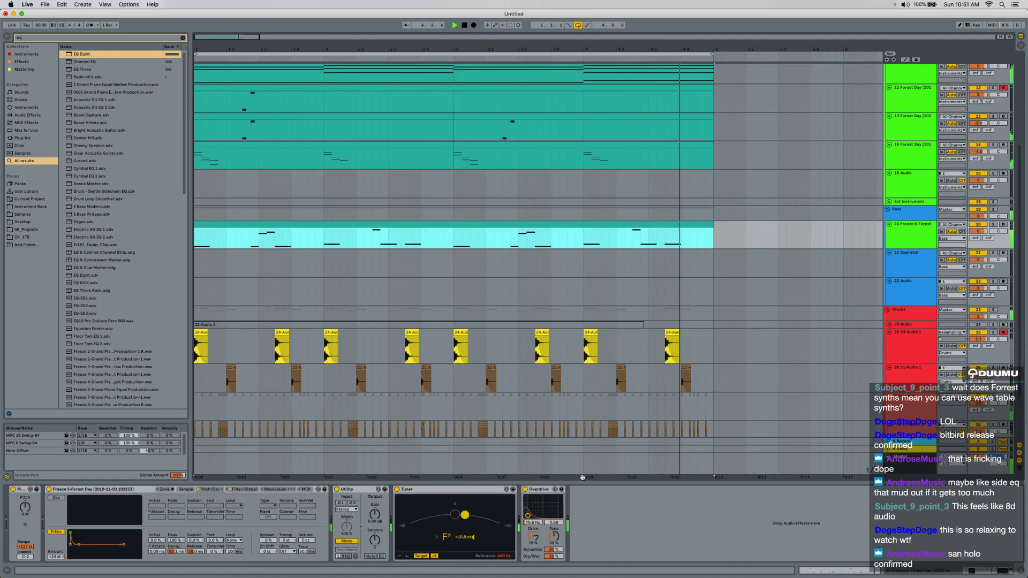
left_click_drag(582, 483, 583, 535)
scroll(519, 347, "up", 5)
scroll(520, 346, "down", 3)
scroll(519, 347, "down", 3)
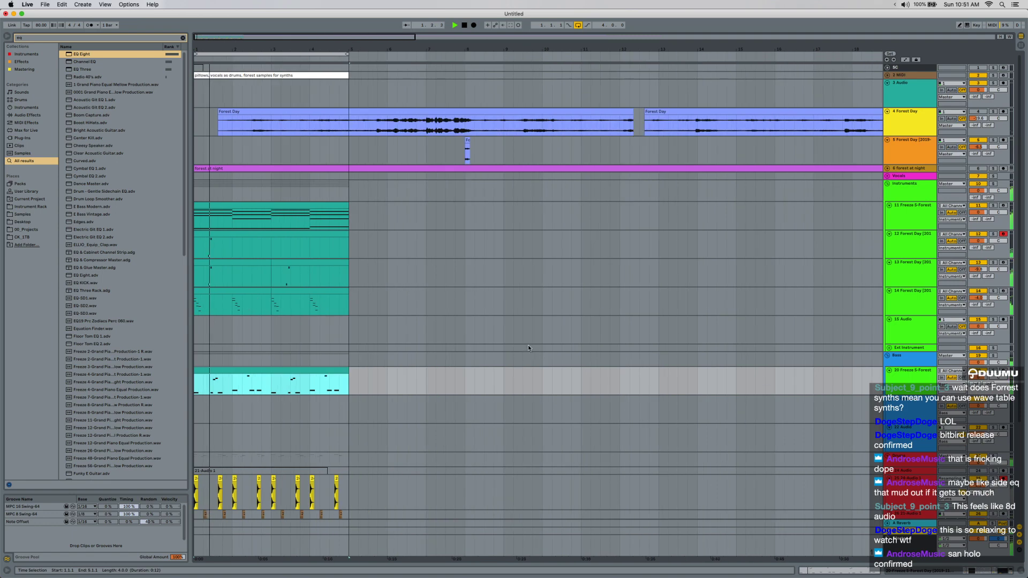
left_click(231, 247)
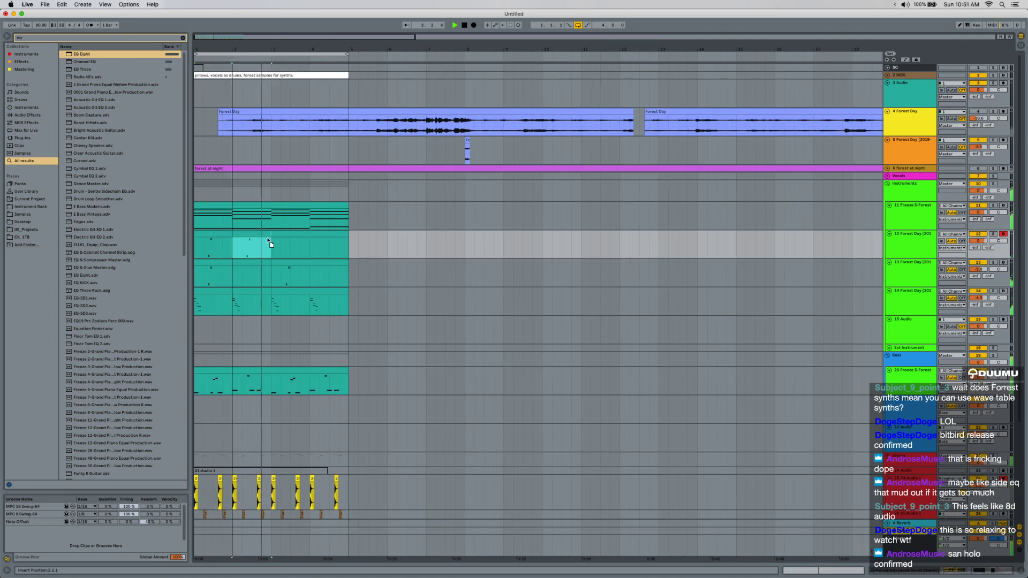
left_click_drag(270, 244, 272, 244)
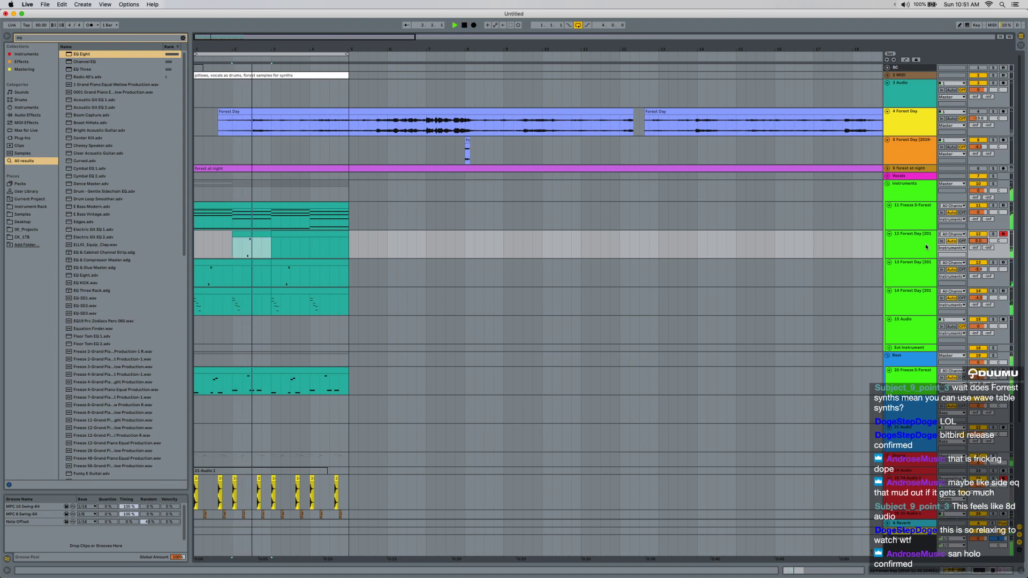
Solo track 12, play its moved notes and select the track.
left_click(993, 234)
key("space")
left_click(912, 244)
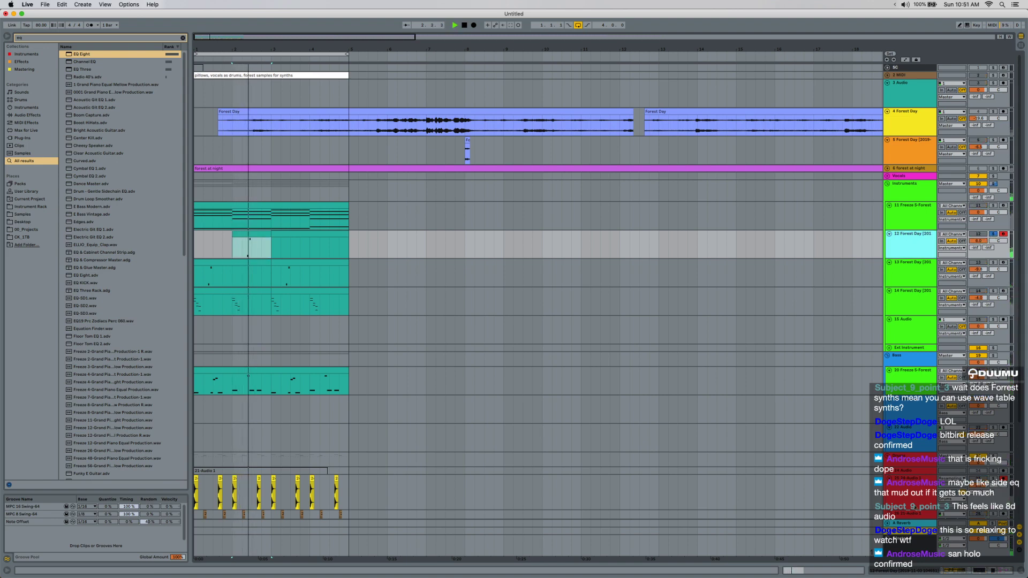
Show the device view, add the OTT preset to track 12's effect chain and audition the soloed track.
left_click(963, 574)
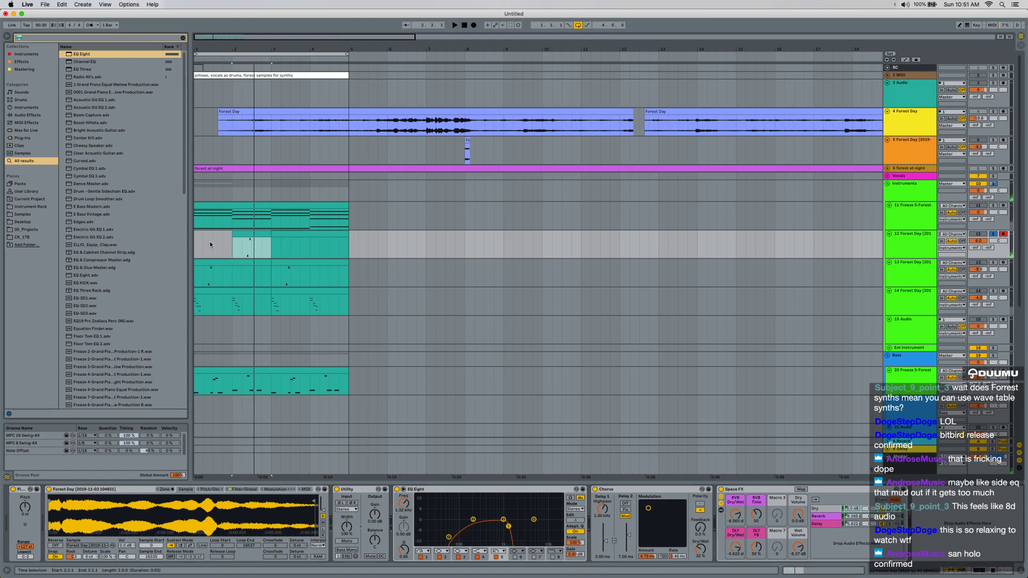
type("ott")
key("Return")
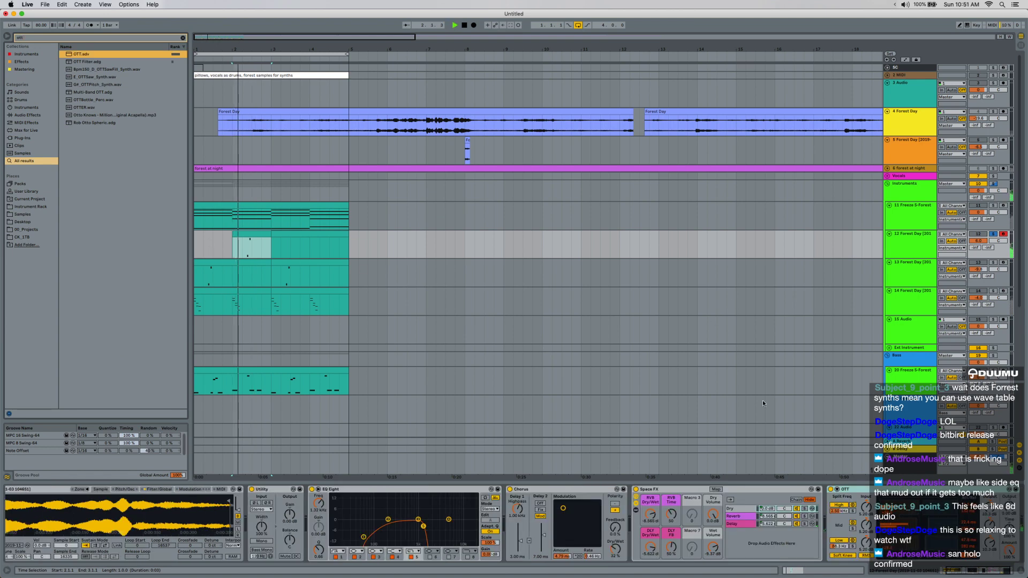
key("space")
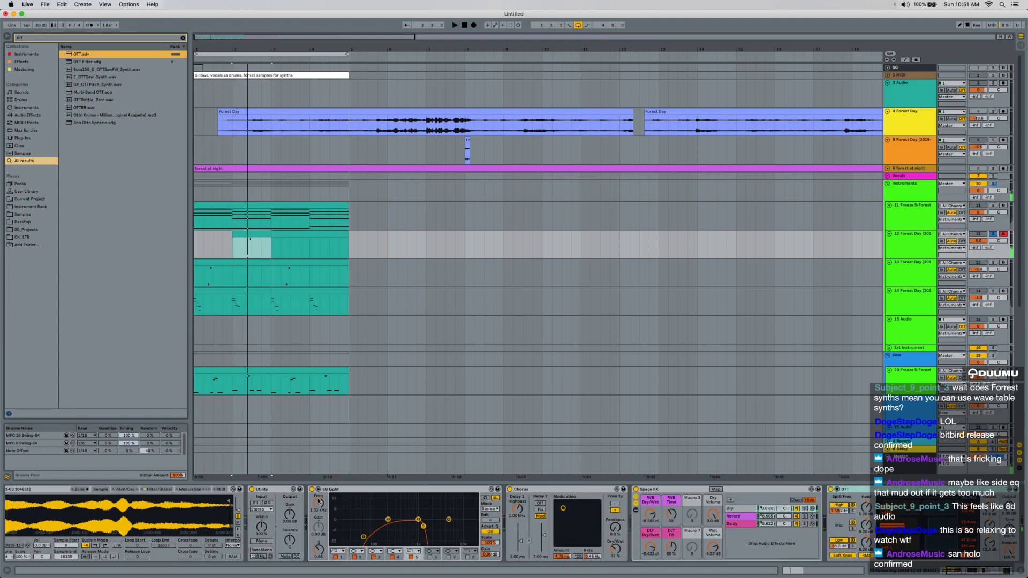
left_click(464, 25)
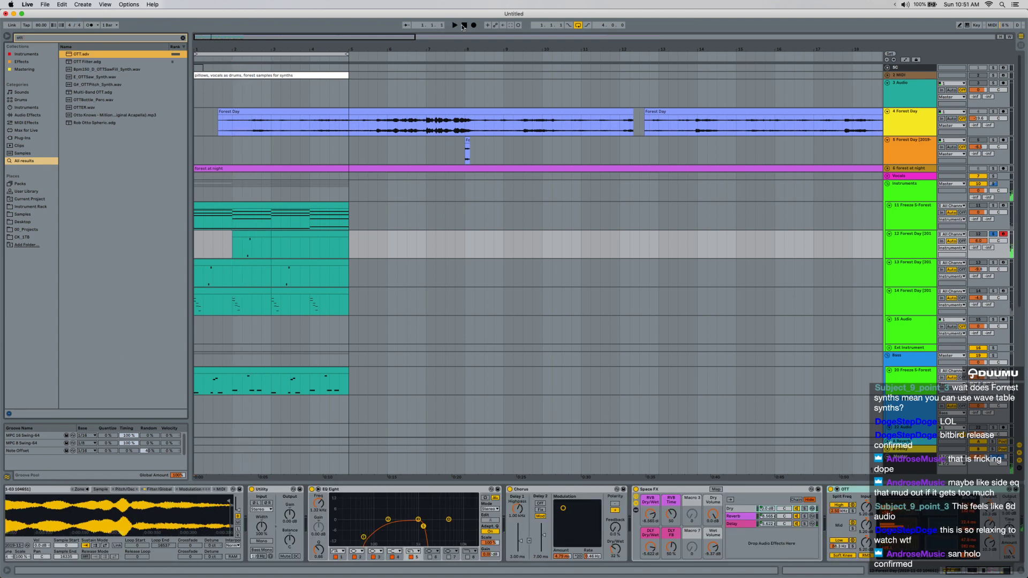
Set track 12's delay feedback to 10%, play the loop and unsolo the track.
double_click(677, 550)
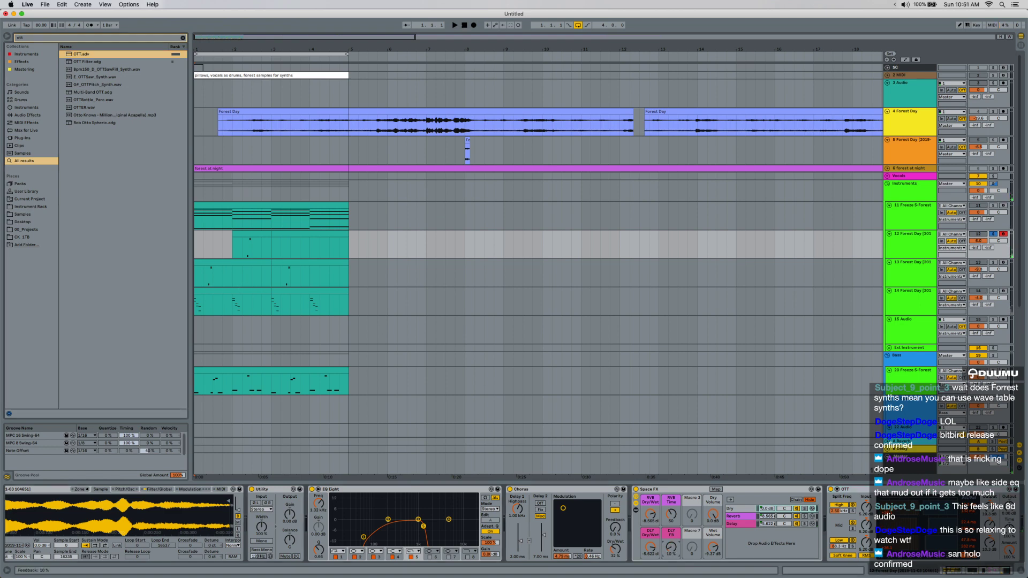
key("space")
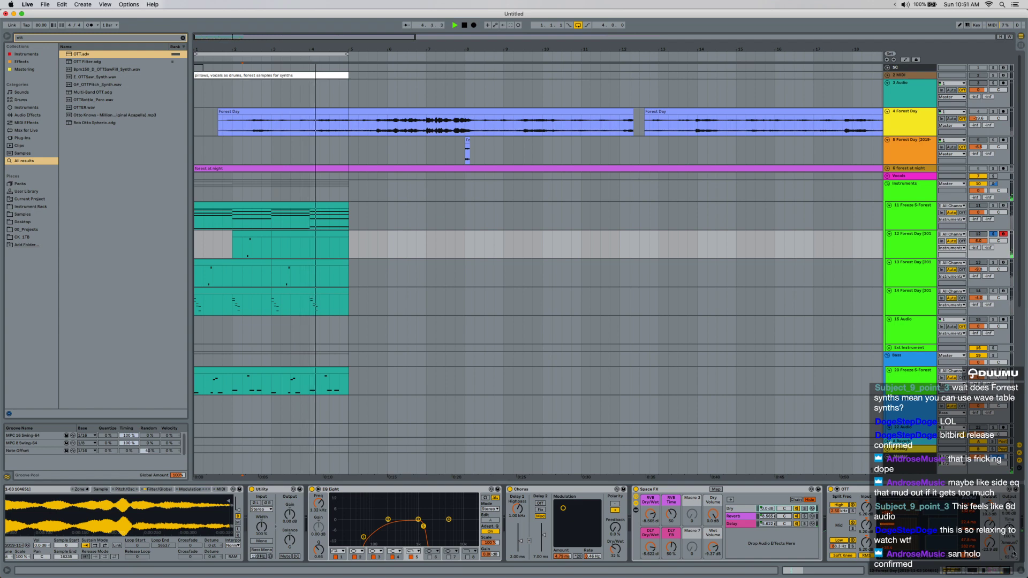
key("space")
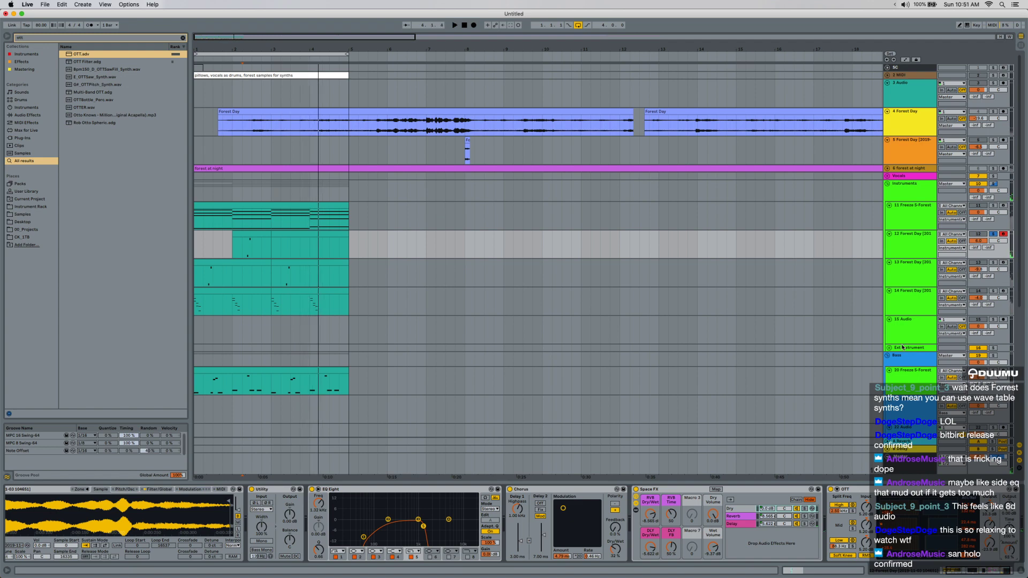
left_click(992, 235)
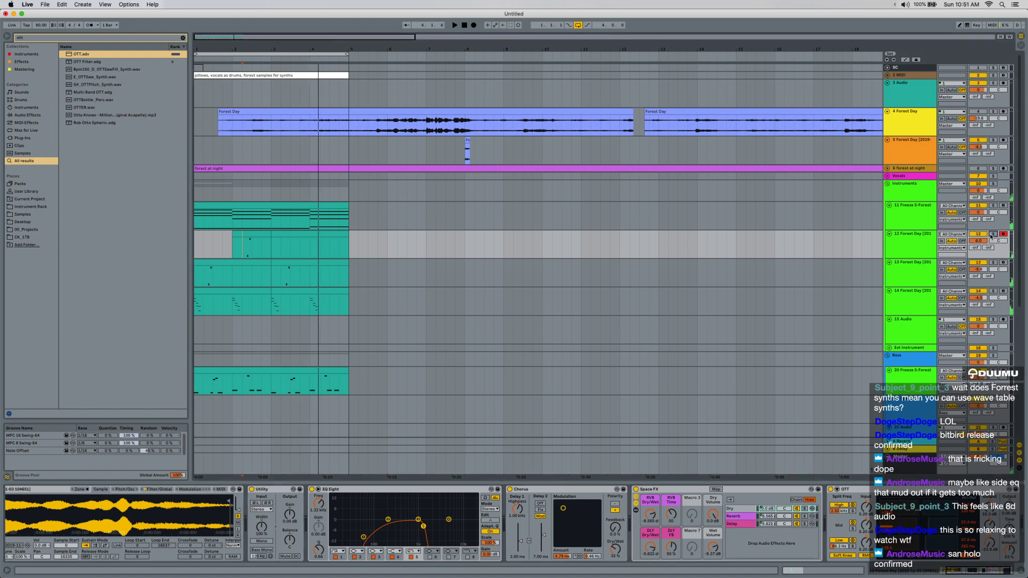
Duplicate the first two bars of track 12 into bars 3 and 4, and clear the empty bar 3.
left_click(260, 233)
left_click_drag(269, 246, 179, 241)
key("super+d")
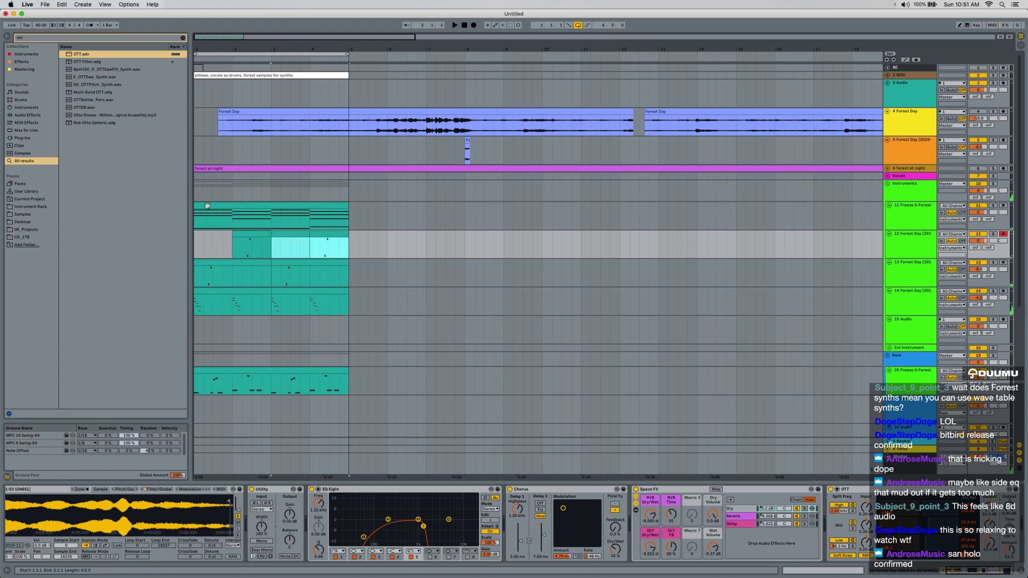
left_click(280, 239)
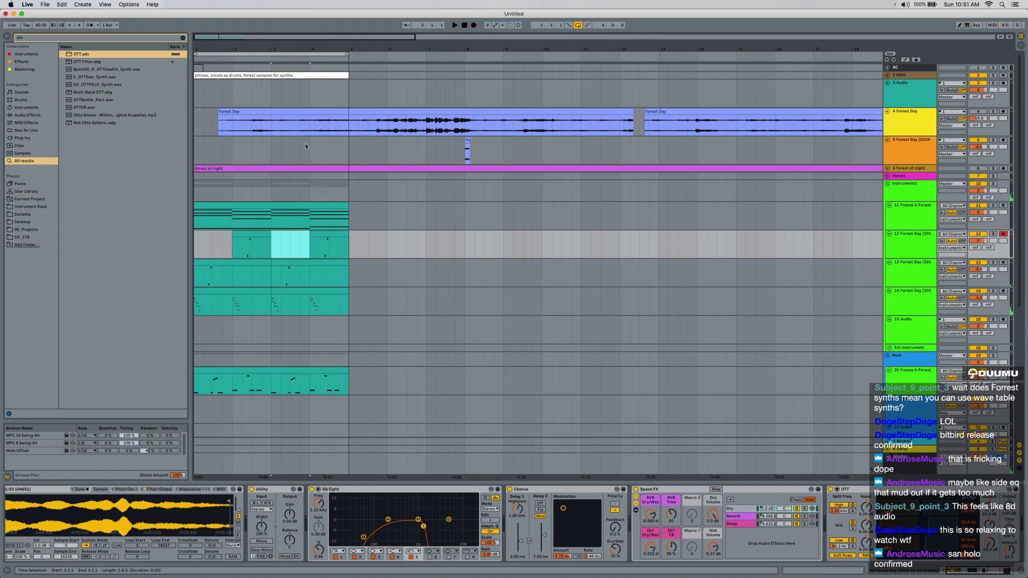
Select everything in the arrangement and move it to start at bar 9.
scroll(306, 146, "down", 5)
left_click(213, 199)
left_click(210, 204)
key("super+a")
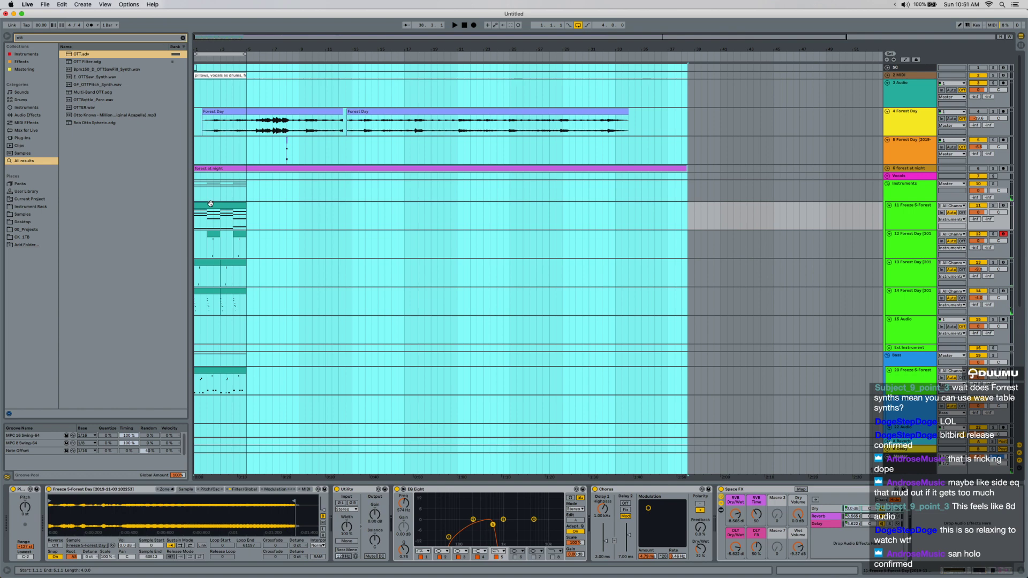
mouse_move(211, 203)
left_mouse_down()
mouse_move(318, 213)
mouse_move(210, 203)
left_mouse_up()
Copy track 11's chord clip to bars 1–4, duplicate it into bars 5–8 and turn off the arrangement loop.
left_click(324, 205)
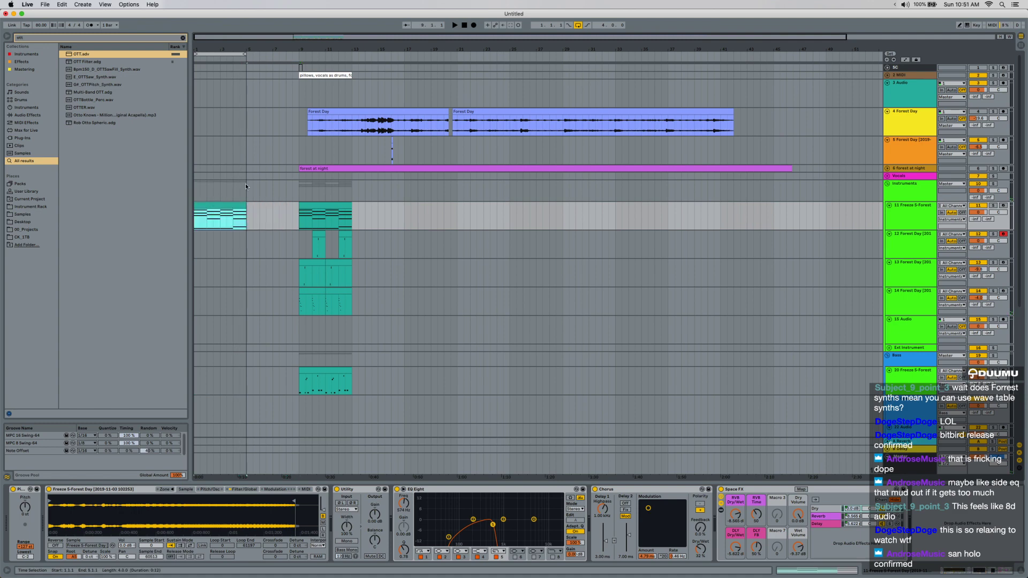
key("super+d")
left_click(579, 26)
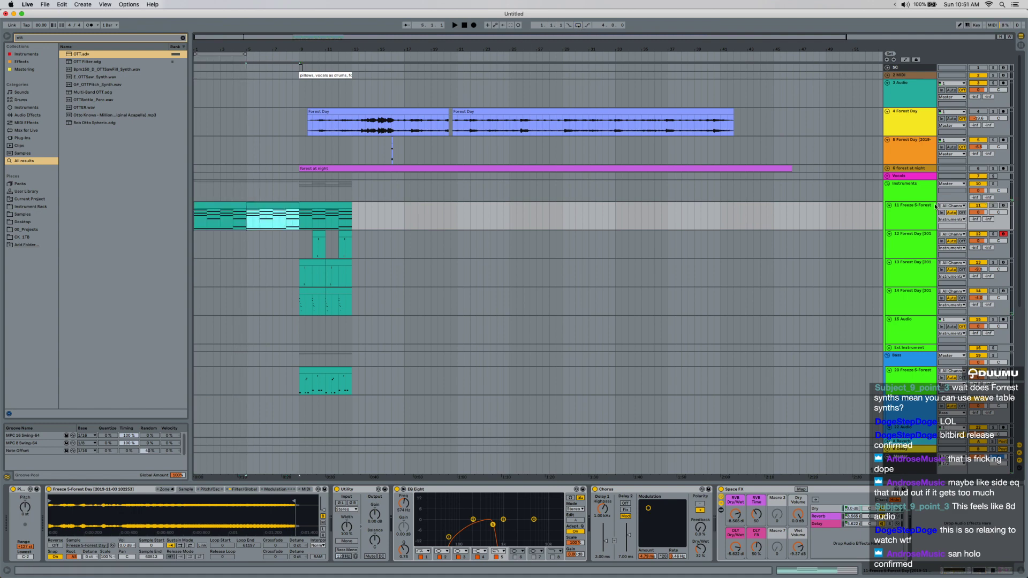
Unfold track 6, lower its volume and move the forest at night clip to start at bar 1.
left_click(893, 170)
left_click(886, 175)
left_click_drag(883, 174, 883, 173)
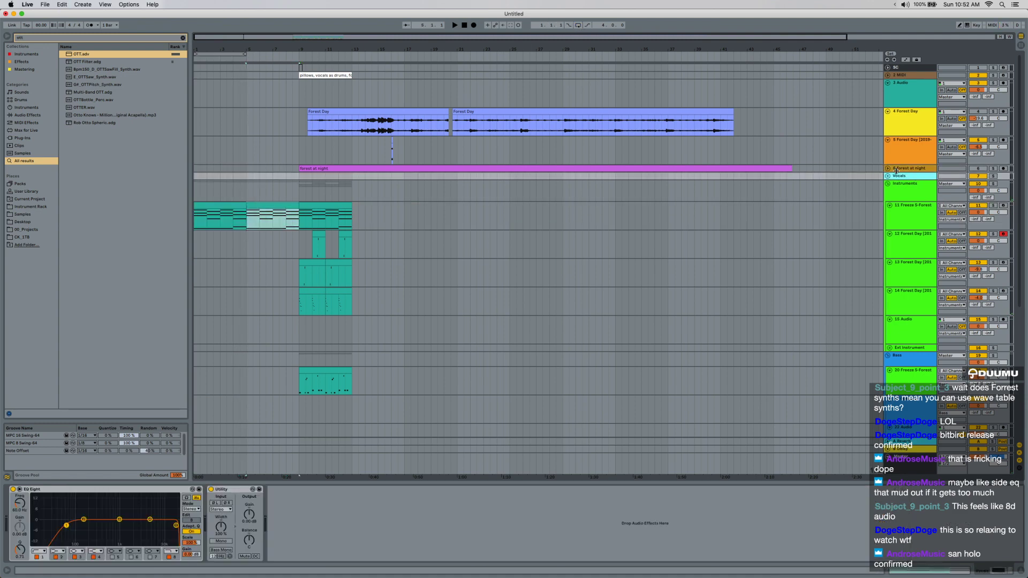
left_click(885, 171)
left_click(887, 168)
left_click_drag(977, 172, 976, 188)
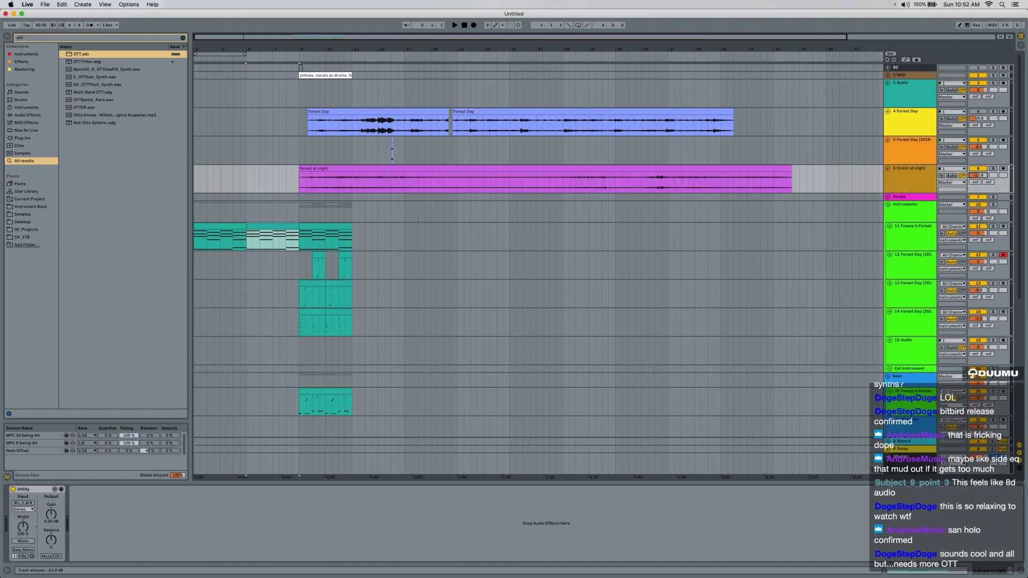
left_click_drag(403, 174, 285, 171)
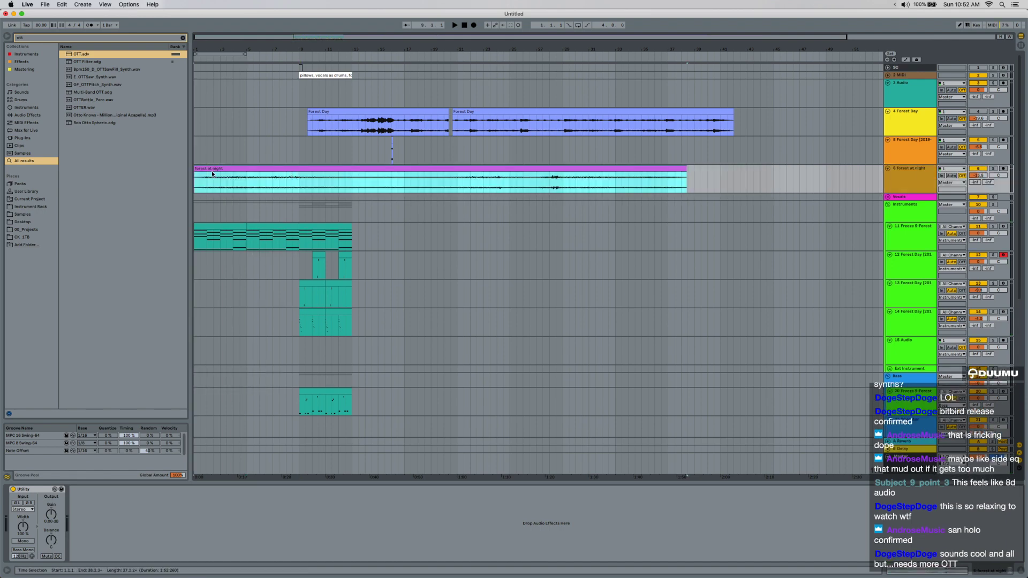
Play the new intro and fine-tune the forest at night track's volume.
key("space")
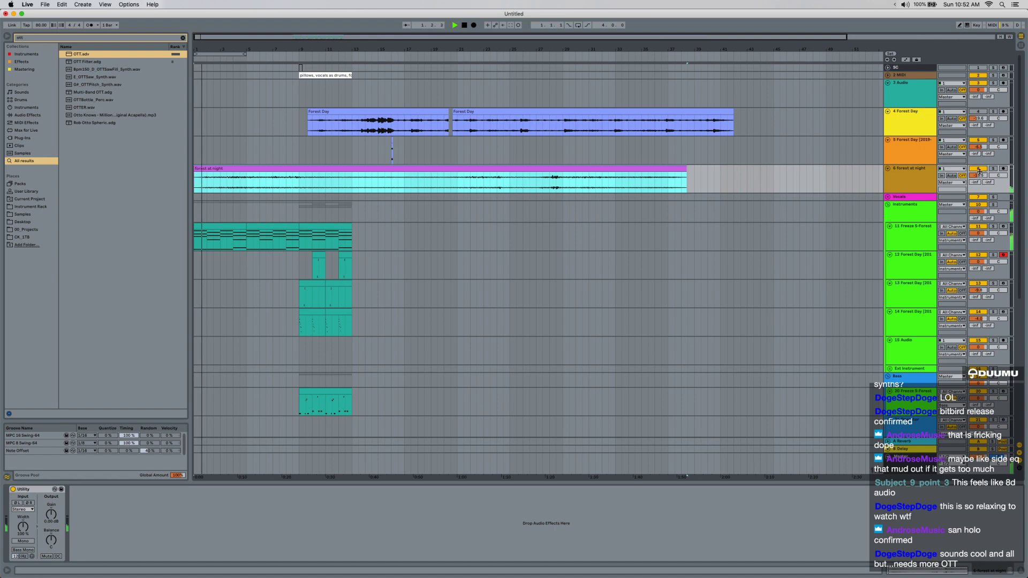
left_click_drag(979, 174, 979, 172)
left_click(901, 179)
scroll(279, 208, "up", 1)
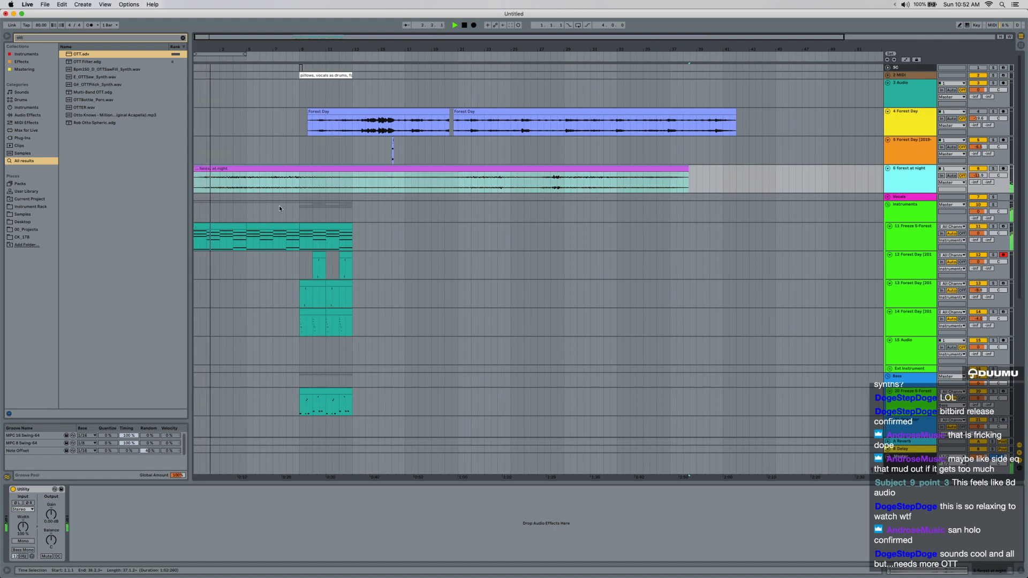
left_click(248, 173)
key("super+d")
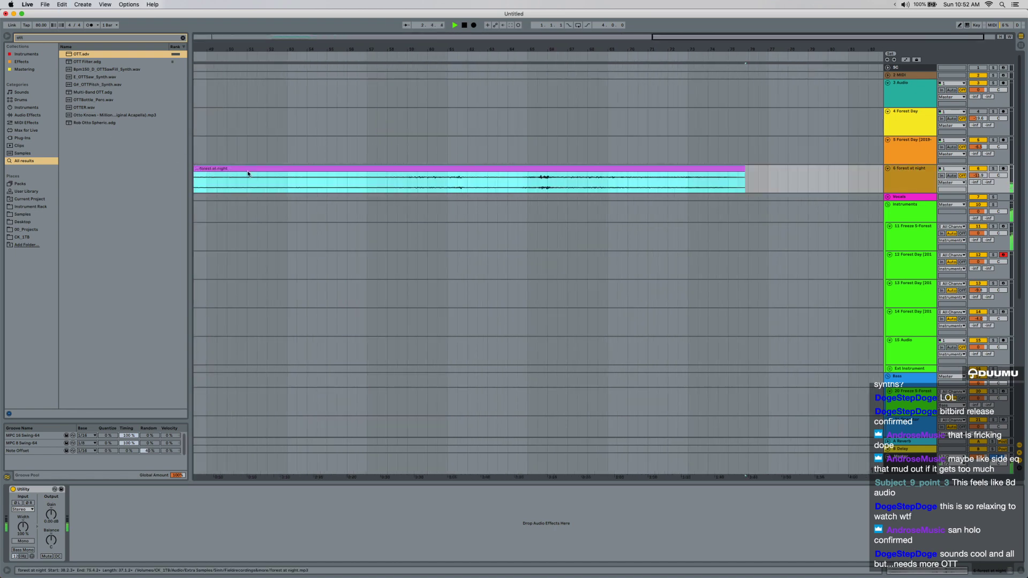
scroll(248, 173, "left", 15)
key("super+z")
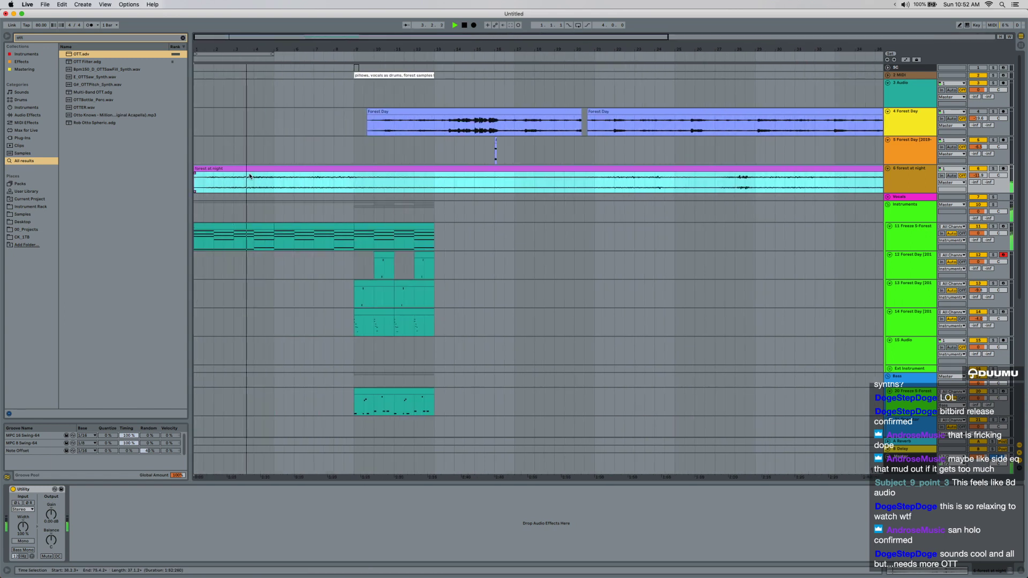
Copy the brown hit pattern on track 26 from bars 9–12 to start at bar 5, and play from there.
scroll(249, 175, "up", 3)
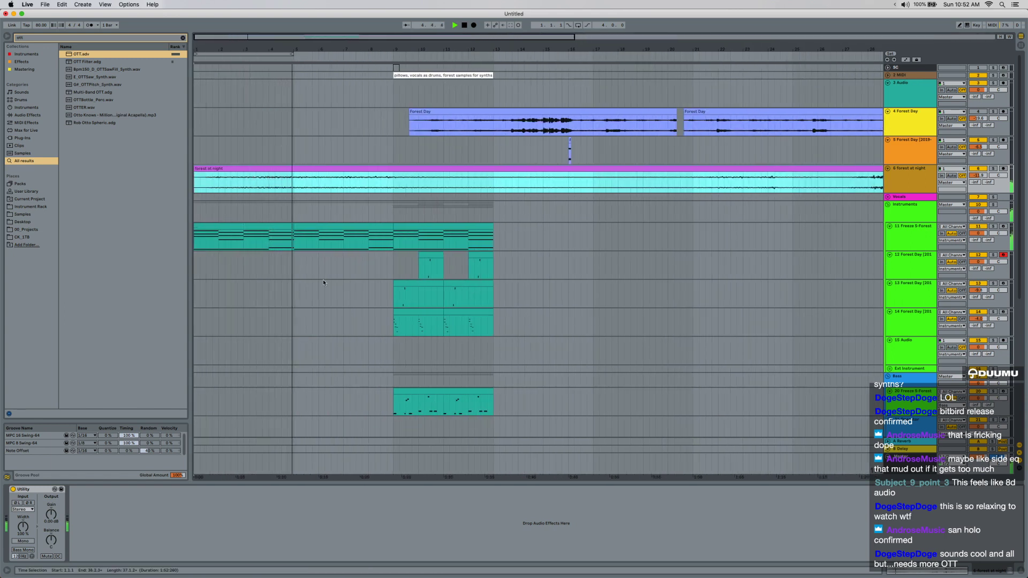
scroll(321, 279, "down", 10)
left_click_drag(393, 313, 500, 321)
left_click(296, 309)
key("super+v")
key("space")
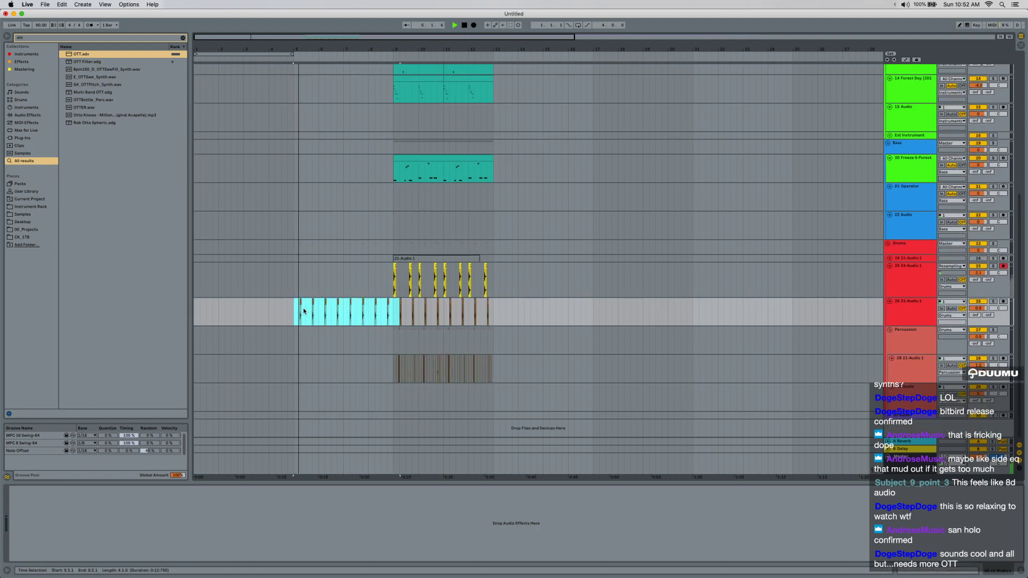
Delete the last beat of bar 8 from track 11's chord clip, leaving a gap before bar 9.
scroll(304, 311, "up", 3)
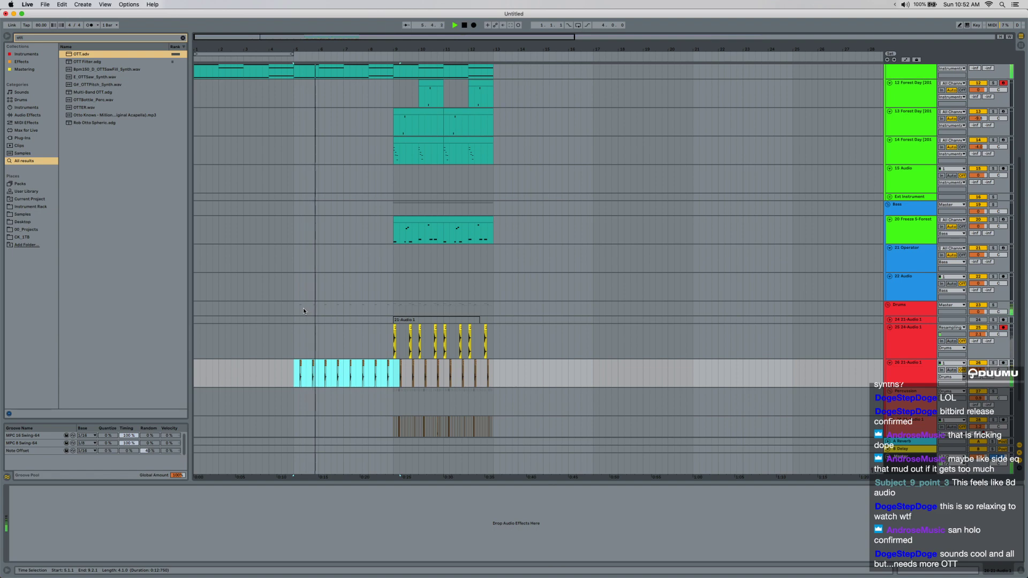
scroll(303, 308, "up", 3)
scroll(303, 308, "left", 3)
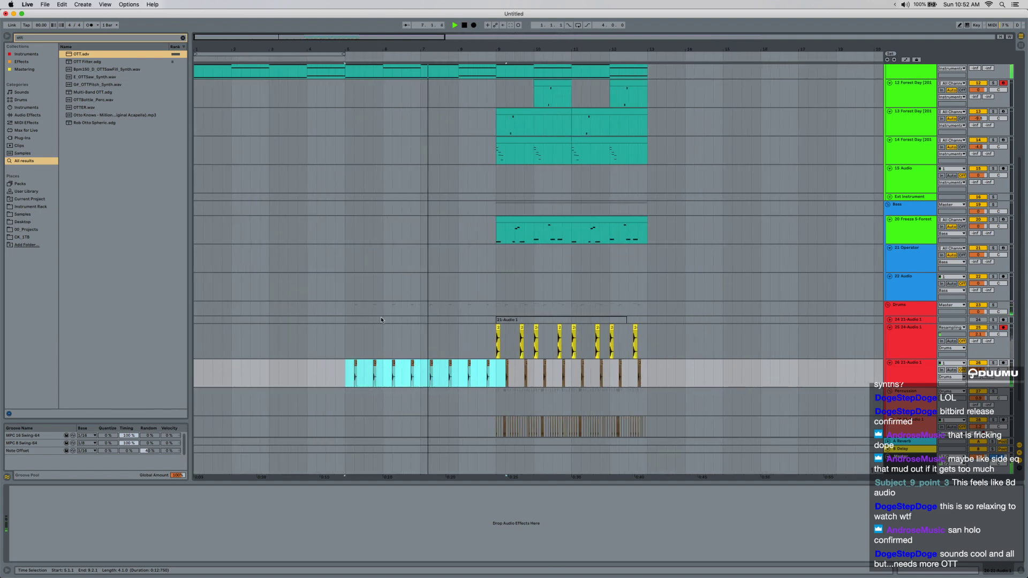
scroll(381, 316, "up", 8)
scroll(412, 306, "right", 5)
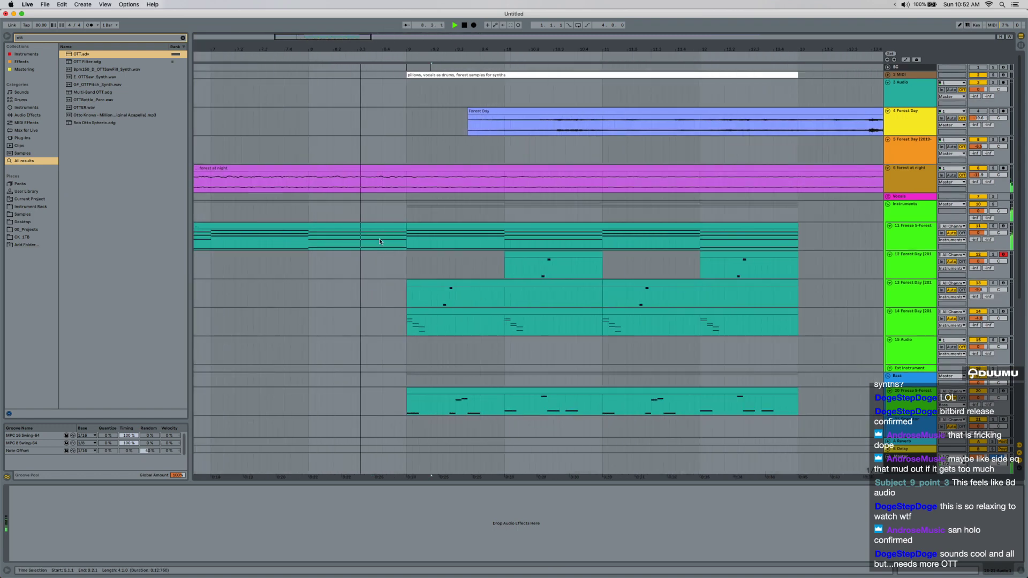
left_click_drag(383, 236, 403, 241)
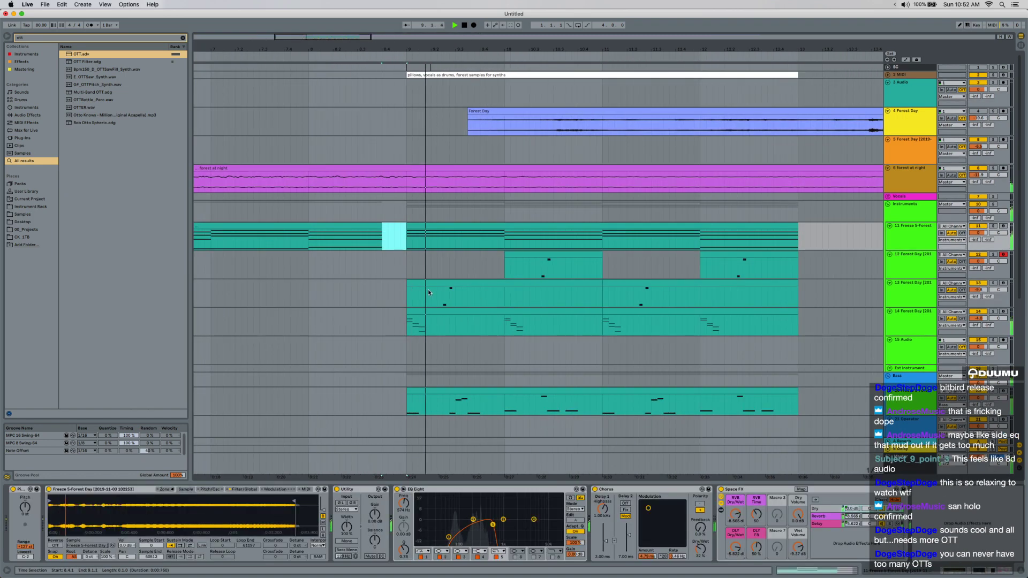
Select track 14's clips across bars 9–12 and loop that range.
left_click(440, 310)
scroll(431, 306, "down", 4)
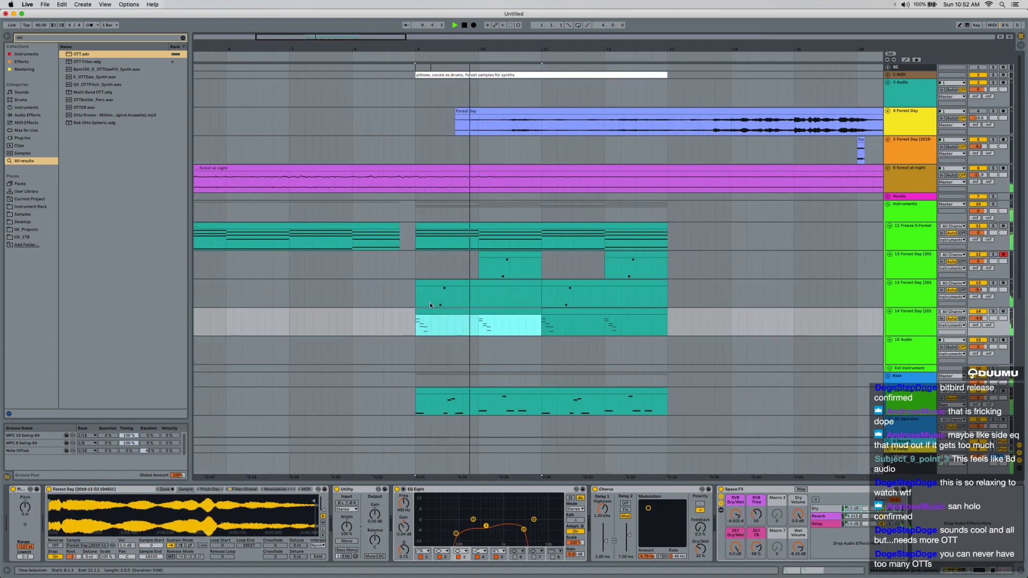
left_click(587, 314, "shift")
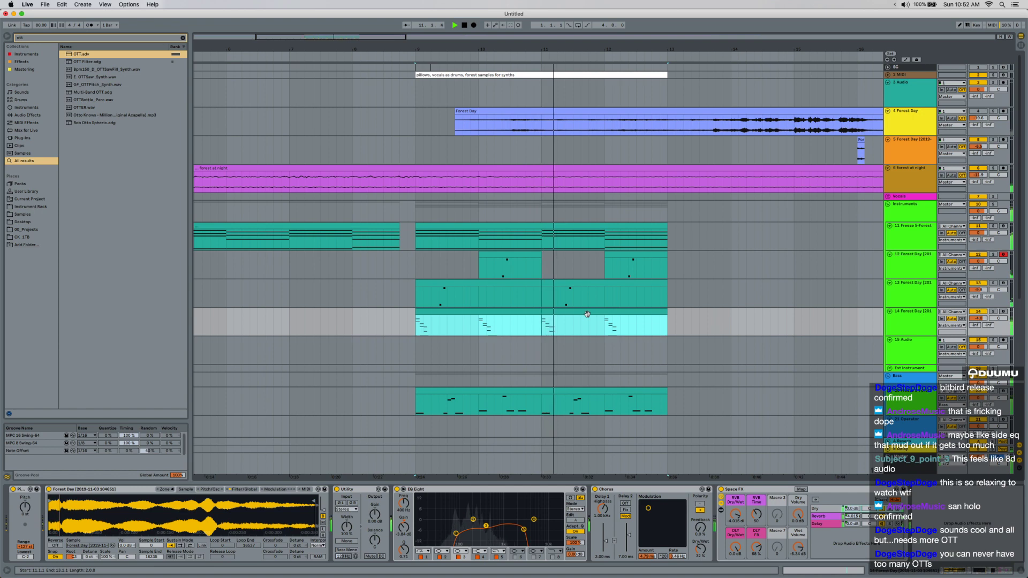
key("super+l")
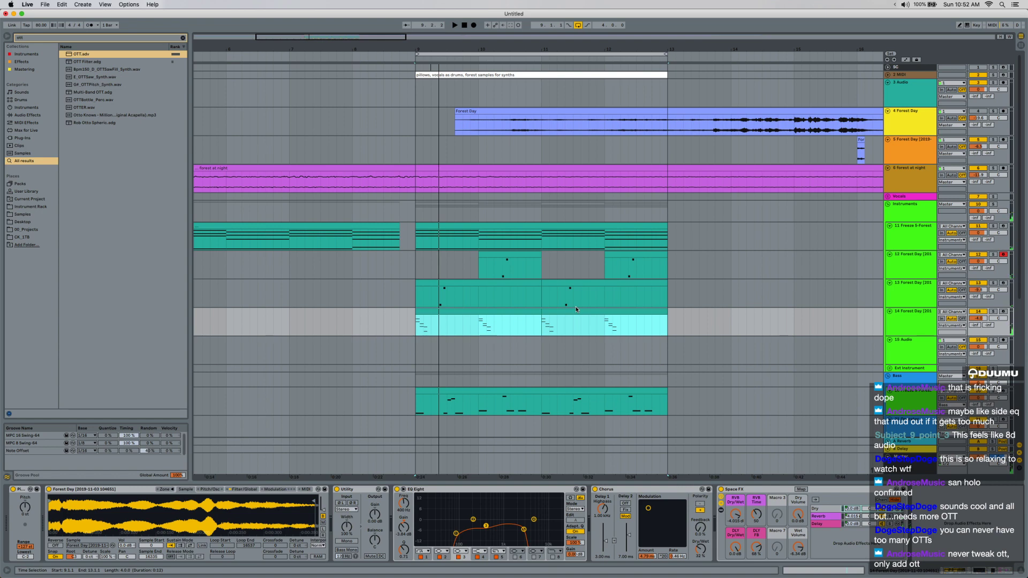
Solo the Drums group and unfold track 24 inside it.
scroll(213, 293, "left", 5)
scroll(336, 263, "down", 10)
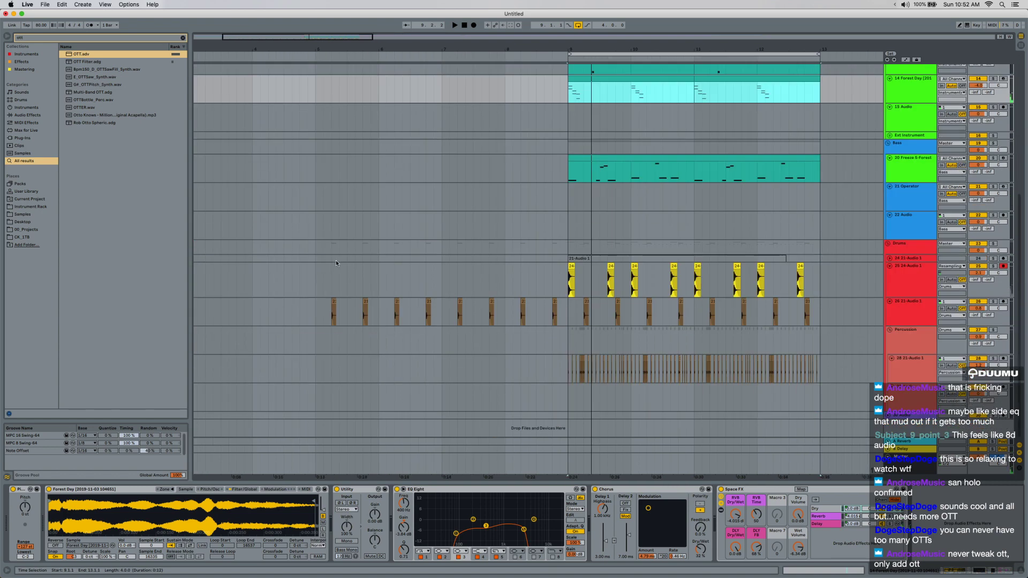
left_click(906, 295)
left_click(994, 244)
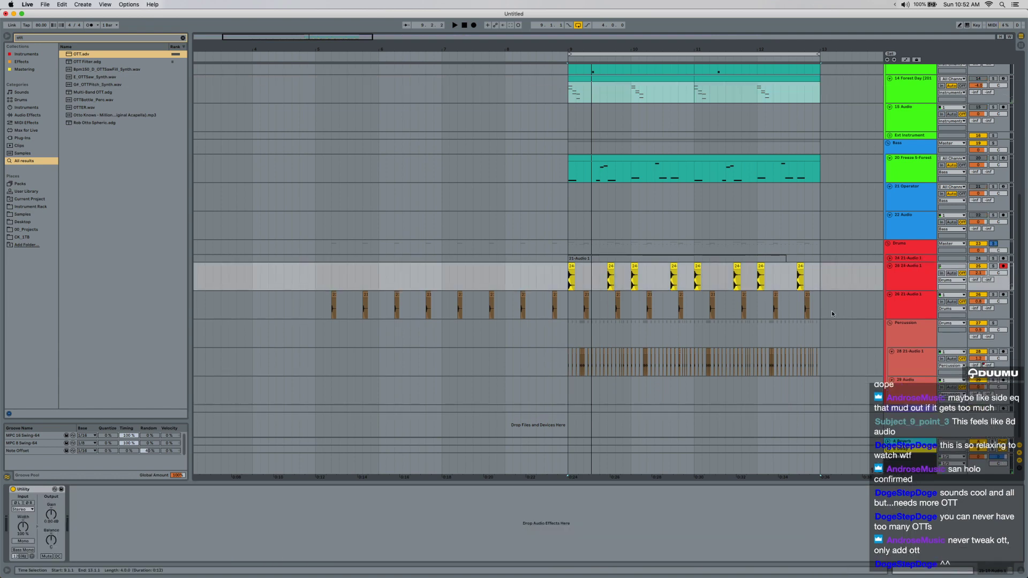
left_click(891, 260)
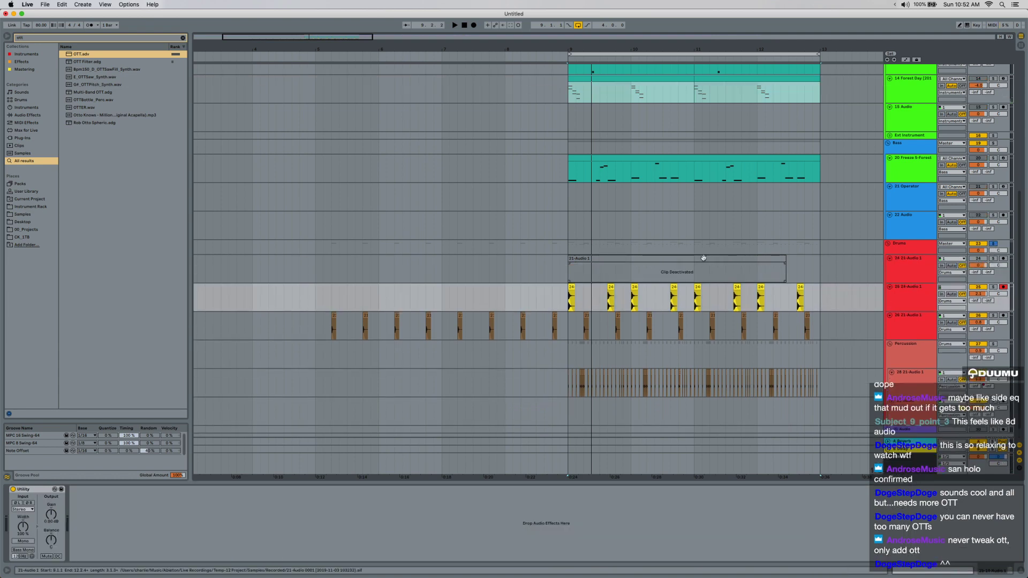
Reactivate track 24's deactivated clip, solo the track and audition the recording just before bar 11.
left_click(703, 258)
left_click(994, 259)
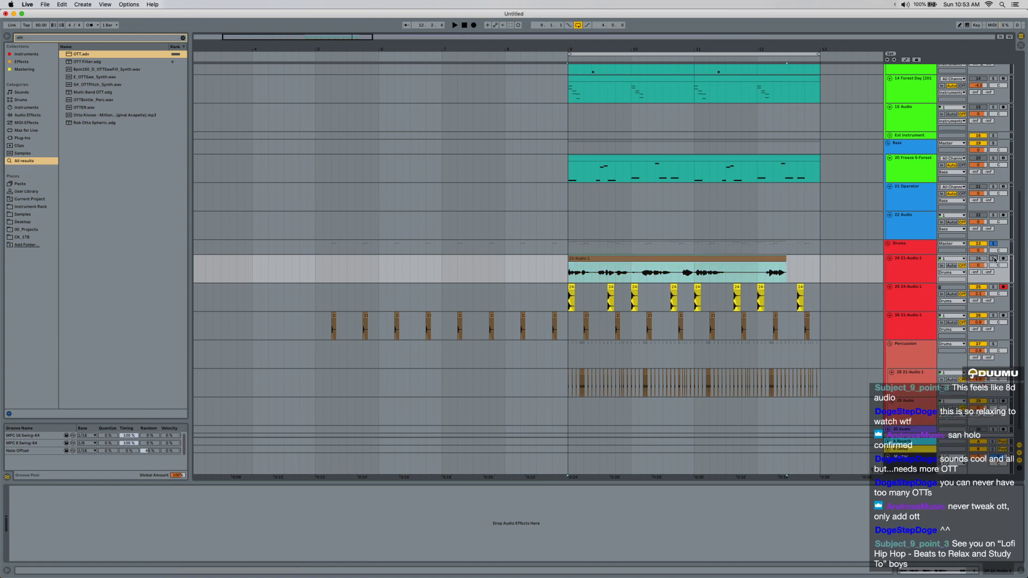
left_click(688, 277)
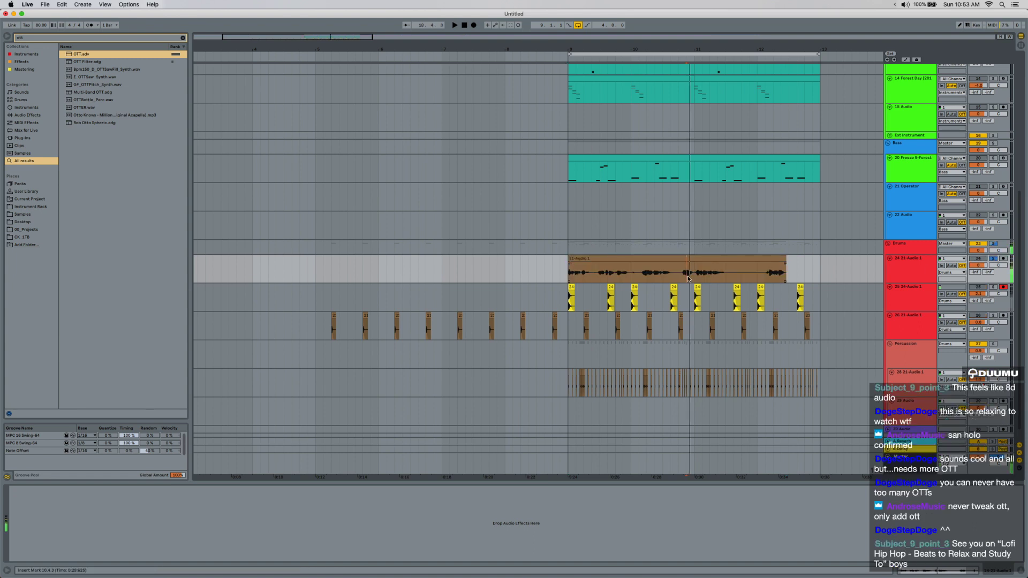
Add an audio track below track 26 in the Drums group and place a slice of track 24's recording on it at 7.2.
left_click(902, 329)
key("super+t")
left_click(477, 360)
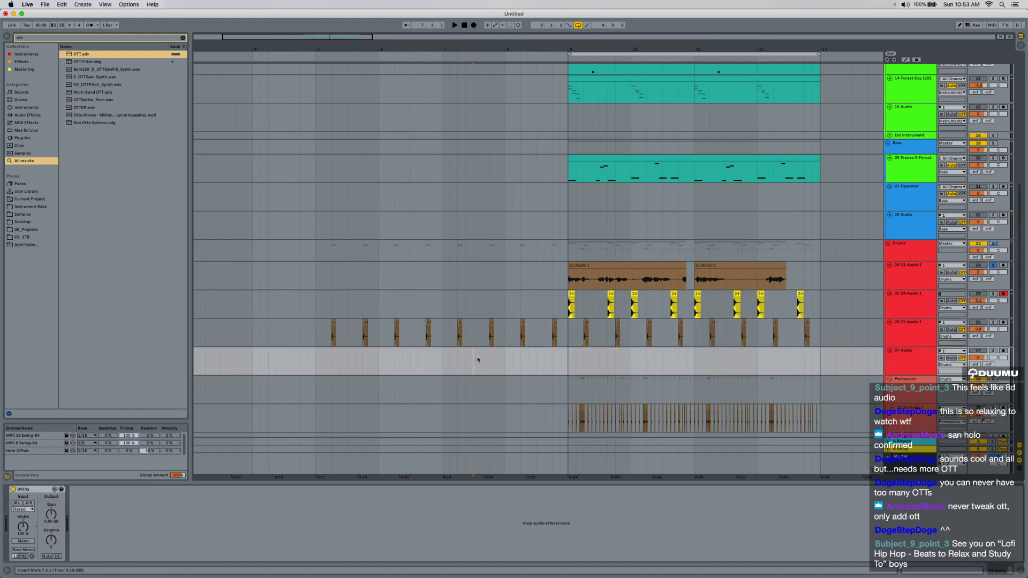
Audition track 24's recording around bar 12 and copy a very short slice of it to track 27 at 8.2.3.
left_click(772, 284)
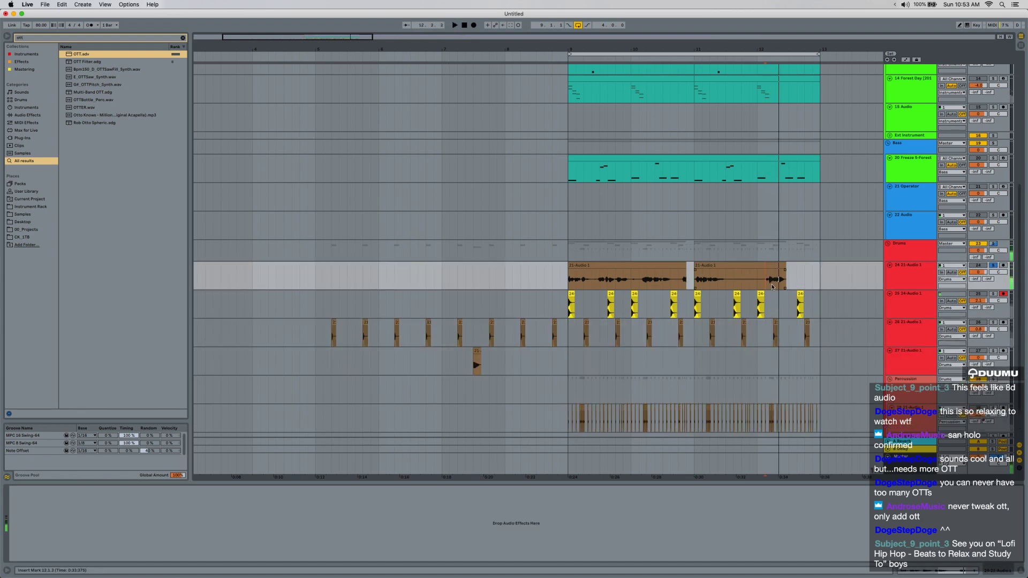
scroll(772, 285, "up", 5)
left_click(786, 285)
key("space")
key("space")
key("space")
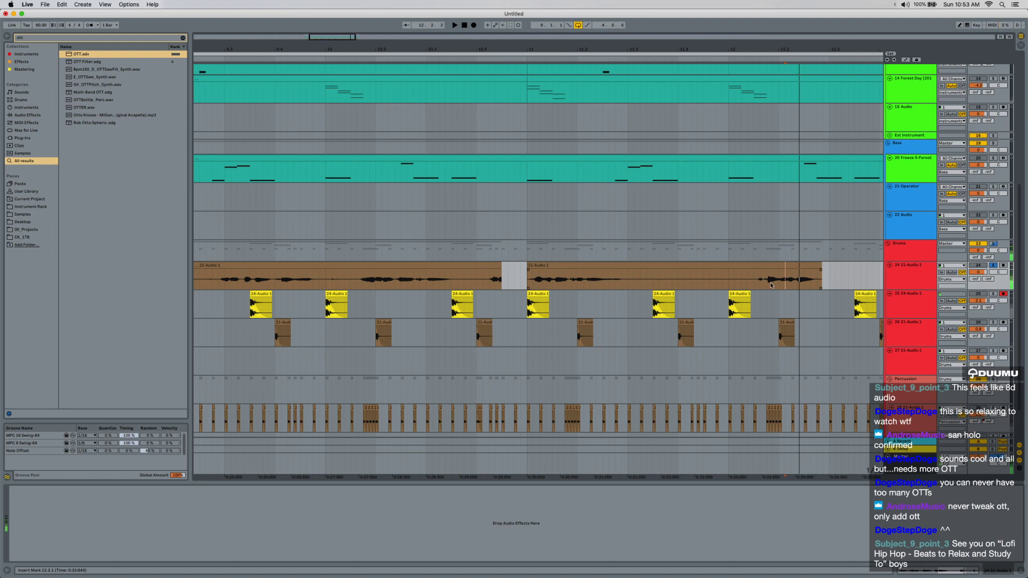
key("space")
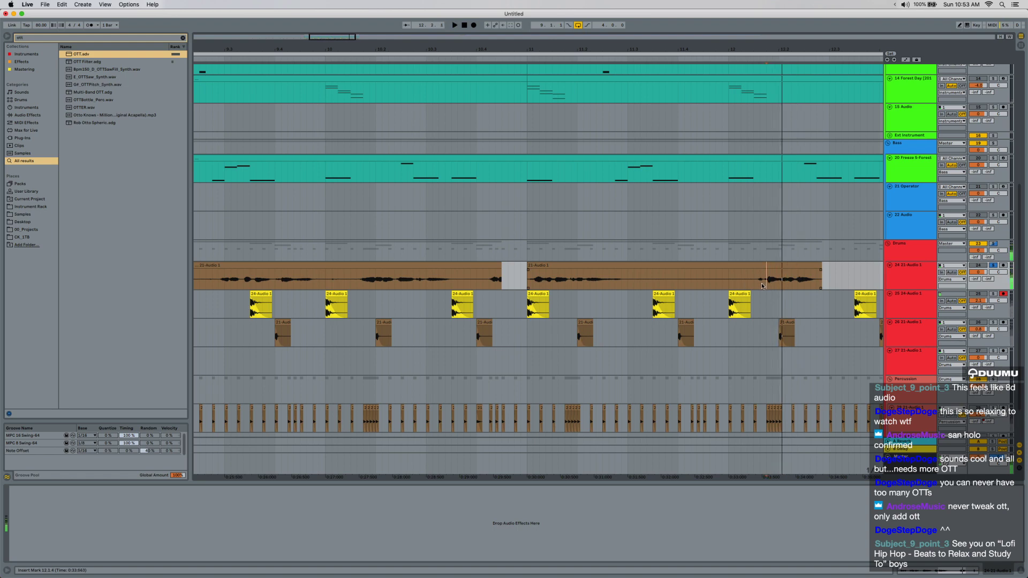
scroll(760, 285, "up", 4)
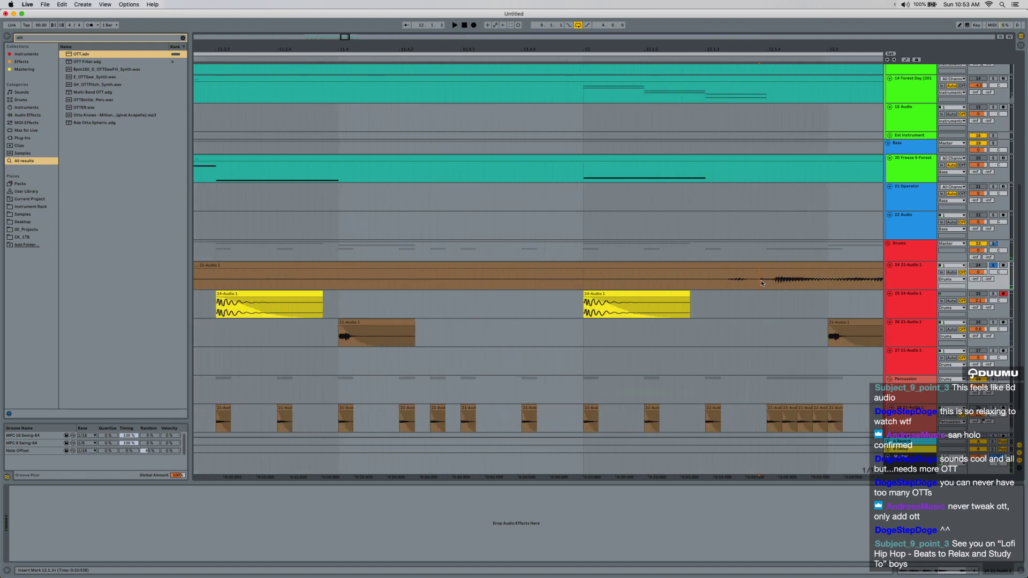
scroll(771, 284, "down", 7)
left_click(402, 359)
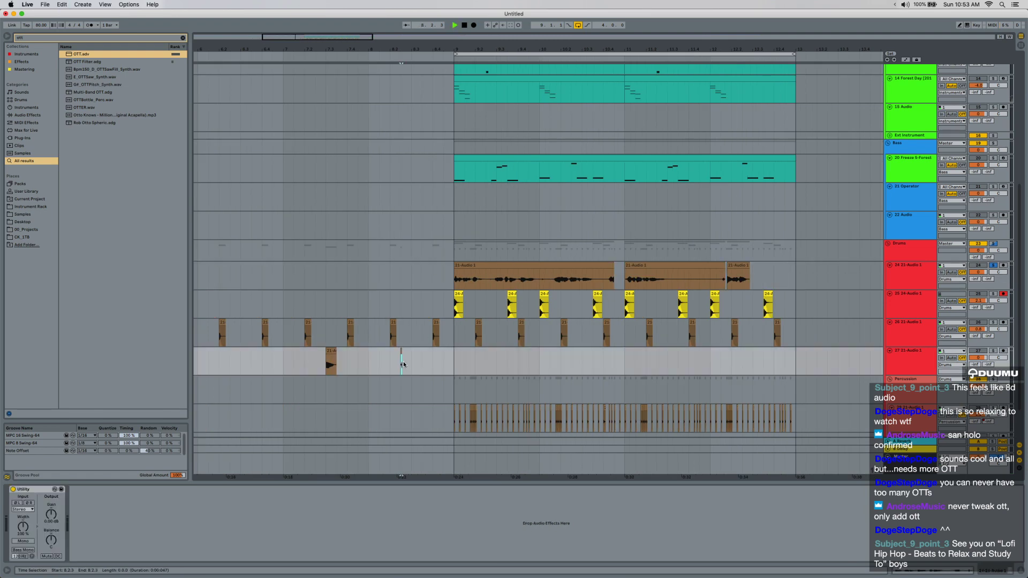
Solo track 27 and audition the short slice at 8.2.3.
key("space")
left_click(991, 351)
key("space")
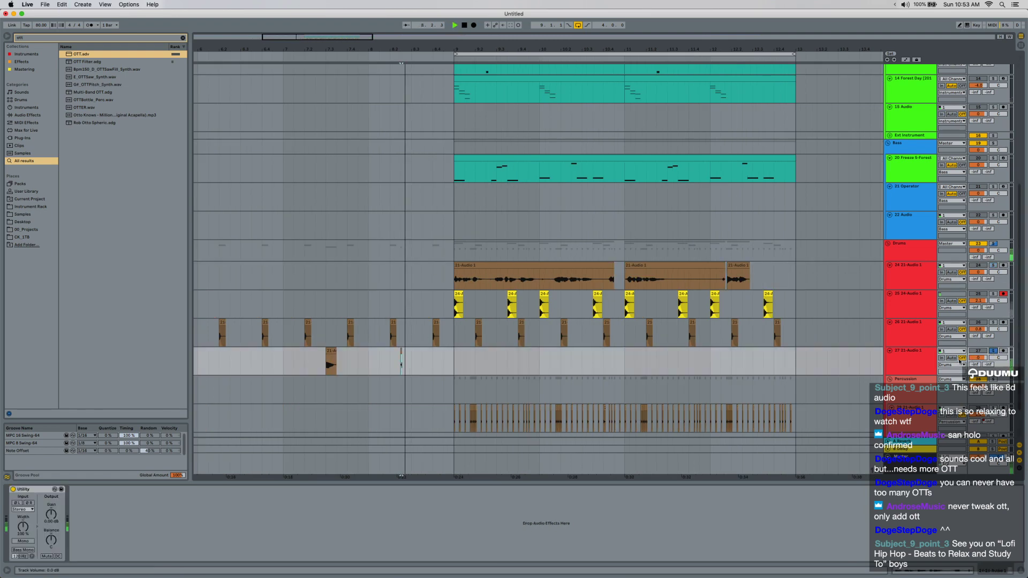
scroll(384, 361, "up", 7)
scroll(640, 357, "up", 6)
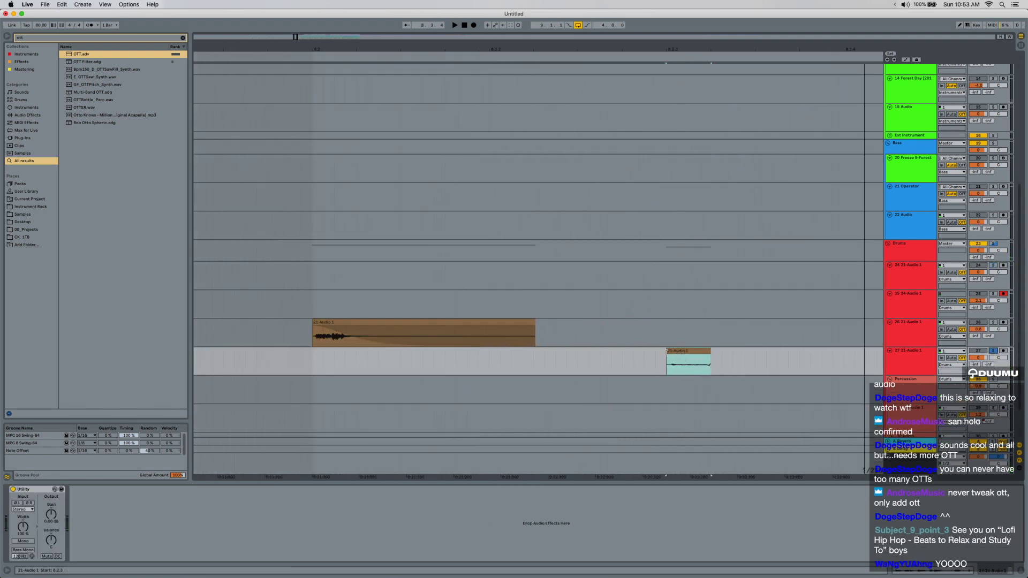
Align the slice's transient with the clip start at 8.2.3 and shape it with a quick fade-out while auditioning.
left_click(703, 360)
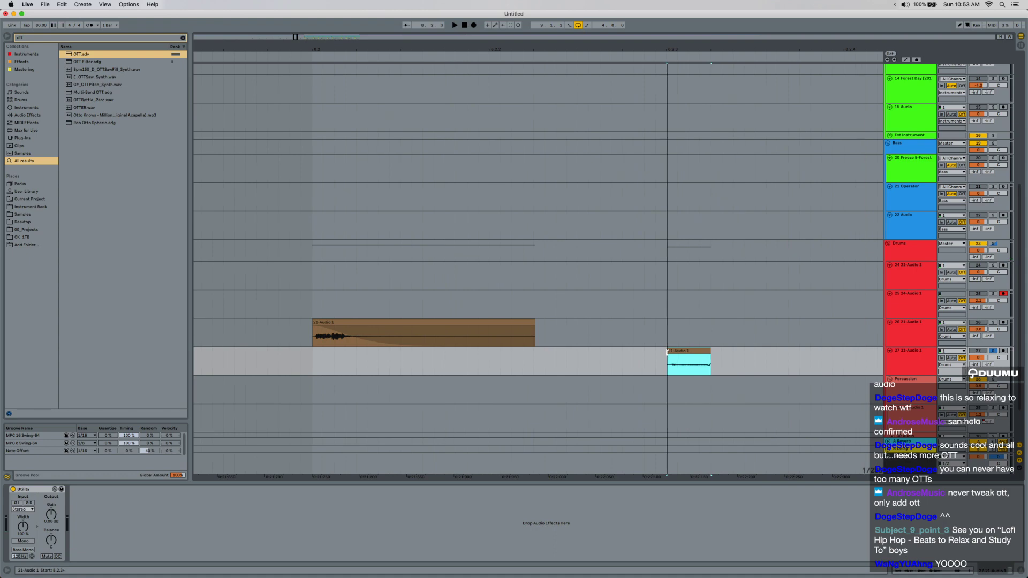
left_click_drag(696, 359, 668, 358)
key("space")
left_click(680, 351)
key("space")
key("space")
key("space")
key("space")
key("space")
key("space")
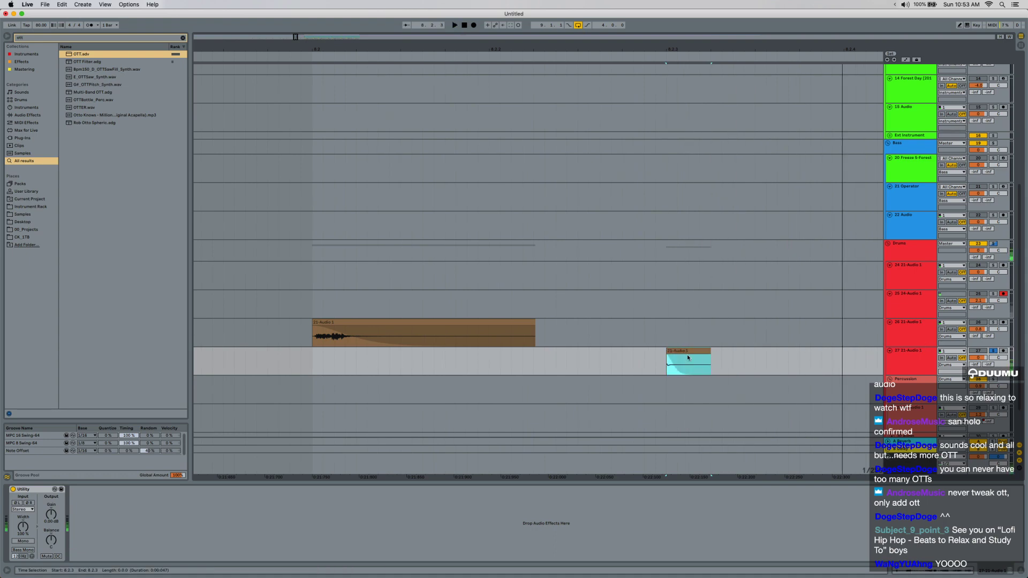
Raise the gain of the slice's clip to about 21 dB while playing it back.
double_click(677, 351)
key("space")
key("space")
left_click_drag(69, 321, 68, 313)
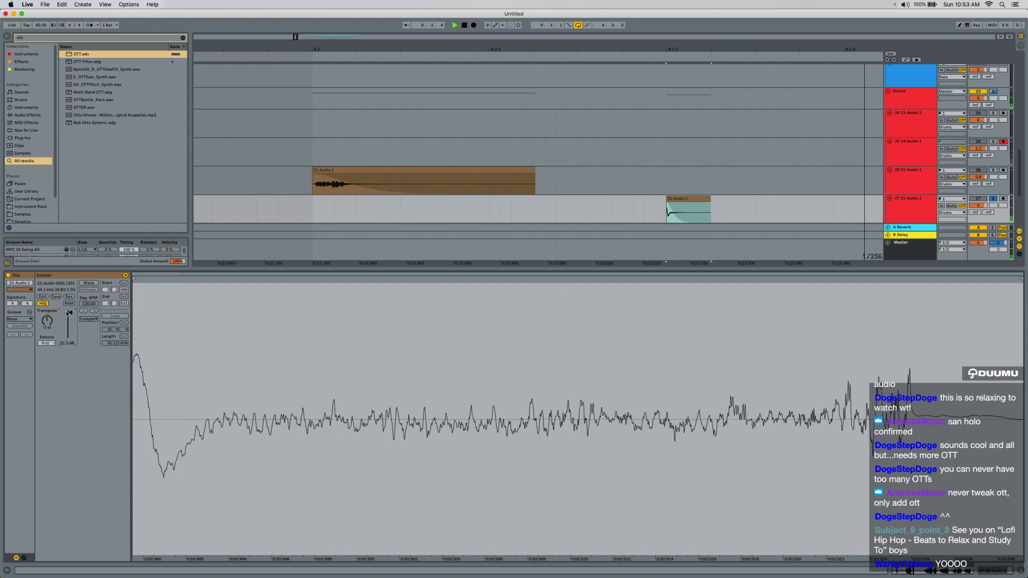
key("space")
Consolidate the short slice at 8.2.3 into its own sample and close the clip view.
scroll(561, 211, "down", 8)
left_click_drag(567, 208, 575, 208)
key("super+j")
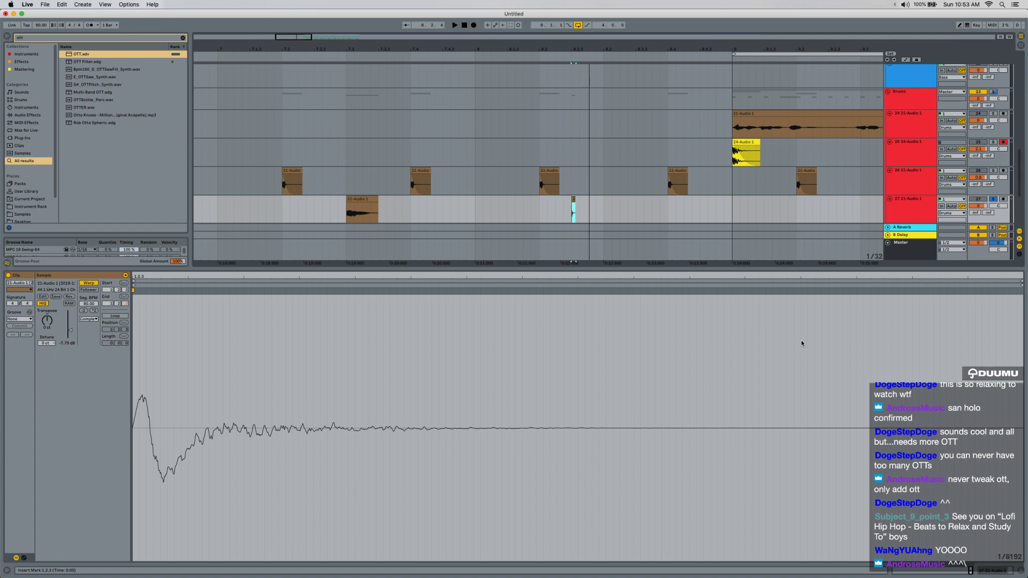
key("super+alt+l")
Cut the slice from 8.2.3, insert a new audio track below track 26 and turn off the solos.
scroll(405, 292, "down", 10)
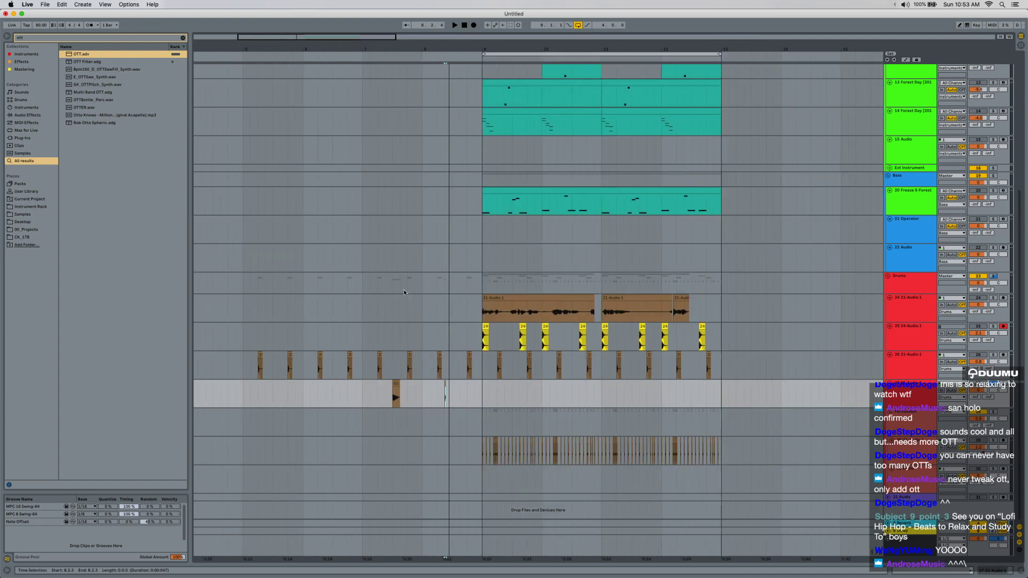
key("Delete")
left_click_drag(387, 395, 428, 395)
left_click(898, 366)
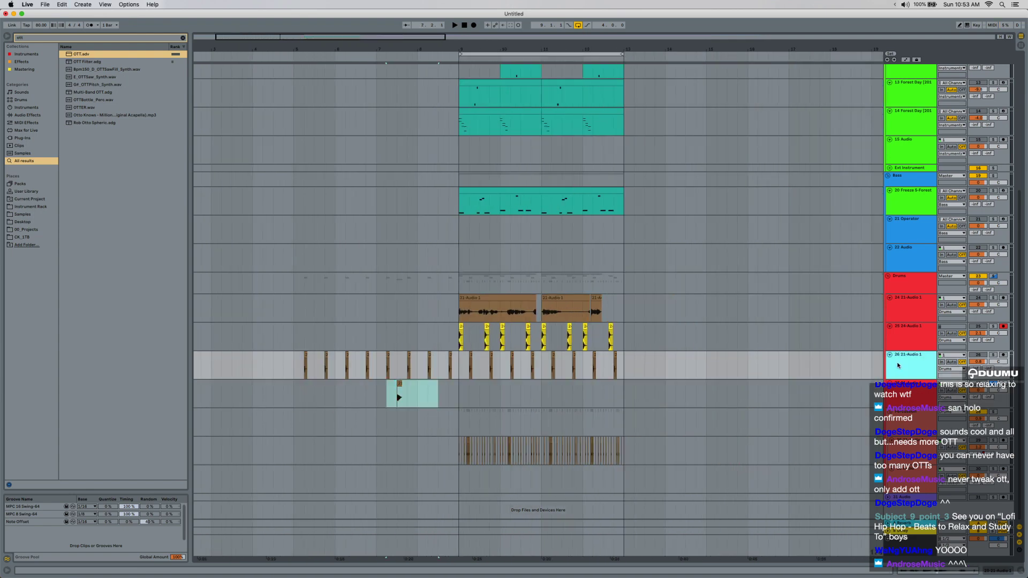
key("super+t")
left_click(994, 412)
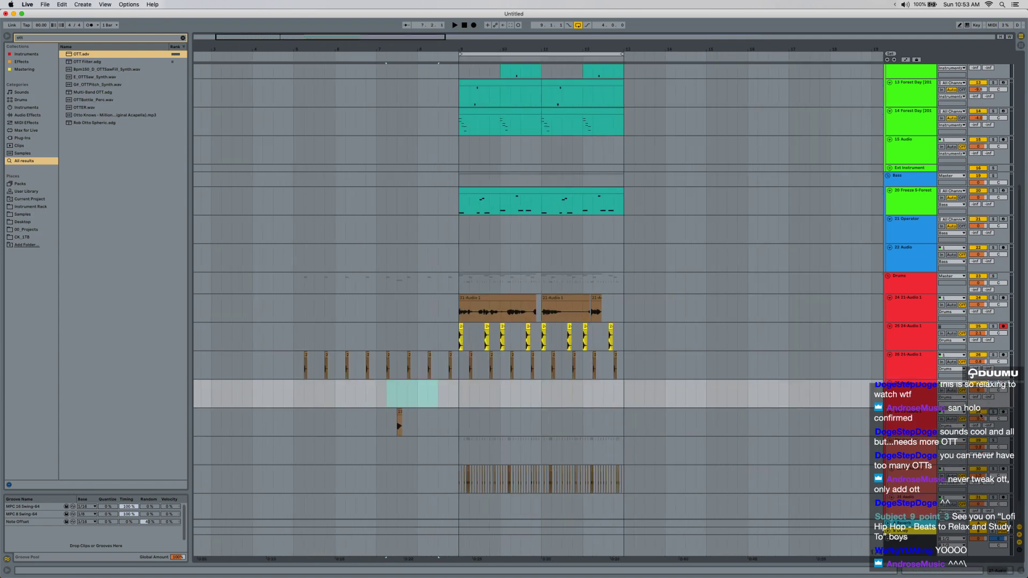
Place two copies of the short slice on the new track 27 at about 5.2.4 and 5.3.2, and audition them.
left_click(294, 392)
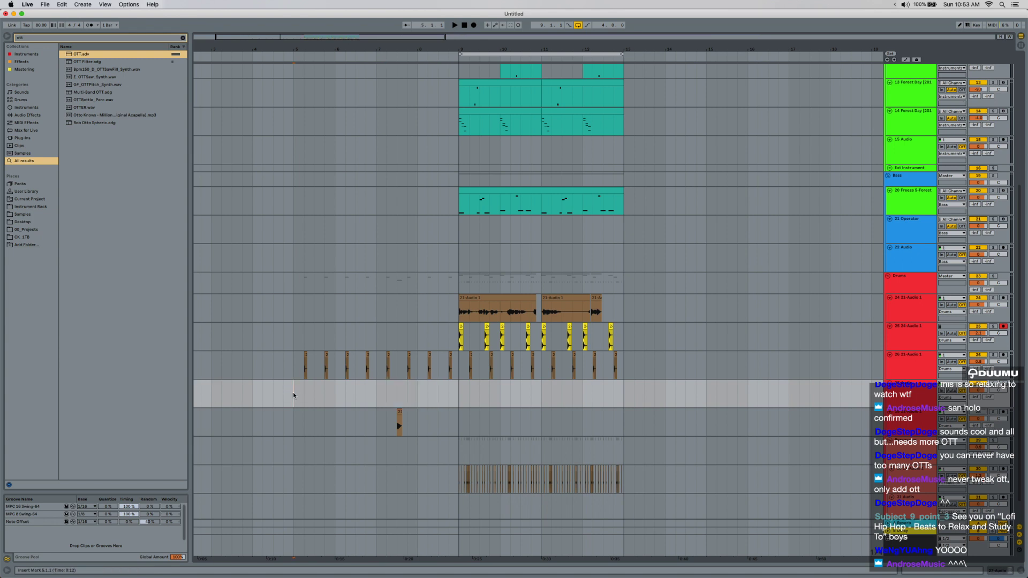
scroll(295, 386, "up", 5)
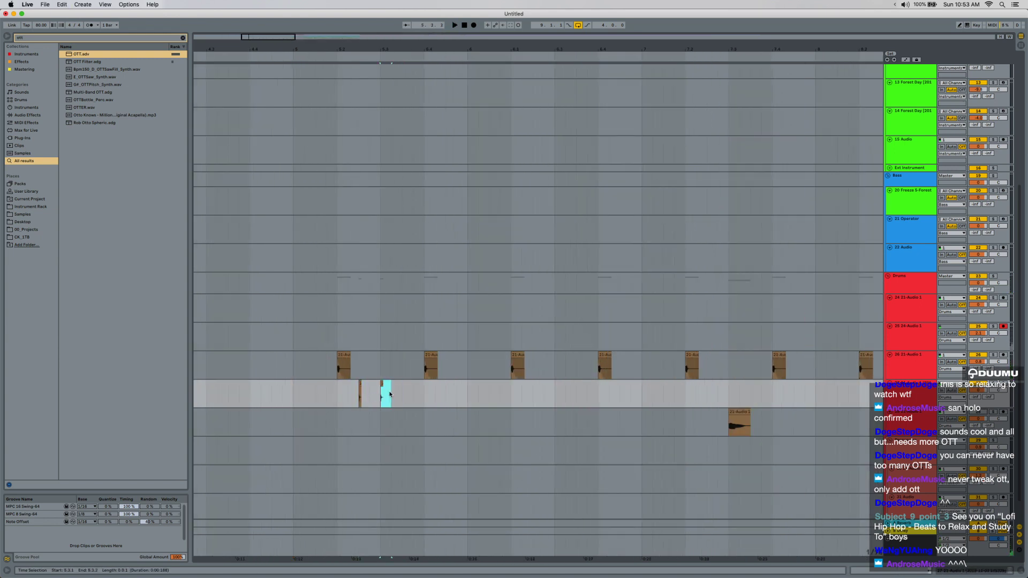
key("Right")
left_click(307, 398)
key("space")
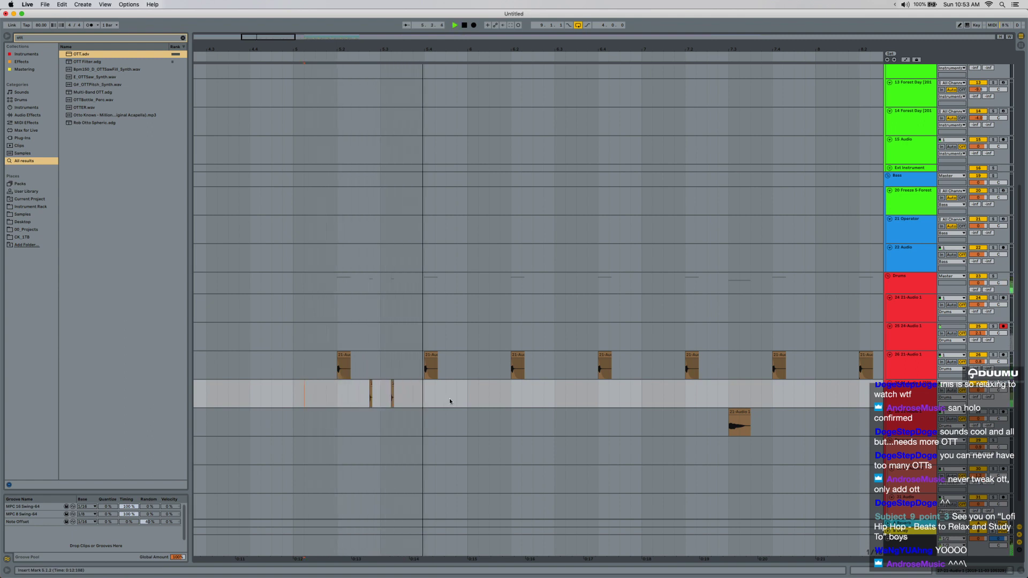
Duplicate bar 5's pair of hits into bar 6 and keep only the first hit there.
left_click_drag(466, 395, 326, 404)
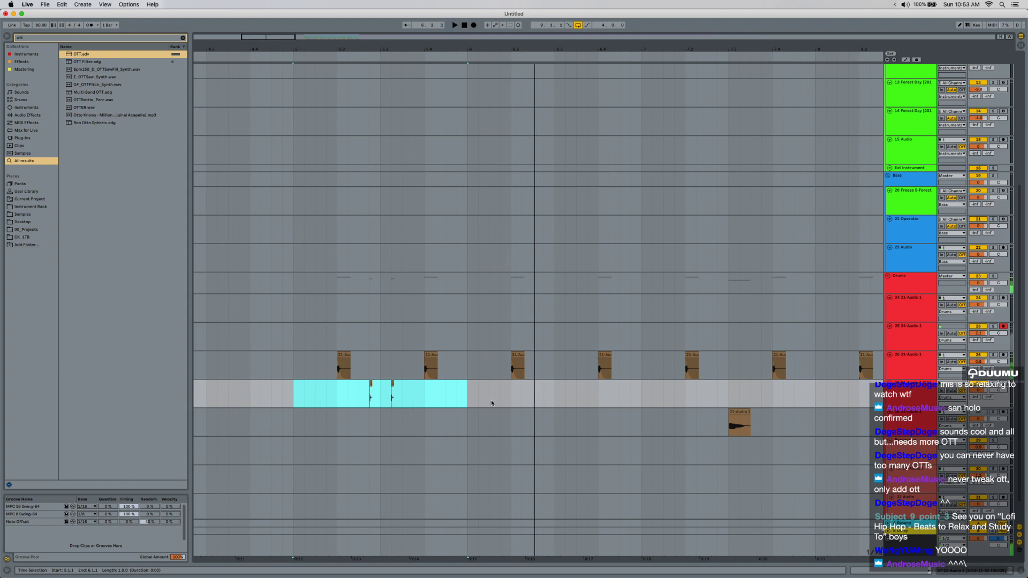
key("ctrl+d")
key("space")
Duplicate track 27's two-bar hit pattern from bars 5–6 three times, filling the track through bar 12.
left_click_drag(556, 395, 309, 397)
key("minus")
key("minus")
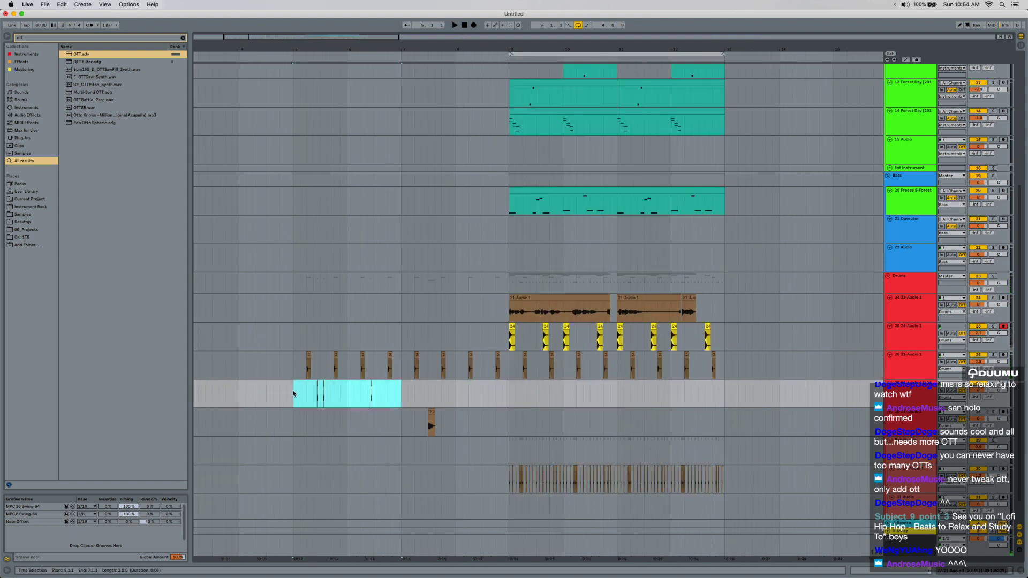
key("ctrl+d")
key("ctrl+d")
key("ctrl+d")
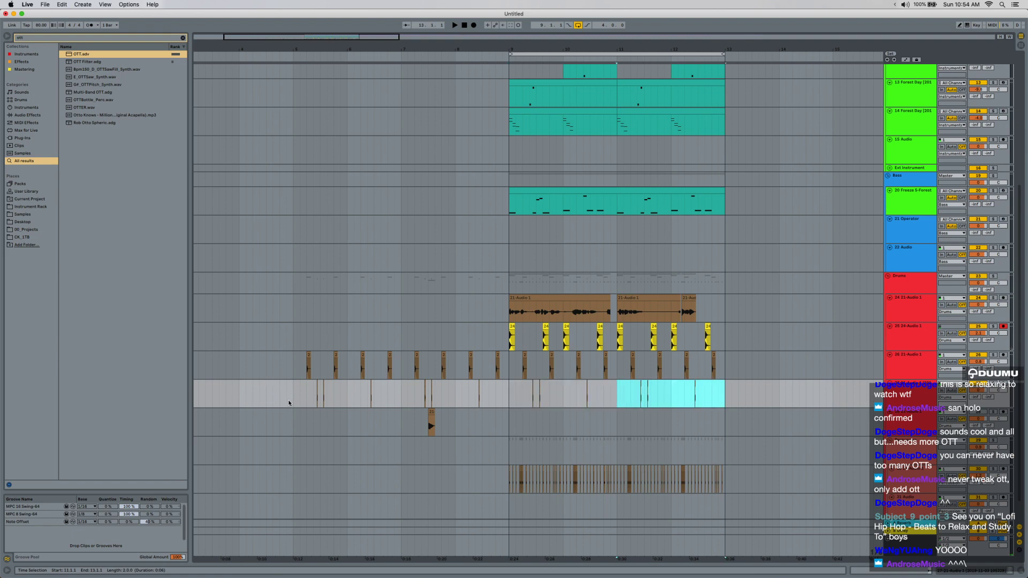
Delete track 27's hits in bars 5–6 and play the arrangement from bar 4 to check the entry.
left_click_drag(288, 399, 386, 396)
left_click(255, 365)
key("space")
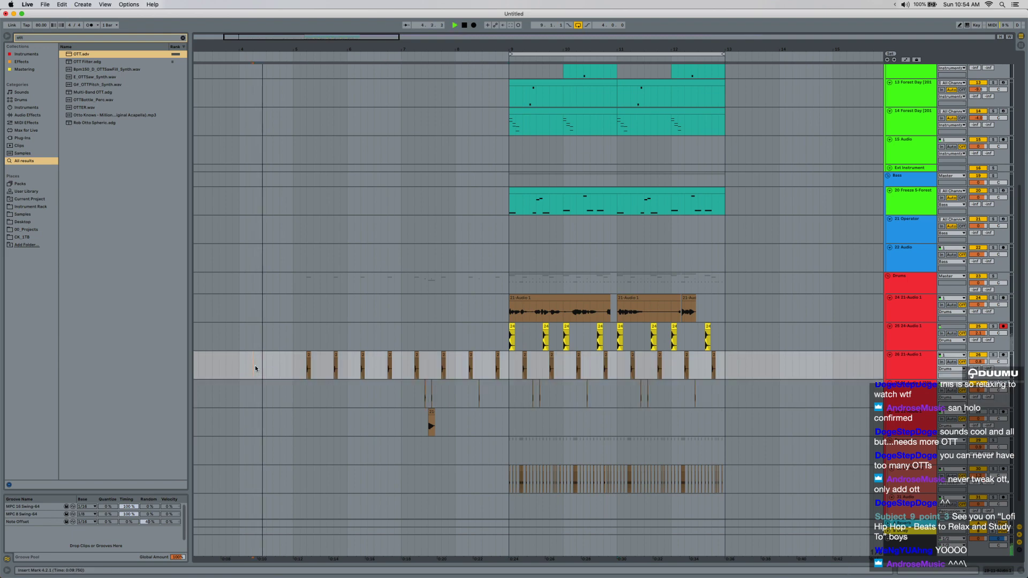
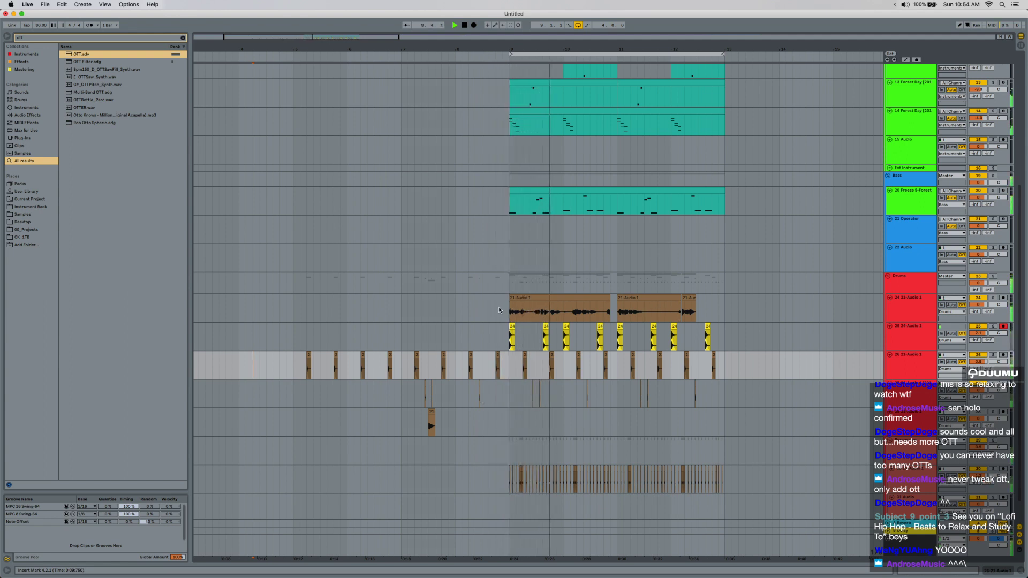
key("space")
Turn track 24's split recording into one continuous clip that starts at bar 9 and extends to 13.2.
left_click_drag(502, 309, 717, 312)
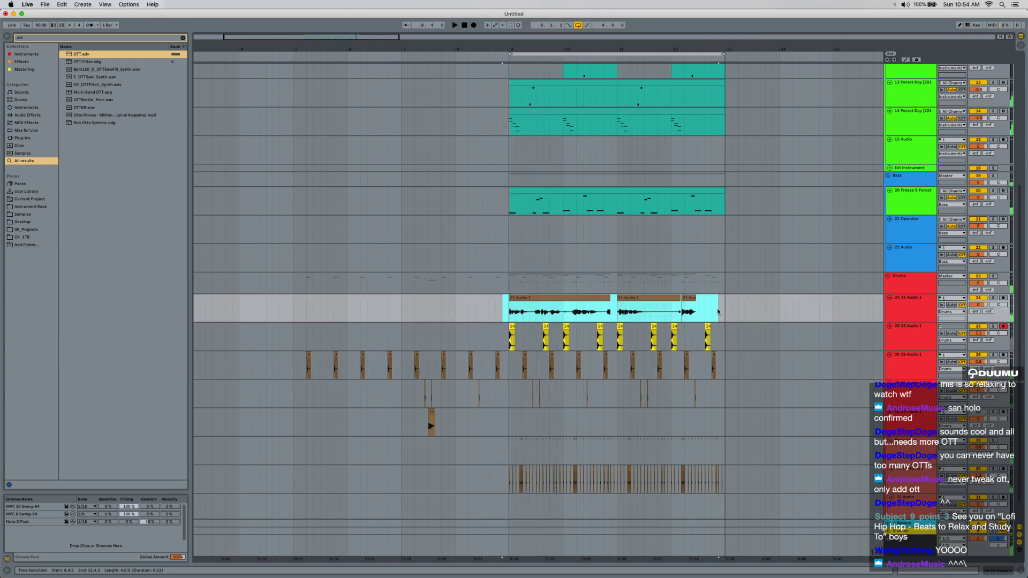
left_click(531, 294)
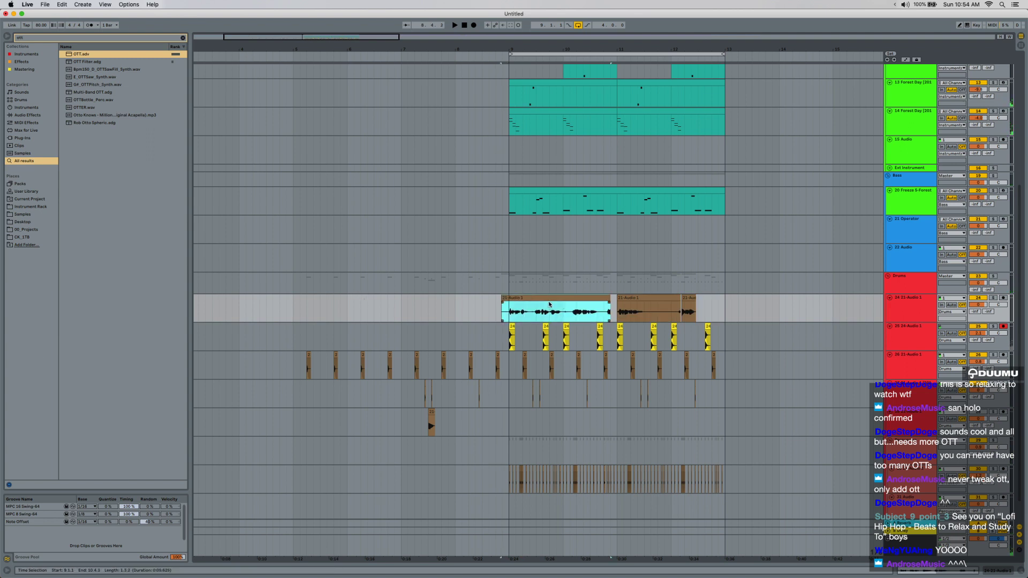
left_click_drag(550, 299, 564, 304)
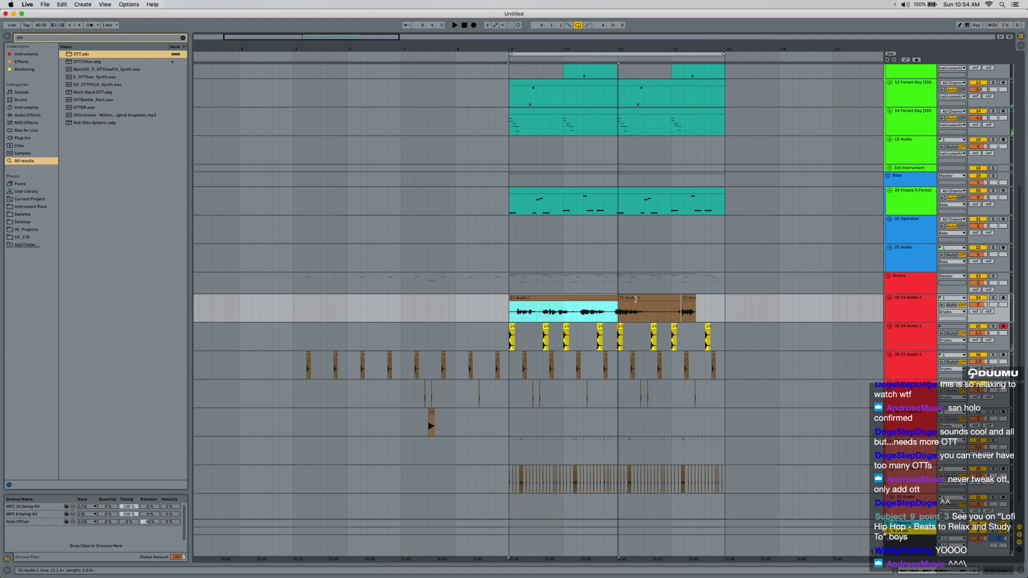
left_click_drag(635, 300, 798, 299)
key("0")
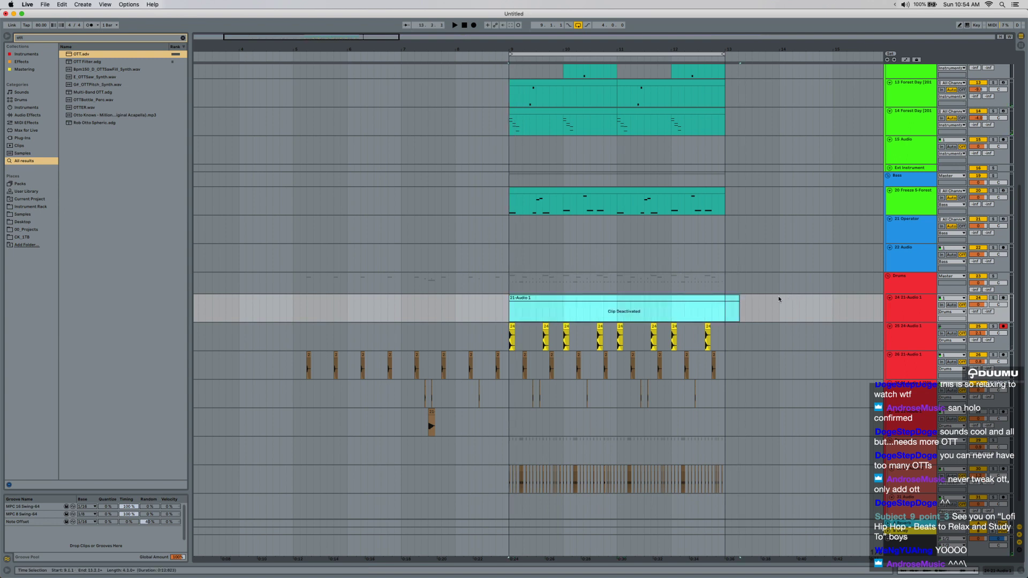
Add an audio track below track 24 and place a copy of the full recording on it, starting at 2.4.
key("super+t")
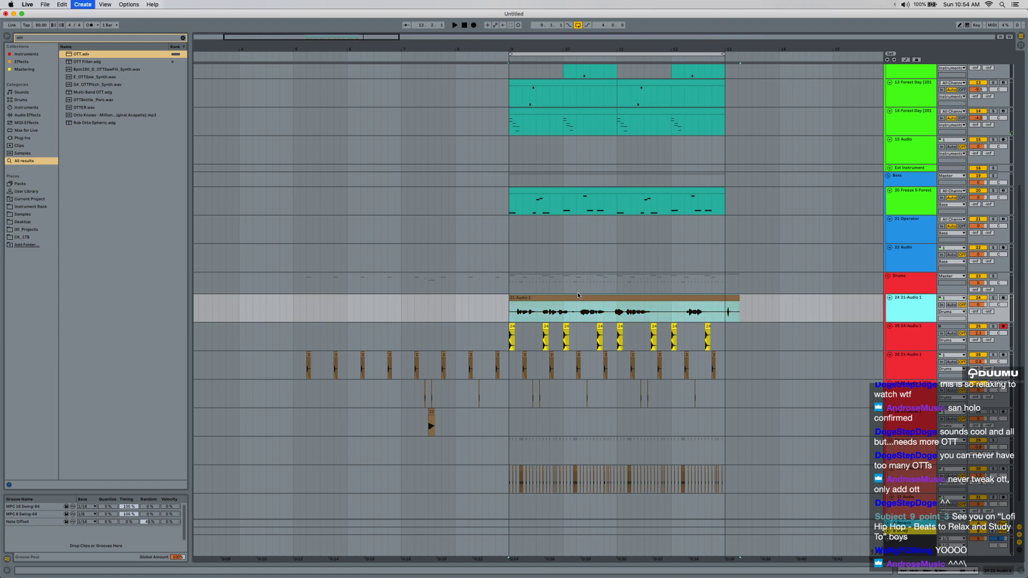
scroll(547, 312, "down", 2)
left_click_drag(547, 311, 251, 327)
scroll(257, 326, "left", 3)
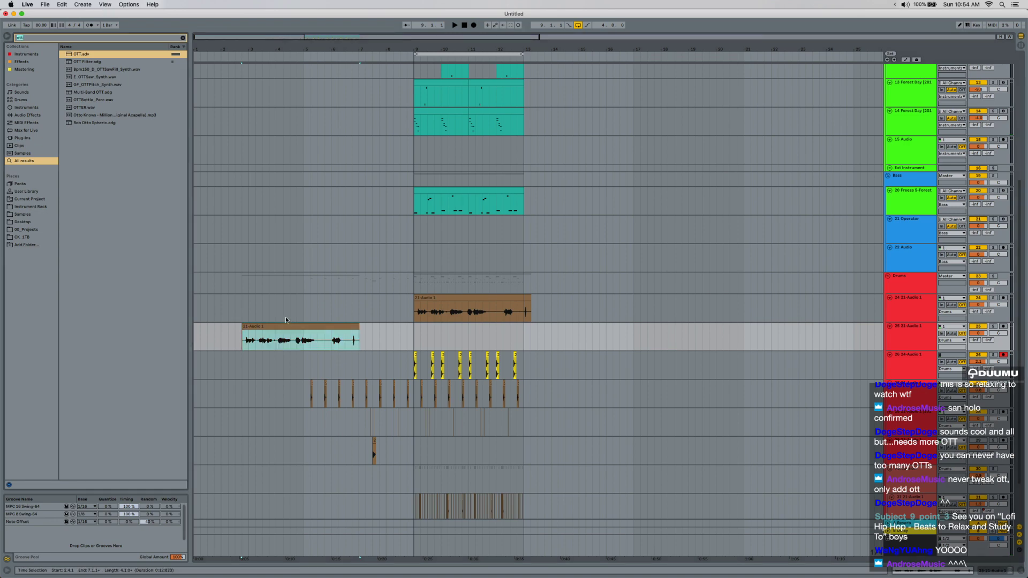
Add EQ Eight to track 25 and roll off the lows with band 1 and the highs with band 4 while auditioning.
type("eq")
key("Return")
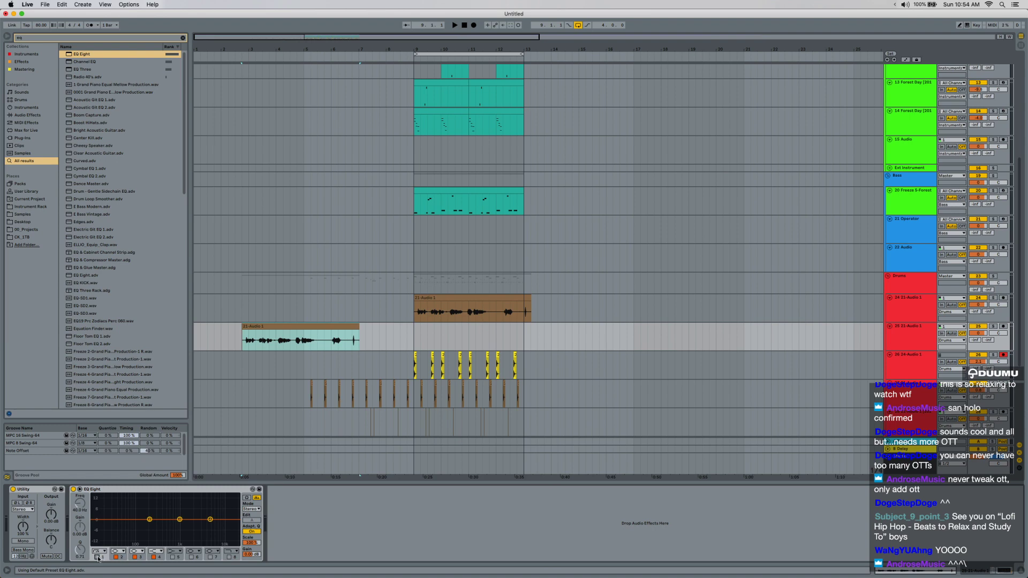
key("space")
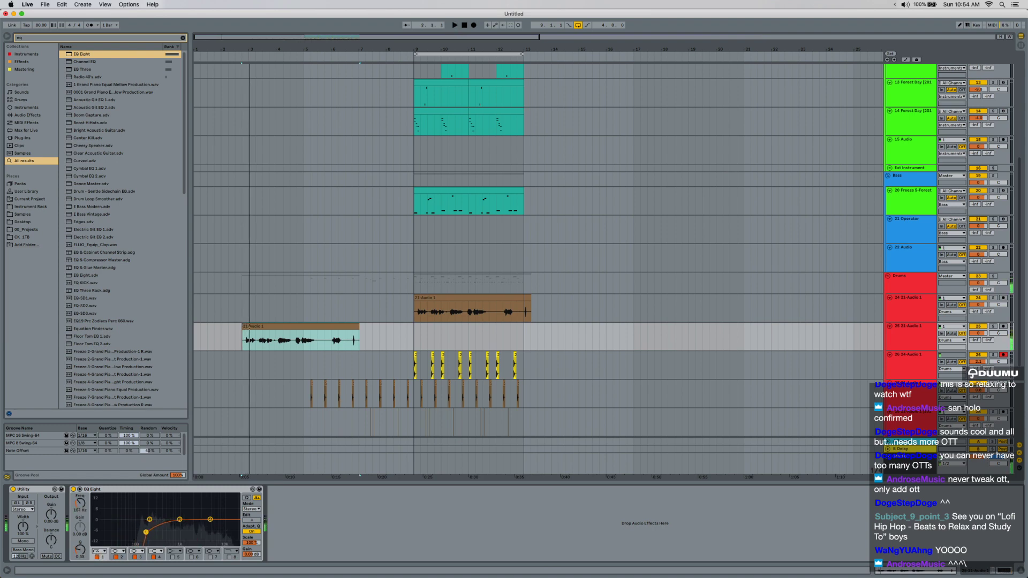
left_click(157, 551)
left_click(156, 547)
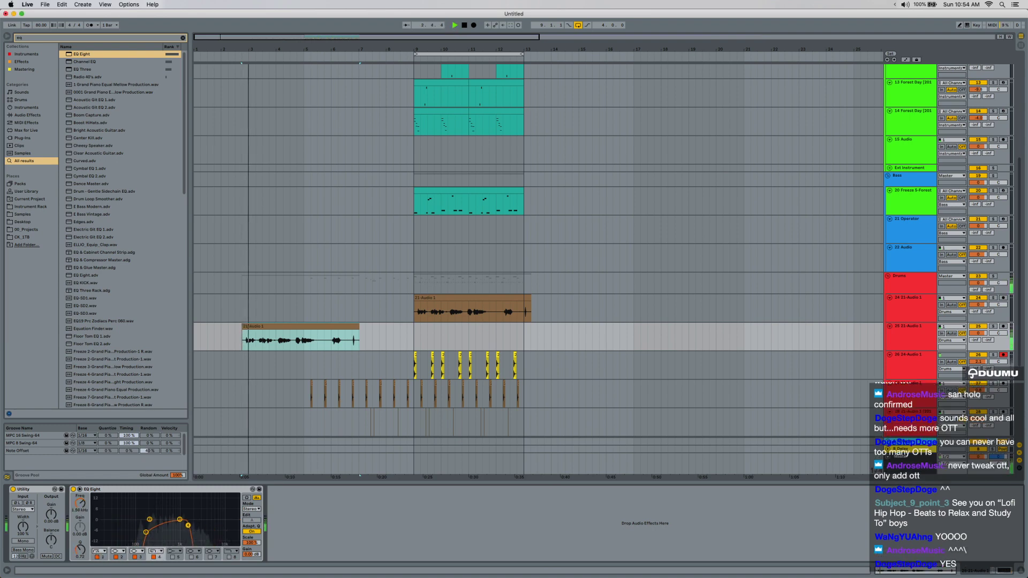
key("space")
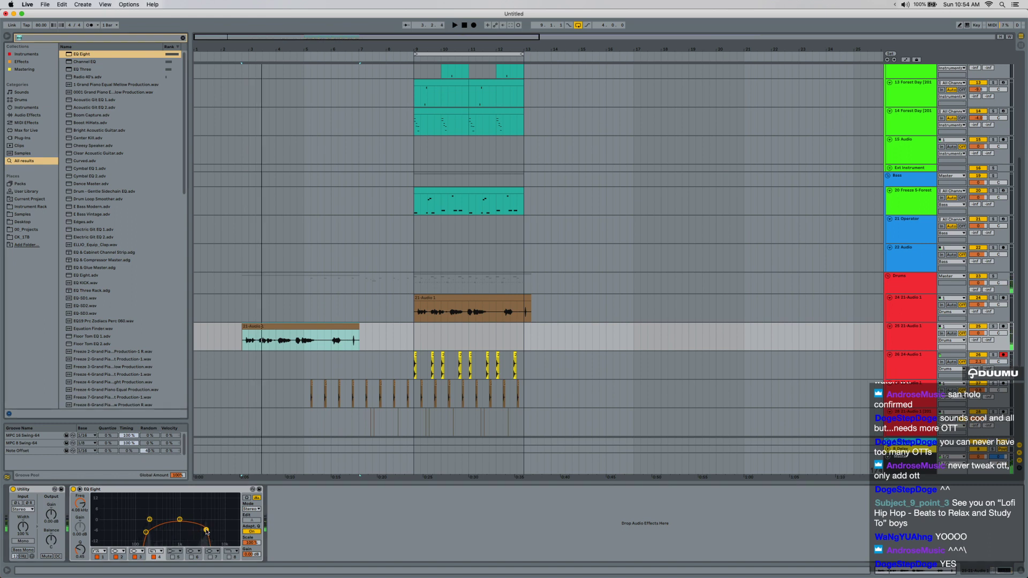
Add AIRReverb after EQ Eight on track 25 and adjust its room ambience while the recording plays.
type("dist")
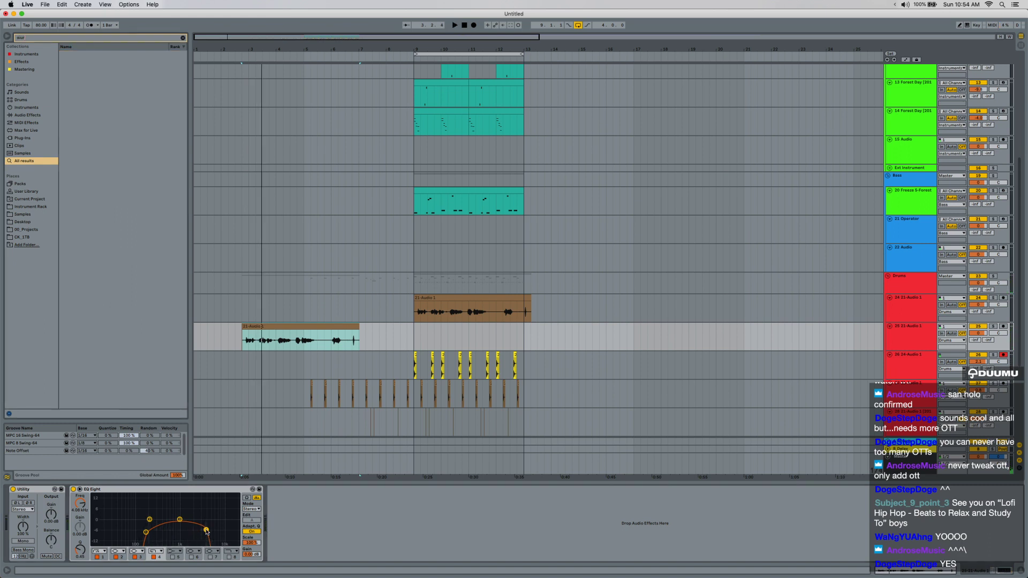
type("ev")
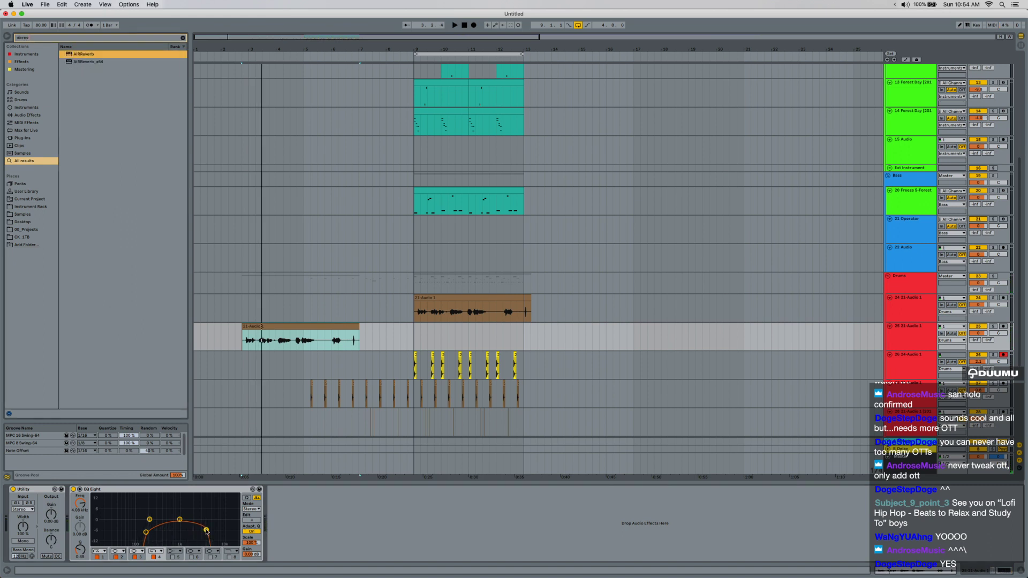
key("Return")
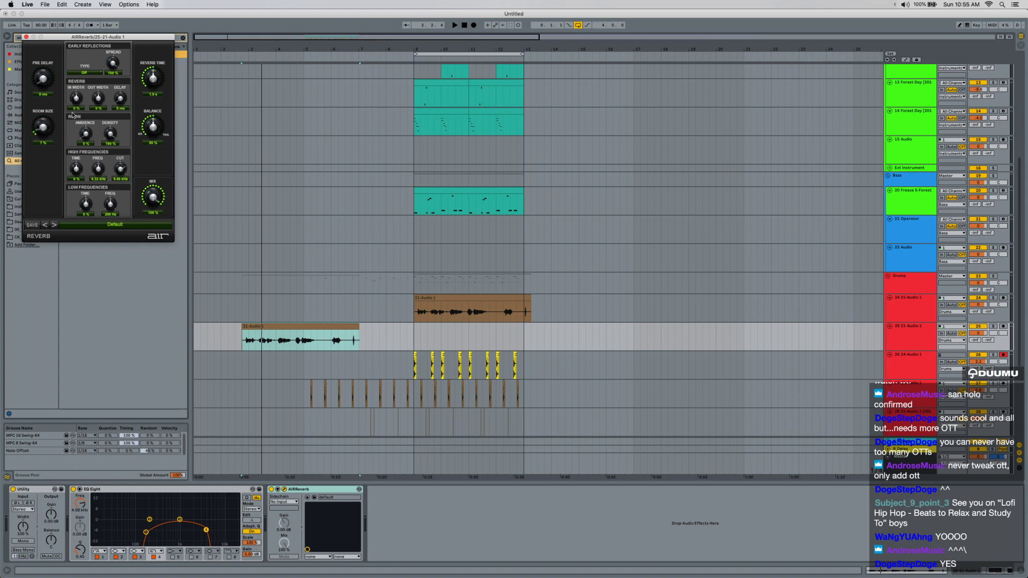
key("space")
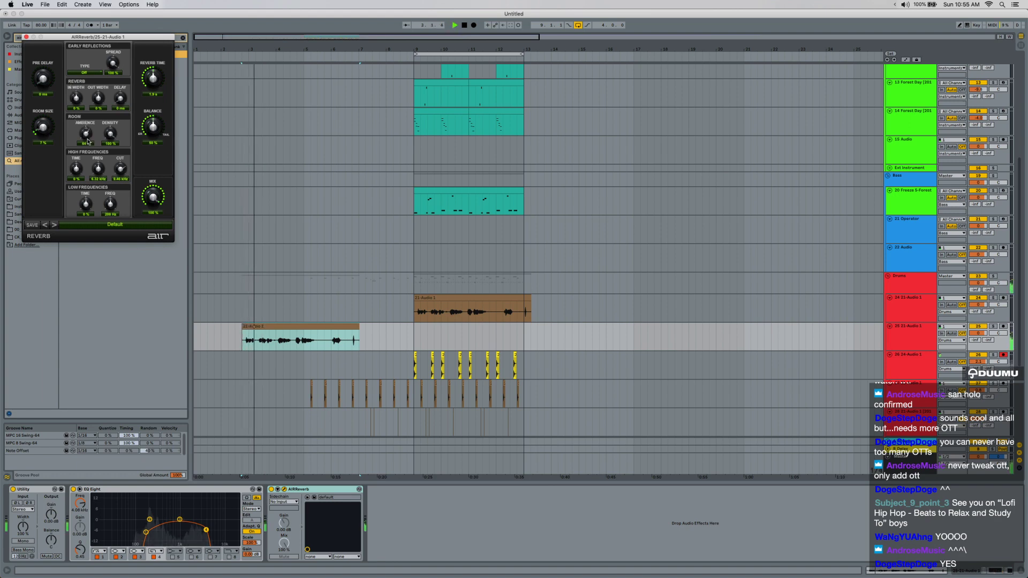
left_click_drag(84, 133, 44, 127)
left_click(27, 37)
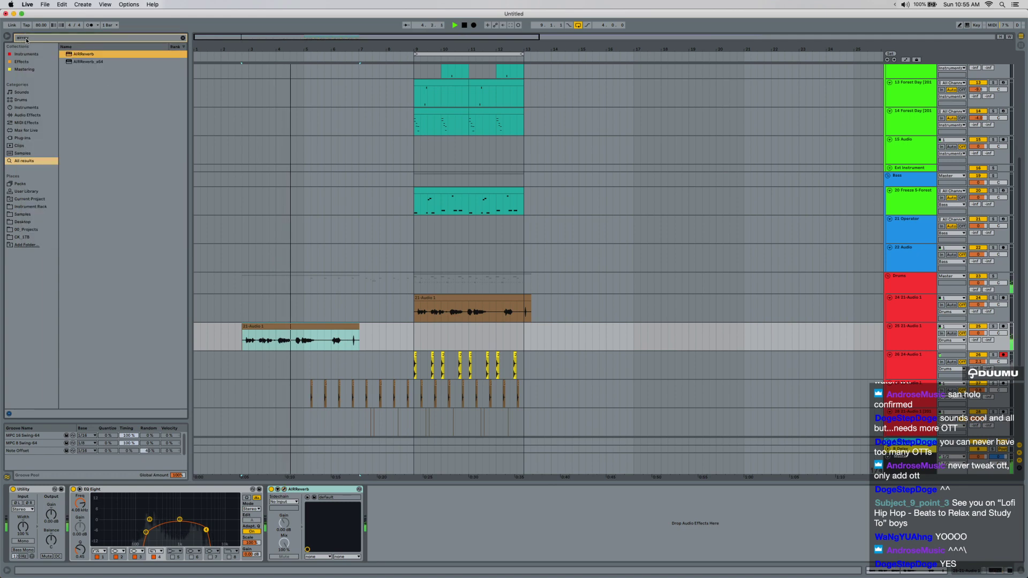
Delete the tail of track 25's recording and move the clip to start at about bar 5 and end at bar 9.
key("plus")
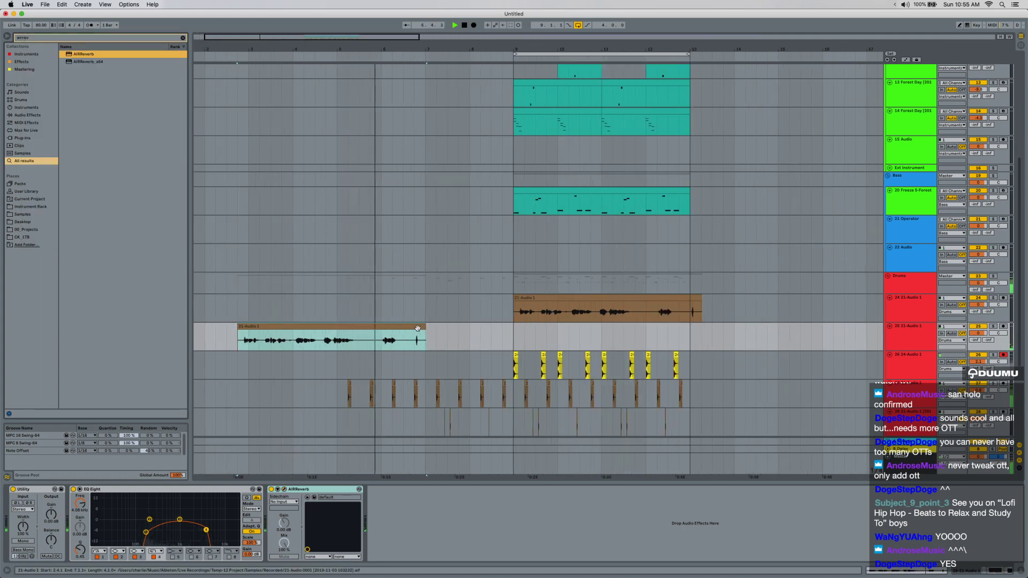
left_click_drag(425, 341, 464, 344)
key("Delete")
key("space")
left_click_drag(371, 316, 449, 338)
left_click_drag(347, 325, 456, 334)
Play the arrangement from 4.3.1 and deactivate track 24's recording that starts at bar 9.
left_click(556, 343)
left_click(330, 348)
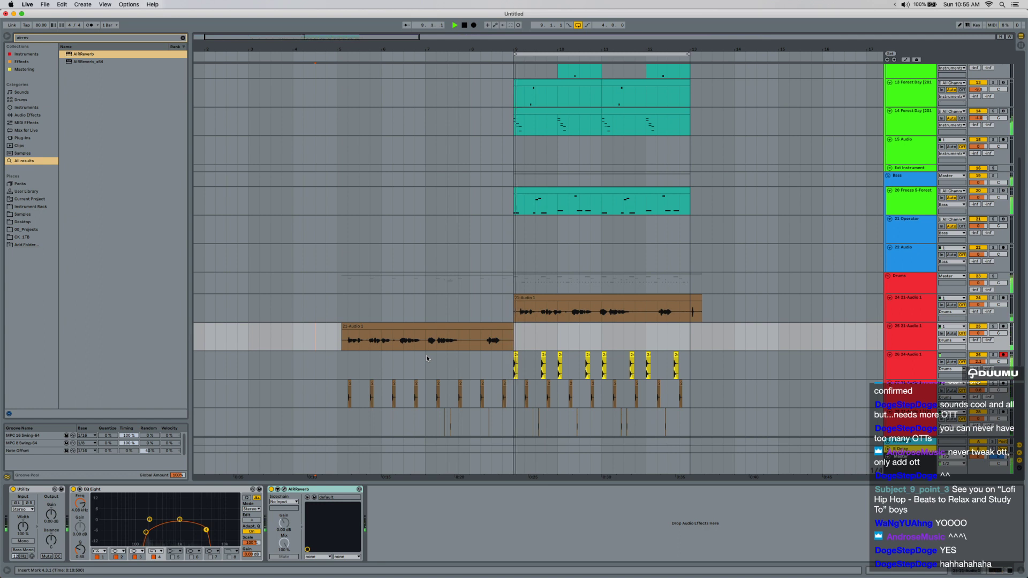
left_click_drag(459, 305, 818, 301)
key("0")
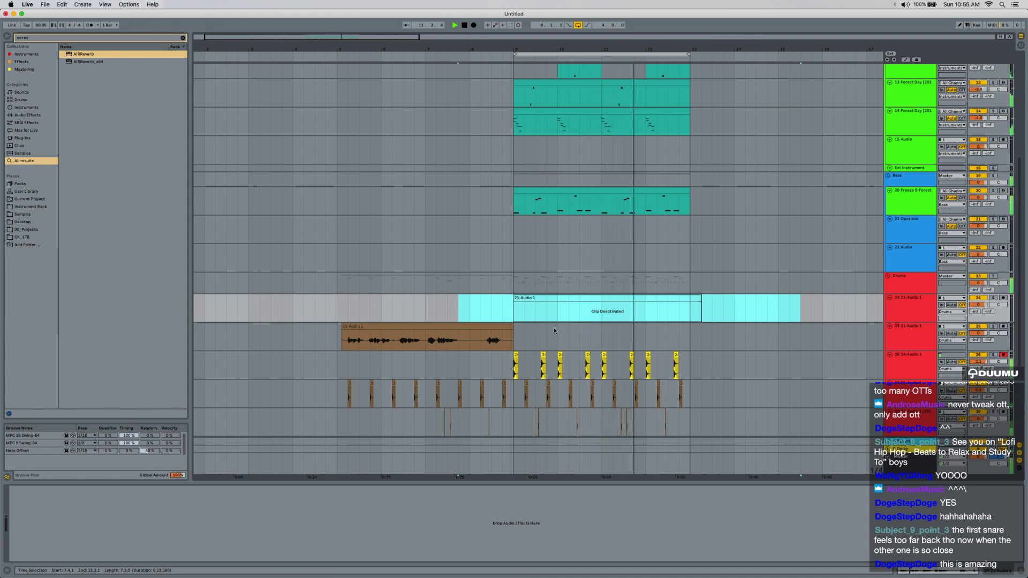
Solo track 28 and audition its short hits in bar 7.
left_click(993, 411)
key("space")
scroll(439, 423, "up", 5)
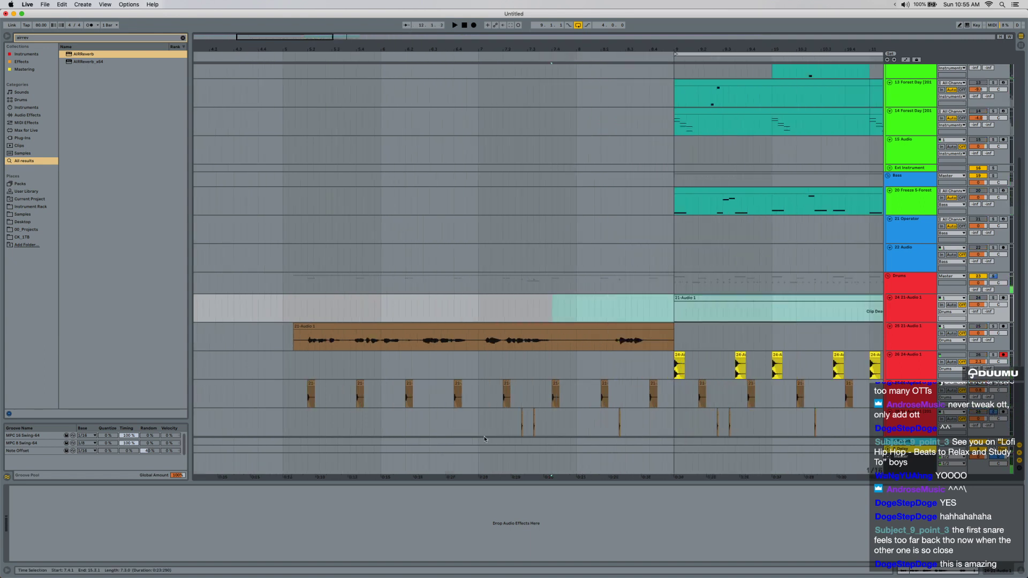
left_click_drag(502, 426, 516, 430)
key("space")
key("space")
Add Auto Filter to track 28 as a high-pass and adjust its cutoff frequency while auditioning.
left_click(521, 425)
key("super+f")
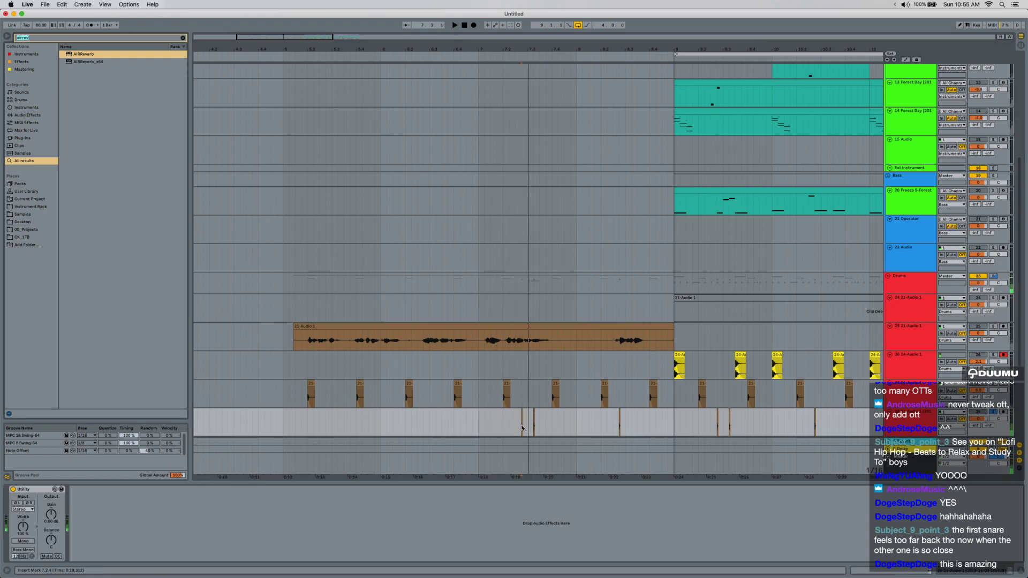
type("er")
key("BackSpace")
type("eq")
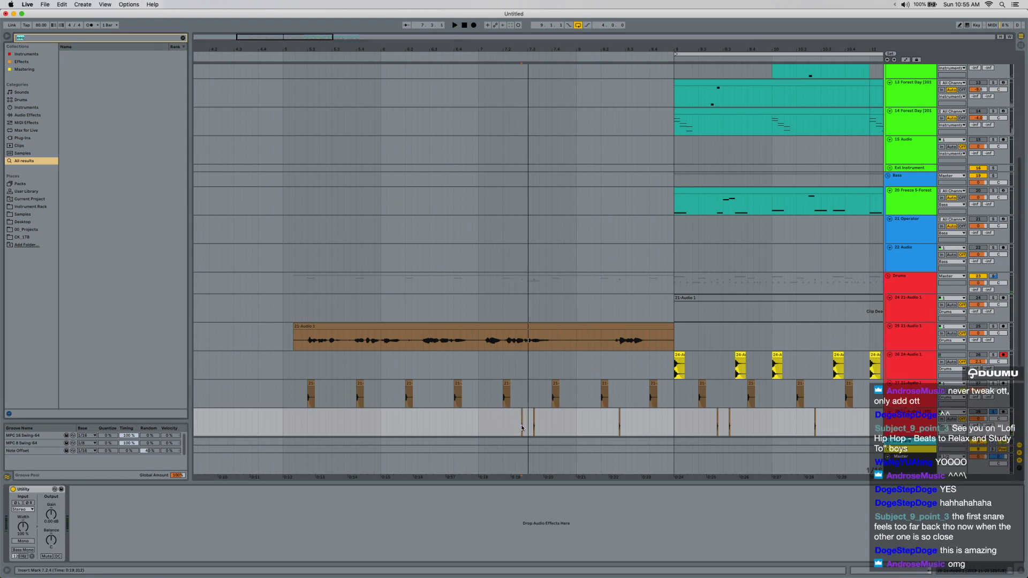
type("auto")
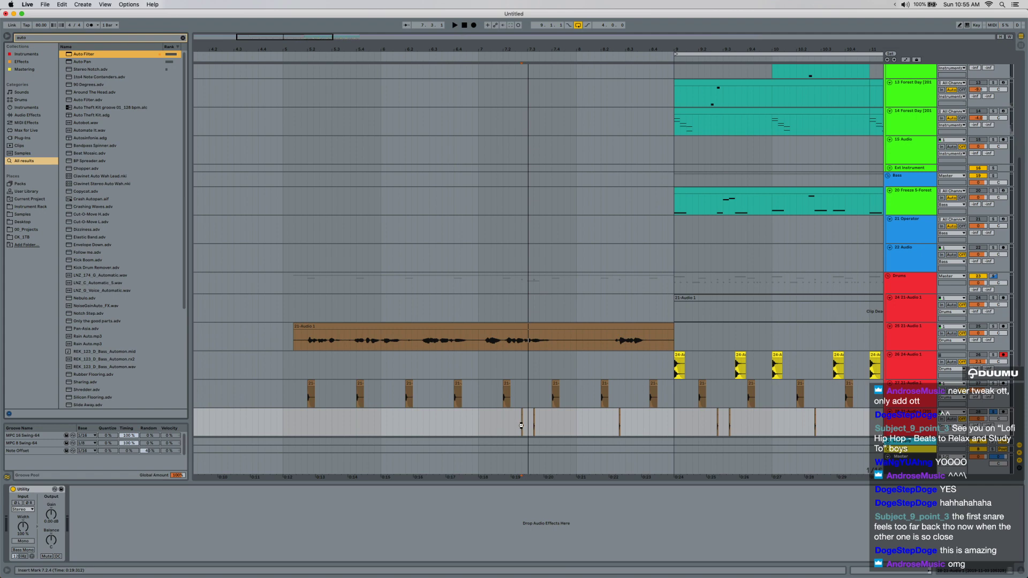
key("Return")
left_click_drag(185, 508, 185, 505)
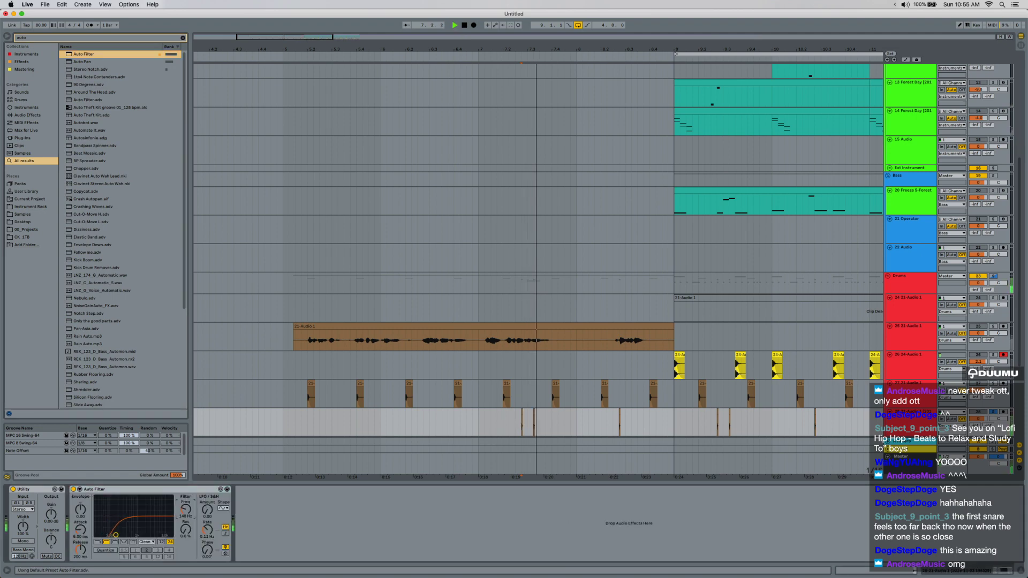
left_click_drag(978, 419, 978, 417)
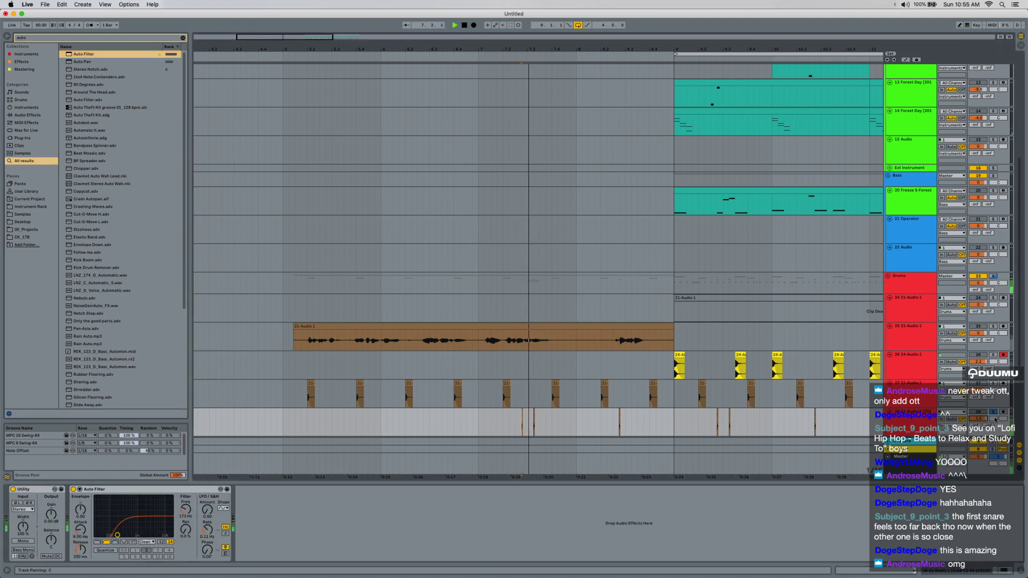
Play the transition into bar 9 and delete the end of track 25's recording from 8.4.1 onward.
left_click(340, 440)
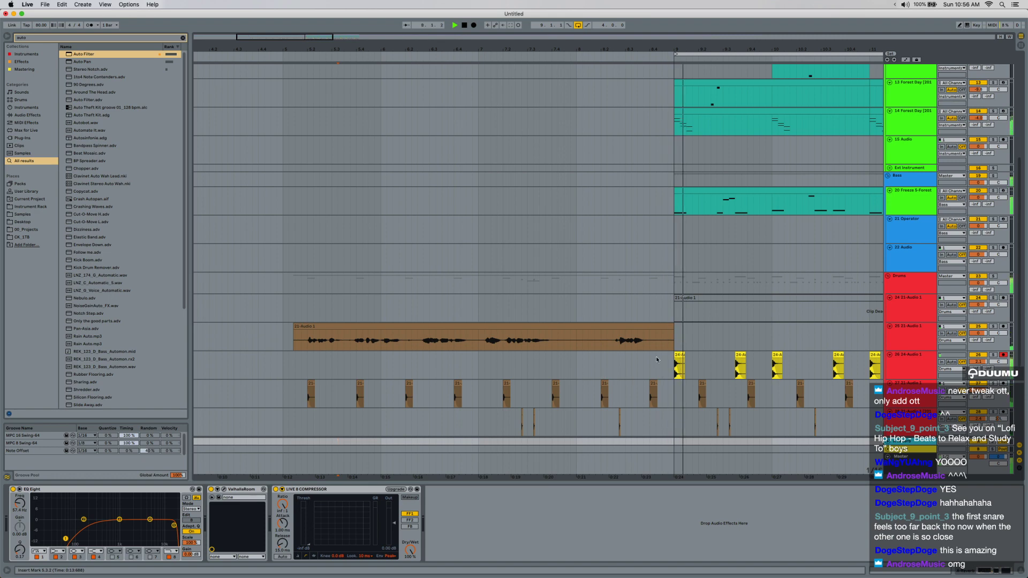
left_click_drag(650, 337, 689, 343)
key("Delete")
scroll(613, 344, "right", 5)
scroll(574, 338, "down", 3)
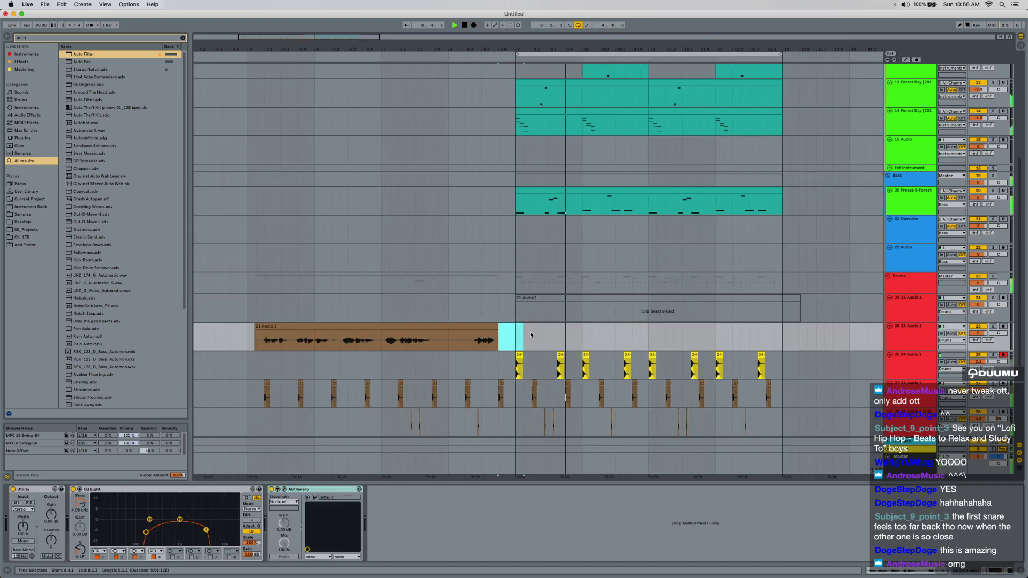
scroll(514, 332, "right", 2)
key("space")
Solo track 29, audition its single hit at 7.3, and shorten the end of the clip.
left_click(477, 340)
scroll(449, 333, "down", 3)
scroll(449, 333, "up", 3)
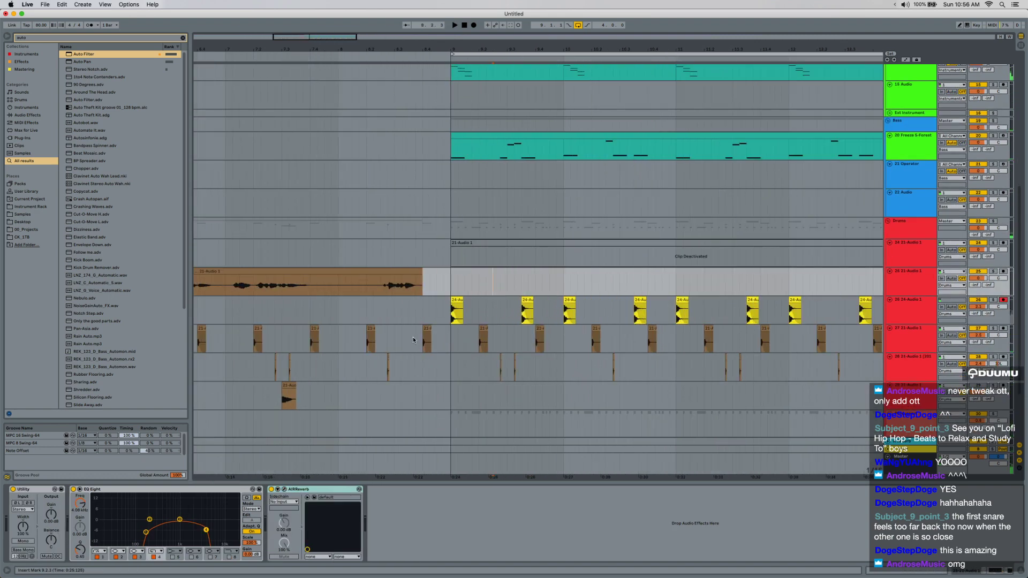
scroll(412, 336, "down", 1)
scroll(381, 359, "down", 3)
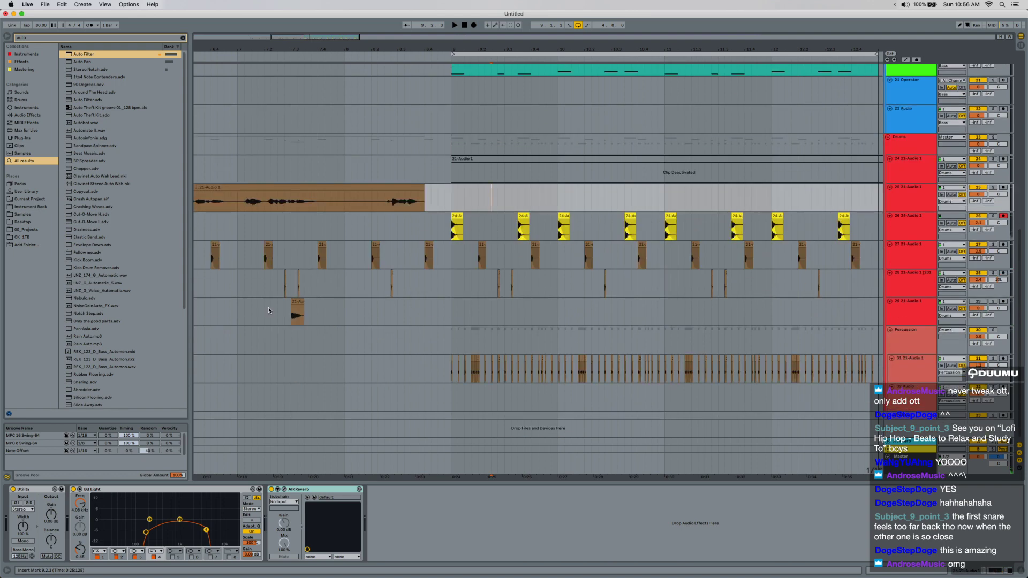
left_click(294, 307)
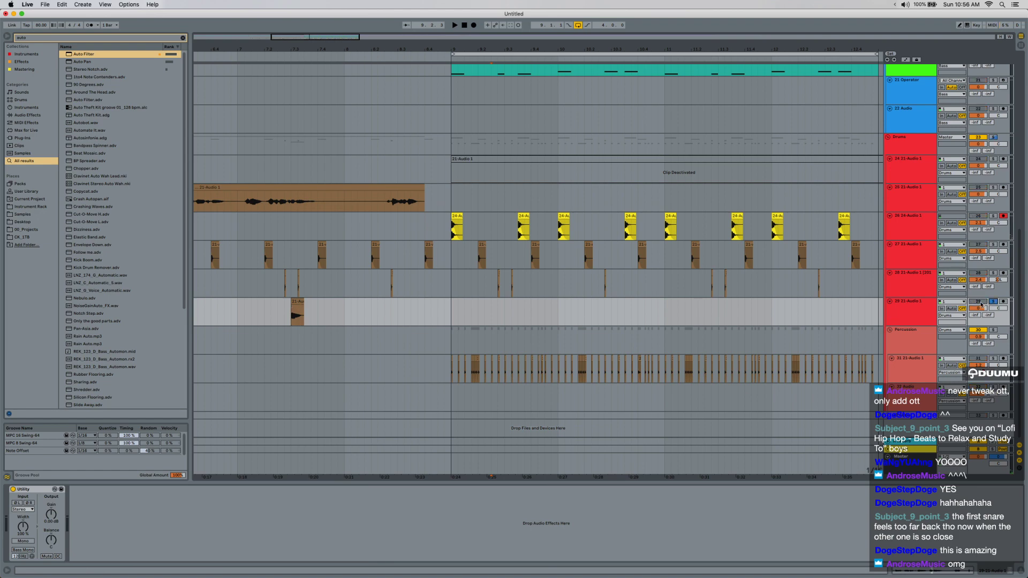
left_click(300, 304)
key("plus")
key("plus")
key("space")
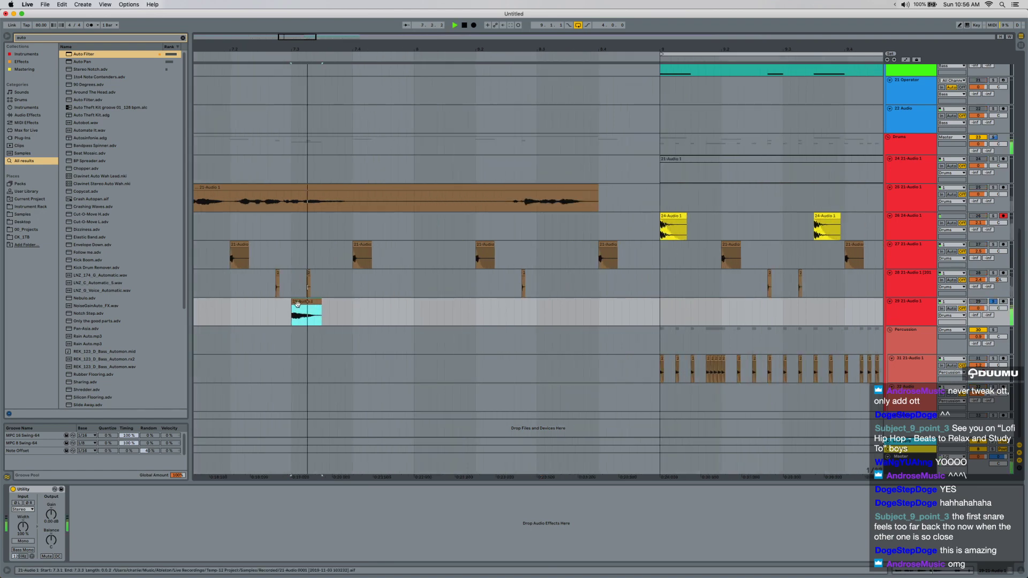
key("space")
key("space")
left_click_drag(307, 302, 311, 303)
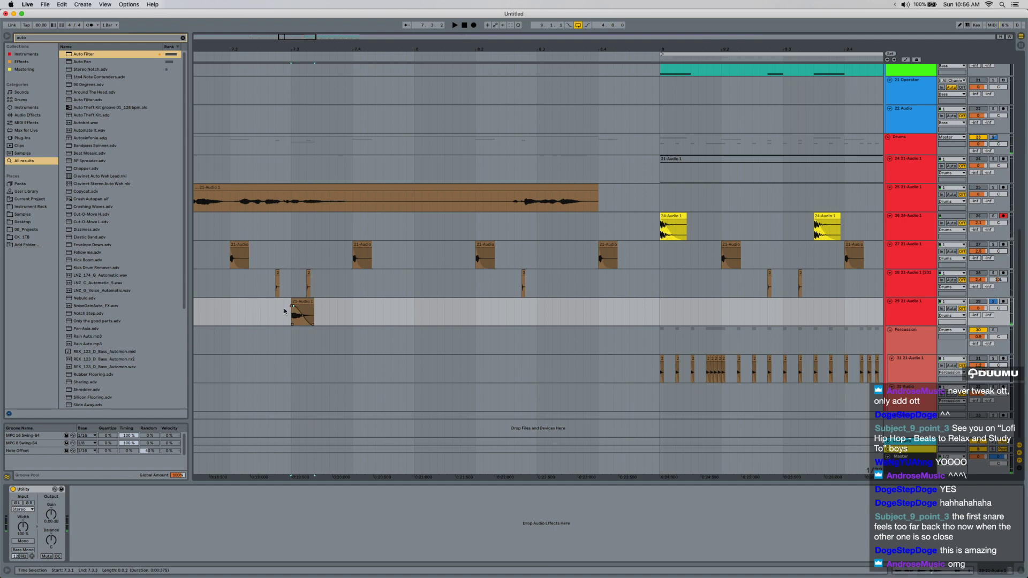
Transpose track 29's hit up and consolidate it into a new clip.
double_click(302, 314)
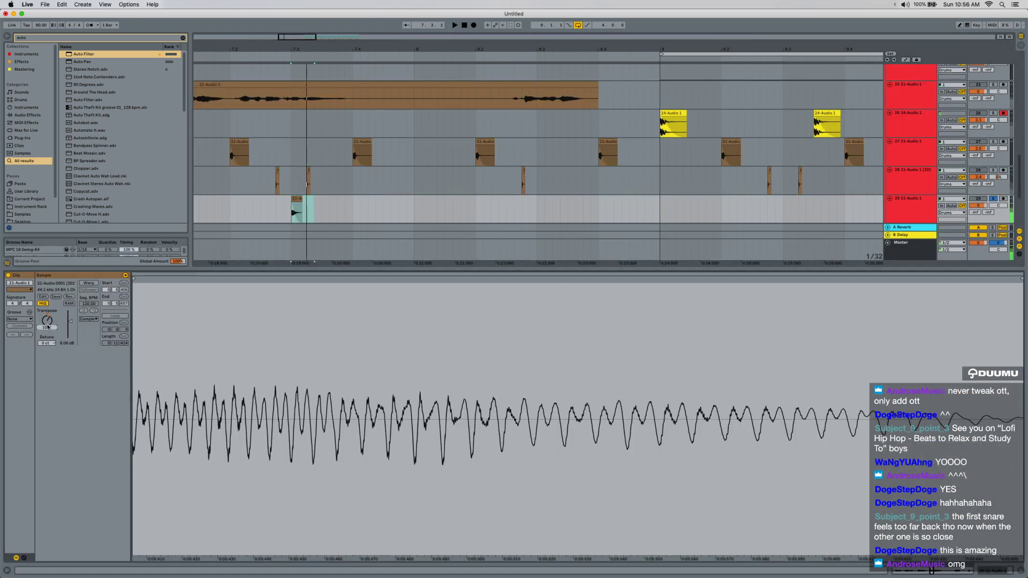
left_click(306, 205)
key("super+j")
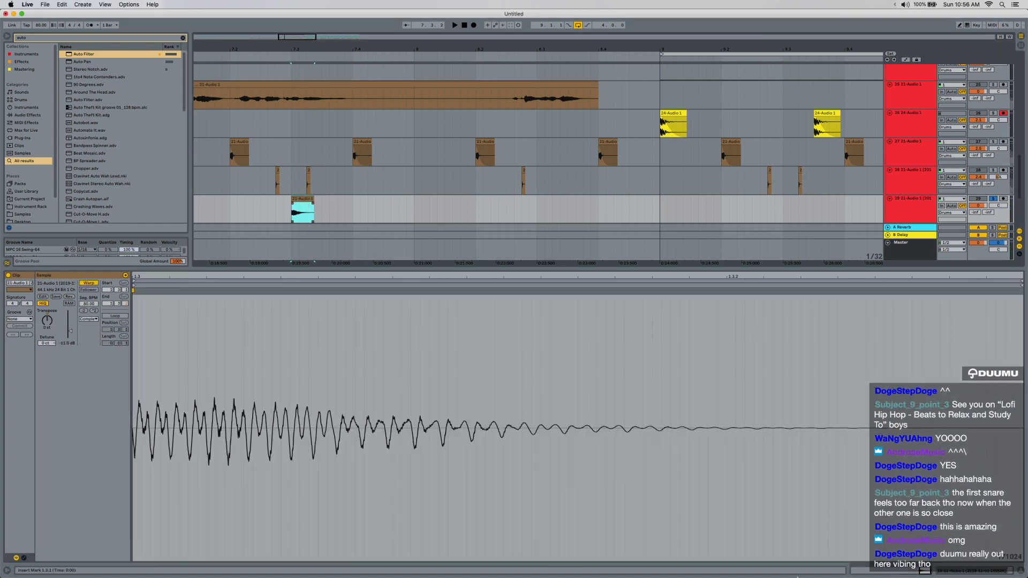
left_click(962, 574)
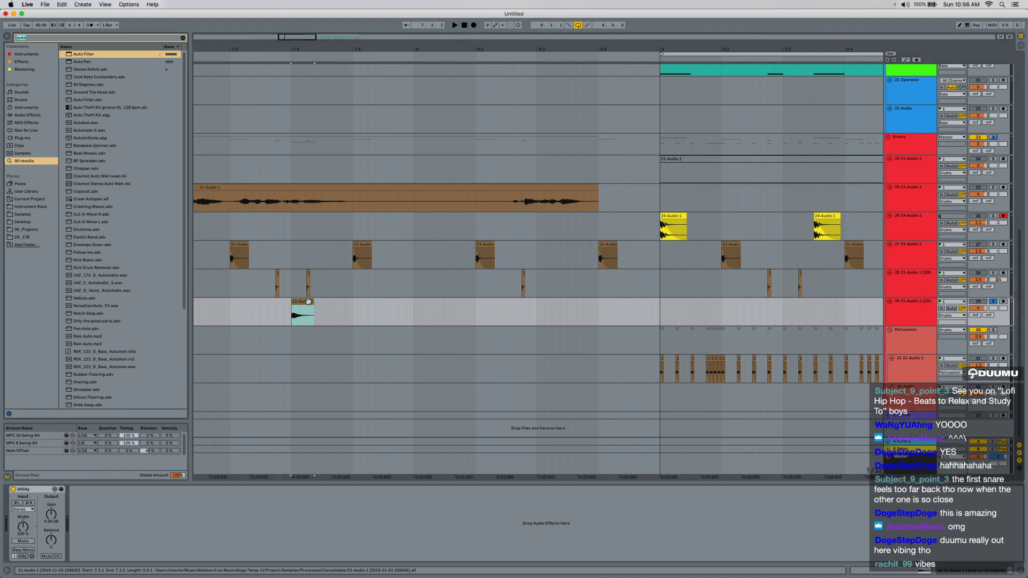
Add a MIDI track below track 29 and load Sampler on it.
left_click(898, 322)
key("super+shift+t")
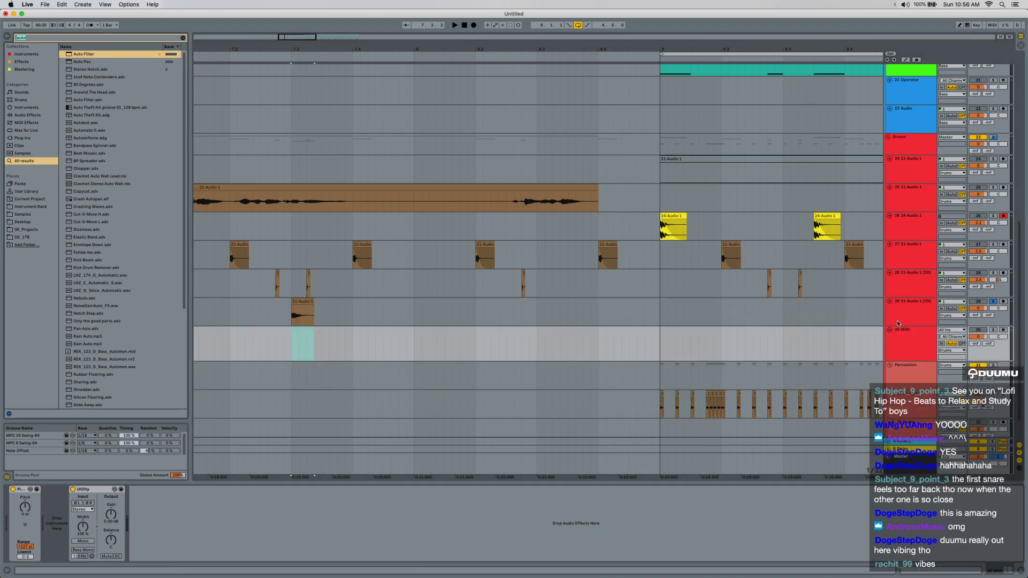
key("super+f")
type("sa")
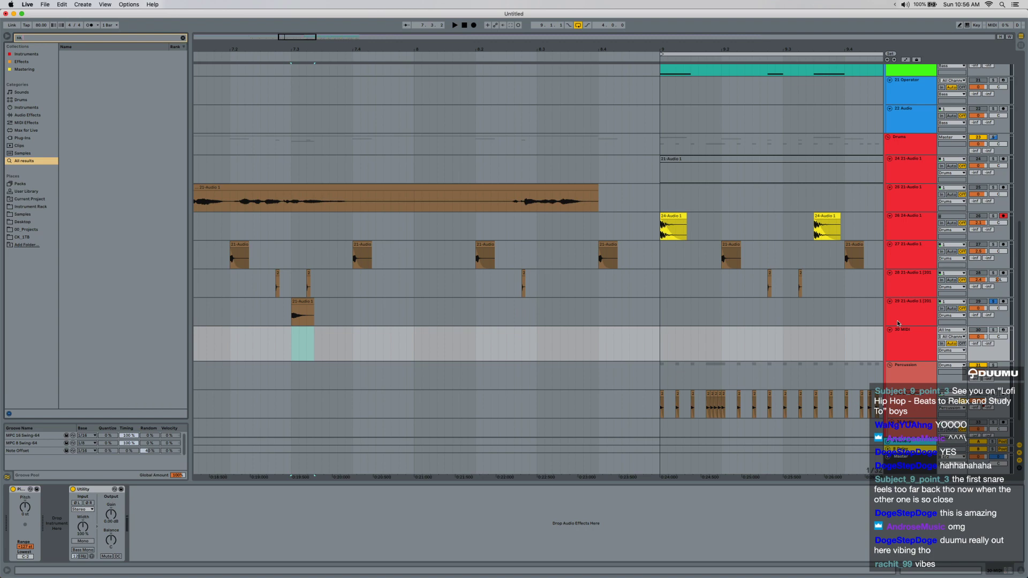
type("mpler")
key("Down")
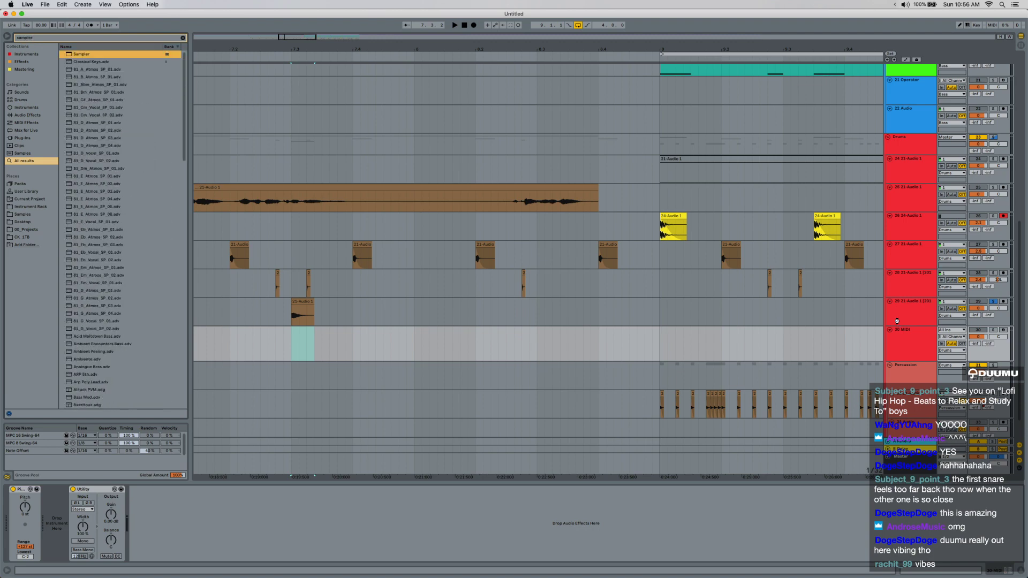
key("Return")
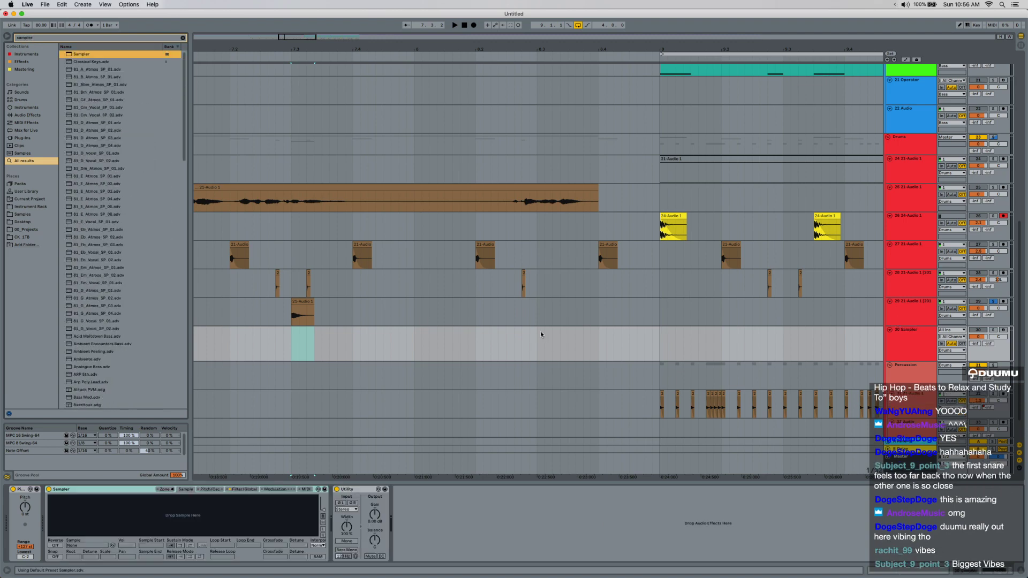
Load the consolidated hit from track 29 into Sampler and delete the original audio track.
left_click_drag(313, 309, 210, 514)
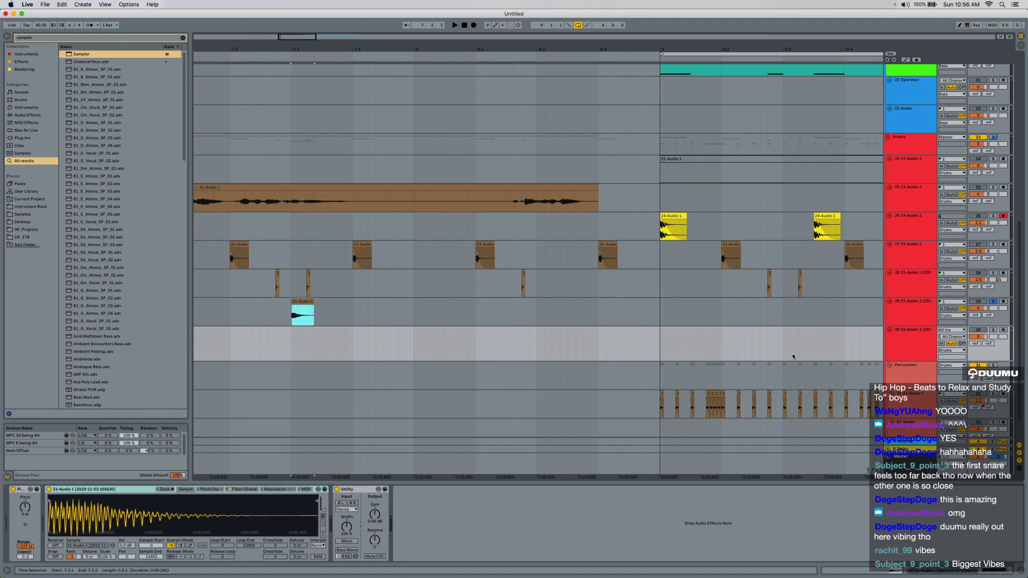
left_click(907, 318)
key("Delete")
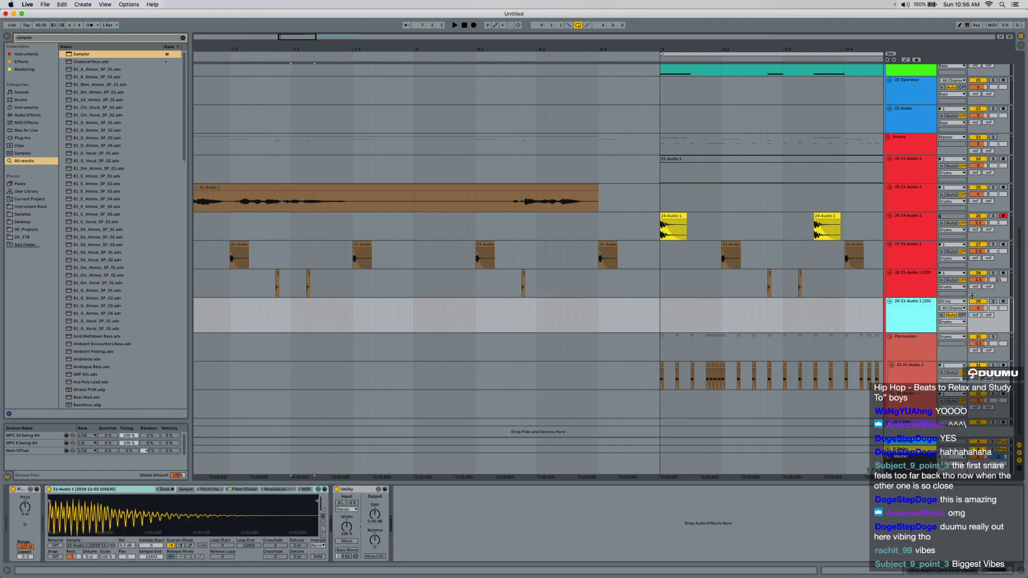
Create a one-bar MIDI clip at bar 9 on the Sampler track and enter a short C#3 note at 1.1.3.
left_click(661, 316)
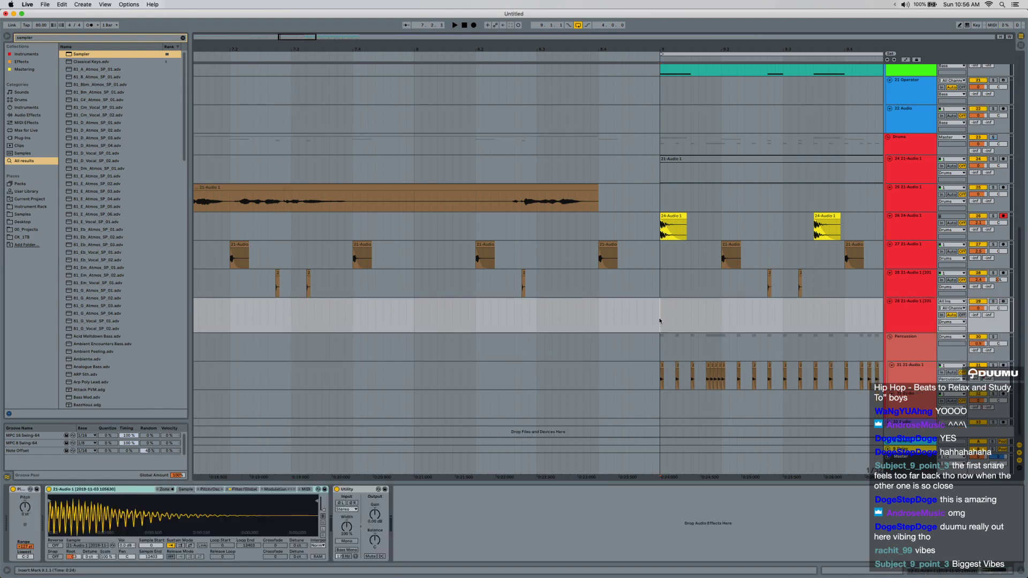
key("space")
scroll(659, 316, "right", 5)
left_click(672, 317, "shift")
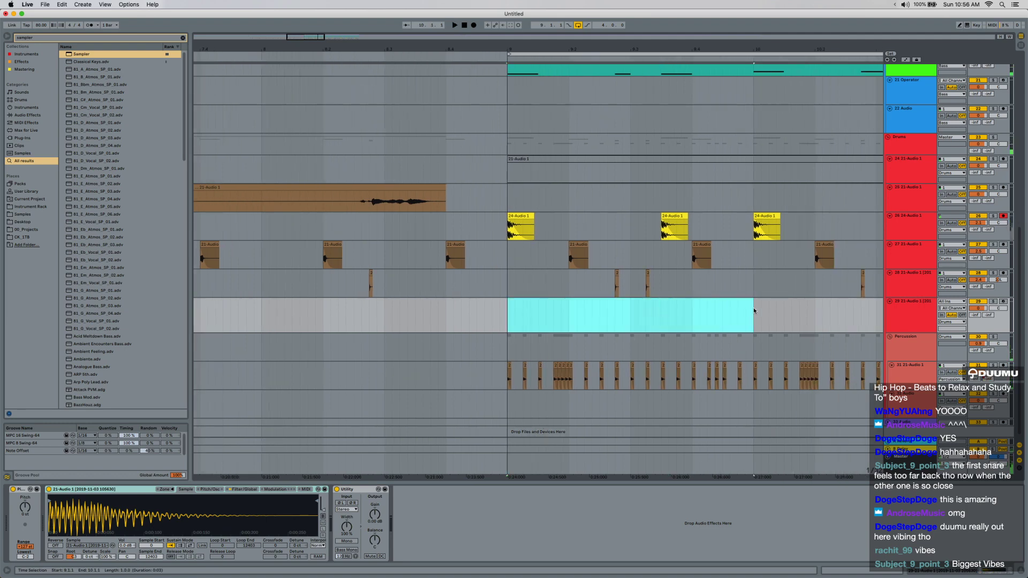
key("super+shift+m")
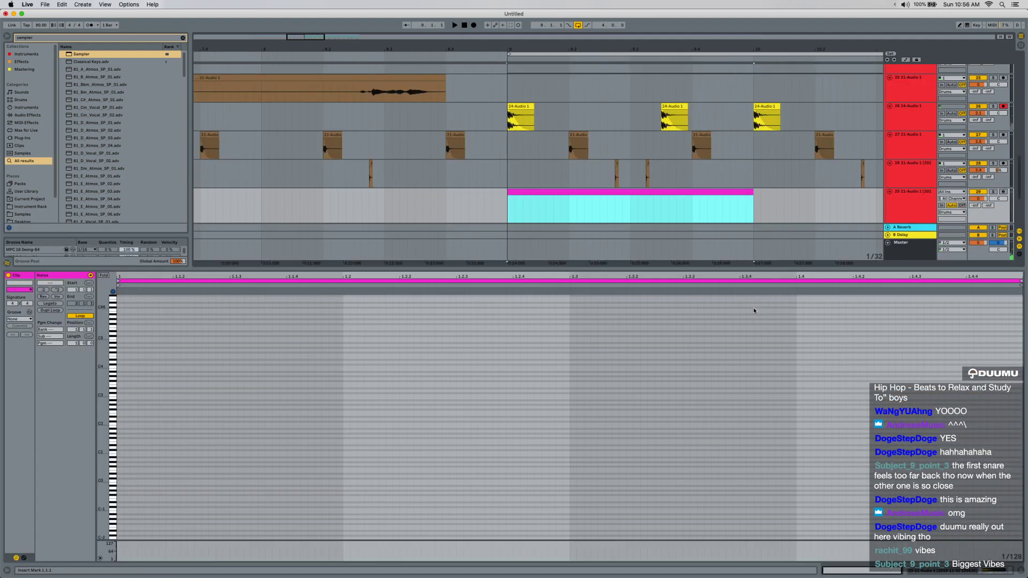
double_click(230, 394)
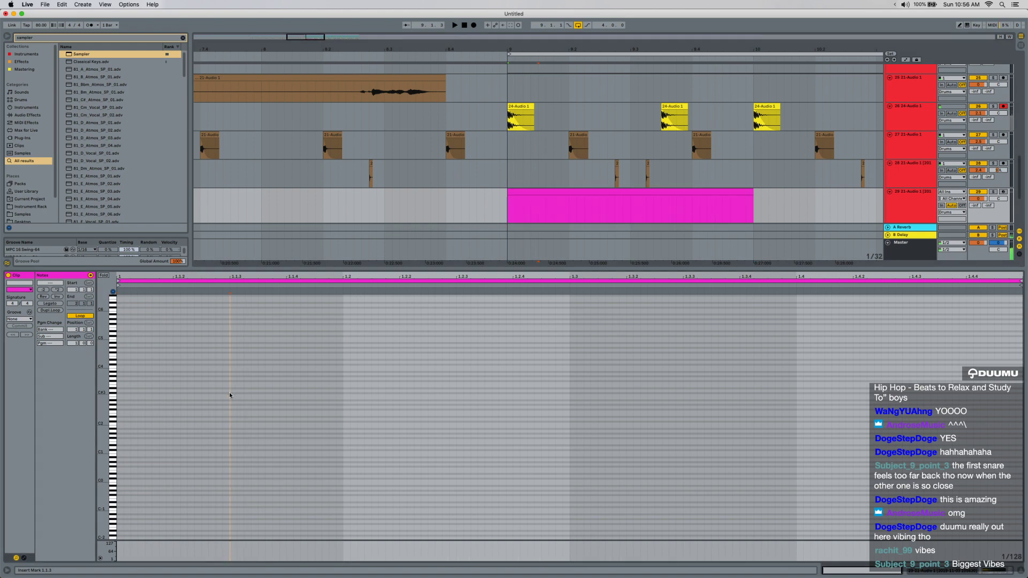
left_click_drag(232, 394, 240, 397)
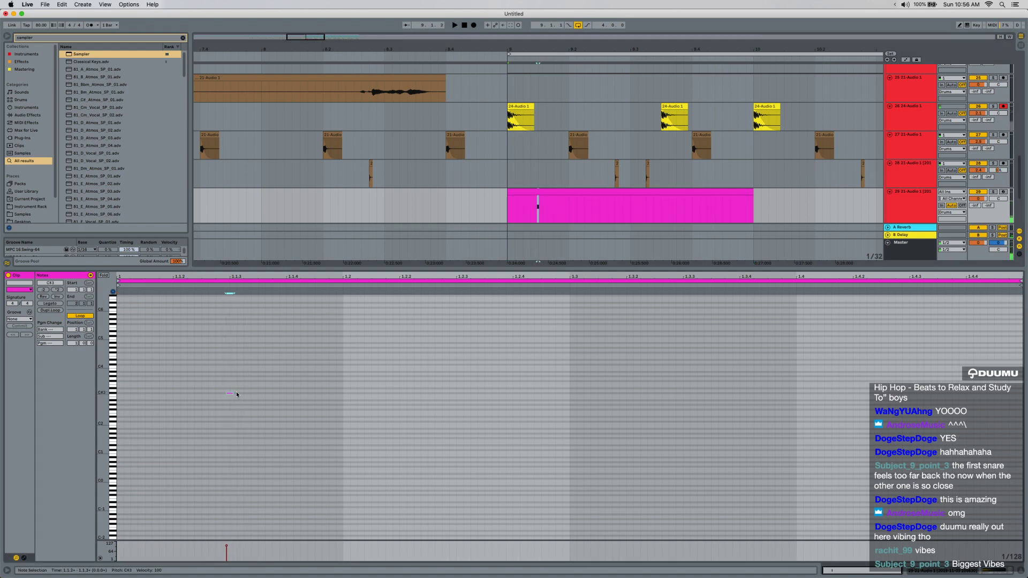
Lengthen the C#3 note at 1.1.3 to a sixteenth, add an equally long C#2 note at 1.1.4 and audition them.
left_click_drag(233, 393, 289, 395)
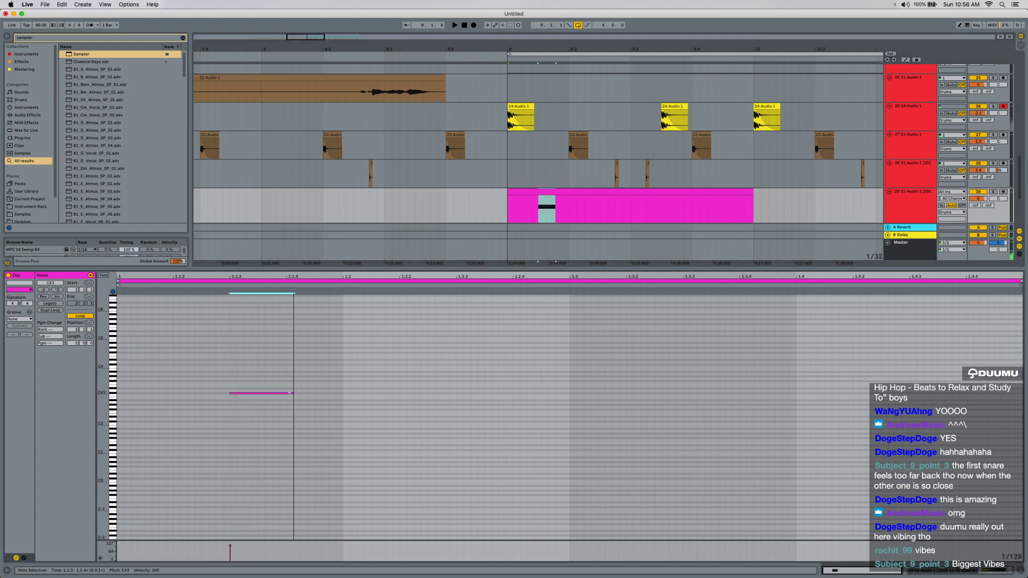
double_click(290, 395)
key("space")
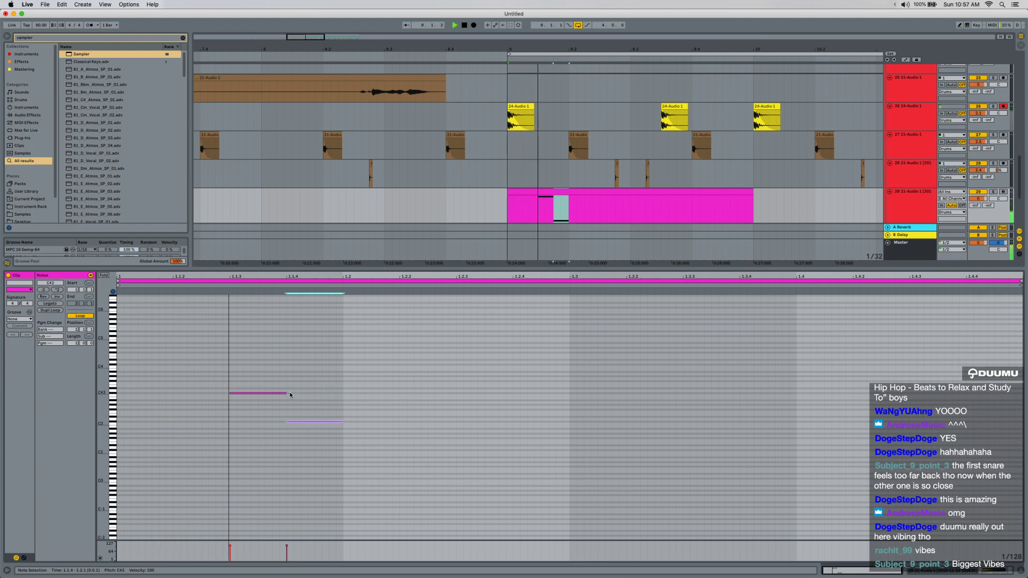
Enable Sampler's pitch envelope, raise its amount, shorten its decay and audition the sound.
left_click(917, 570)
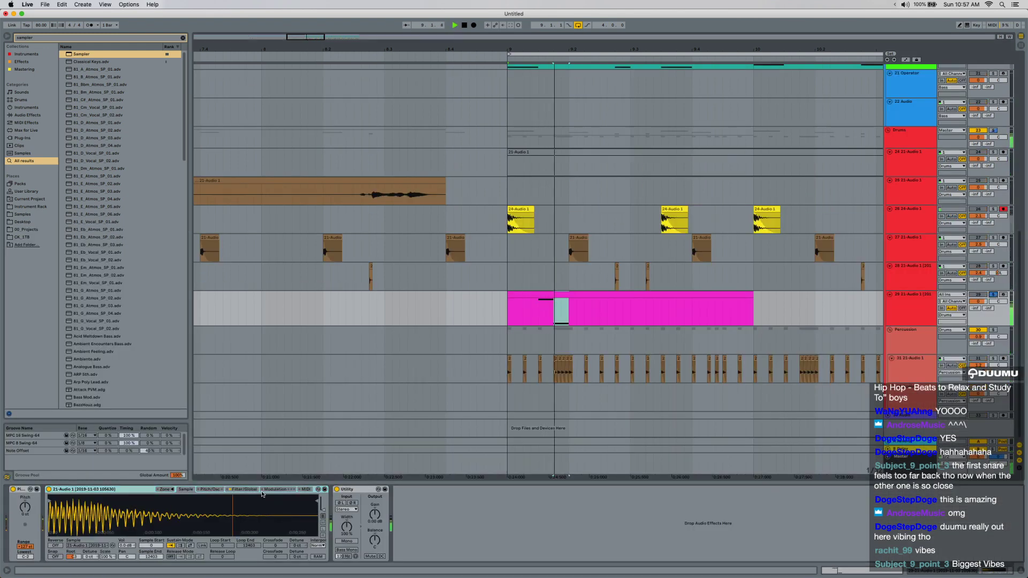
left_click(213, 491)
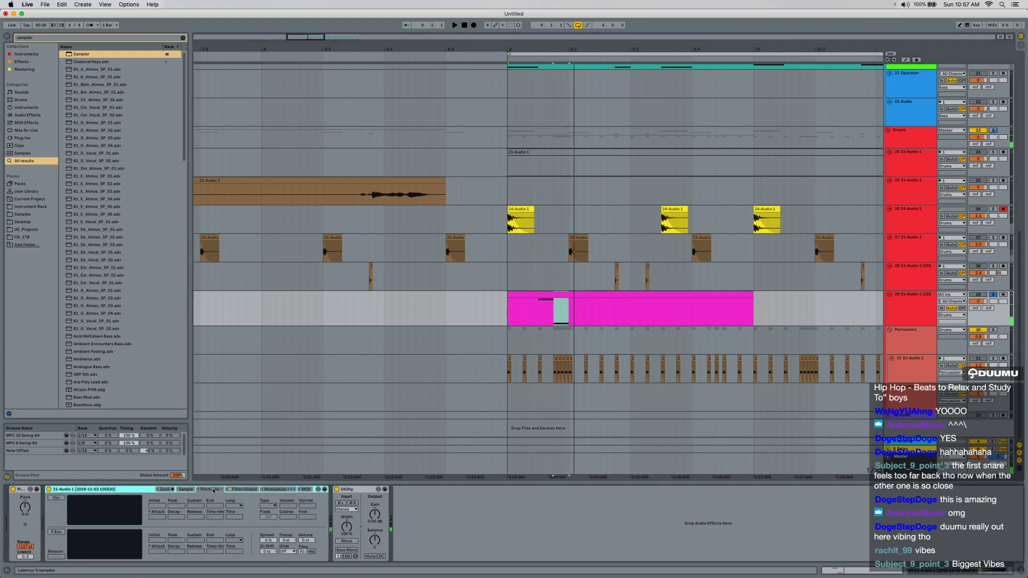
left_click(56, 532)
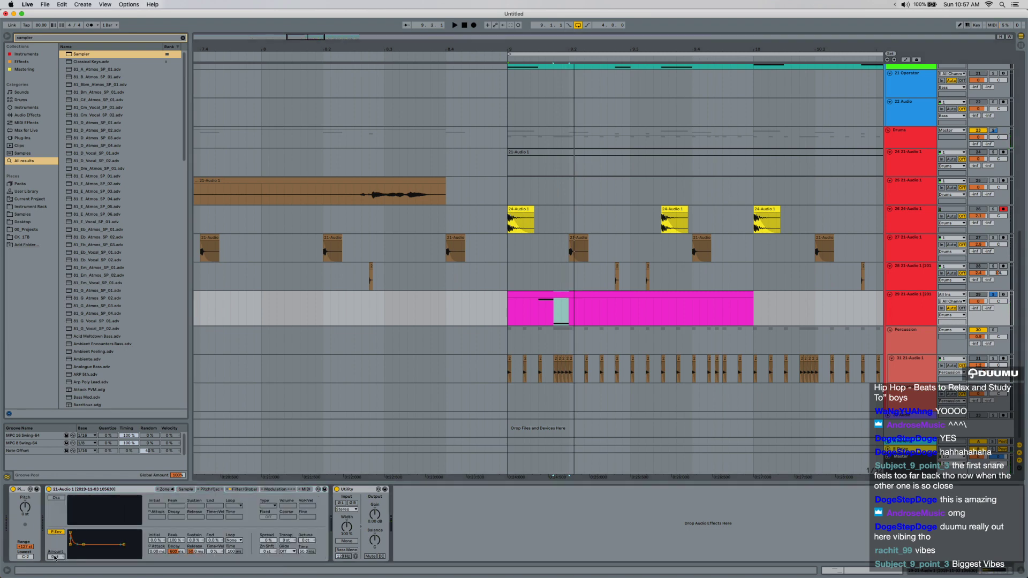
left_click_drag(182, 552, 182, 572)
key("space")
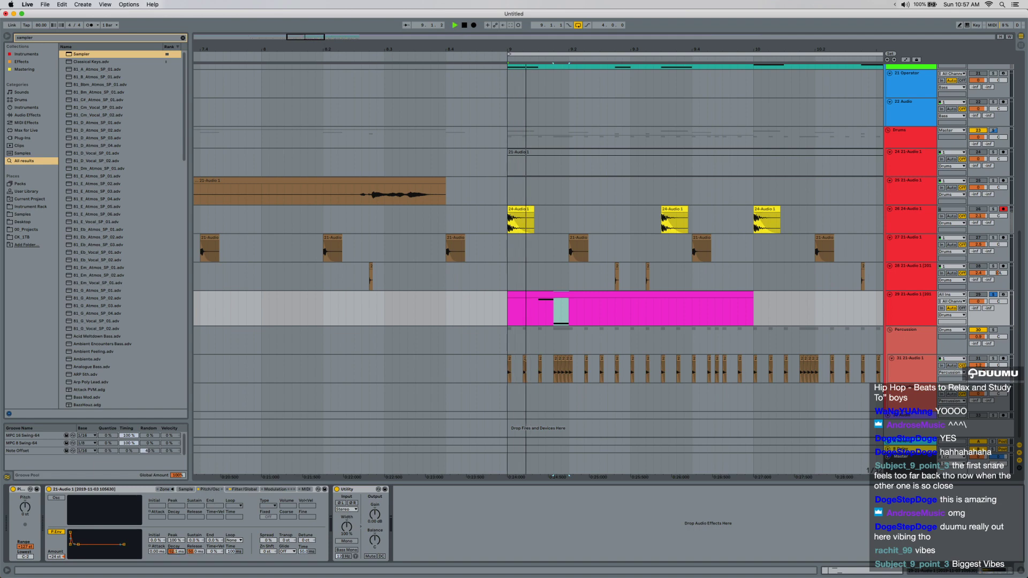
key("space")
key("space")
Lower the Sampler volume envelope's sustain to -inf dB, shorten its decay and audition the sound.
left_click(245, 489)
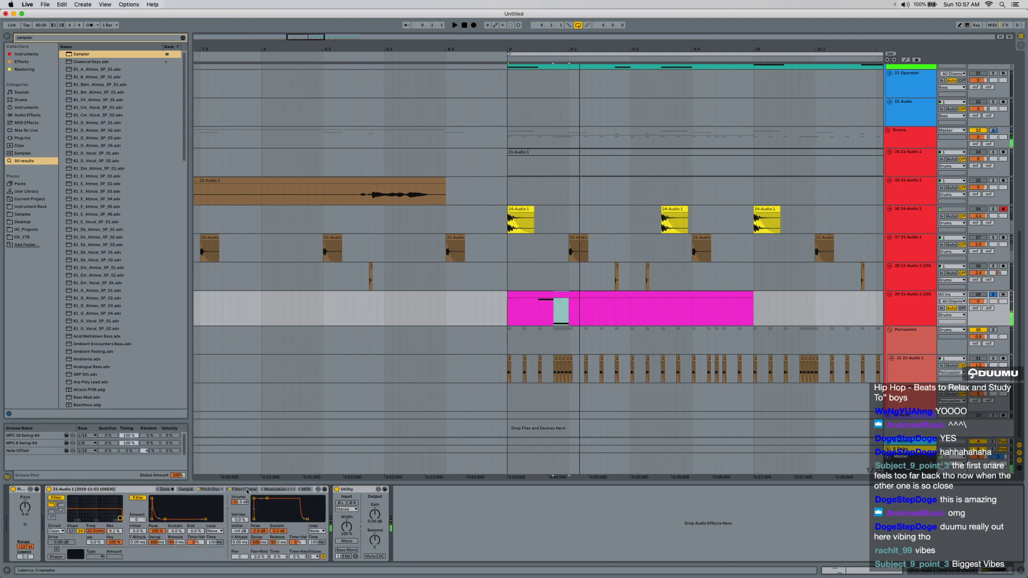
key("space")
left_click_drag(277, 531, 259, 547)
key("space")
key("space")
key("space")
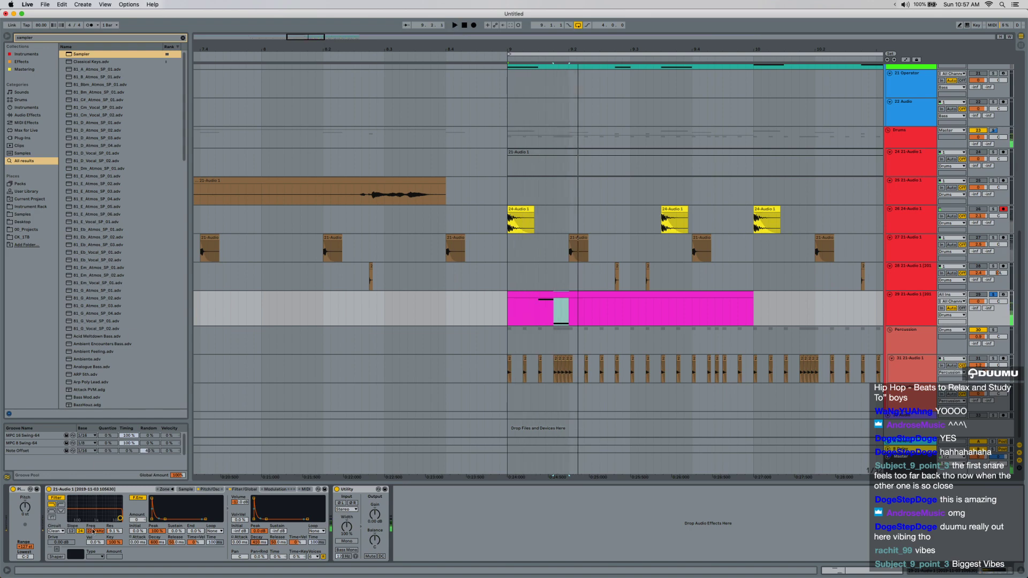
Lower Sampler's filter frequency and shorten the volume envelope's decay further while auditioning.
left_click_drag(95, 532, 94, 562)
key("space")
key("space")
key("space")
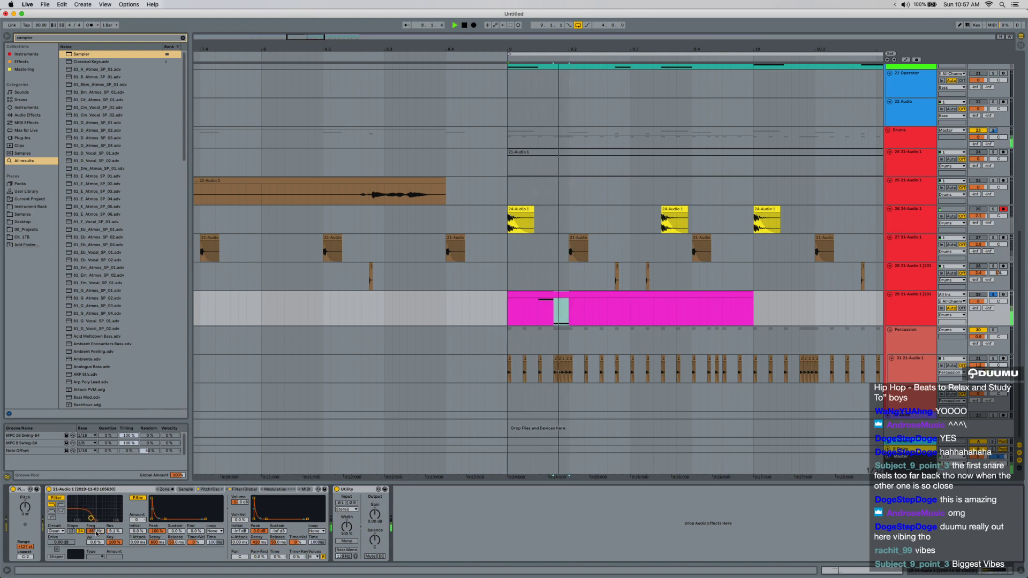
key("space")
key("space")
mouse_move(259, 543)
left_mouse_down()
mouse_move(259, 526)
mouse_move(259, 552)
left_mouse_up()
key("space")
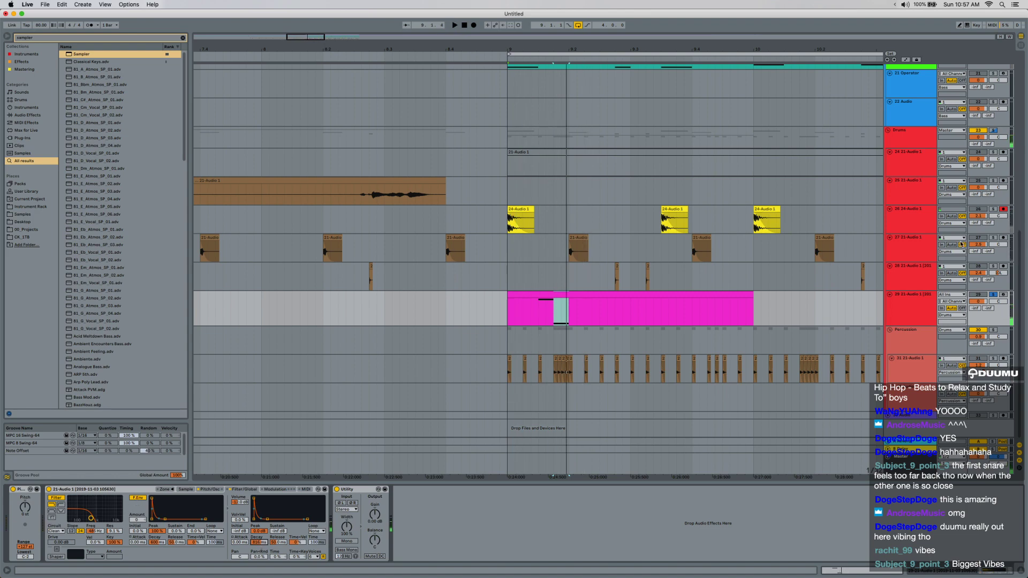
Adjust the Sampler track's volume in the full mix and delete the part of its clip after 9.2.
scroll(980, 308, "down", 2)
left_click_drag(983, 301, 983, 289)
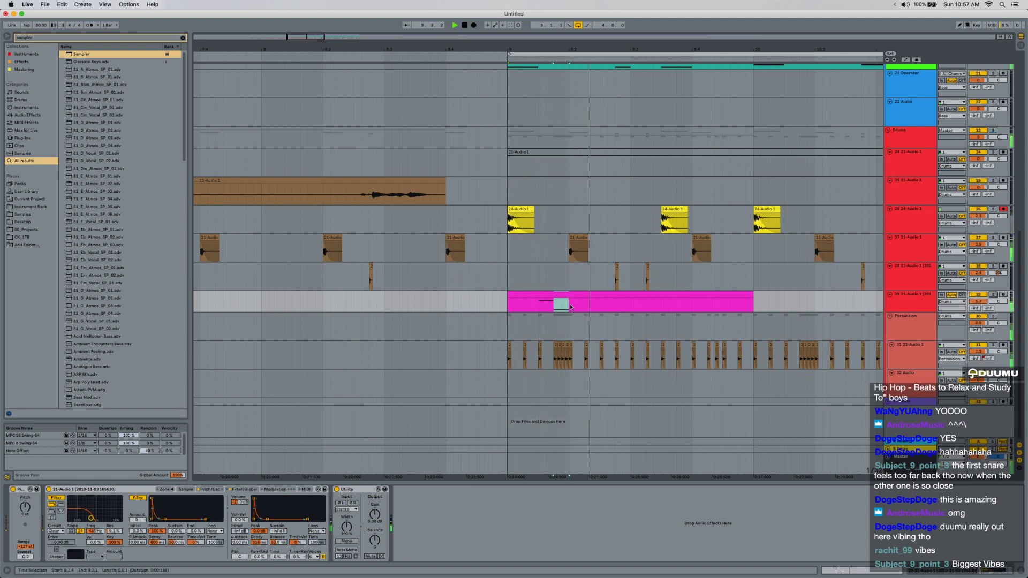
left_click_drag(569, 302, 800, 301)
key("Delete")
Transpose both notes in the Sampler clip by octaves to C#5 and C#4 while auditioning.
double_click(520, 294)
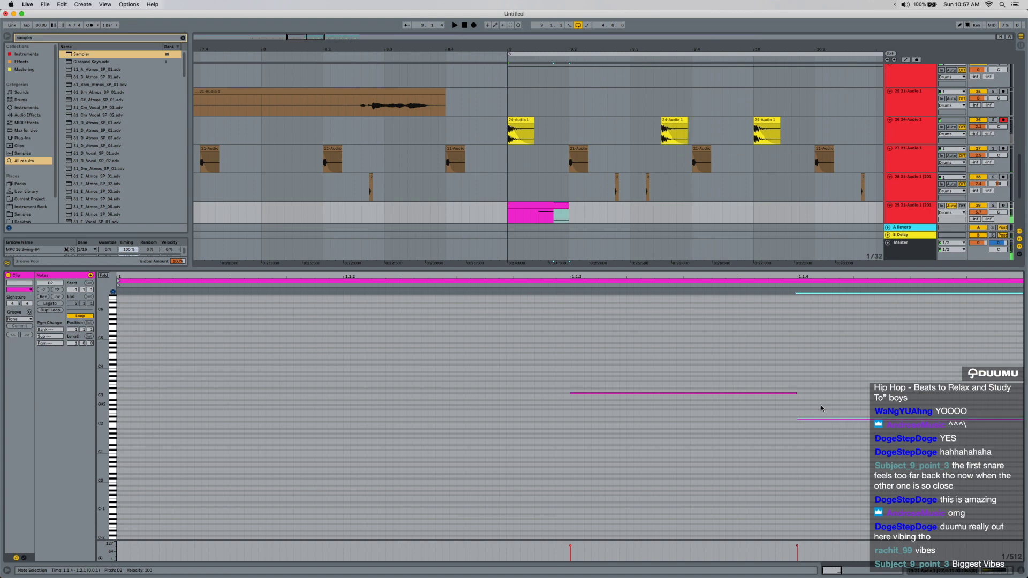
key("super+a")
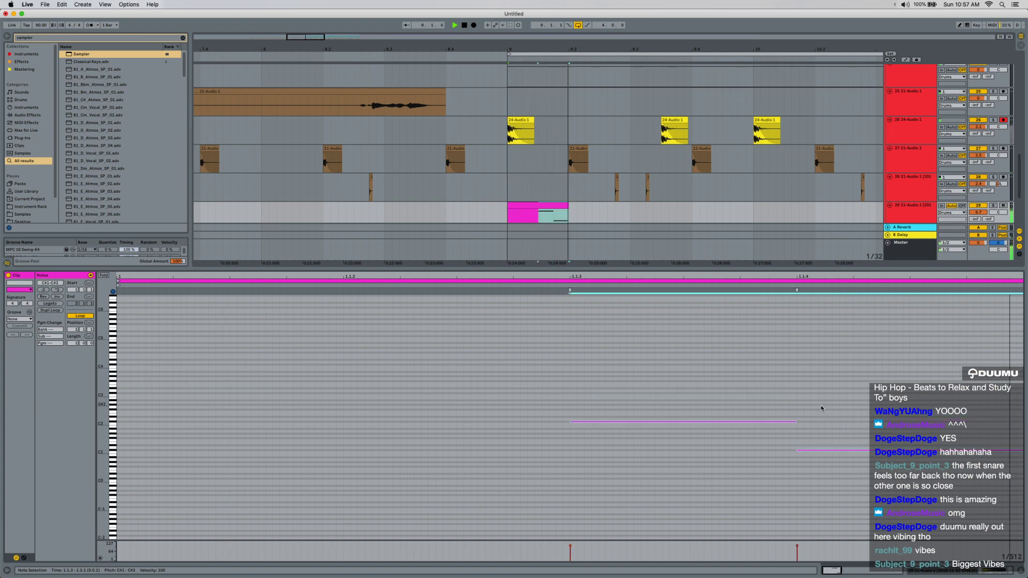
key("shift+Up")
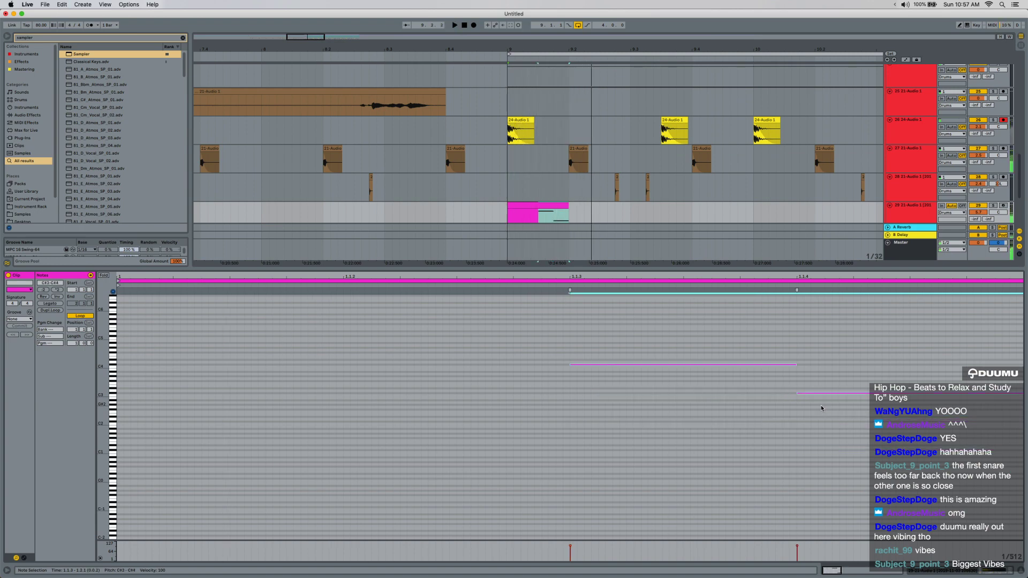
key("shift+Up")
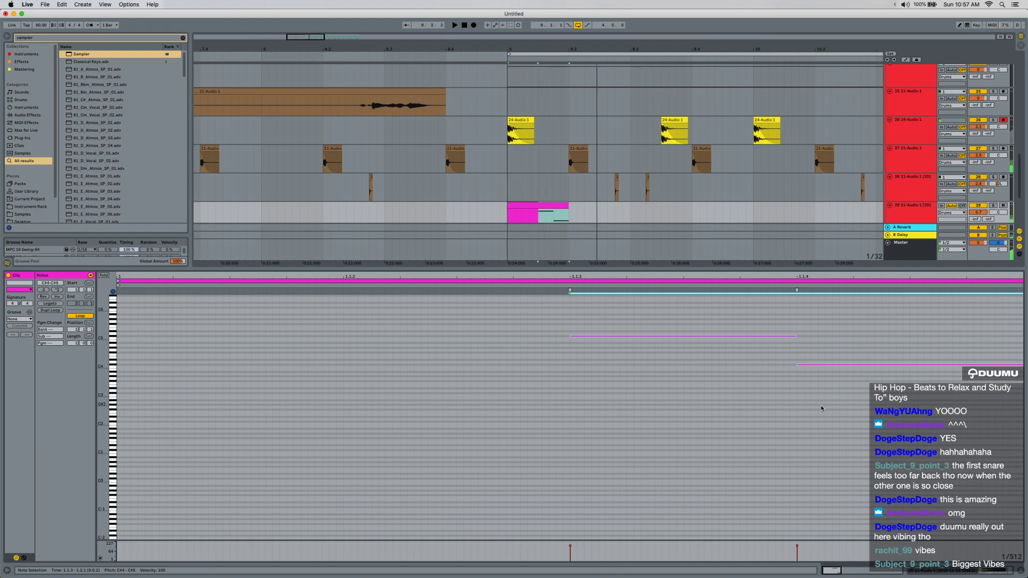
key("shift+Up")
key("shift+Down")
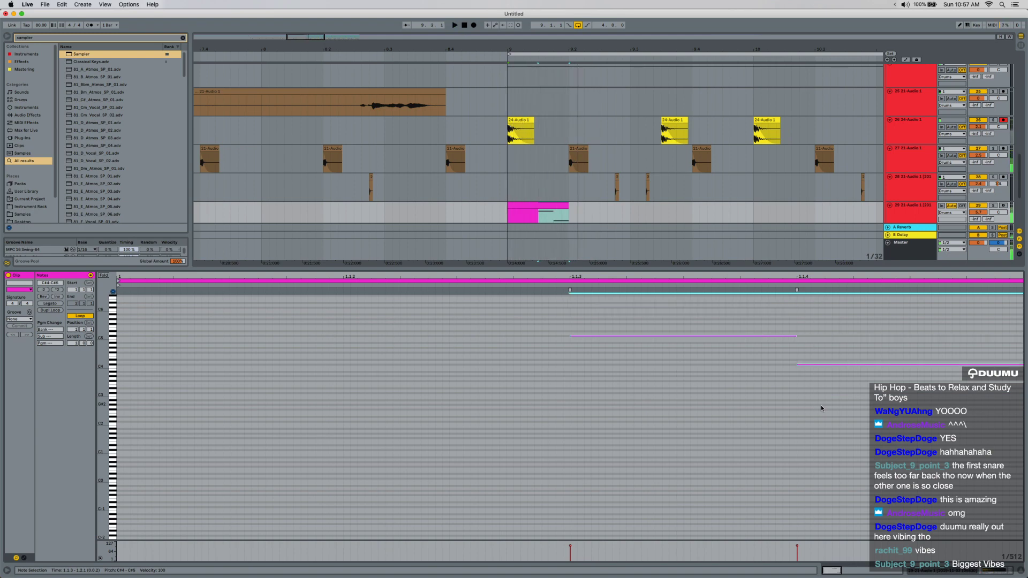
key("space")
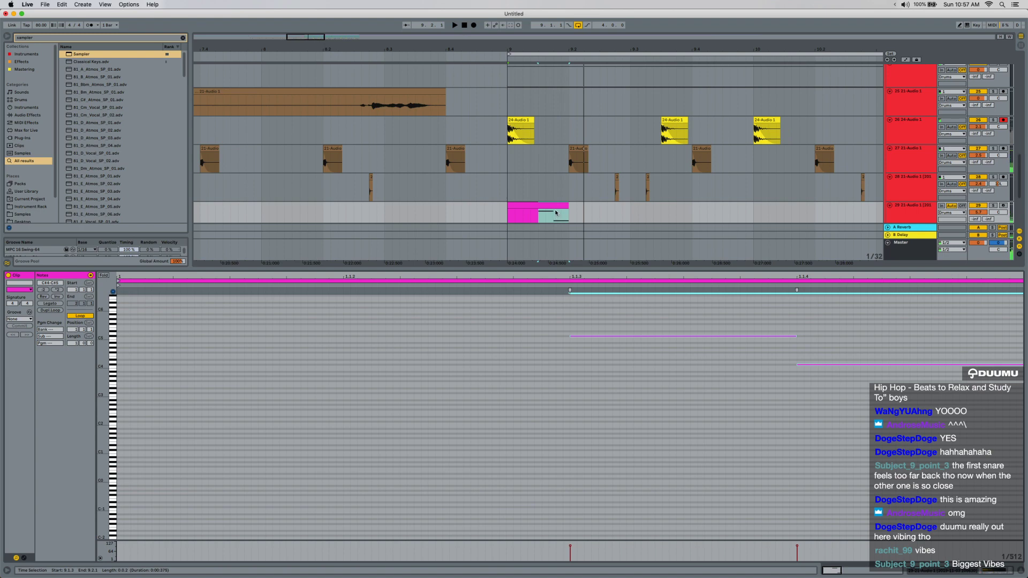
Consolidate the pink MIDI clip into a one-bar clip spanning bar 9, solo its track and audition it.
left_click_drag(555, 213, 692, 210)
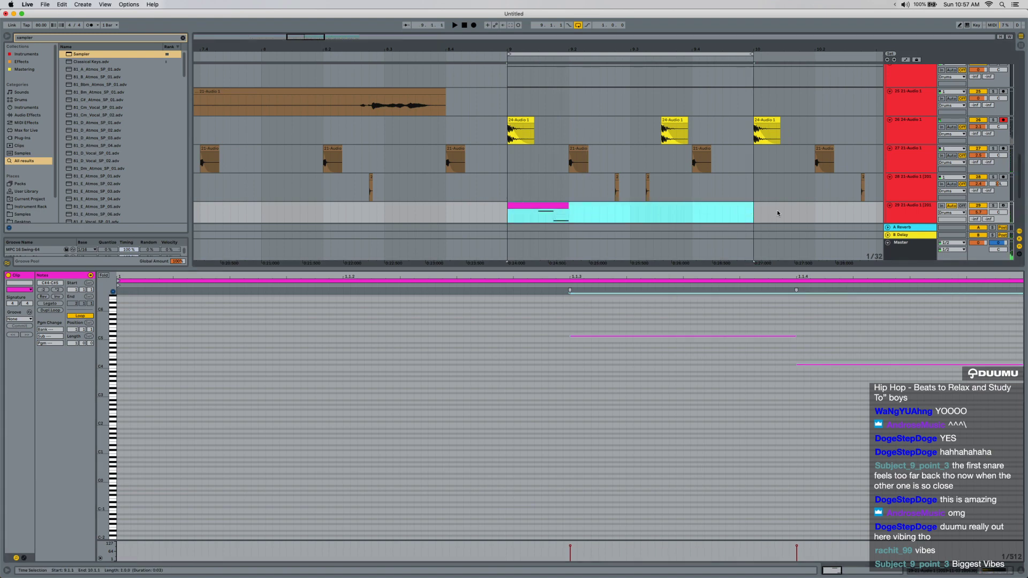
key("super+j")
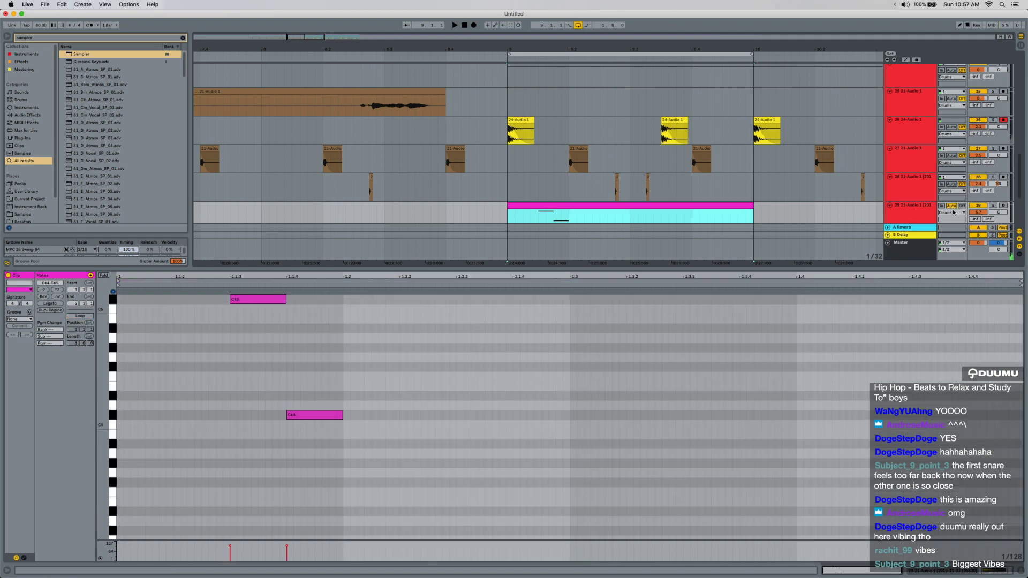
left_click(993, 205)
key("space")
key("space")
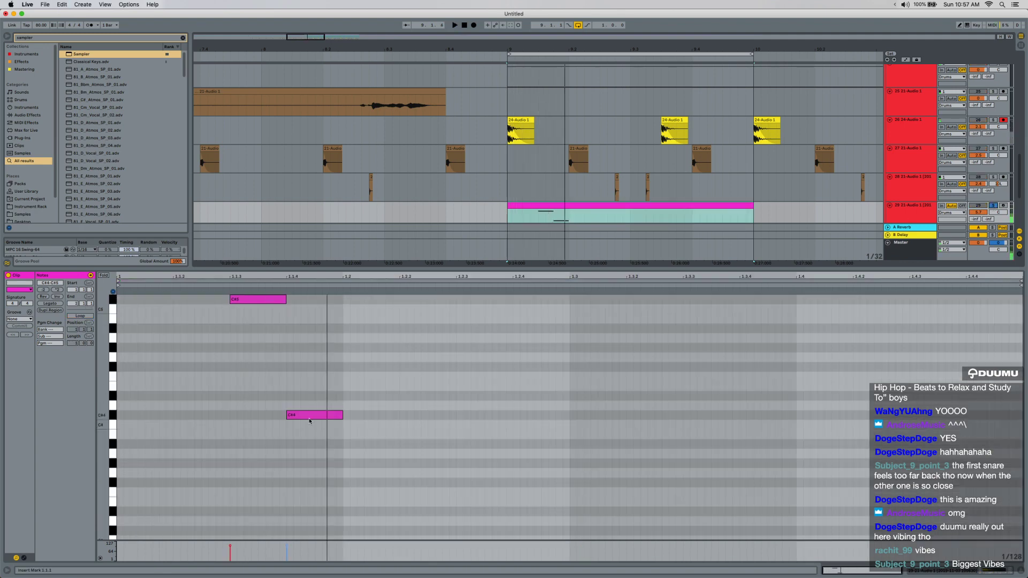
Copy the C#4 note to 1.2.2 as C#3, and duplicate that note to 1.2.3 as C#5.
left_click(309, 419)
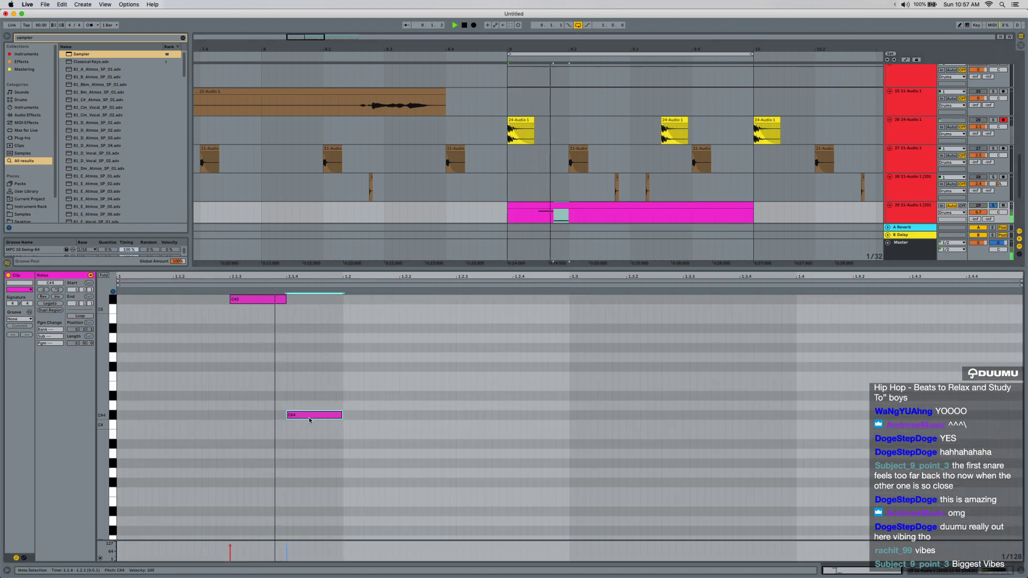
left_click_drag(310, 418, 420, 418)
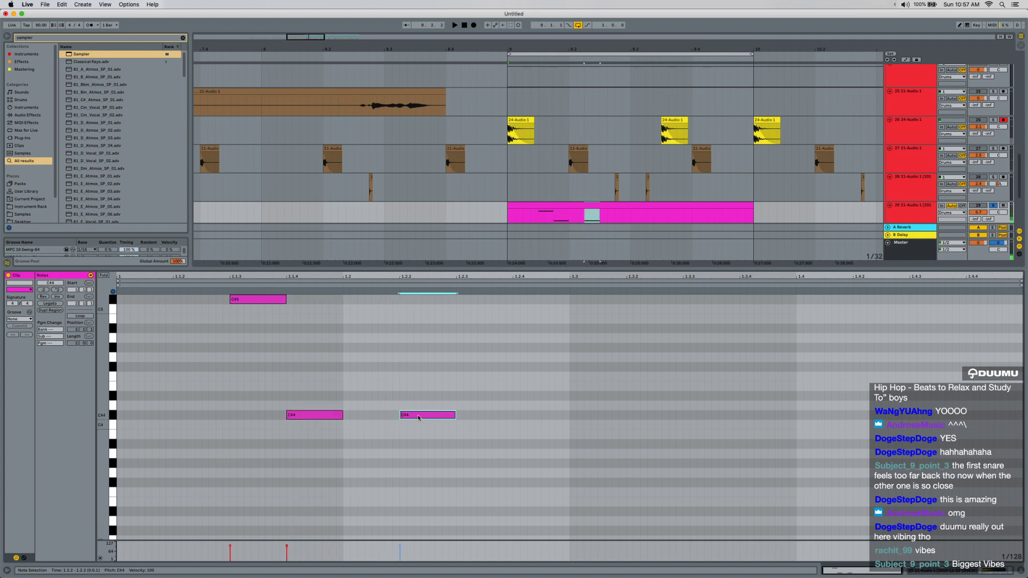
key("shift+Down")
key("super+d")
key("shift+Up")
key("shift+Up")
key("space")
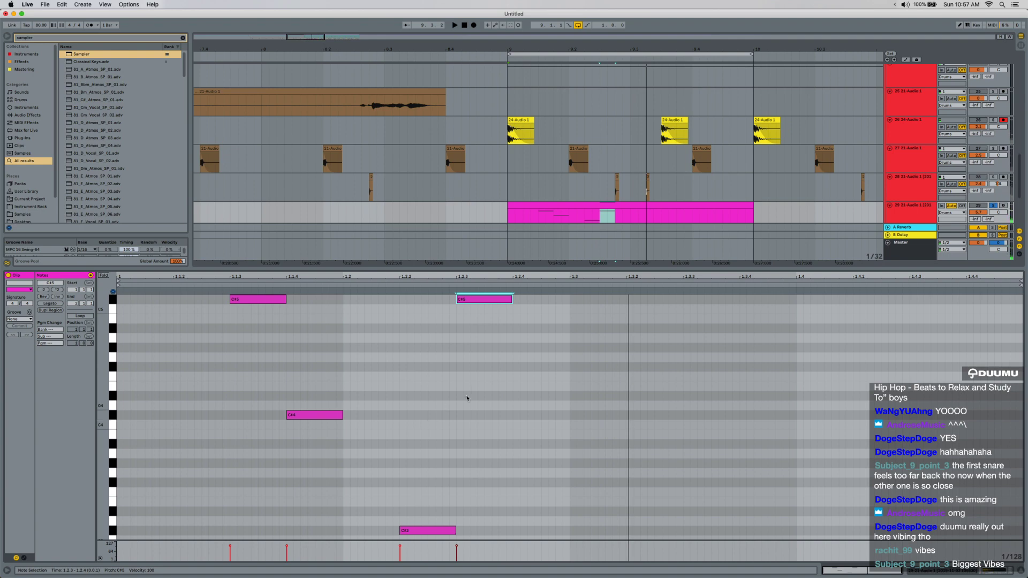
Duplicate the half-bar note pattern into the second half of the clip and shift the copied C#4 note to 1.4.
key("super+a")
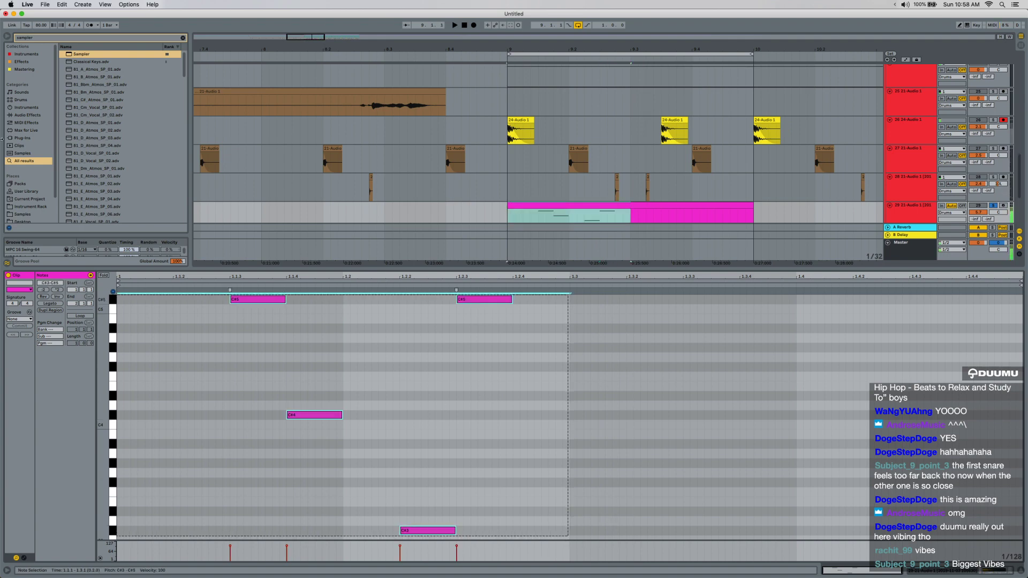
key("super+d")
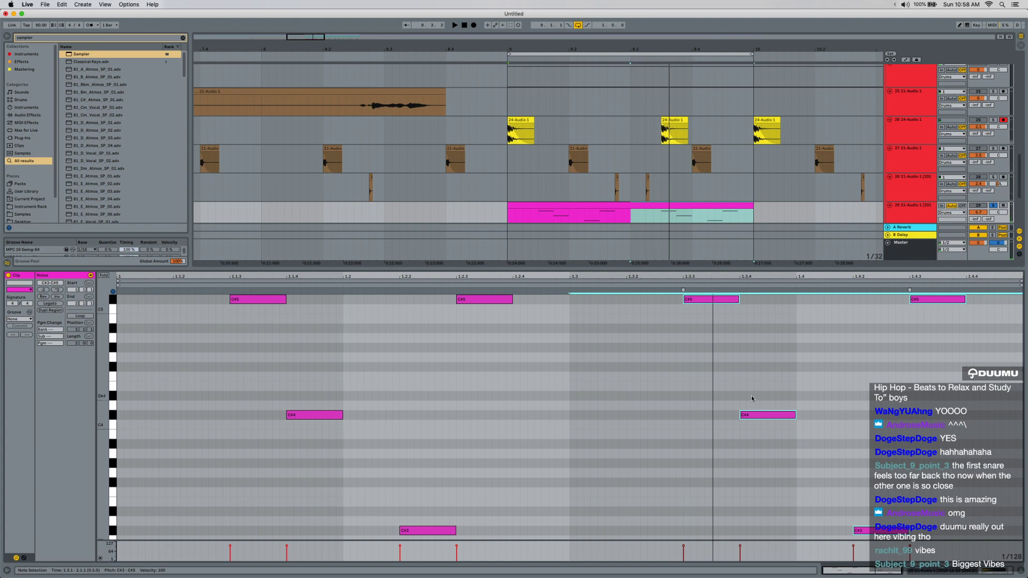
left_click_drag(764, 416, 820, 421)
Change the ending of the pattern to a C#4 note at 1.4.3 followed by a C#5 note at 1.4.4, and play it.
left_click_drag(941, 403, 965, 294)
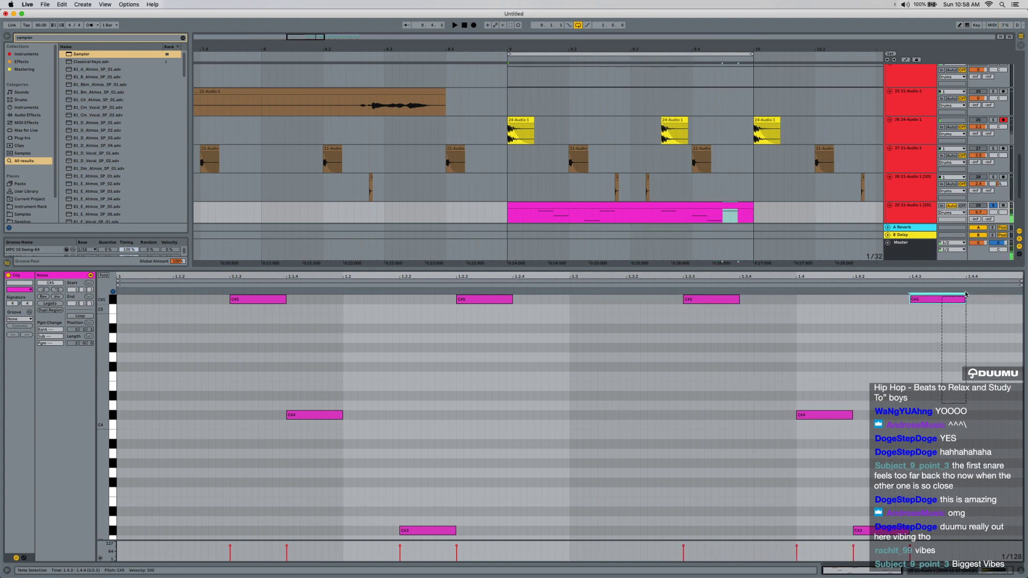
left_click(932, 338)
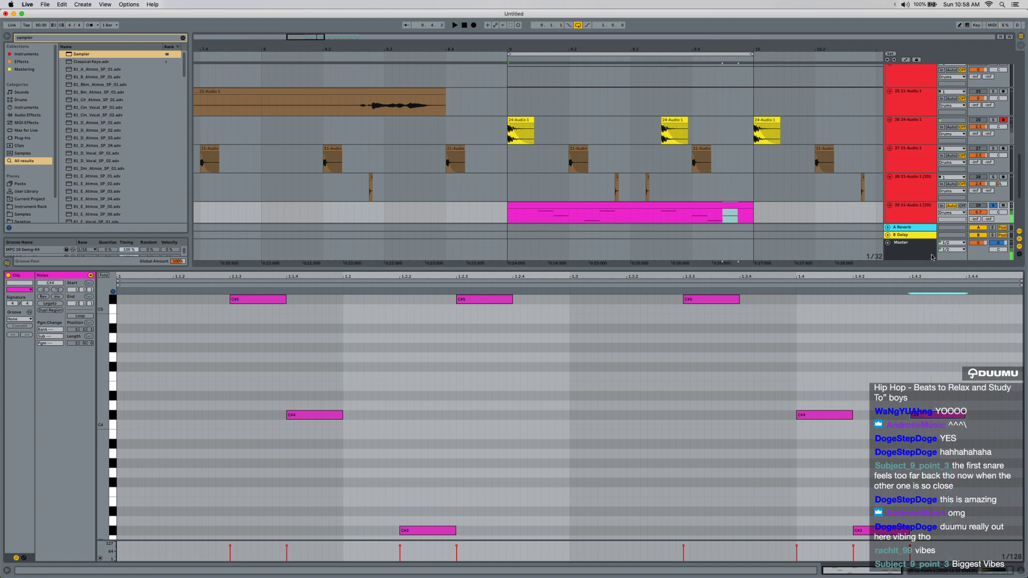
key("Right")
key("space")
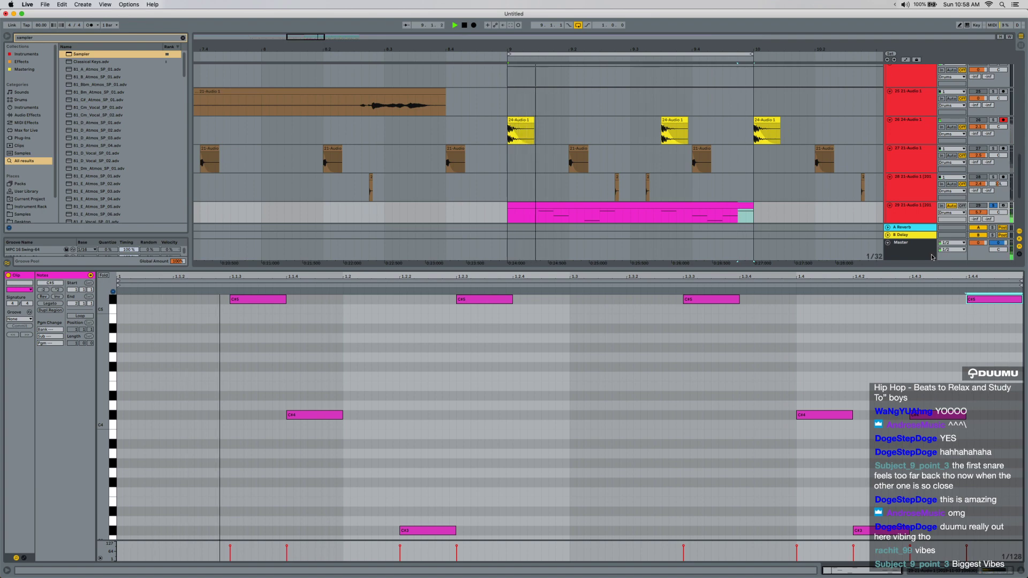
Add a Chorus effect to the end of the soloed track's device chain, and raise its modulation and dry/wet mix.
key("shift+Tab")
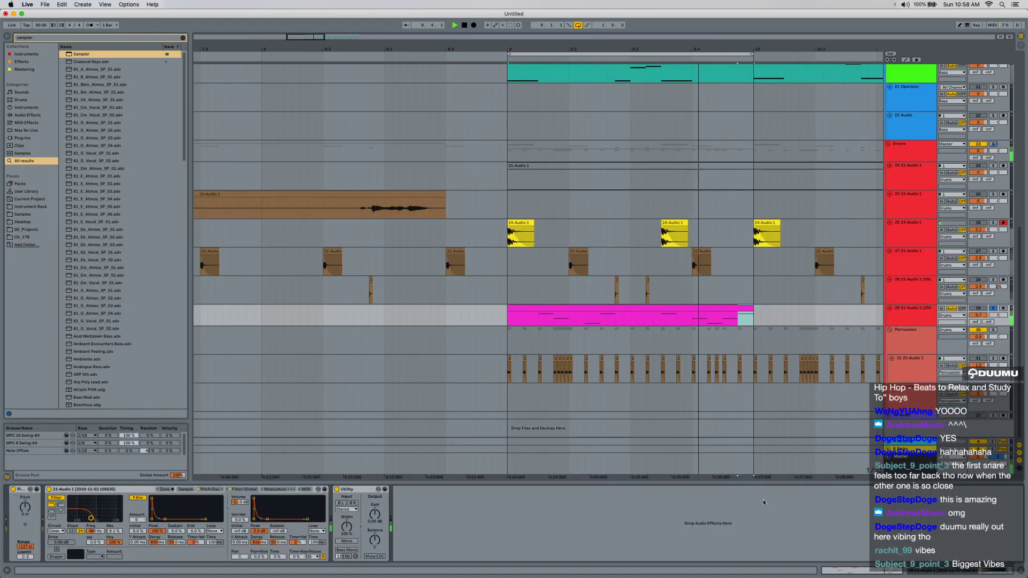
key("super+f")
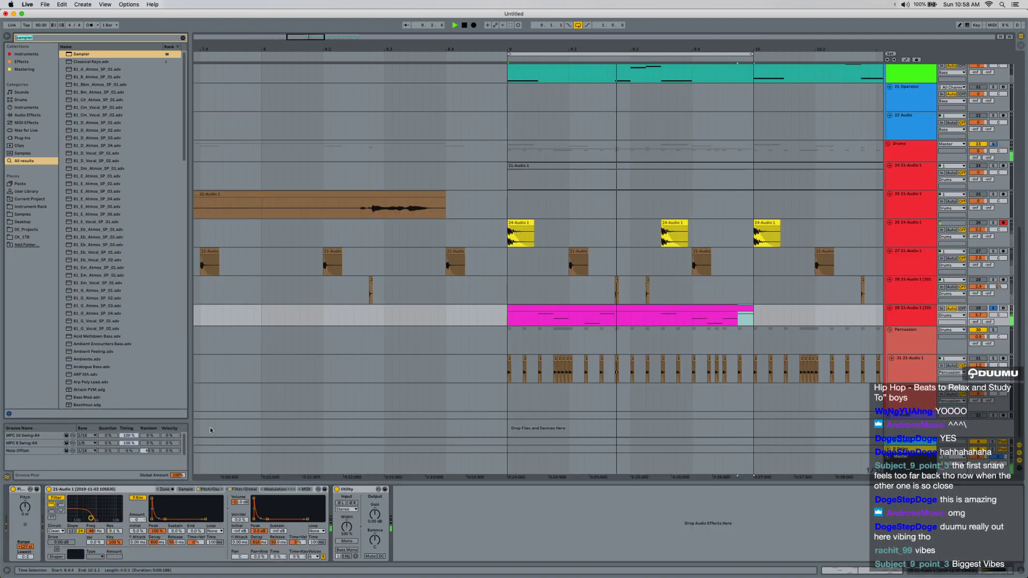
left_click(209, 489)
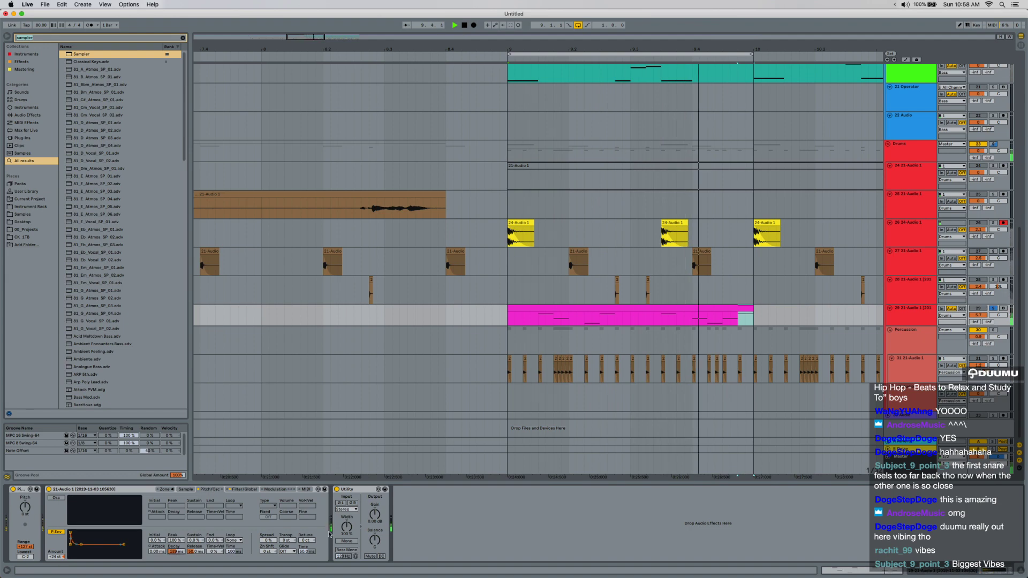
type("chorus")
key("Down")
key("Return")
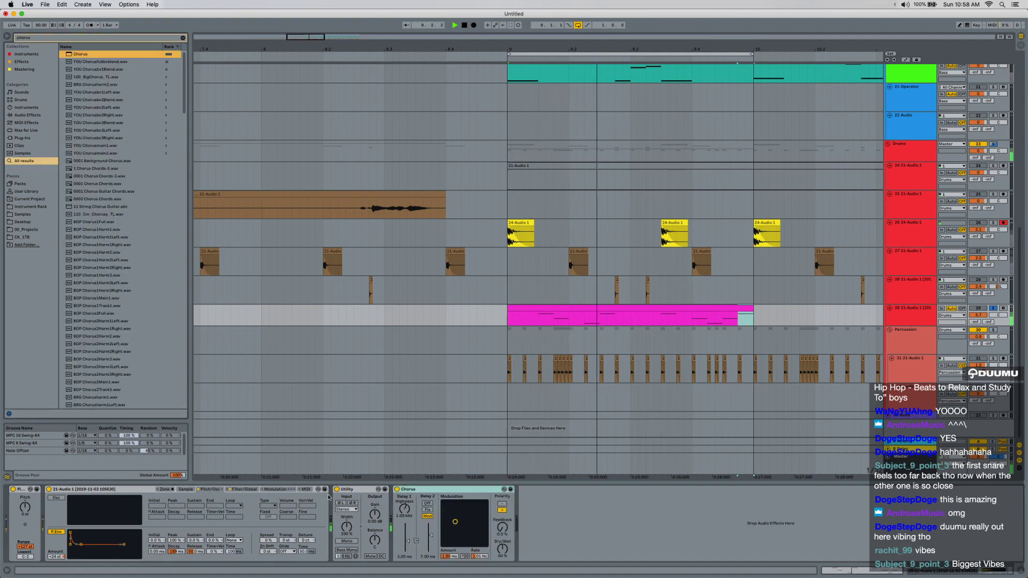
mouse_move(455, 522)
left_mouse_down()
mouse_move(443, 502)
mouse_move(470, 528)
mouse_move(463, 521)
left_mouse_up()
mouse_move(502, 549)
left_mouse_down()
mouse_move(502, 559)
mouse_move(502, 541)
left_mouse_up()
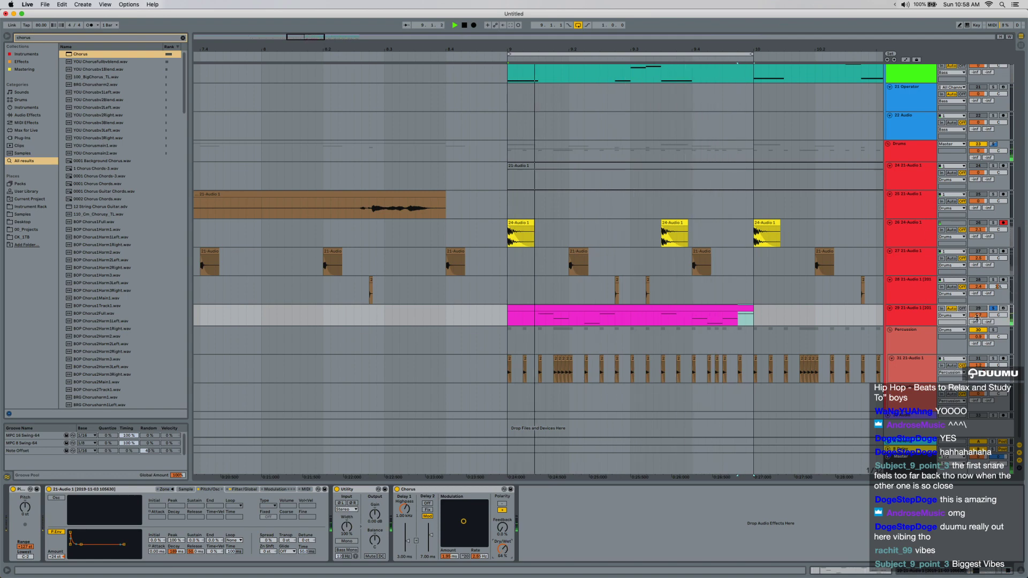
Raise the Sampler's volume and adjust its volume envelope decay, lowering the track volume to balance it.
left_click(272, 489)
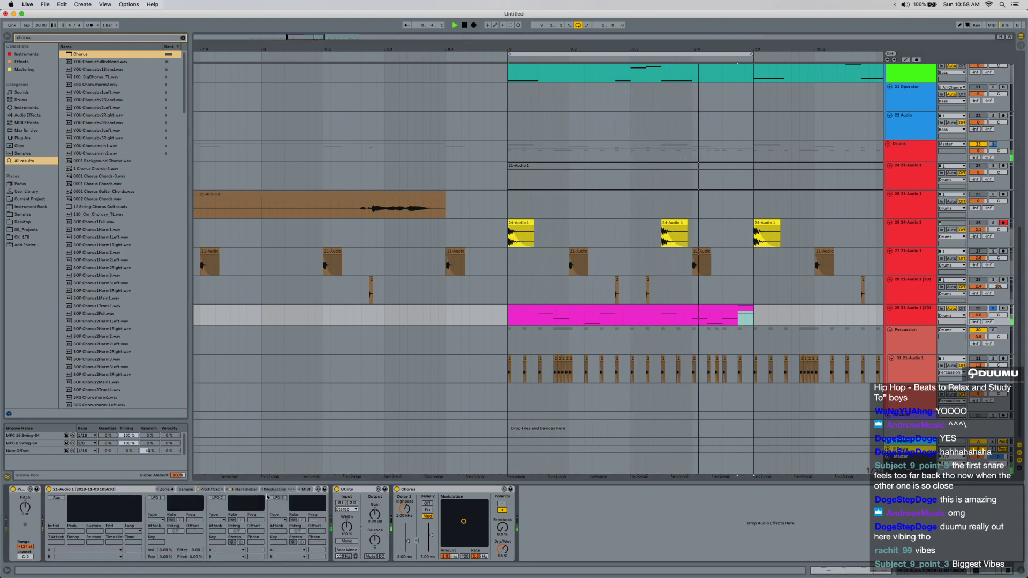
left_click(244, 489)
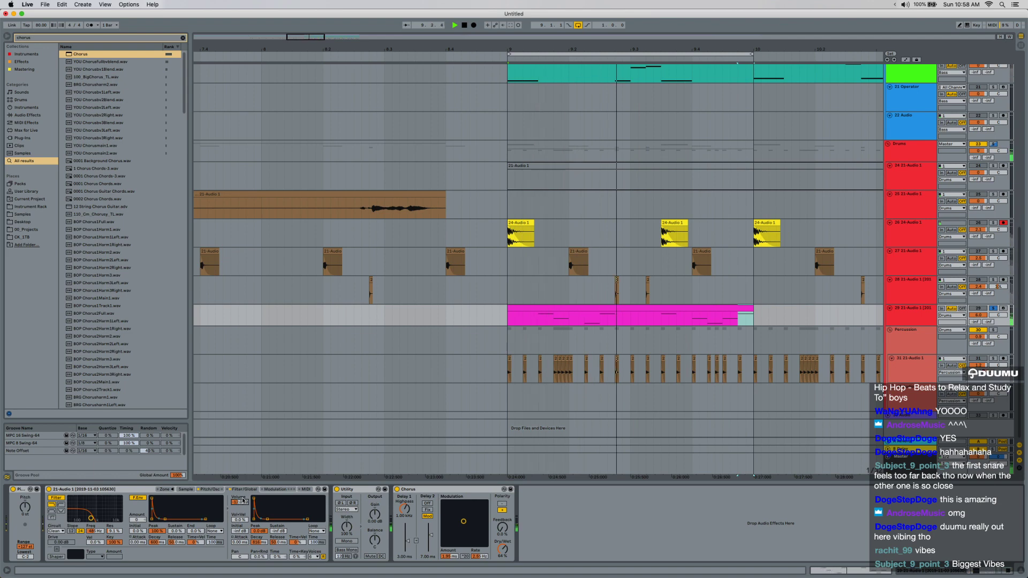
left_click_drag(242, 501, 242, 474)
left_click_drag(978, 316, 978, 339)
mouse_move(259, 543)
left_mouse_down()
mouse_move(259, 564)
mouse_move(259, 537)
left_mouse_up()
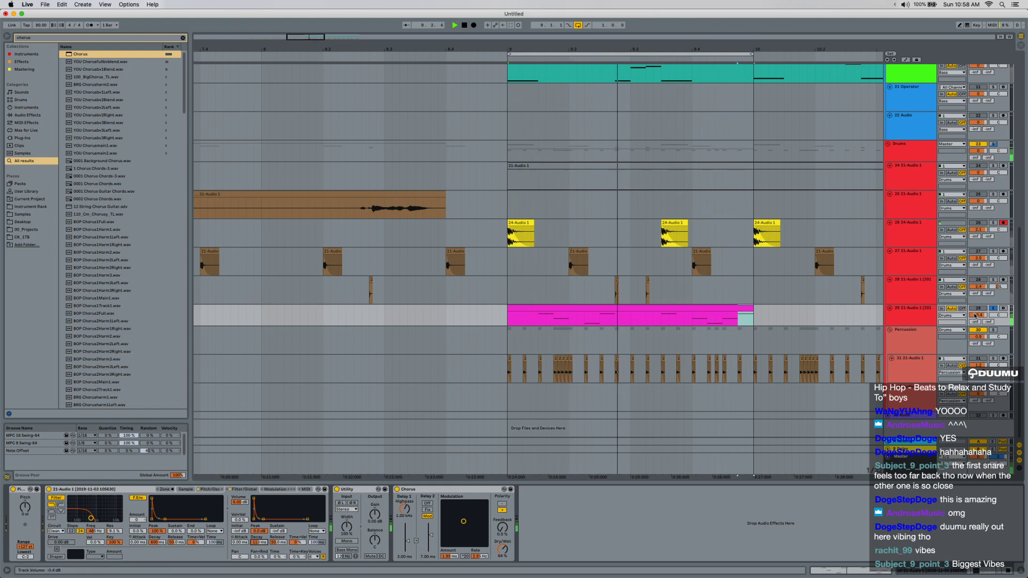
Duplicate the one-bar MIDI clip until it fills bars 9 through 12, and loop that four-bar range.
left_click(621, 308)
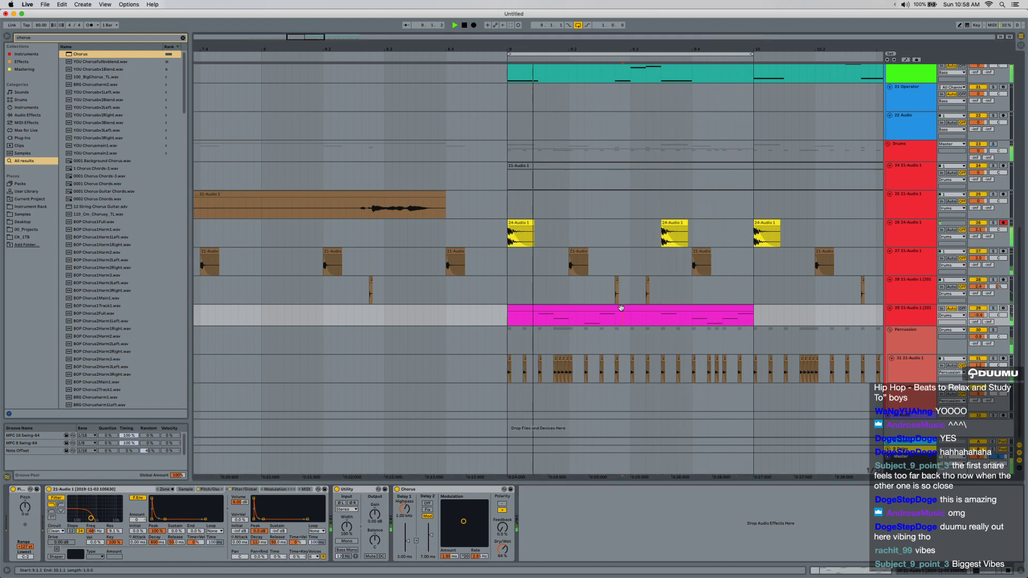
left_click(578, 25)
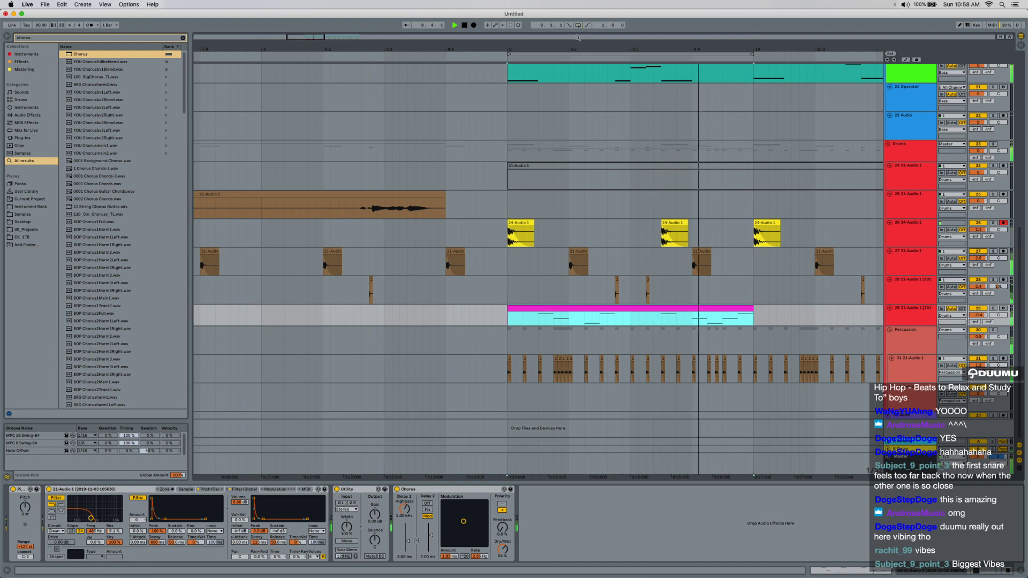
key("super+d")
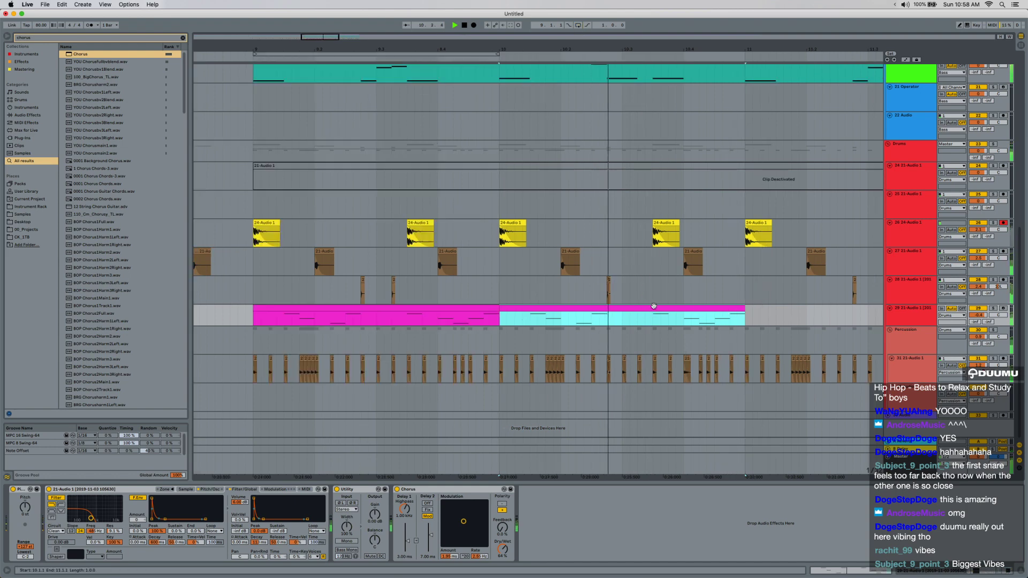
scroll(654, 306, "down", 5)
left_click(592, 308, "shift")
key("super+d")
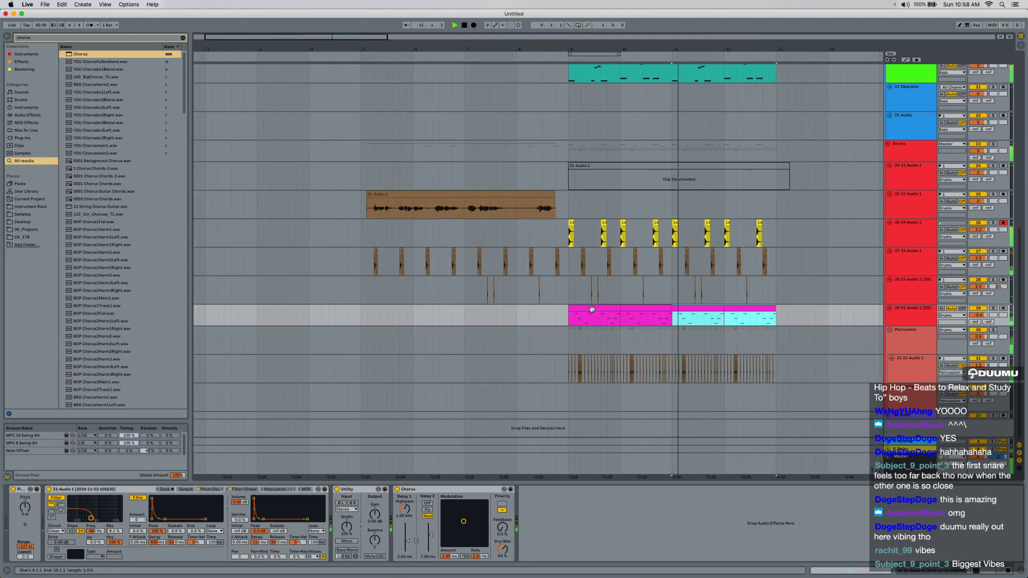
left_click(592, 309, "shift")
key("super+l")
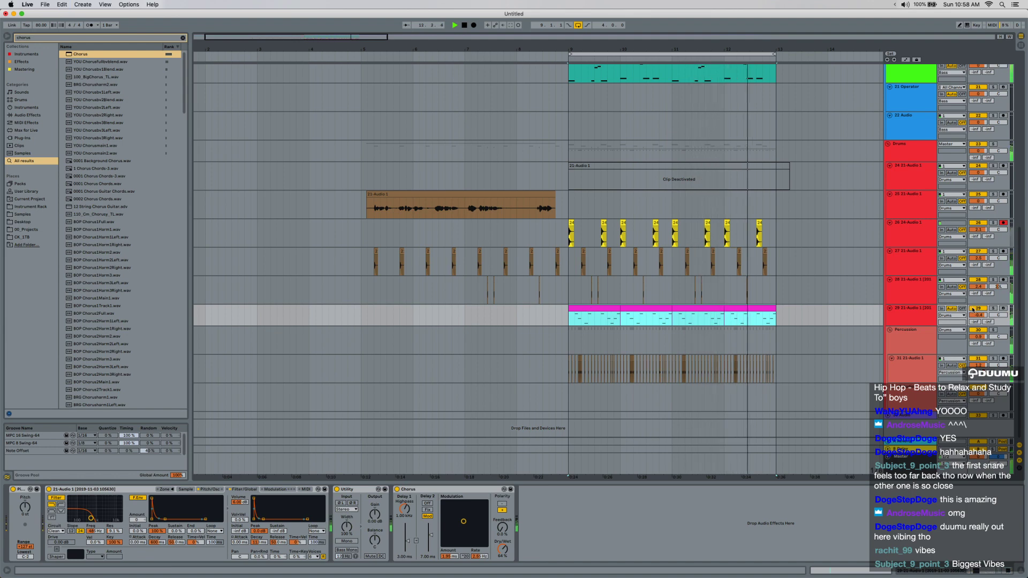
Stop playback and duplicate the Freeze 5-Forest instrument track at the top of the Instruments group.
scroll(475, 287, "down", 3)
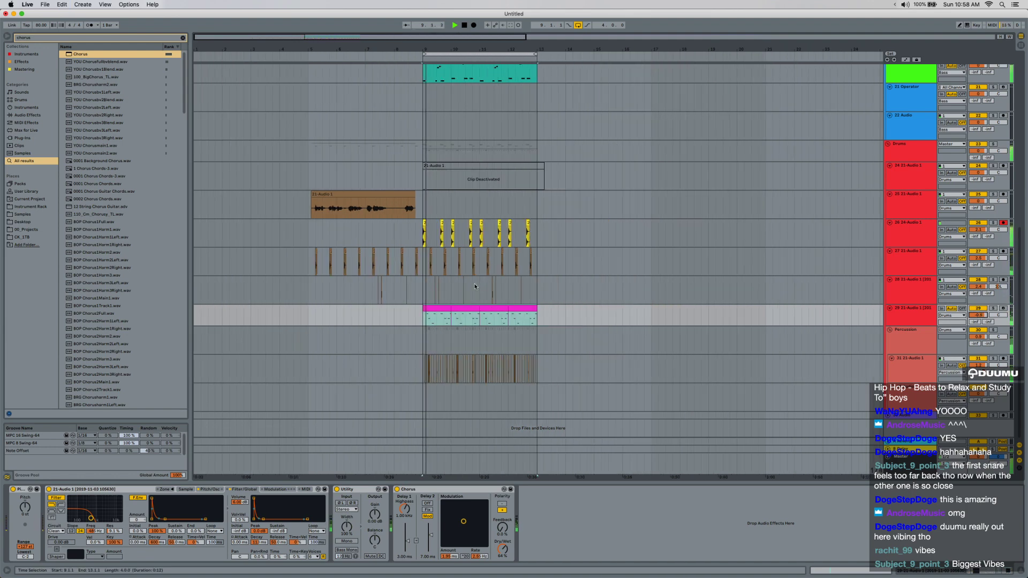
scroll(474, 287, "up", 10)
key("space")
left_click(917, 239)
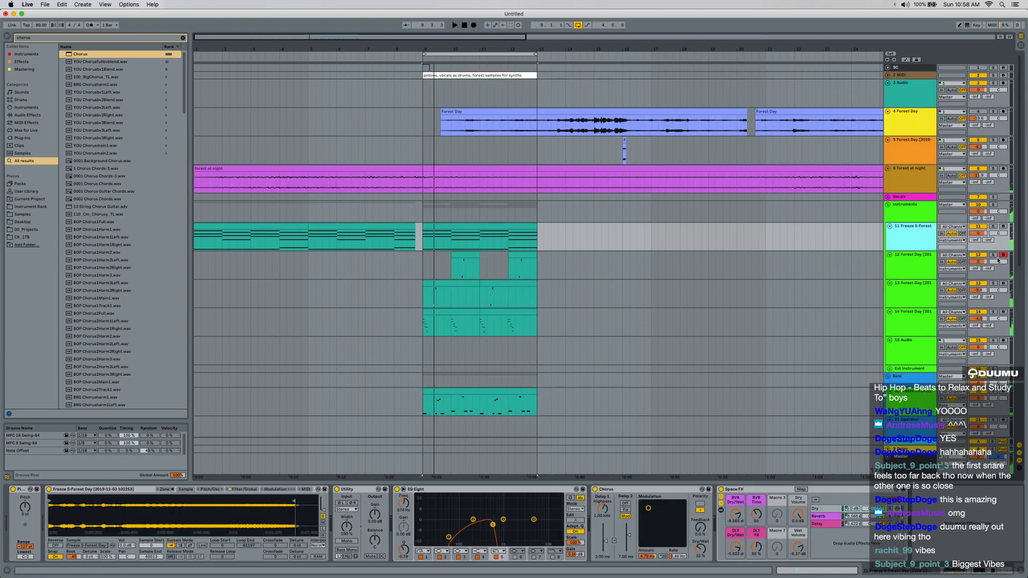
key("super+d")
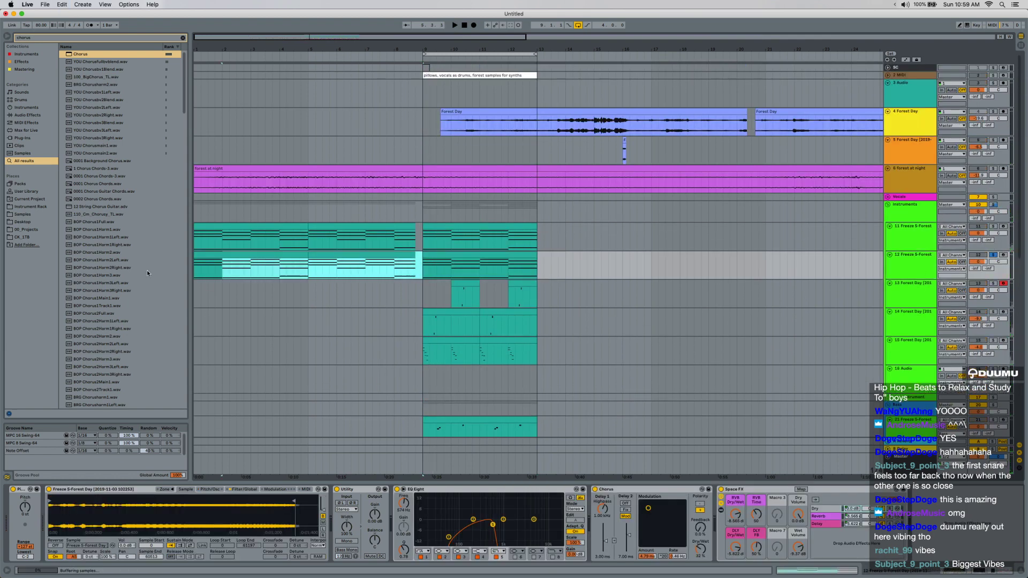
Delete the copied clips from the duplicated track, turn off its solo, and insert an empty four-bar MIDI clip at bar 9.
left_click(395, 256)
key("Delete")
left_click(993, 256)
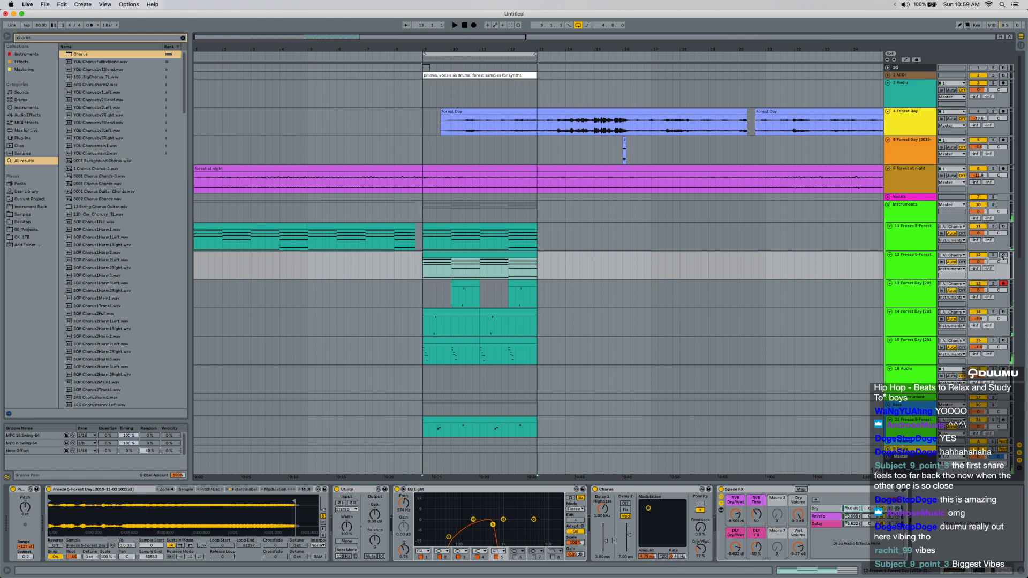
left_click(474, 262)
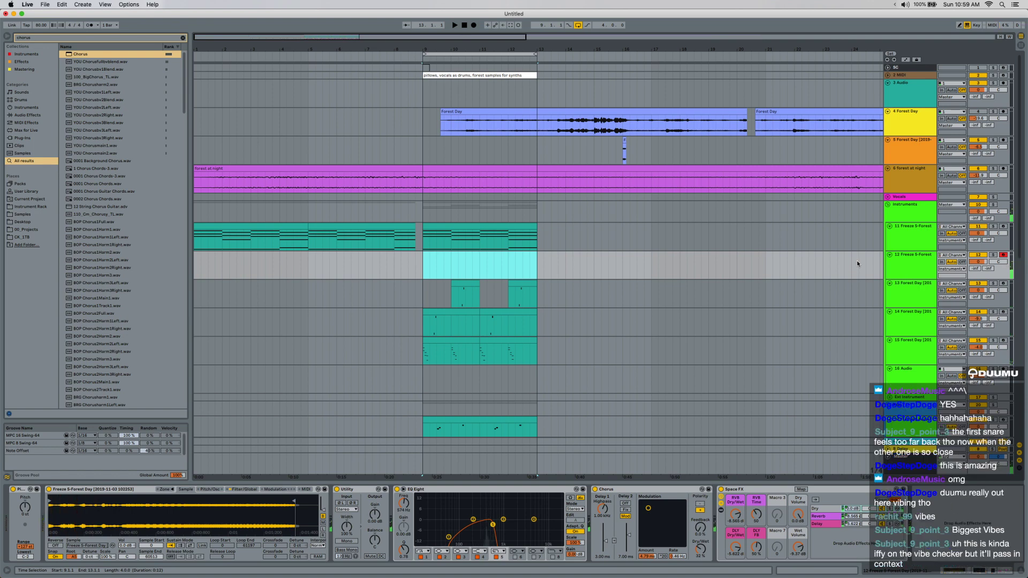
key("super+shift+m")
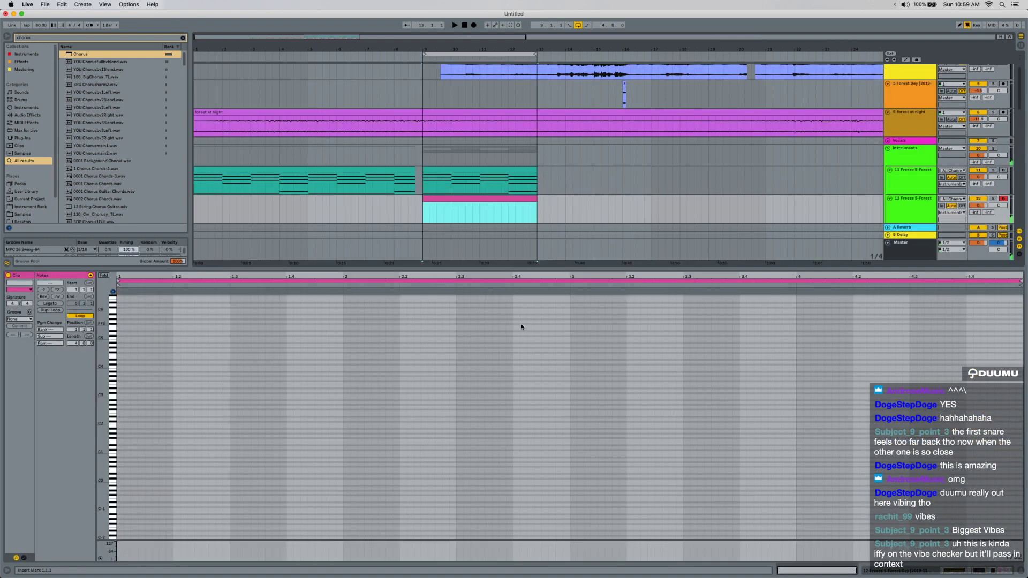
Remove the EQ Eight, Chorus and Space FX devices from the duplicated track's device chain.
left_click(883, 571)
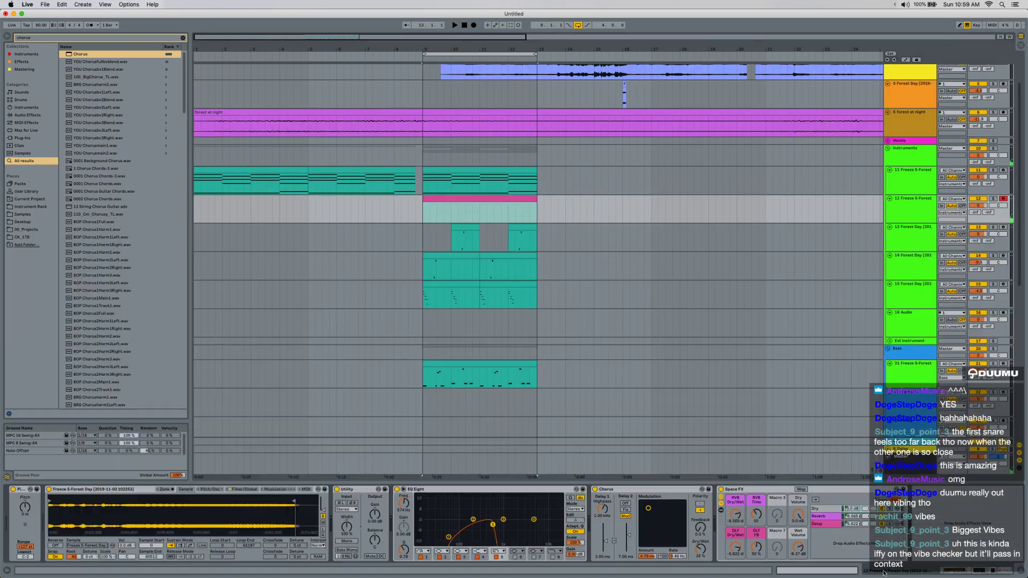
left_click(554, 491)
left_click(632, 489)
key("Delete")
key("Delete")
key("Delete")
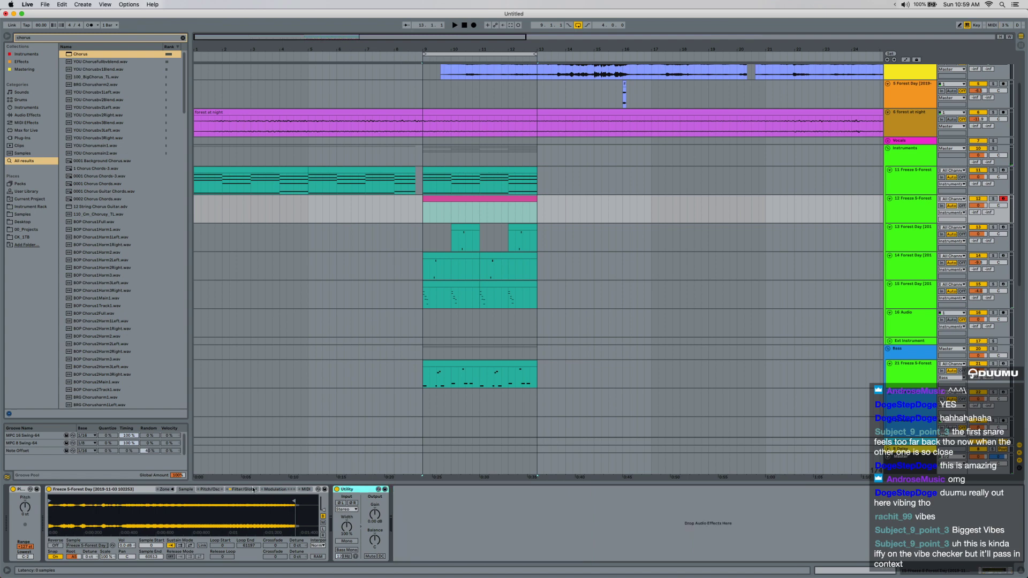
Move the Sampler's sample start to about the middle of the waveform, check its modulation and filter settings, and audition briefly.
left_click(263, 489)
left_click(184, 489)
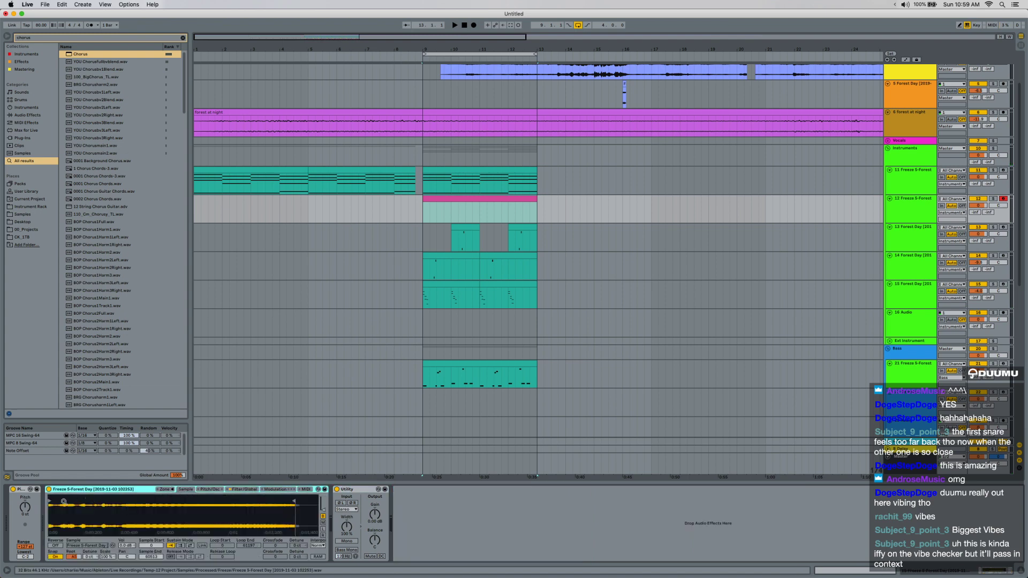
left_click_drag(49, 501, 172, 502)
left_click(269, 490)
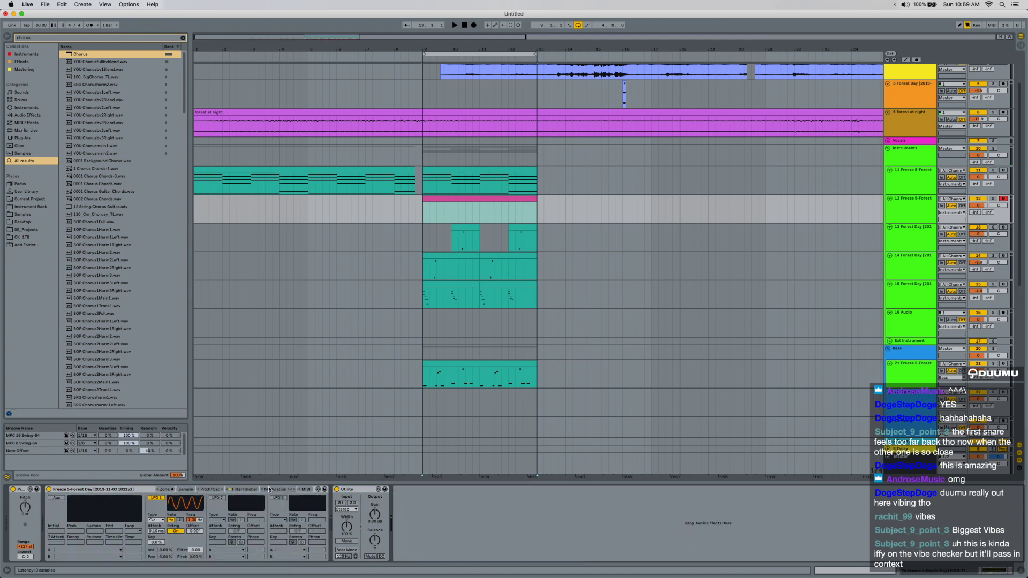
left_click(241, 490)
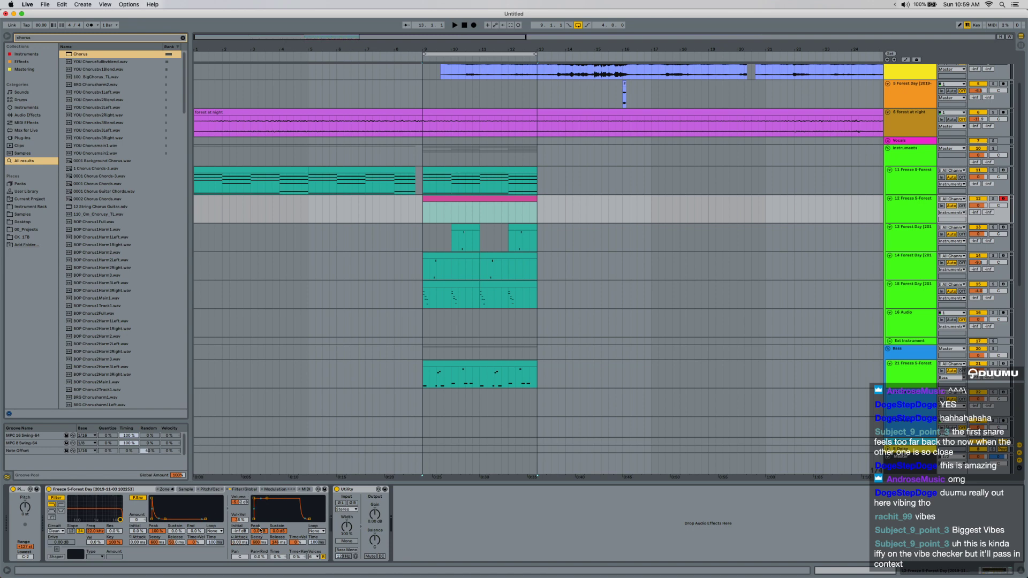
key("space")
key("space")
Open the empty clip at bar 9 and enter a rising F#3, G#3, B3 figure followed by an E3 note.
double_click(455, 198)
left_click(139, 382)
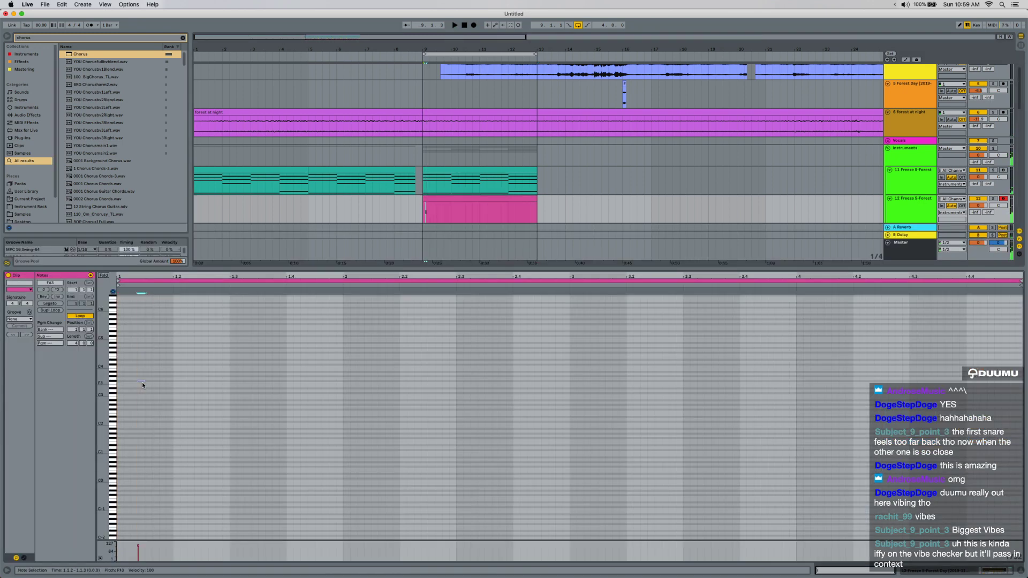
key("Right")
key("shift+Right")
key("space")
key("space")
key("space")
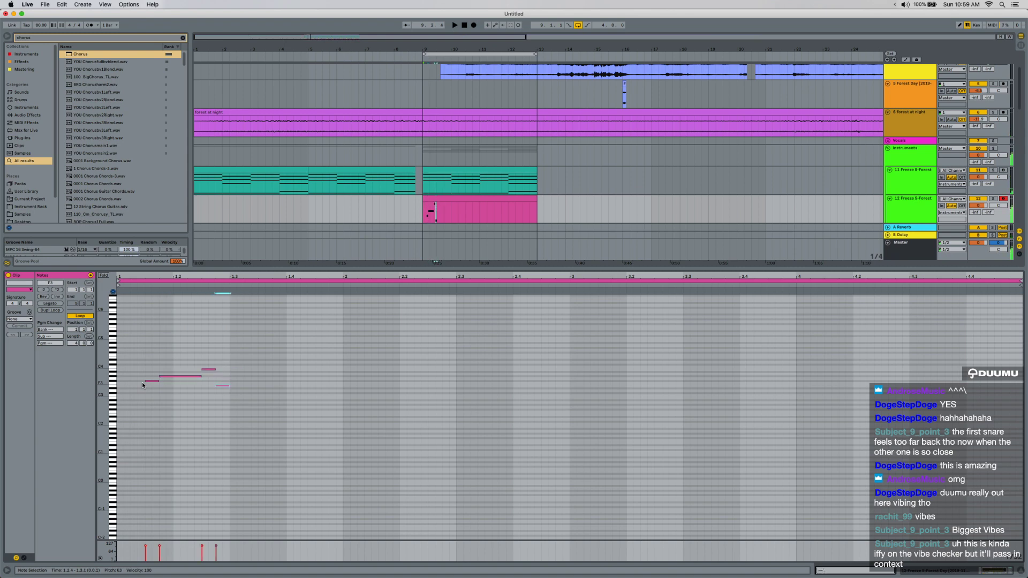
Lengthen the phrase's last note, E3, so it ends at the start of the clip's second bar, checking it by playback.
key("space")
key("shift+Right")
key("shift+Right")
key("shift+Right")
key("shift+Right")
key("shift+Right")
key("shift+Right")
key("shift+Right")
key("shift+Right")
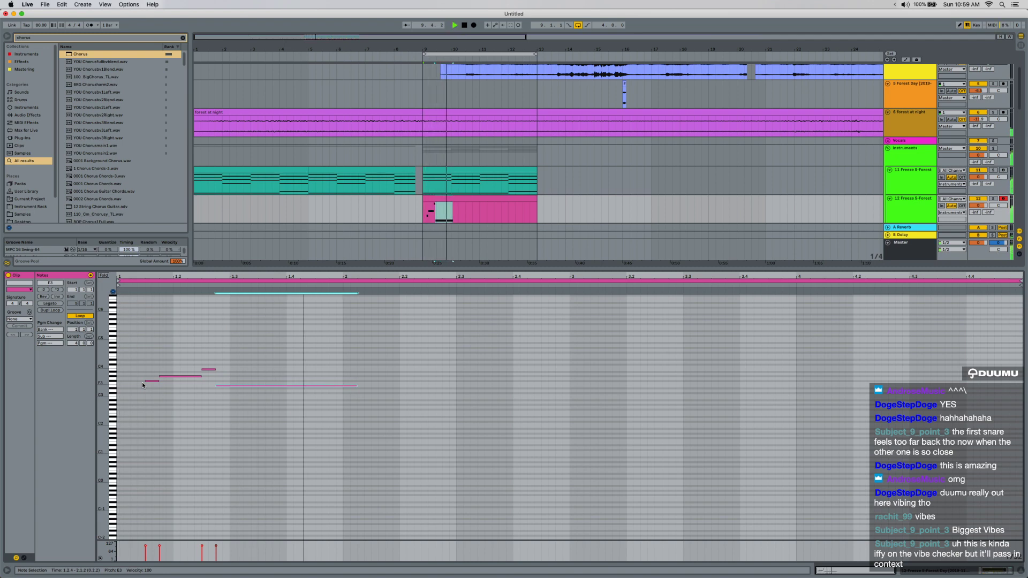
key("shift+Left")
key("space")
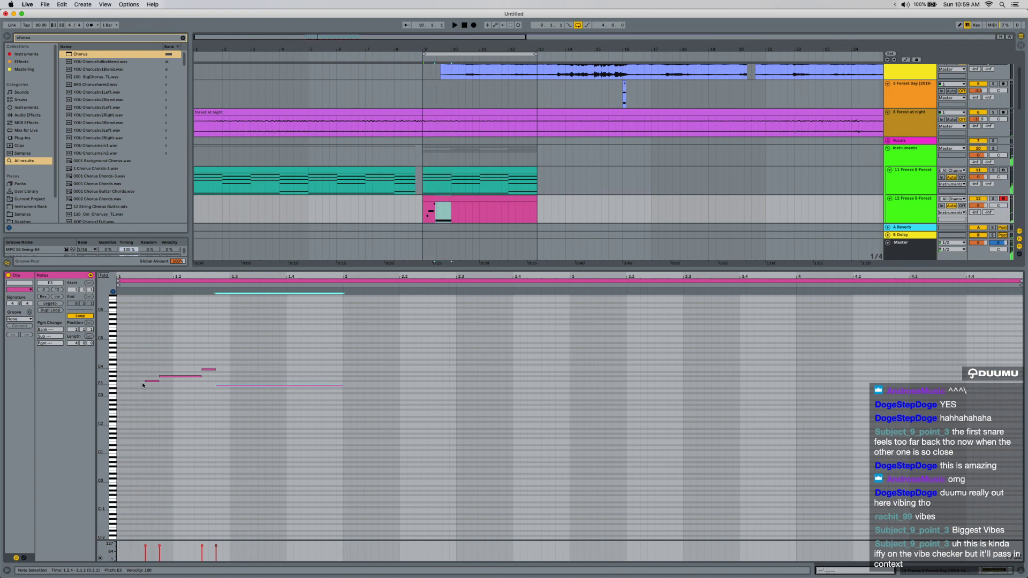
Duplicate the one-bar phrase into the clip's second bar, lower the copy's last three notes, and listen to it.
key("super+a")
key("super+d")
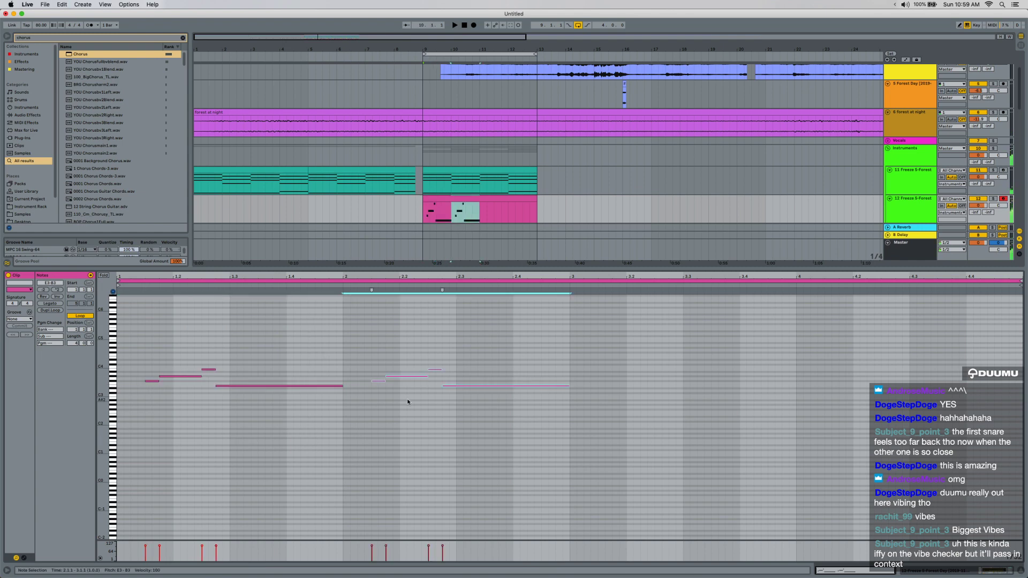
left_click(378, 381)
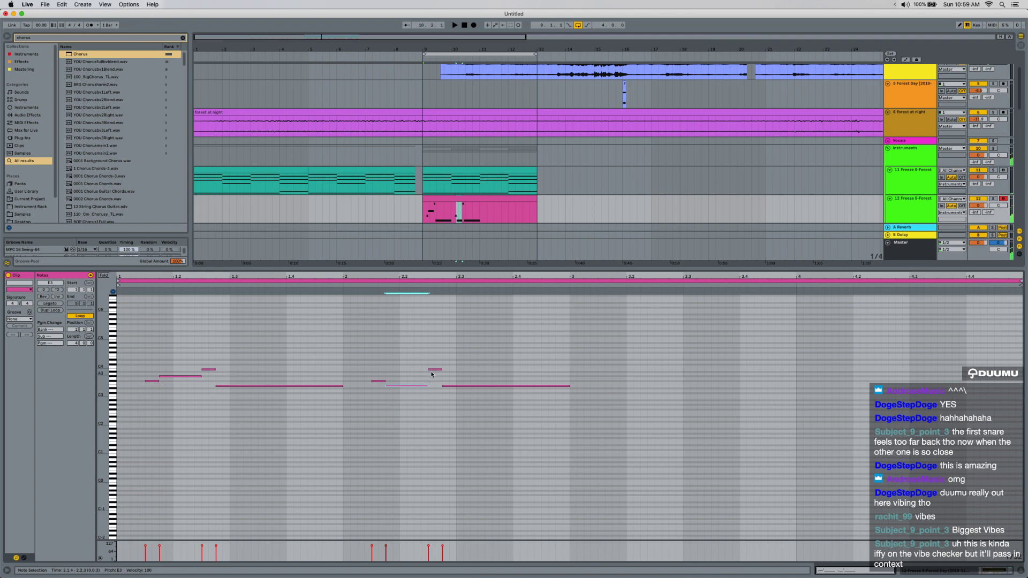
left_click_drag(465, 387, 465, 396)
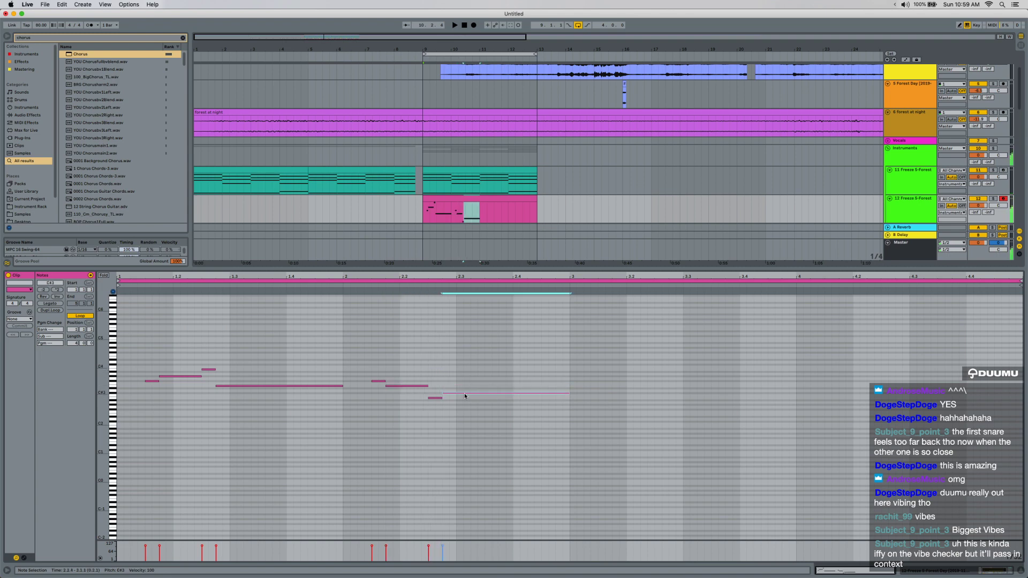
key("space")
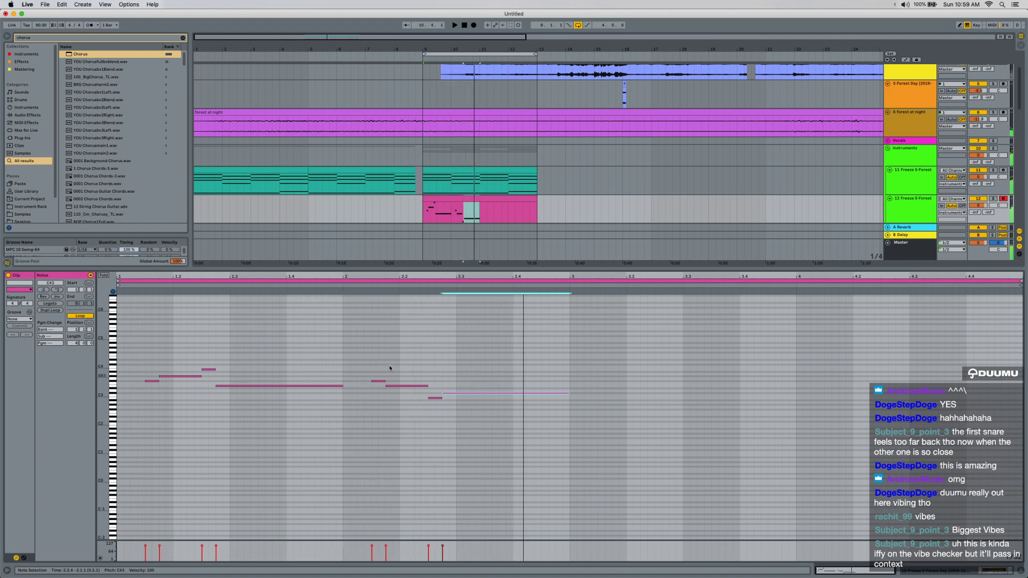
key("space")
Delete the second bar's first note and retune its last two notes to D#3 and B2, auditioning the changes.
double_click(378, 381)
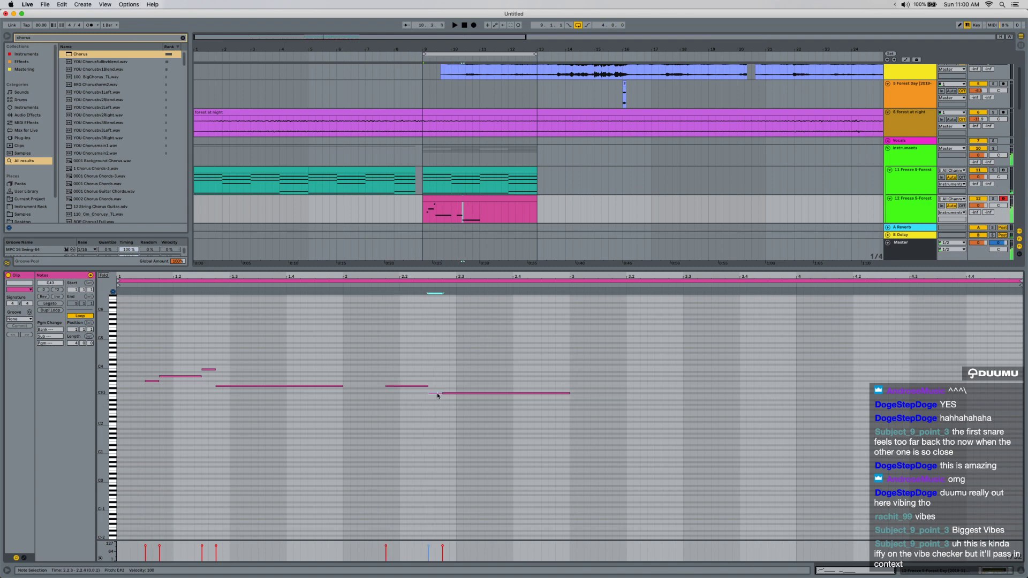
left_click_drag(452, 393, 452, 387)
key("space")
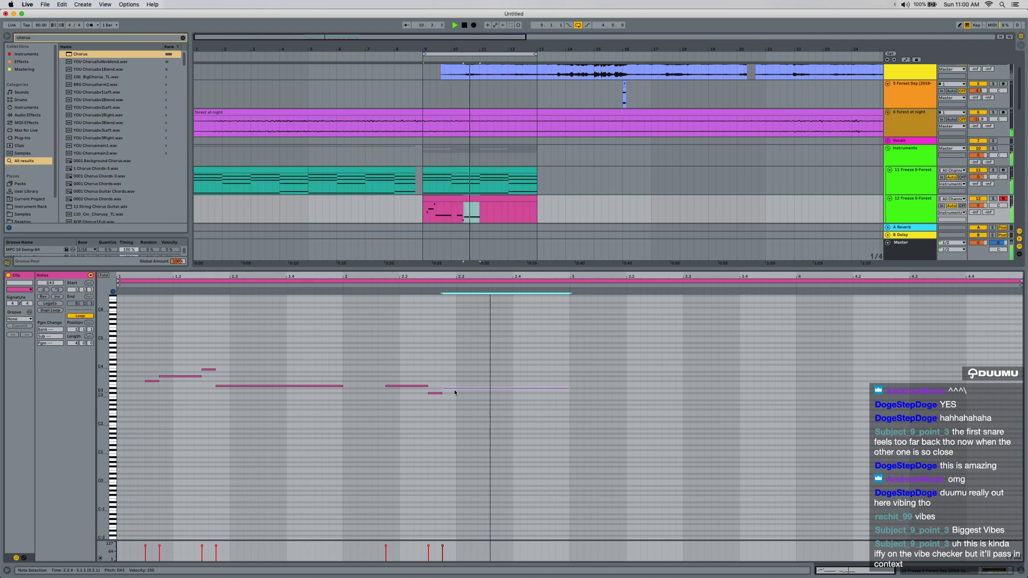
key("space")
left_click(406, 386)
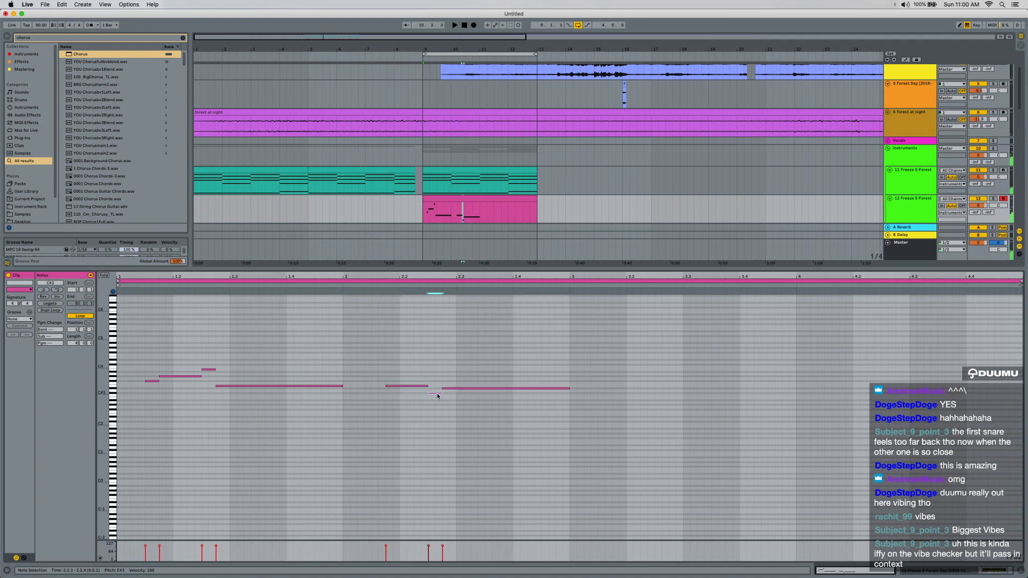
left_click(451, 389)
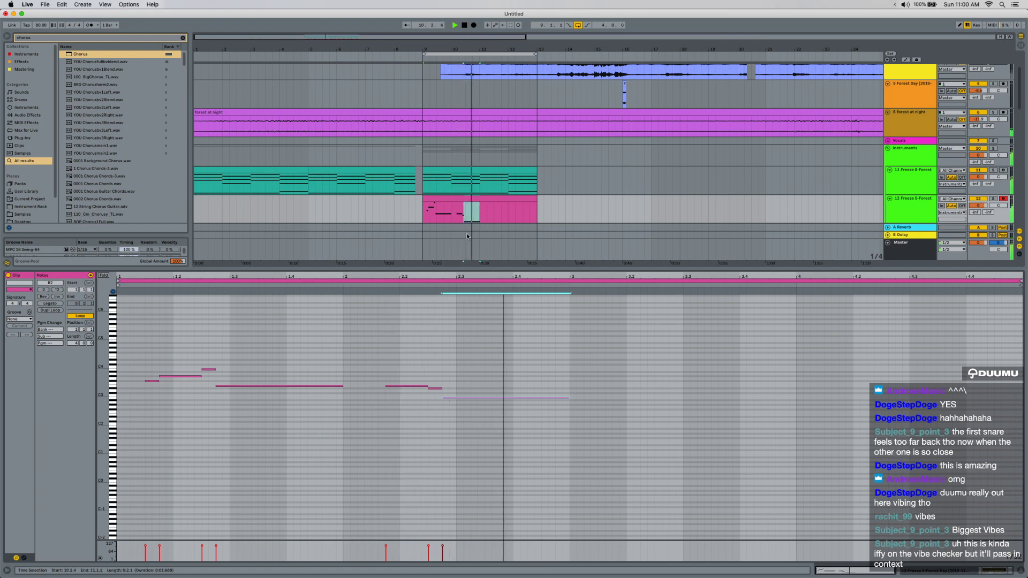
key("space")
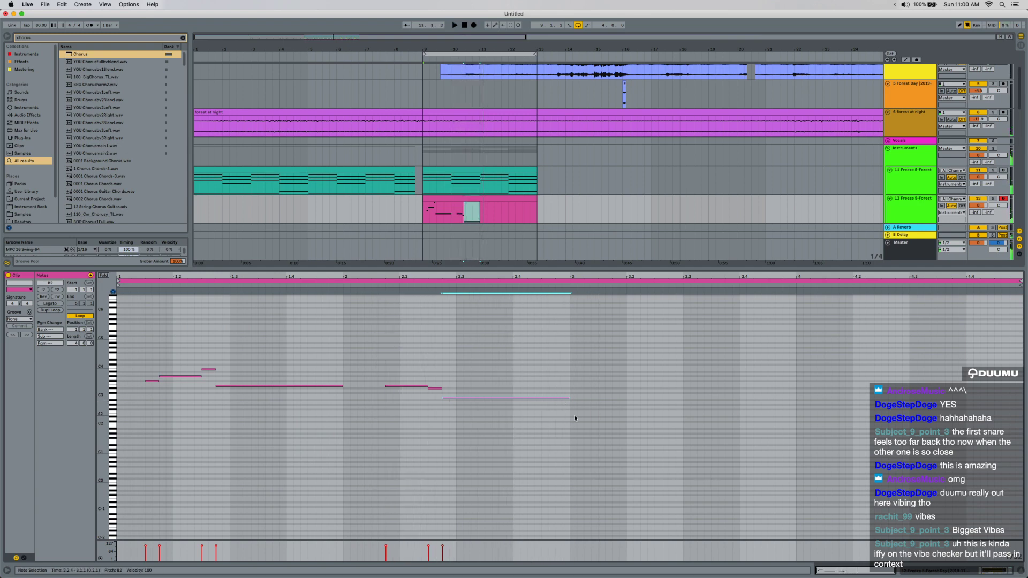
Solo the new melody track and duplicate its first two bars to fill bars 11 and 12.
left_click(994, 199)
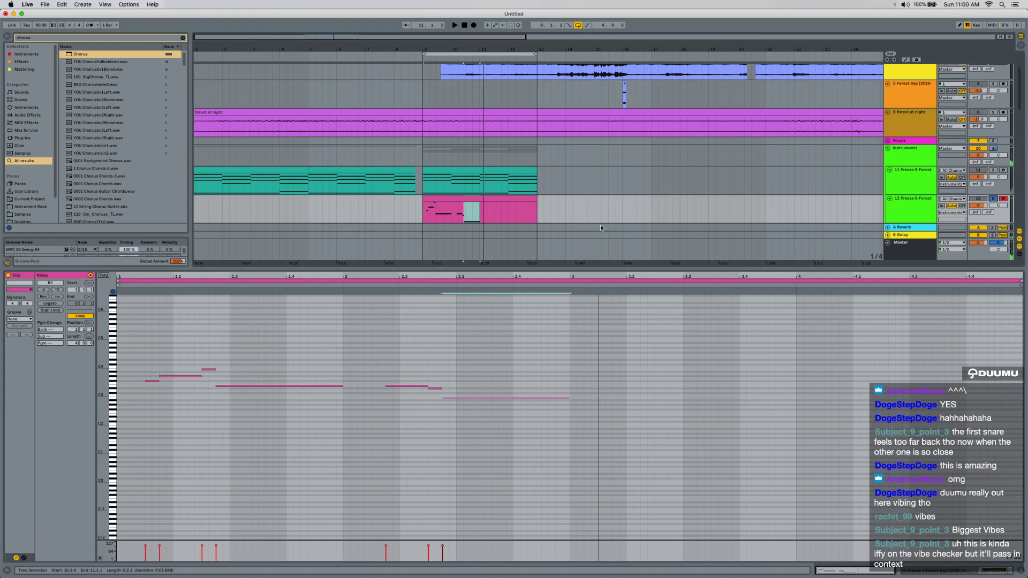
left_click_drag(476, 222, 424, 196)
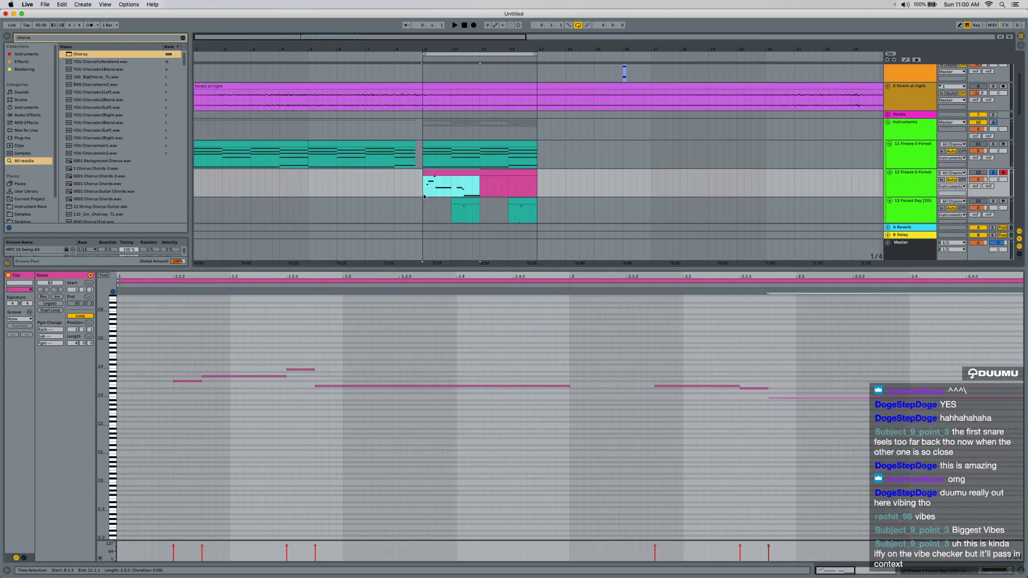
left_click(445, 170)
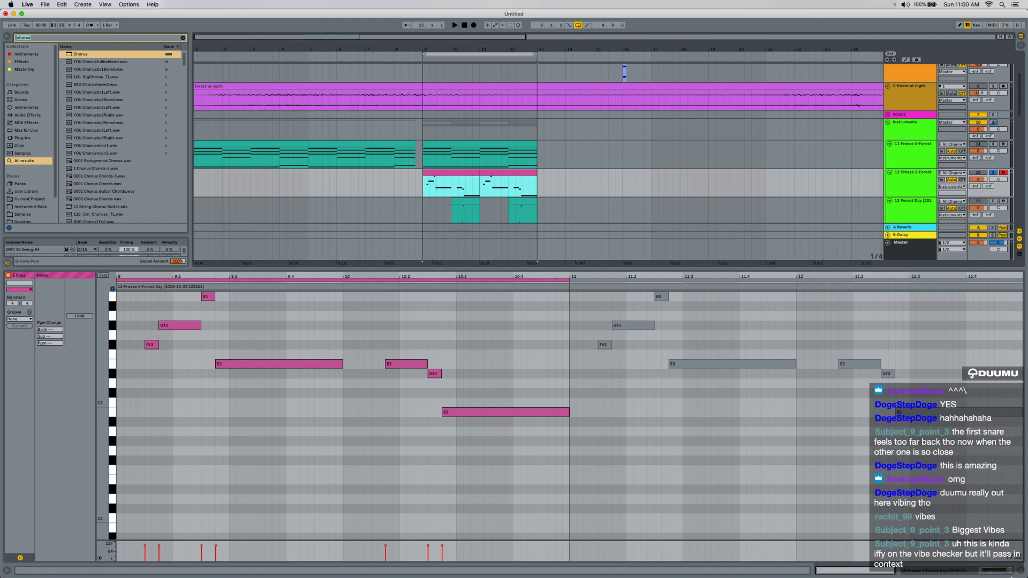
Return to the melody track's devices and lower the Sampler's filter frequency to about 75 Hz during playback.
left_click(968, 571)
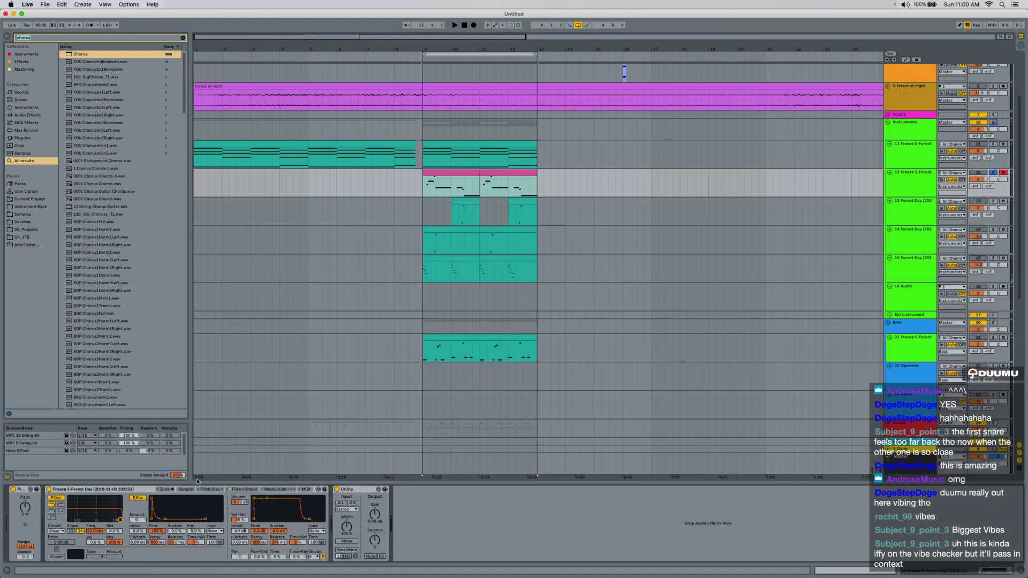
left_click(185, 489)
right_click(219, 514)
left_click(243, 540)
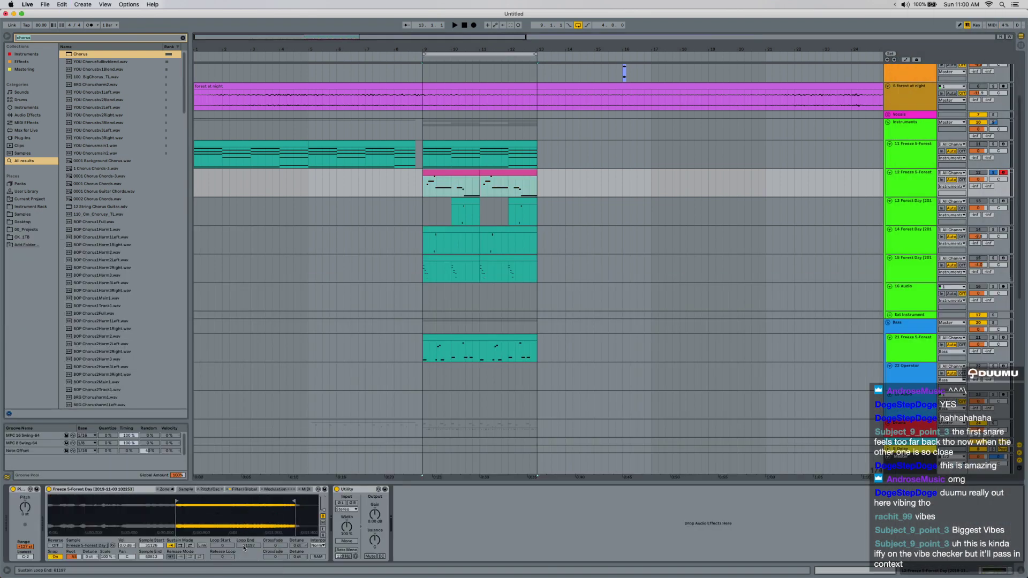
left_click(248, 489)
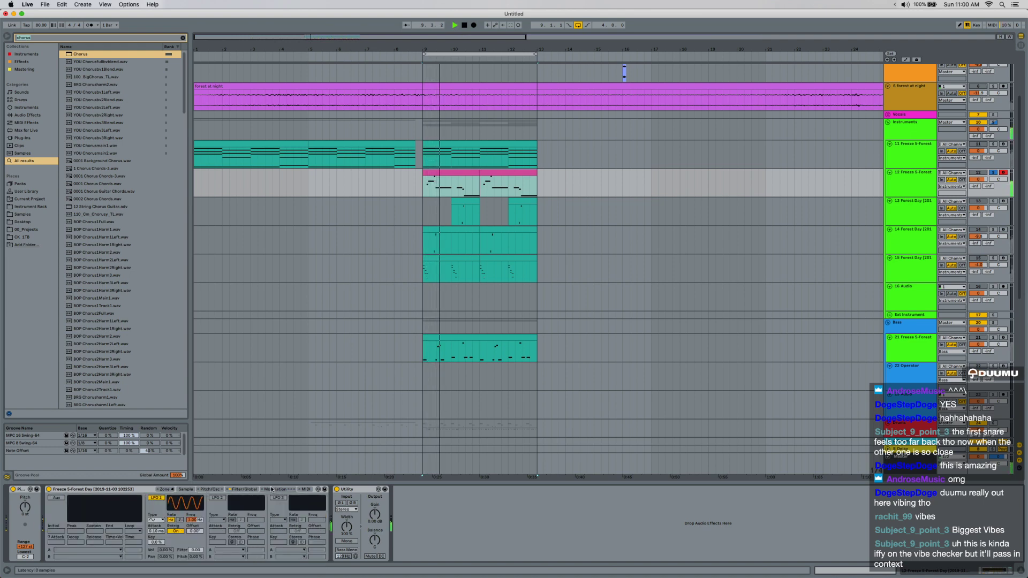
left_click(250, 489)
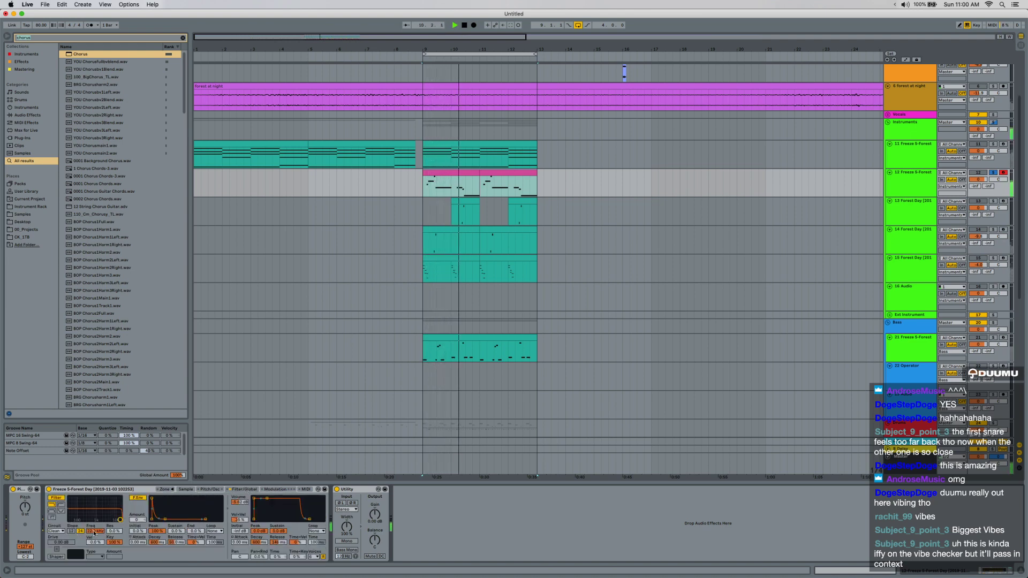
left_click_drag(95, 533, 97, 549)
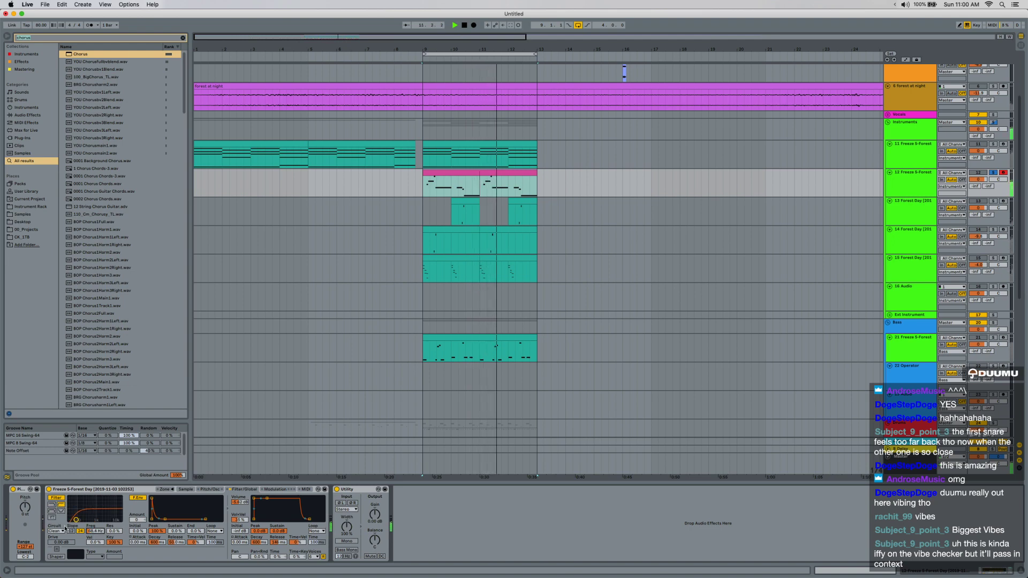
List all audio effects without a search filter and add an EQ Eight to the melody track.
left_click(24, 115)
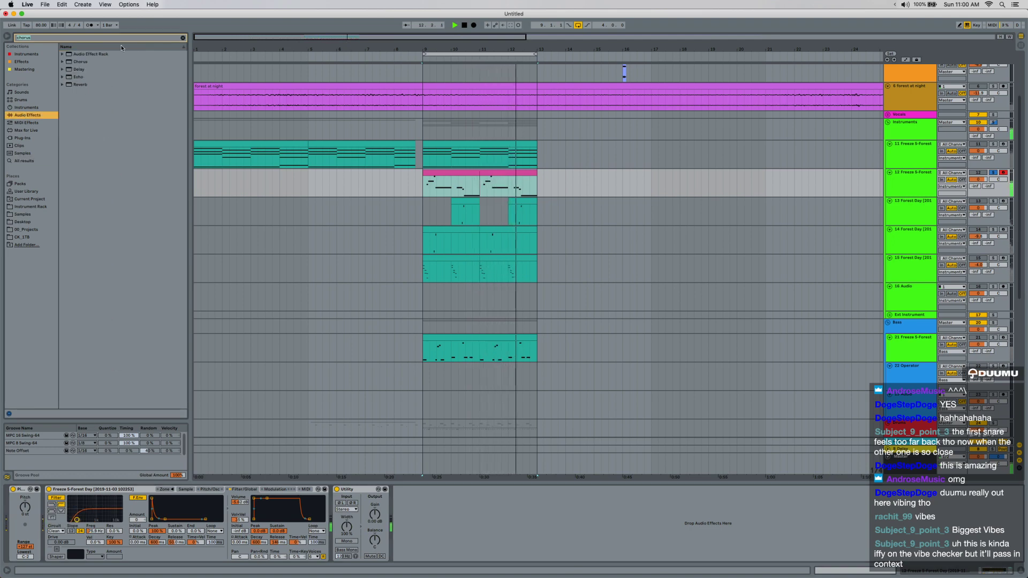
left_click(182, 37)
double_click(82, 161)
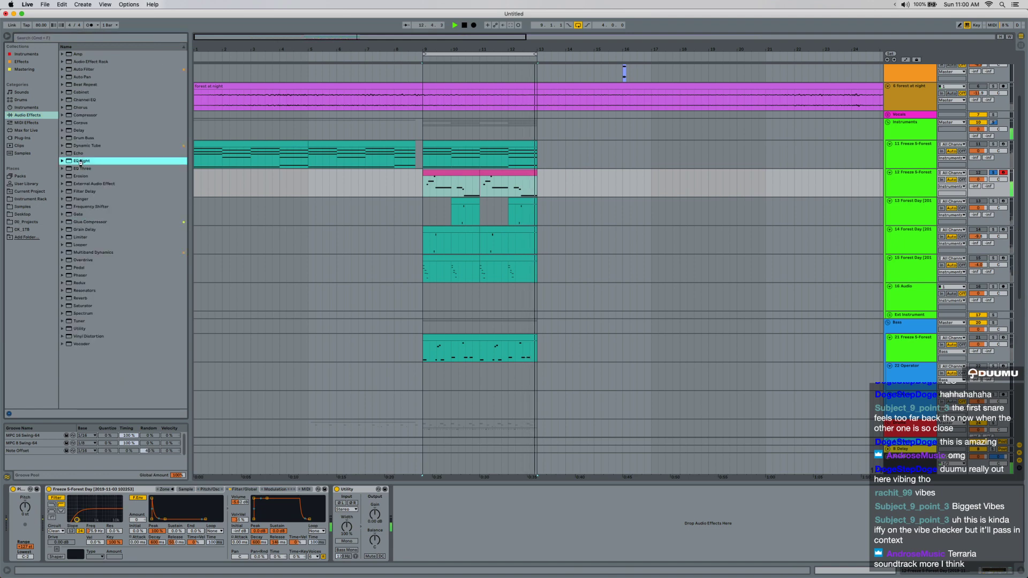
Narrow the sound in EQ Eight with a high-cut filter on band 5 and a raised low-cut filter on band 1.
left_click(497, 552)
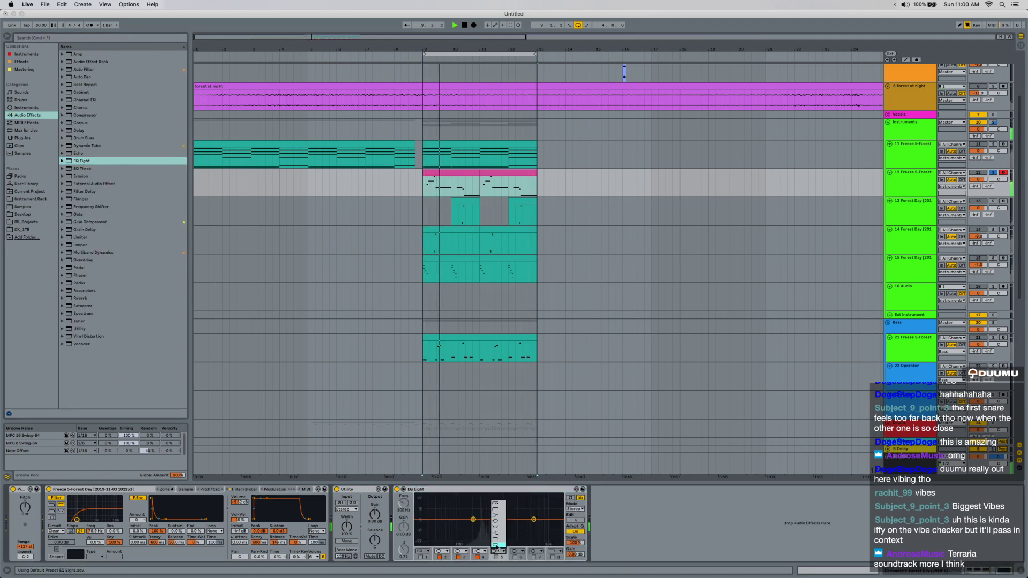
left_click(498, 555)
left_click(497, 558)
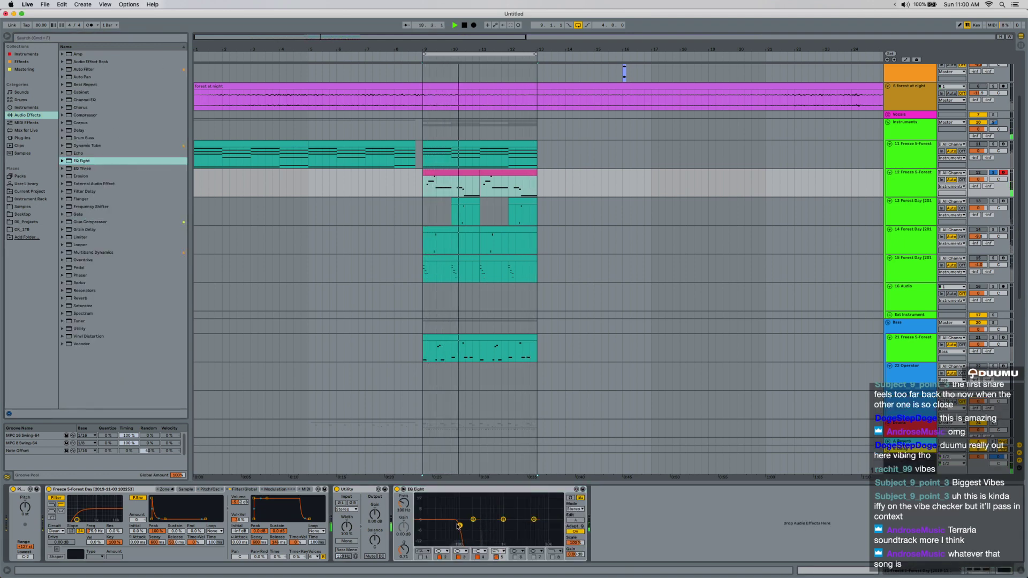
left_click_drag(460, 525, 495, 523)
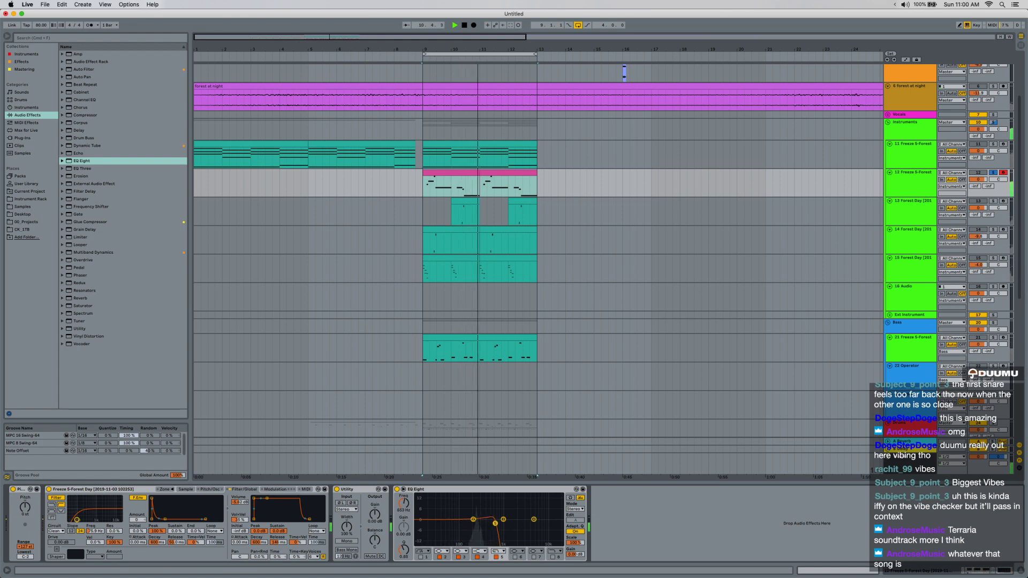
left_click(420, 557)
left_click_drag(443, 525, 472, 527)
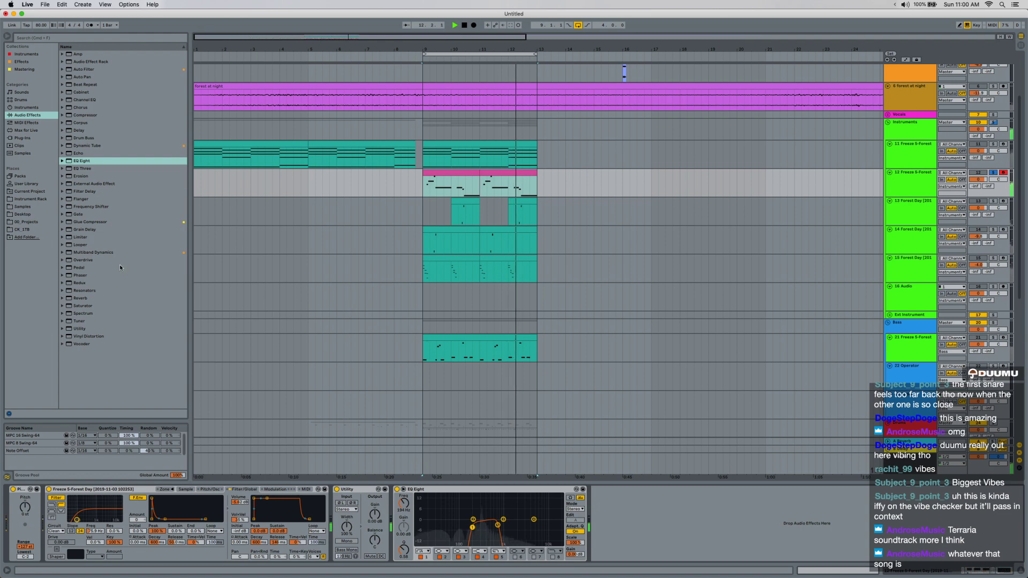
Find the Space FX rack by searching for "space", add it after the EQ Eight, and close its reverb plug-in window.
key("super+f")
type("space")
key("Down")
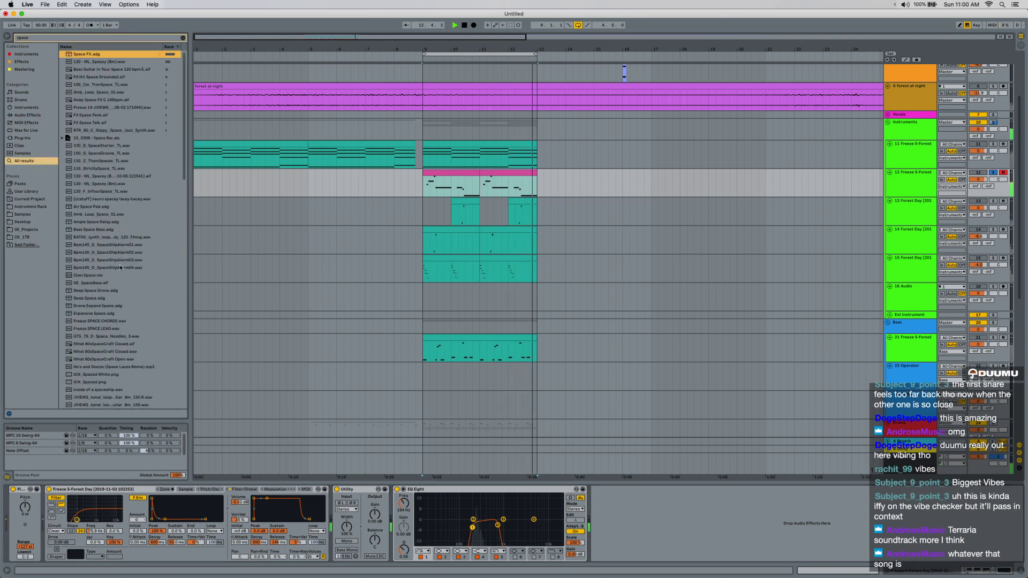
key("Return")
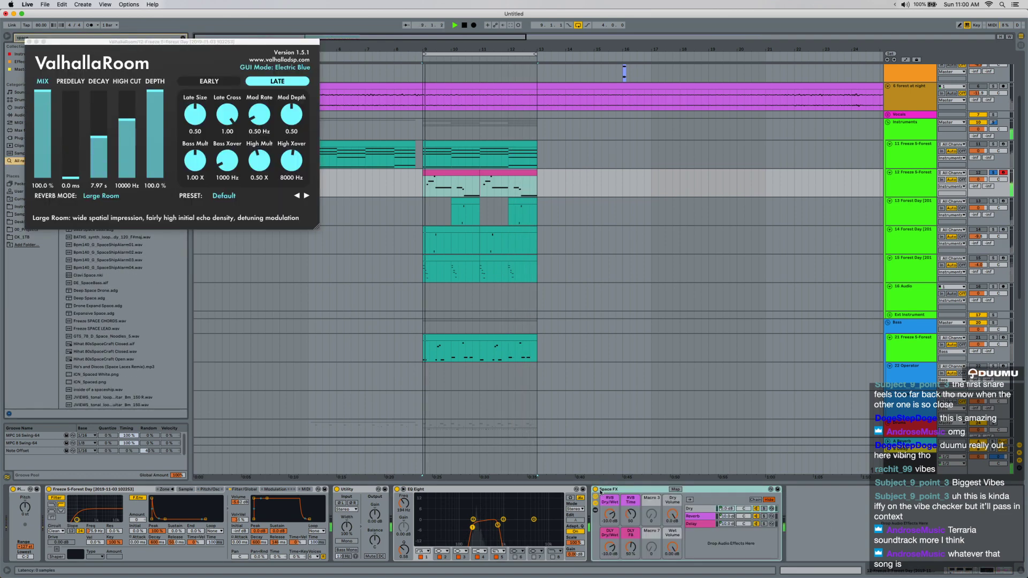
left_click(29, 42)
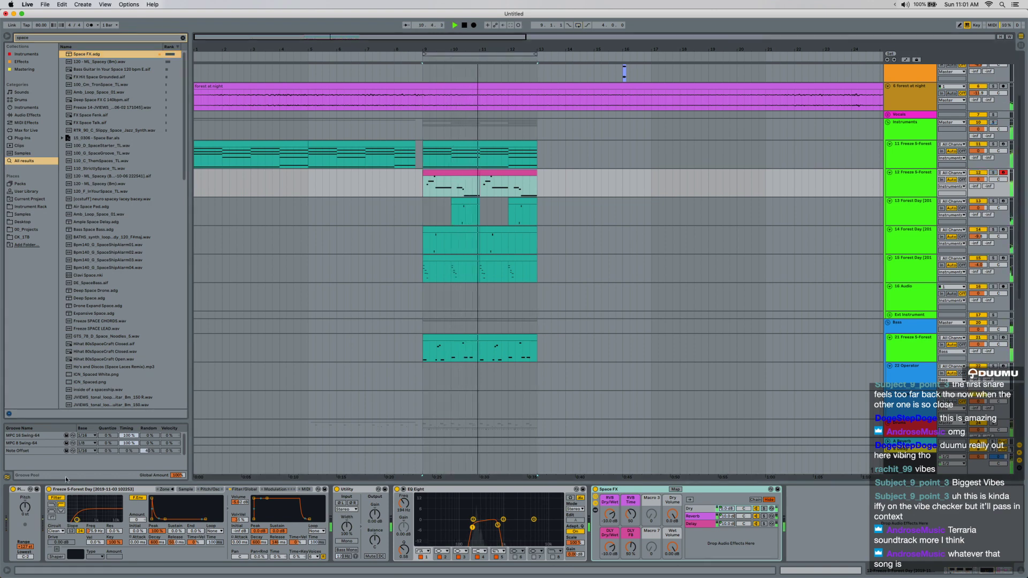
Set the melody track's Pitch device to +12 semitones and restart playback.
left_click(26, 512)
type("12")
key("Return")
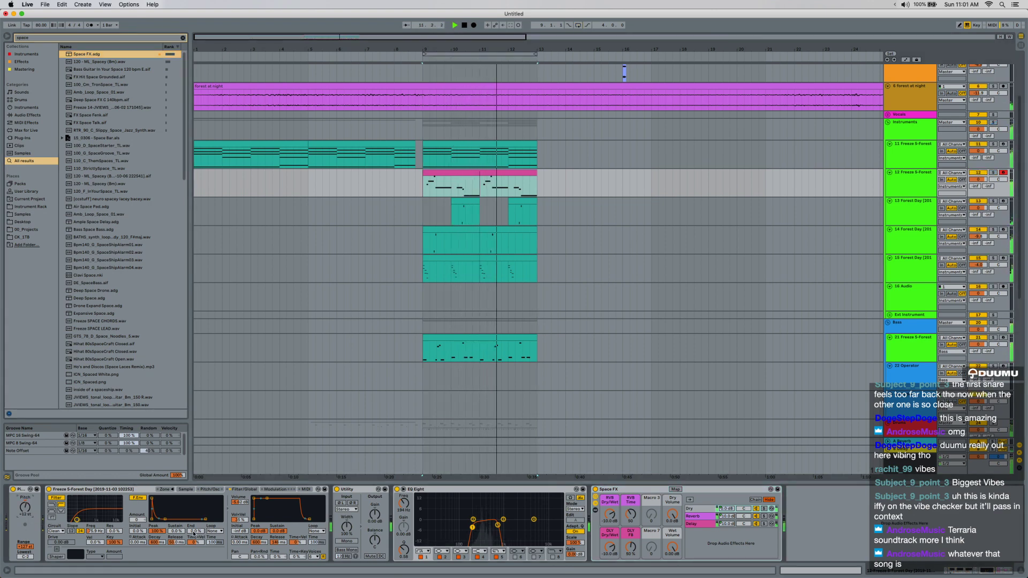
key("space")
key("space")
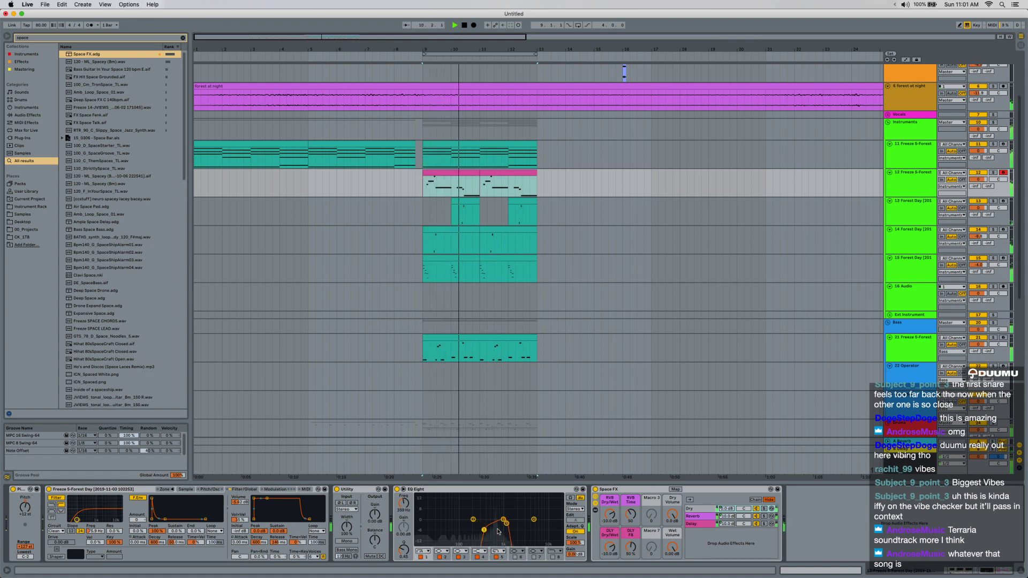
Nudge the cut bands in the melody track's EQ Eight and raise LFO 1's pitch modulation in its Sampler.
left_click_drag(485, 529, 510, 523)
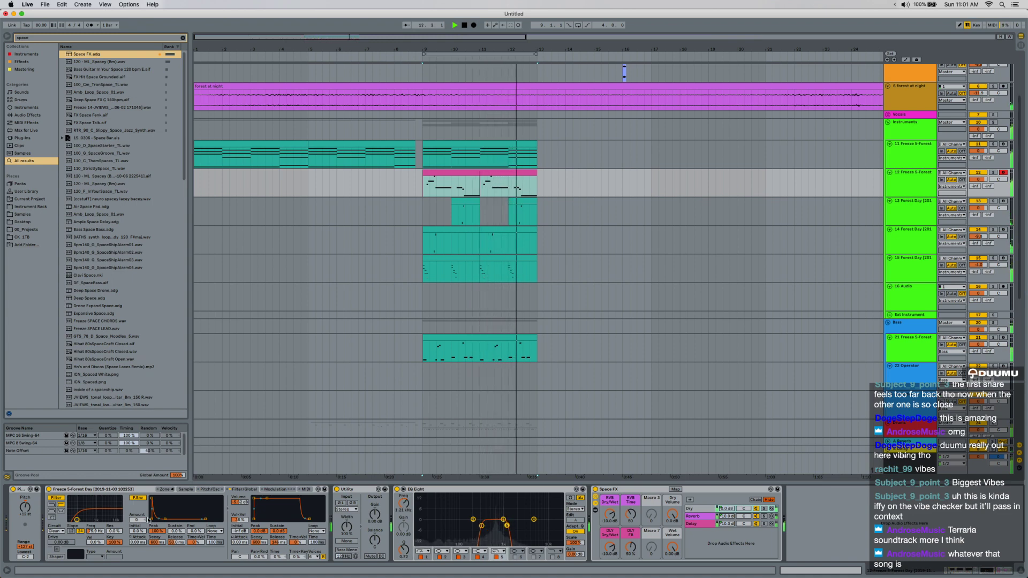
left_click(208, 489)
left_click(186, 489)
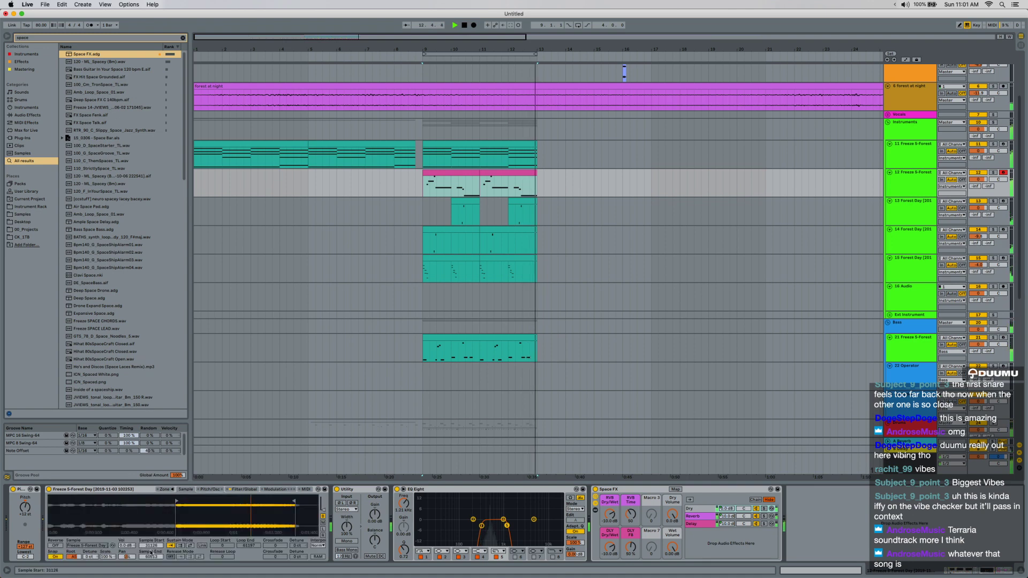
left_click_drag(86, 558, 86, 558)
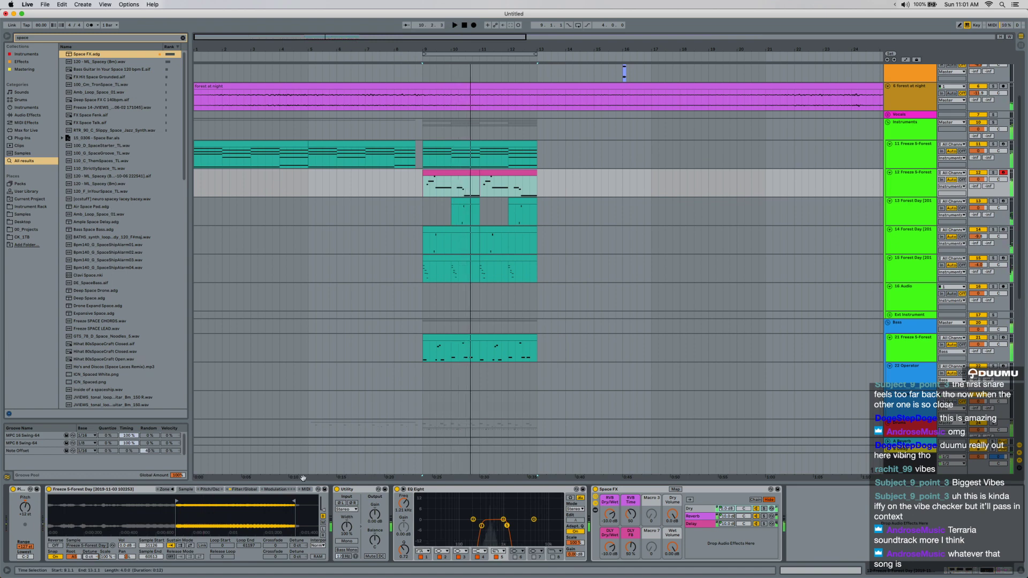
left_click(275, 489)
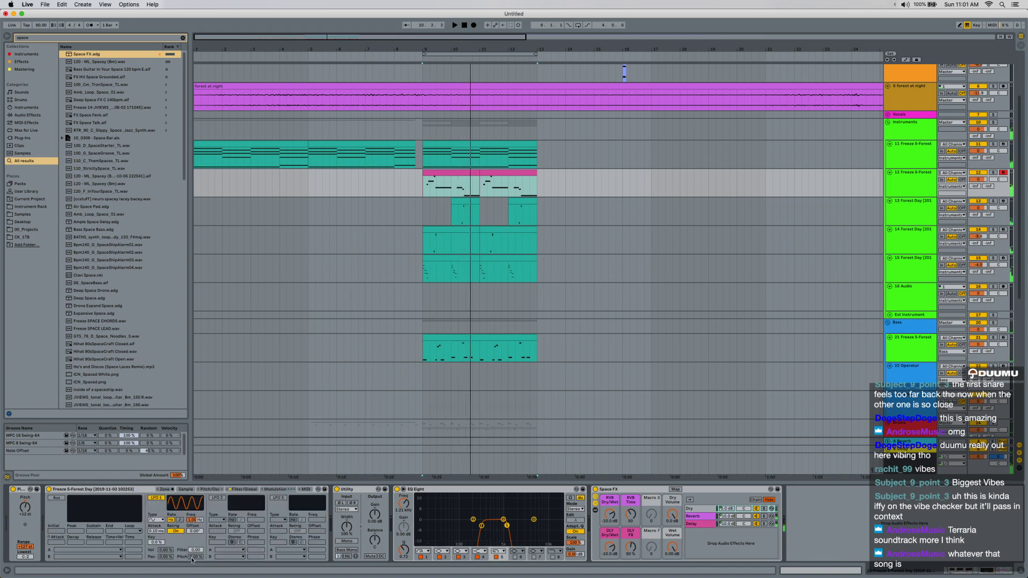
key("space")
left_click_drag(193, 557, 195, 517)
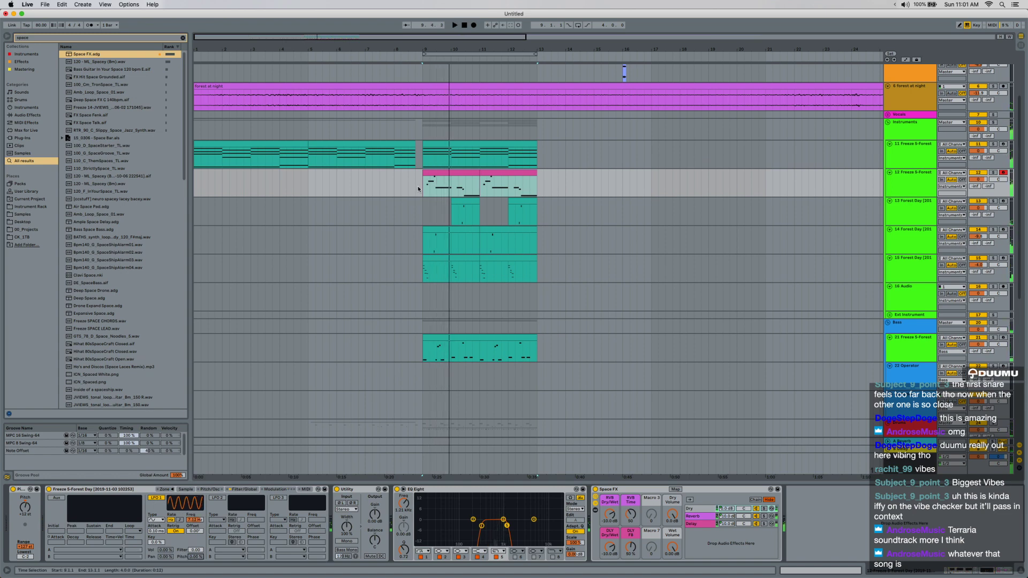
Draw a rising Pitch < LFO automation ramp across bar 9 of the melody track and duplicate it over bars 10 to 12.
scroll(418, 188, "up", 3)
left_click(460, 196)
key("a")
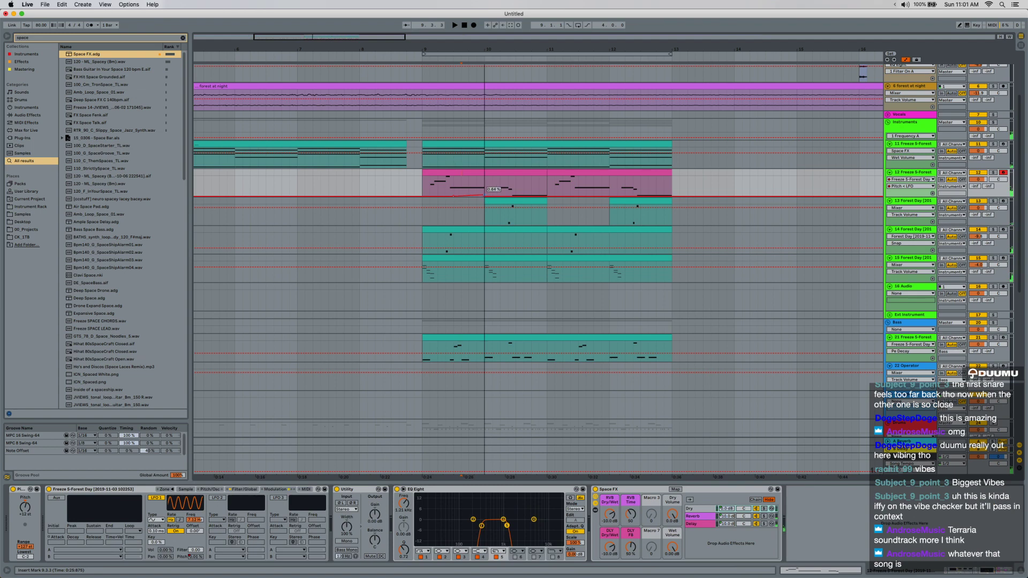
left_click_drag(421, 189, 484, 185)
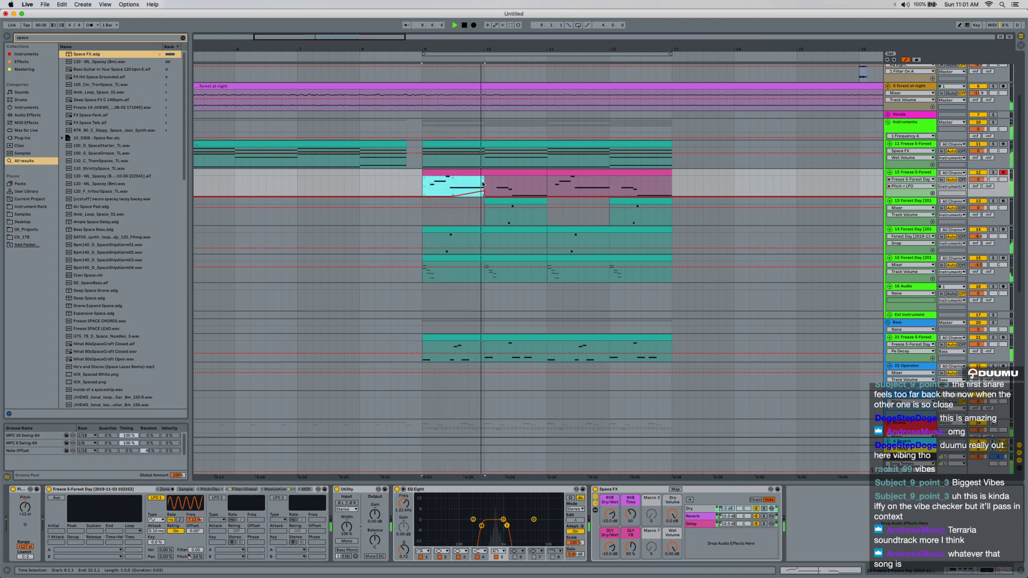
key("super+d")
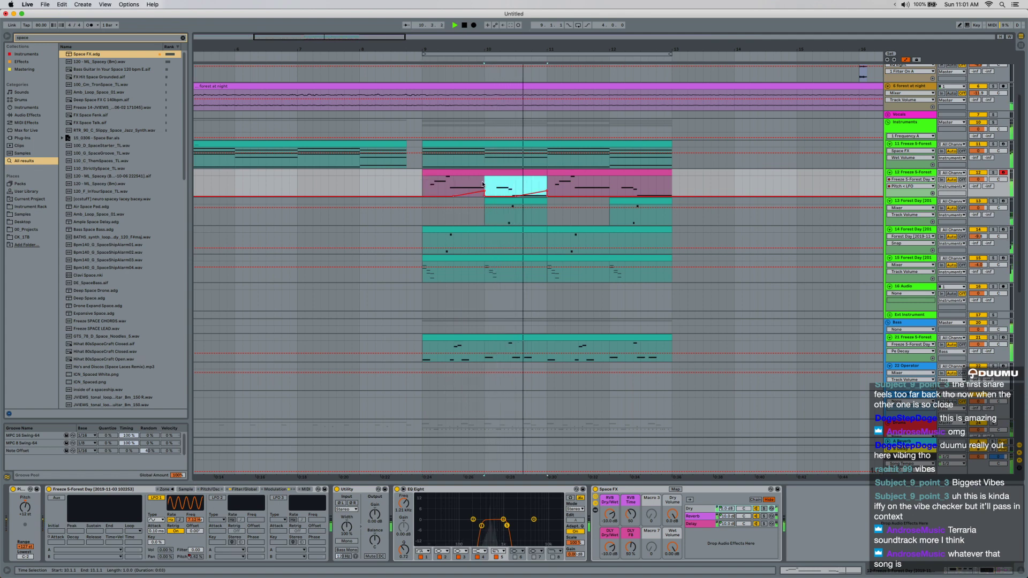
key("super+d")
key("super+d")
key("a")
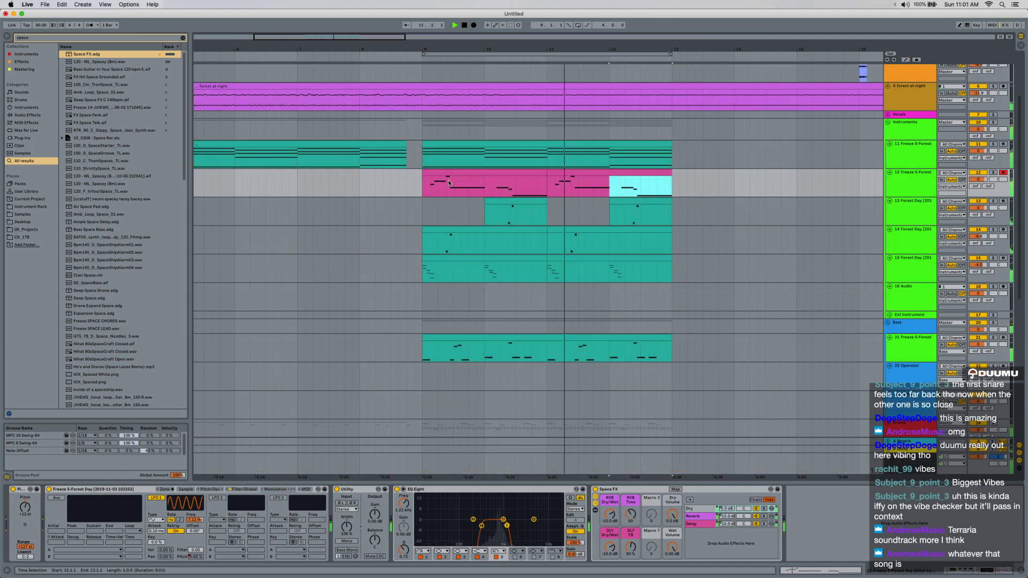
Duplicate bars 9–12 of all tracks from Instruments down to bar 13, and loop the eight bars starting at bar 9.
left_click_drag(670, 185, 420, 186)
scroll(419, 186, "down", 5)
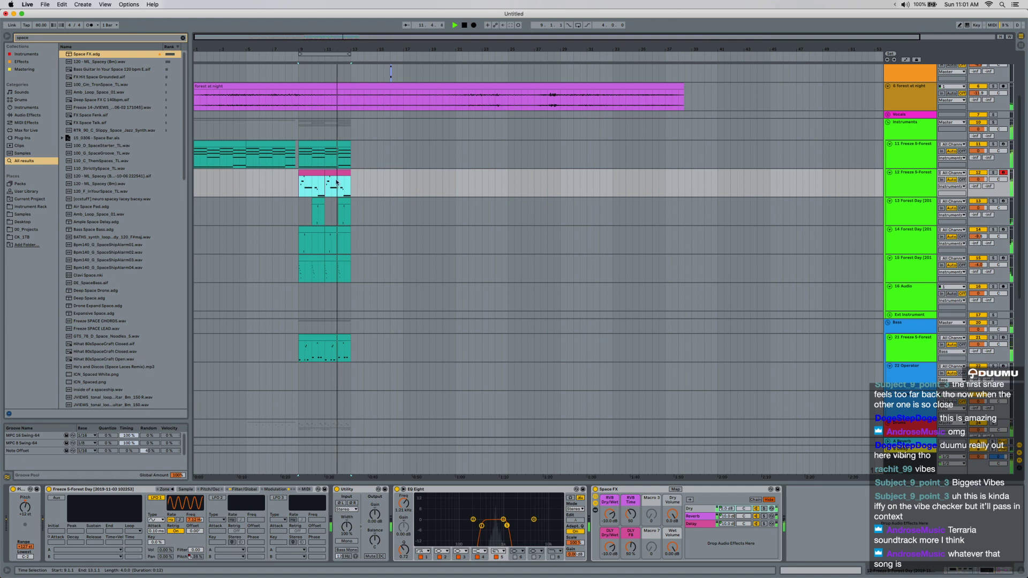
left_click(368, 127, "shift")
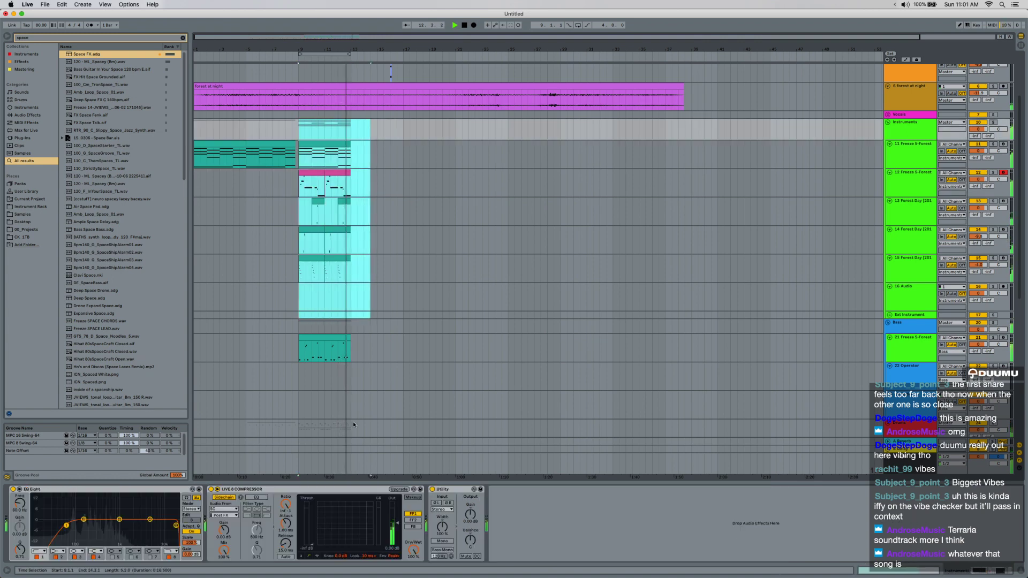
left_click(347, 464, "shift")
key("super+d")
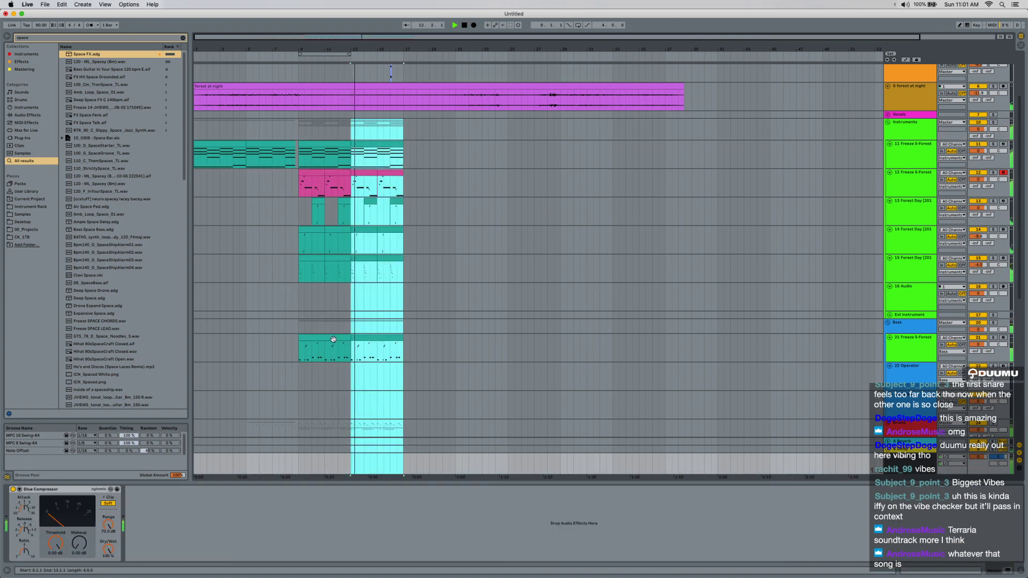
left_click(333, 341, "shift")
key("super+l")
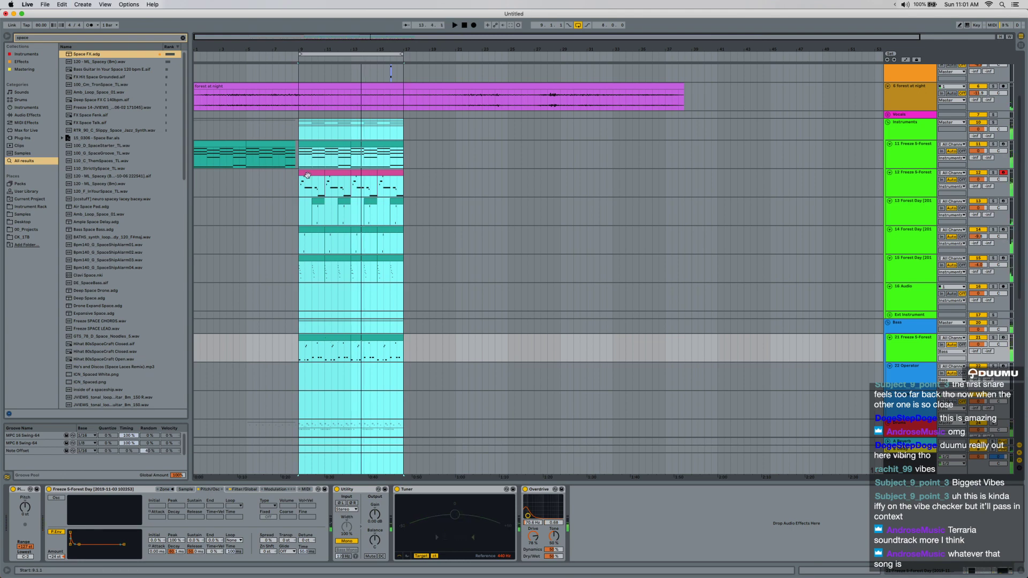
Move the pink melody clips so they start at bar 17, and play the arrangement from the first chord clip.
left_click(343, 175)
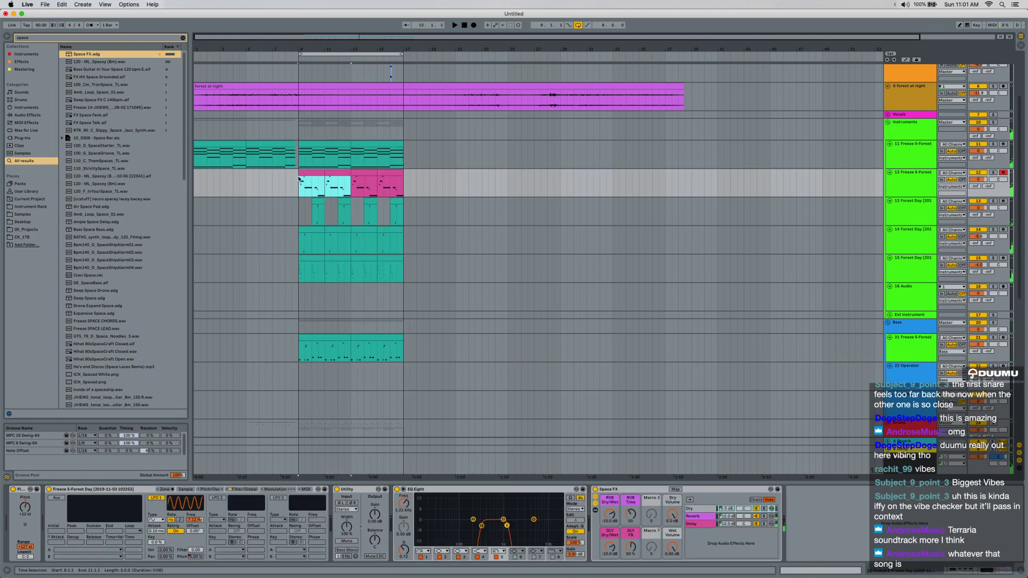
left_click_drag(379, 175, 483, 177)
left_click(231, 146)
key("space")
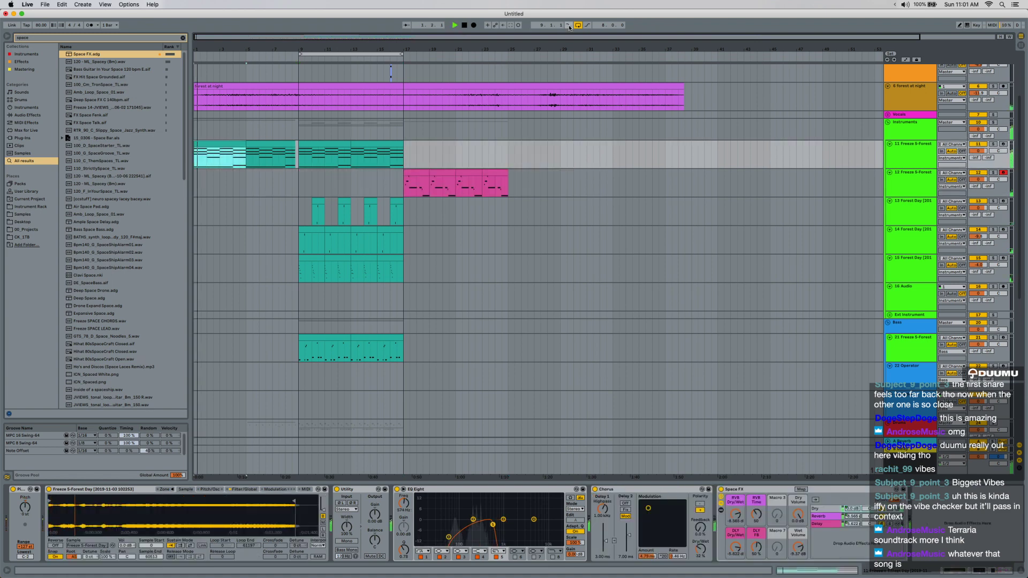
Duplicate bars 9–16 of all tracks from Instruments down so the copy starts at bar 17.
left_click(310, 144)
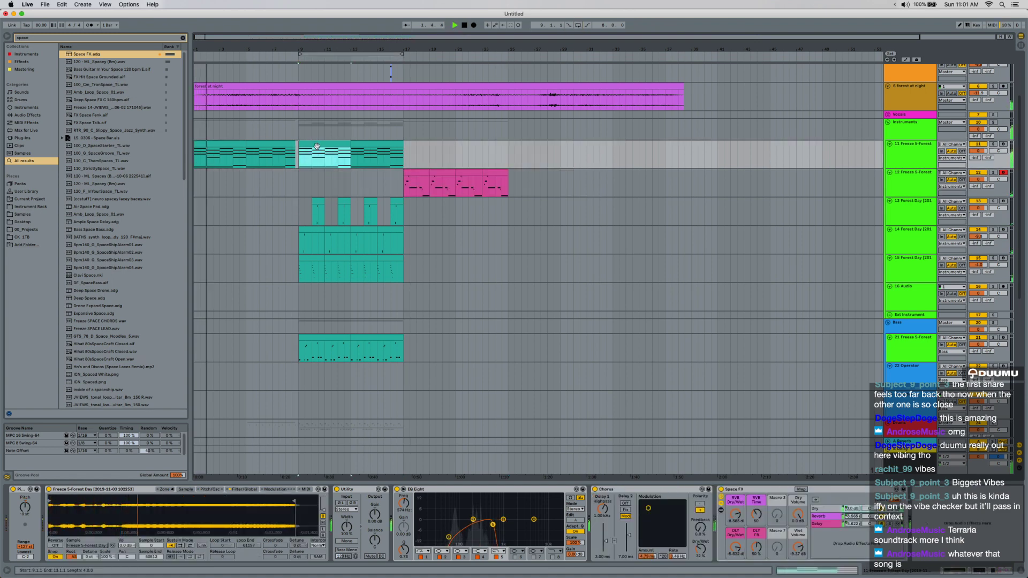
left_click(300, 130)
left_click(403, 464, "shift")
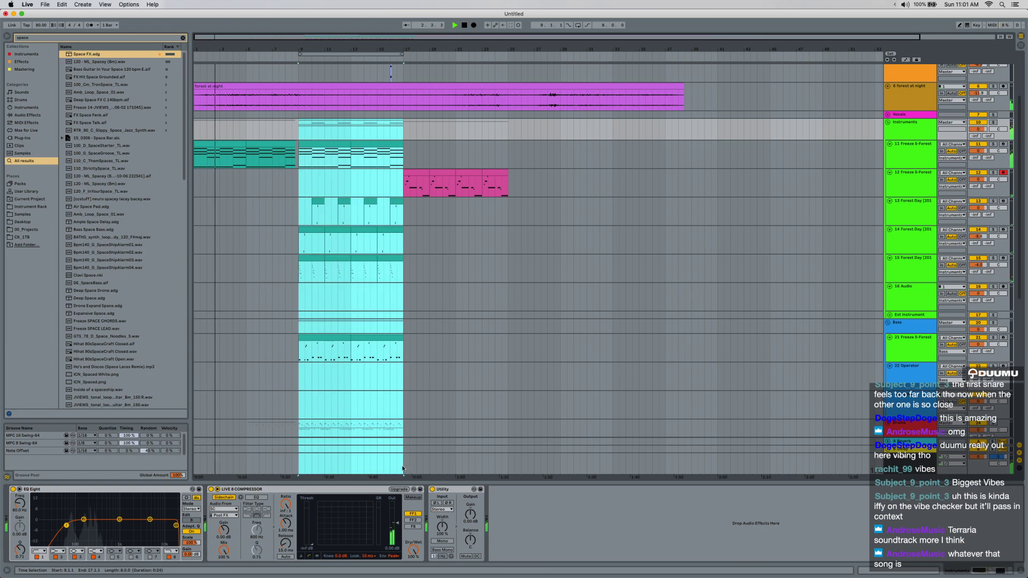
key("super+d")
Clear the copied chord clips on track 11 and the copied clips on track 14 from bar 17 onward.
left_click_drag(405, 167, 534, 158)
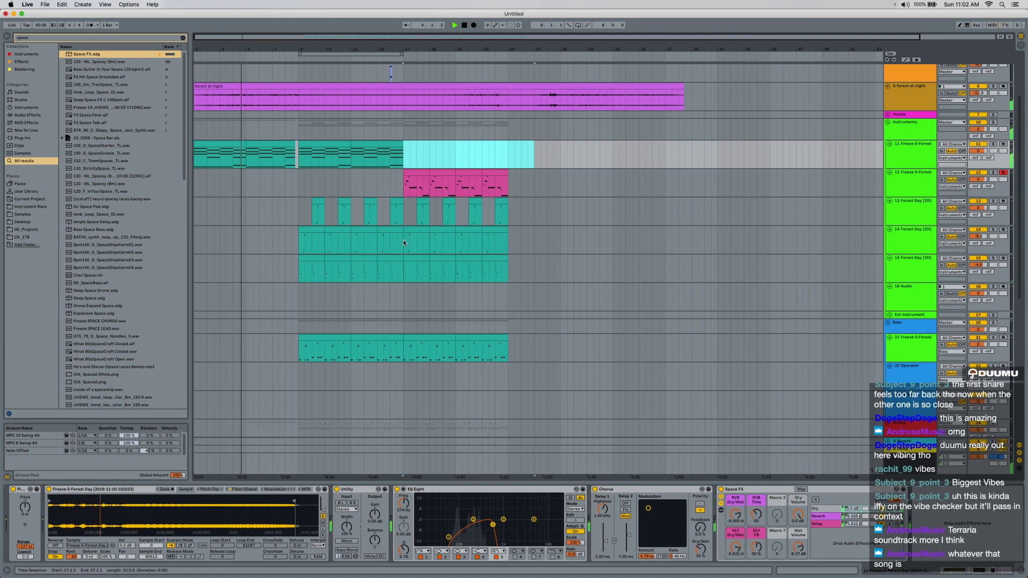
left_click_drag(404, 241, 509, 242)
scroll(246, 236, "down", 3)
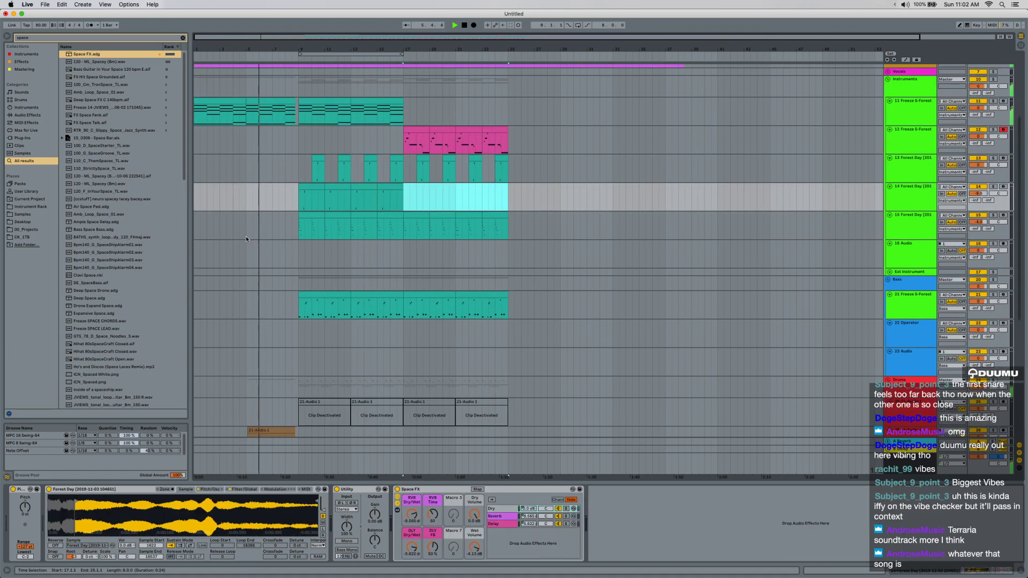
Lower the master Glue Compressor's threshold to about -9.6 dB and raise its makeup gain.
scroll(246, 252, "up", 4)
scroll(246, 253, "left", 3)
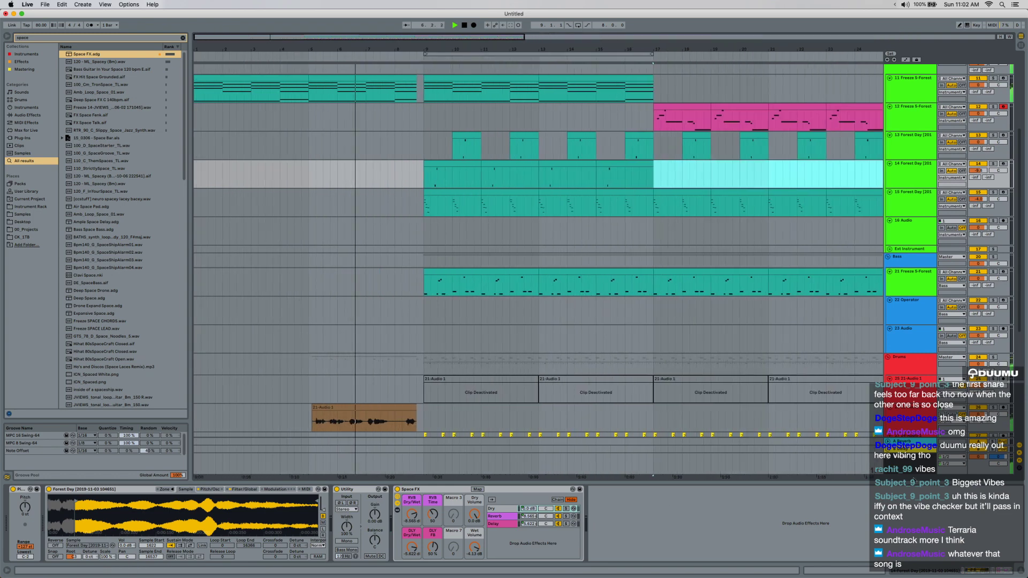
left_click(913, 469)
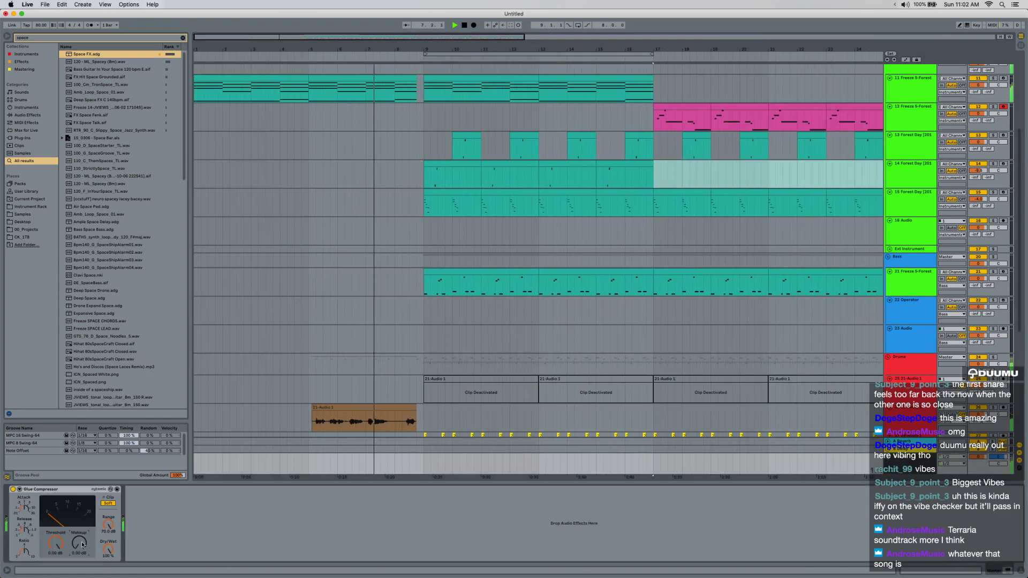
left_click_drag(84, 545, 84, 518)
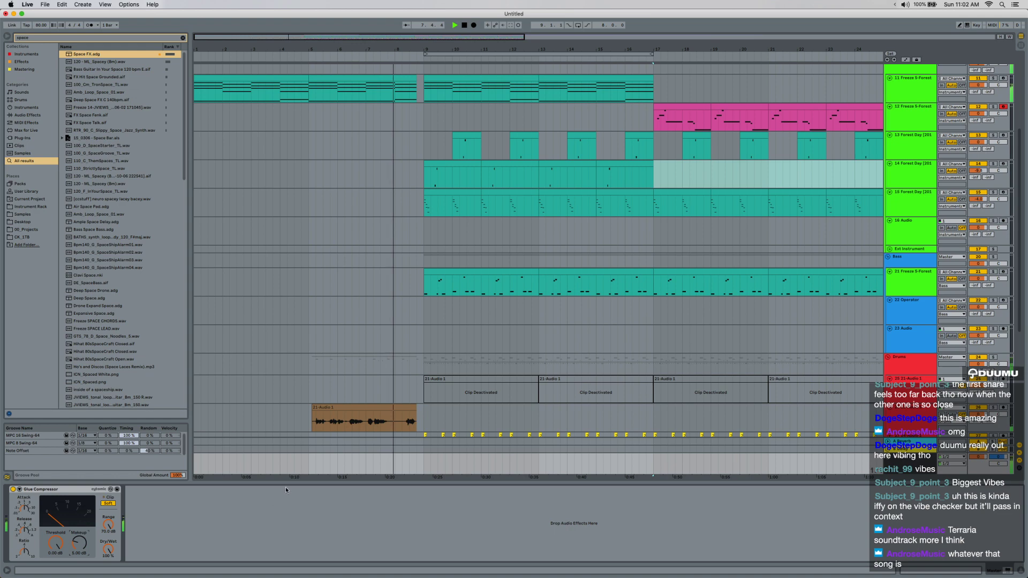
scroll(484, 365, "down", 2)
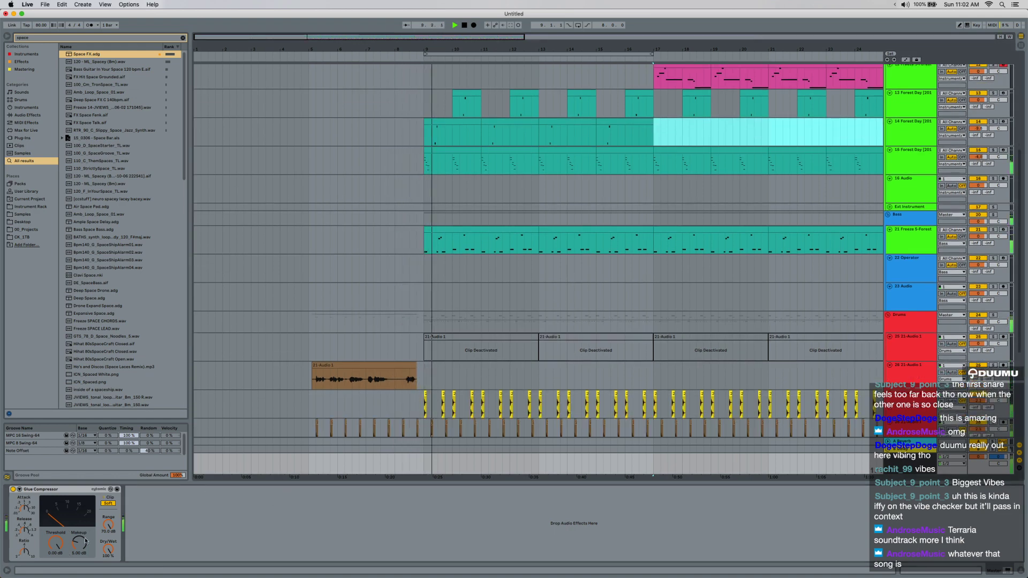
mouse_move(79, 542)
left_mouse_down()
mouse_move(56, 547)
mouse_move(79, 541)
left_mouse_up()
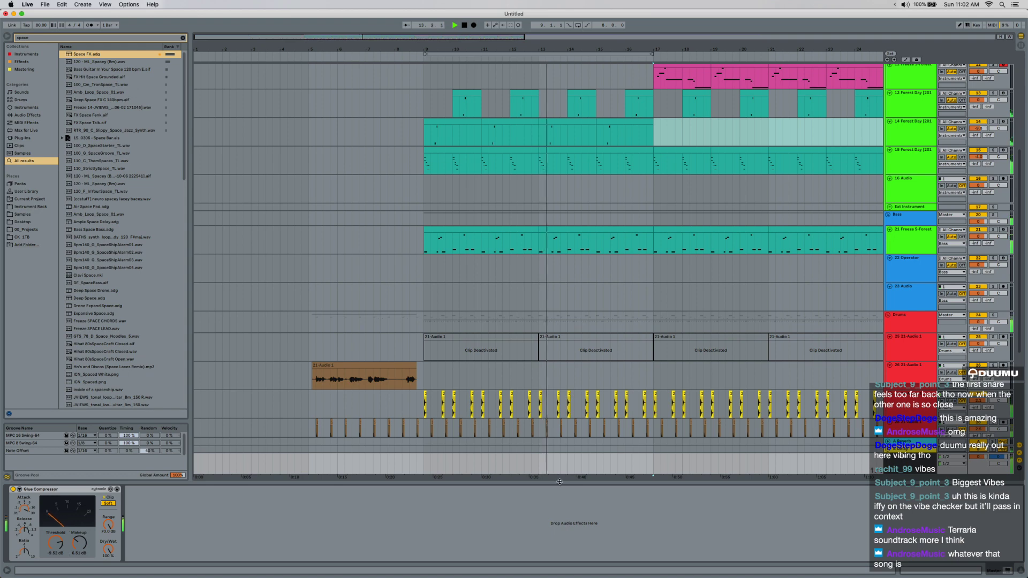
Hide the device view and delete the material from 16.4.1 to 17.1.1 on the lower drum tracks and the bass, instrument and forest tracks.
left_click_drag(560, 481, 560, 559)
scroll(509, 426, "up", 5)
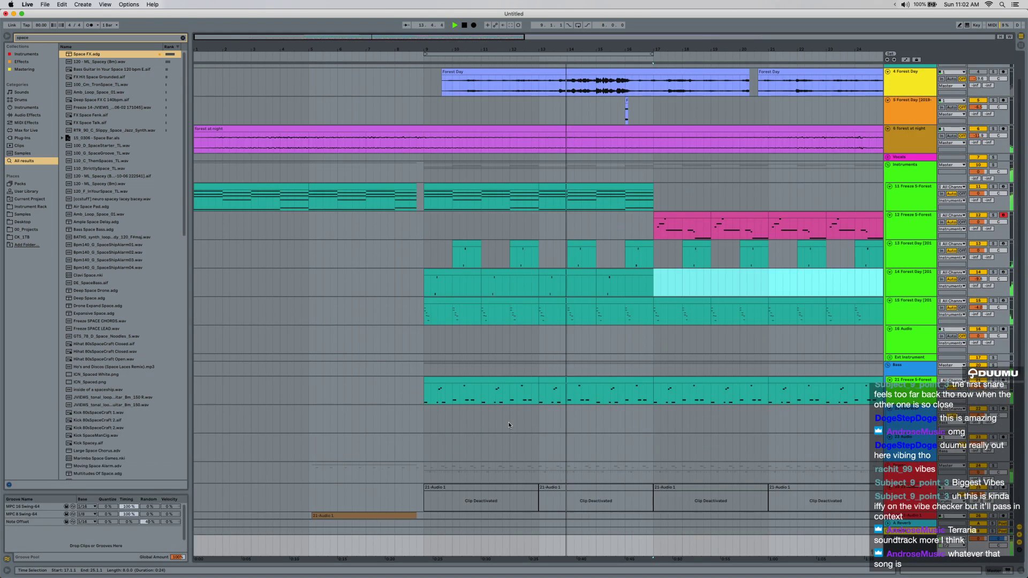
scroll(509, 422, "right", 3)
scroll(558, 368, "up", 8)
scroll(389, 403, "down", 5)
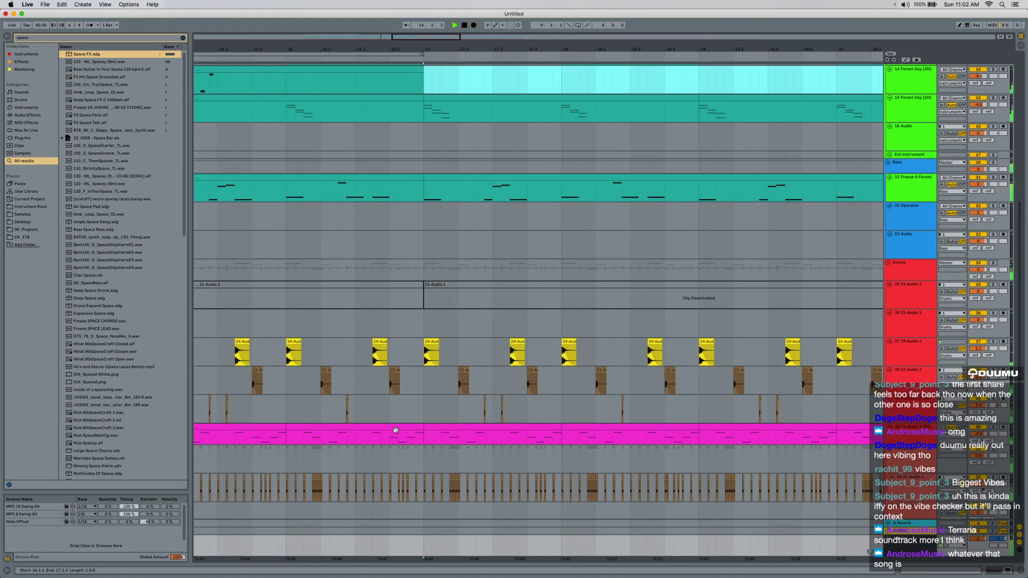
left_click_drag(390, 419, 423, 513)
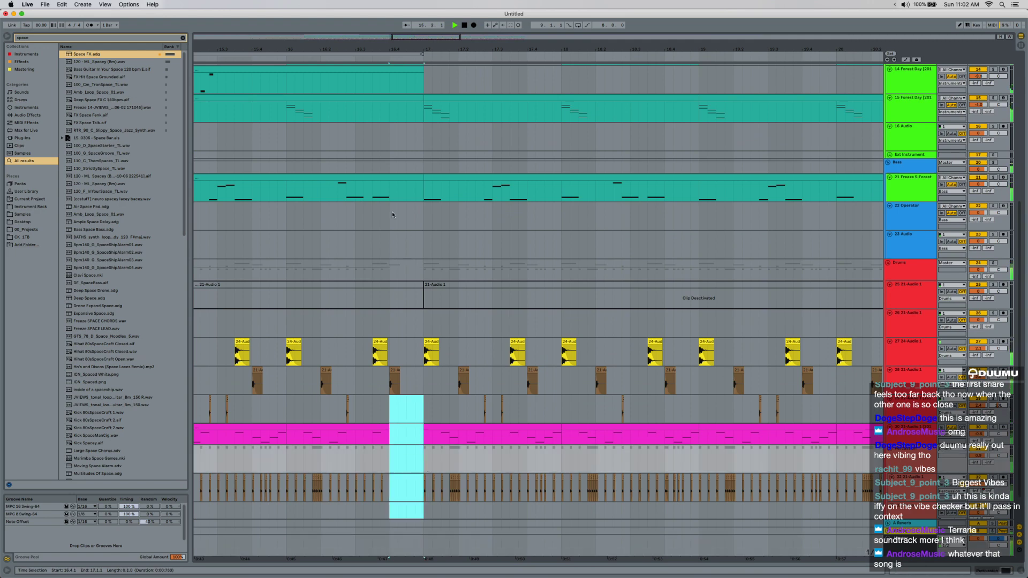
left_click_drag(392, 215, 418, 124)
scroll(417, 124, "up", 5)
key("Delete")
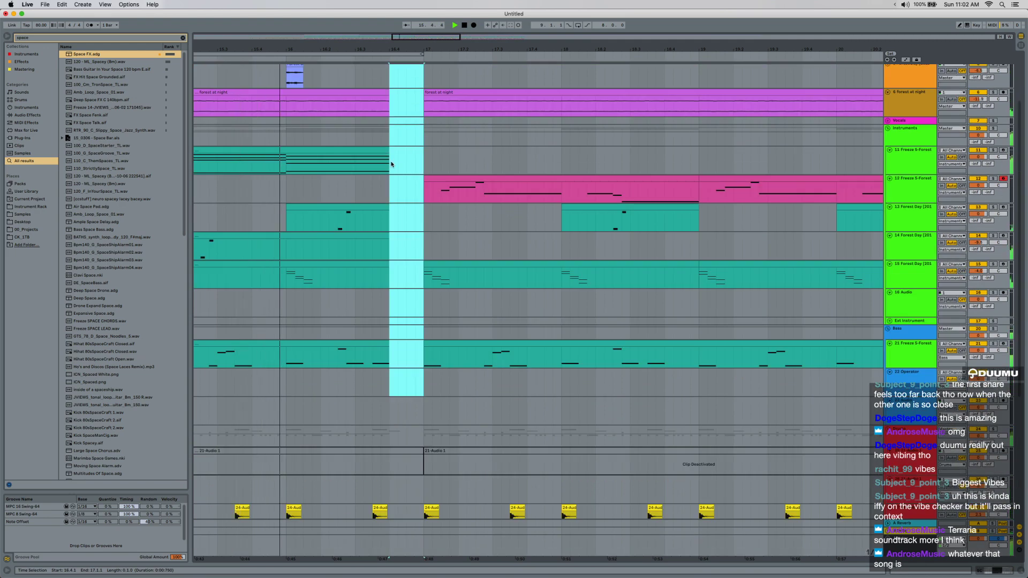
Extend the last chord clip on track 11 so it ends at bar 17.
scroll(391, 162, "up", 3)
left_click(388, 156)
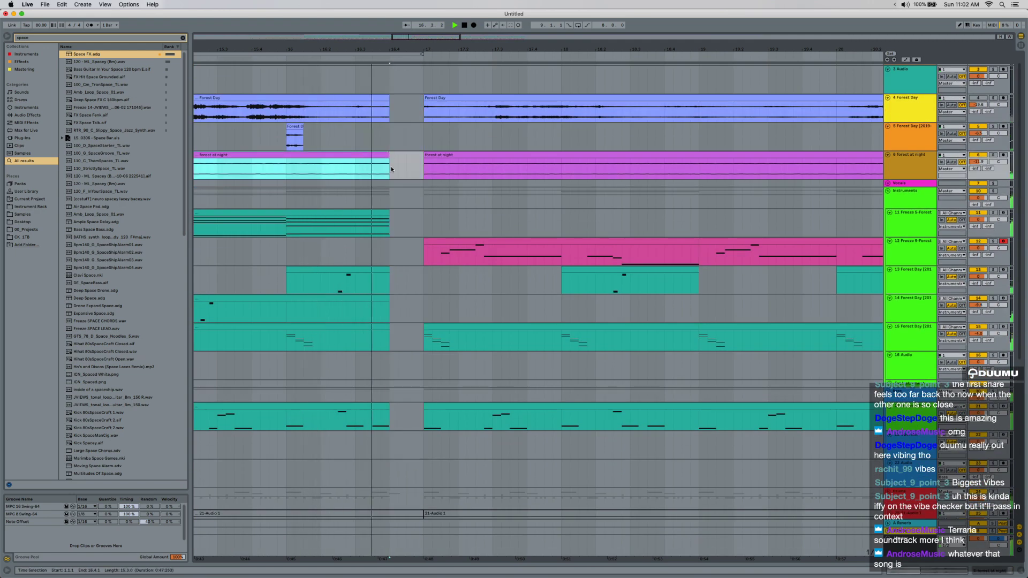
scroll(399, 205, "down", 5)
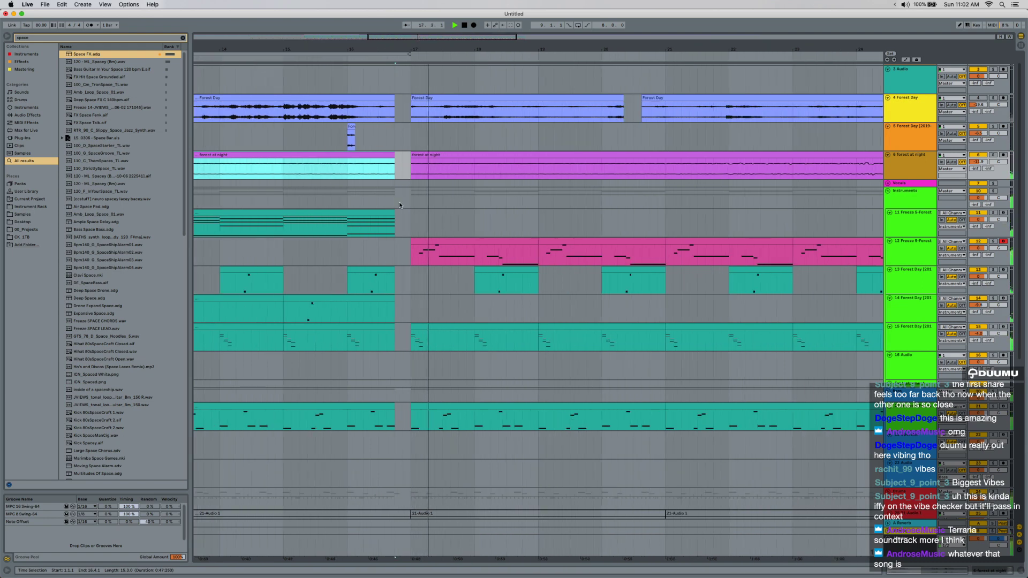
key("minus")
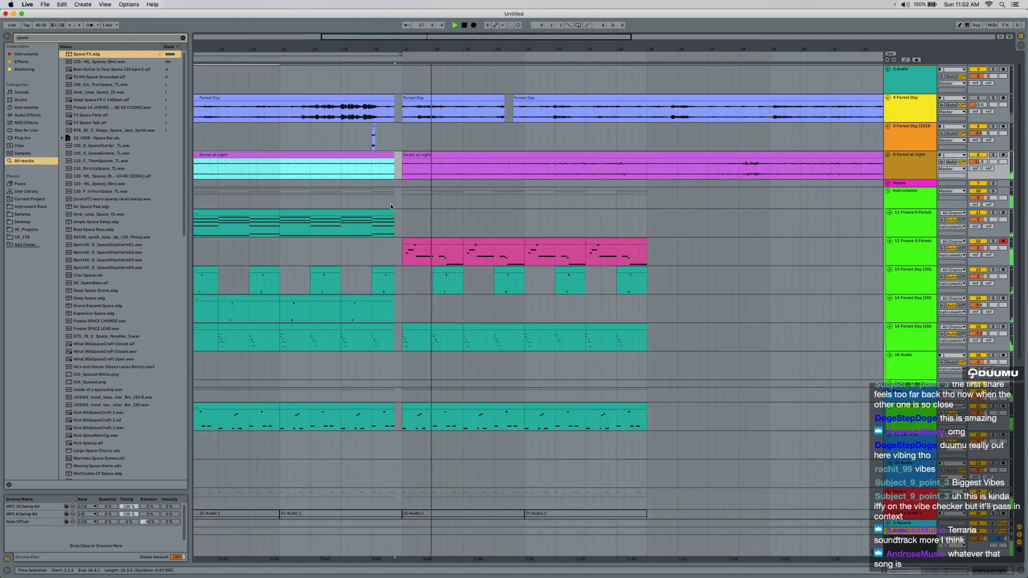
left_click(392, 212)
key("minus")
key("minus")
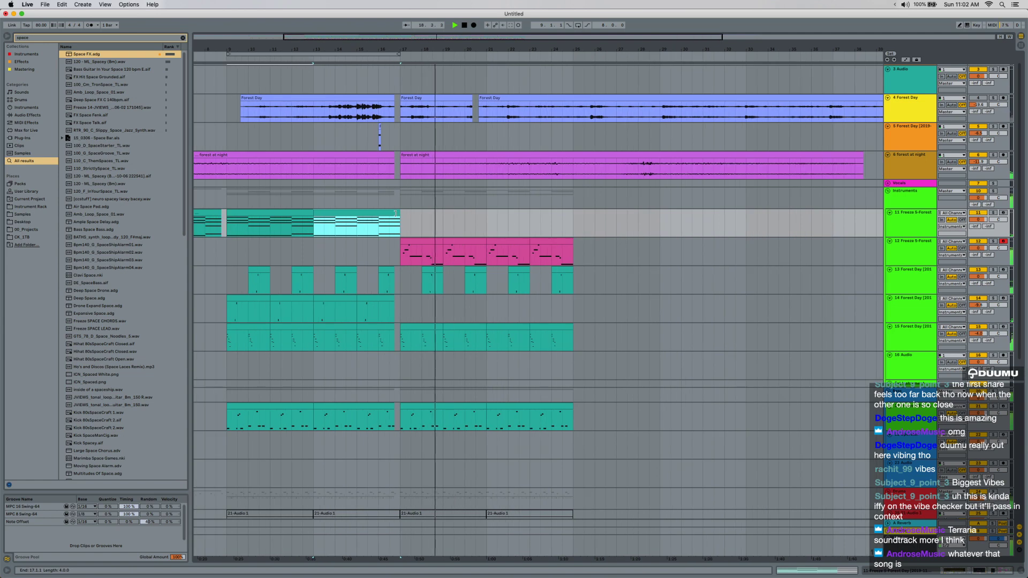
Duplicate track 14's clips from bar 13 to bar 21 and close the clip's note editor.
left_click_drag(316, 309, 484, 309)
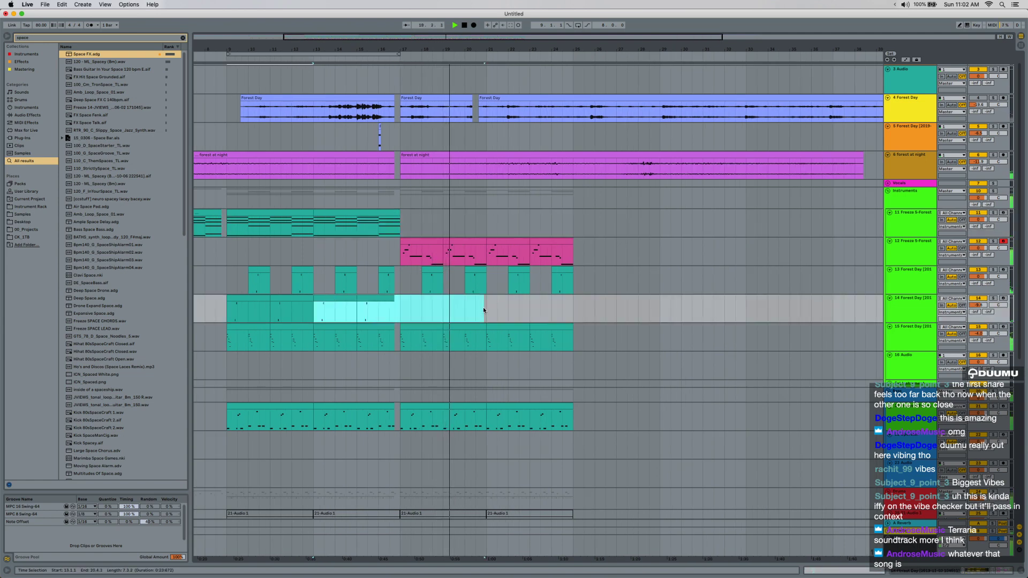
double_click(483, 309)
key("super+z")
left_click_drag(485, 204, 309, 201)
key("ctrl+d")
left_click(491, 198)
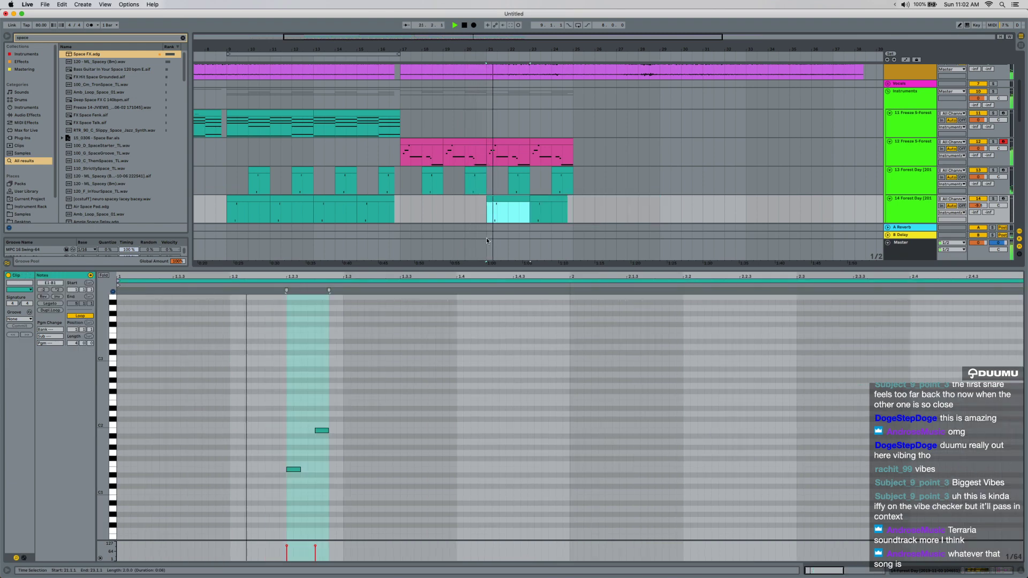
key("super+alt+l")
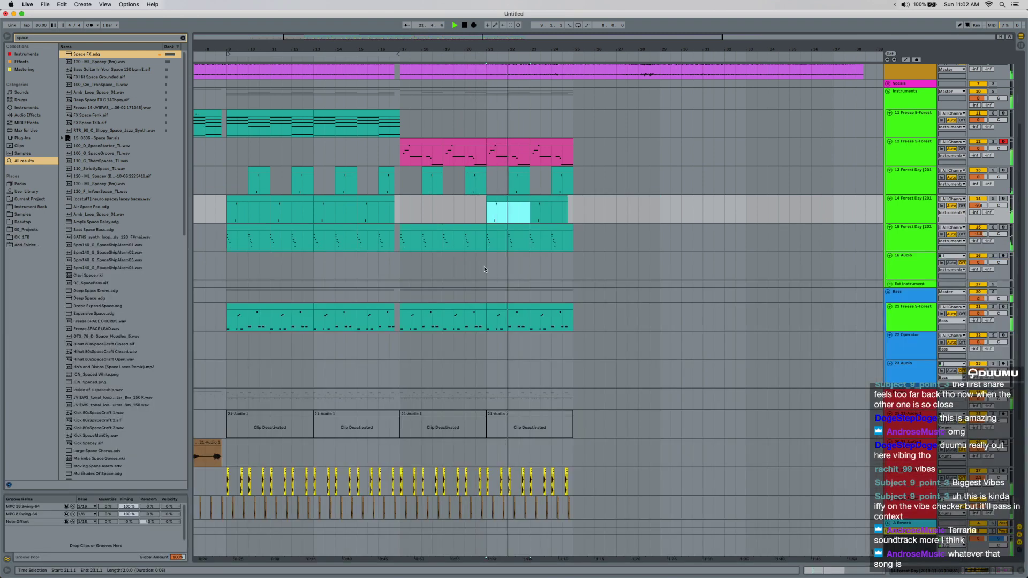
Duplicate track 11's bars 1 to 25 directly after themselves and delete the copied material from 32.4.1 to 45.1.1.
scroll(395, 166, "down", 4)
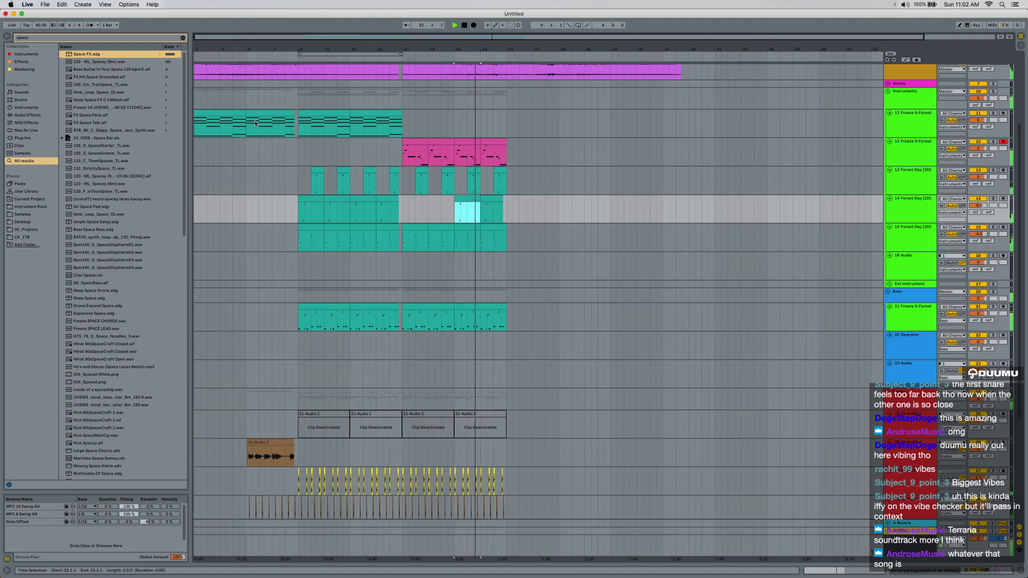
left_click(213, 113)
left_click(506, 119, "shift")
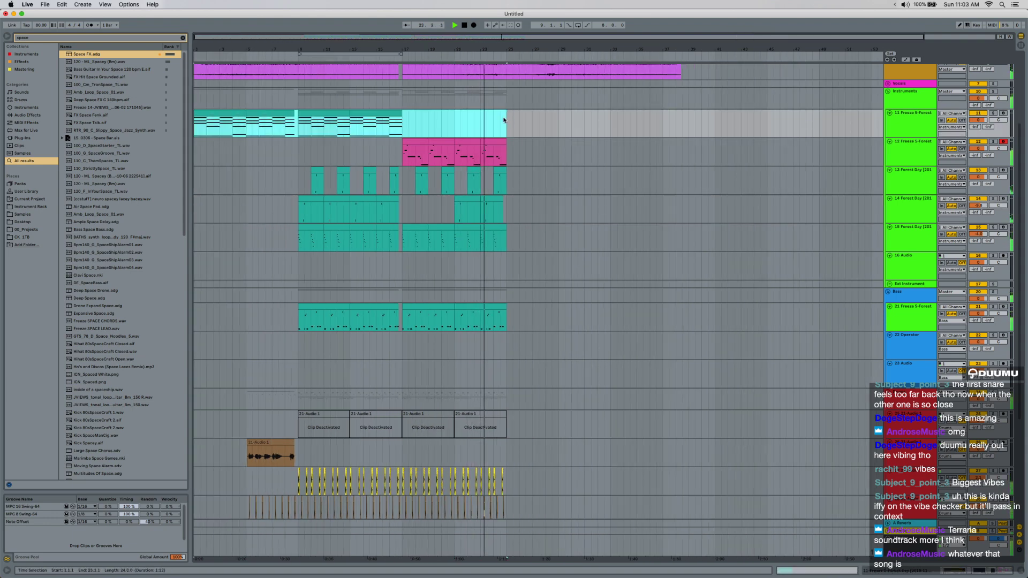
key("super+d")
left_click_drag(608, 122, 765, 126)
key("Delete")
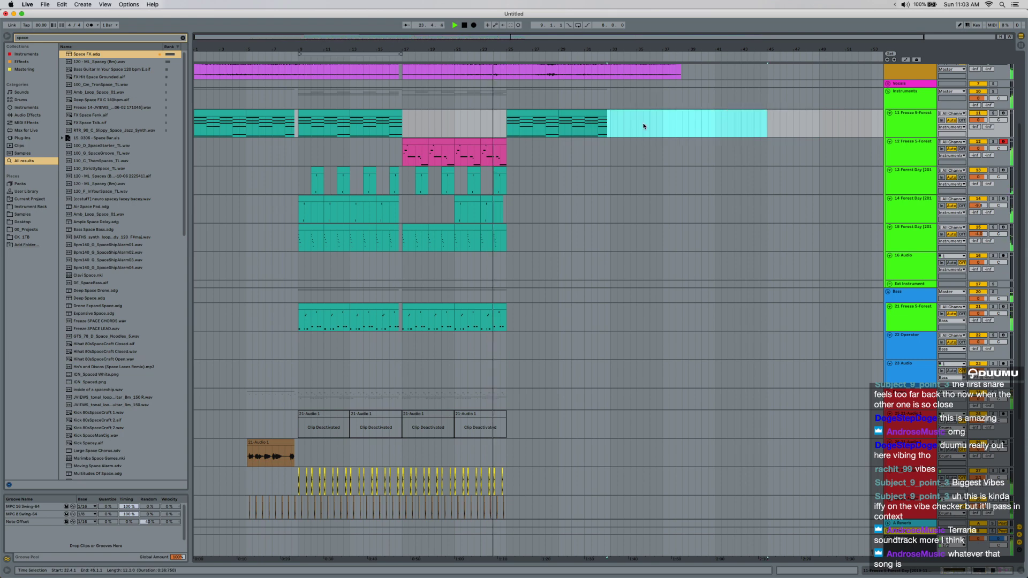
Delete the material from 24.4.1 to about 26.3 on track 12 and all the tracks below it.
scroll(495, 198, "up", 10)
left_click_drag(523, 157, 704, 545)
key("Delete")
scroll(522, 264, "down", 3)
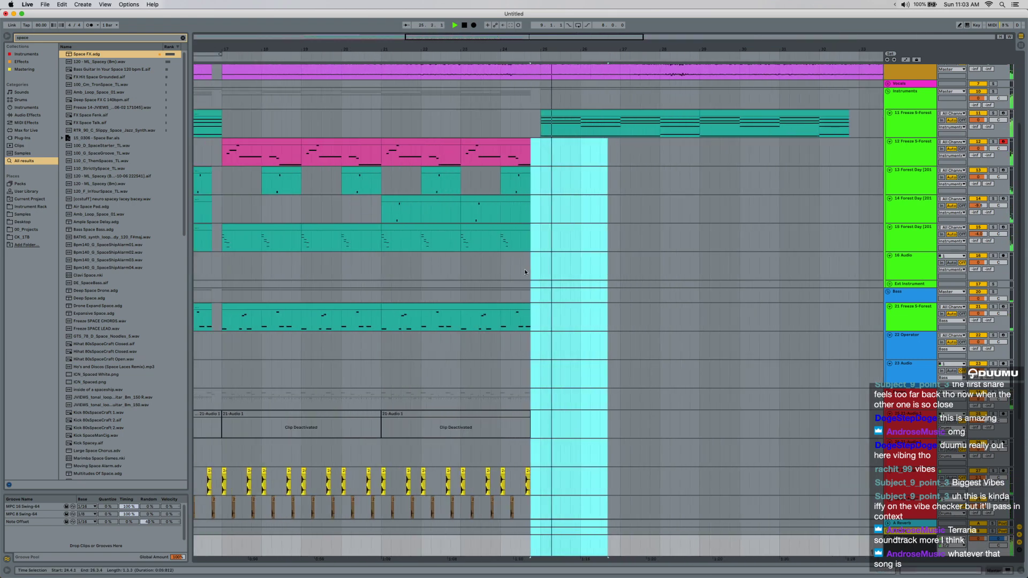
scroll(538, 214, "down", 2)
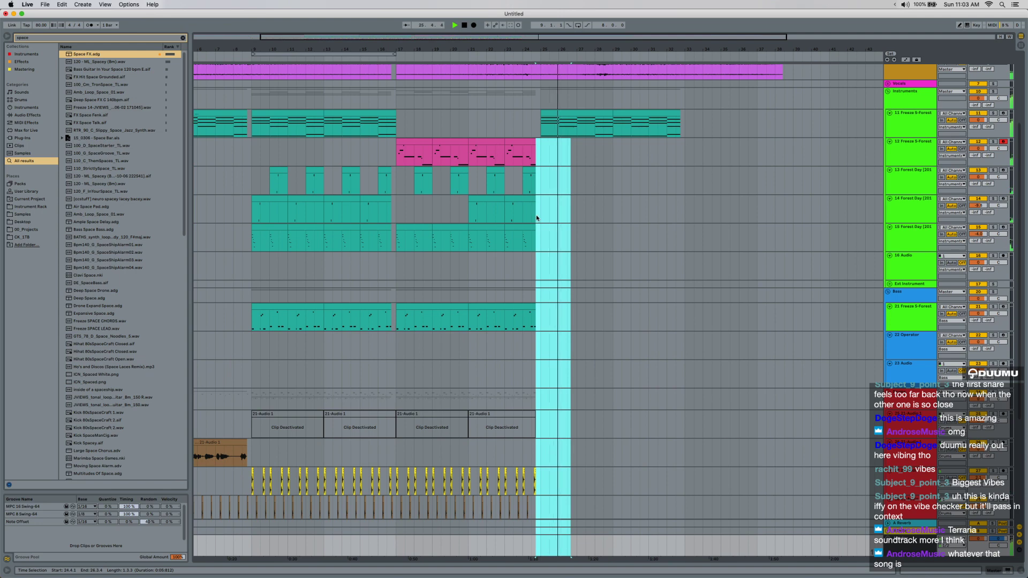
left_click(537, 209)
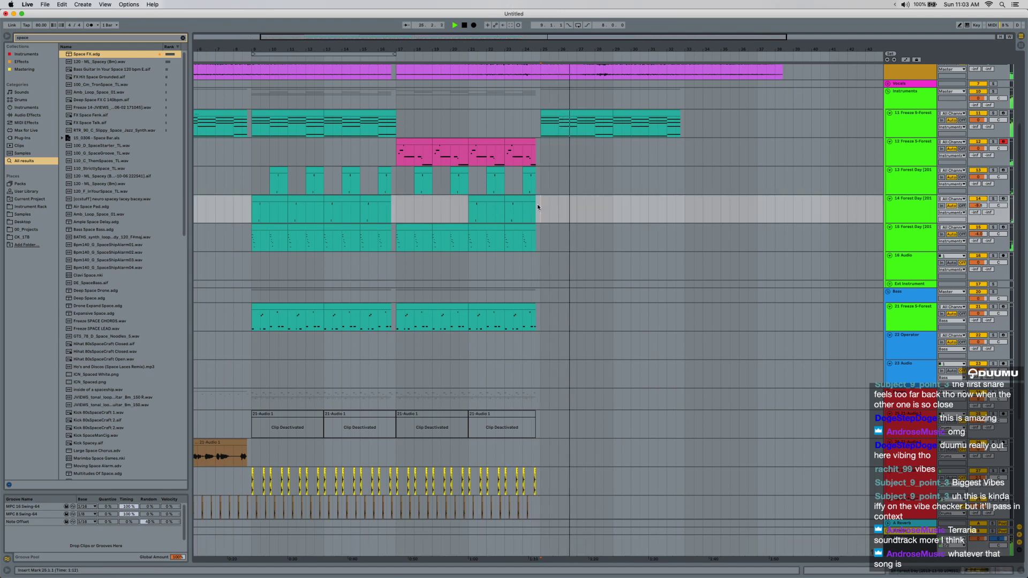
Duplicate track 15's clips from bars 21 to 25 twice, to bars 25 and 29.
left_click_drag(470, 236, 540, 236)
key("super+d")
key("super+d")
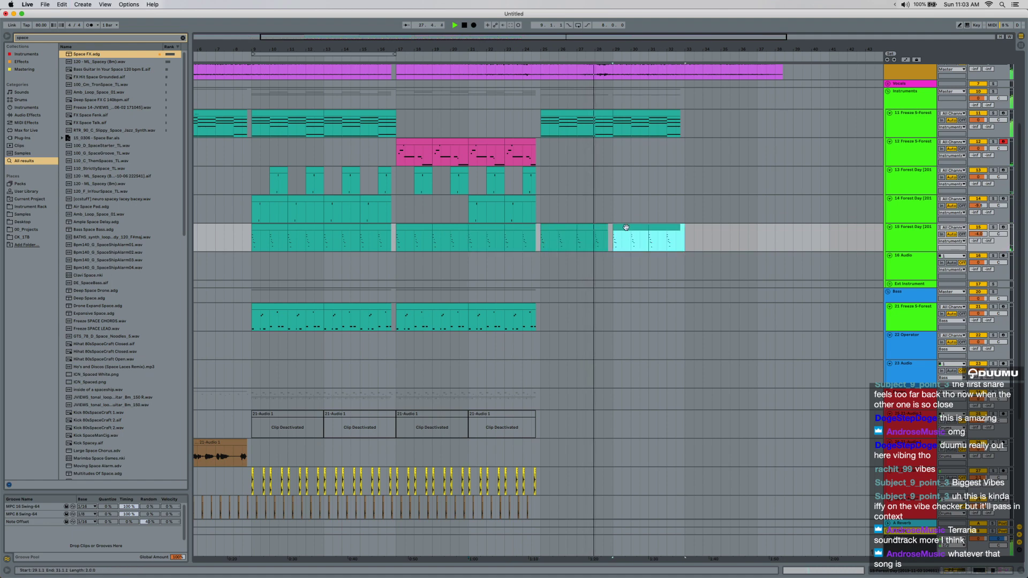
left_click(666, 227)
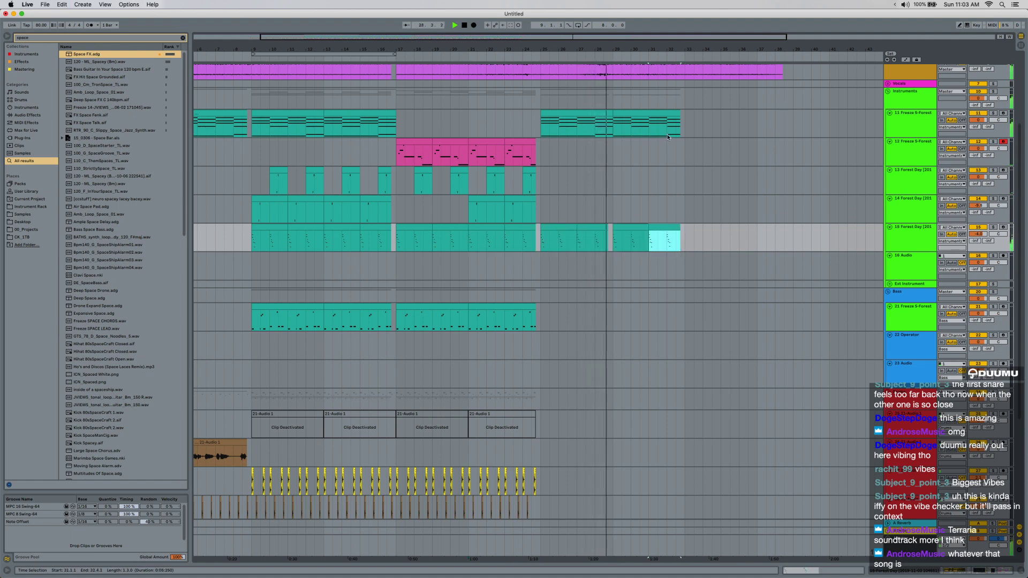
Delete the end of track 11's last chord clip from 32.1.1 to 32.4.1.
left_click_drag(669, 130, 680, 132)
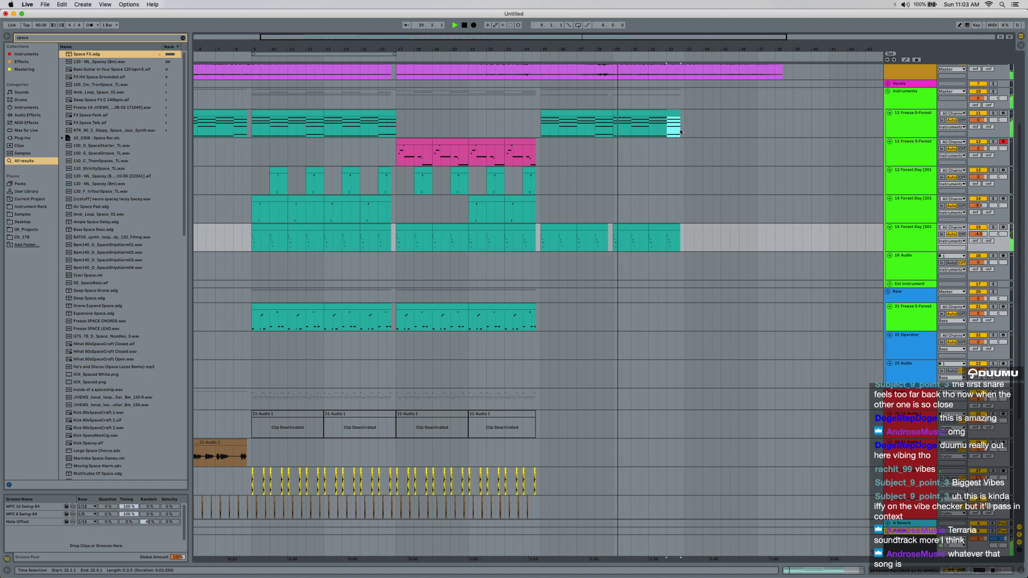
key("Delete")
left_click_drag(661, 50, 509, 227)
scroll(509, 228, "down", 2)
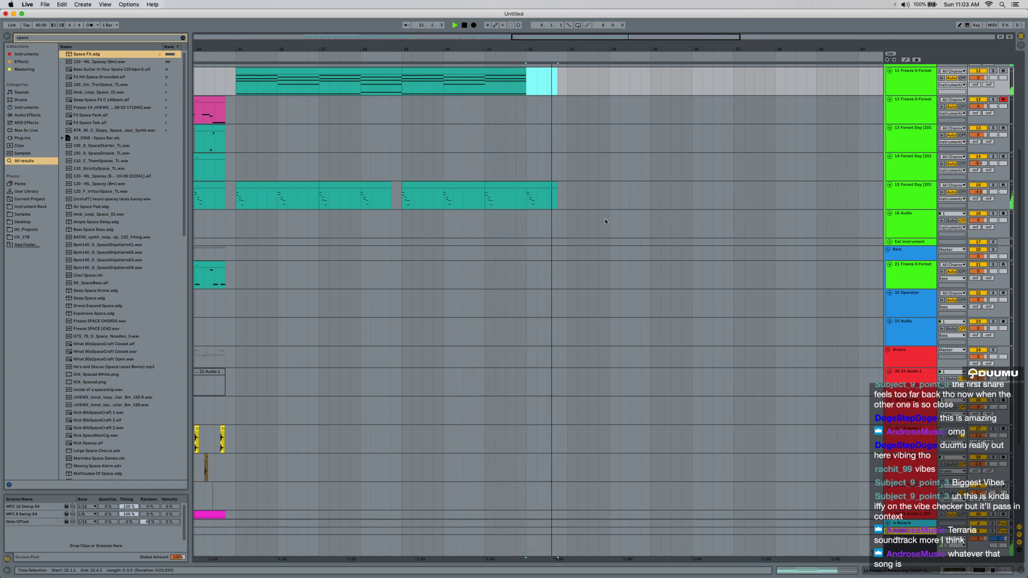
scroll(598, 219, "down", 5)
key("minus")
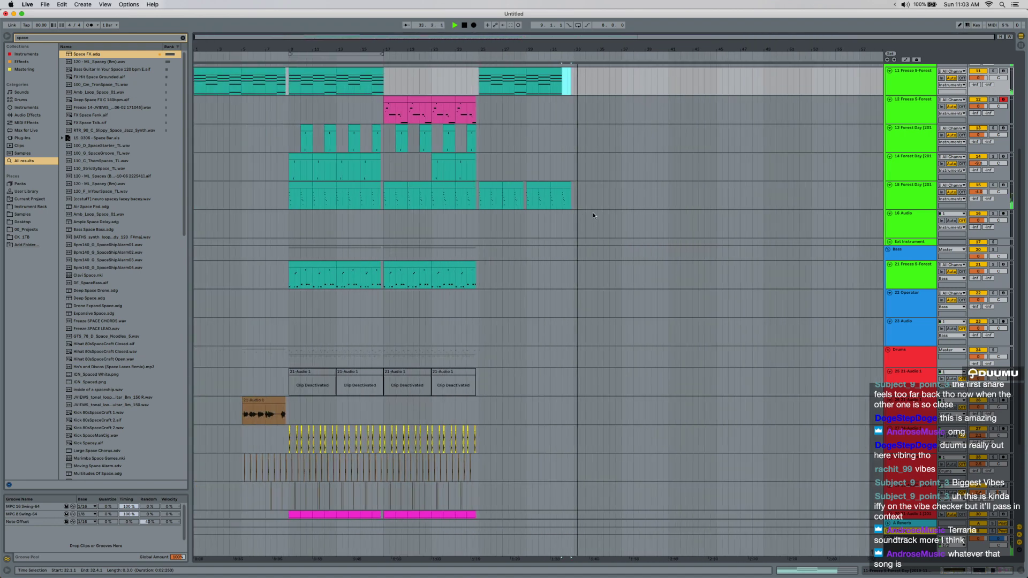
Trim track 6's second forest at night clip to end at about 36.3 with a fade-out, and extend its start back to bar 1.
scroll(593, 203, "up", 5)
left_click(592, 189)
key("super+e")
left_click_drag(590, 173, 615, 165)
left_click(605, 168)
key("Delete")
key("space")
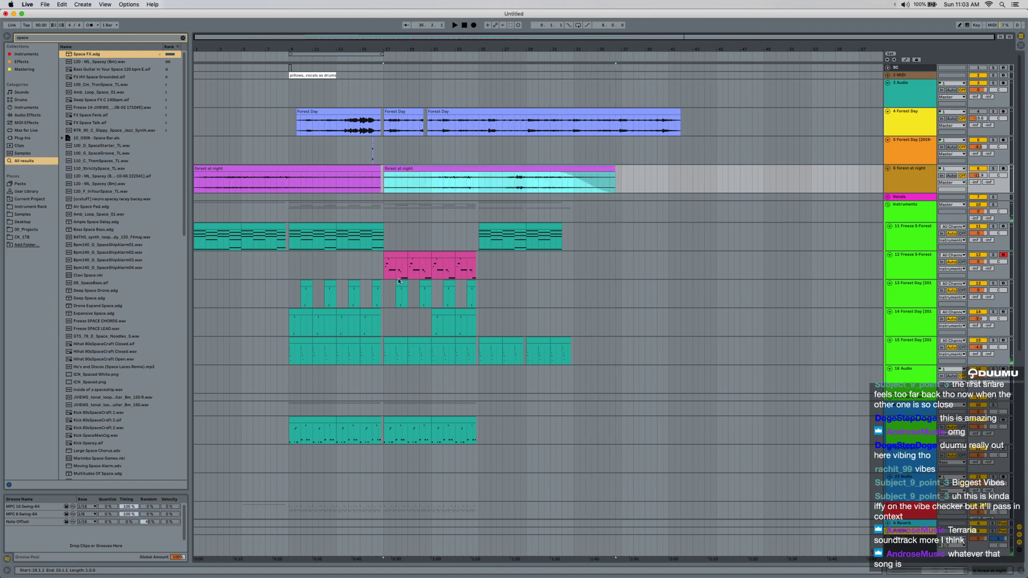
key("plus")
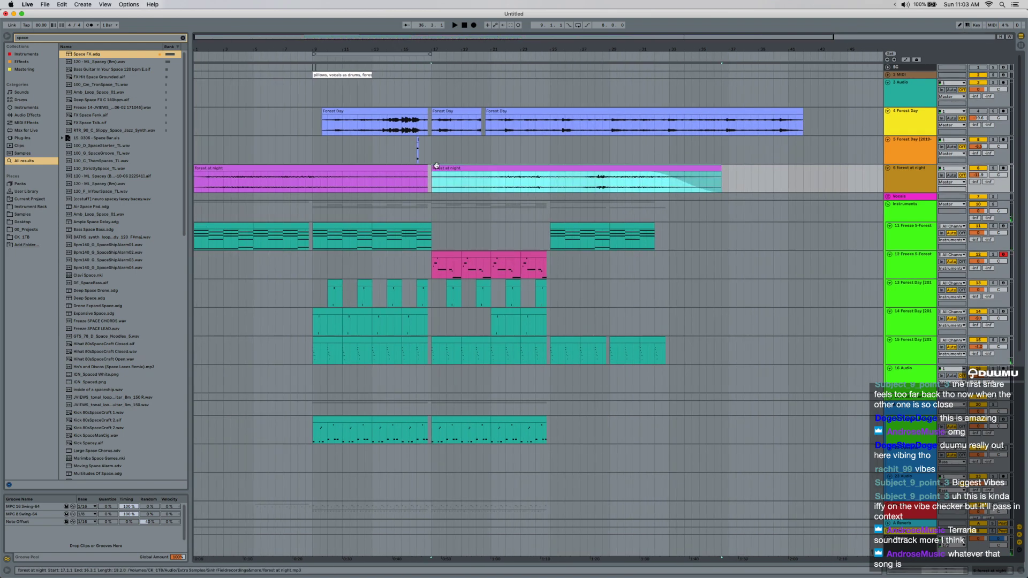
left_click_drag(434, 169, 130, 151)
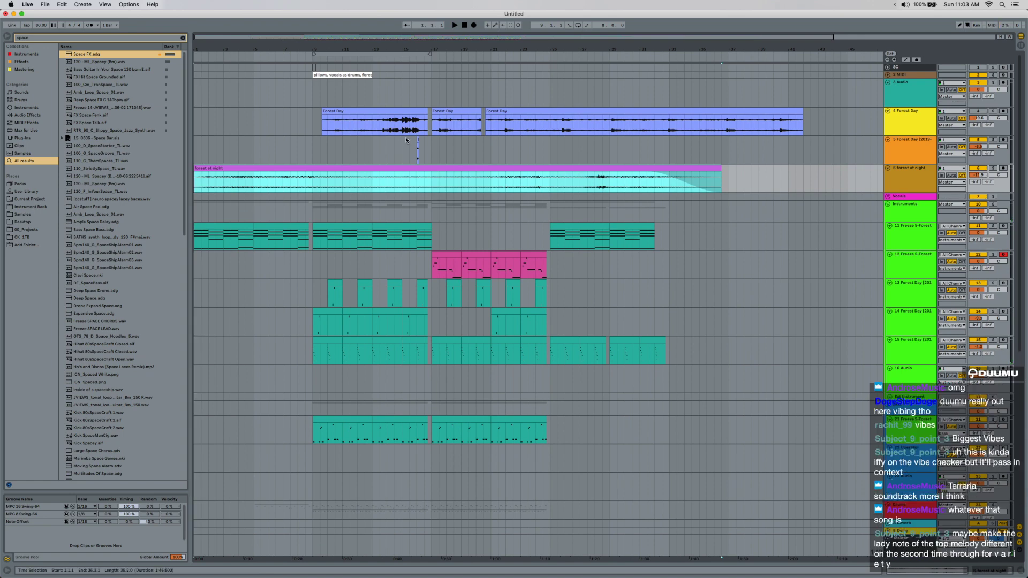
left_click_drag(408, 140, 481, 145)
scroll(407, 204, "down", 2)
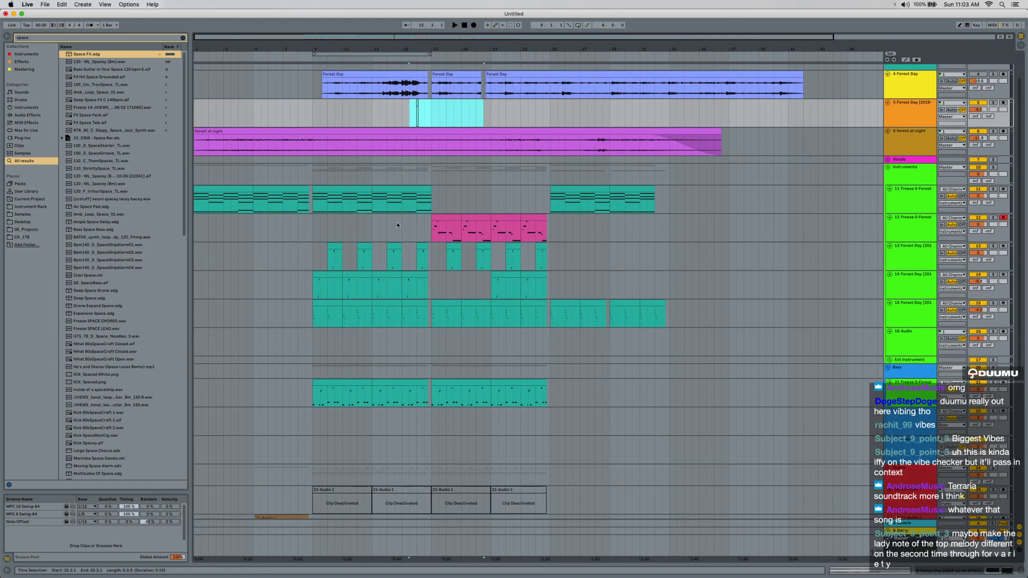
scroll(396, 221, "down", 8)
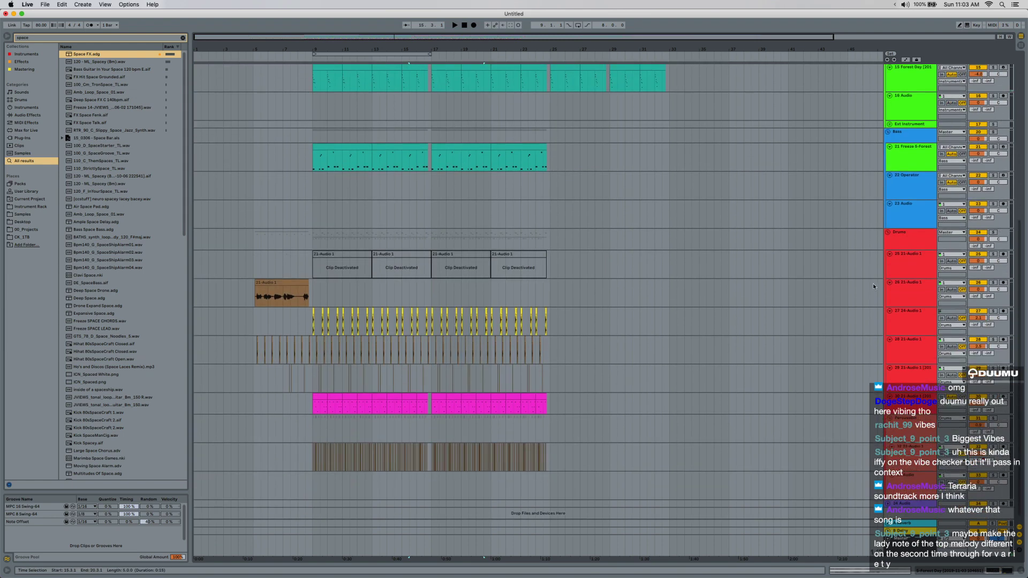
left_click(911, 270)
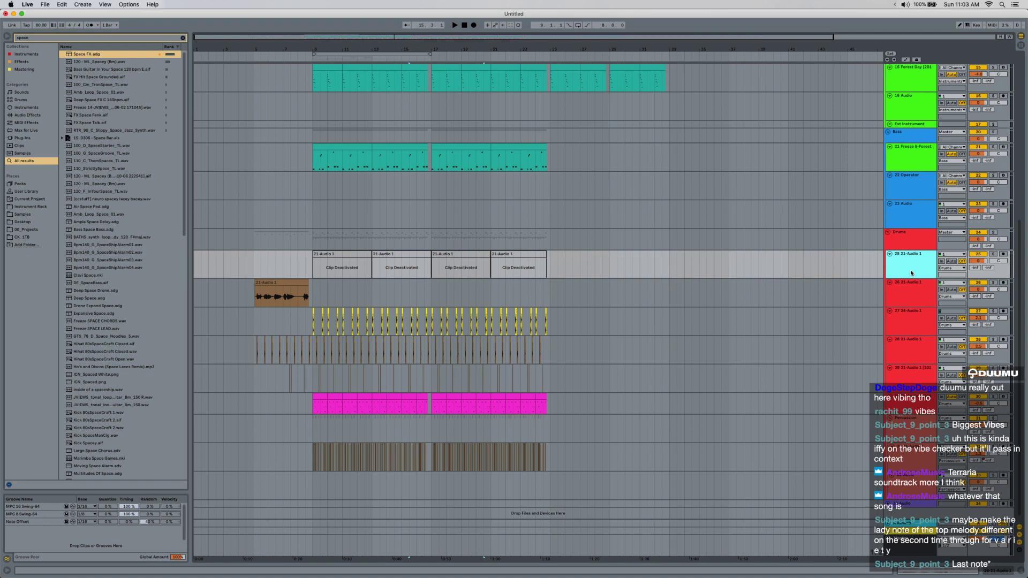
In track 12's second melody clip, raise the short second-to-last note to F#3 and the final long note to G#3.
scroll(434, 146, "up", 7)
scroll(473, 219, "up", 4)
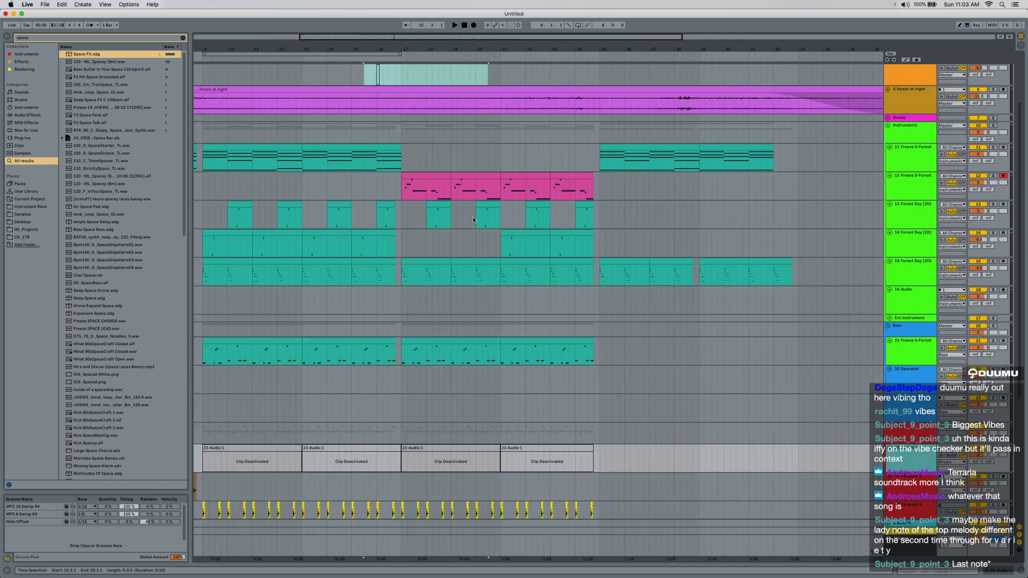
left_click(434, 201)
key("space")
double_click(464, 176)
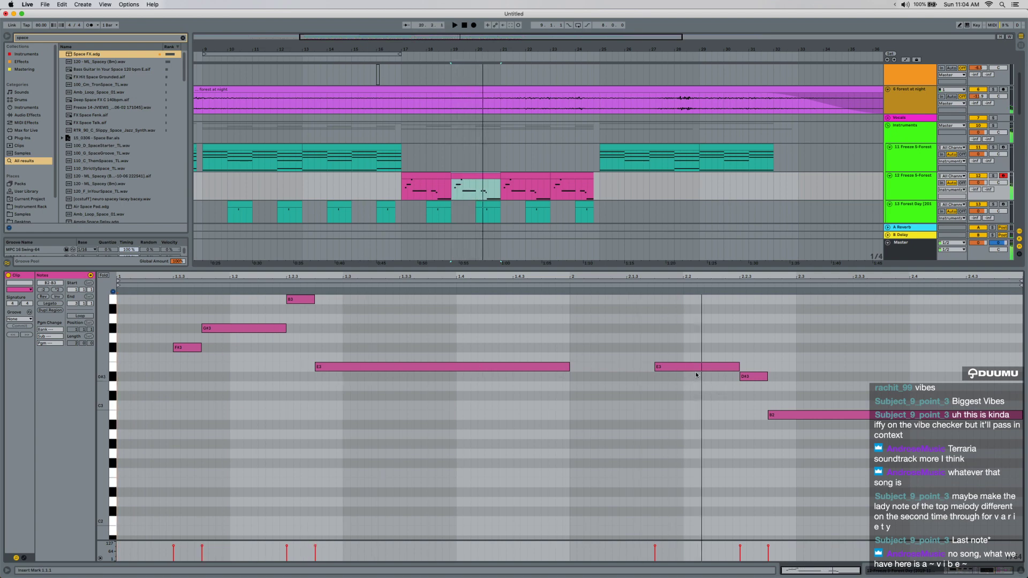
left_click_drag(738, 377, 748, 352)
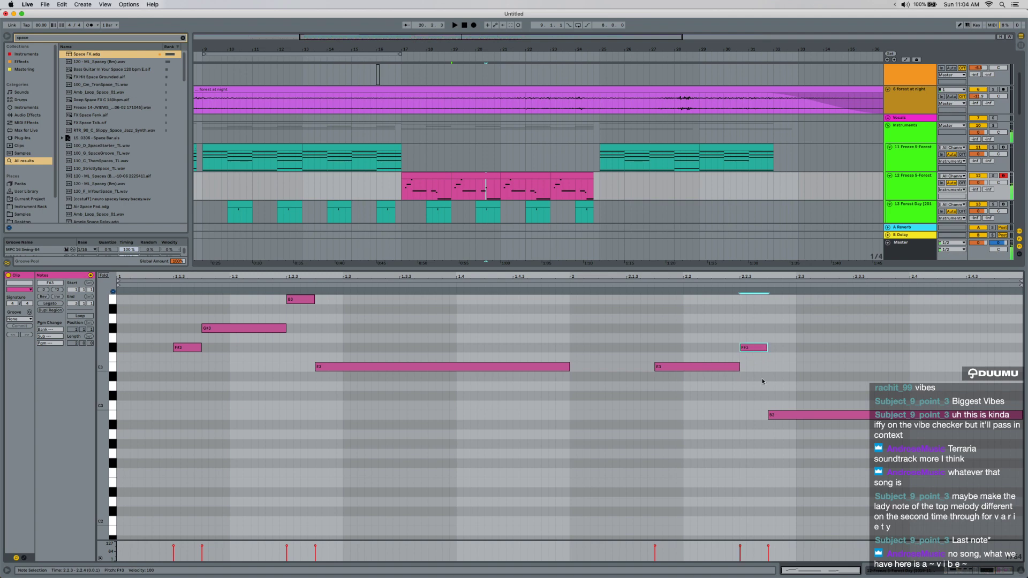
left_click_drag(777, 415, 780, 367)
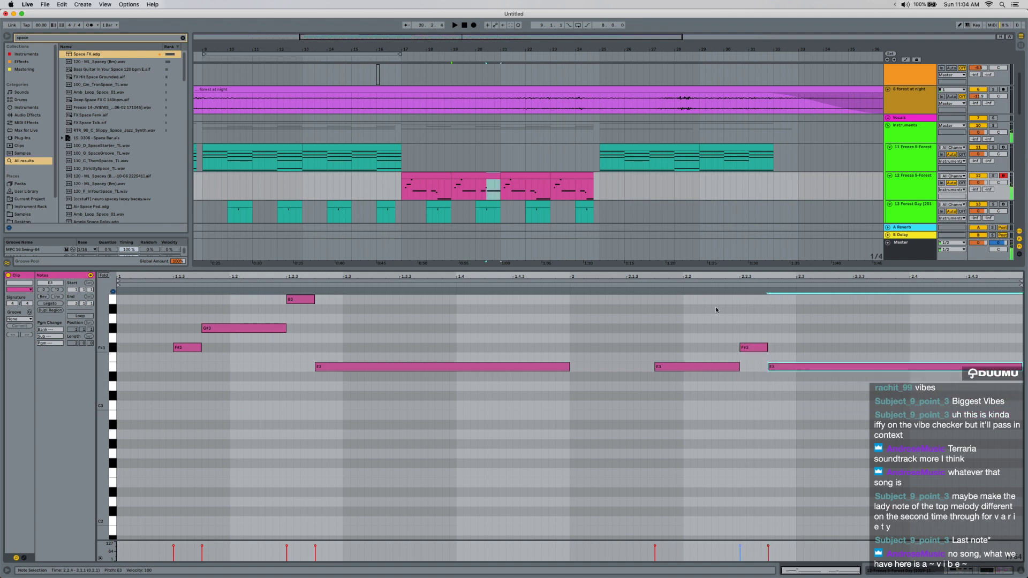
left_click(452, 192)
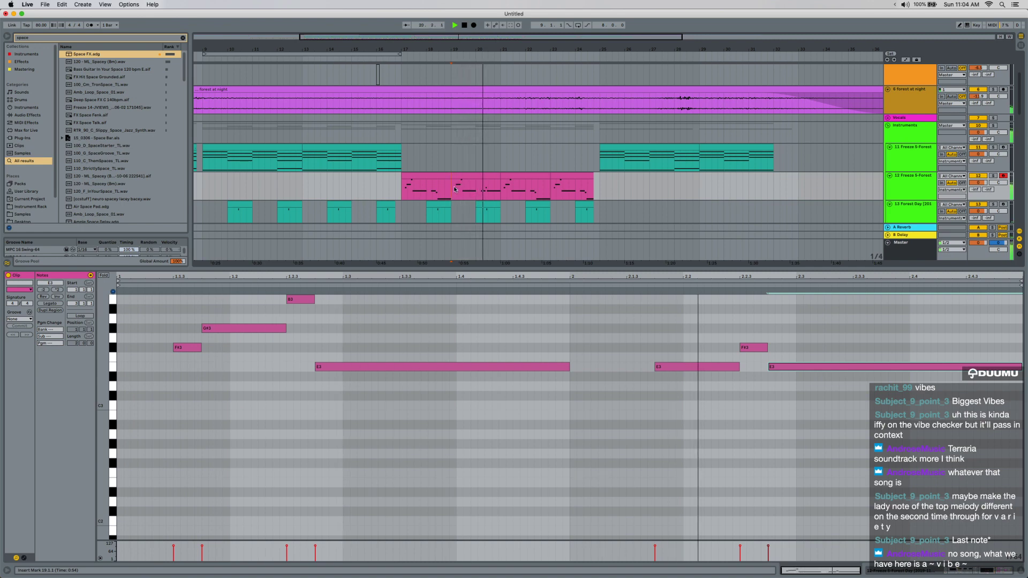
key("space")
left_click_drag(784, 368, 782, 330)
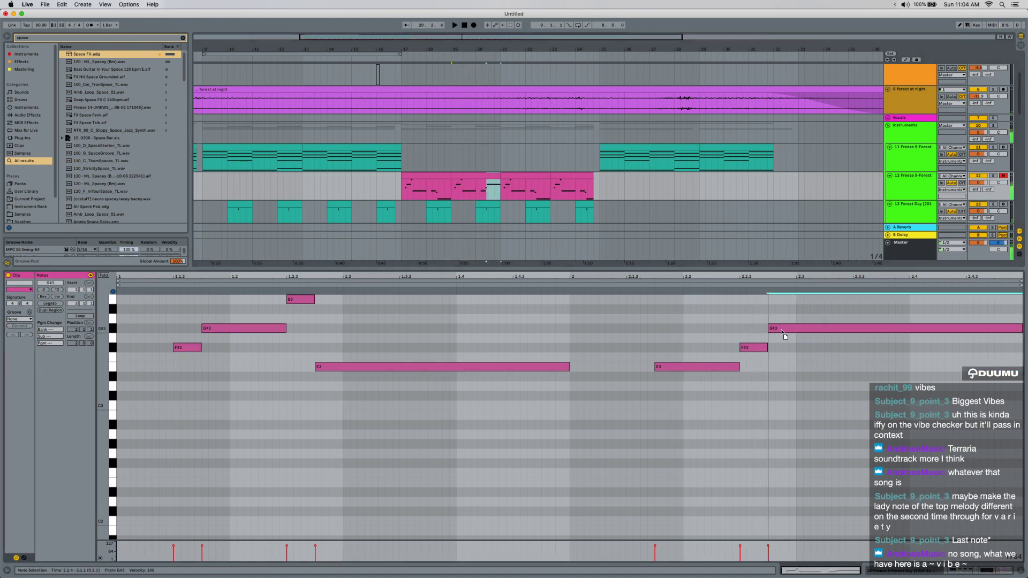
Place the edited melody clip at bar 17 ahead of the original phrase, and duplicate the four-bar pair to bar 21.
key("super+x")
left_click(349, 185)
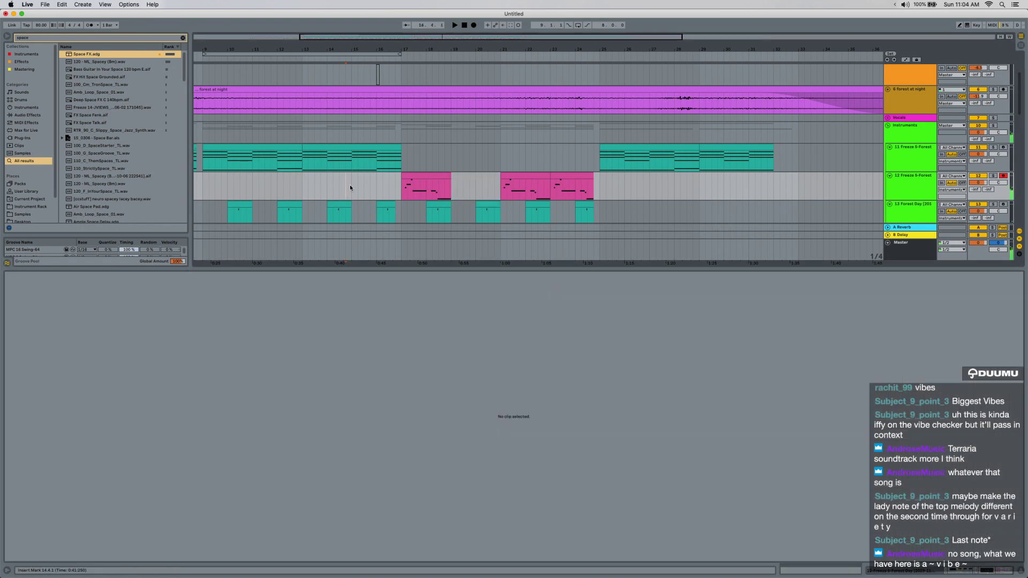
key("super+v")
left_click(429, 177, "shift")
left_click_drag(429, 176, 406, 196)
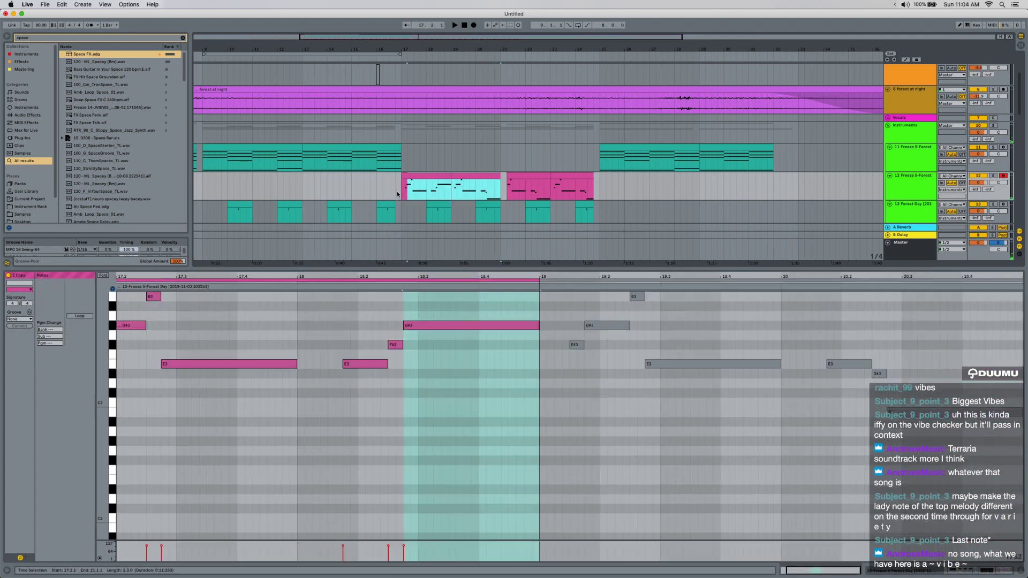
key("super+d")
Duplicate track 11 and, on the copy, move the chord clip from bar 9 to bar 17 and delete the clip at bar 13.
left_click(912, 164)
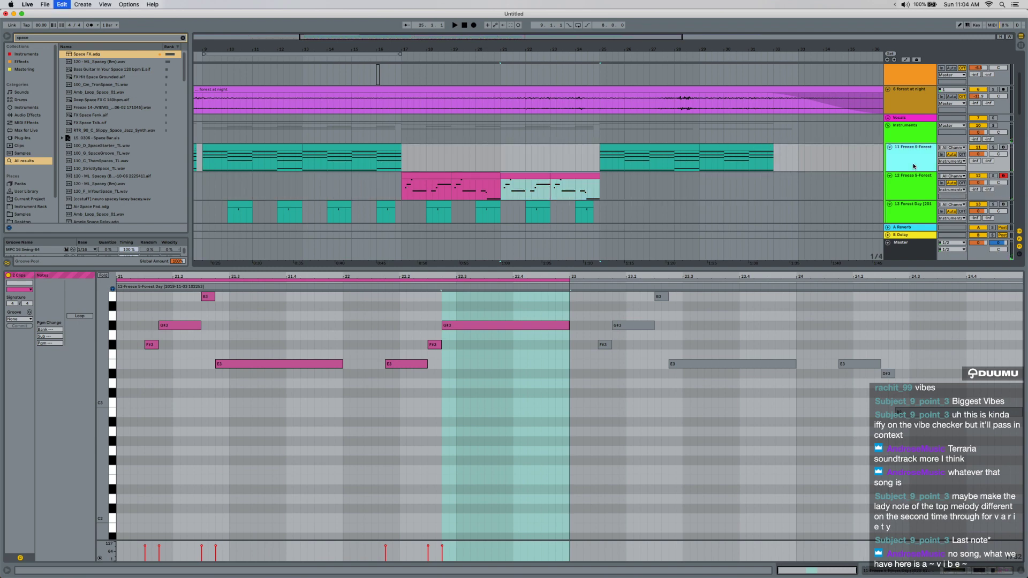
key("super+d")
left_click(273, 175)
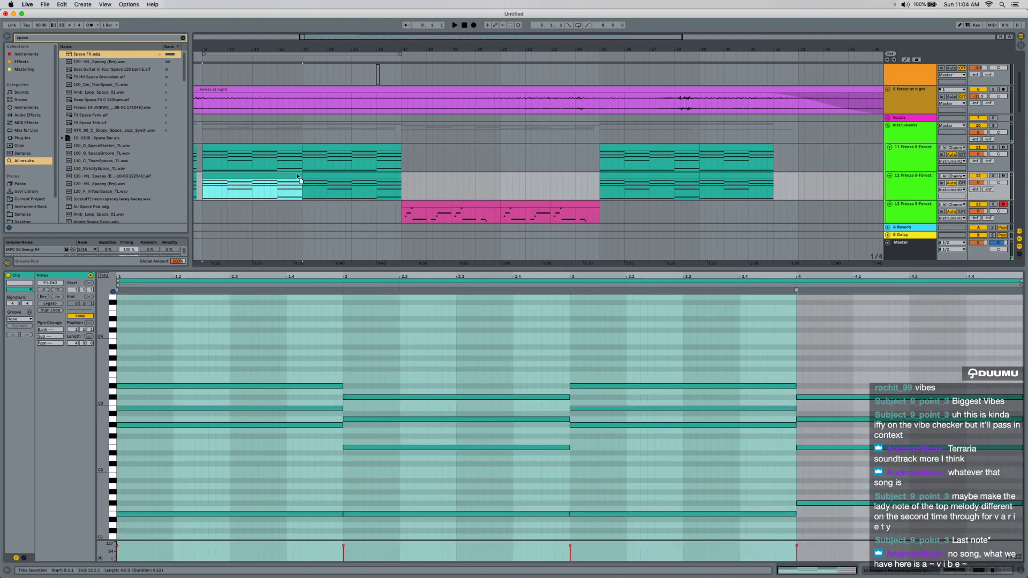
left_click_drag(297, 176, 467, 181)
left_click(385, 175)
key("Delete")
left_click(419, 175)
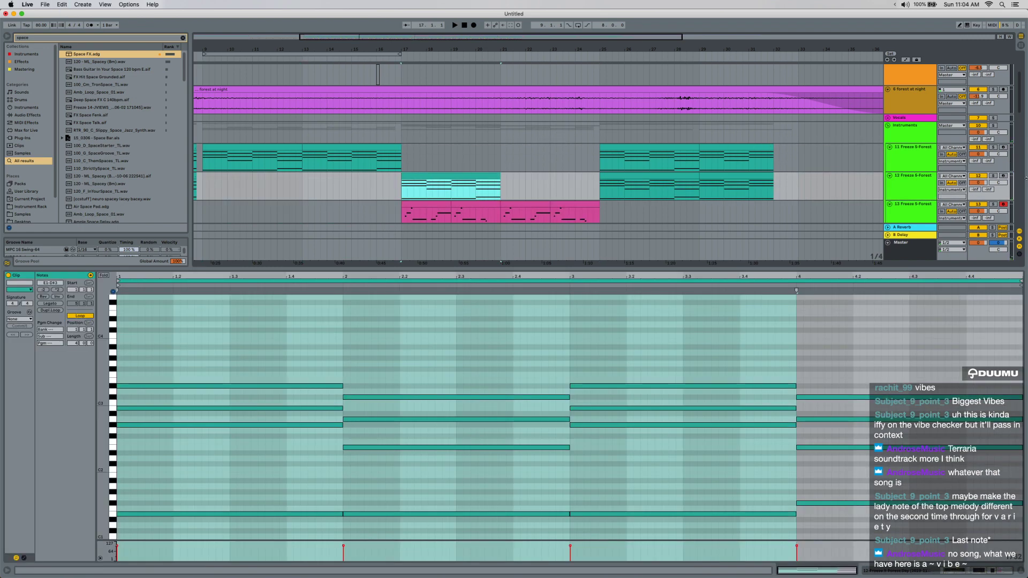
Solo the duplicated chord track 12 and loop playback over its clip from bar 17 to bar 21.
left_click(993, 176)
left_click(467, 157)
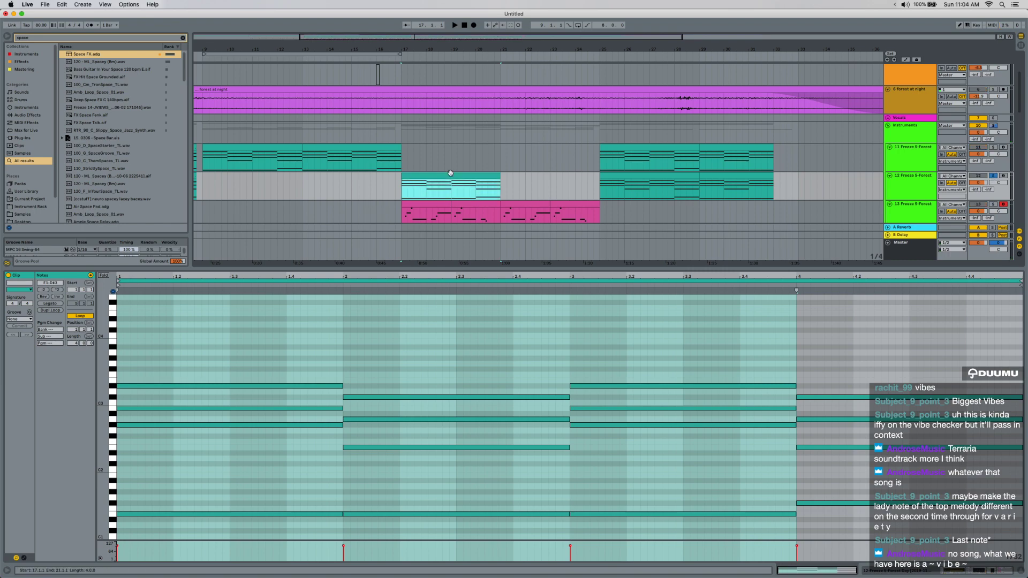
key("super+l")
key("space")
Show track 12's devices and examine Sampler's filter and pitch envelope settings while the loop plays.
left_click(926, 572)
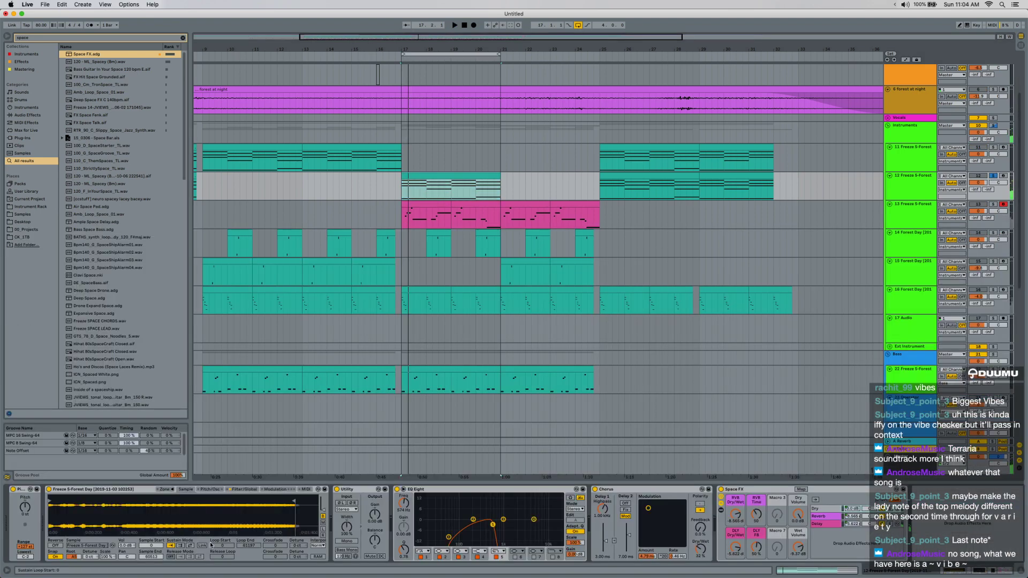
left_click(238, 490)
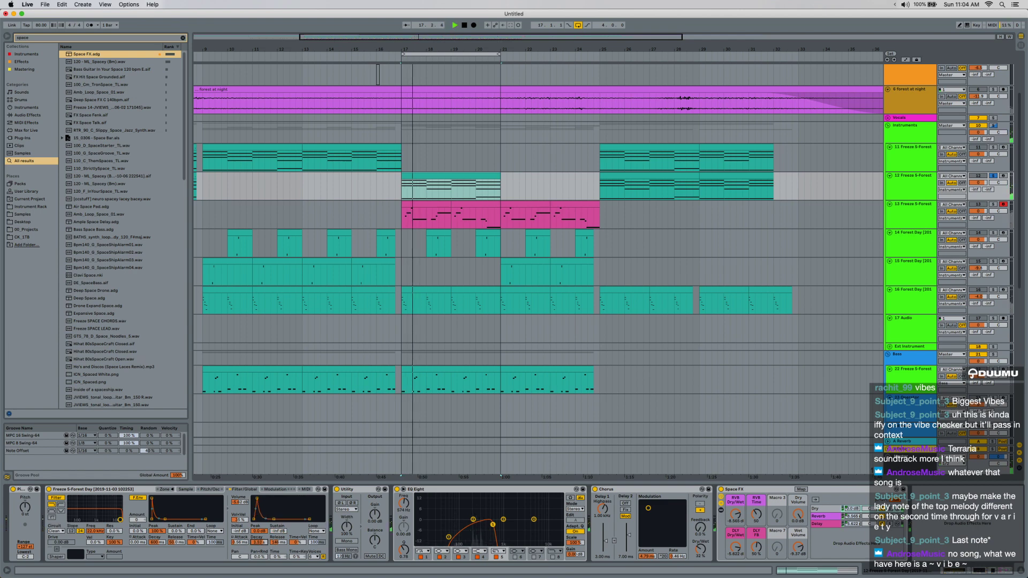
left_click(210, 490)
key("space")
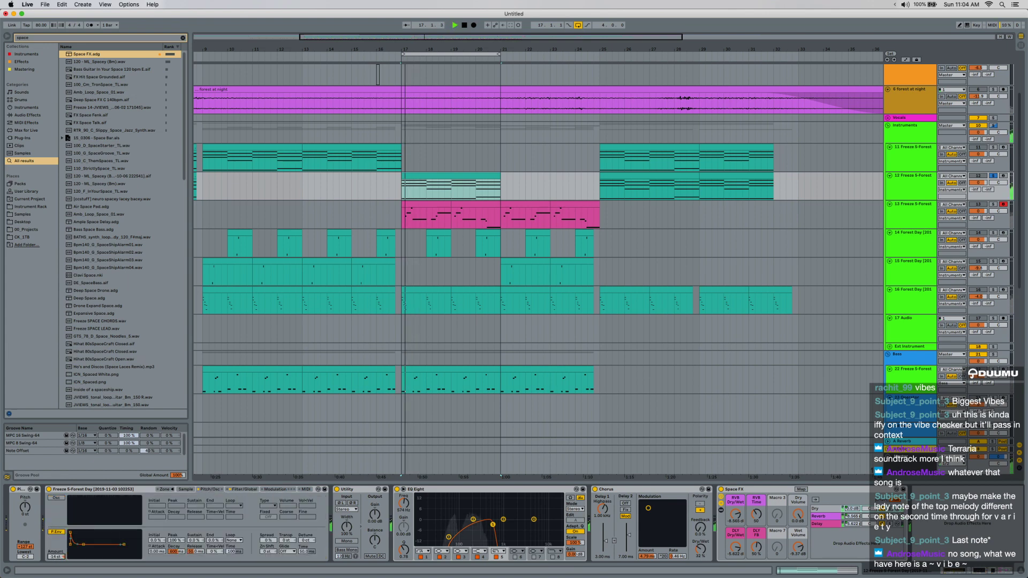
key("space")
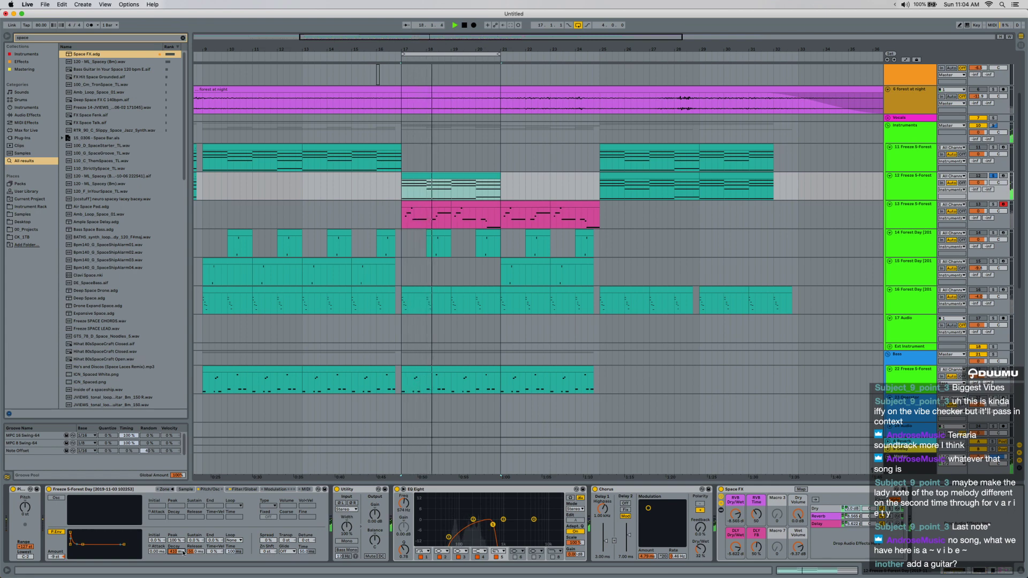
Duplicate track 12's chord clip to bar 21 and loop playback over both clips, from bar 17 to bar 25.
left_click(457, 177)
key("super+d")
left_click(457, 178, "shift")
key("super+l")
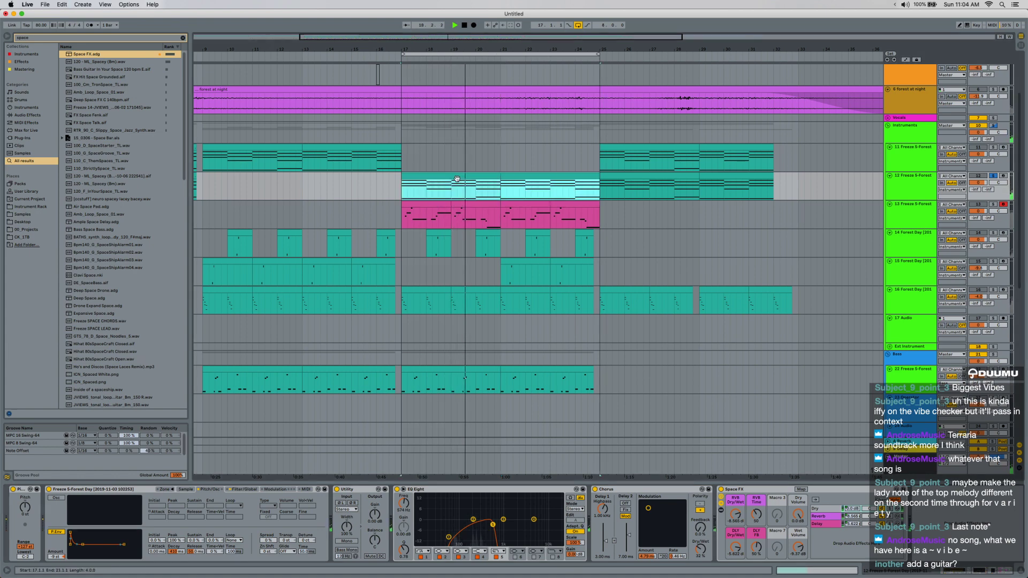
Delete the last beat before bar 25 from the chord and melody clips on tracks 12 and 13.
scroll(562, 206, "up", 8)
scroll(603, 218, "right", 3)
left_click_drag(630, 217, 637, 211)
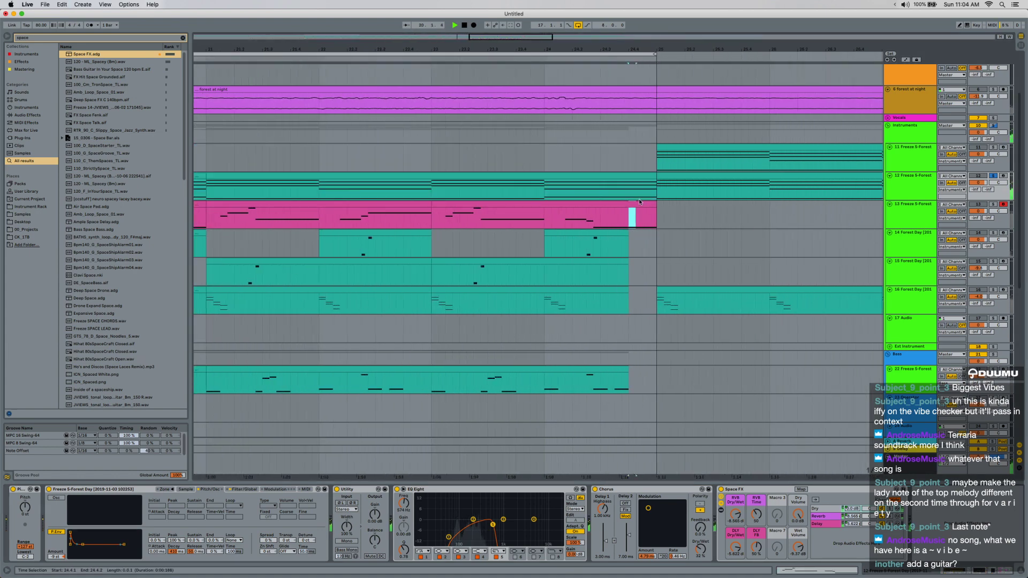
scroll(491, 204, "down", 6)
scroll(483, 204, "left", 2)
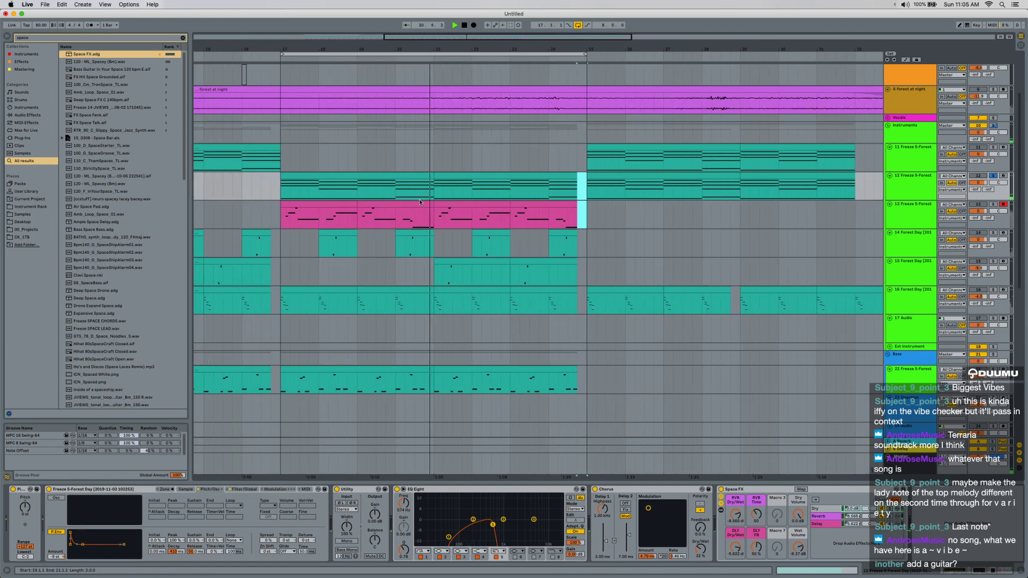
Duplicate the half-bar section with the last hit before bar 25 on the brown percussion track.
scroll(590, 275, "down", 5)
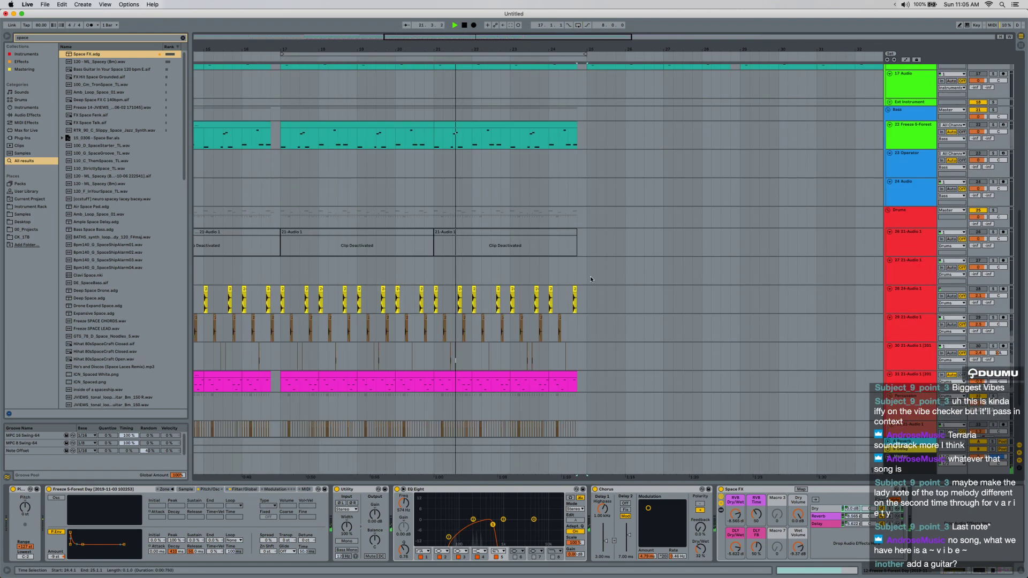
scroll(590, 275, "up", 3)
left_click_drag(521, 333, 561, 333)
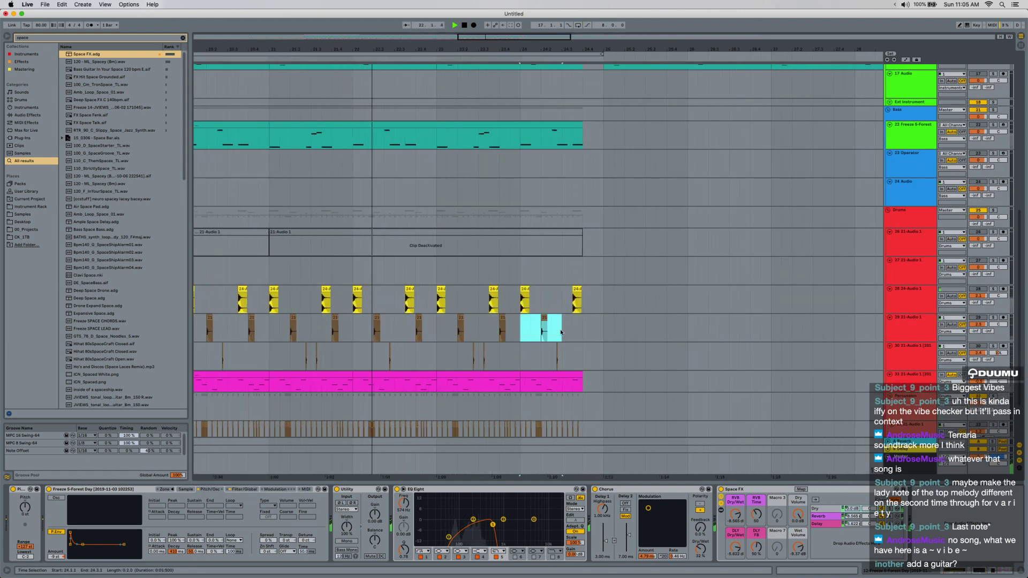
key("super+d")
scroll(532, 327, "down", 4)
scroll(456, 286, "left", 3)
scroll(441, 322, "down", 4)
scroll(441, 321, "up", 5)
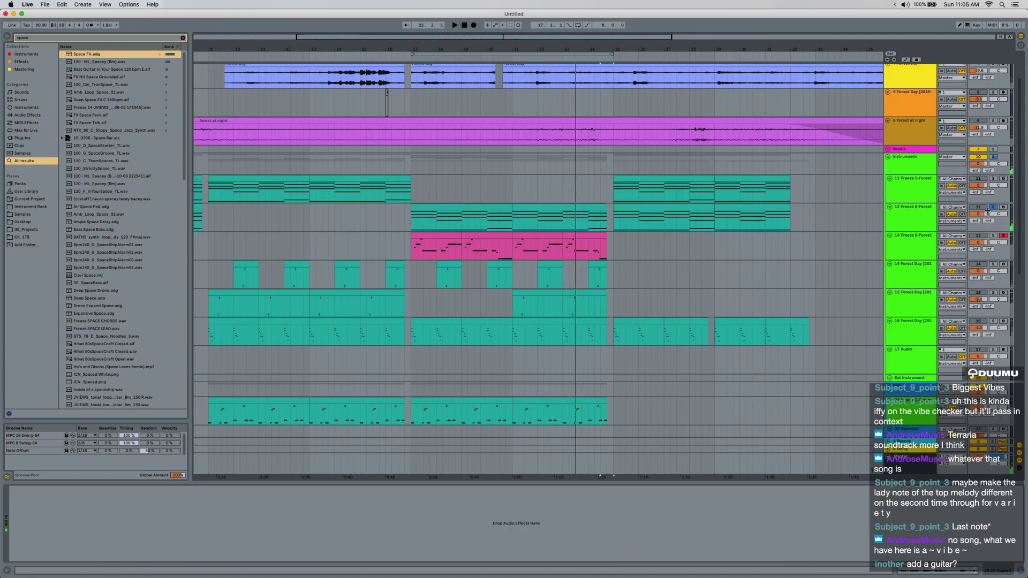
Delete track 12's chord clips before bar 9 and solo the track for playback from bar 17.
scroll(426, 218, "down", 5)
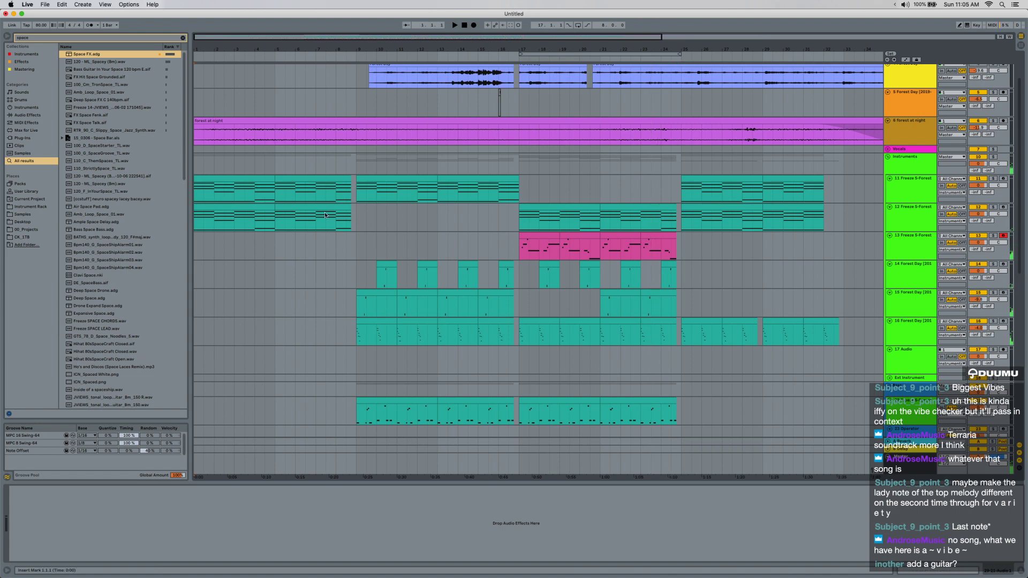
left_click_drag(378, 217, 194, 218)
key("Delete")
left_click_drag(521, 218, 907, 220)
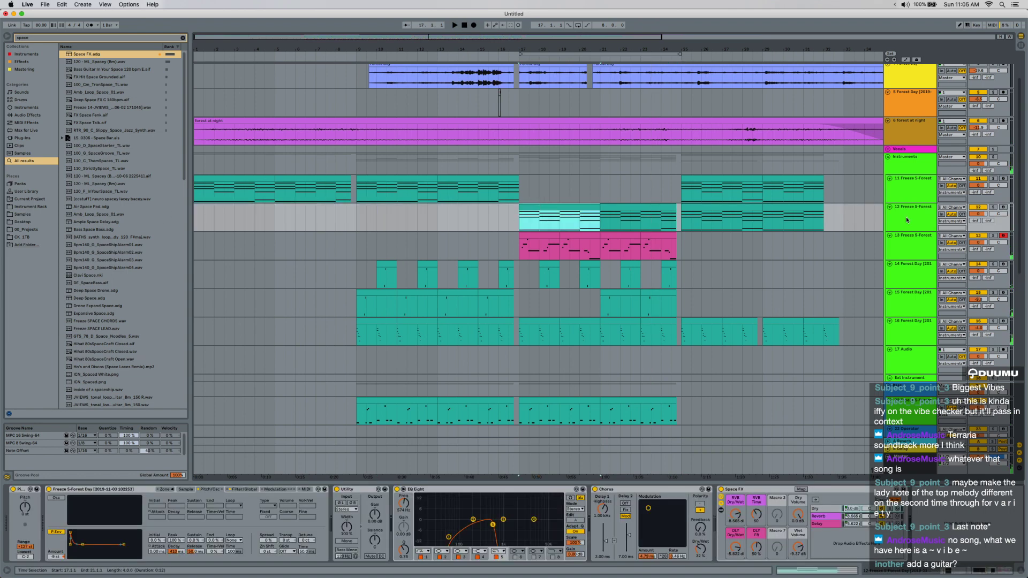
left_click(992, 207)
key("space")
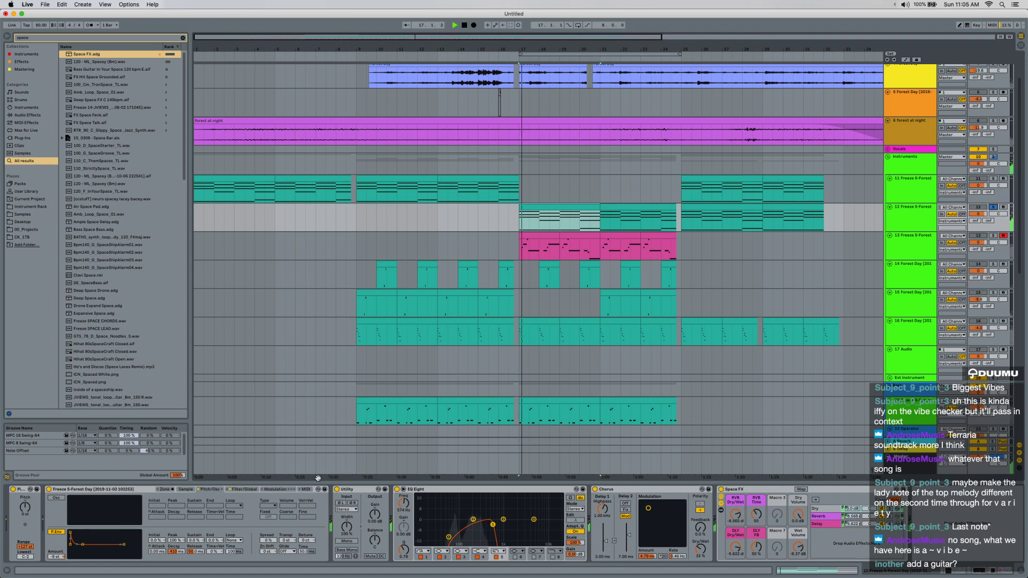
In track 12's chord clip at bar 17, shorten the first chord and fill the rest of its bar with a copy one octave higher.
double_click(522, 217)
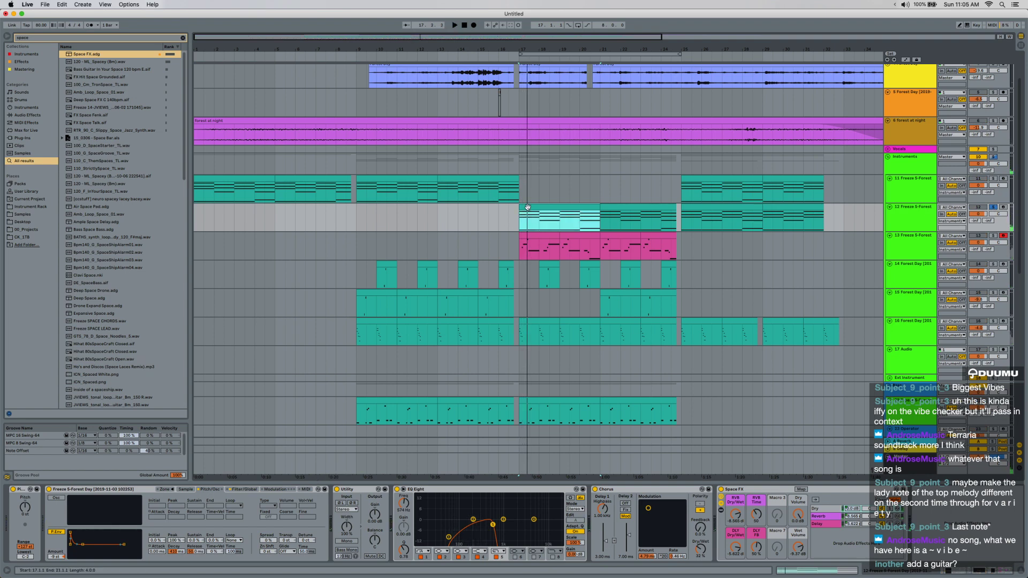
mouse_move(196, 348)
left_mouse_down()
mouse_move(195, 389)
mouse_move(315, 534)
mouse_move(204, 505)
left_mouse_up()
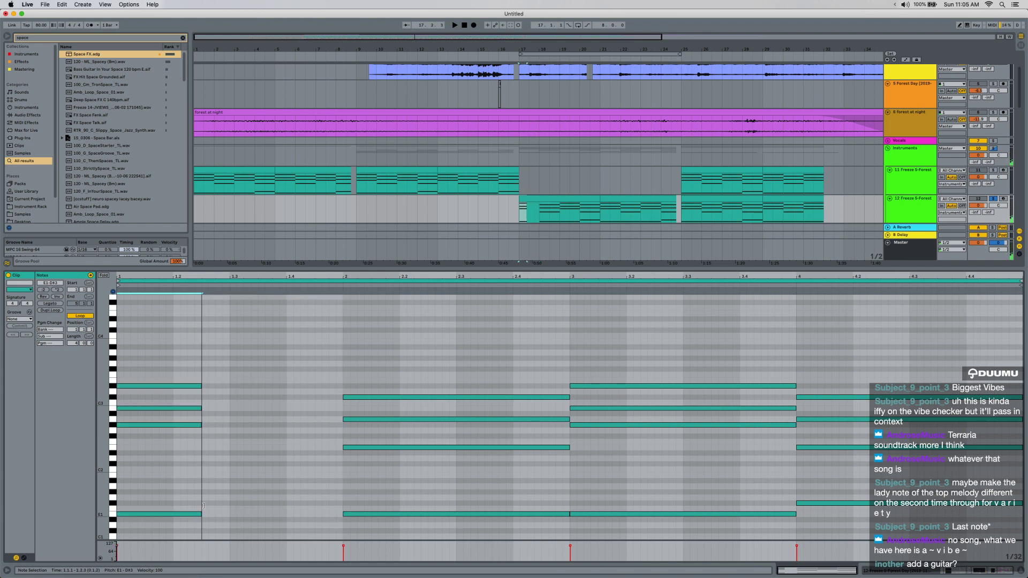
key("super+d")
key("shift+Up")
key("space")
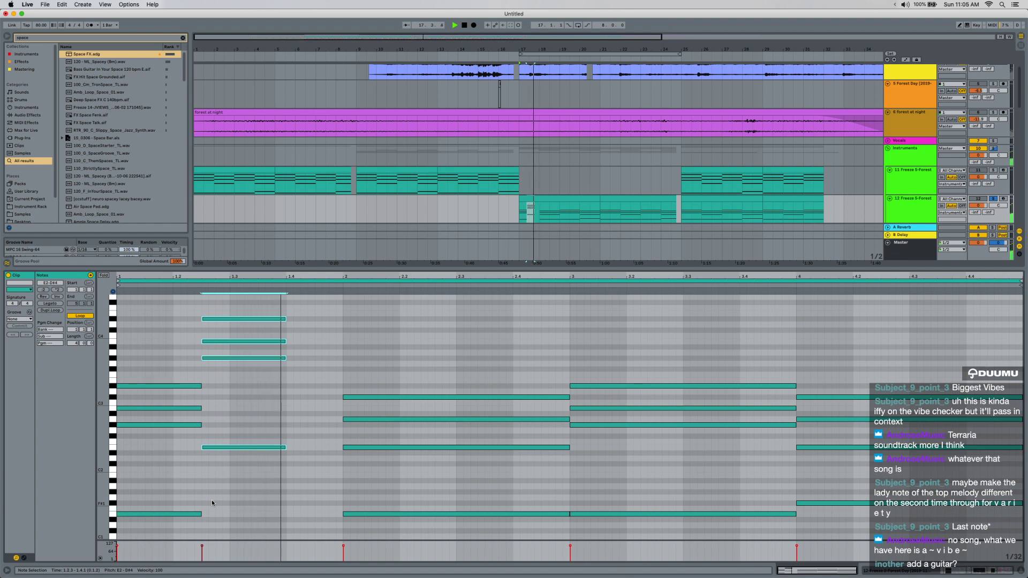
key("shift+Right")
key("space")
key("shift+Right")
key("shift+Right")
key("shift+Right")
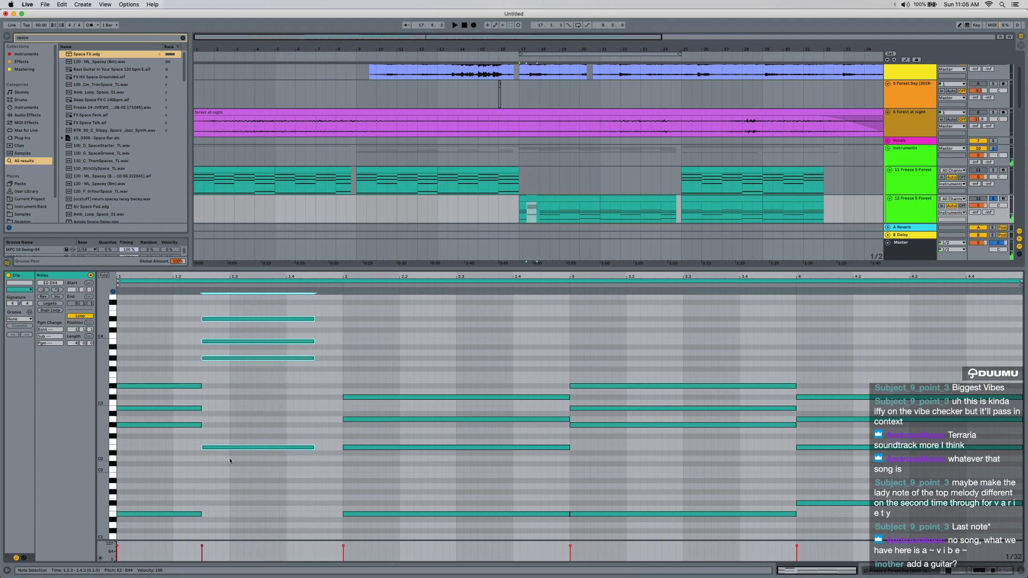
Shorten the second bar's chord and fill the rest of that bar with a copy one octave higher.
left_click_drag(355, 364, 428, 513)
key("super+d")
key("shift+Up")
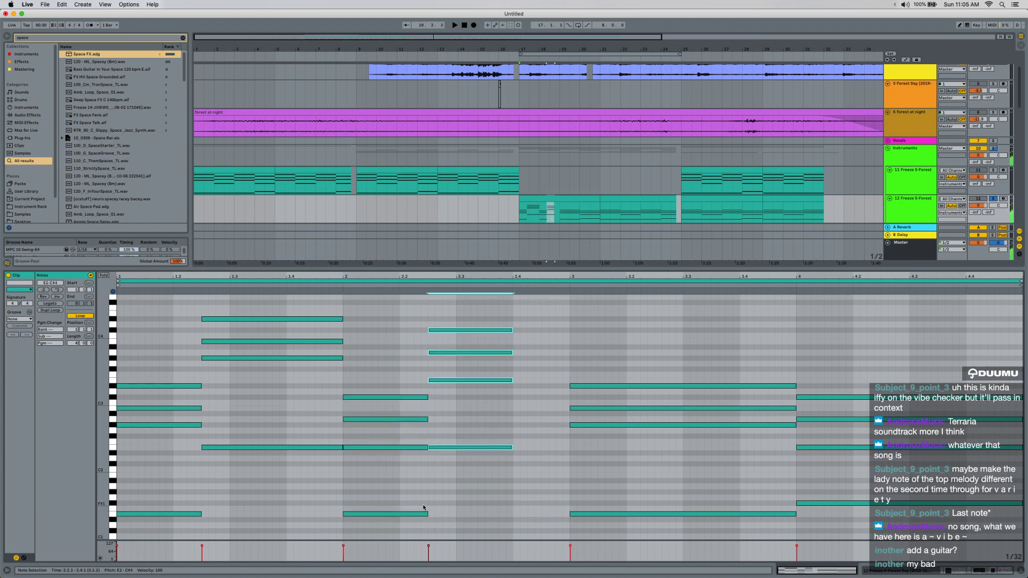
left_click_drag(512, 448, 569, 448)
Replace the third bar's long chord with a copy of the first bar's low and high chord pair.
left_click_drag(258, 309, 161, 574)
key("super+c")
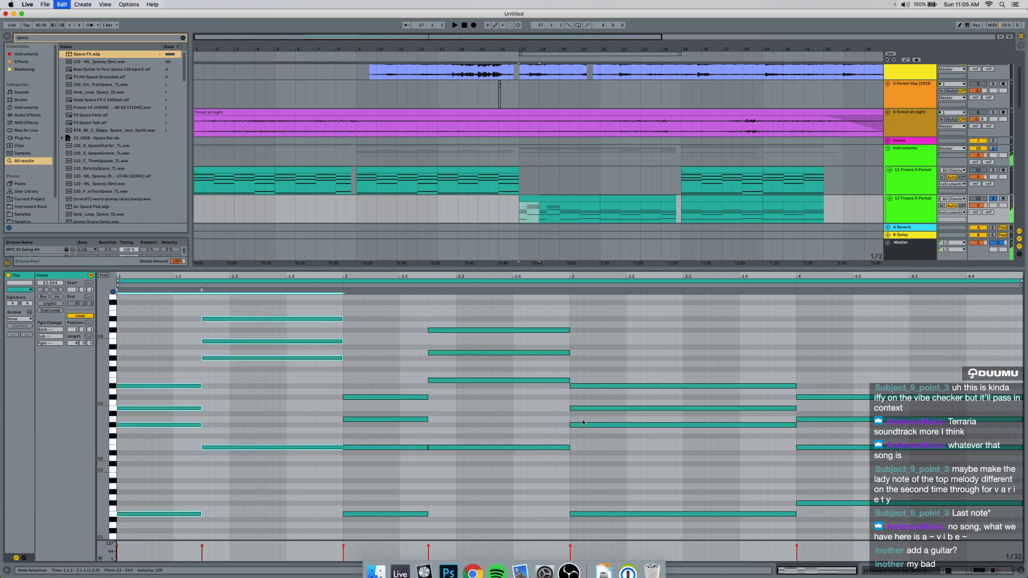
left_click_drag(672, 347, 647, 577)
key("Delete")
key("super+z")
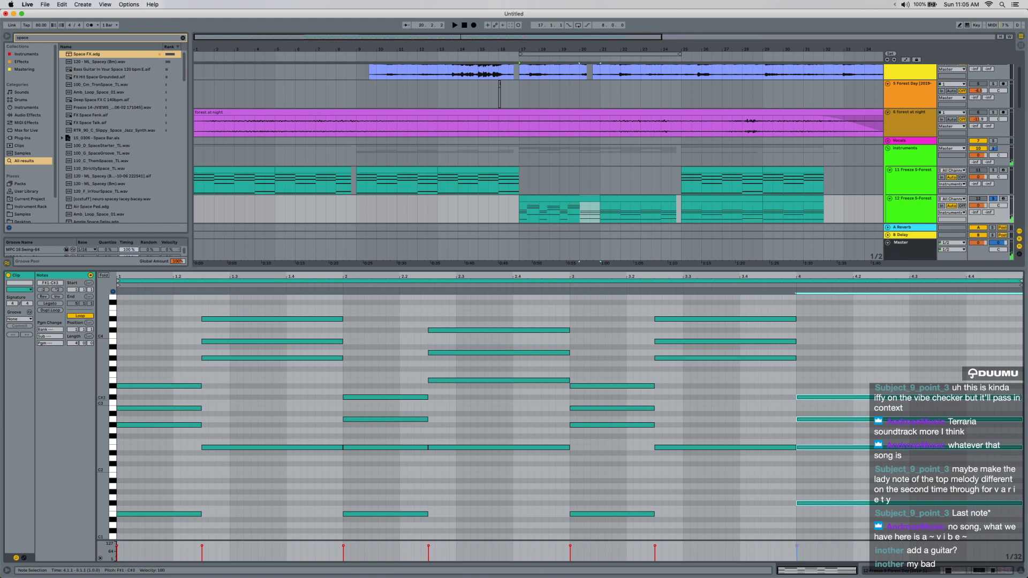
Shorten the fourth bar's chord and duplicate it one octave higher up to the end of the clip.
left_click_drag(1021, 397, 896, 397)
key("super+d")
key("shift+Up")
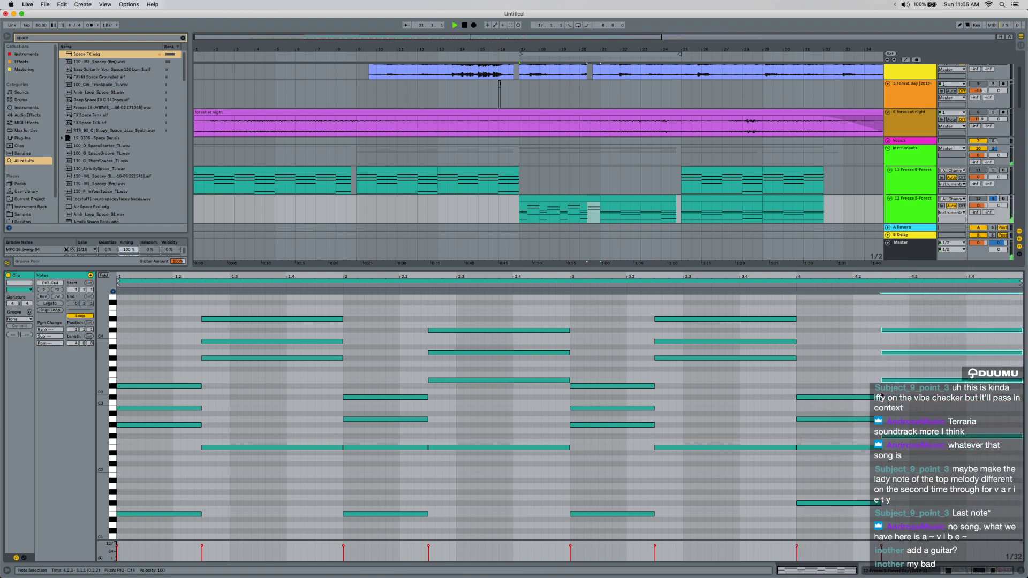
Play the edited chords and adjust the release of Sampler's volume envelope on track 12.
key("space")
key("shift+Tab")
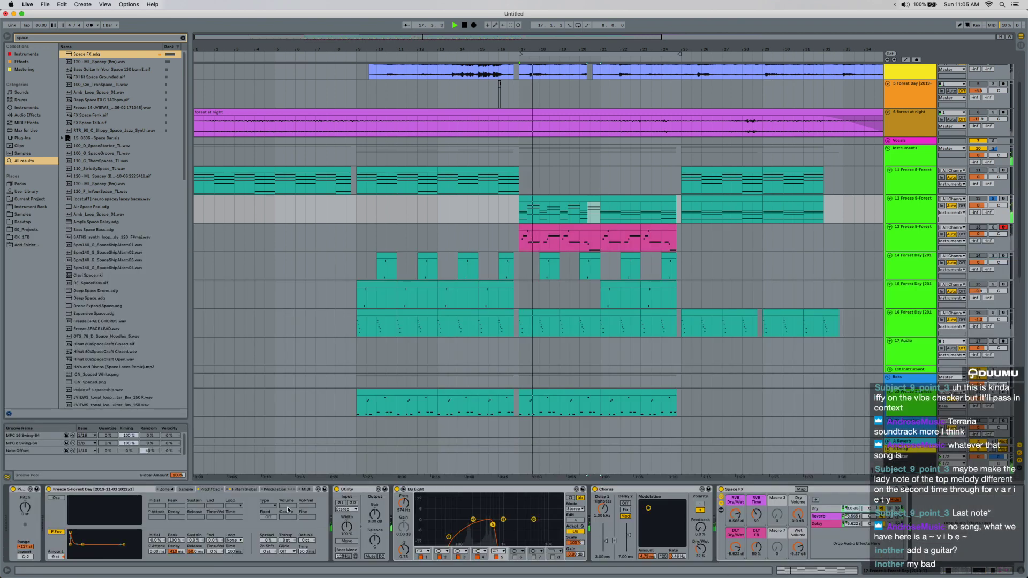
left_click(255, 490)
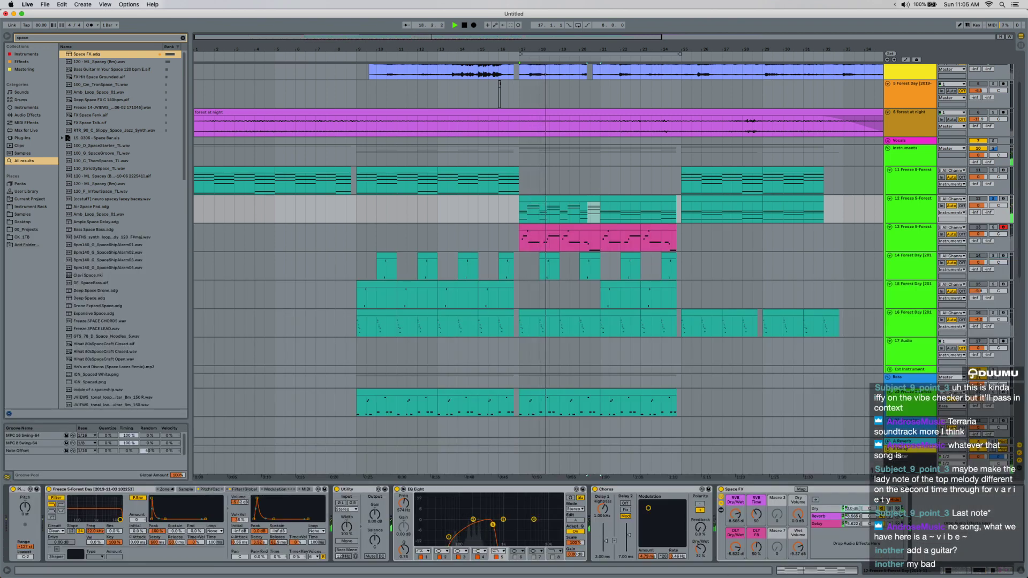
left_click_drag(278, 543, 263, 549)
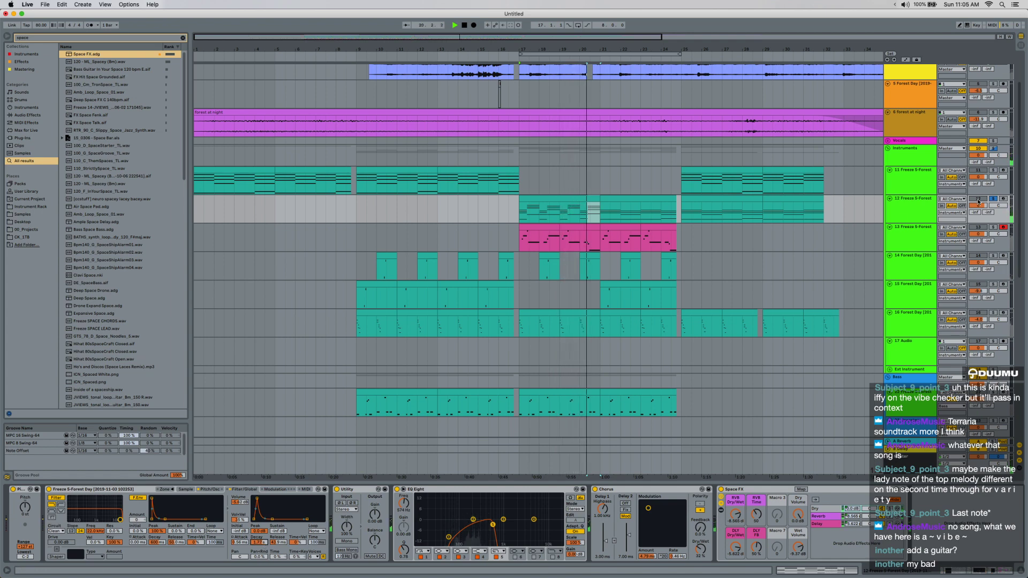
Delete the last beat before bar 17 from the chord clip on track 11.
left_click(519, 229)
scroll(519, 229, "up", 5)
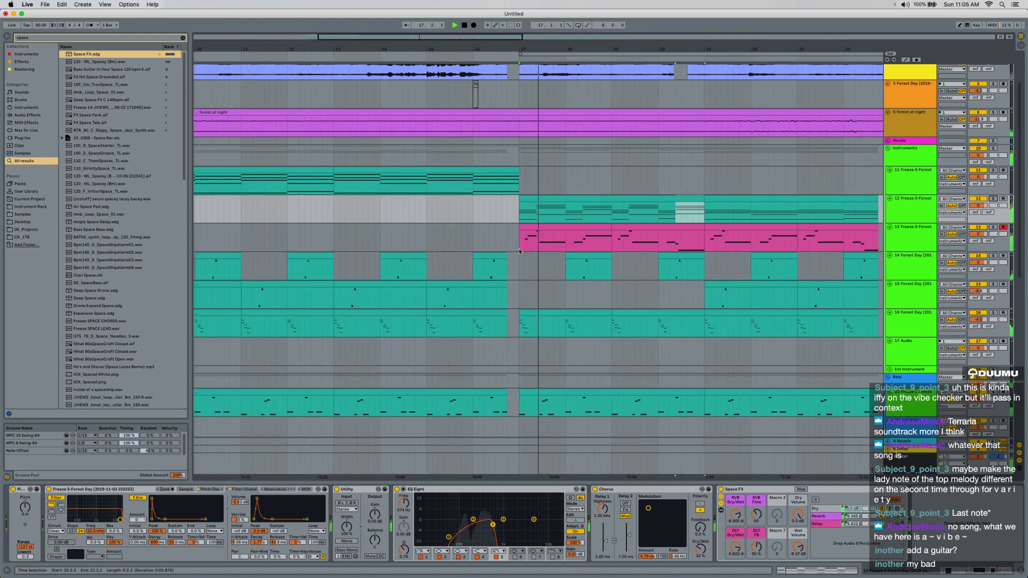
scroll(481, 261, "right", 2)
scroll(477, 262, "down", 1)
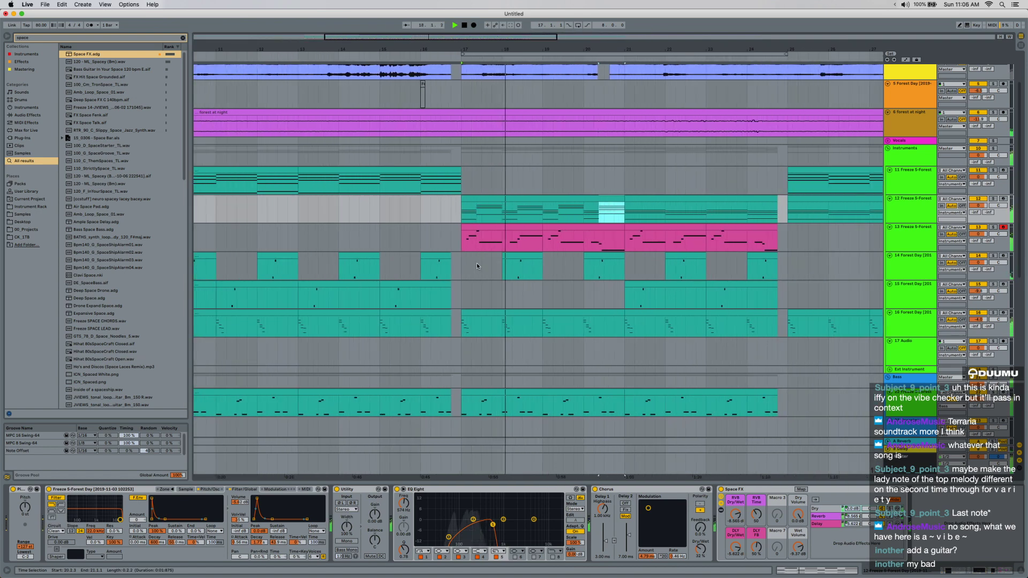
scroll(477, 265, "right", 1)
scroll(434, 193, "up", 1)
left_click_drag(435, 195, 448, 181)
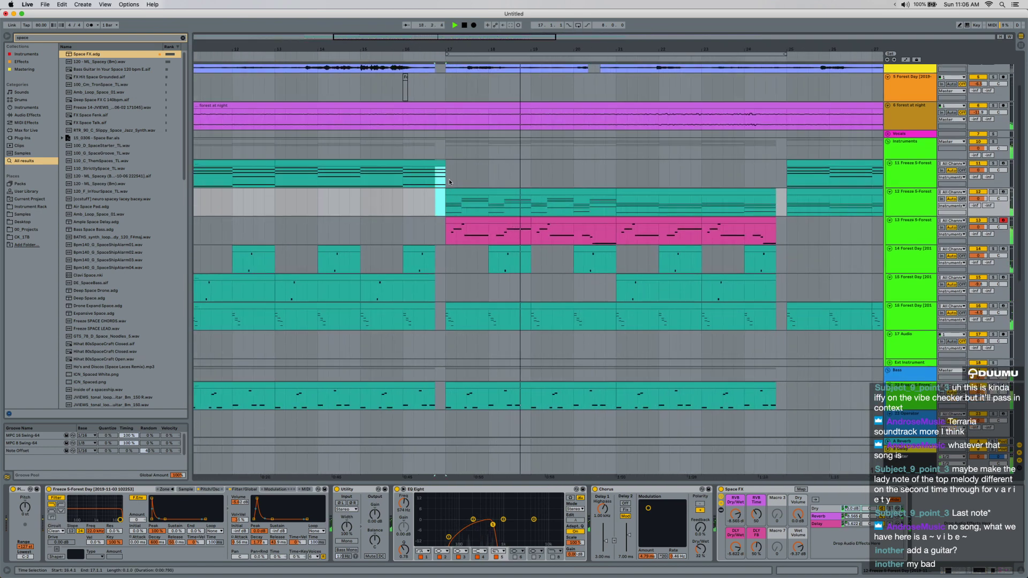
key("Delete")
Adjust the decay of Sampler's volume envelope on track 12 while the arrangement plays.
left_click(449, 198)
left_click_drag(260, 543, 259, 533)
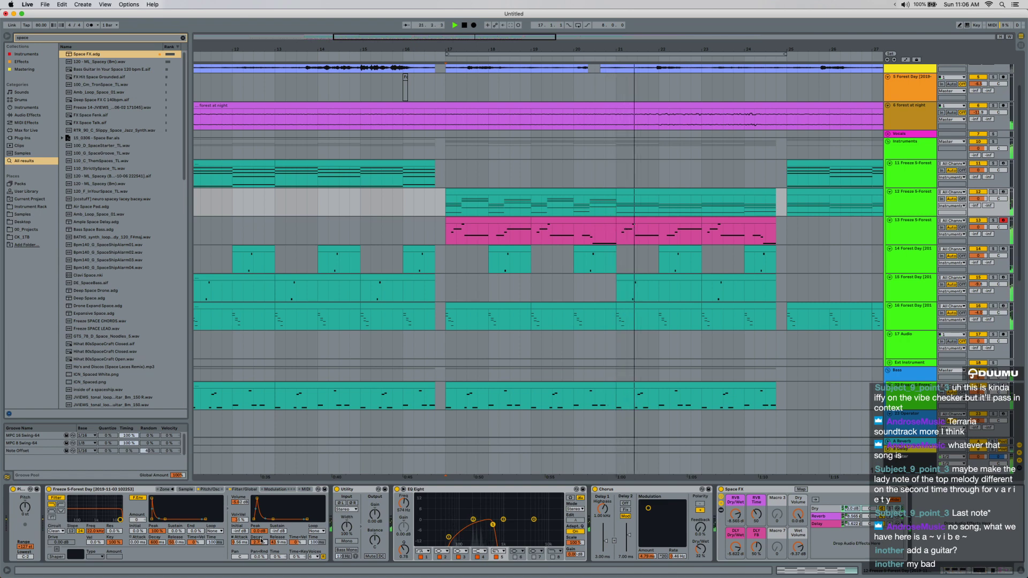
scroll(506, 329, "down", 2)
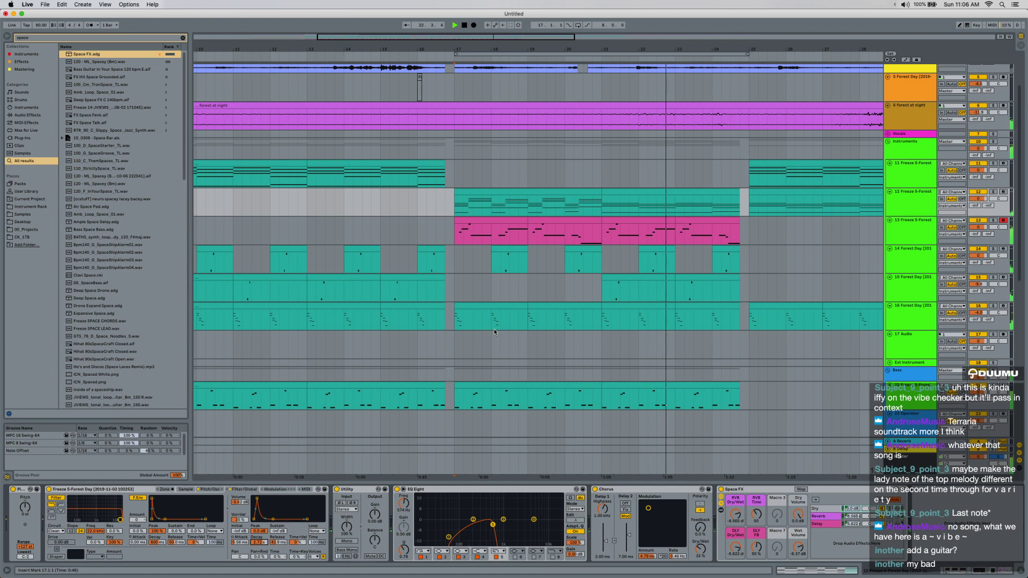
Solo the bass on track 22 and set the playback loop to its clip from bar 17 to bar 21.
left_click(507, 396)
key("space")
left_click(507, 395)
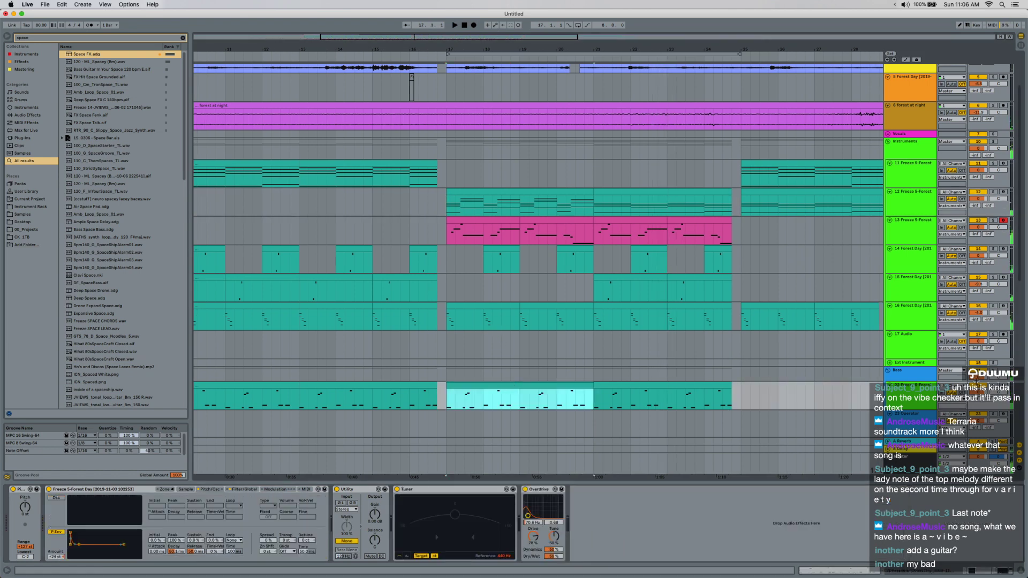
key("s")
key("space")
key("space")
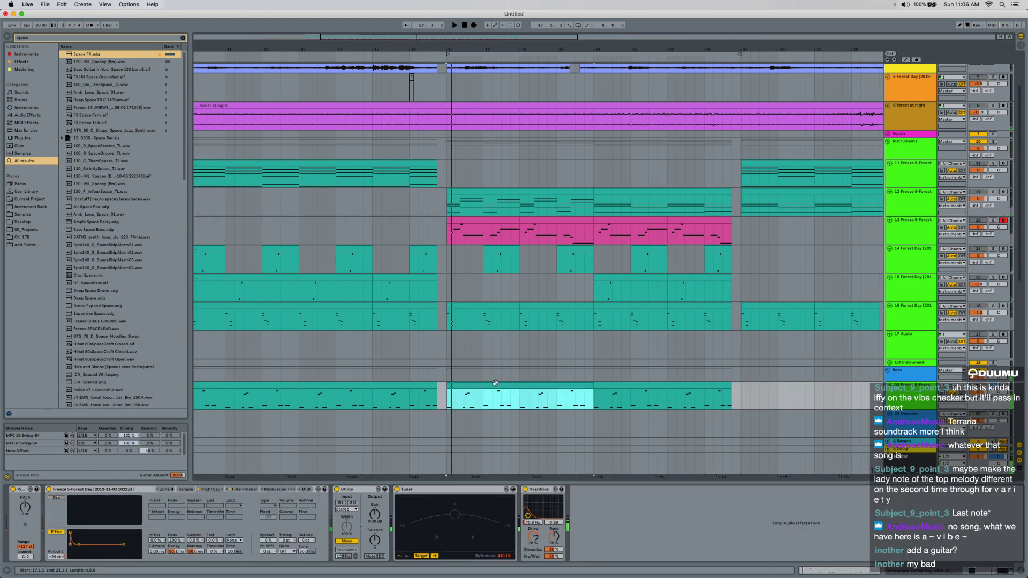
key("super+l")
Open the bass clip at bar 17 and transpose the first bar's three E0 notes to A0.
double_click(494, 383)
left_click_drag(305, 464, 69, 360)
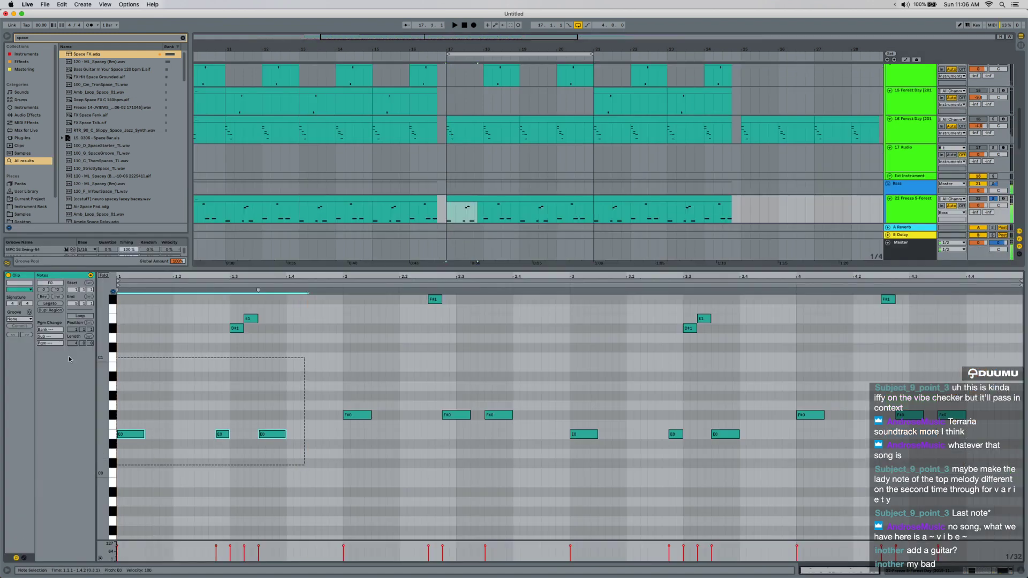
key("Up")
key("Up")
key("Down")
key("Down")
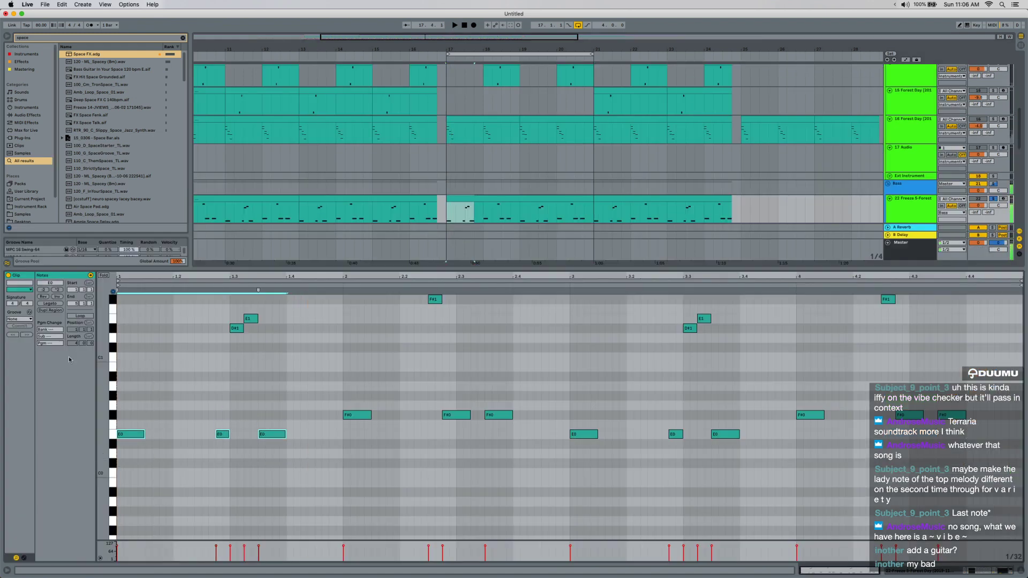
key("Down")
key("Down")
key("Down")
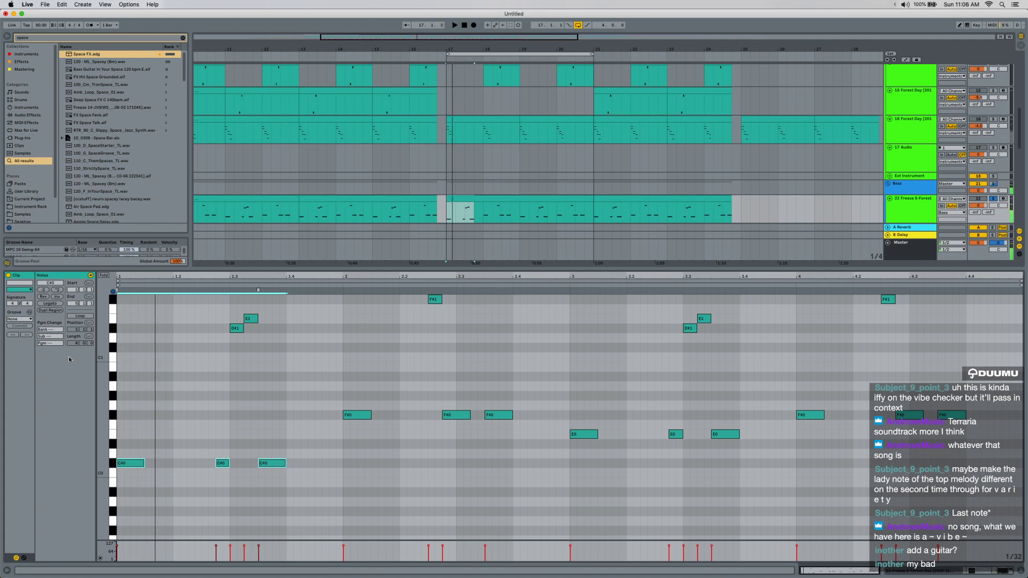
key("Down")
key("Down")
key("Down")
key("Down")
key("shift+Up")
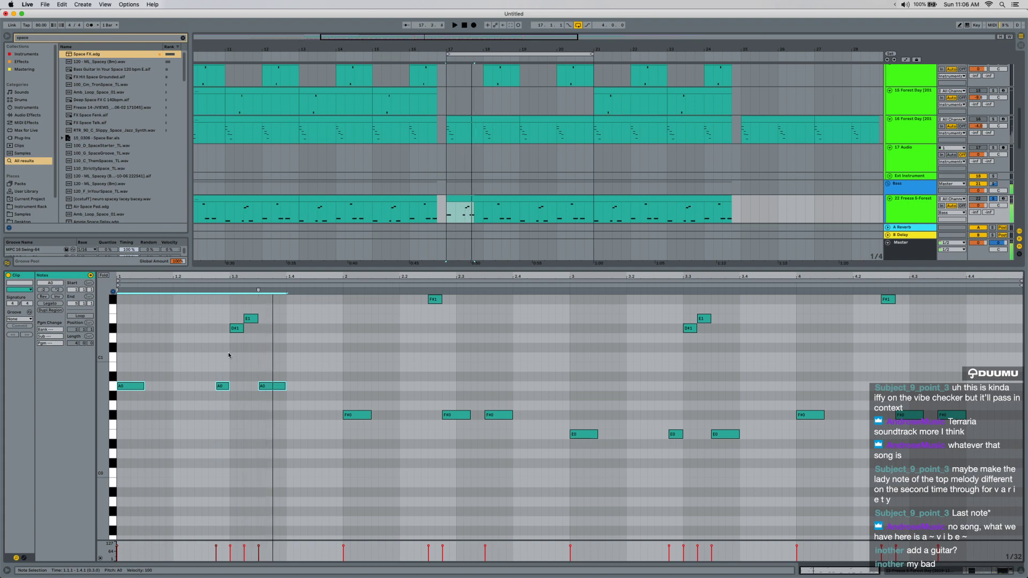
Delete the high D#1 and E1 notes in the first bar of the bass clip.
key("space")
left_click_drag(231, 350, 255, 298)
key("space")
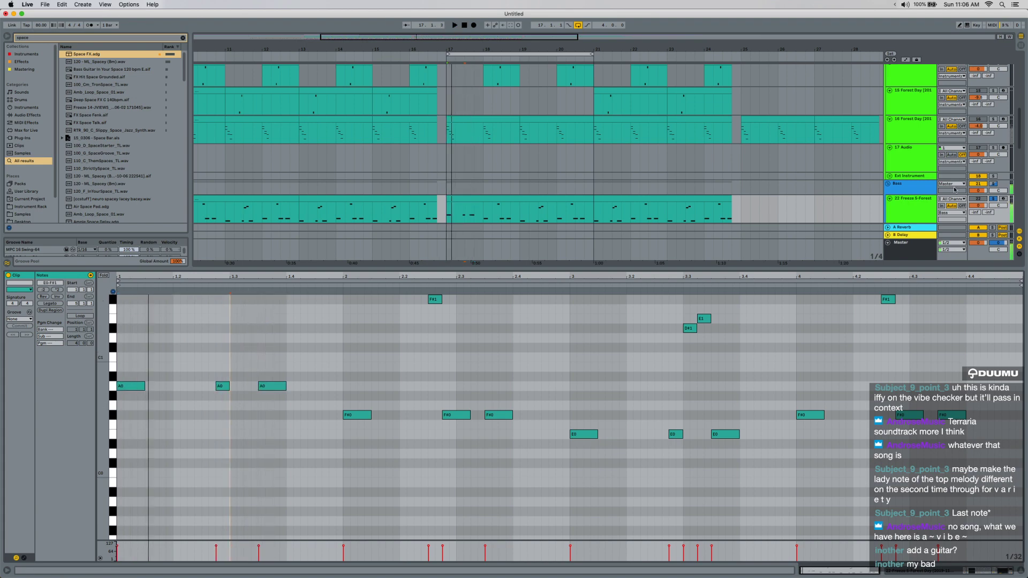
left_click(993, 198)
scroll(995, 201, "up", 4)
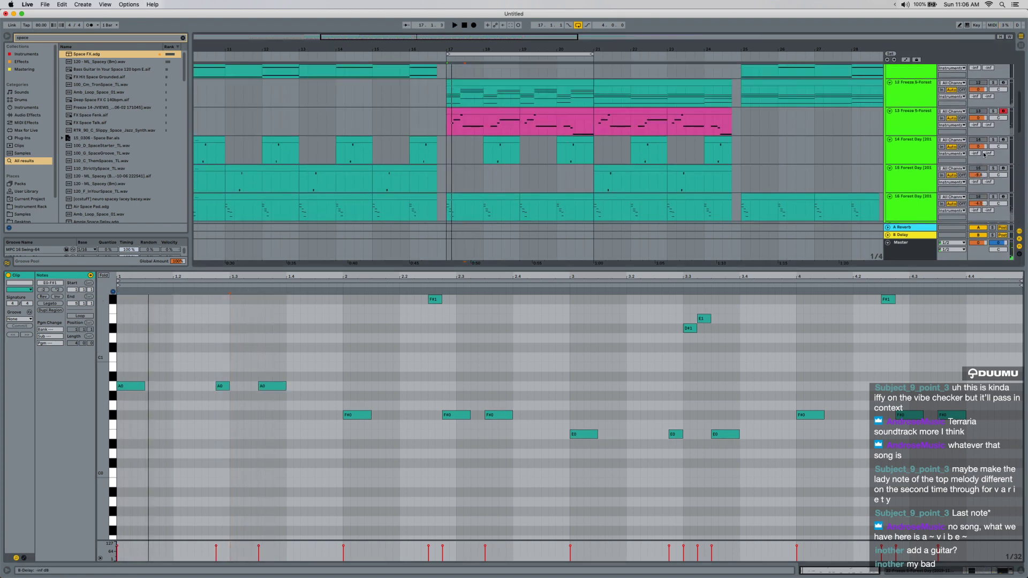
scroll(993, 114, "down", 10)
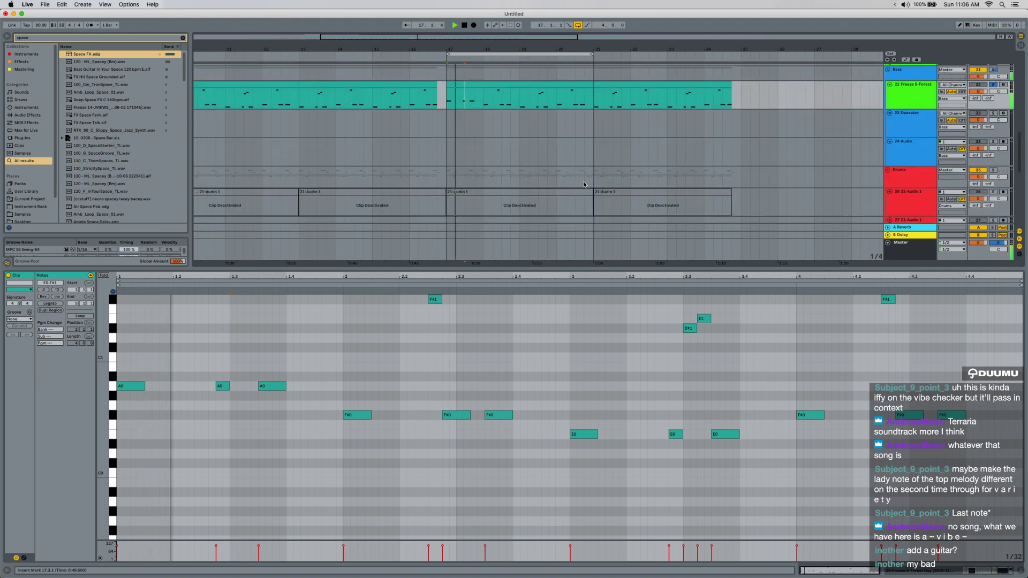
In the bass clip's second bar, move the first F#0 note to B0, the other two to B-1, and the F#1 note to C#1.
scroll(294, 374, "up", 2)
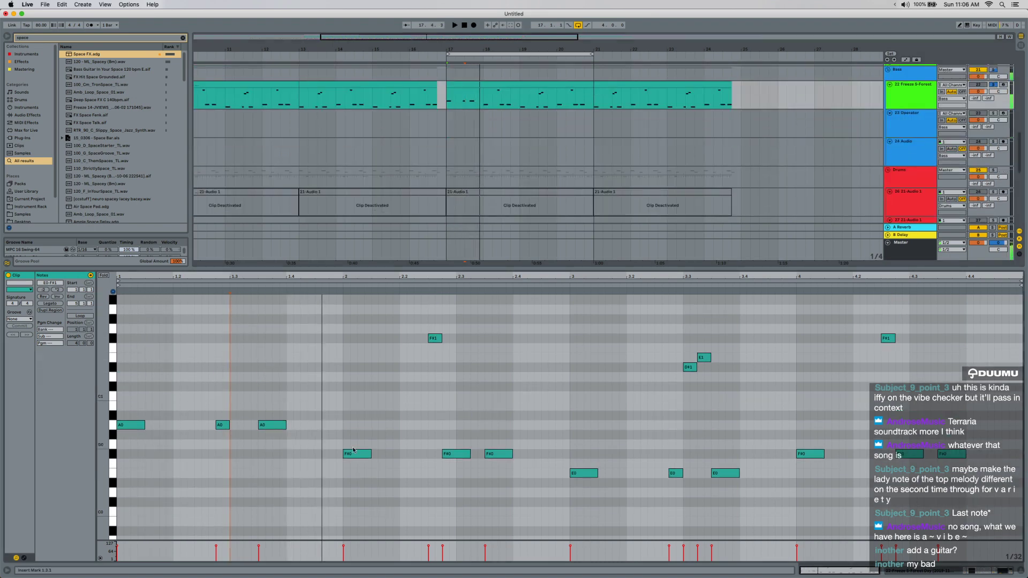
key("space")
left_click(497, 453)
left_click_drag(497, 453, 522, 435)
key("shift+Down")
left_click_drag(429, 336, 437, 390)
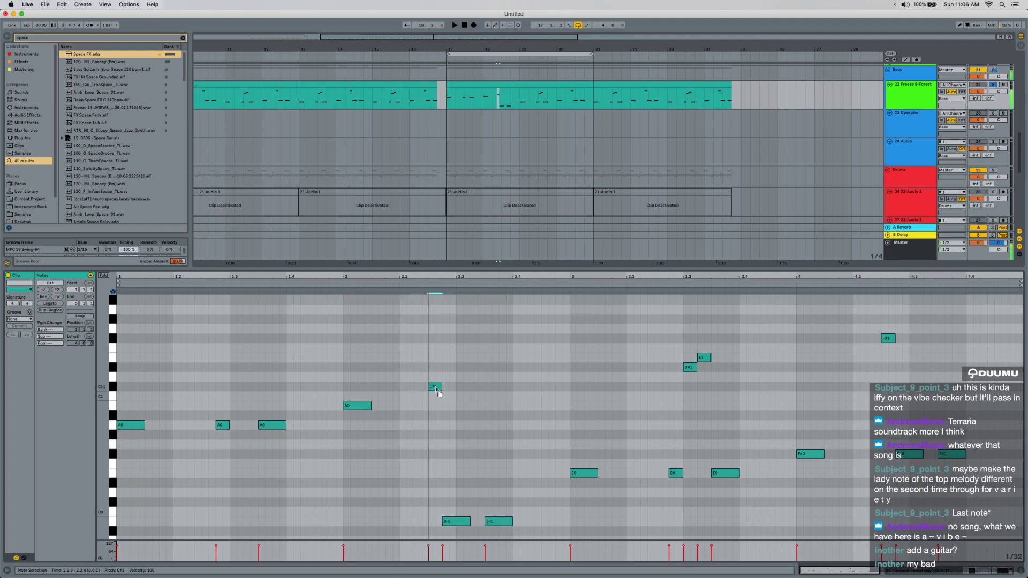
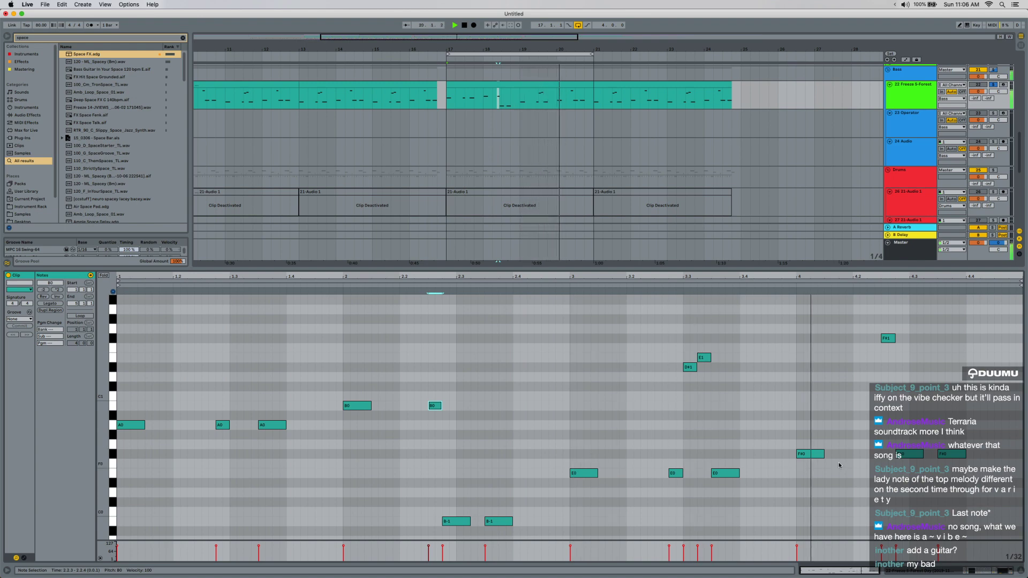
Duplicate the bar 17 bass clip on track 22 so that the copy starts at bar 21.
scroll(487, 149, "down", 2)
scroll(487, 149, "down", 5)
scroll(483, 153, "up", 7)
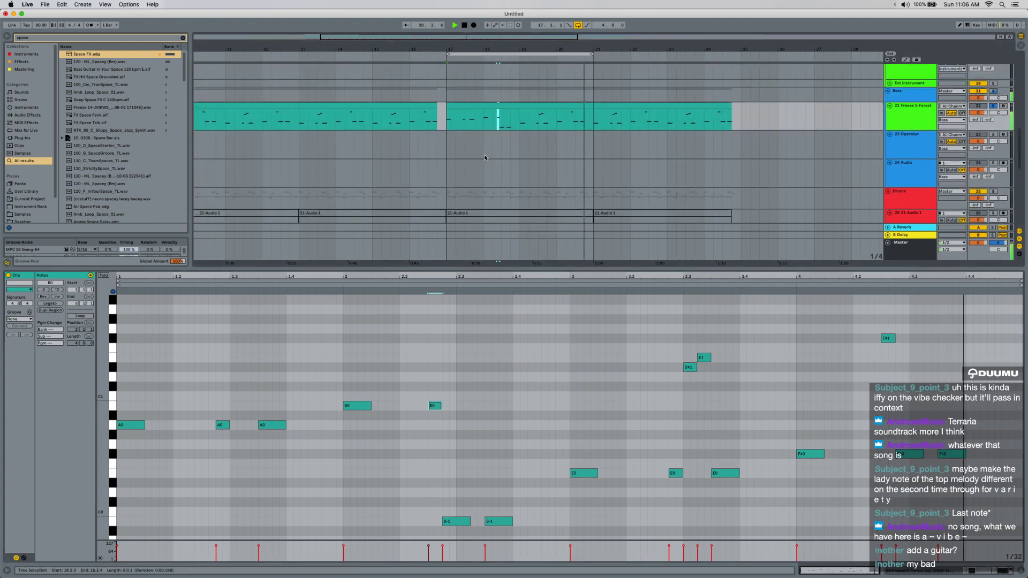
left_click(525, 107)
key("super+d")
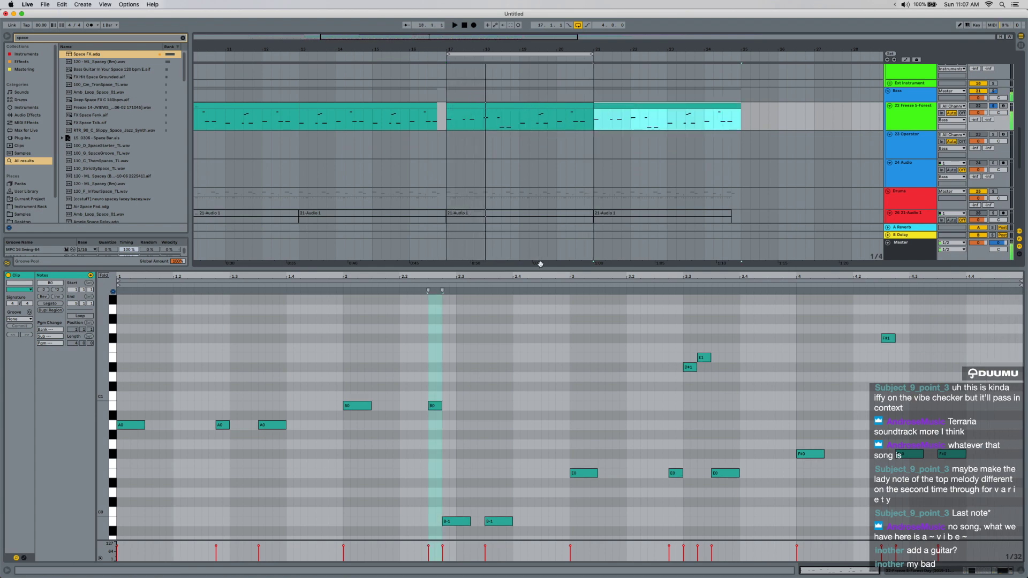
In the copied bass clip's second bar, move both B0 notes and both B-1 notes to F#0, and play the result.
left_click_drag(345, 399, 487, 429)
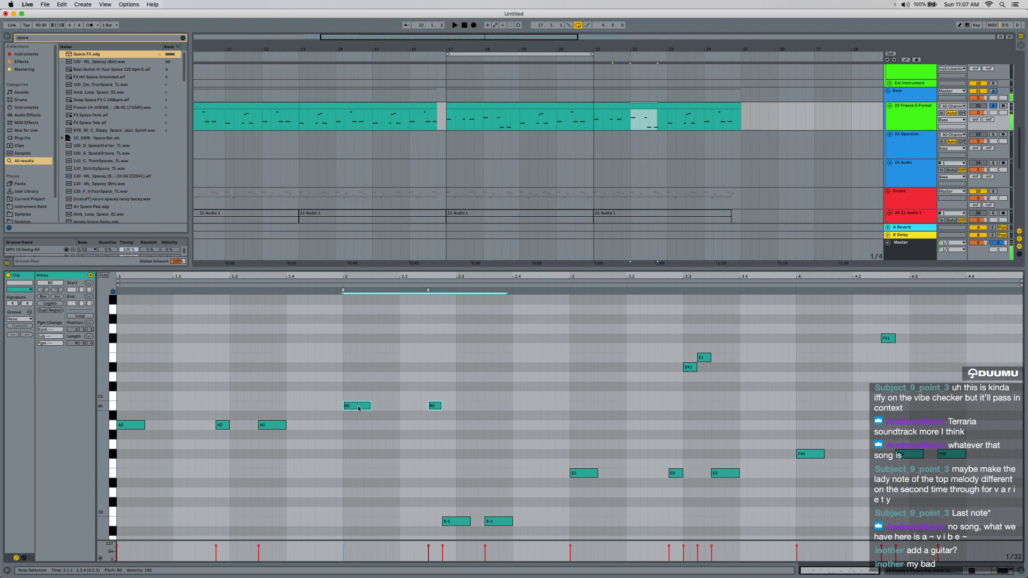
left_click_drag(358, 408, 358, 432)
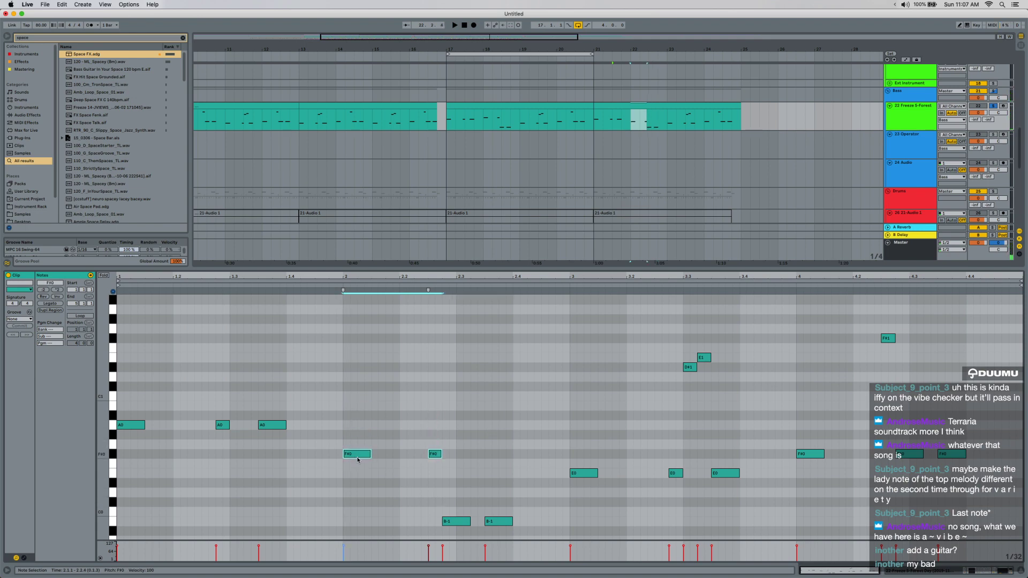
left_click_drag(427, 495, 503, 454)
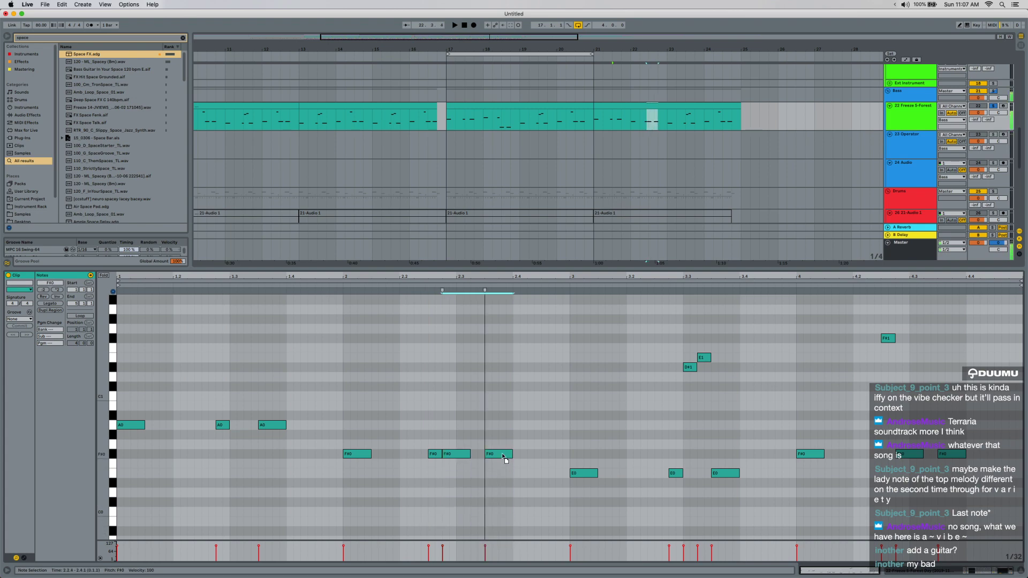
key("space")
left_click(633, 103)
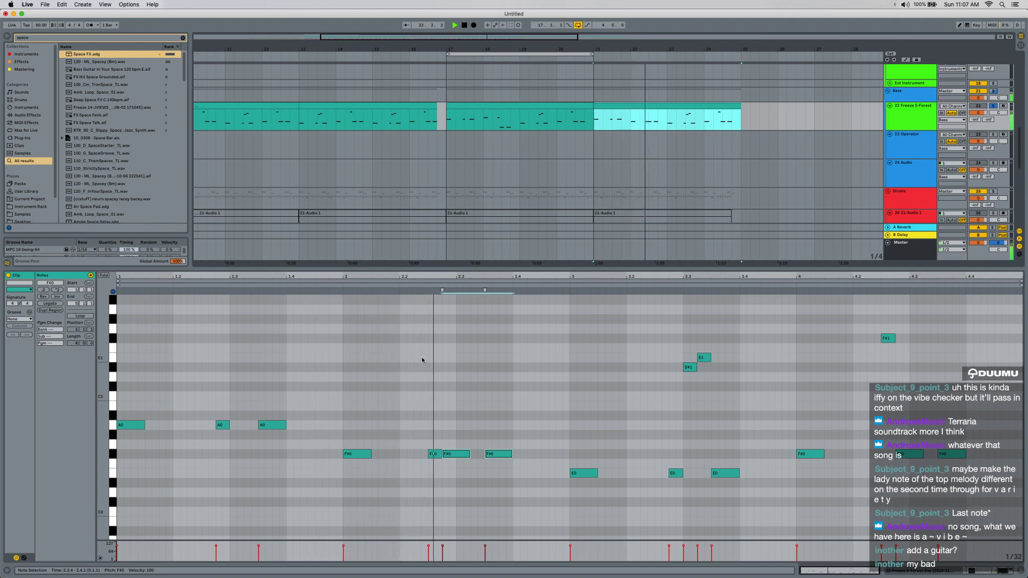
key("space")
In the copied bass clip's third bar, move the first E0 note to C#1 and the other two E0 notes to C#0.
left_click_drag(576, 493, 737, 460)
left_click_drag(724, 473, 741, 382)
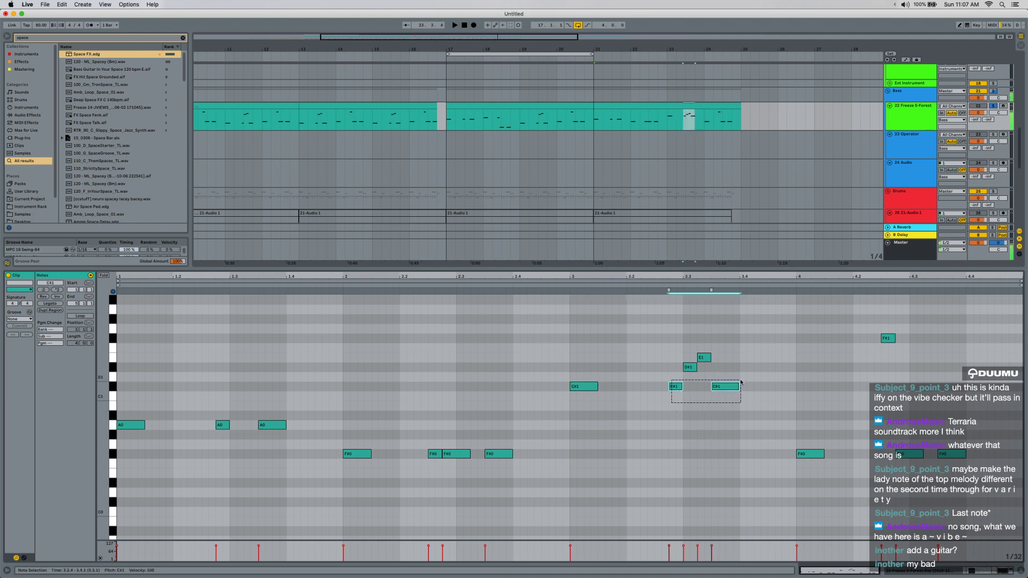
left_click(689, 376)
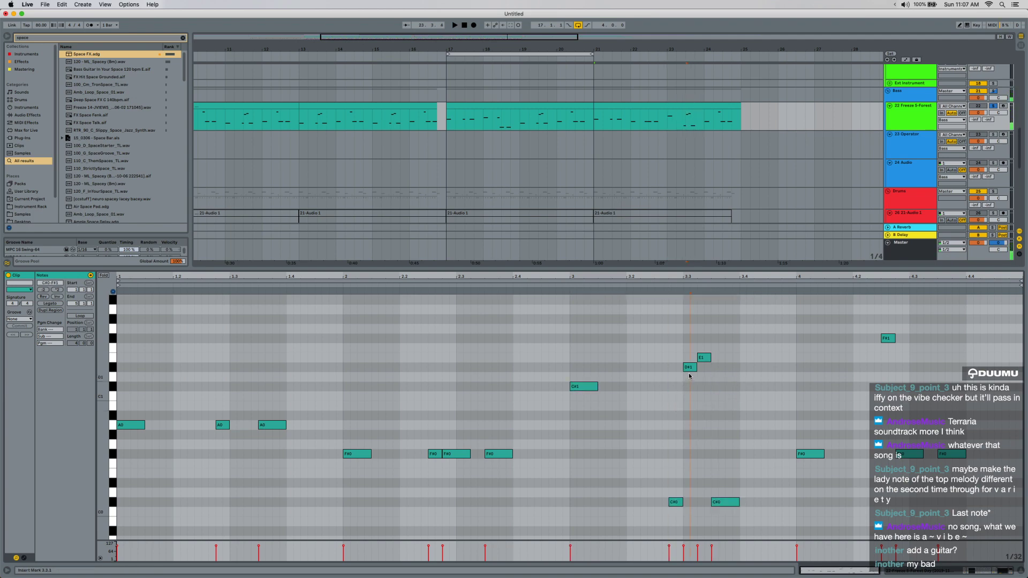
left_click(707, 357)
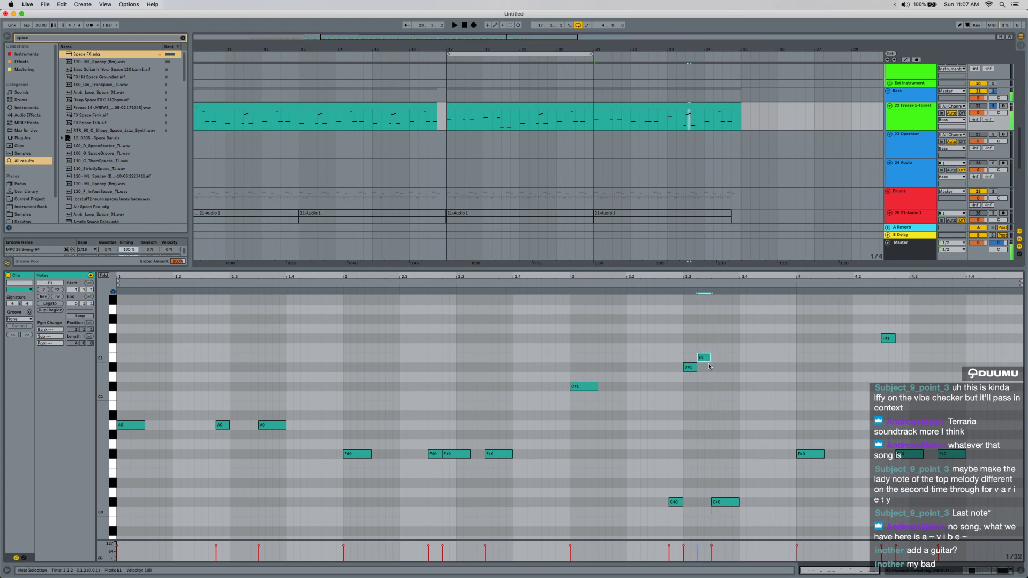
left_click_drag(738, 455, 740, 524)
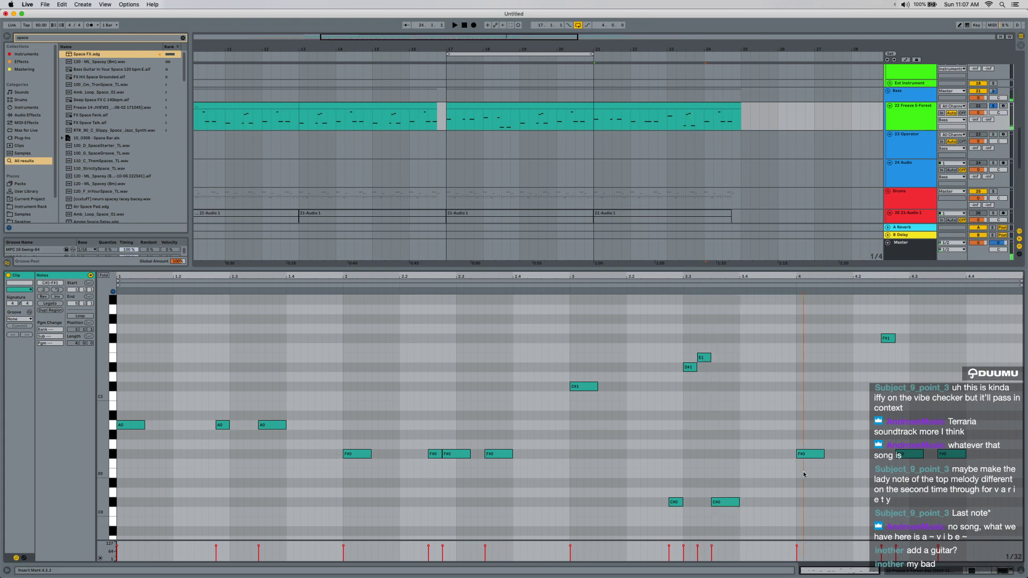
Transpose all notes in the copied bass clip's fourth bar down two semitones, to E0 and E1, and play the result.
left_click_drag(803, 472, 975, 302)
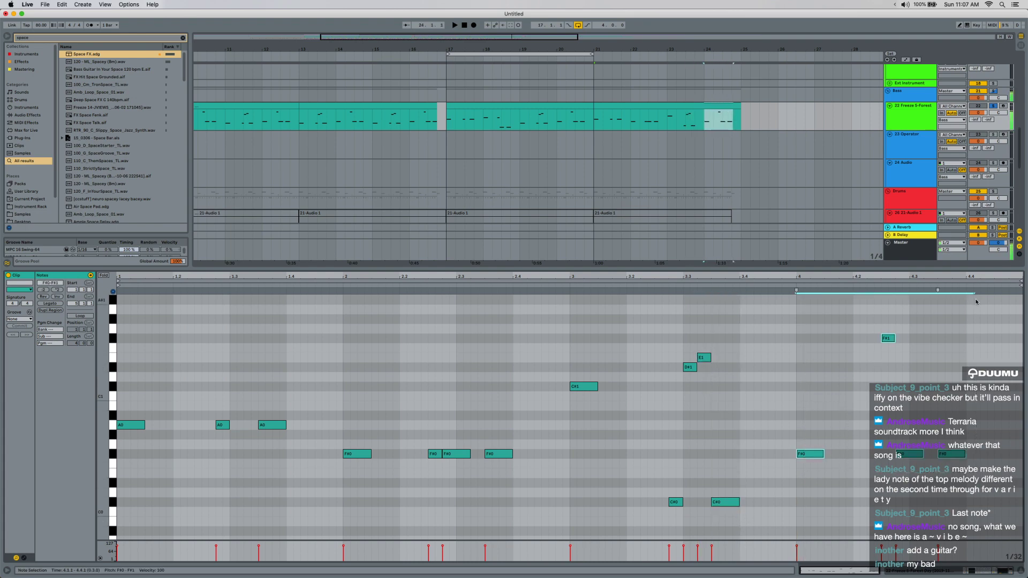
key("Down")
key("Down")
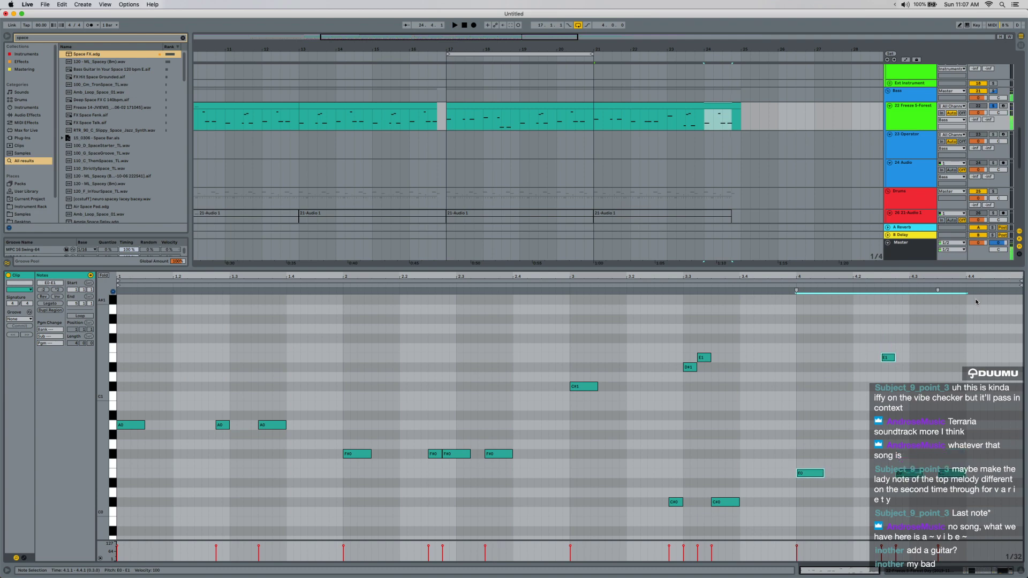
key("space")
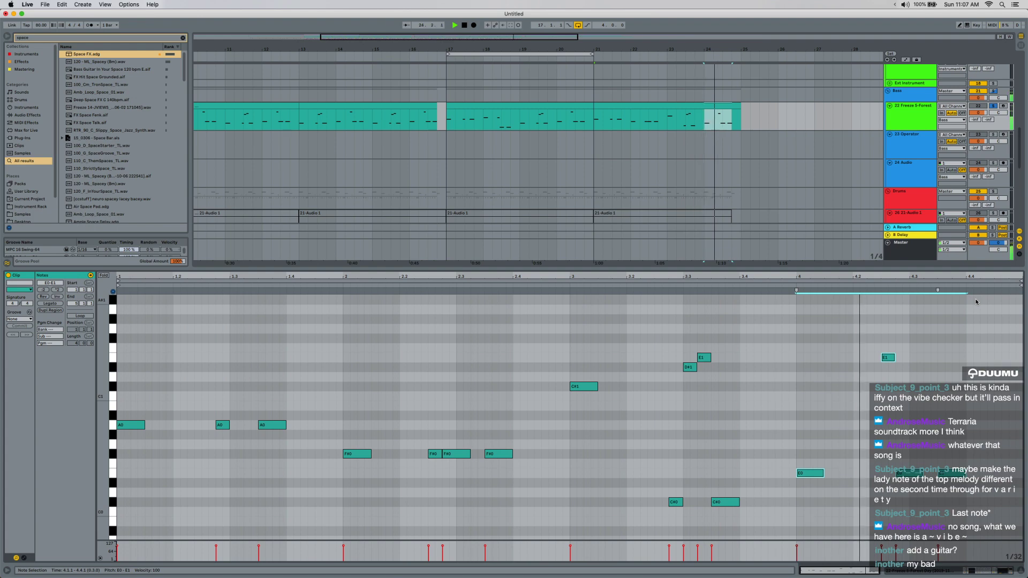
Set the playback loop to both bass clips from bar 17 to bar 25 and unsolo the bass track.
left_click(616, 105, "shift")
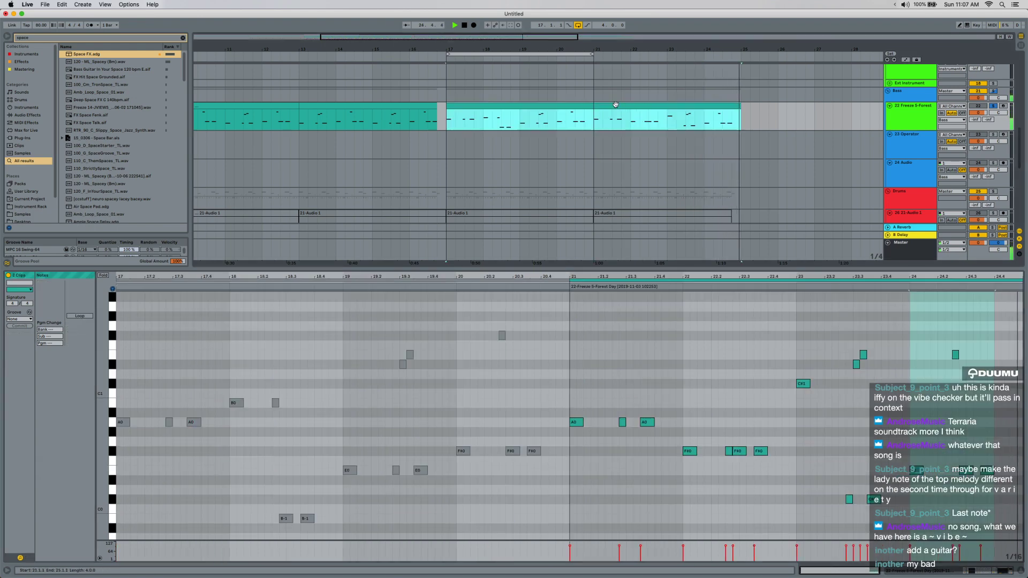
left_click(517, 106)
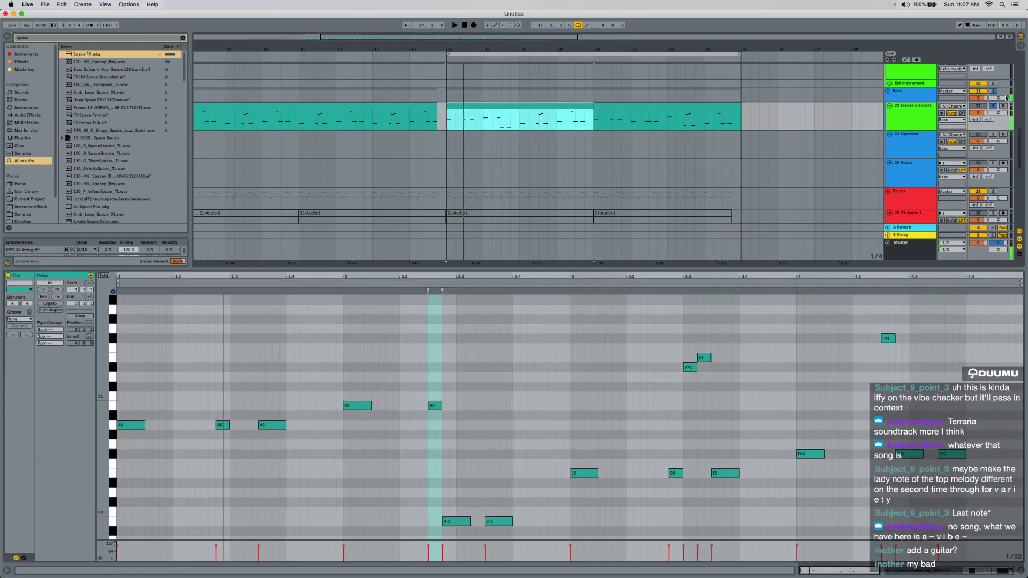
left_click(990, 107)
key("super+alt+l")
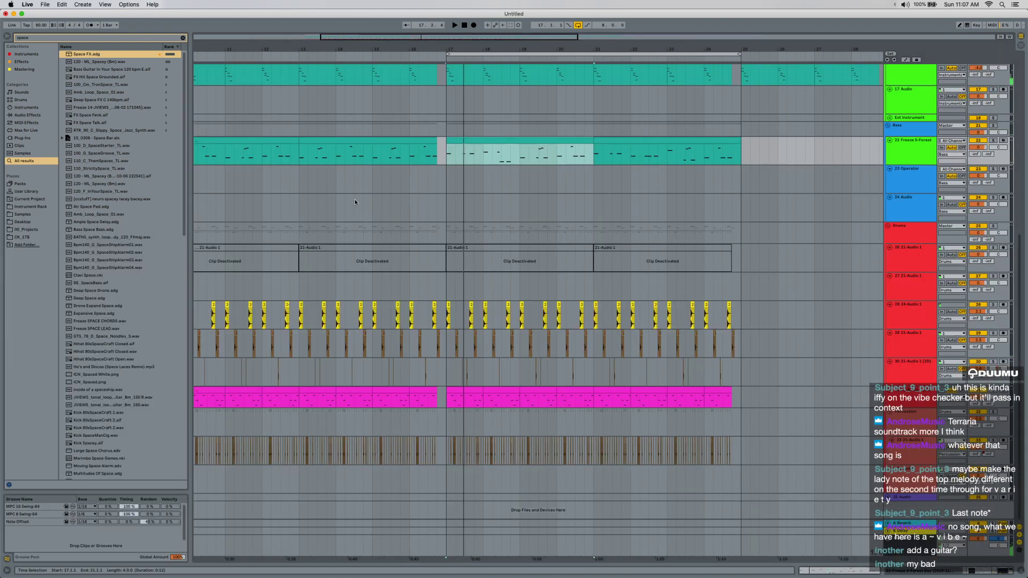
Solo track 16 and open its clip at bar 17 in the note editor.
scroll(364, 201, "up", 6)
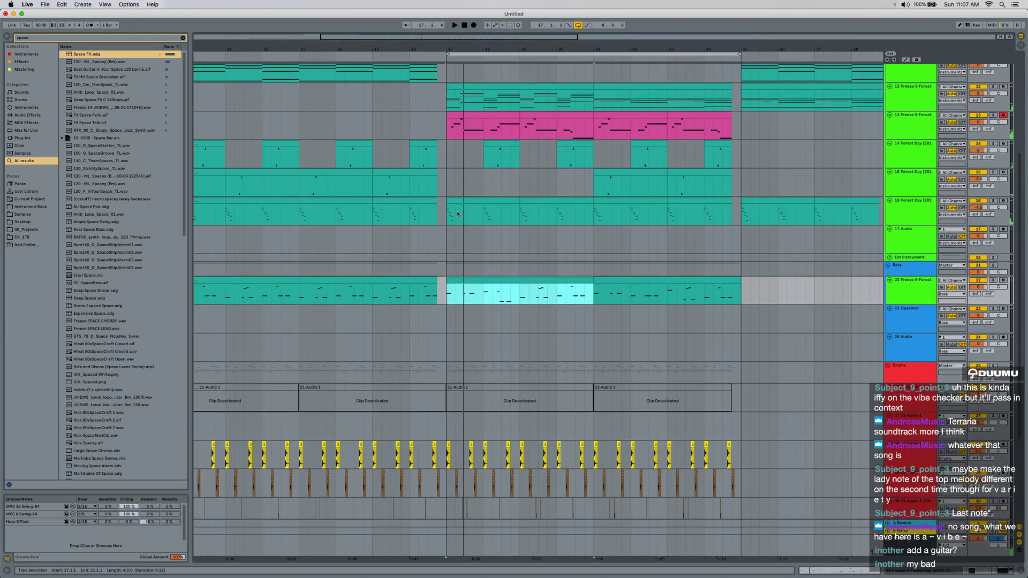
scroll(458, 215, "up", 3)
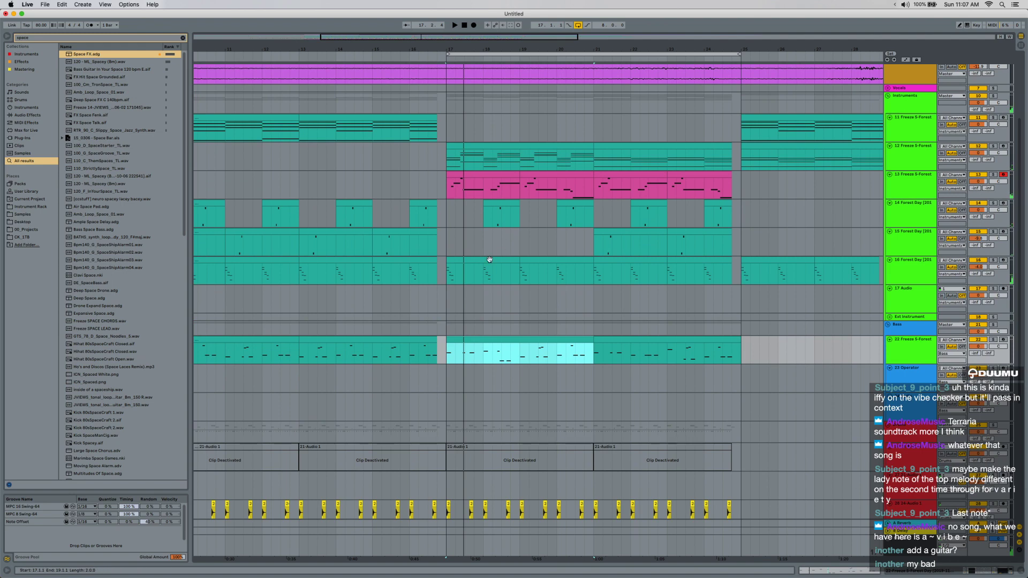
left_click(993, 260)
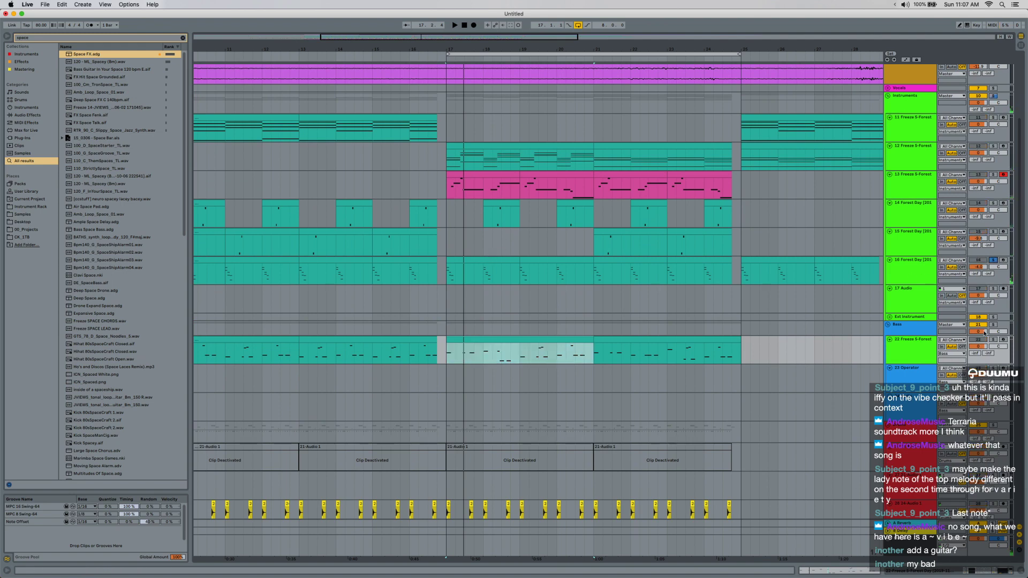
double_click(494, 341)
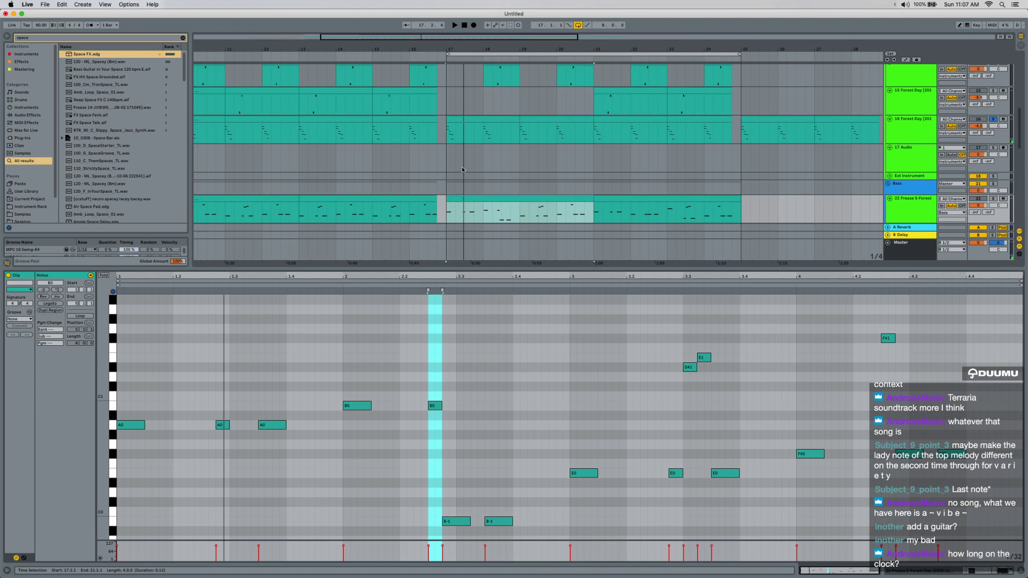
left_click(468, 130)
left_click_drag(104, 453, 126, 452)
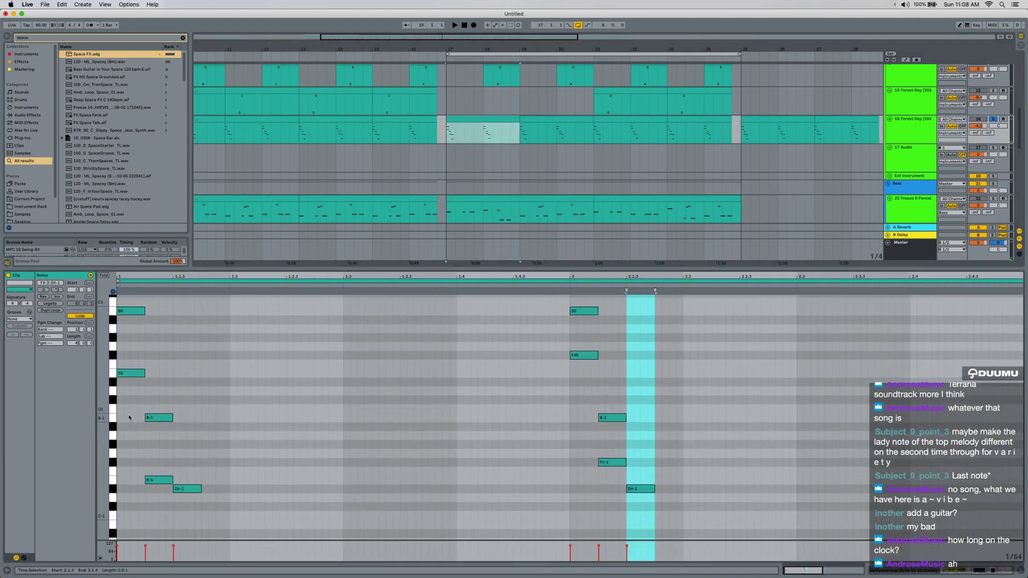
In track 16's clip, move the first chord's lower note to A0 and its upper note to E1.
left_click(130, 374)
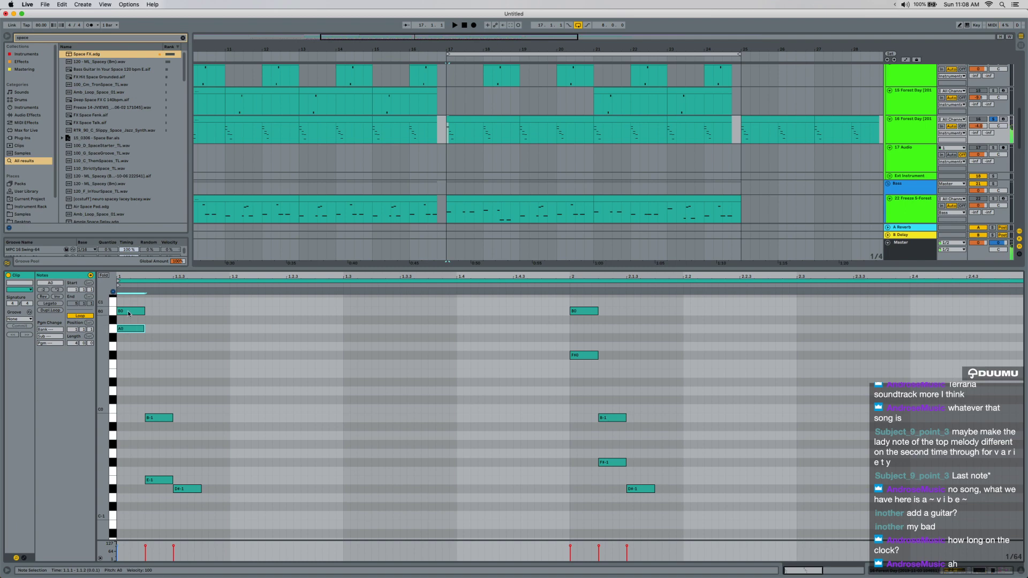
scroll(130, 323, "up", 3)
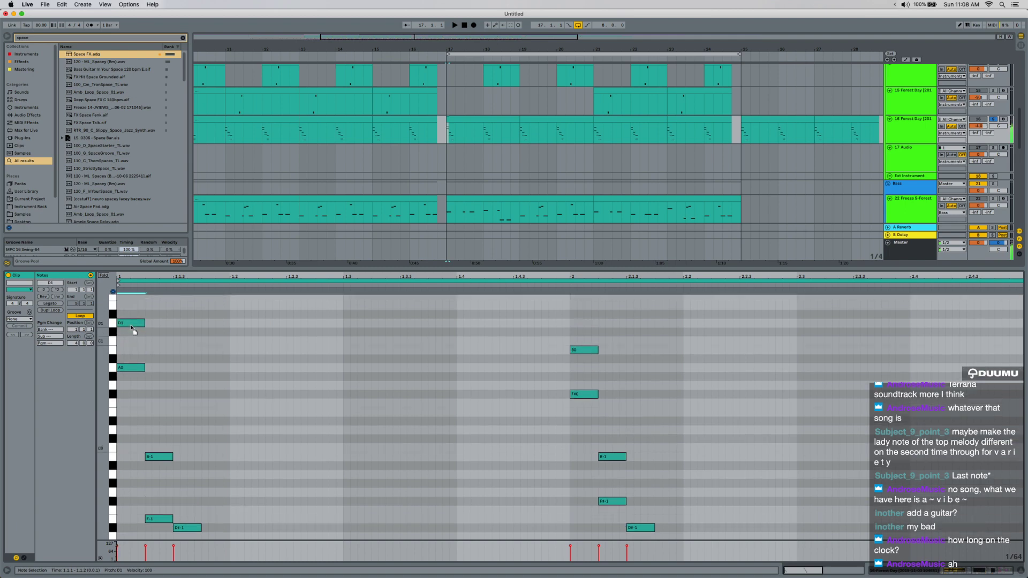
key("space")
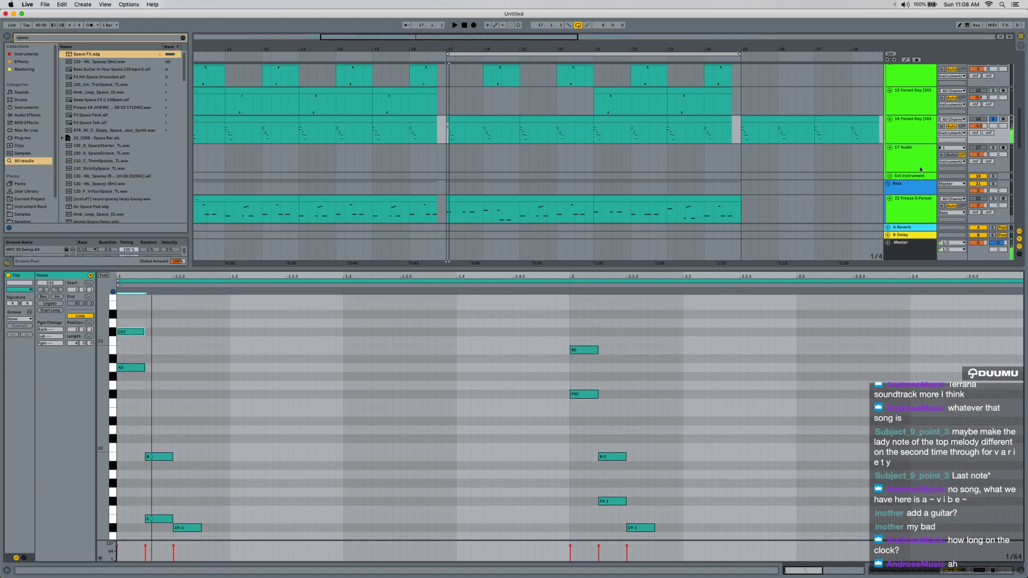
key("space")
left_click_drag(128, 331, 128, 323)
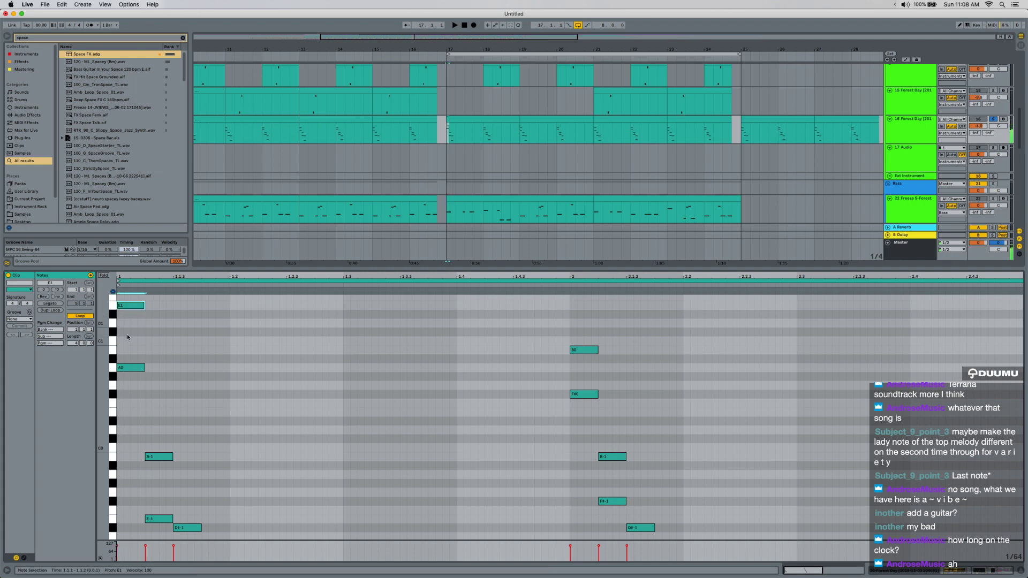
Duplicate the first chord to 1.1.2 one octave lower as A-1 and E0, replacing the B-1 and E-1 notes there.
key("super+d")
key("space")
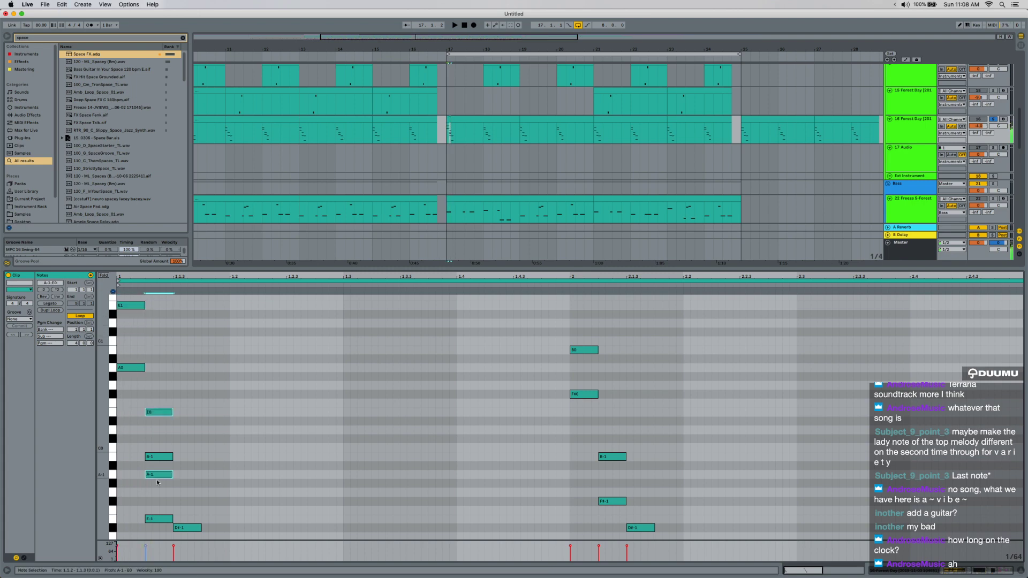
left_click(166, 459)
key("plus")
left_click_drag(162, 498, 163, 530)
key("plus")
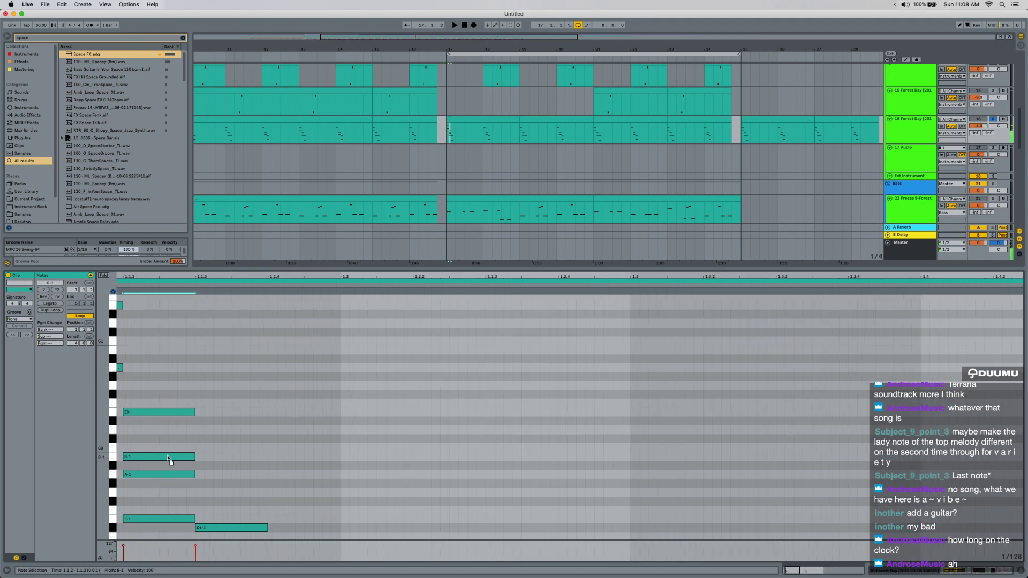
key("Delete")
left_click(164, 519)
key("Delete")
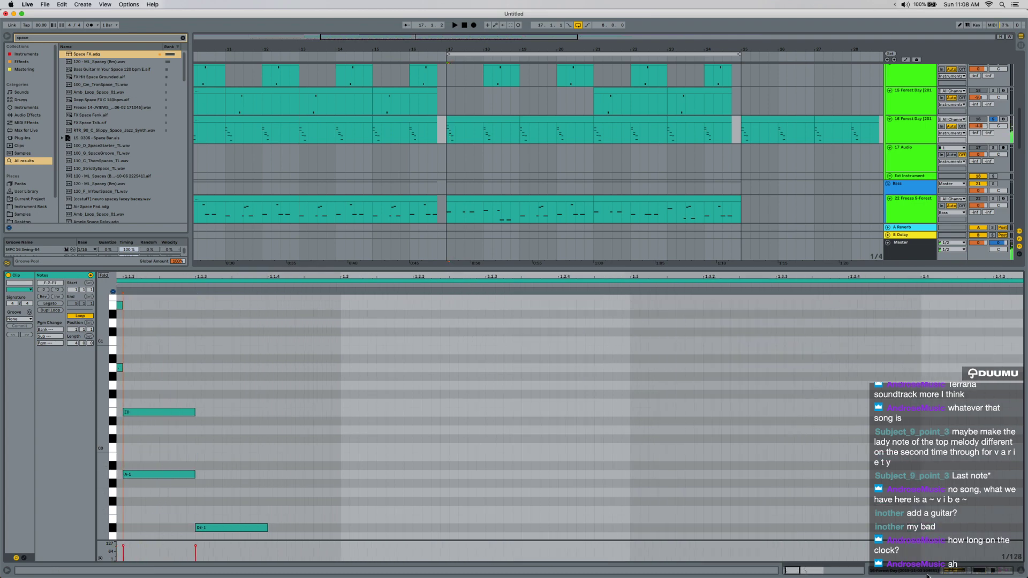
left_click(927, 574)
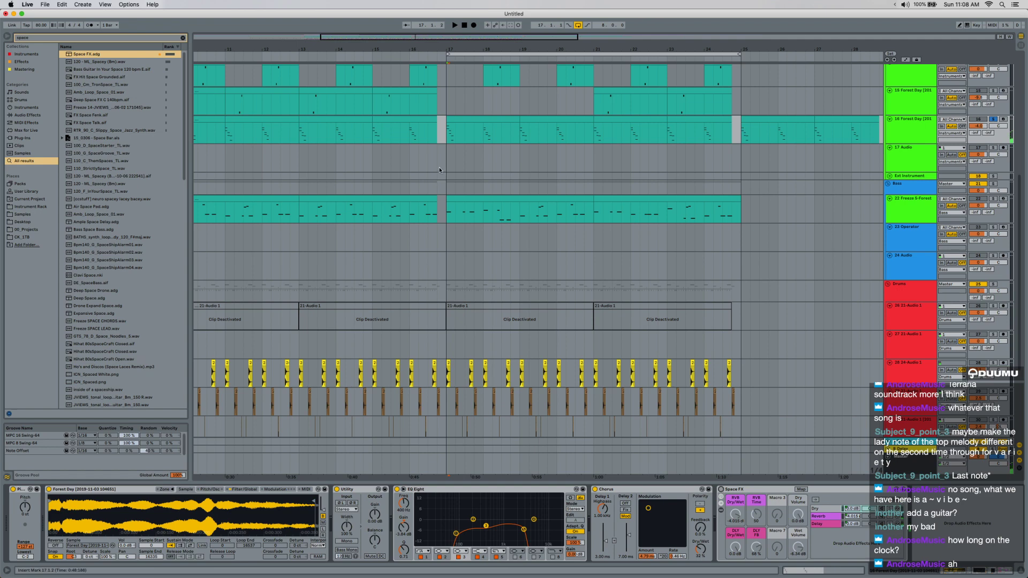
left_click(466, 121)
left_click(810, 569)
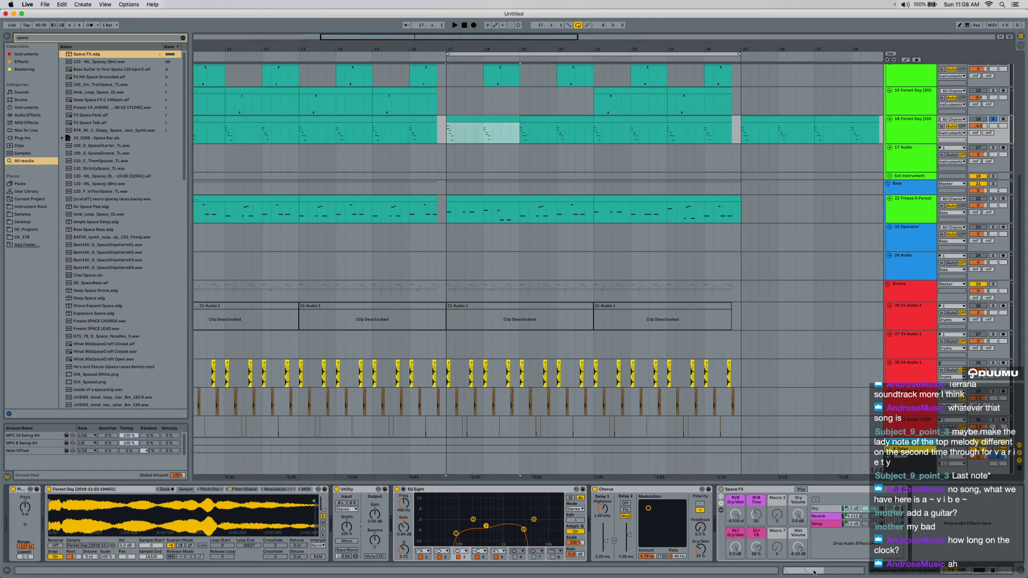
left_click(813, 572)
Delete both notes of the third chord in the first bar of track 16's clip.
left_click_drag(308, 273, 305, 219)
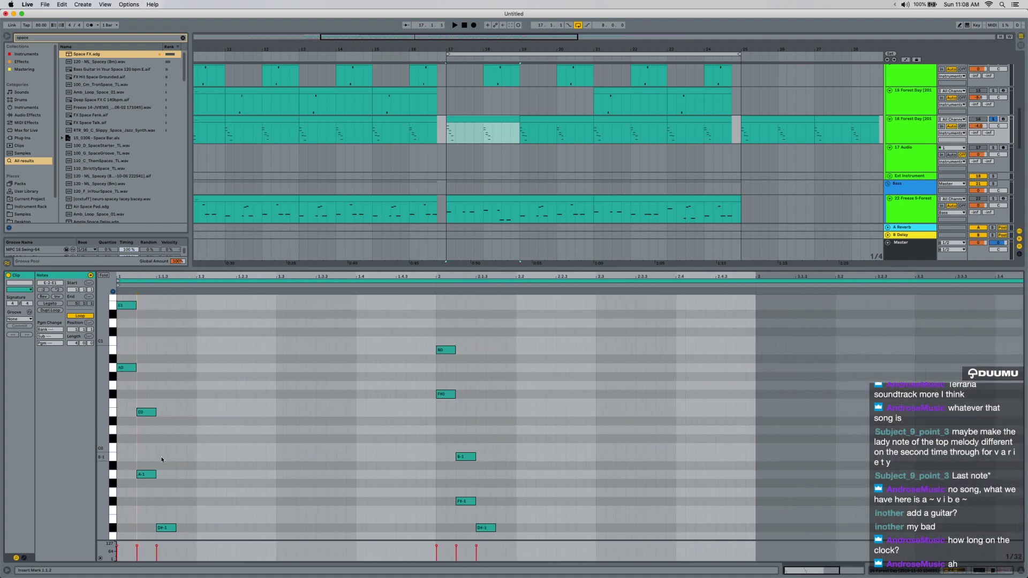
scroll(170, 479, "down", 3)
left_click_drag(98, 473, 70, 474)
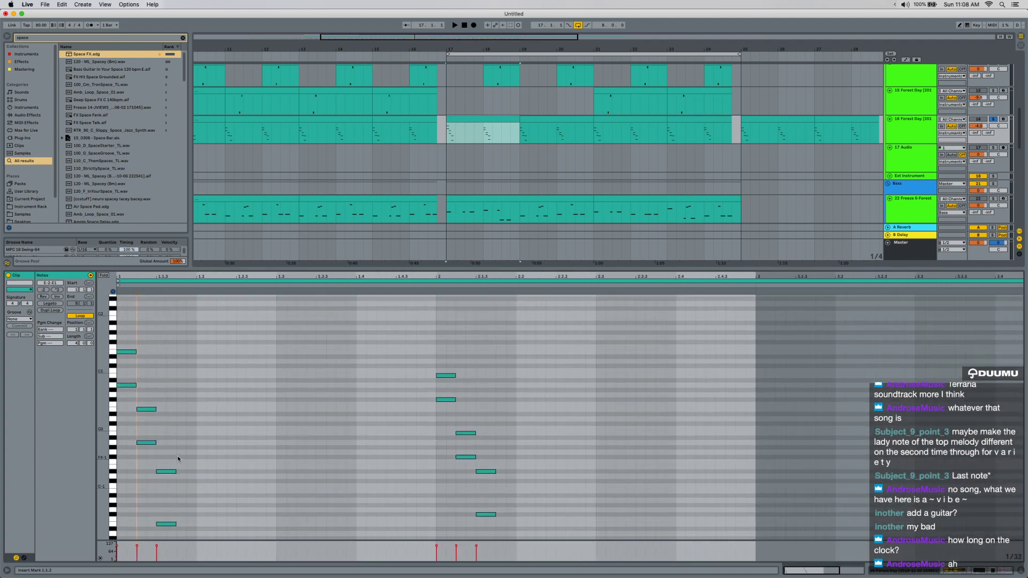
left_click_drag(178, 455, 158, 530)
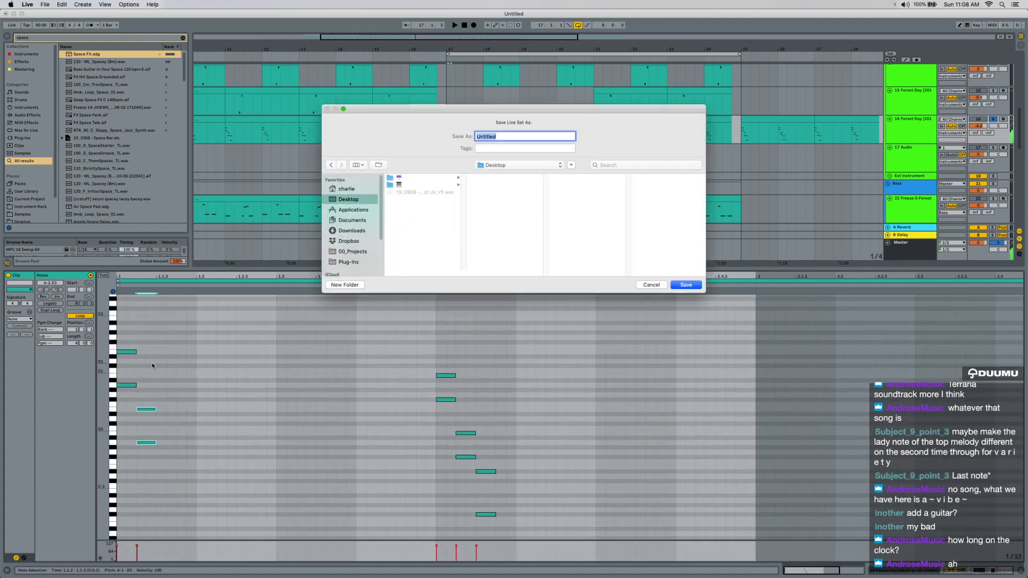
key("Escape")
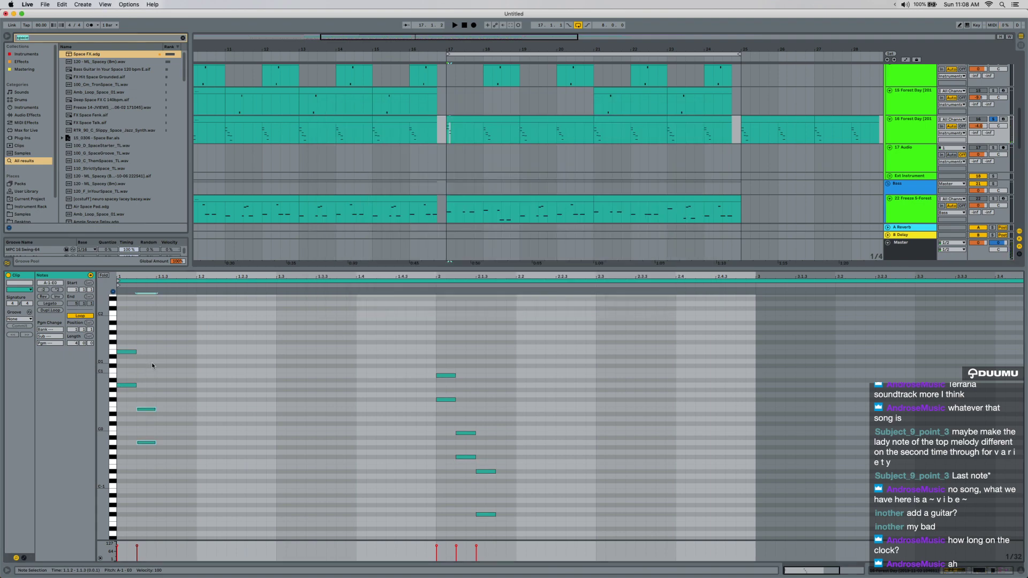
Duplicate the second chord in track 16's clip to 1.1.3 one octave lower, as A-2 and E-1.
key("super+d")
key("shift+Down")
key("space")
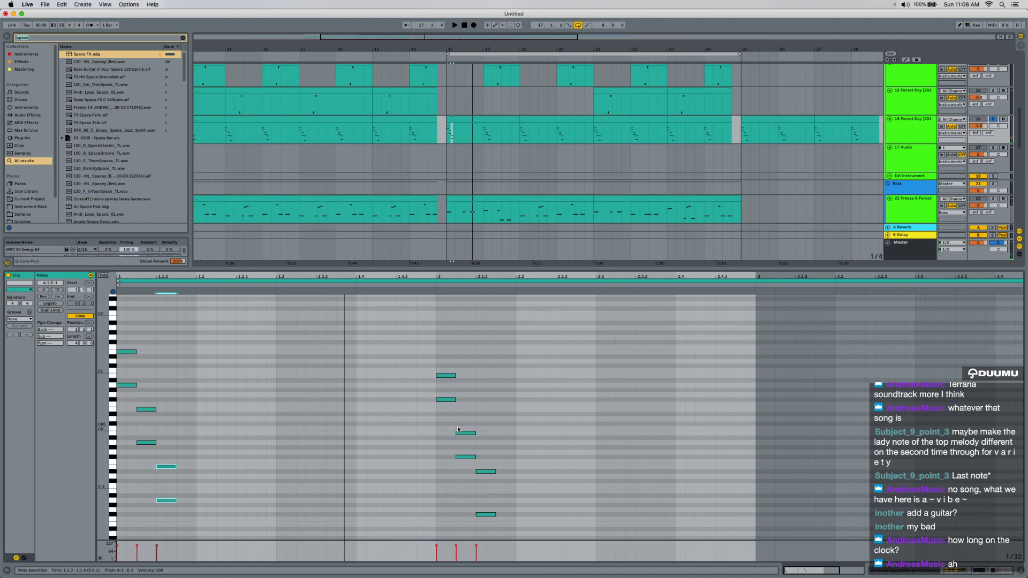
left_click(448, 401)
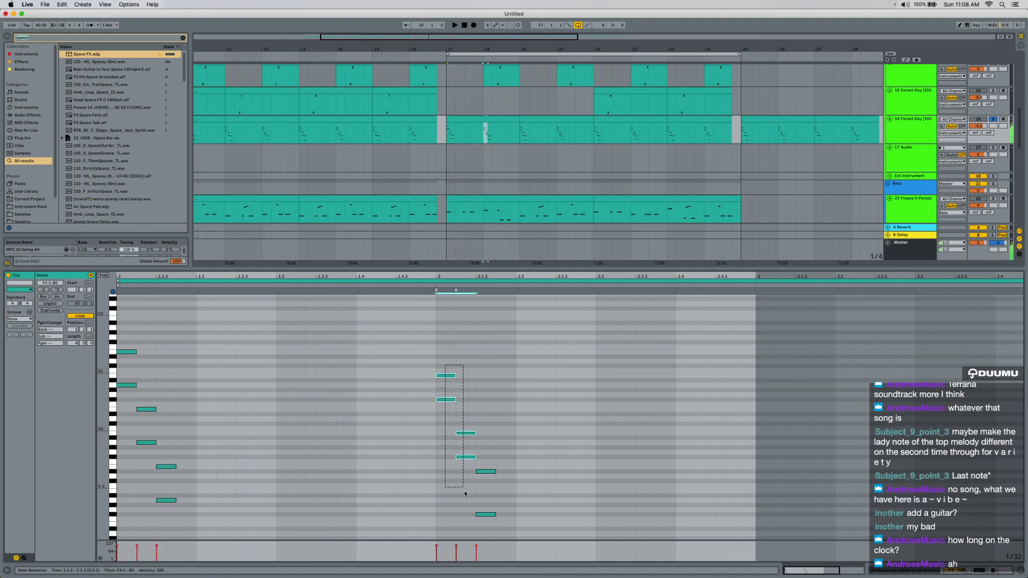
left_click_drag(465, 493, 479, 525)
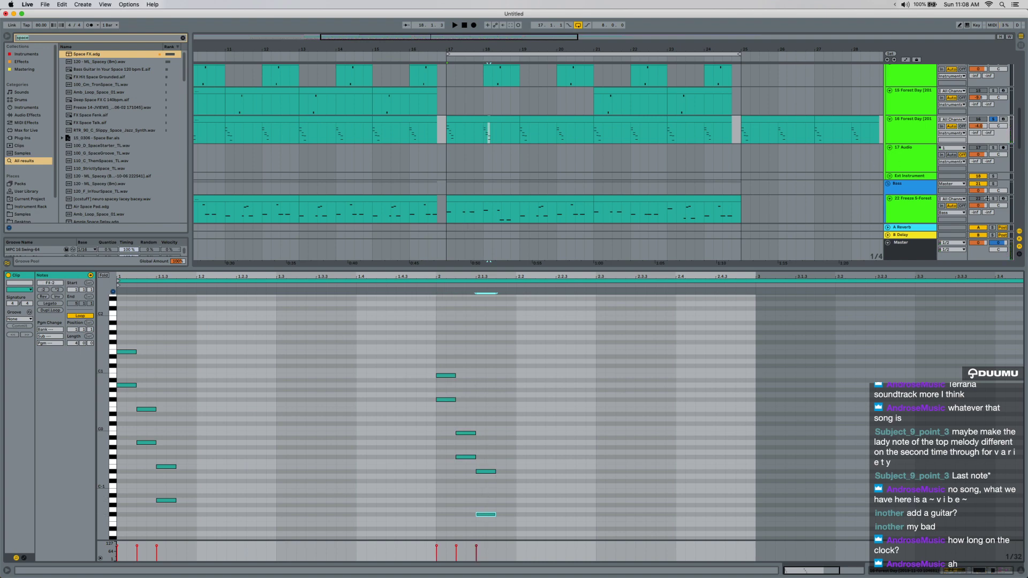
Solo the bass track alongside track 16, play both from bar 17 and view track 16's clips across bars 17 to 21.
left_click(992, 199)
left_click(448, 200)
key("space")
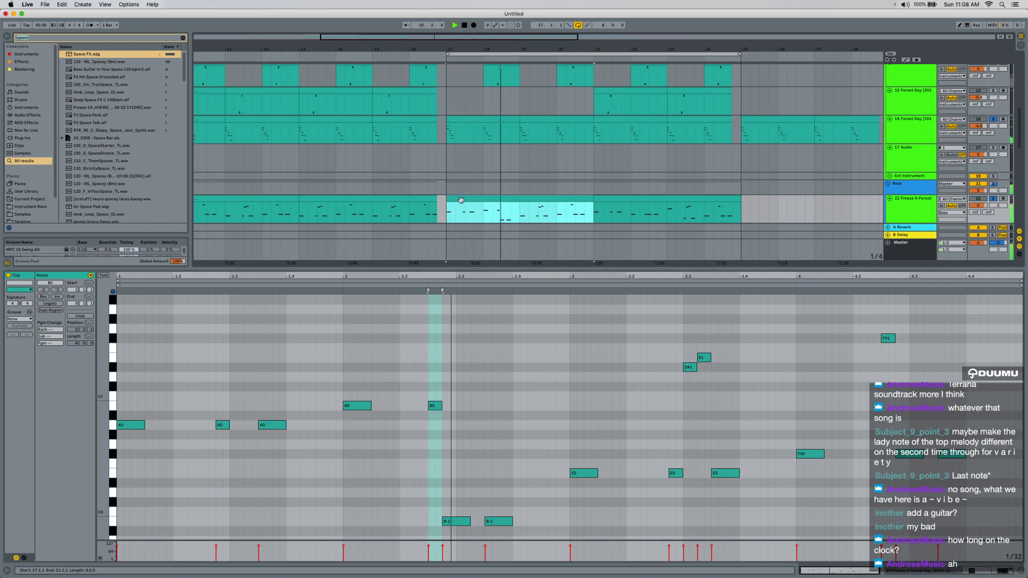
left_click(532, 122)
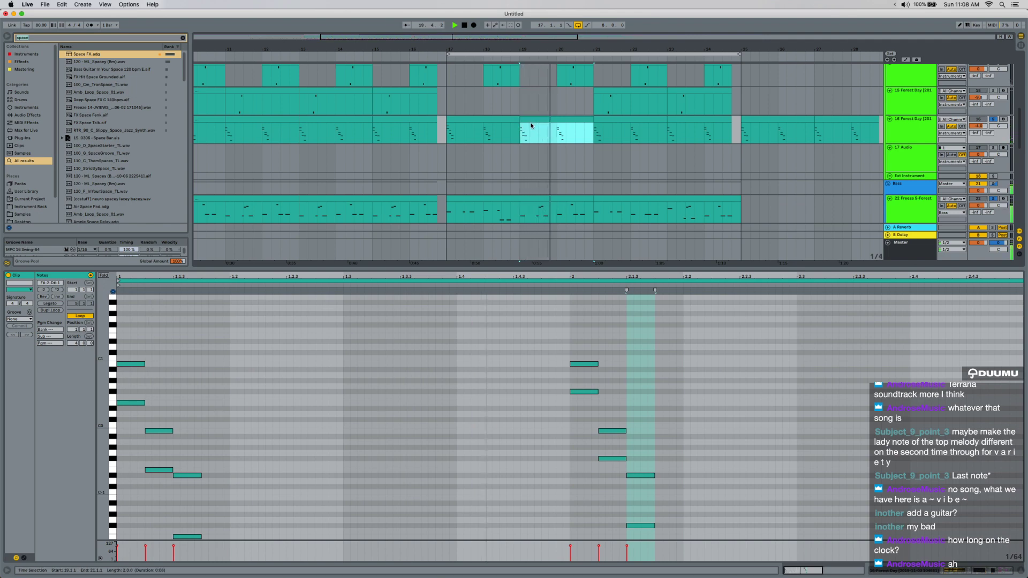
left_click(497, 131, "shift")
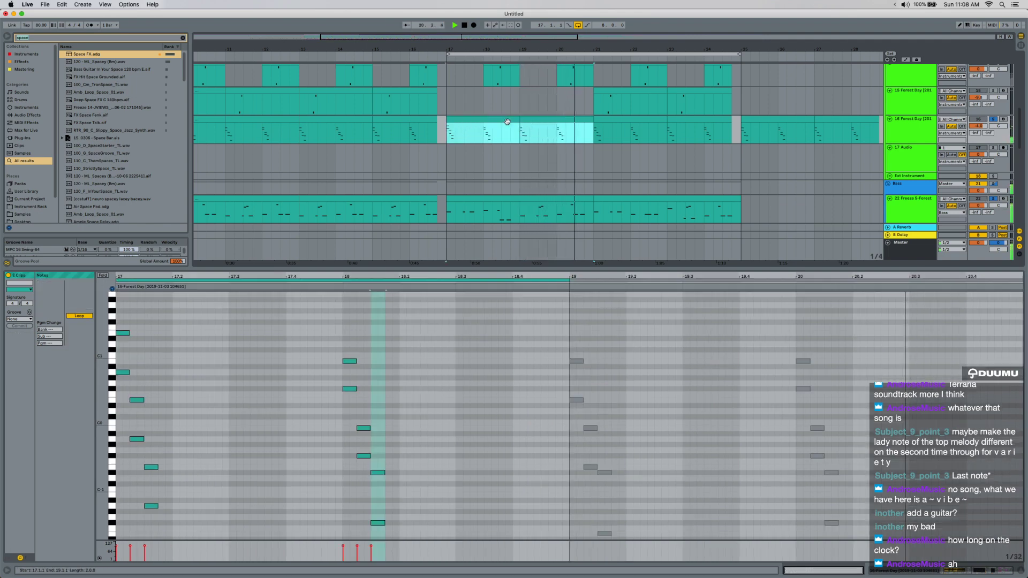
Copy the new three-chord pattern from bar 17 of track 16 over the old chords in bar 21.
left_click(503, 134)
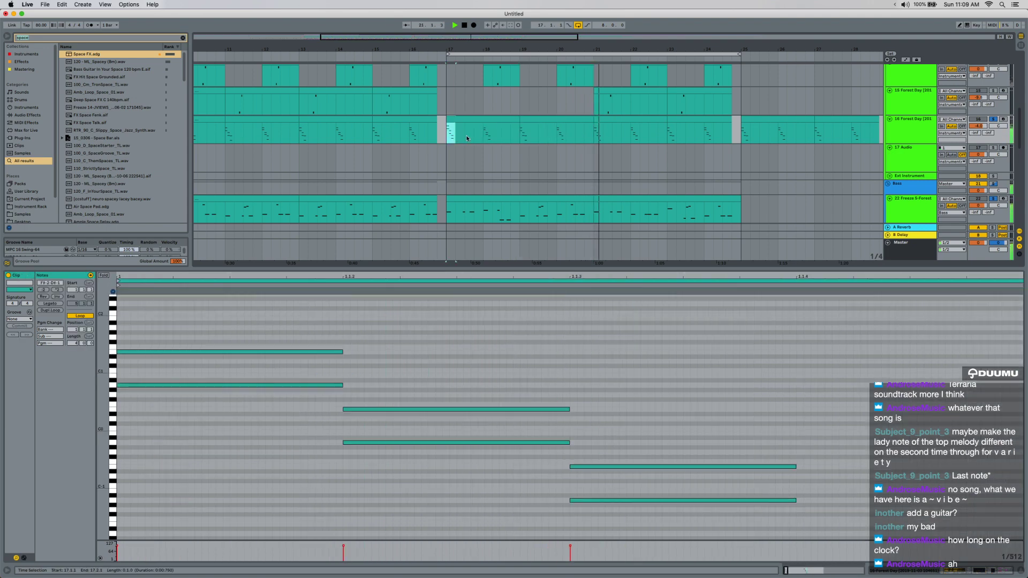
left_click(615, 119)
left_click(622, 124)
key("super+e")
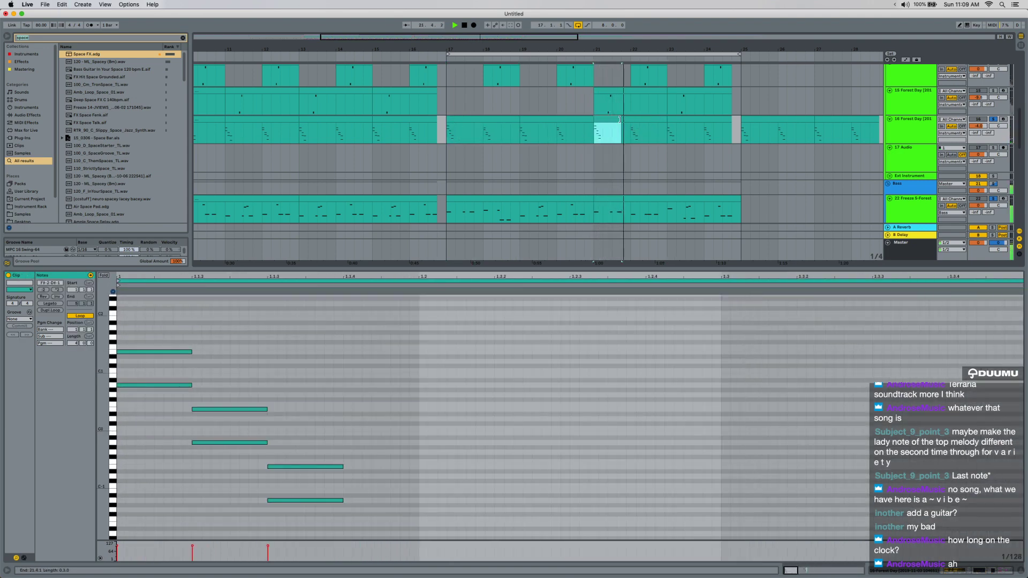
left_click(630, 120, "shift")
key("Right")
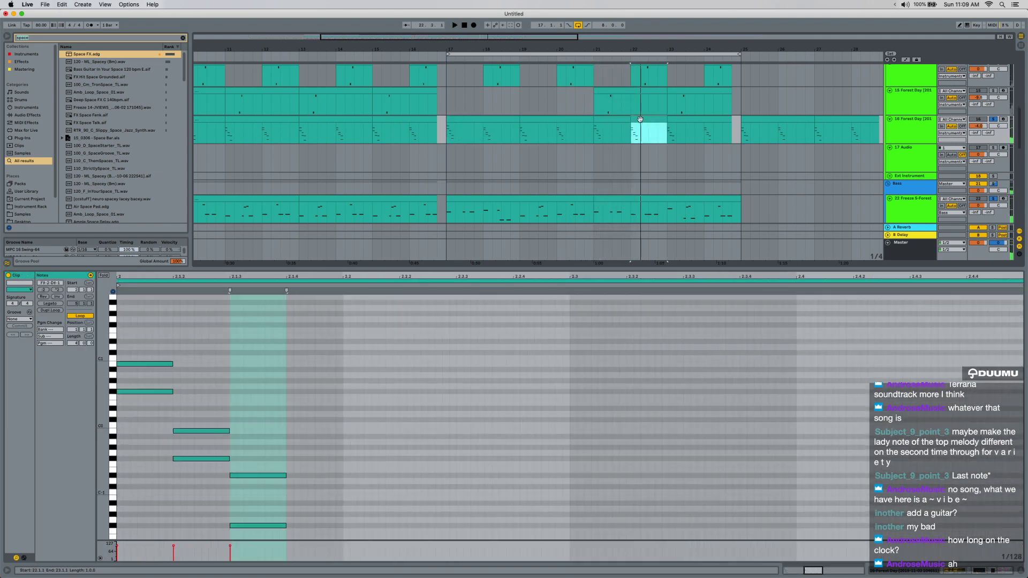
Play track 16 and the bass from bar 23, and audition the notes of the bass clip at bar 21.
scroll(466, 352, "down", 2)
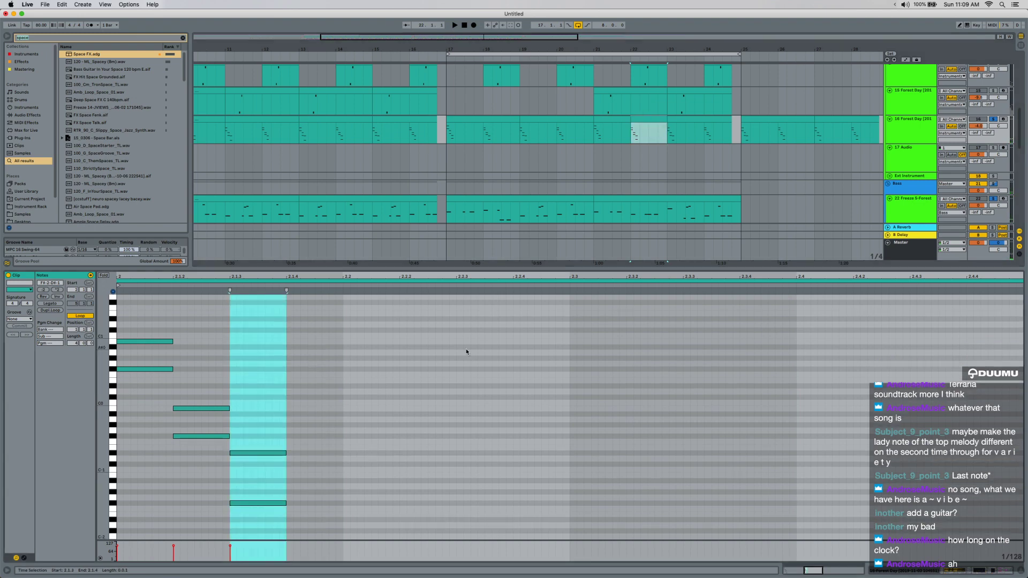
left_click(627, 218)
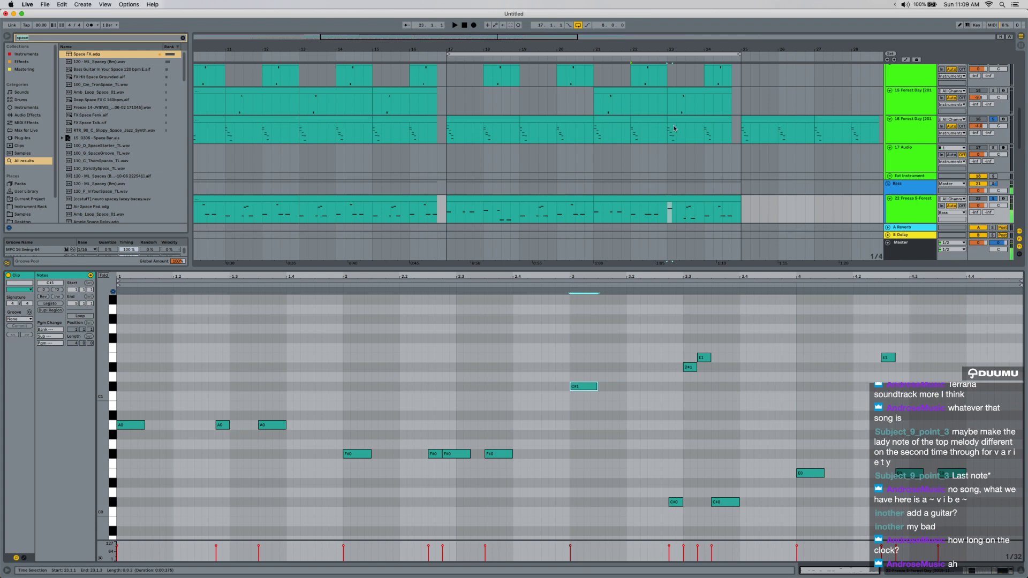
left_click_drag(674, 129, 710, 127)
key("space")
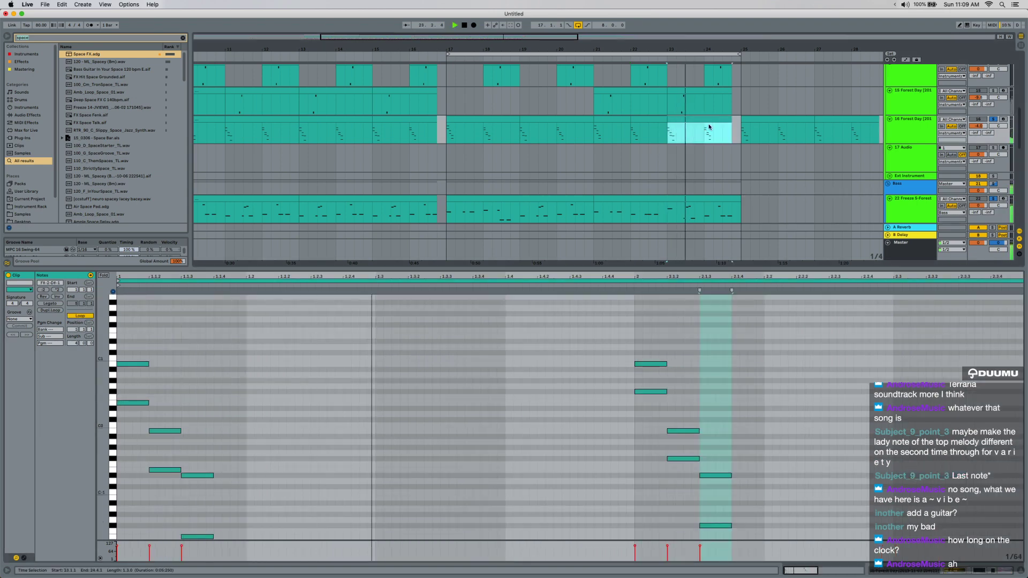
left_click(493, 124, "shift")
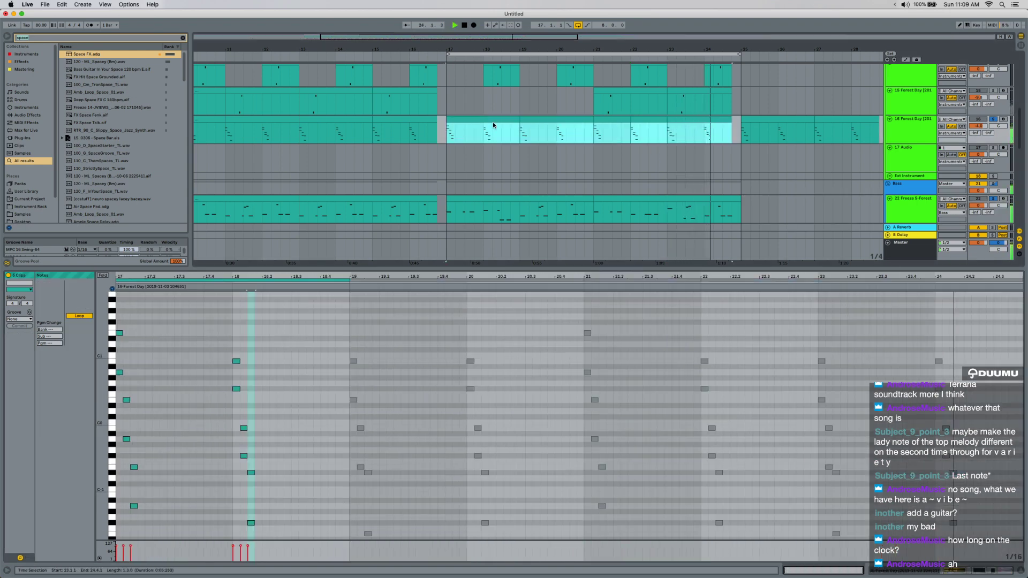
left_click(707, 213)
scroll(705, 427, "down", 5)
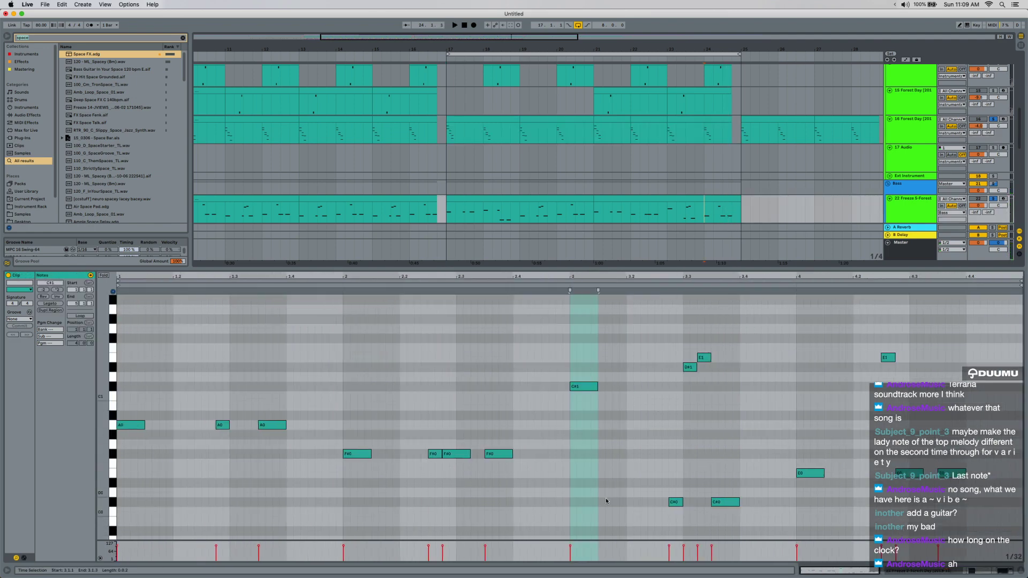
left_click(354, 454)
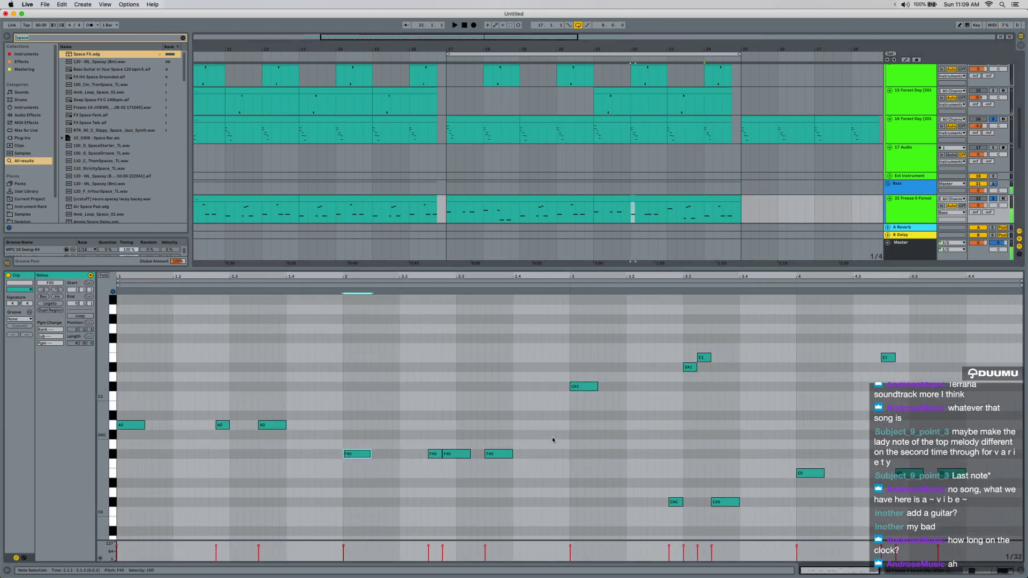
left_click(584, 386)
Try the notes in the last bar of the bass clip a few semitones higher, at G#0 and G#1 and at F0 and F1.
left_click_drag(789, 485, 971, 319)
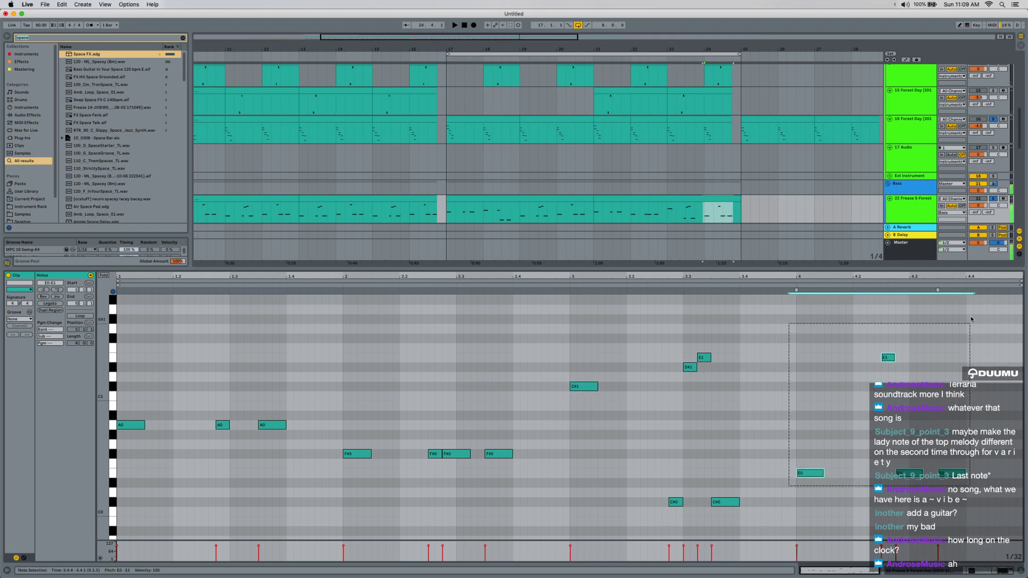
key("Up")
key("Up")
key("Up")
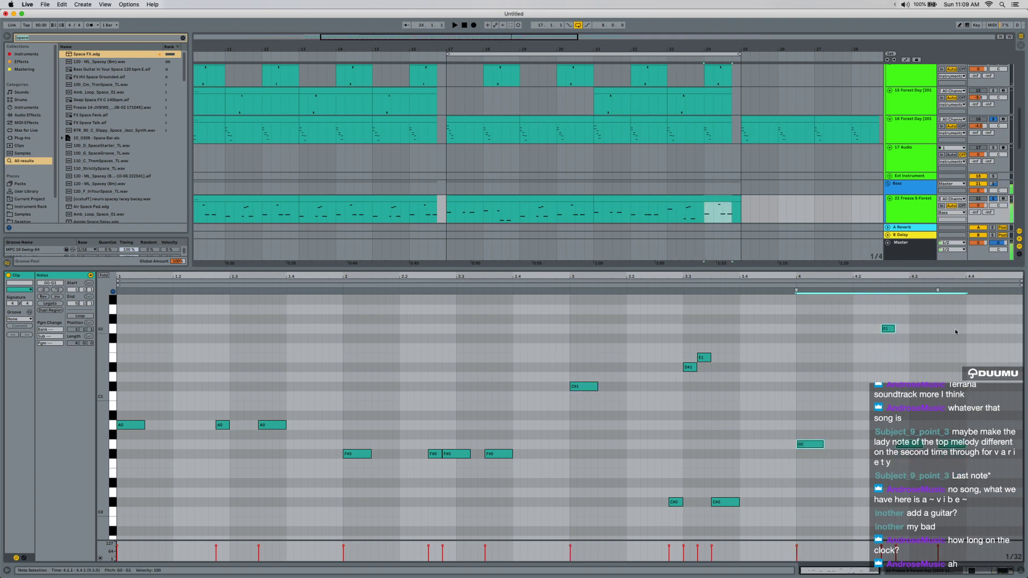
key("Up")
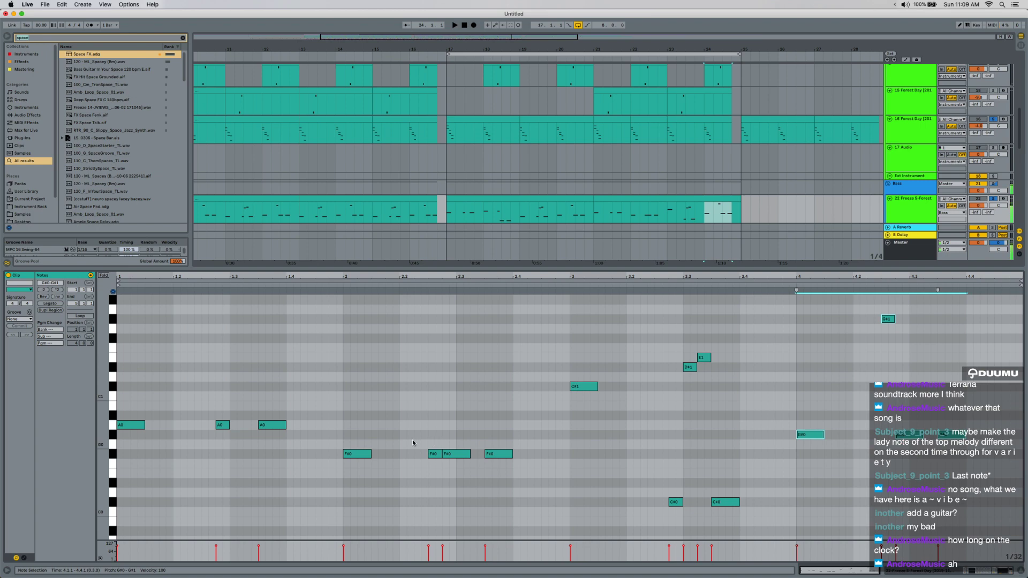
key("Down")
key("Down")
key("Down")
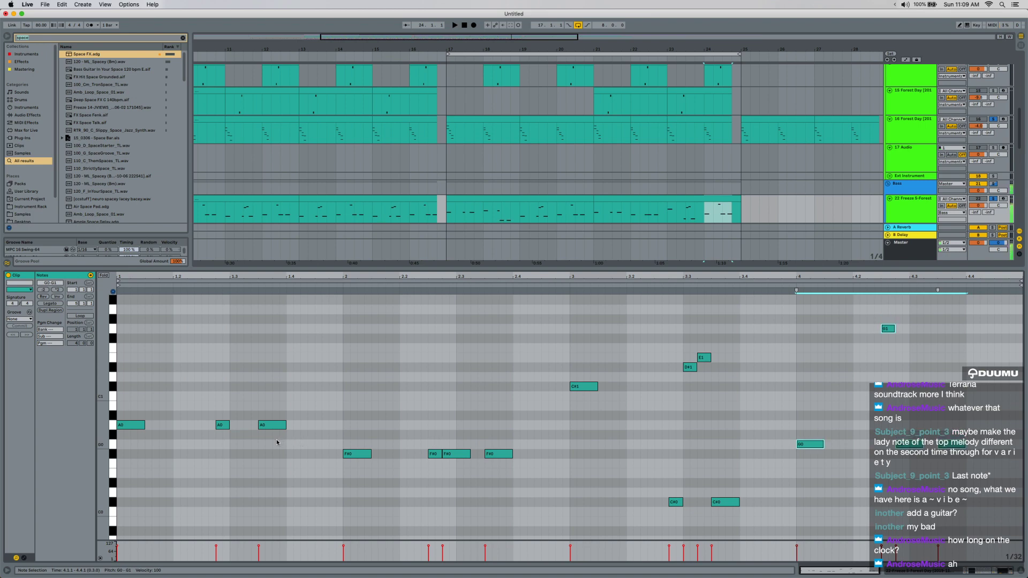
In the bass clip's last bar, move the first note to B0 and the final two notes to B-1.
left_click_drag(284, 393, 265, 454)
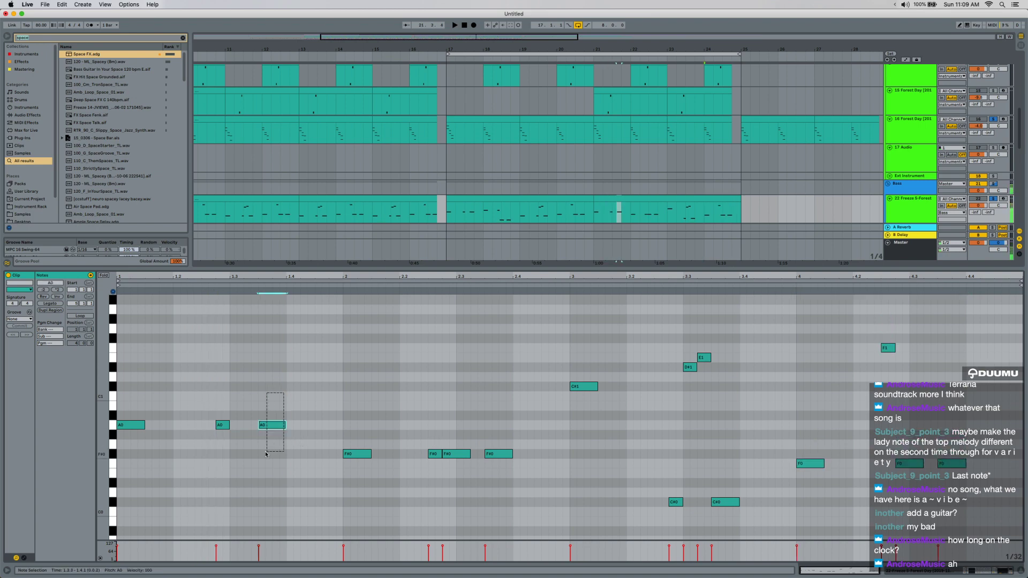
left_click_drag(762, 447, 962, 411)
left_click(888, 349)
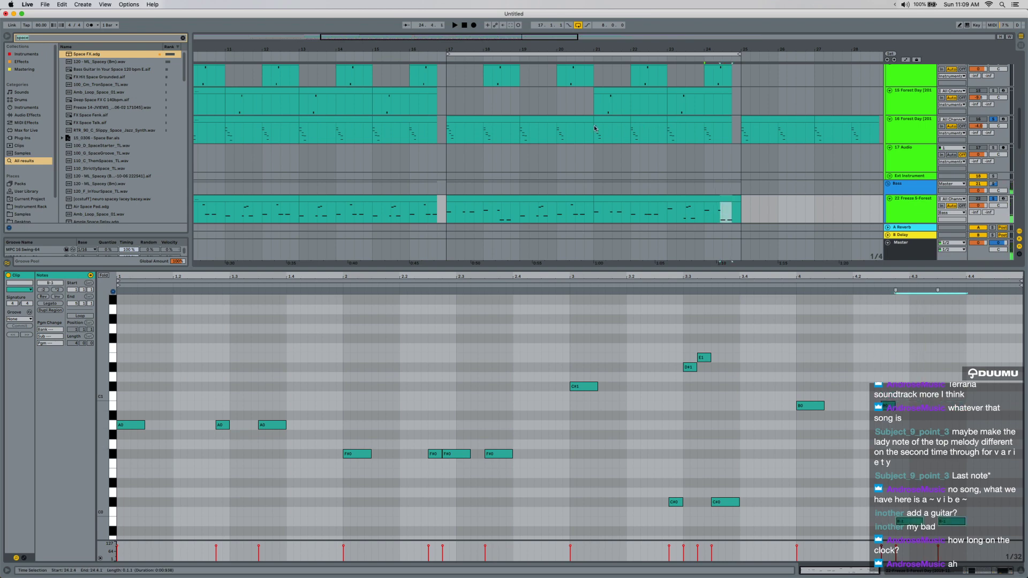
Play from bar 17 and view the device chains of track 16 and the bass track.
left_click(497, 126)
key("space")
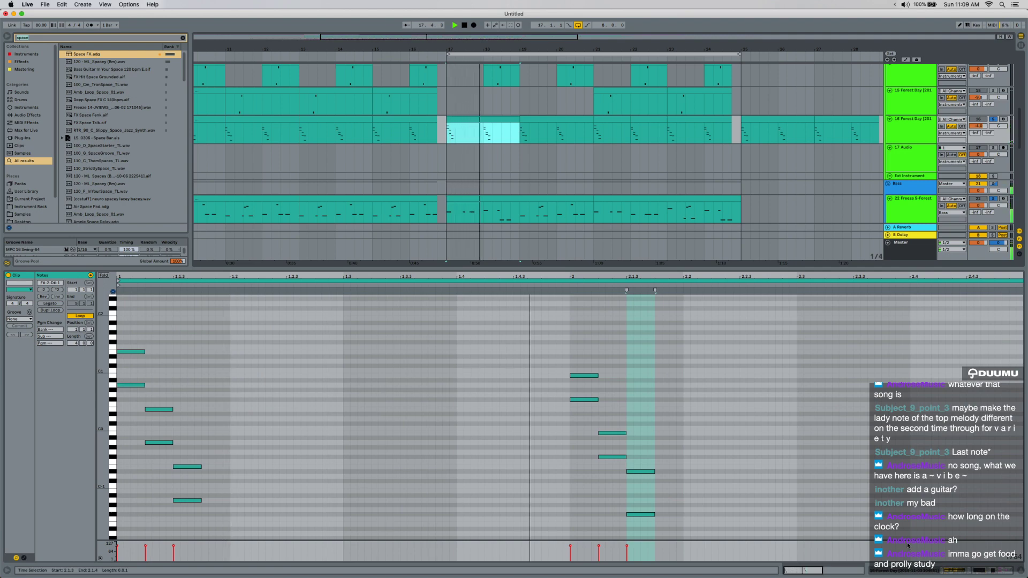
left_click(907, 570)
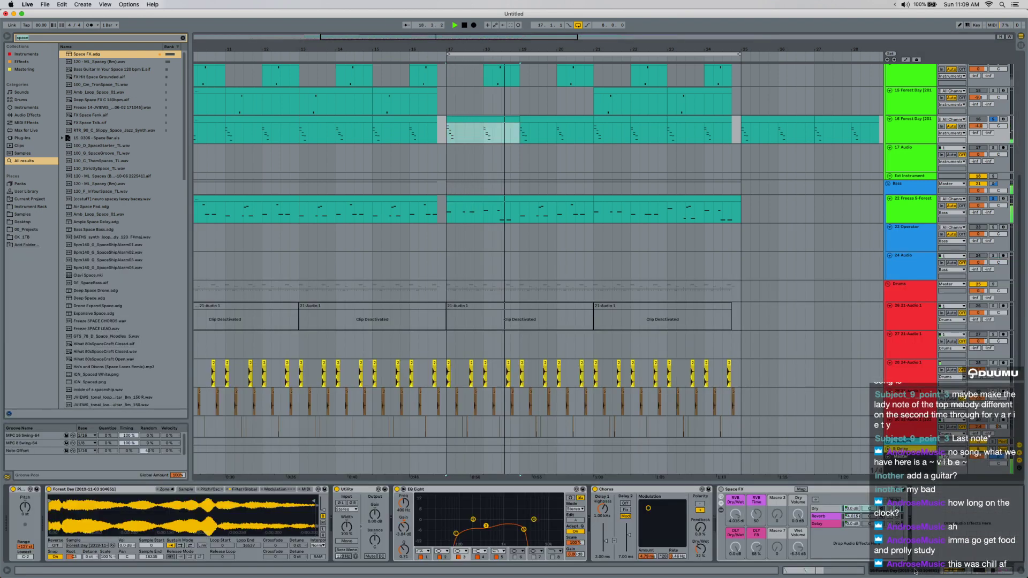
scroll(539, 252, "up", 3)
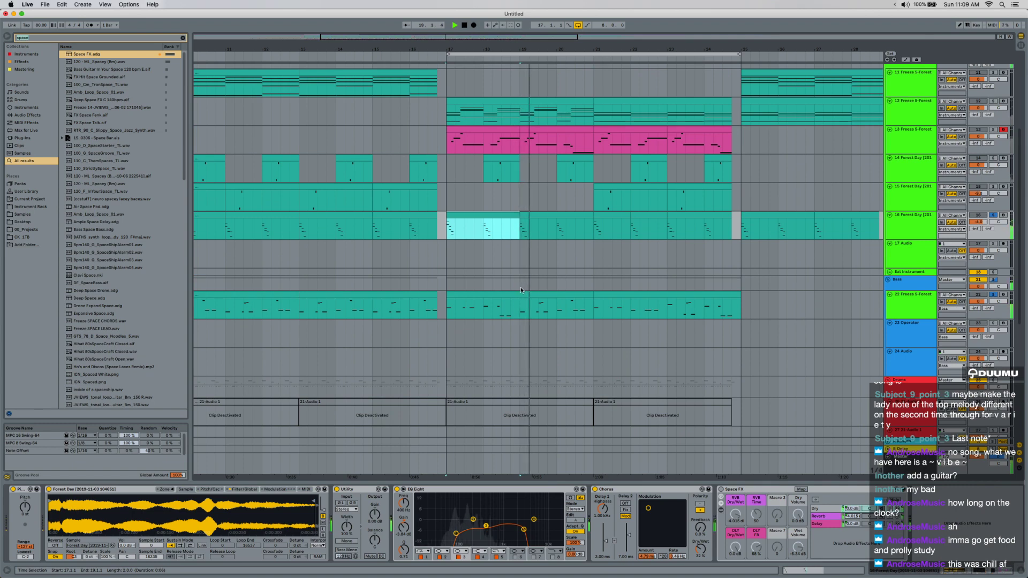
left_click(521, 294)
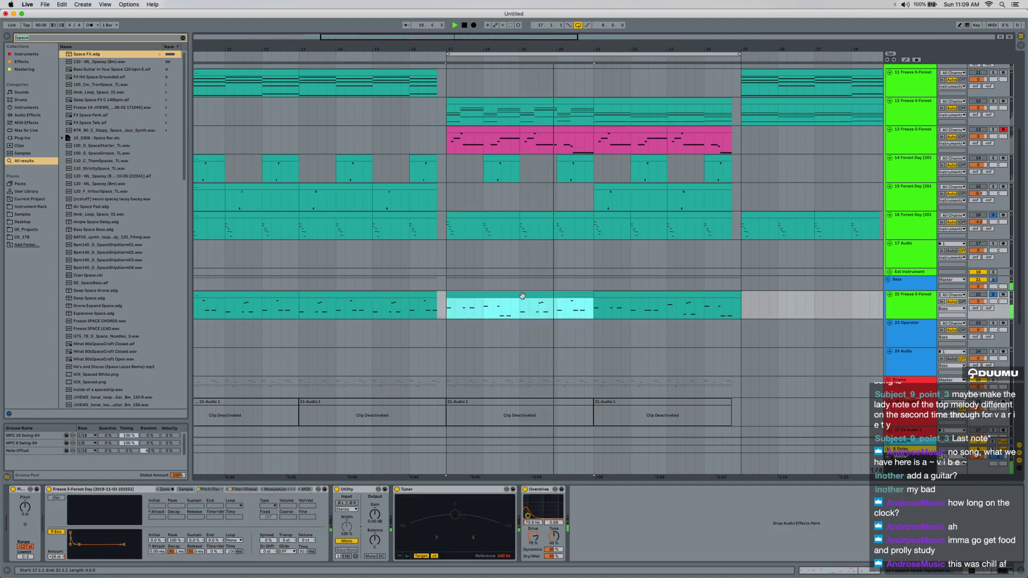
Delete track 12's clips from bar 17 through bar 24 and unsolo the bass track and track 16.
left_click(730, 108)
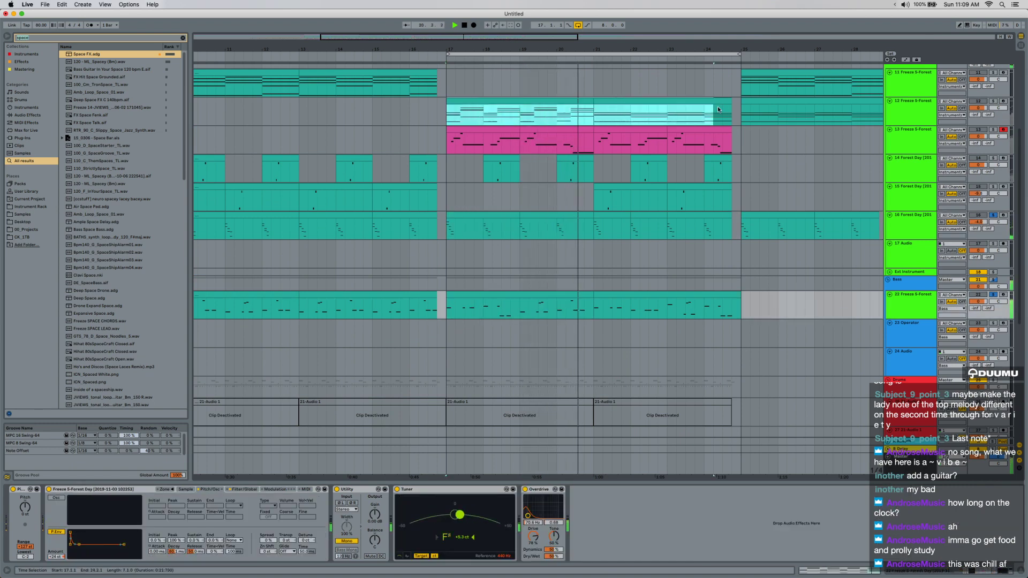
key("Delete")
left_click(995, 294)
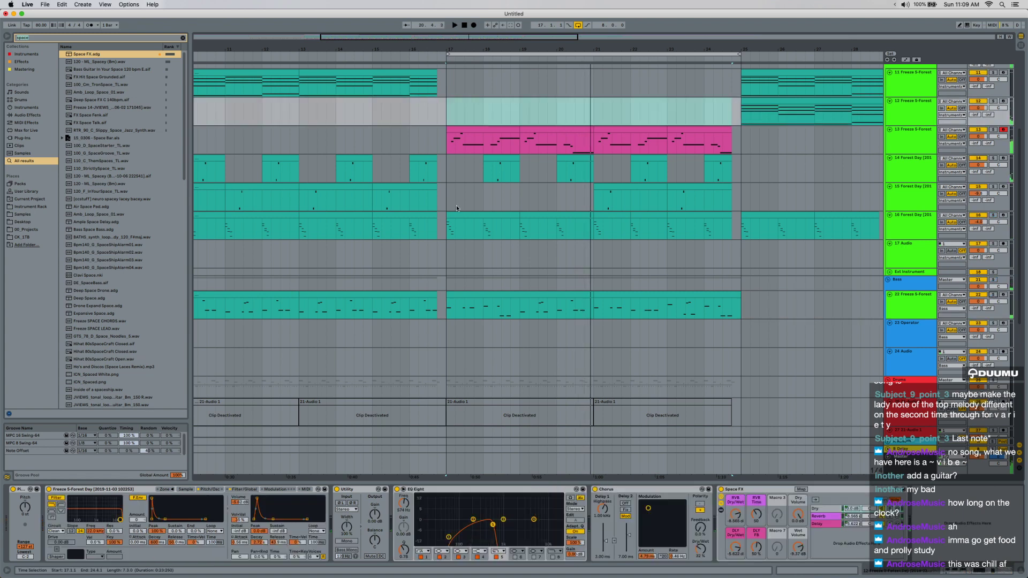
scroll(449, 206, "down", 3)
scroll(238, 126, "left", 2)
key("Delete")
Play the arrangement from bar 1 with looping turned off and show the Master track's devices.
left_click(194, 112)
key("space")
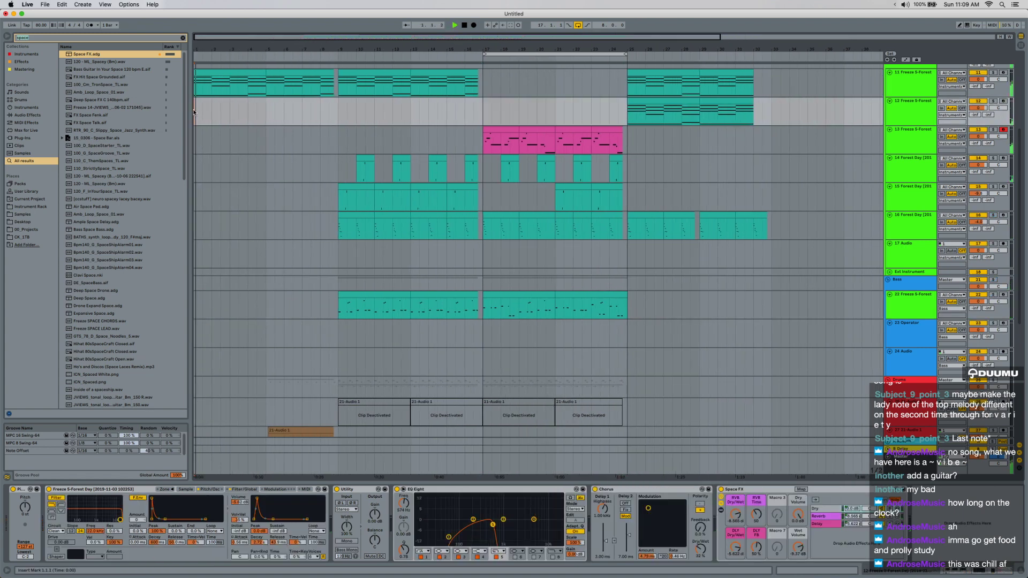
left_click(1021, 570)
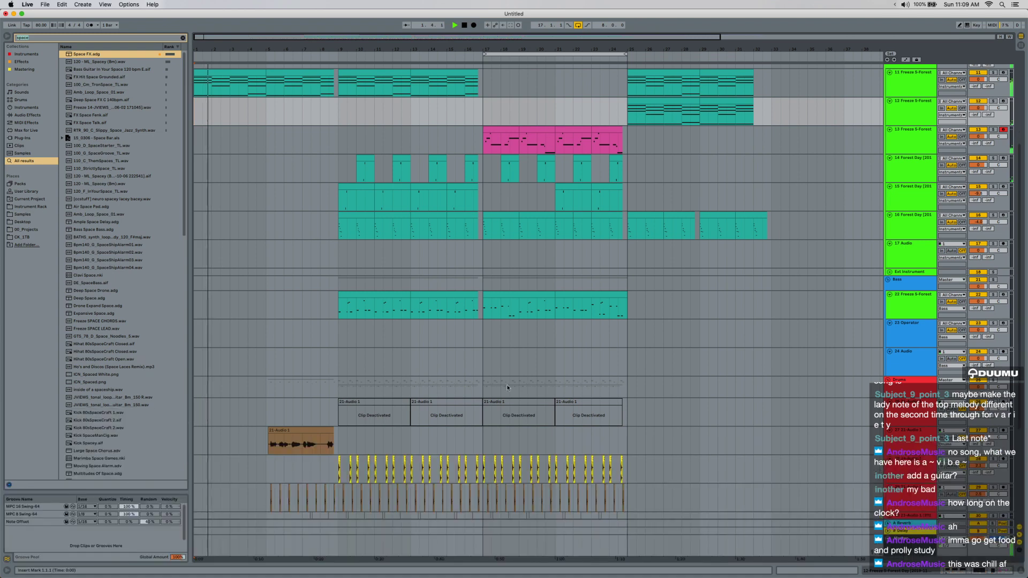
left_click(578, 25)
double_click(913, 552)
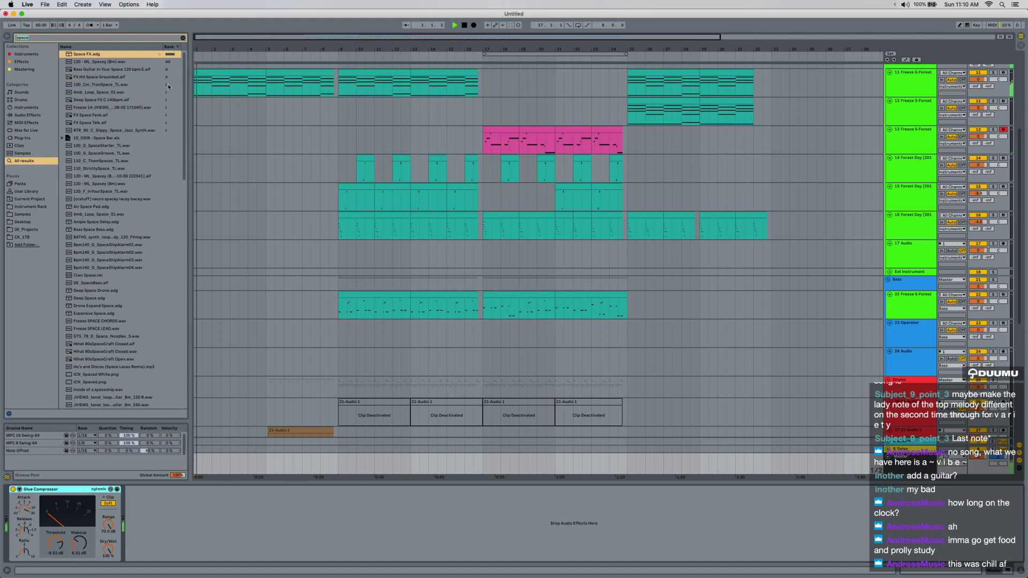
Find FabFilter Pro-Q 3 by searching for "pro-q" and insert it on the Master ahead of the Glue Compressor.
left_click(222, 116)
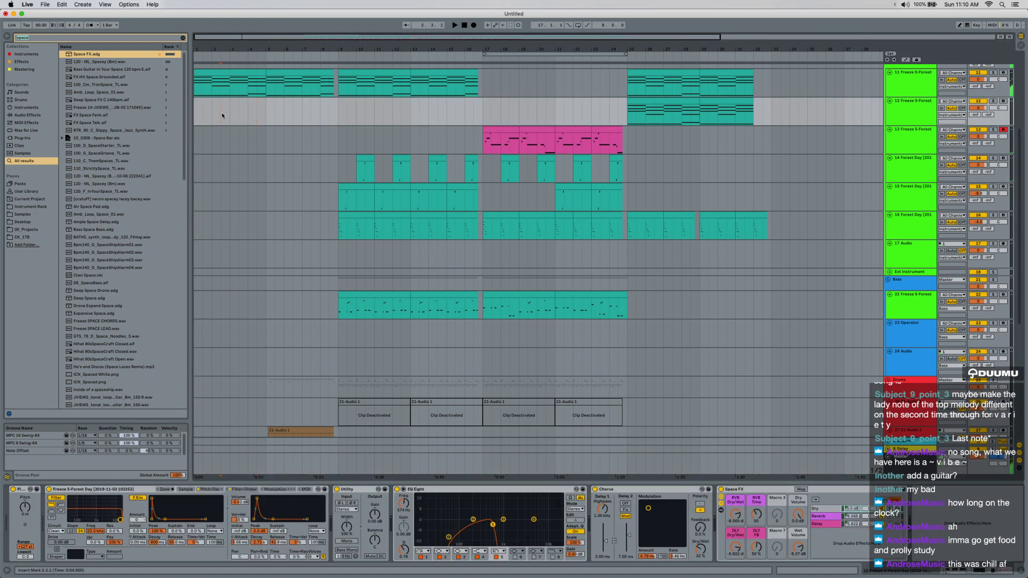
double_click(93, 36)
type("pro-q")
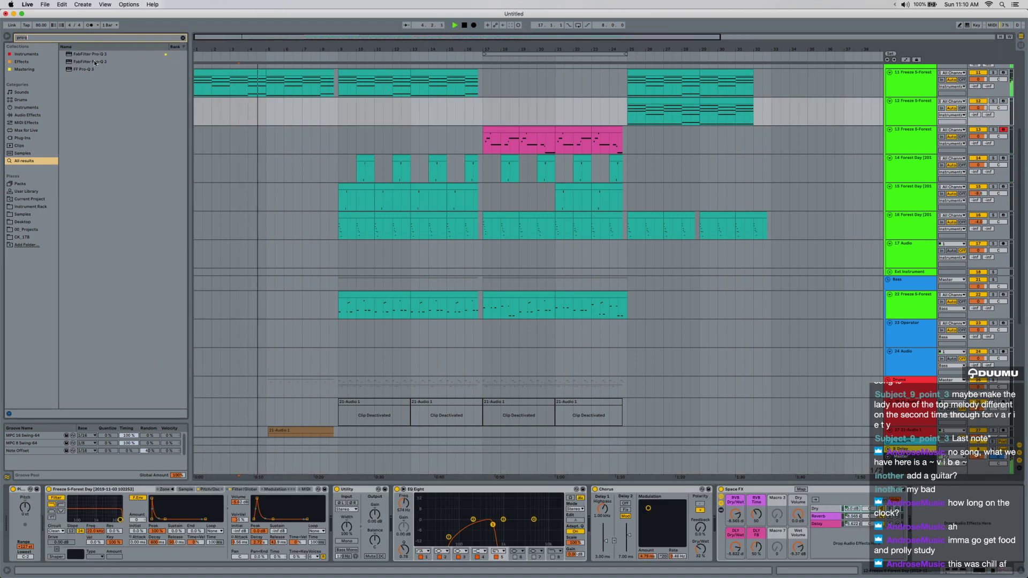
left_click(907, 464)
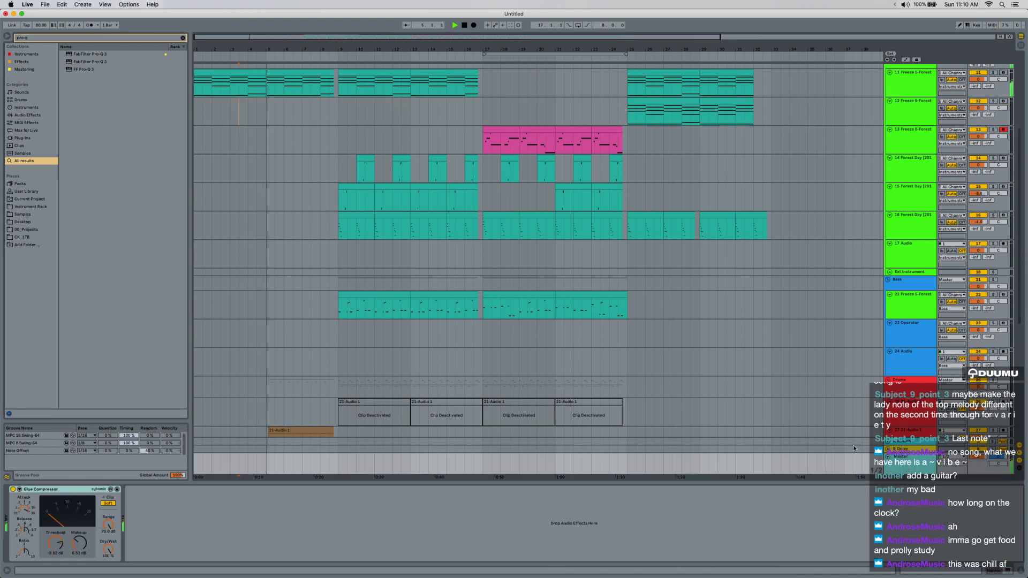
left_click(91, 55)
left_click_drag(45, 373, 33, 509)
In the Master's Pro-Q 3, cut about 2.7 dB near 2261 Hz and about 2.6 dB near 234 Hz.
left_click_drag(262, 130, 262, 143)
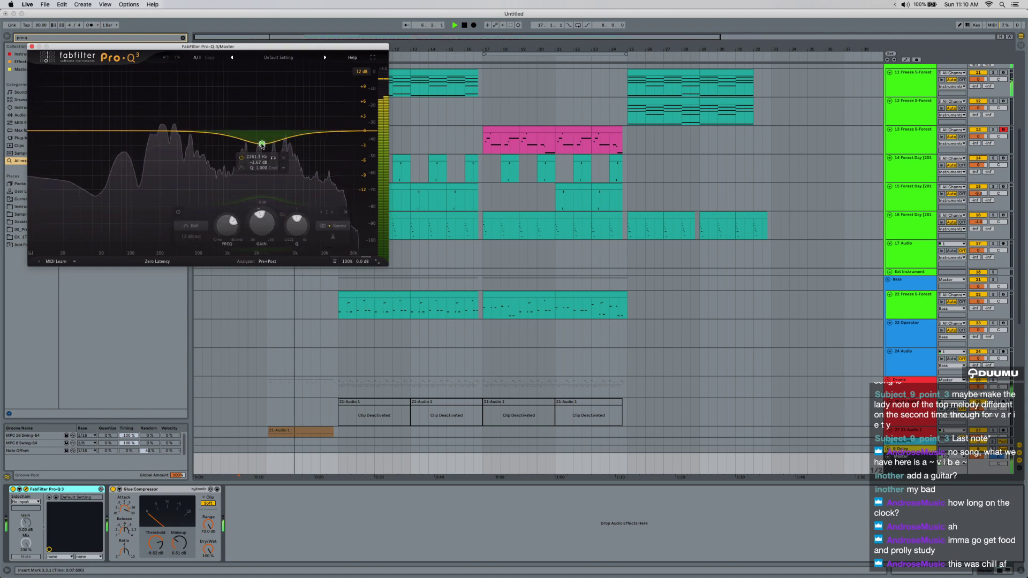
left_click_drag(159, 130, 167, 141)
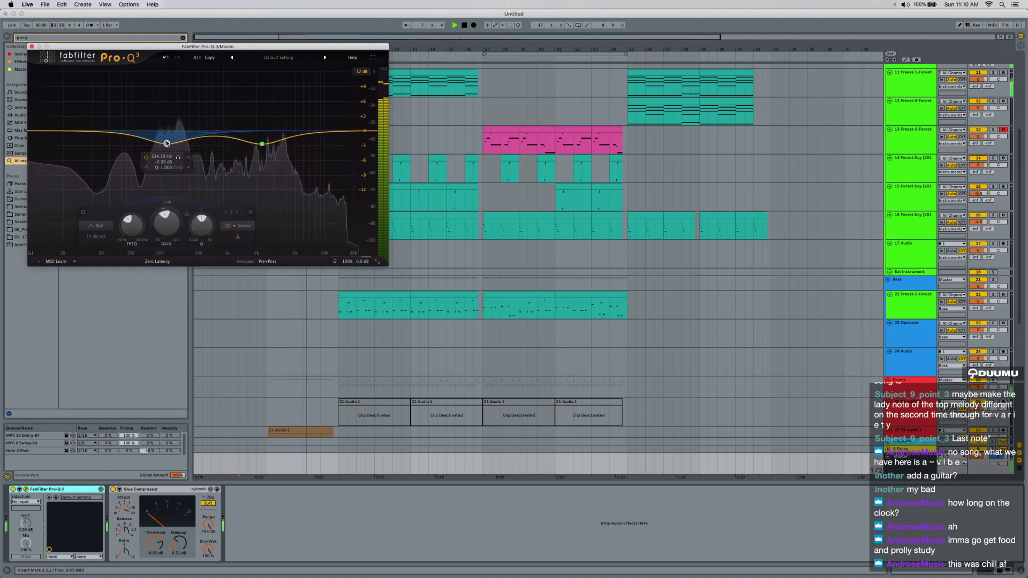
Add a slight high-shelf boost and a low cut in the Master's Pro-Q 3, closing the plug-in window when done.
left_click_drag(336, 132, 343, 125)
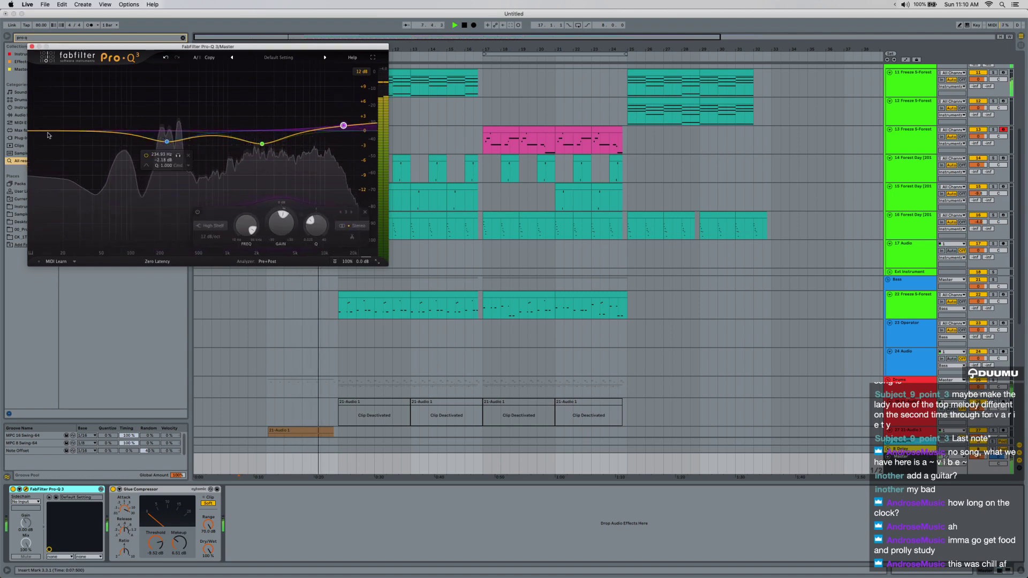
left_click_drag(49, 131, 81, 133)
scroll(83, 133, "up", 1)
left_click(83, 132, "alt+shift")
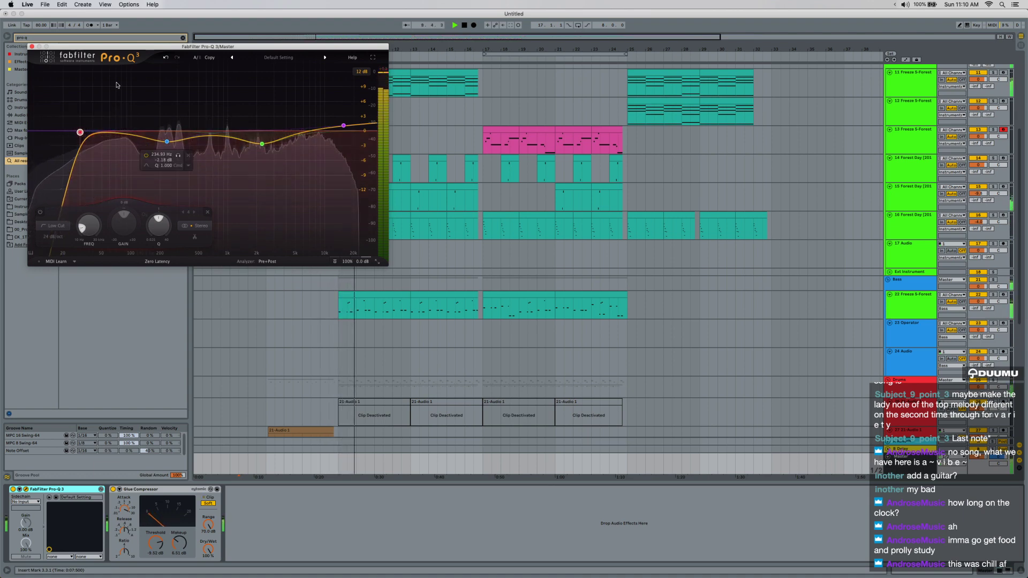
key("super+w")
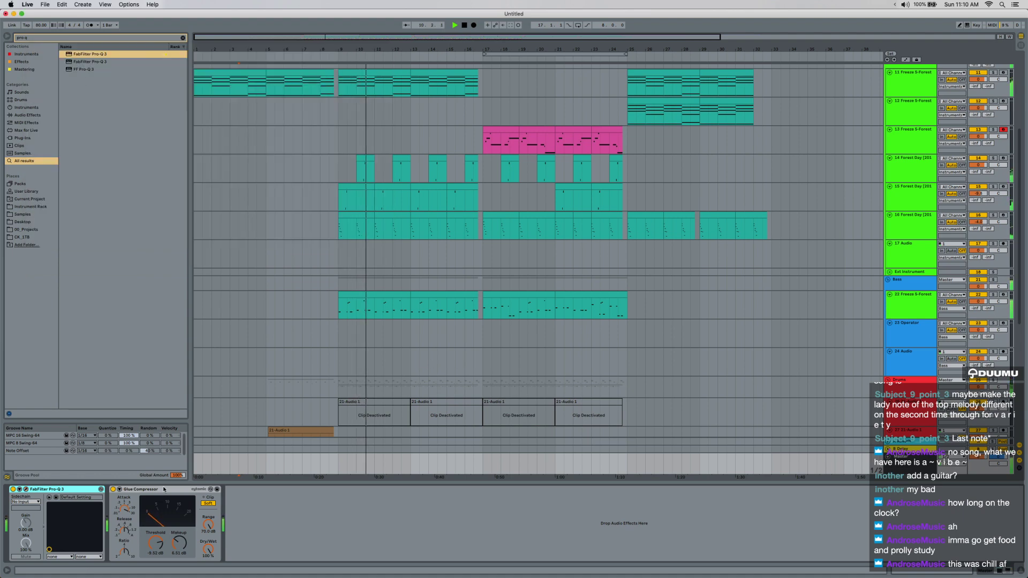
key("Escape")
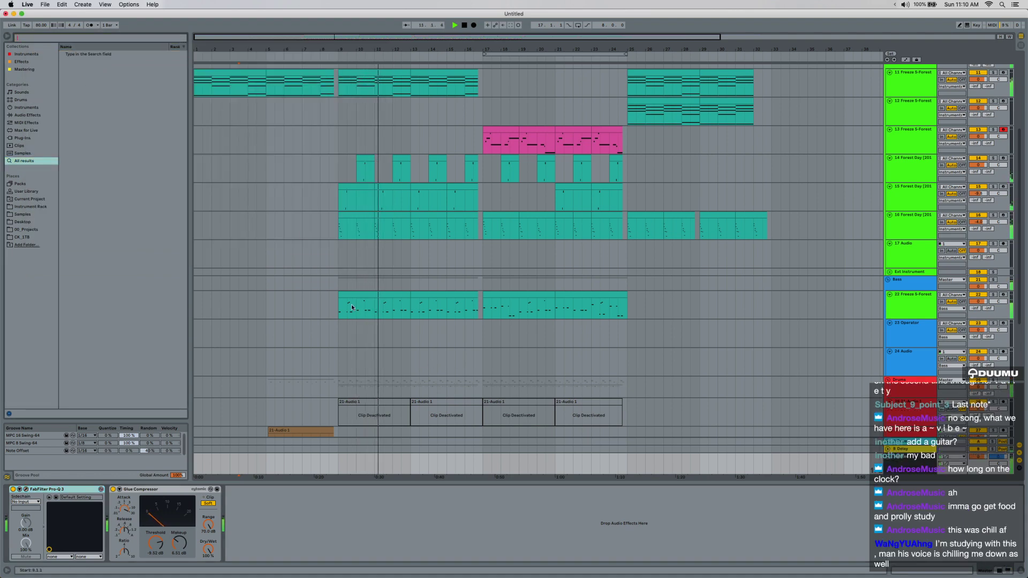
left_click(342, 256)
left_click(341, 254)
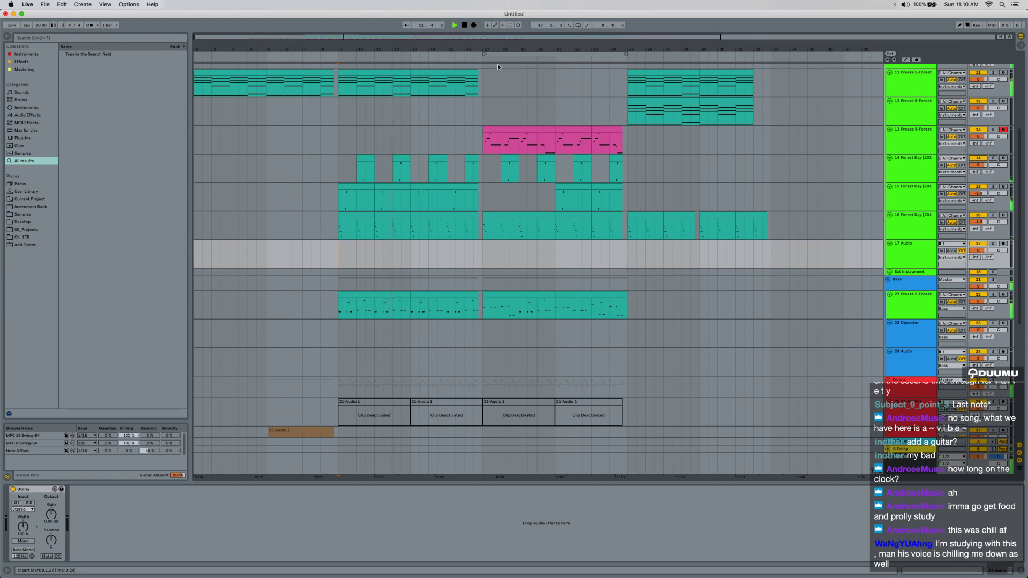
left_click_drag(472, 49, 473, 65)
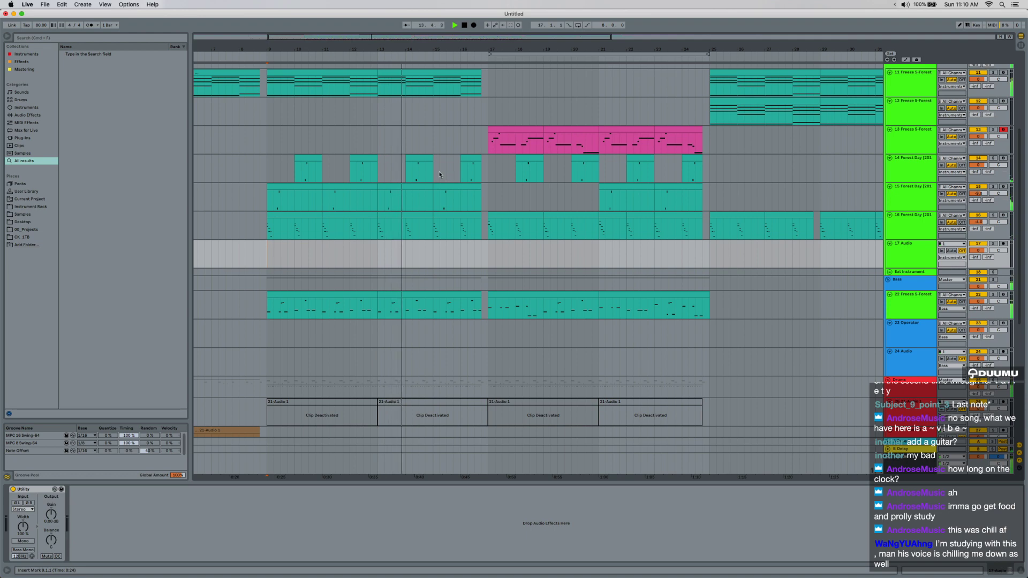
scroll(437, 168, "up", 5)
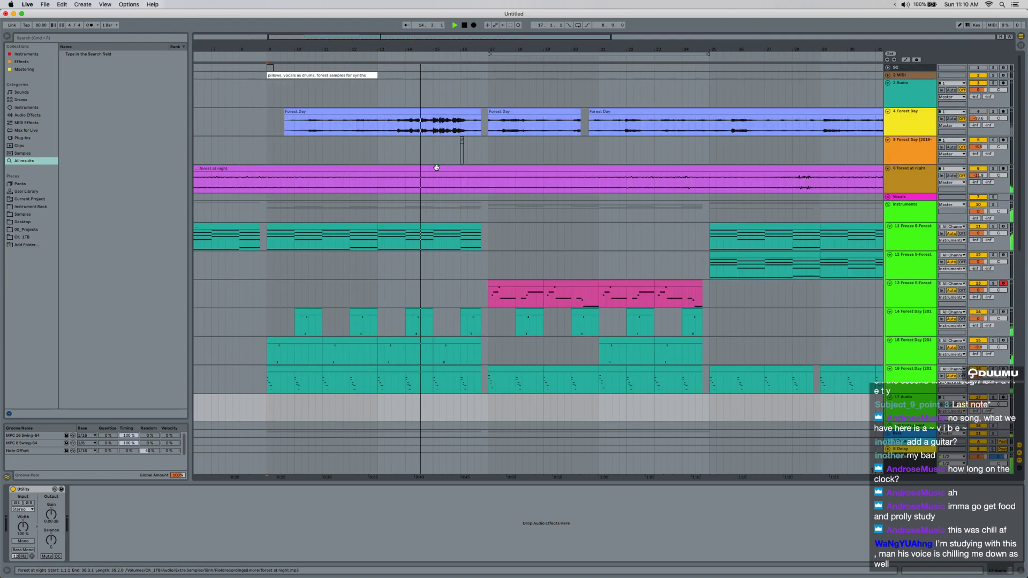
scroll(436, 168, "down", 15)
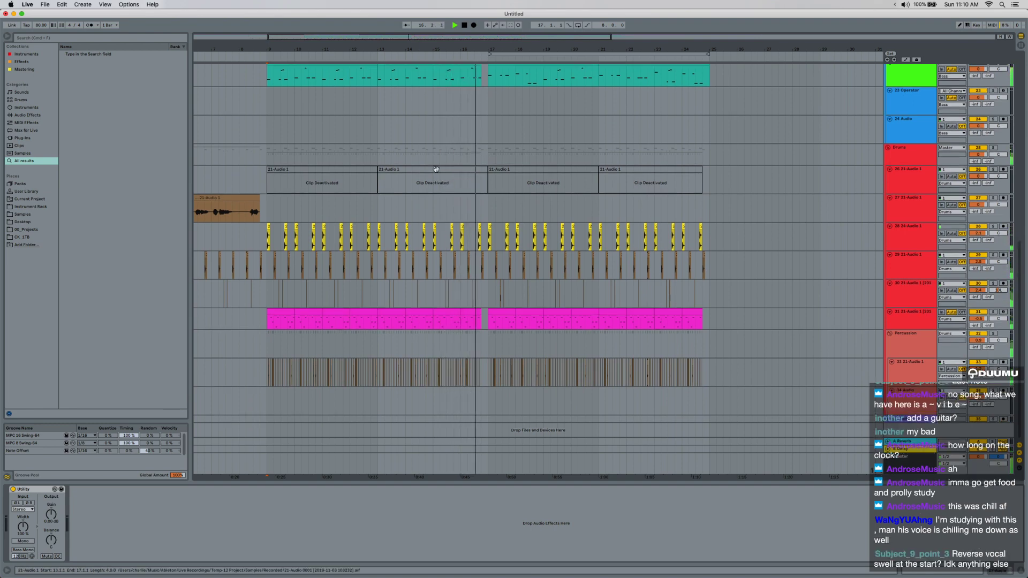
scroll(454, 178, "up", 10)
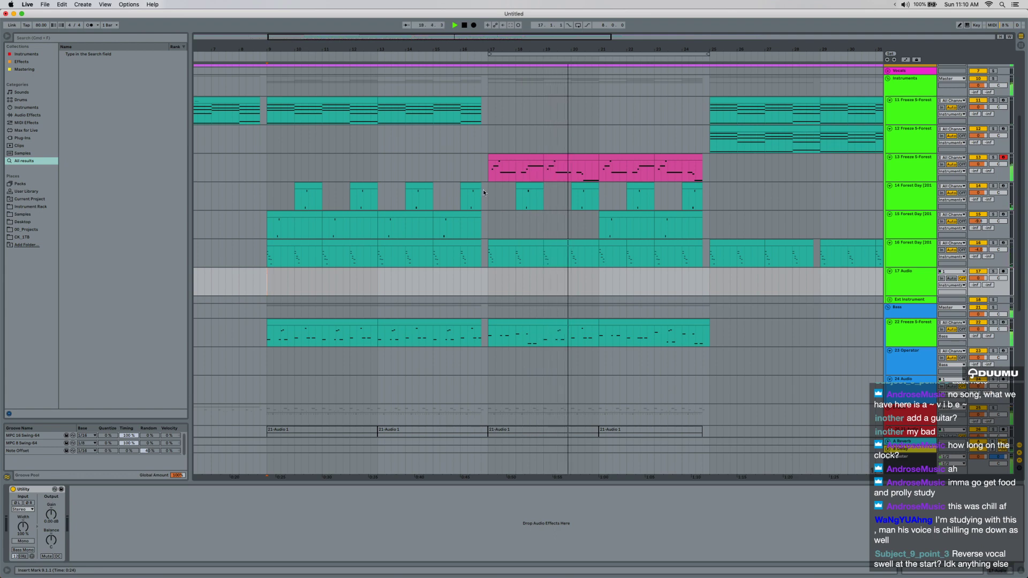
Automate the Device On parameter of track 16's Space FX rack so it is off from bar 17 to bar 21.
left_click(915, 254)
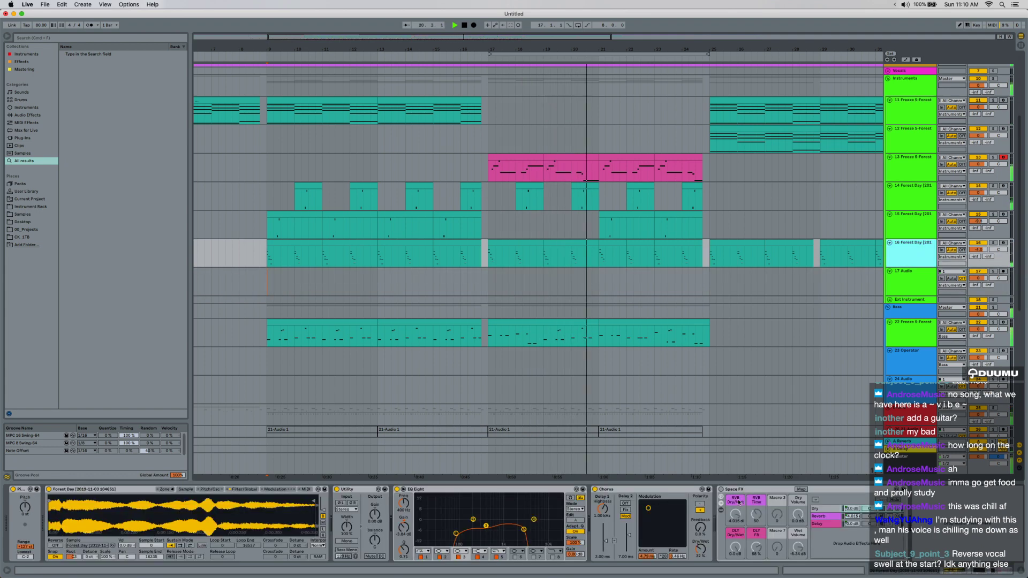
left_click(722, 490)
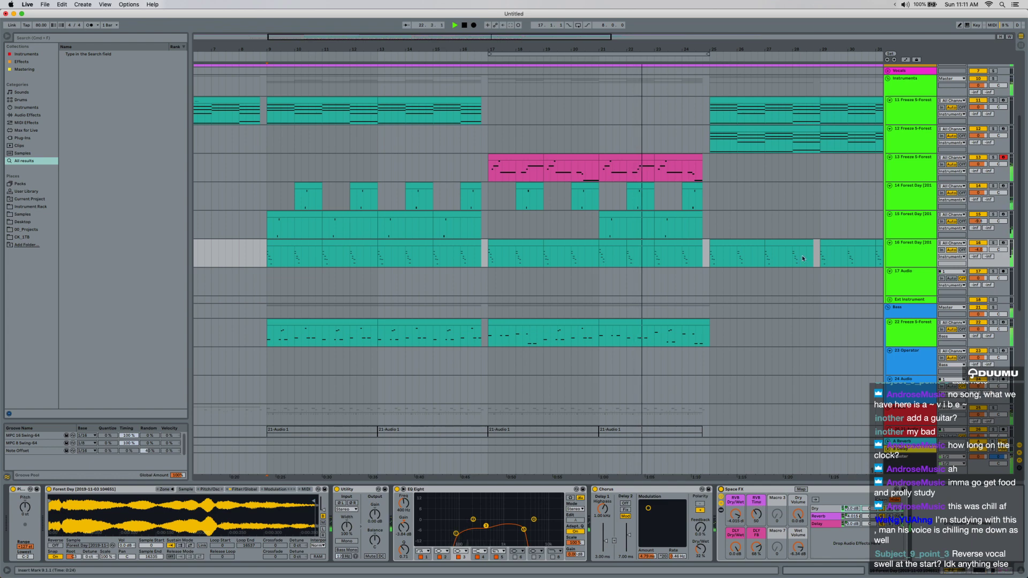
left_click(898, 258)
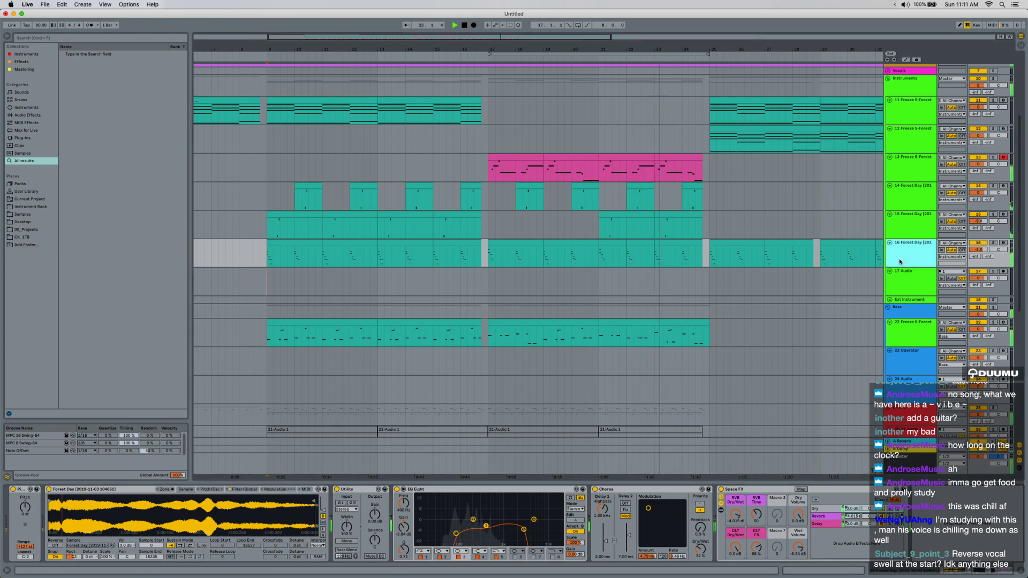
key("a")
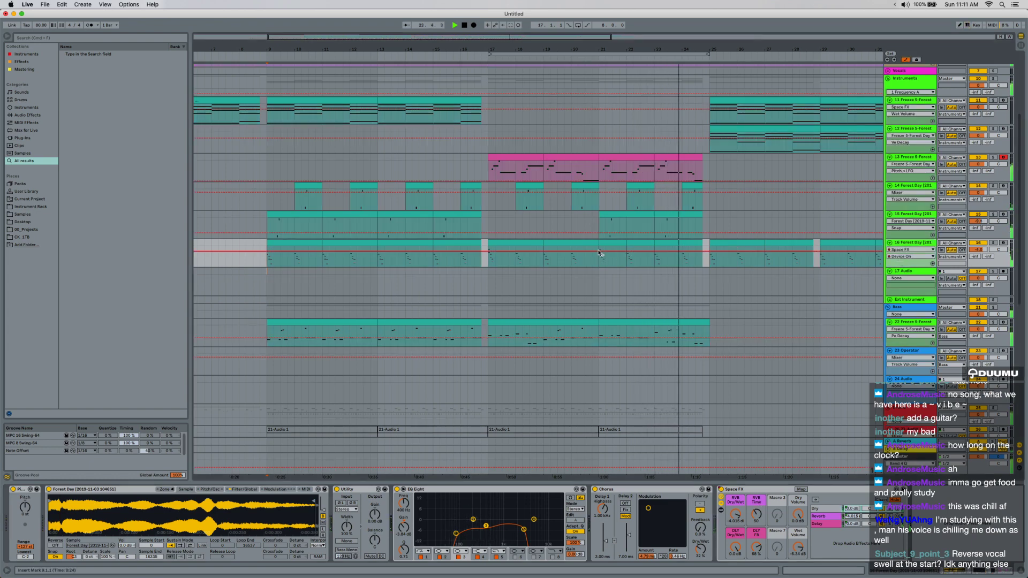
left_click_drag(599, 252, 599, 262)
left_click_drag(487, 261, 482, 251)
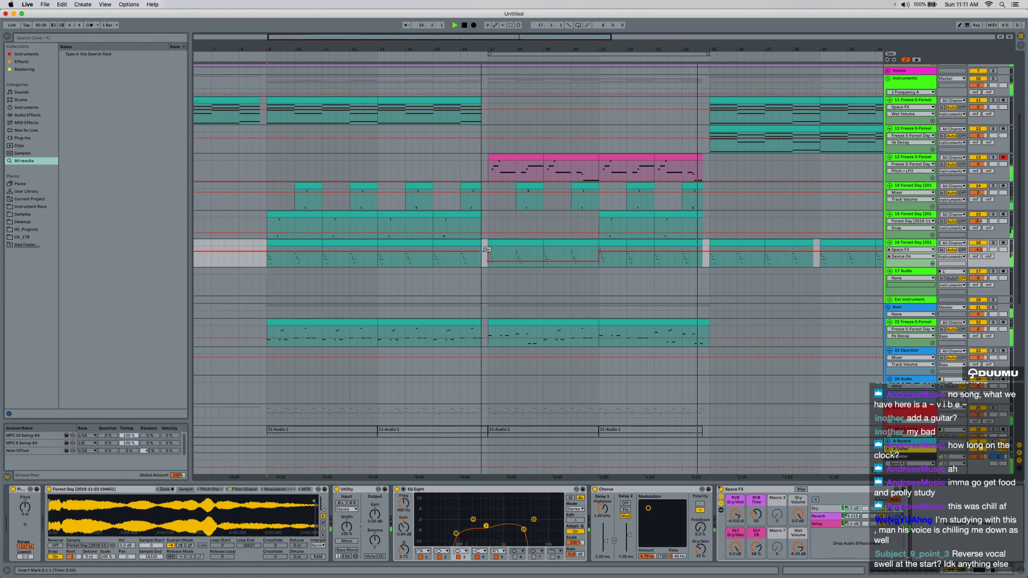
key("a")
Delete track 12's clips from bar 25 onward and track 11's chords from bar 31 onward, and stop playback.
scroll(524, 274, "right", 5)
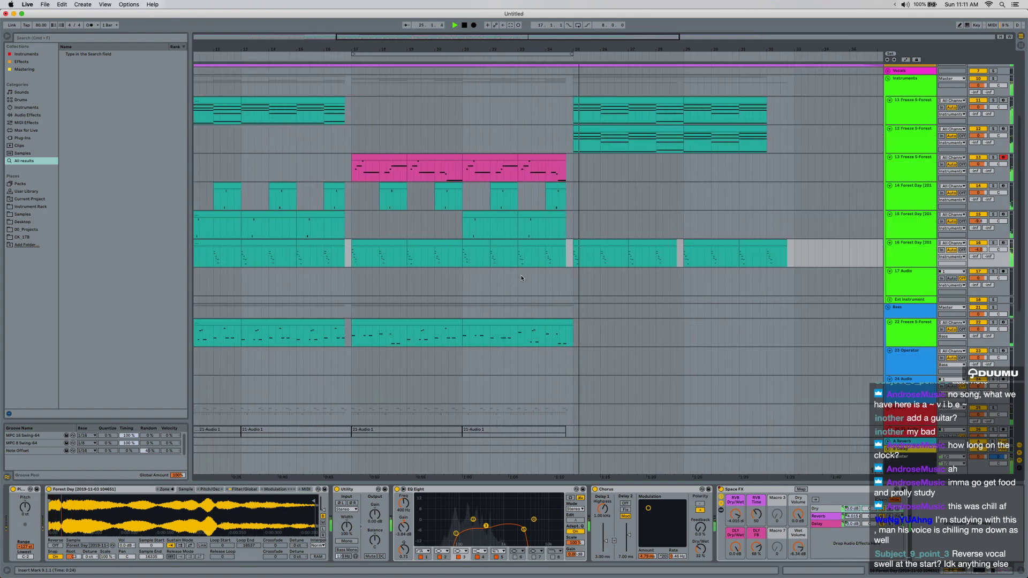
left_click_drag(553, 141, 811, 152)
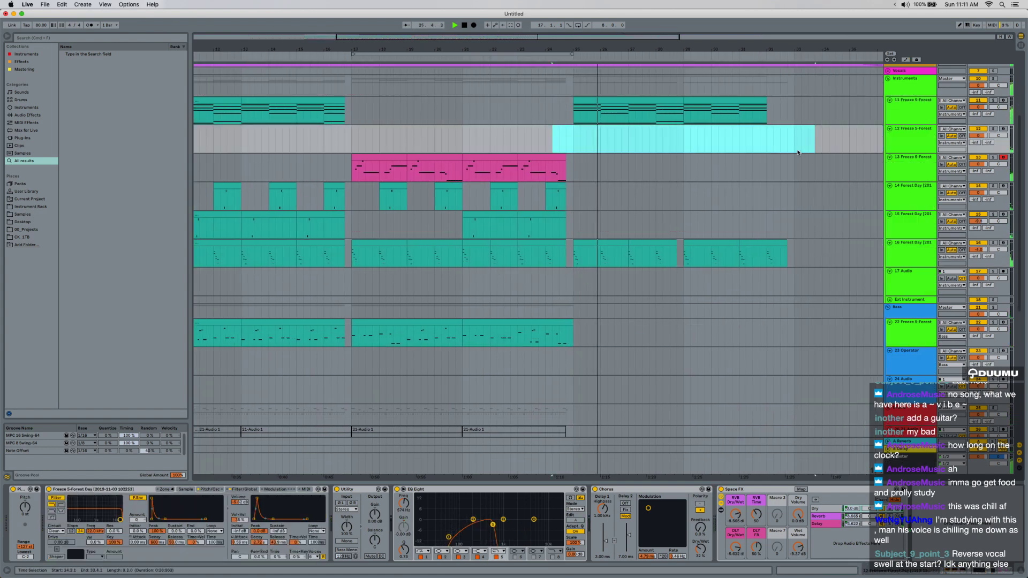
left_click_drag(685, 111, 787, 114)
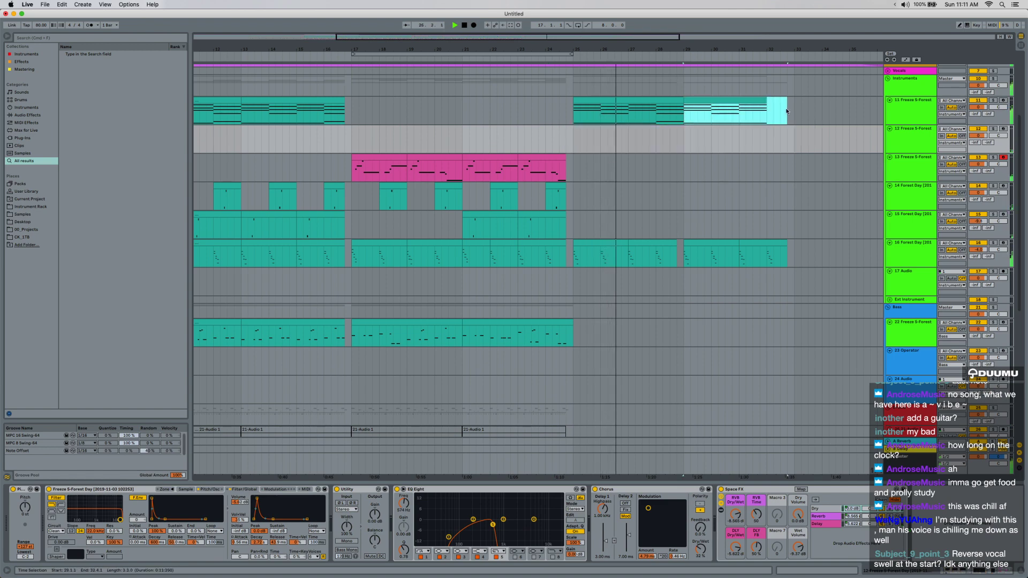
left_click(739, 120)
left_click_drag(739, 121, 784, 116)
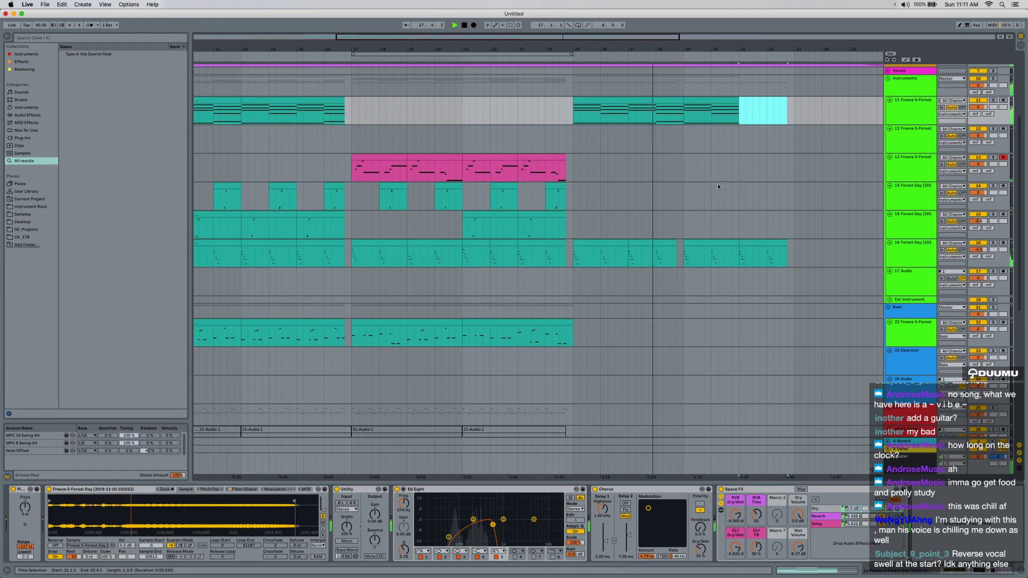
scroll(696, 190, "up", 5)
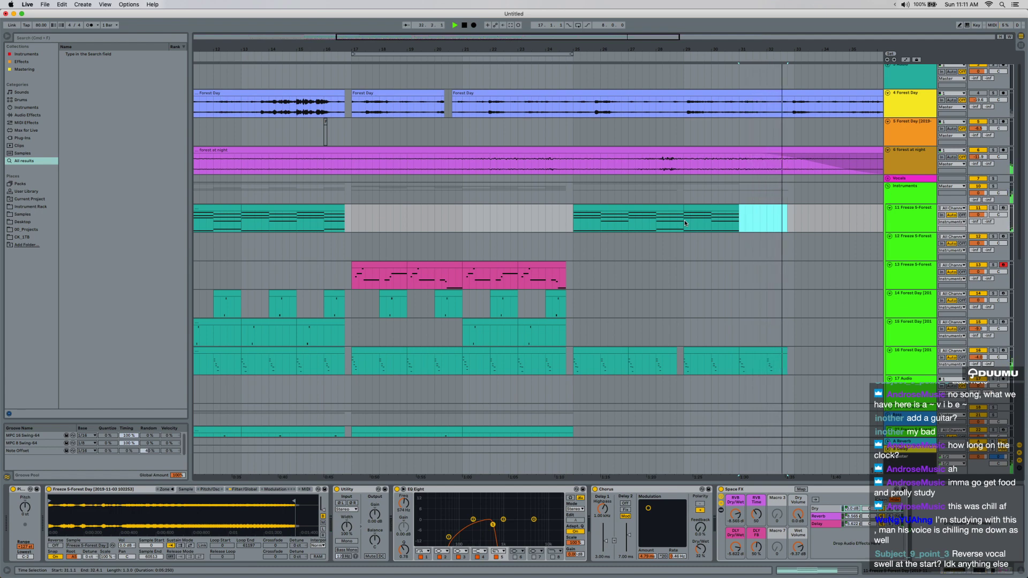
scroll(719, 204, "down", 5)
key("space")
Duplicate track 11 with its chord clips.
left_click(438, 275)
scroll(330, 276, "up", 6)
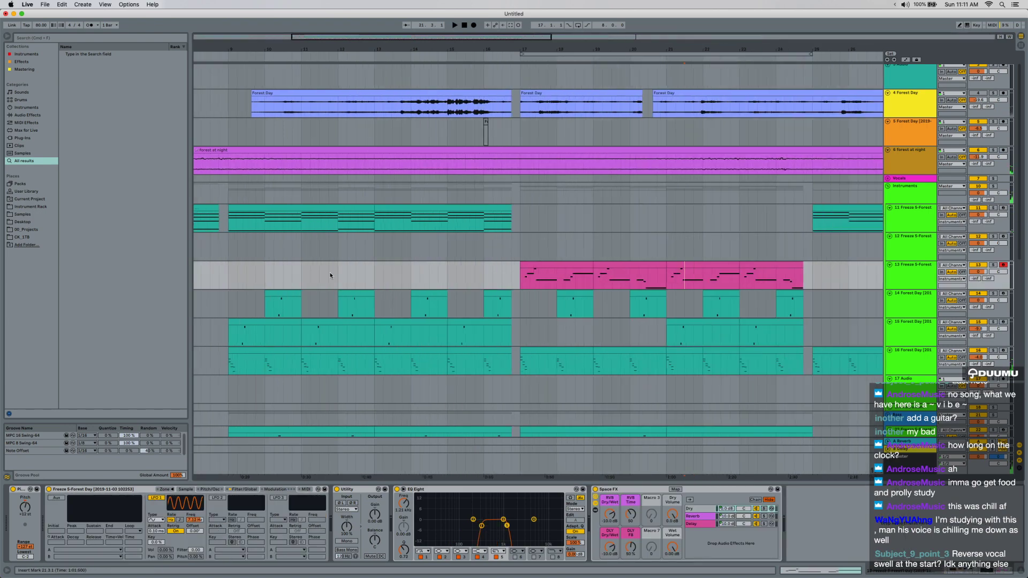
scroll(332, 275, "down", 2)
scroll(339, 272, "left", 4)
scroll(340, 272, "up", 1)
scroll(341, 272, "down", 10)
scroll(345, 270, "down", 2)
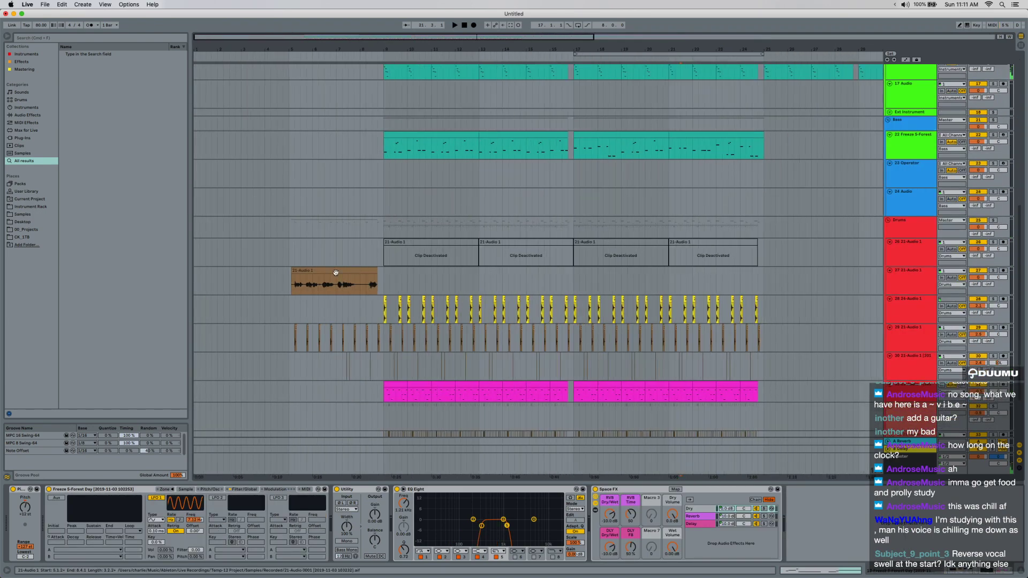
scroll(385, 249, "up", 5)
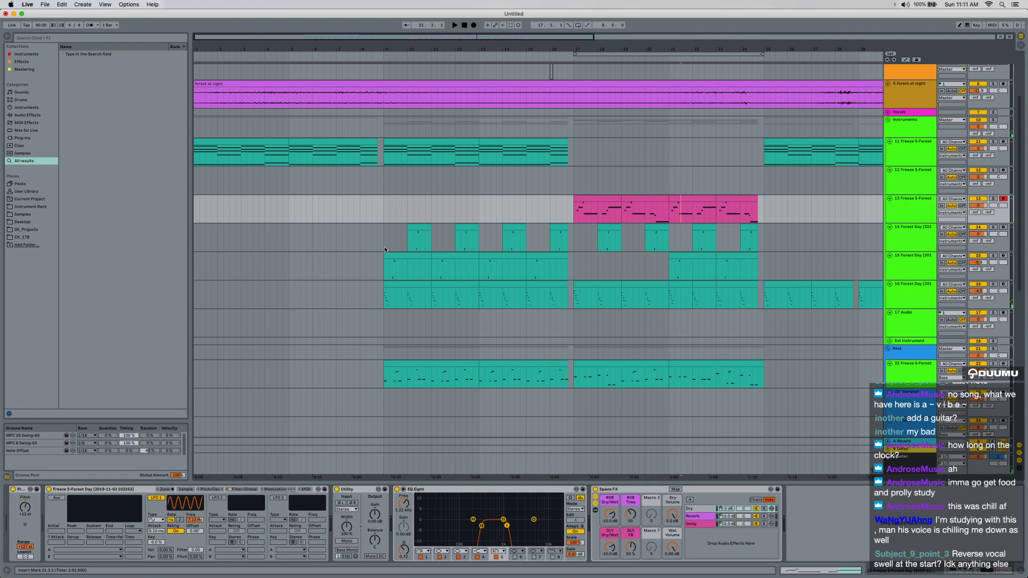
scroll(379, 229, "up", 3)
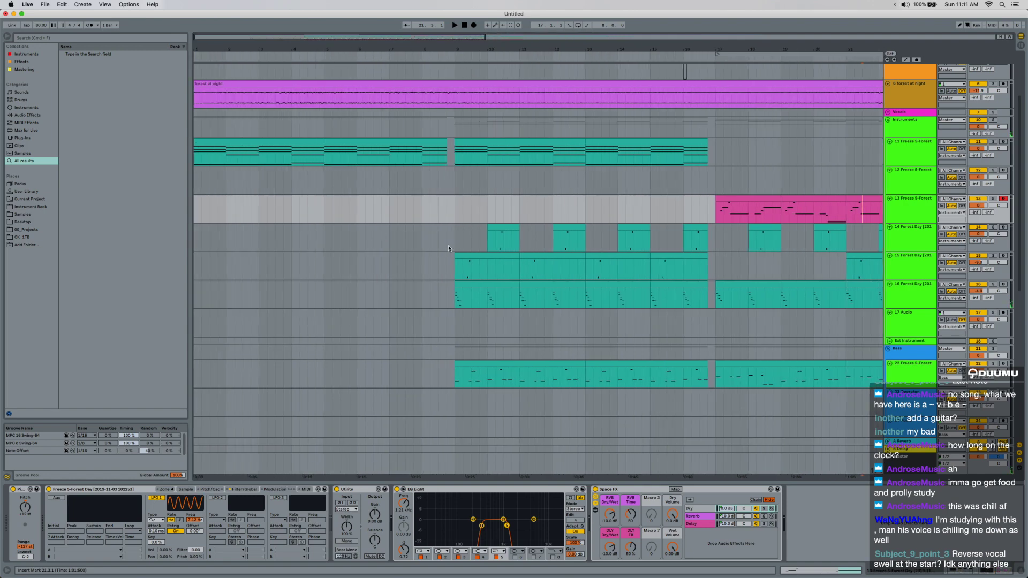
scroll(444, 245, "up", 3)
left_click(907, 237)
key("super+d")
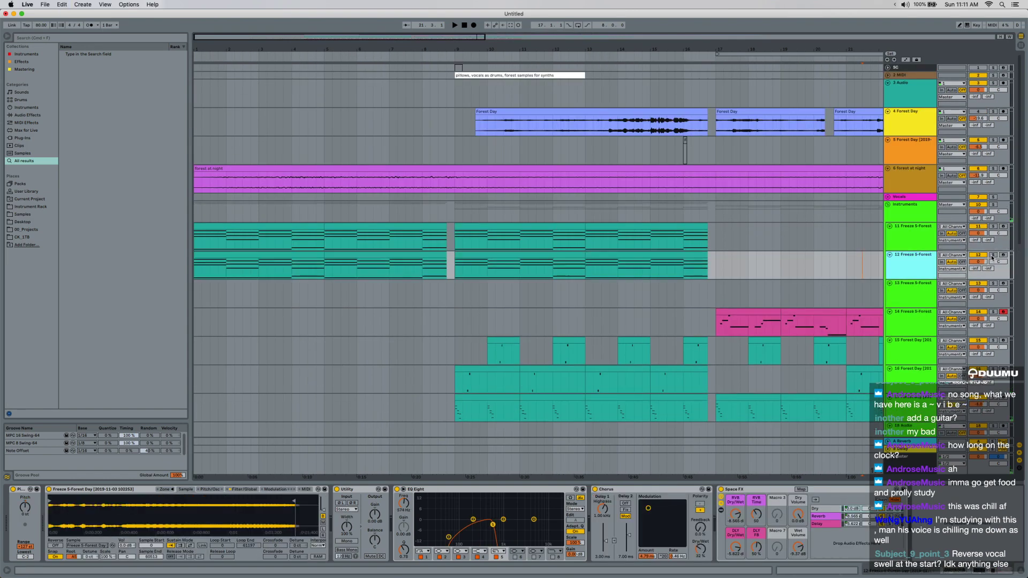
Solo the duplicated chord track and delete its clips before bar 9 and after the opening chord at bar 9.
scroll(287, 275, "down", 3)
left_click_drag(285, 270, 165, 268)
left_click(291, 256)
left_click_drag(289, 268, 193, 270)
key("Delete")
left_click_drag(294, 272, 633, 275)
key("Delete")
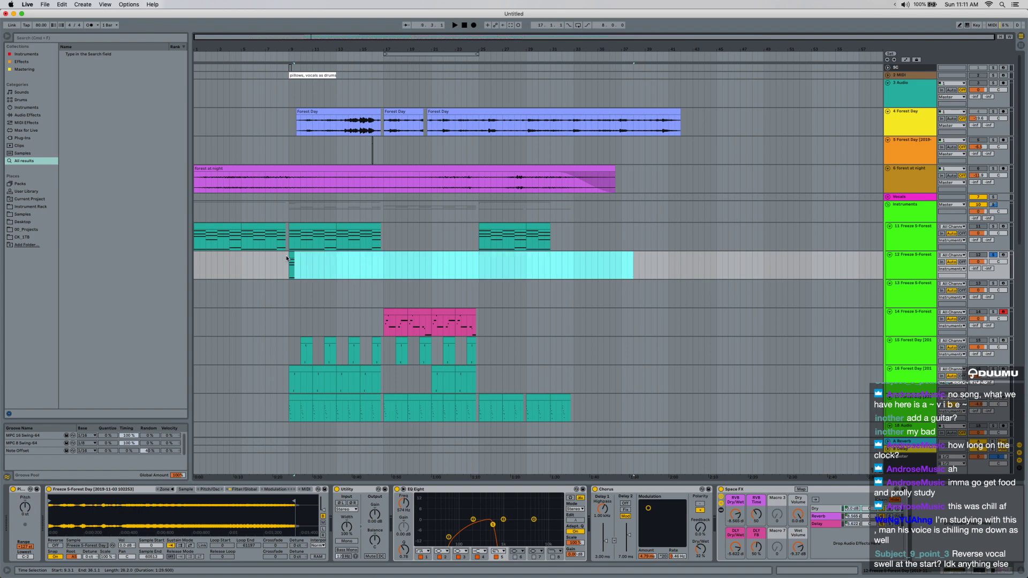
Trim the remaining chord clip at bar 9 on track 12 to a single beat.
left_click(291, 256)
key("space")
scroll(288, 262, "up", 5)
key("space")
left_click_drag(309, 271, 378, 272)
key("Delete")
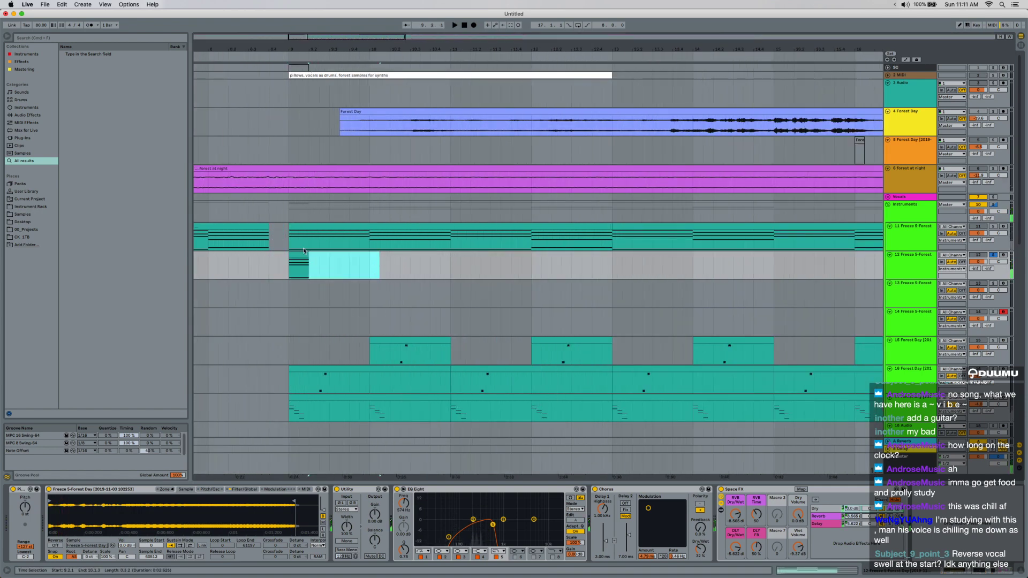
Raise the top note of track 12's one-beat chord to E3, audition it, and transpose the whole chord up an octave.
left_click(300, 249)
double_click(299, 255)
left_click_drag(247, 387, 248, 381)
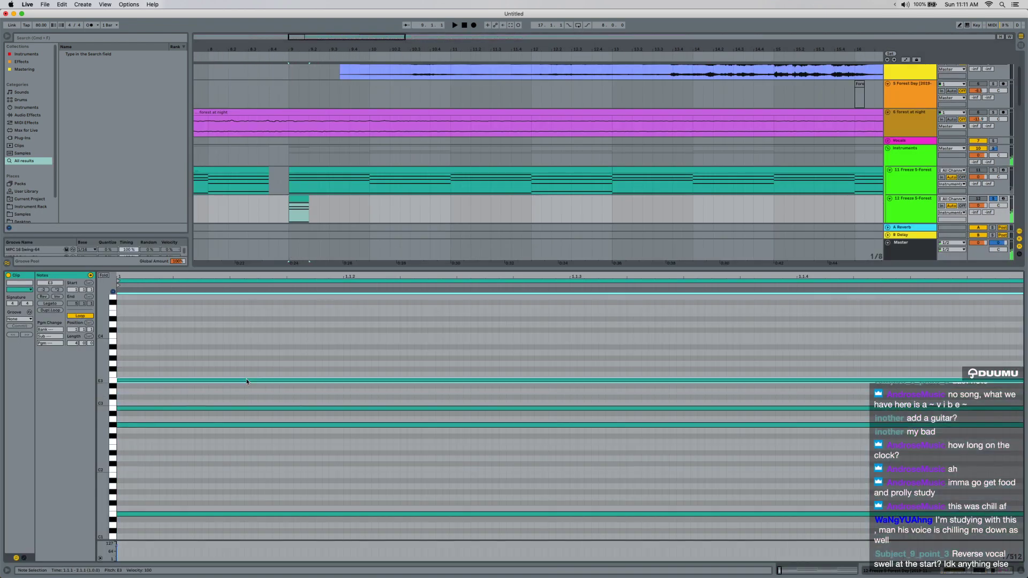
key("super+space")
key("super+space")
key("space")
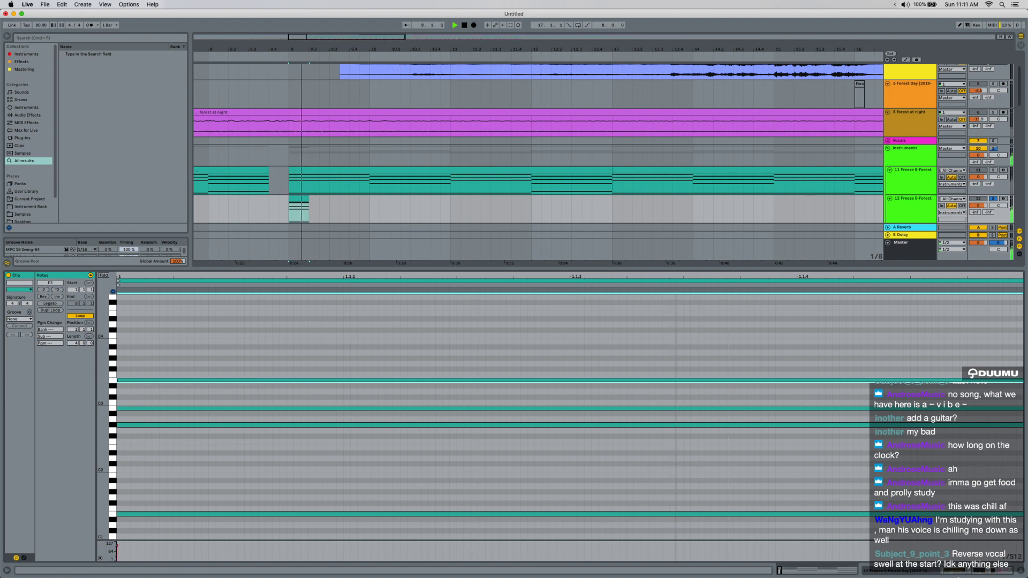
key("space")
key("super+a")
key("shift+Up")
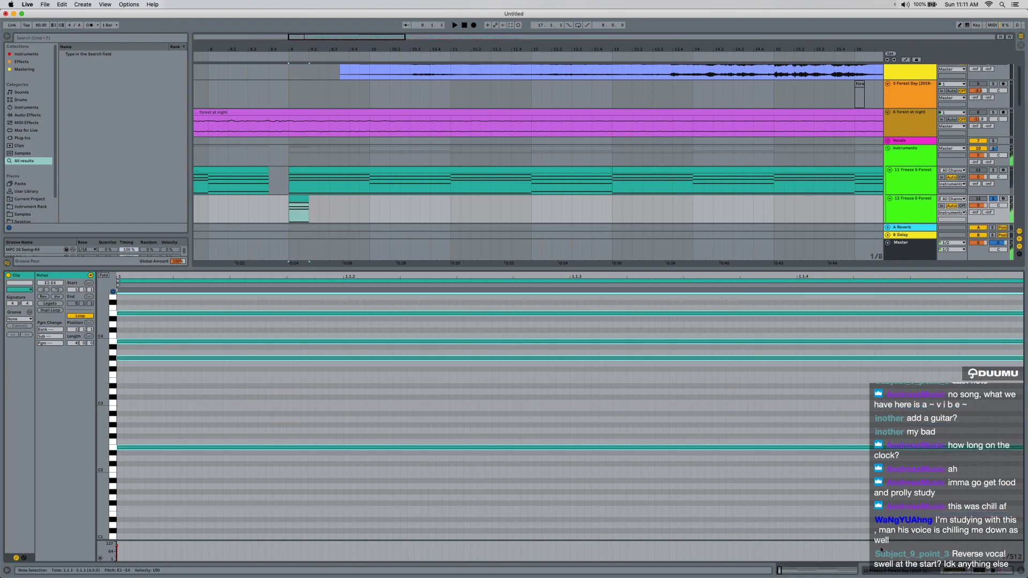
key("shift+Tab")
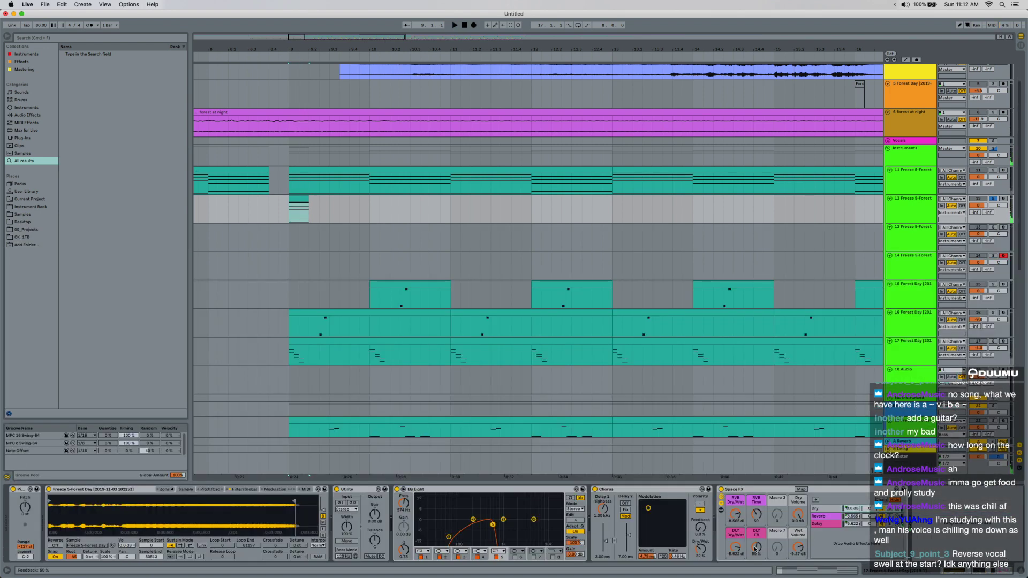
Adjust the Wet Volume of track 12's Space FX rack while auditioning the one-beat chord.
key("space")
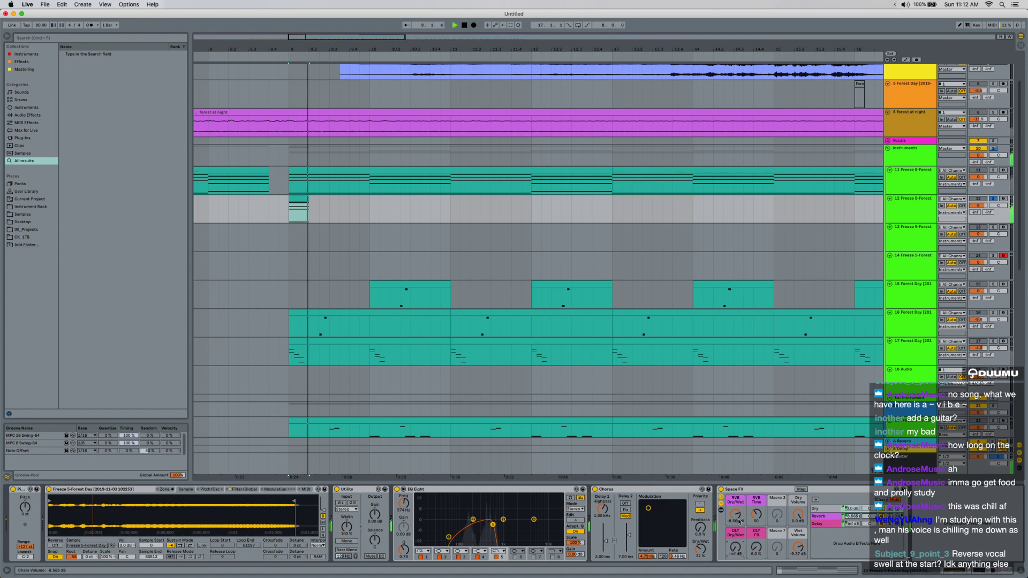
key("space")
key("space")
left_click_drag(797, 546, 797, 567)
key("space")
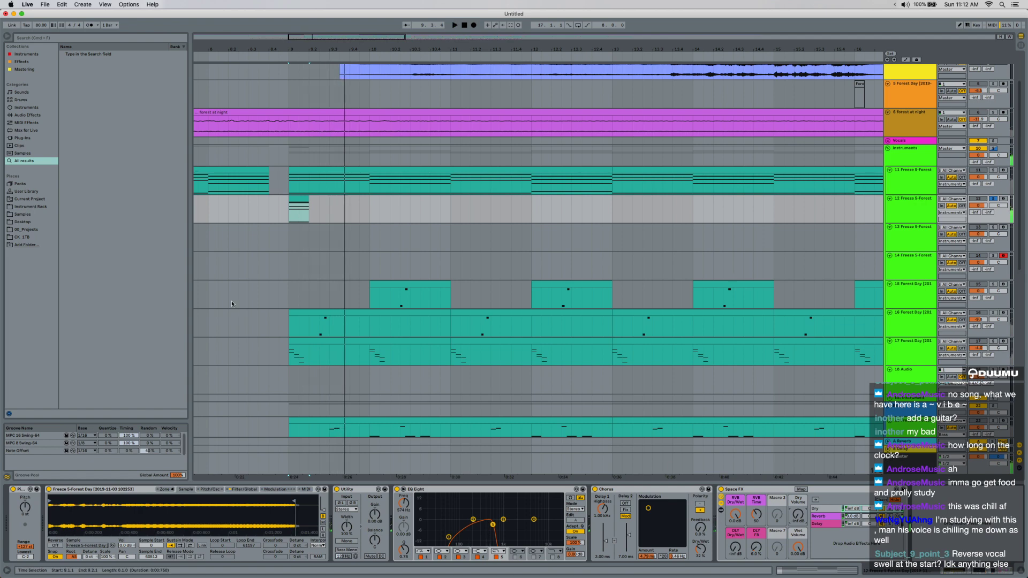
Freeze track 12 with its one-beat chord and flatten it to audio.
key("super+f")
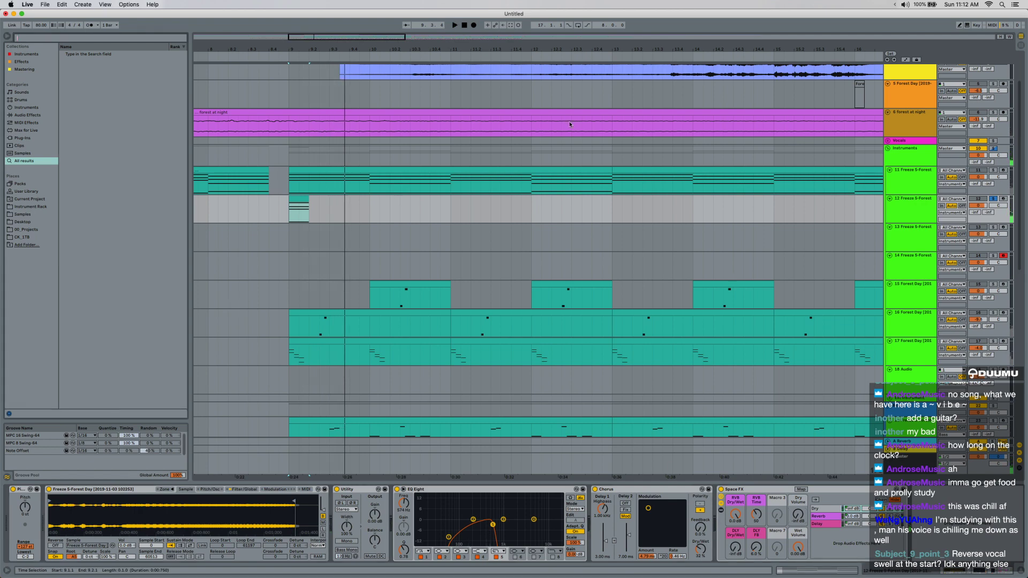
left_click(906, 206)
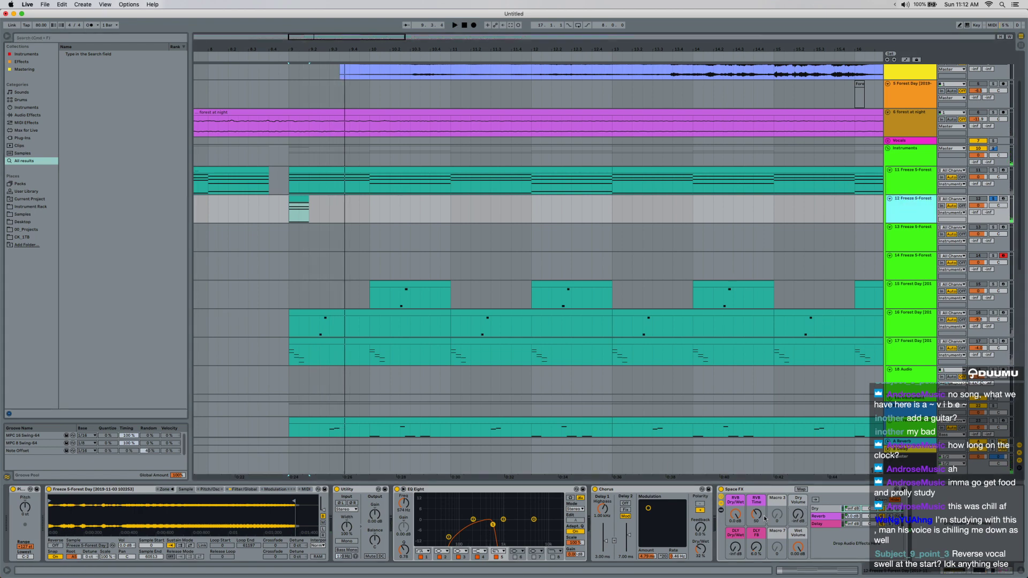
left_click_drag(765, 518, 759, 518)
right_click(925, 204)
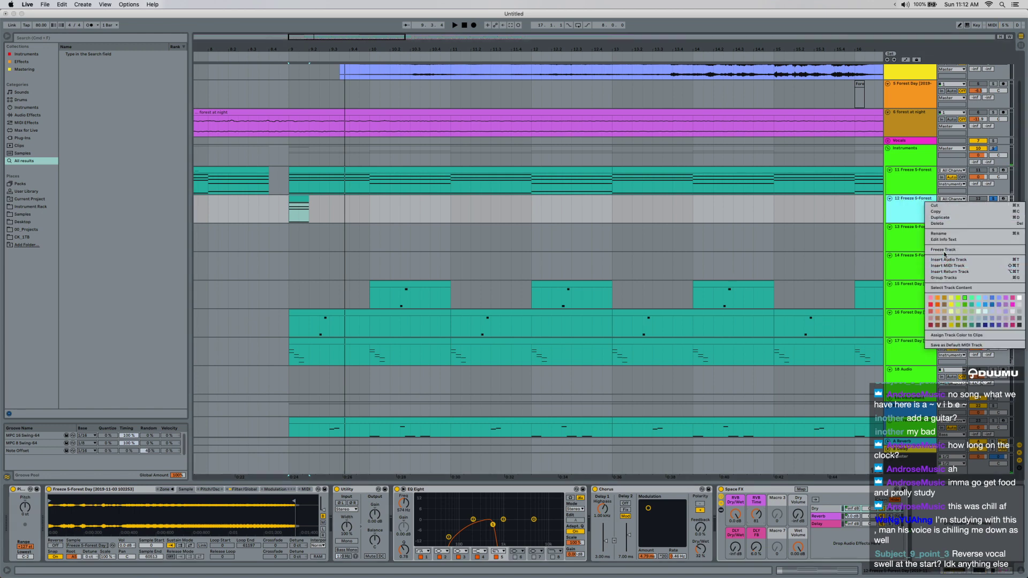
left_click(943, 250)
right_click(905, 207)
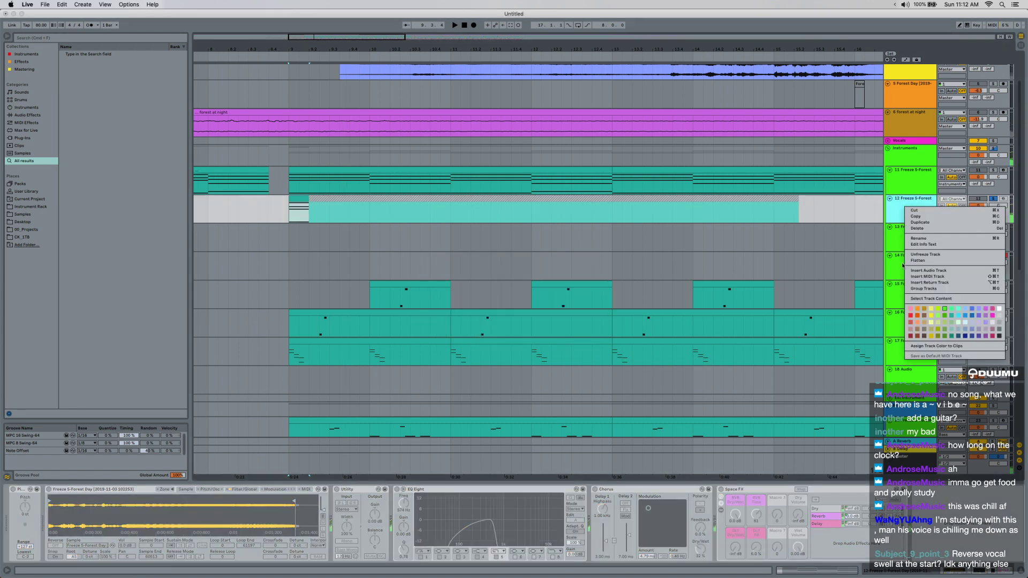
scroll(289, 236, "down", 5)
Move the flattened chord clip so it starts at bar 5, and split it at bar 9.
left_click(315, 198)
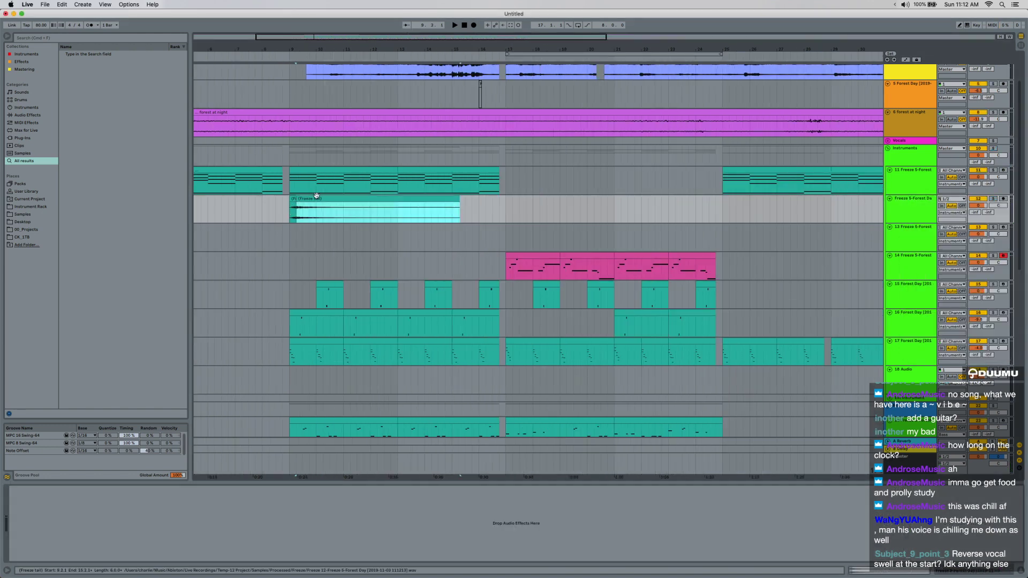
scroll(343, 208, "left", 4)
left_click_drag(448, 198, 332, 208)
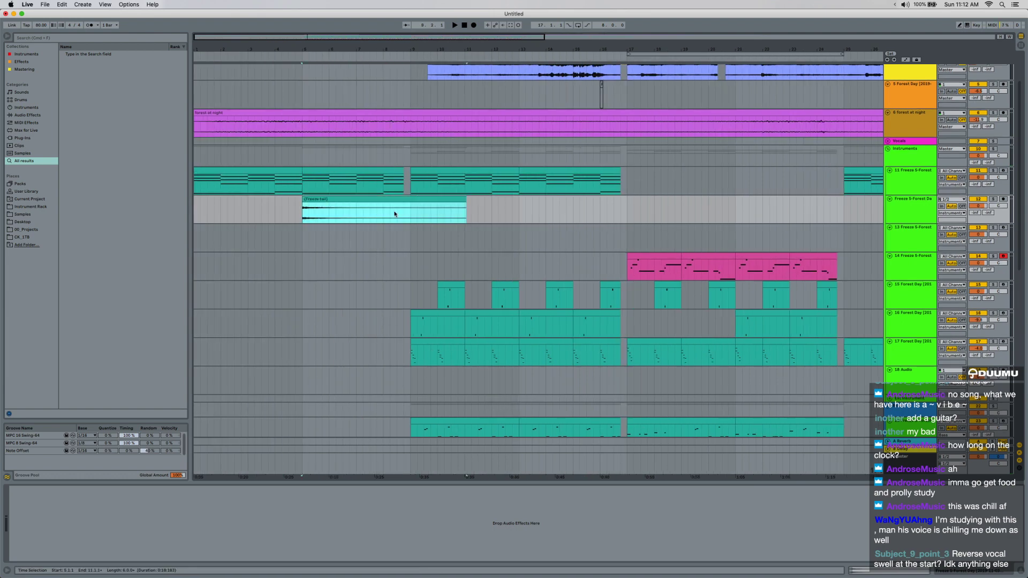
left_click(411, 213)
key("super+e")
Reverse the part of the flattened clip before bar 9 and delete the remainder after it.
left_click(408, 199)
key("r")
left_click(418, 199)
key("Delete")
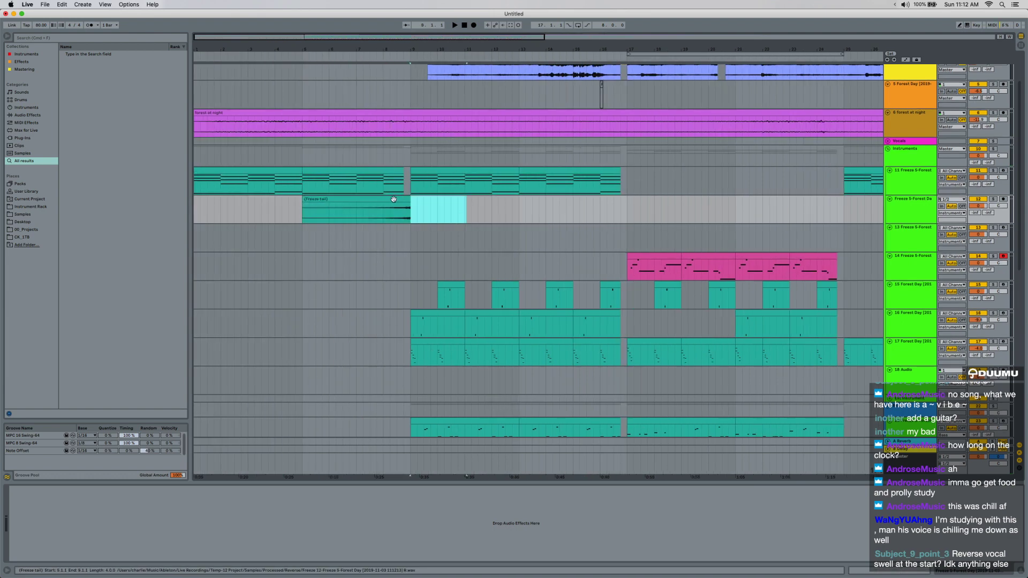
Lower the swell track's volume and repeat the reversed clip from bar 1 to bar 17, leaving a one-beat gap before bar 9.
left_click_drag(980, 207, 972, 209)
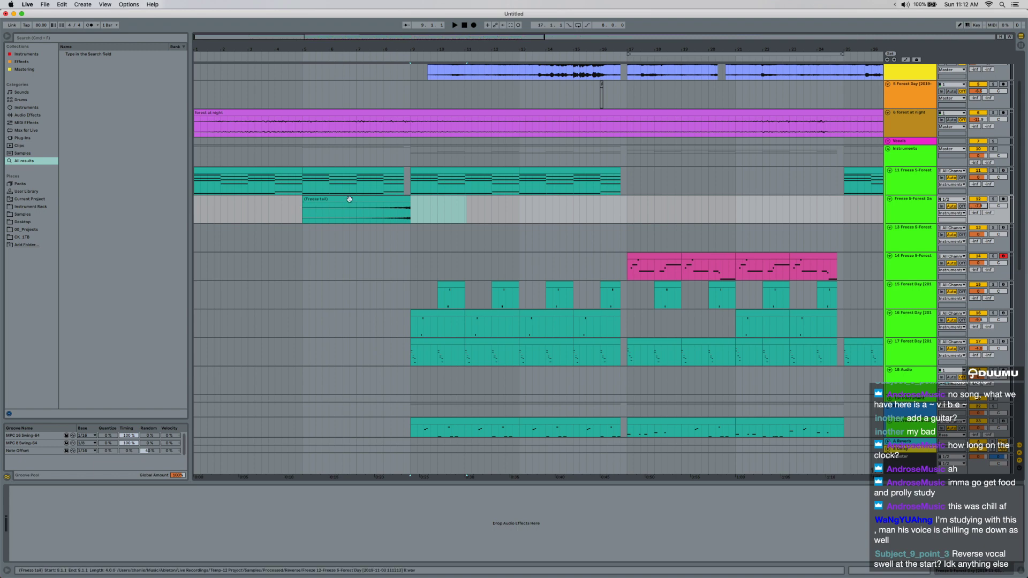
left_click_drag(349, 199, 244, 200)
key("super+d")
key("super+d")
key("super+d")
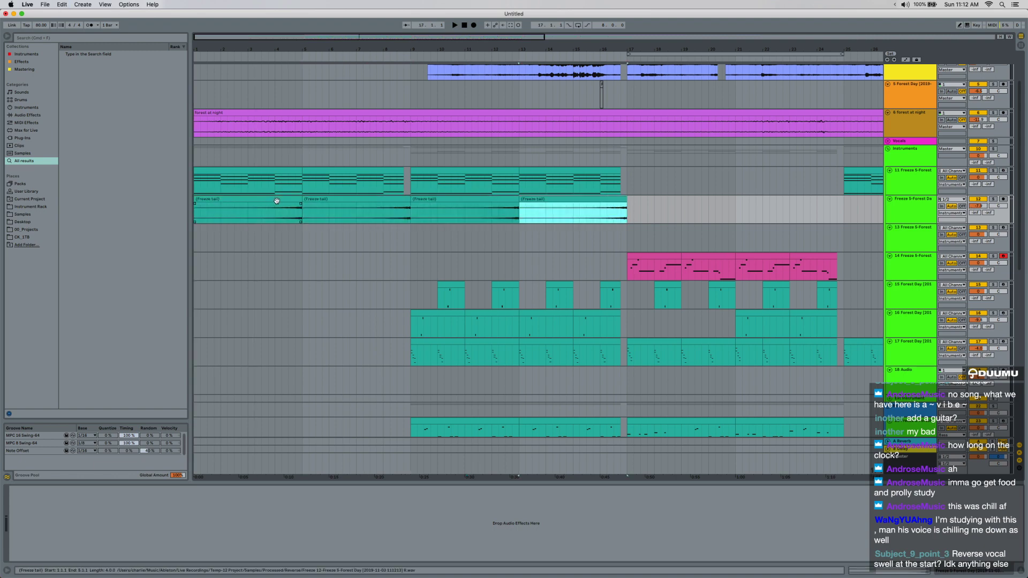
left_click(404, 198)
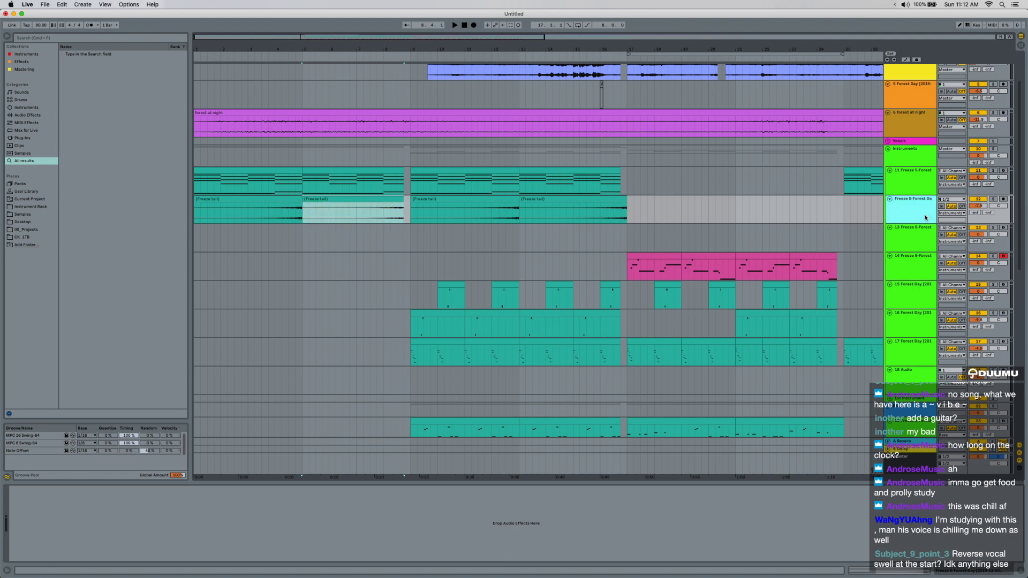
Find the Space FX rack in the browser and add it to the reversed swell track.
key("super+f")
type("spacr")
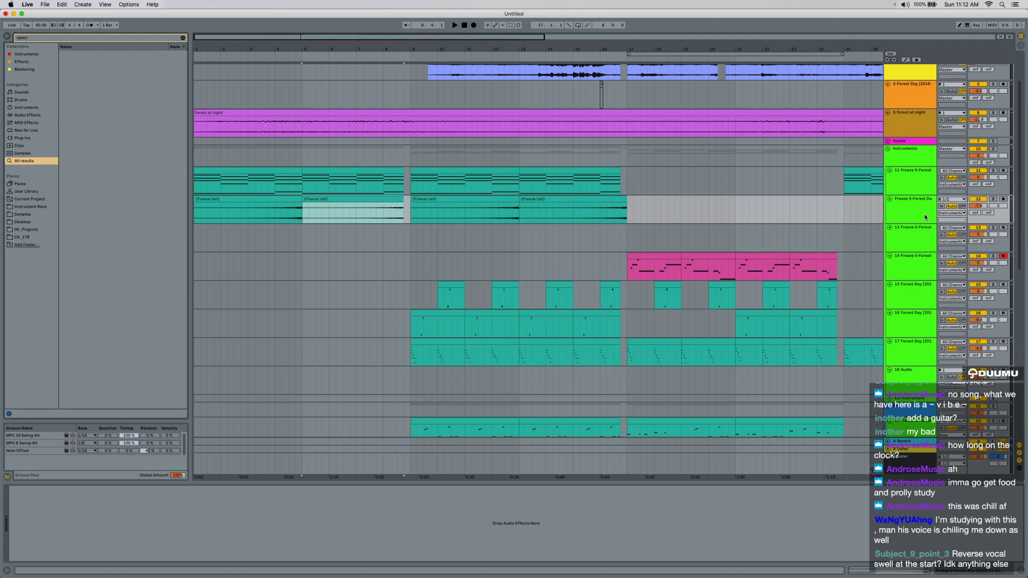
key("BackSpace")
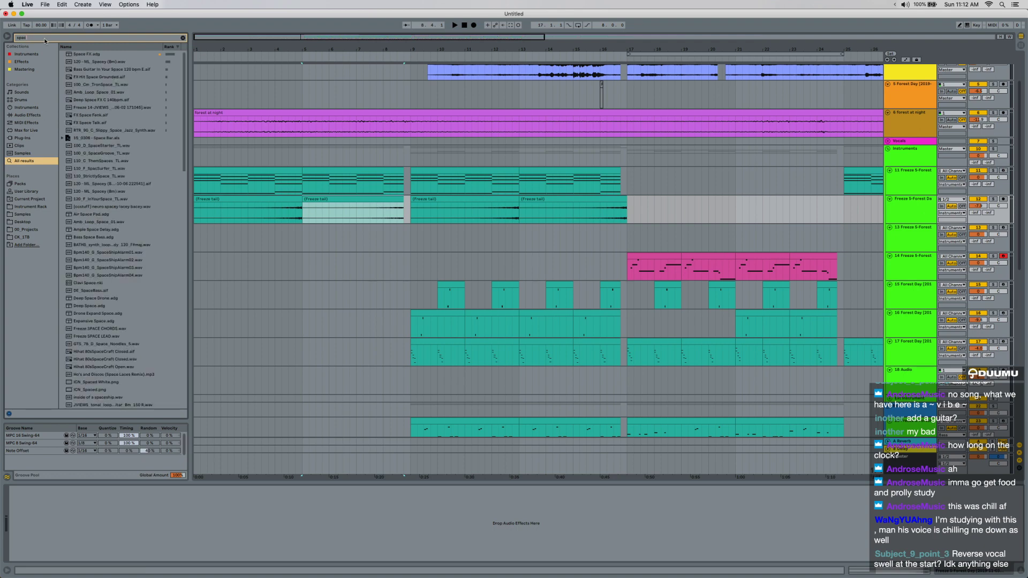
key("Return")
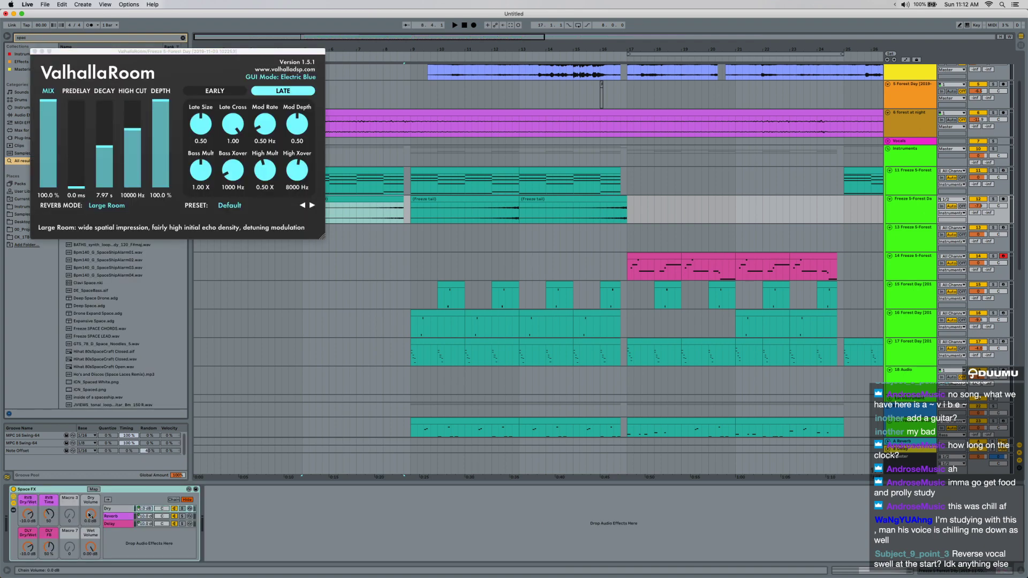
left_click(35, 52)
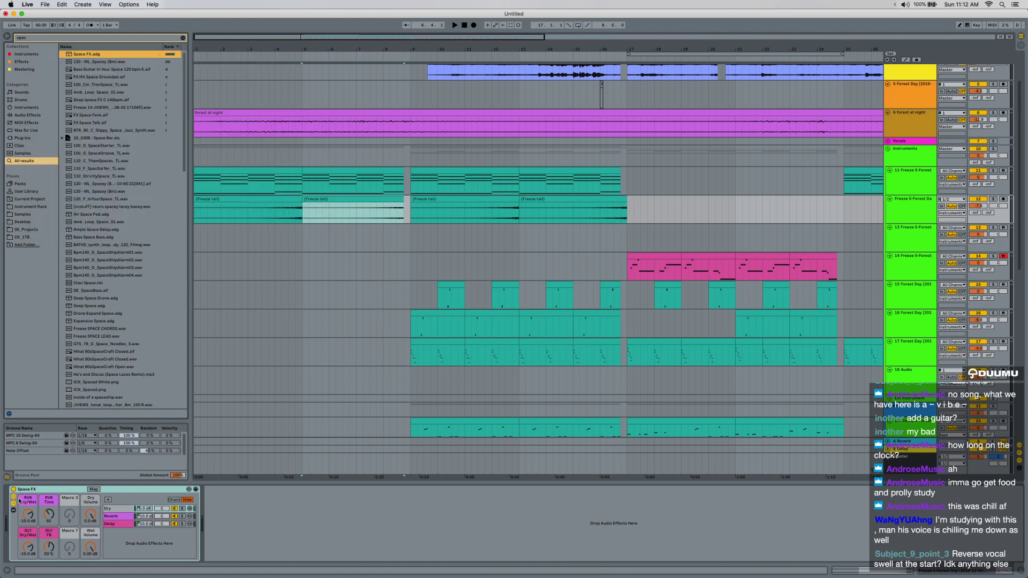
key("a")
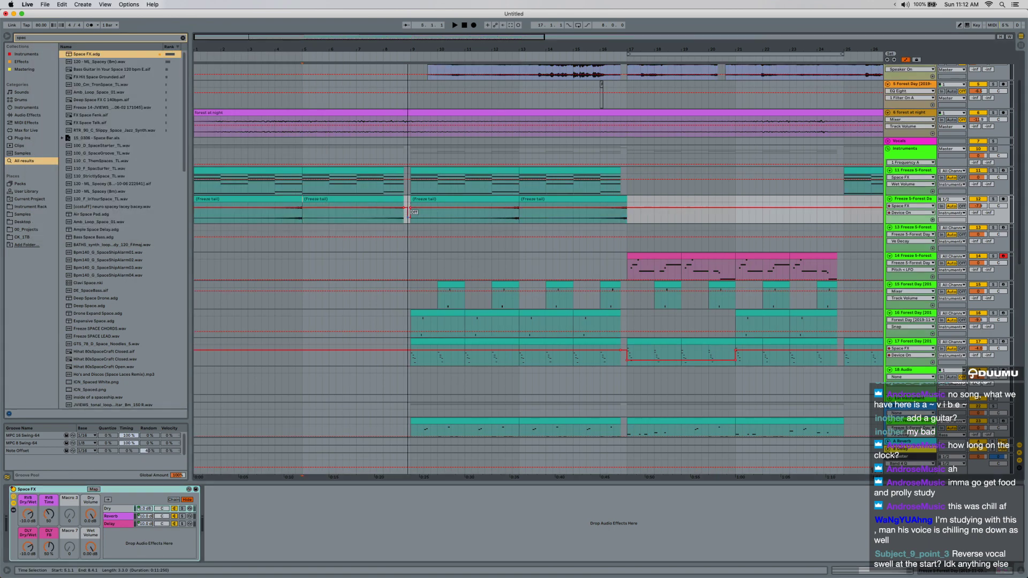
key("a")
Duplicate the two swell clips spanning bars 9 to 17 twice, extending the pattern to bar 33.
left_click(478, 201)
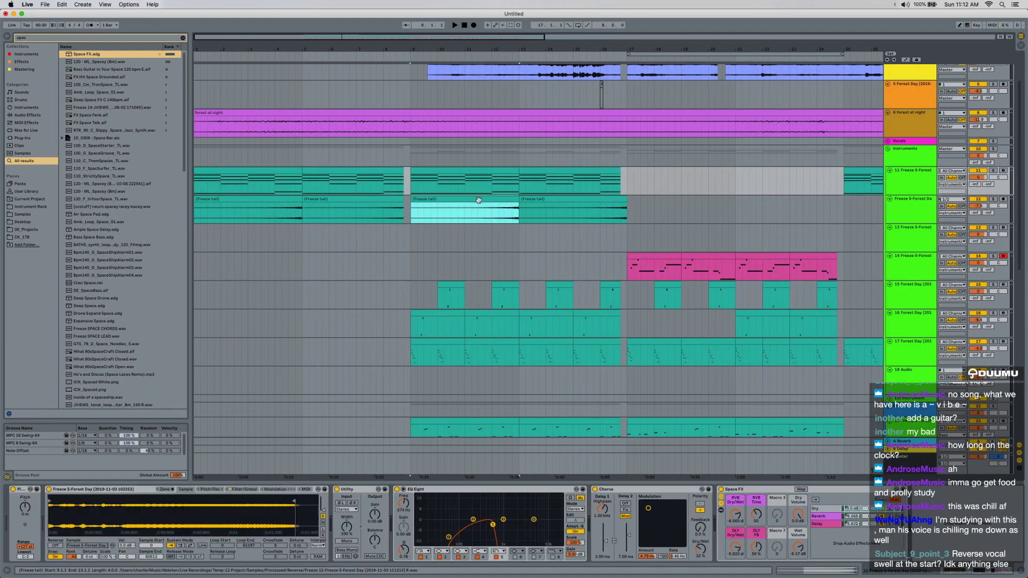
left_click(565, 200, "shift")
key("super+d")
key("minus")
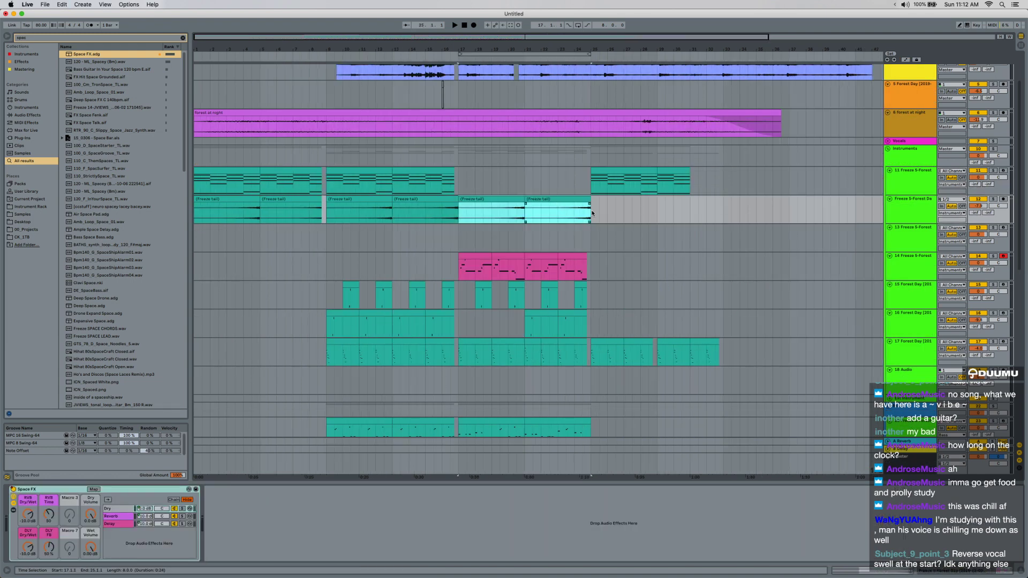
key("super+d")
While playing from bar 1, raise the swell track's volume and set Space FX Dry Volume and DLY to about -4.3 dB, RVB to about -4 dB.
left_click(217, 196)
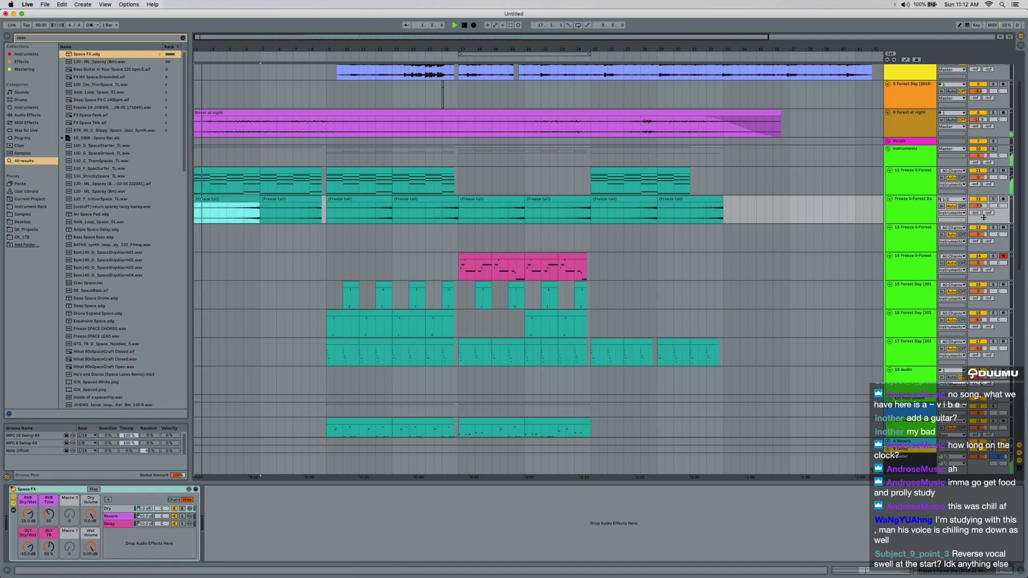
left_click_drag(979, 207, 979, 205)
left_click(924, 209)
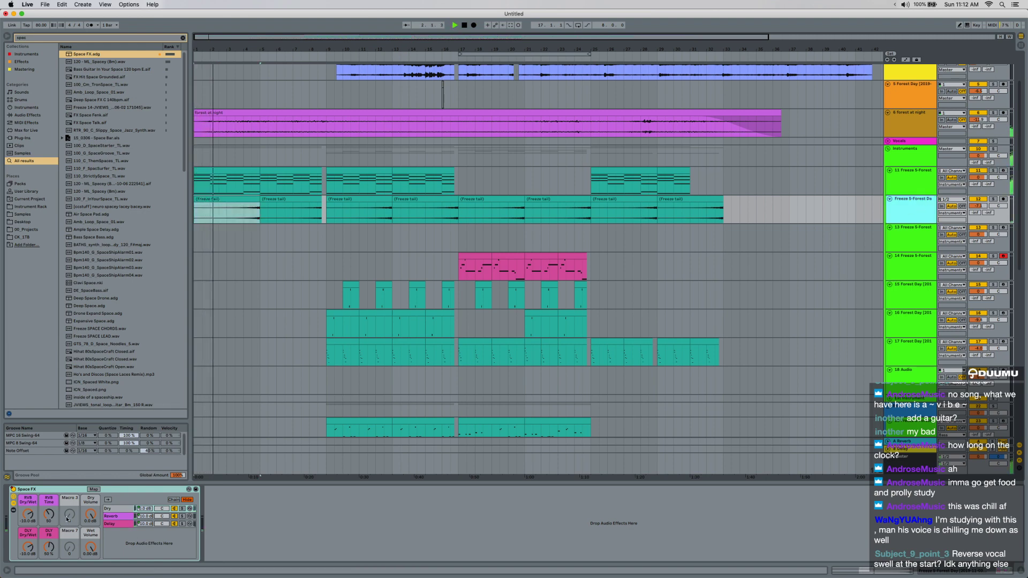
left_click_drag(90, 515, 91, 523)
left_click_drag(28, 515, 28, 503)
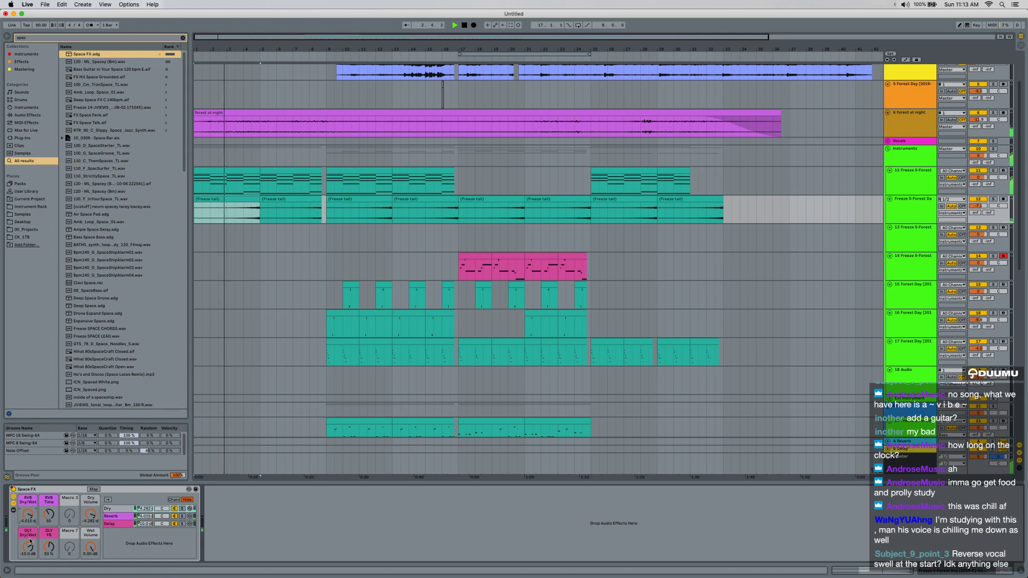
left_click_drag(28, 547, 30, 544)
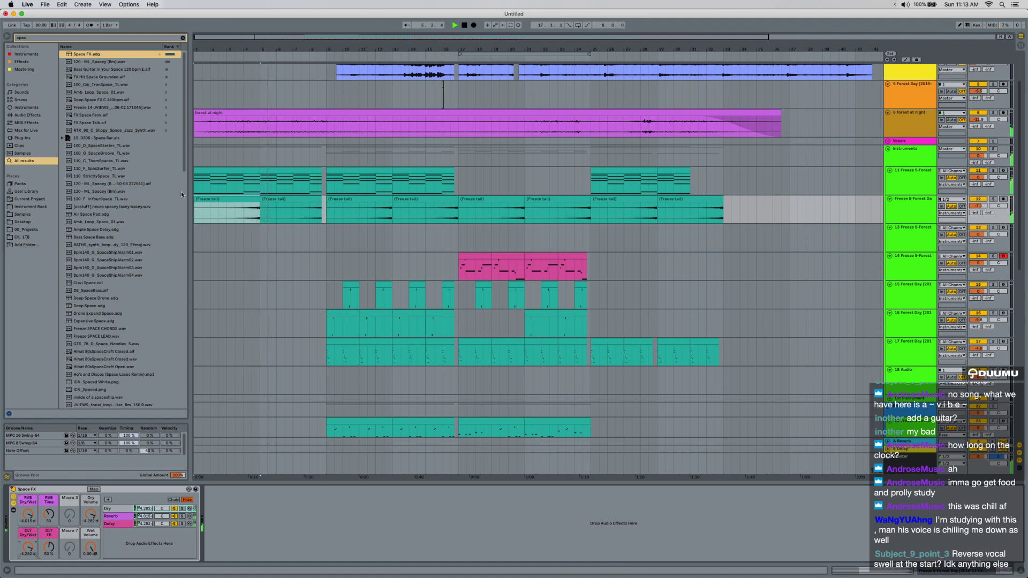
Adjust the short fade-outs of the reversed swell clips that end at bars 5 and 13.
left_click(242, 206)
scroll(244, 206, "up", 3)
left_click(266, 185)
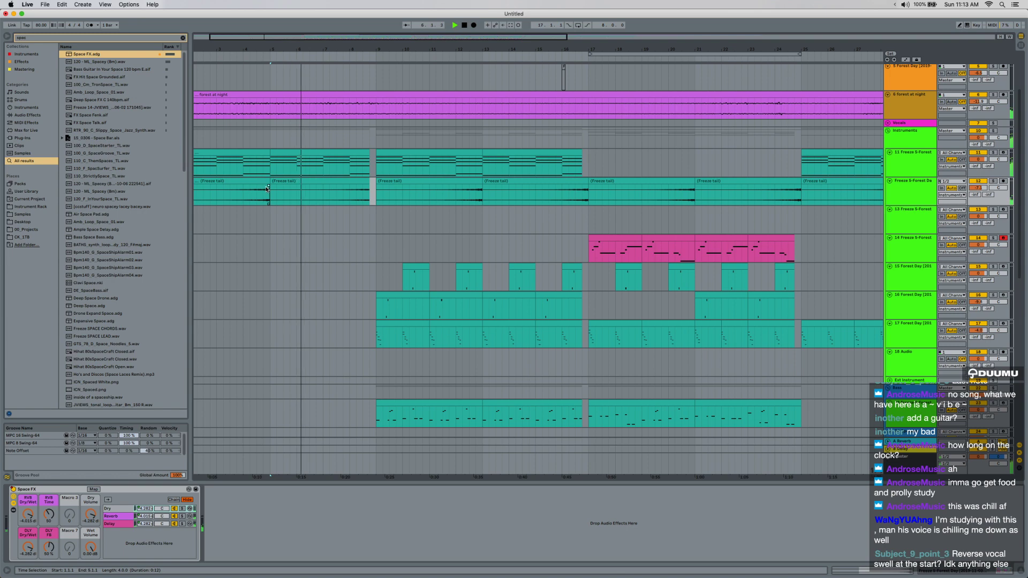
left_click(265, 182)
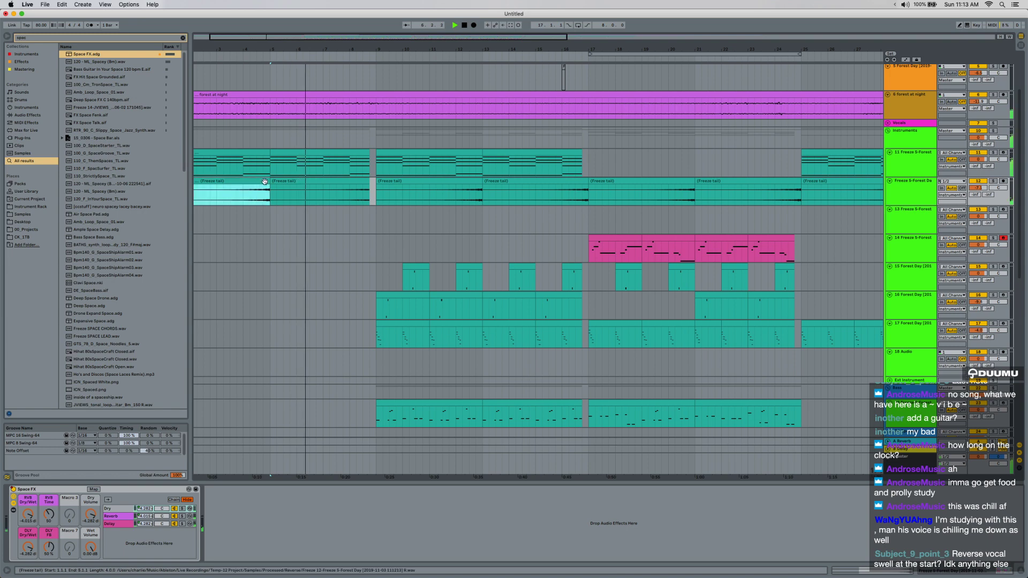
left_click(478, 186)
scroll(479, 187, "up", 5)
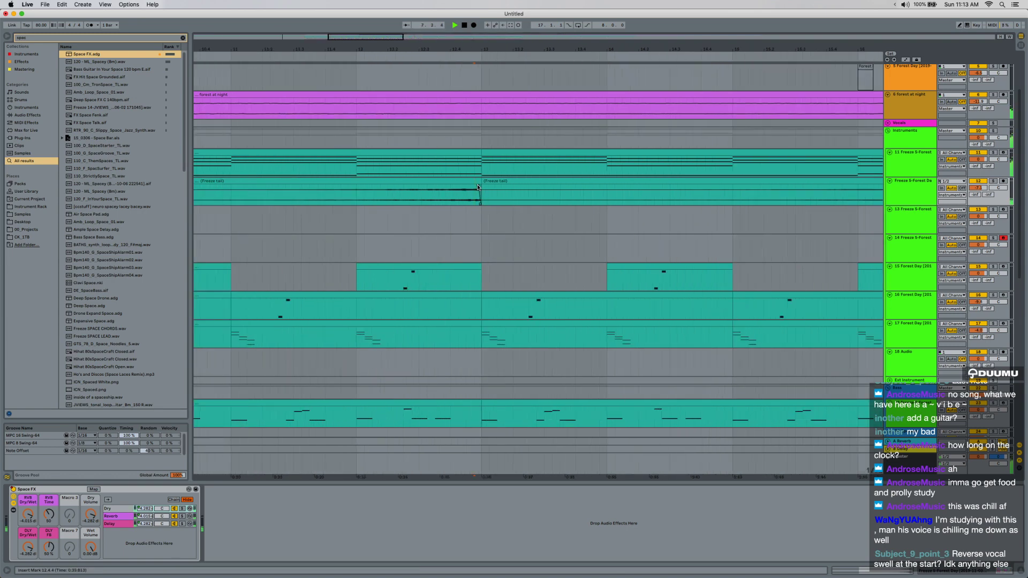
scroll(455, 187, "down", 10)
Repeat the swell clip from bar 9 in the following four-bar slots up to bar 33.
left_click(421, 188)
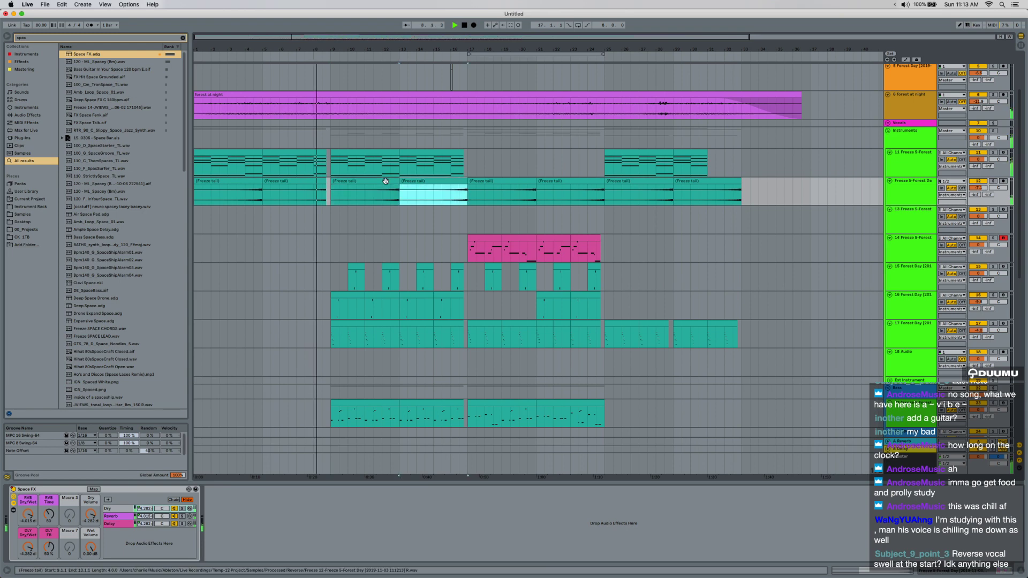
key("Right")
key("Right")
key("Right")
key("Right")
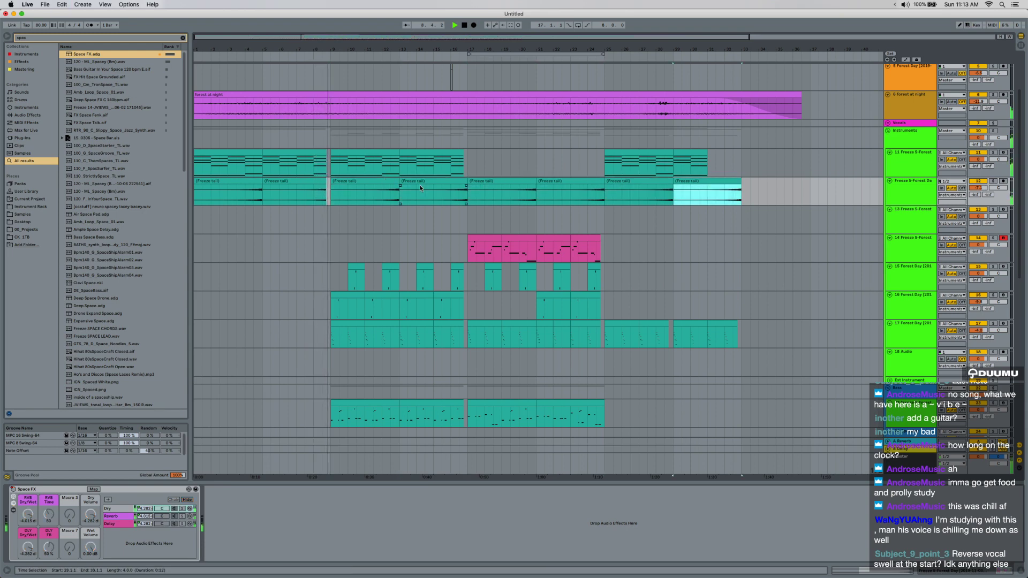
Review the arrangement during playback and check track 11's Space FX on/off automation around bar 9.
scroll(346, 231, "up", 5)
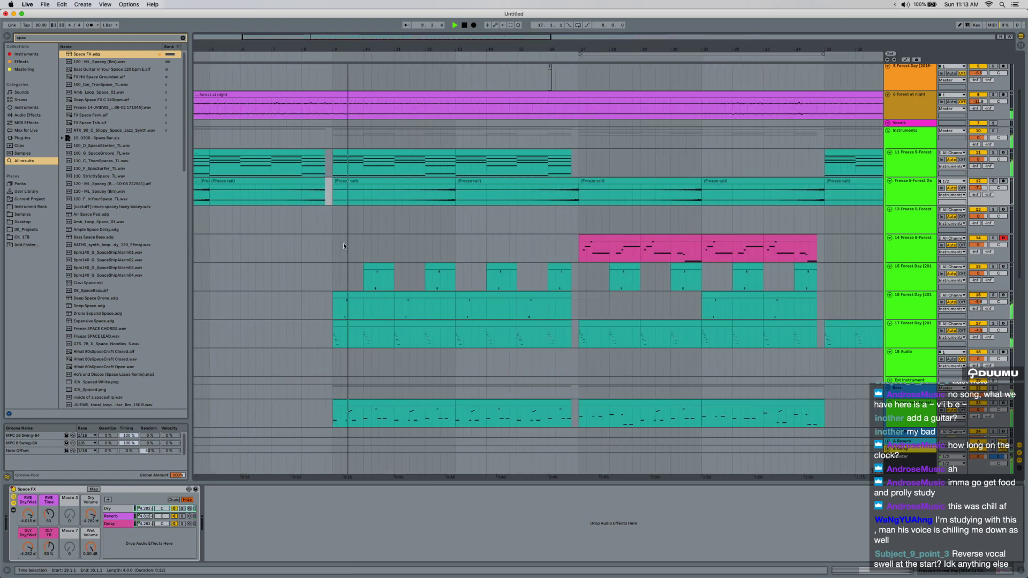
scroll(331, 239, "up", 3)
left_click(318, 246)
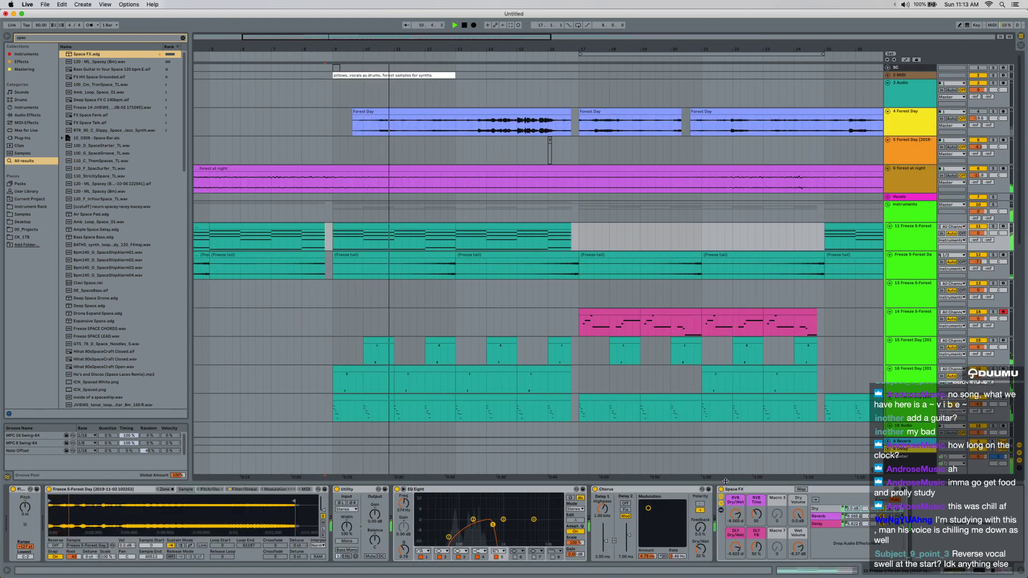
key("a")
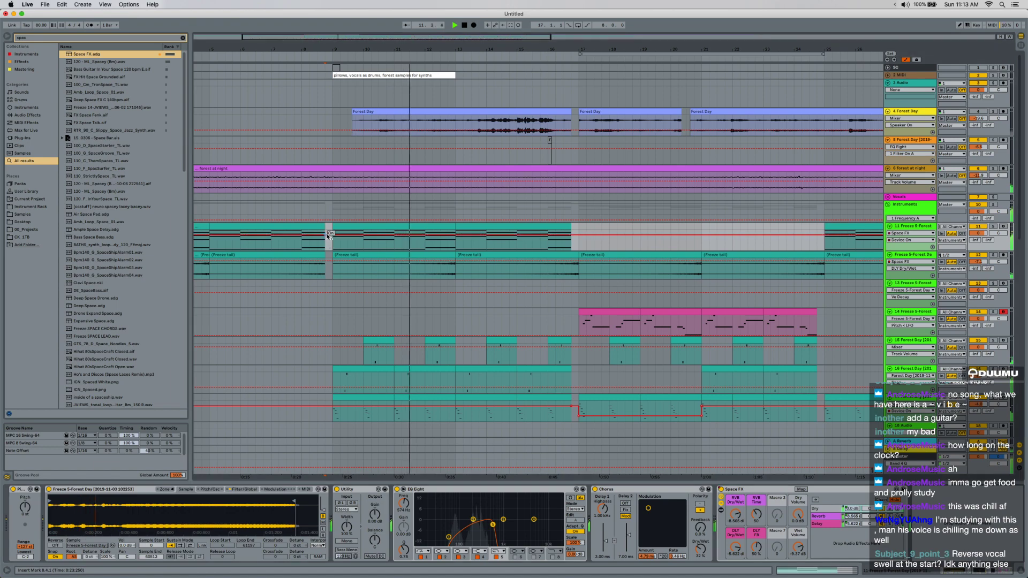
key("a")
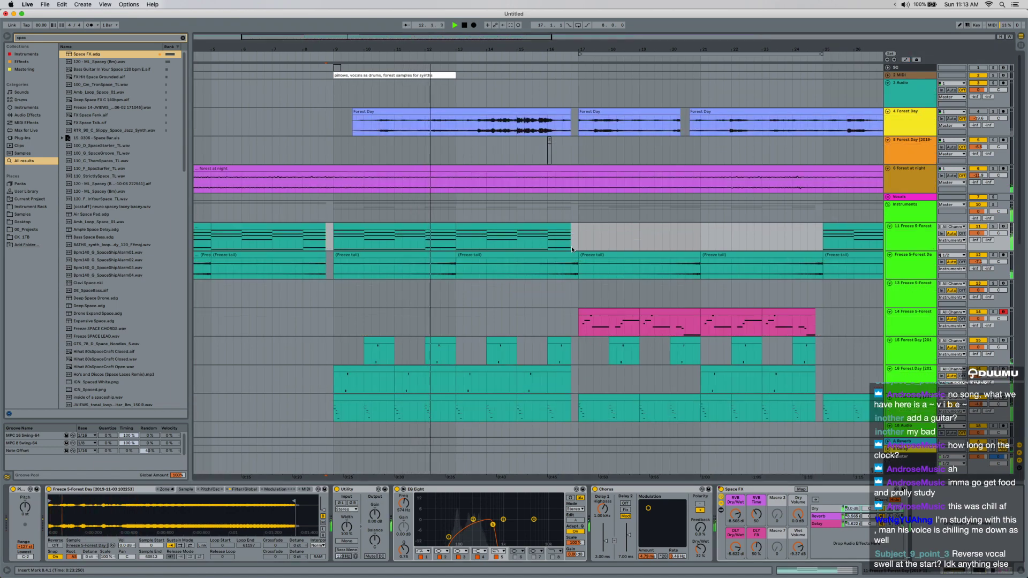
scroll(555, 261, "right", 3)
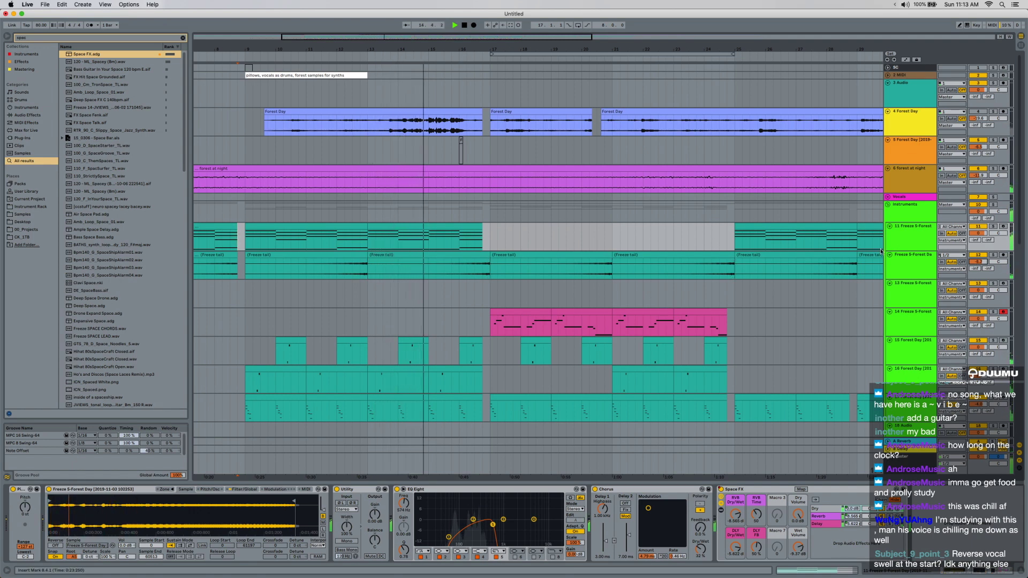
scroll(390, 294, "right", 1)
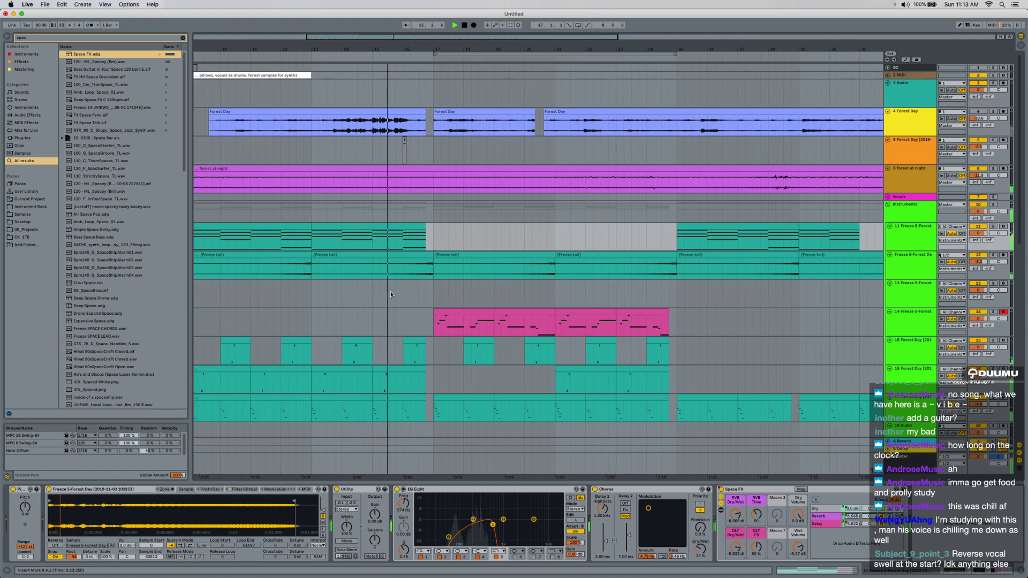
scroll(390, 295, "down", 2)
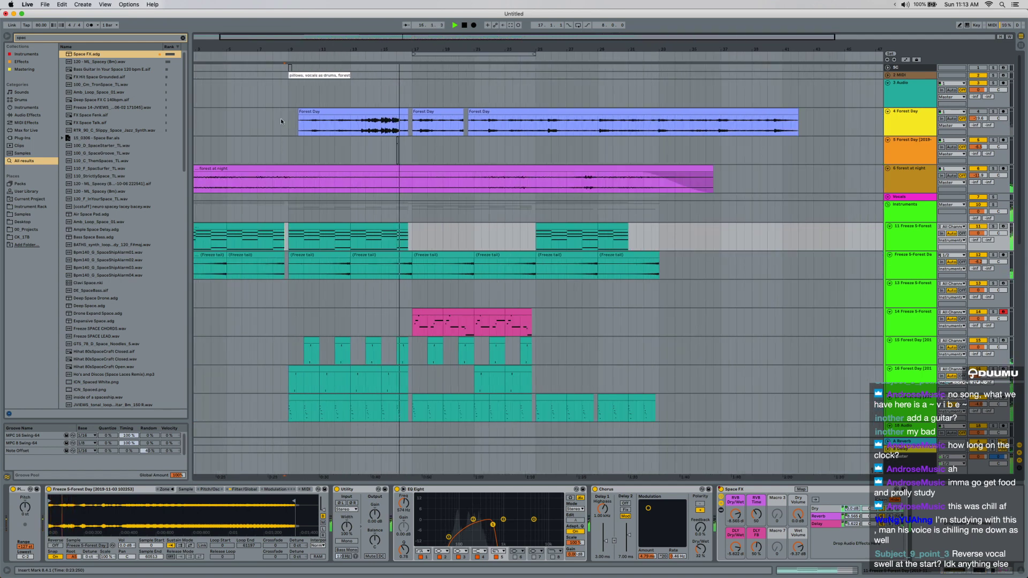
Extend the text clip "pillows, vocals as drums, forest samples for synths" on the MIDI track to bar 17.
left_click(349, 75)
left_click_drag(348, 75, 413, 75)
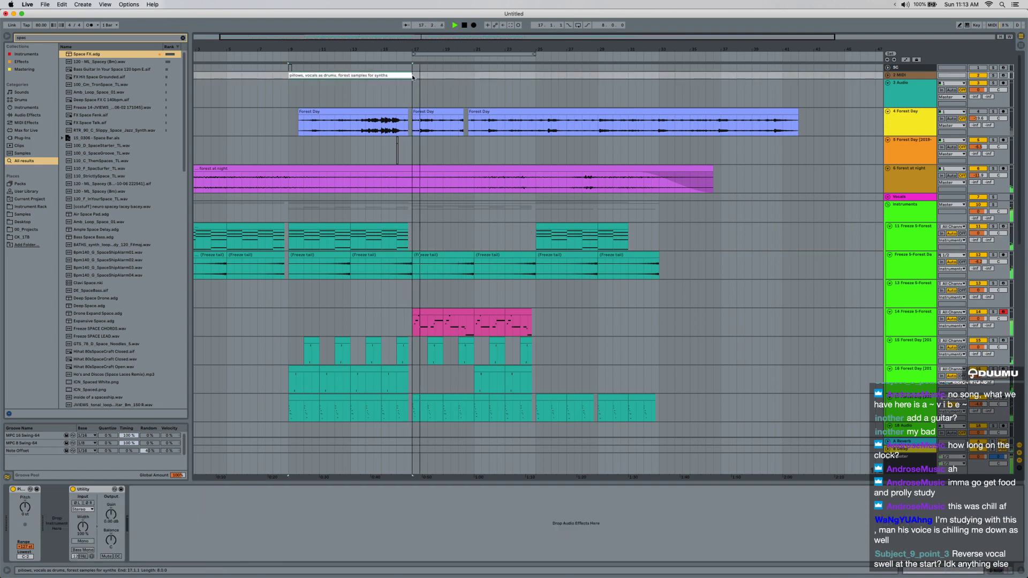
scroll(432, 255, "down", 3)
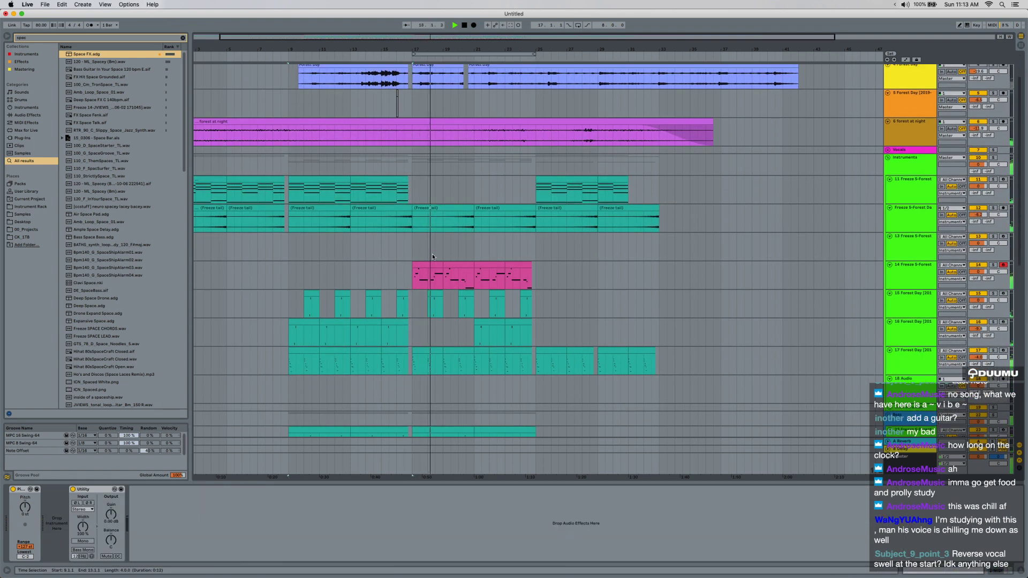
Audition the bass clip on the Freeze track from several points between bars 17 and 25.
scroll(432, 254, "down", 1)
scroll(426, 247, "down", 2)
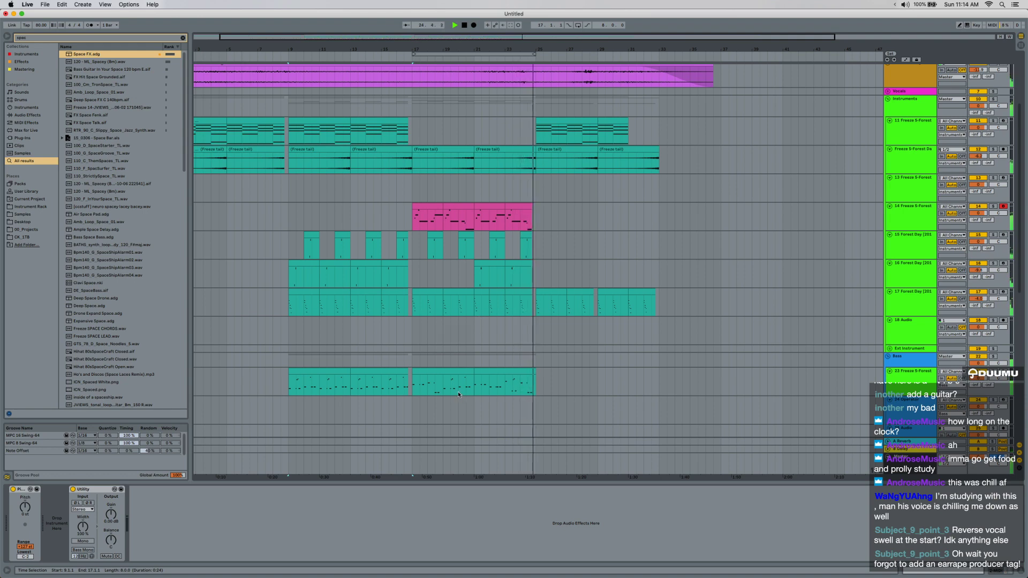
key("space")
left_click(506, 390)
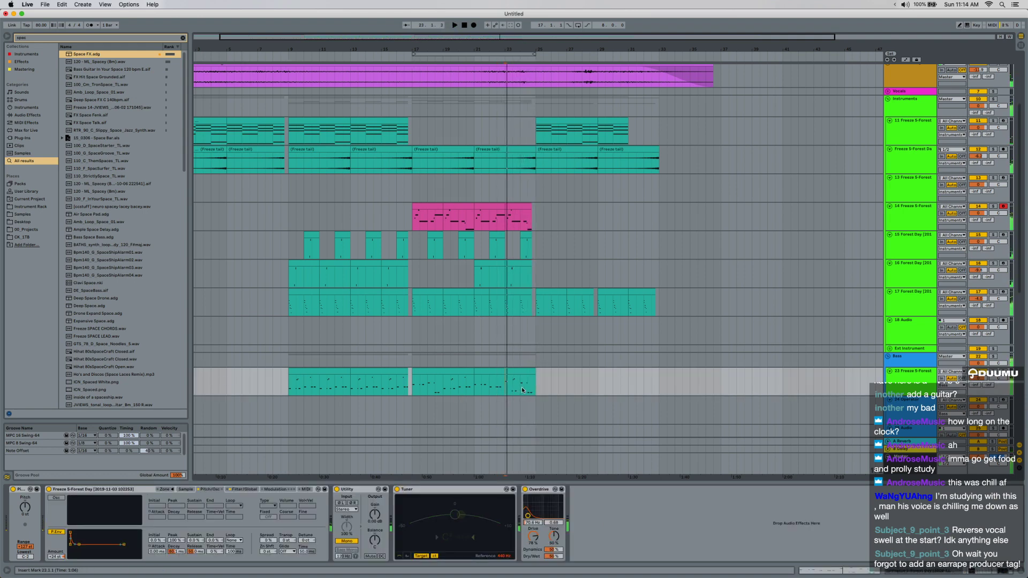
left_click(459, 391)
key("space")
key("space")
left_click(441, 391)
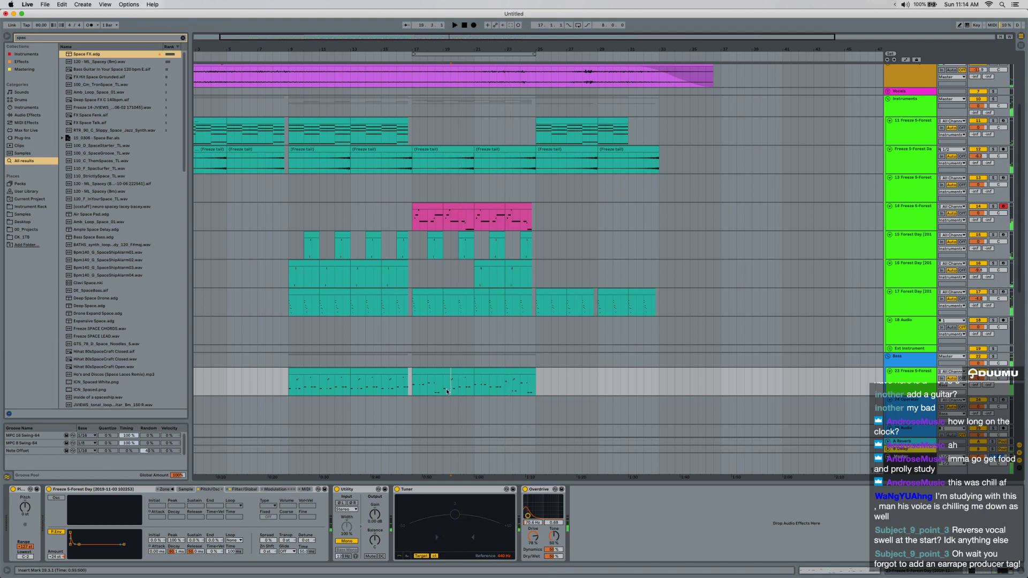
key("space")
left_click_drag(443, 391, 459, 391)
key("space")
left_click(519, 391)
key("space")
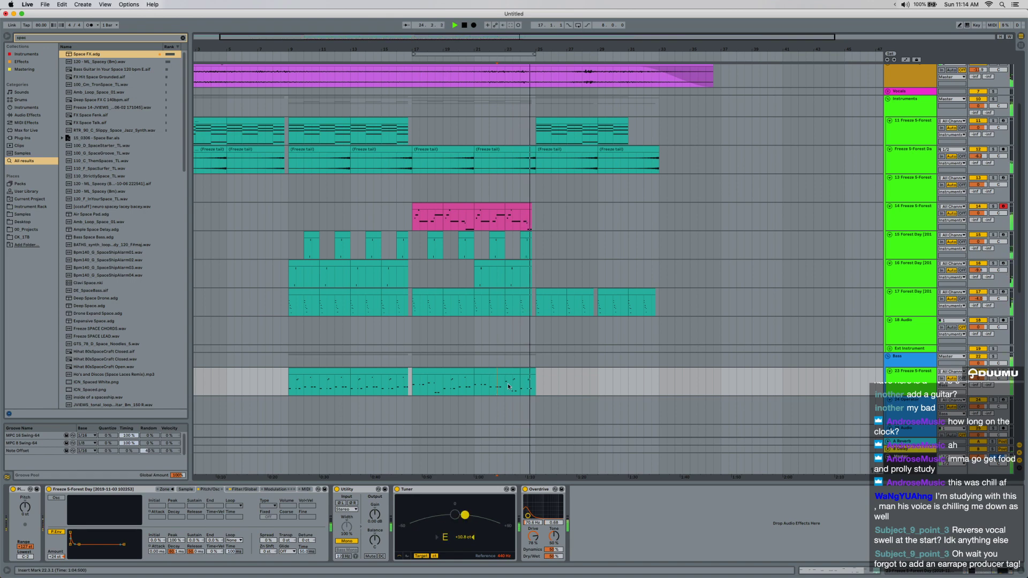
Copy a short section of track 17's clip at bar 15 and paste it over the same track at bar 24.
key("space")
left_click_drag(382, 309, 390, 309)
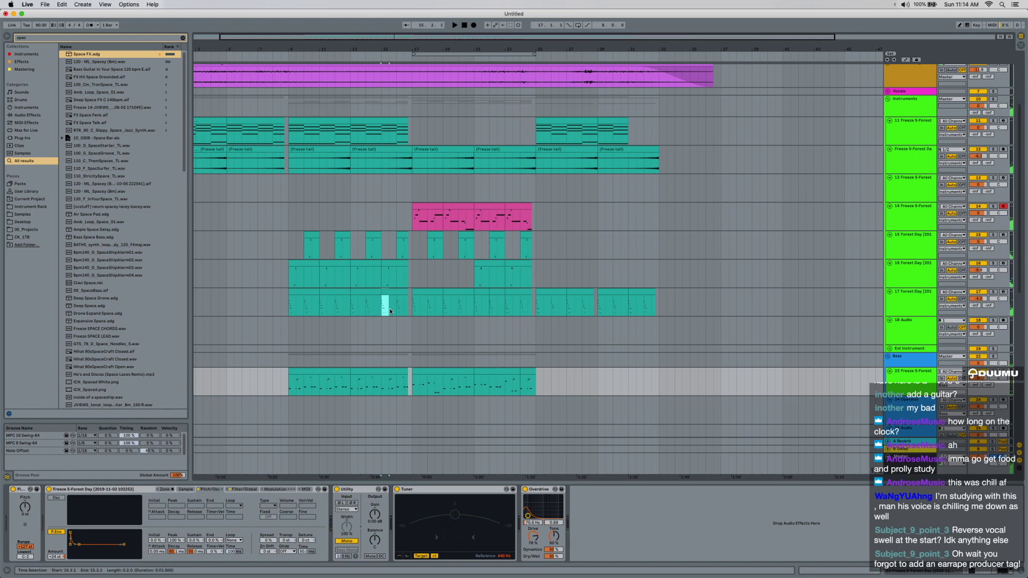
key("super+c")
left_click(524, 309)
key("super+v")
key("space")
scroll(528, 316, "up", 1)
scroll(528, 317, "up", 3)
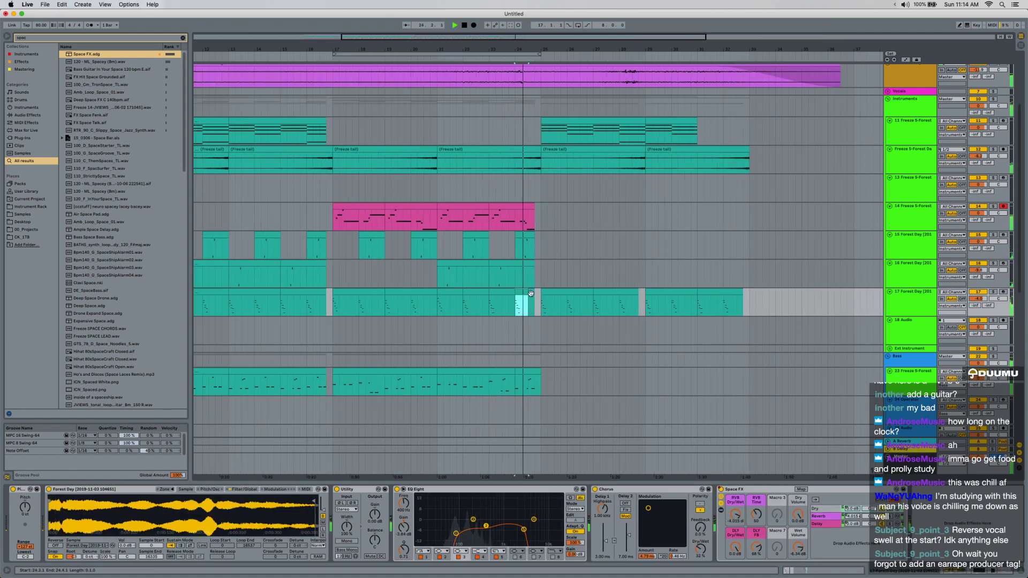
Delete the remainder of track 17's clip after the pasted section and the bass clip's last beat before bar 25.
left_click(531, 293)
key("Delete")
scroll(471, 288, "right", 4)
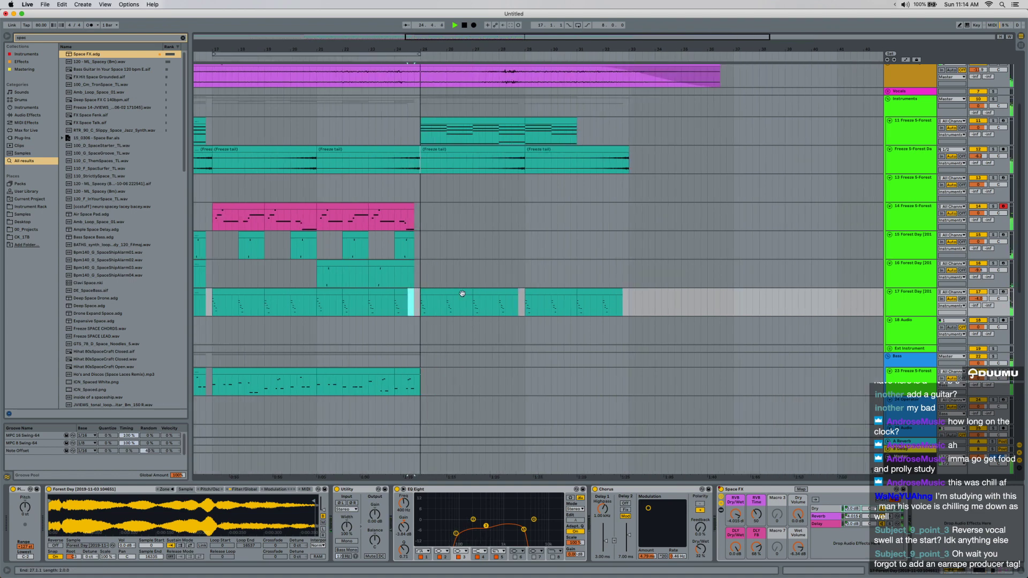
left_click_drag(413, 386, 421, 382)
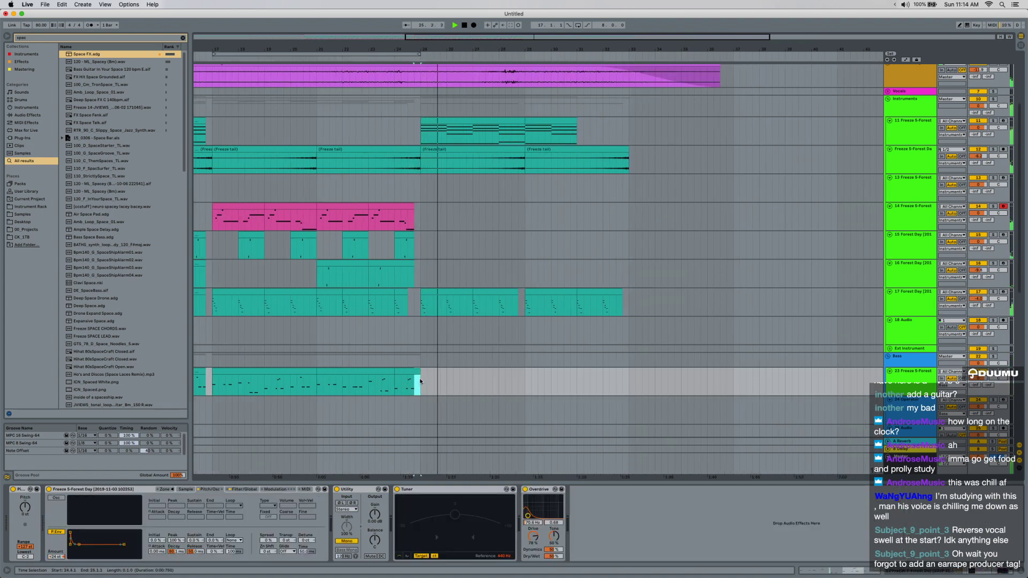
key("Delete")
left_click(422, 333)
key("space")
Start saving the Live Set with its used media files copied, choosing the 00_Music > Other folder on CK_1TB.
scroll(425, 317, "down", 5)
left_click(436, 350)
key("super+s")
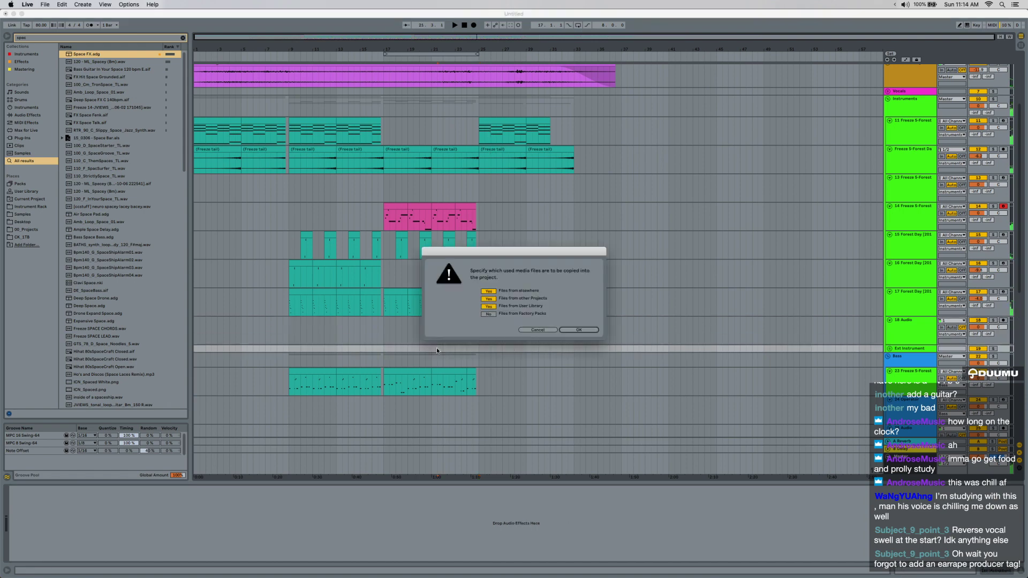
key("Return")
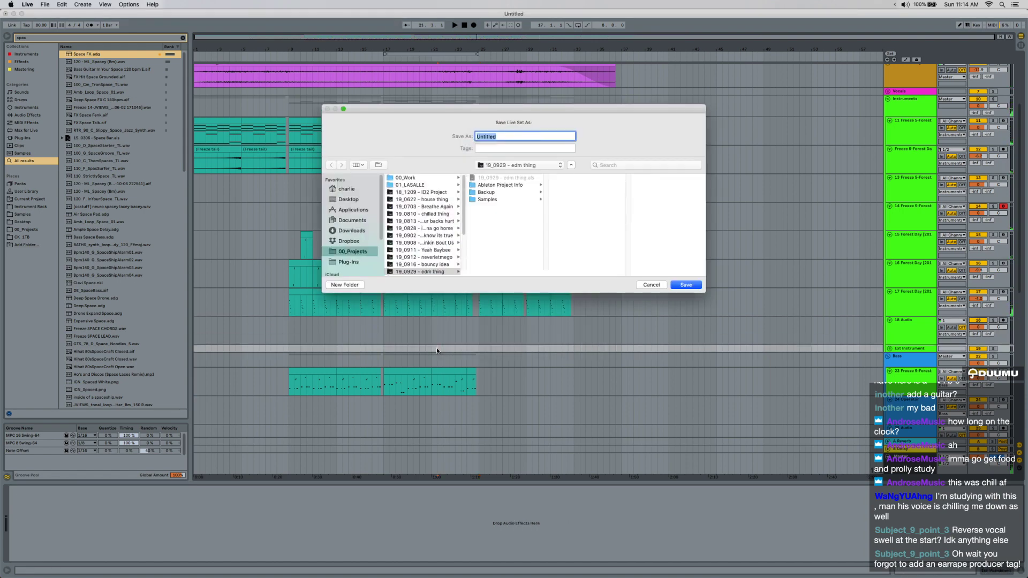
scroll(351, 253, "down", 3)
left_click(348, 261)
left_click(423, 178)
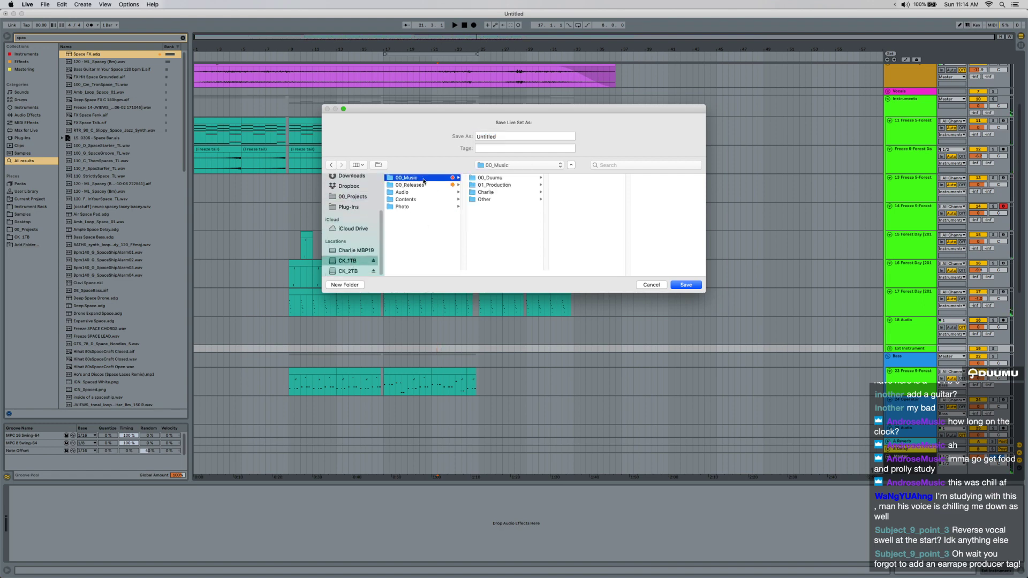
left_click(484, 199)
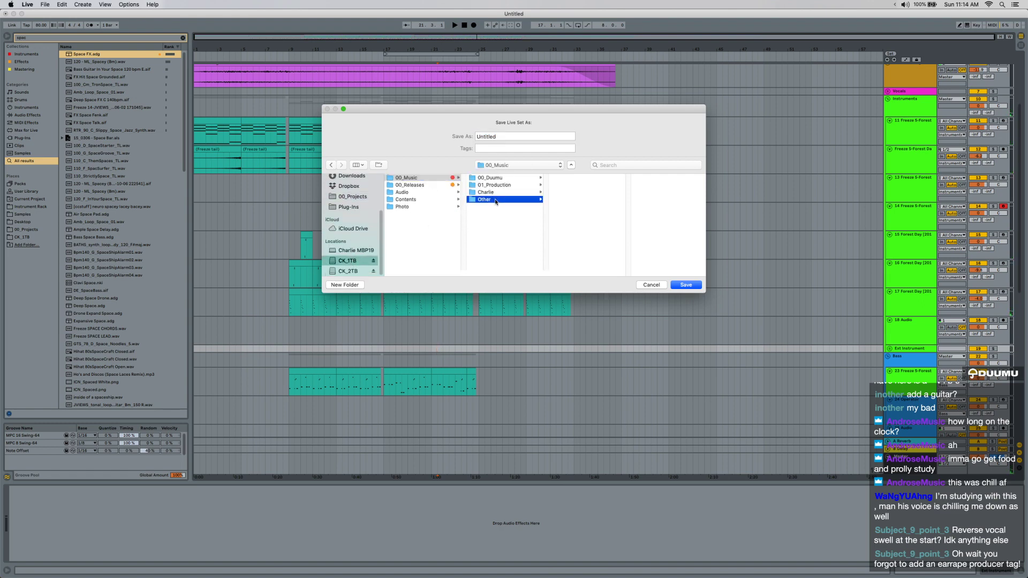
Save the set as "19_1103 - SBLIVE 2" in the Speed Beats folder and delete the temporary project files.
double_click(511, 138)
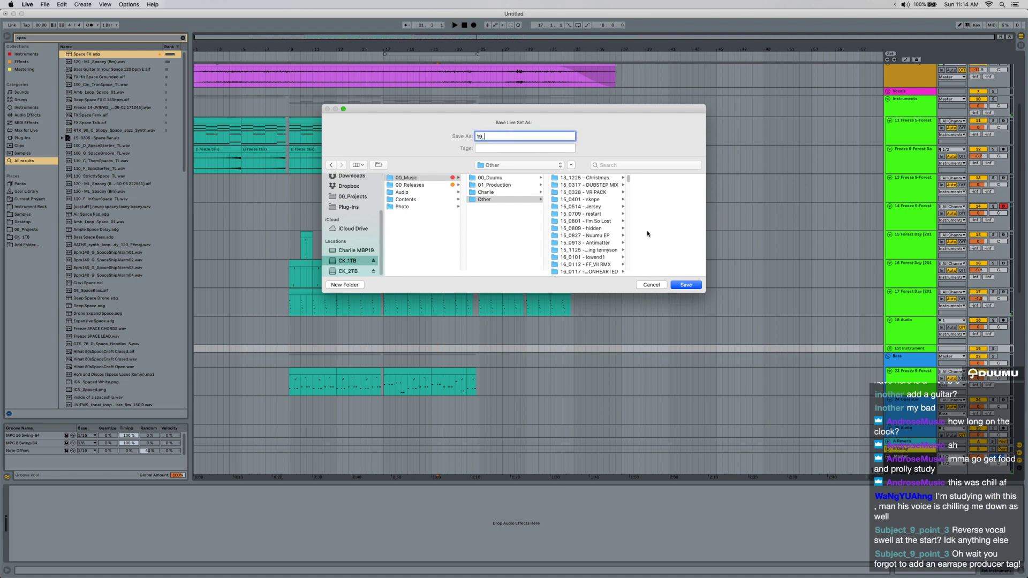
left_click_drag(629, 179, 620, 414)
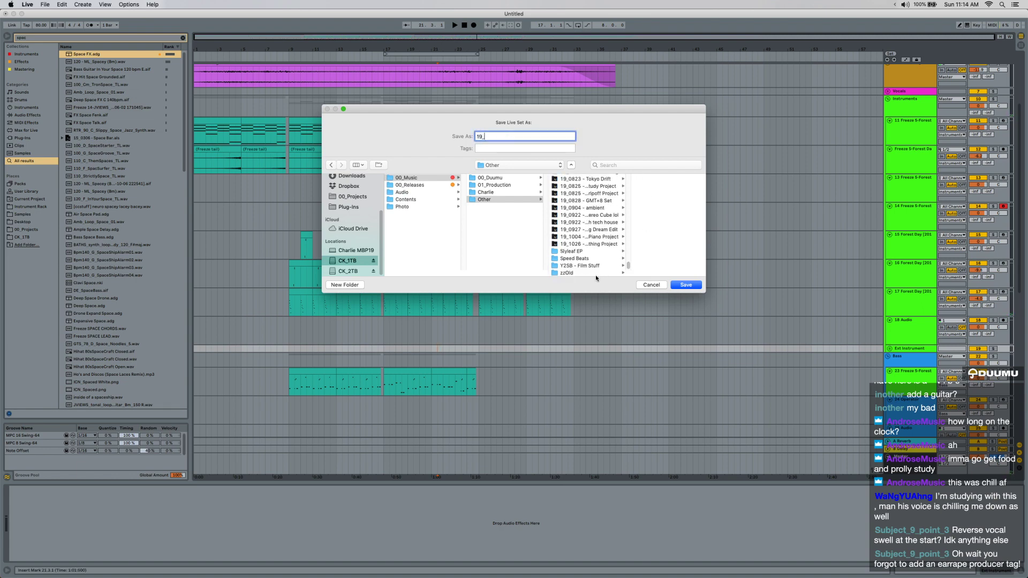
left_click(574, 258)
left_click(528, 136)
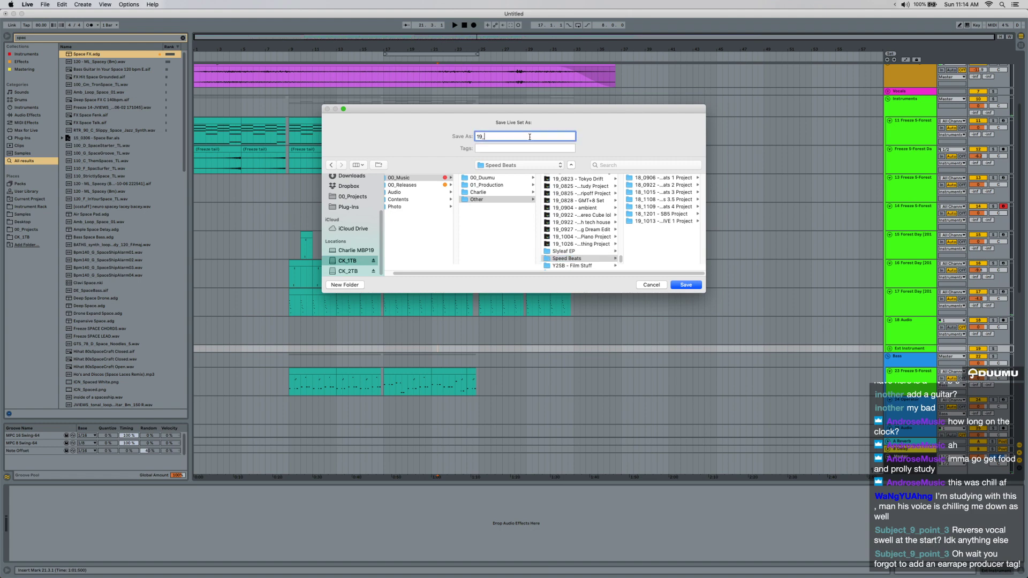
left_click(960, 4)
key("Return")
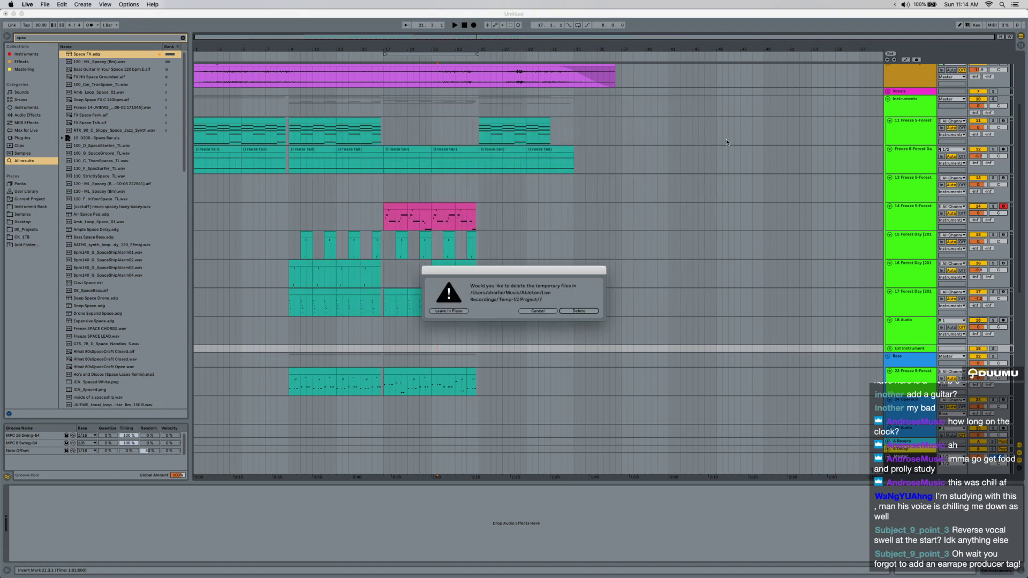
key("Return")
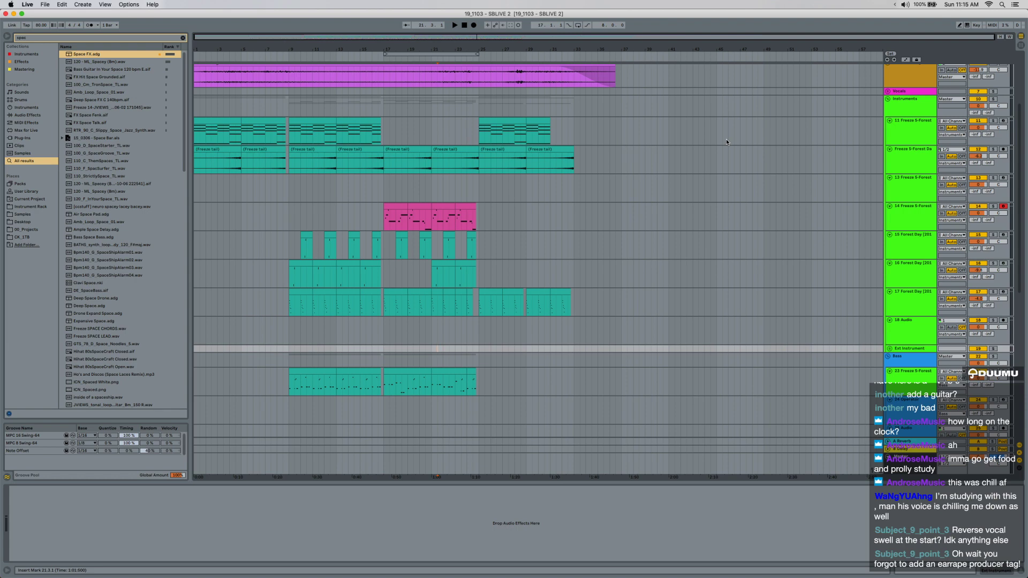
Pause the 1h countdown timer and open its options, returning to the arrangement.
left_click(805, 5)
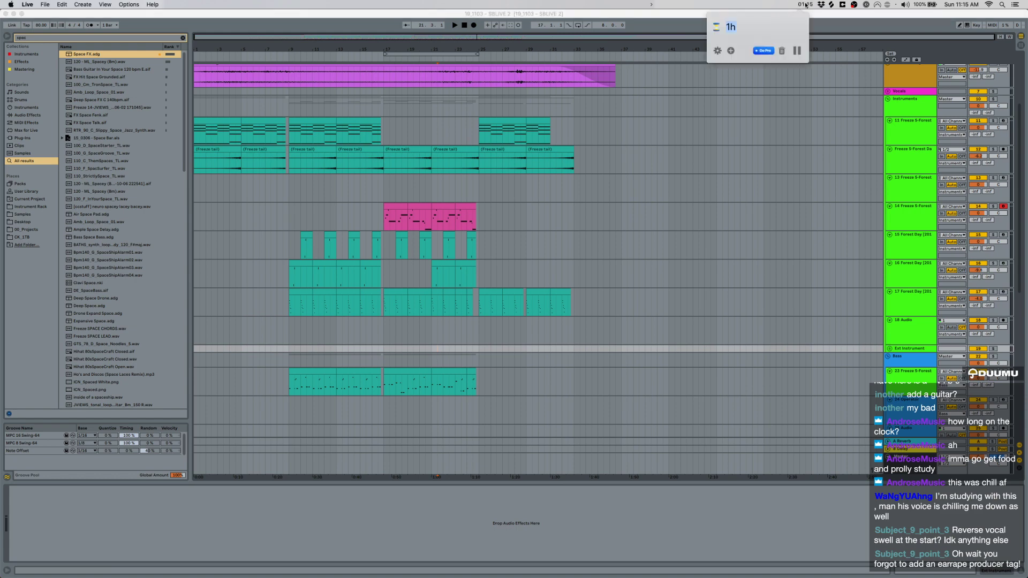
left_click(796, 52)
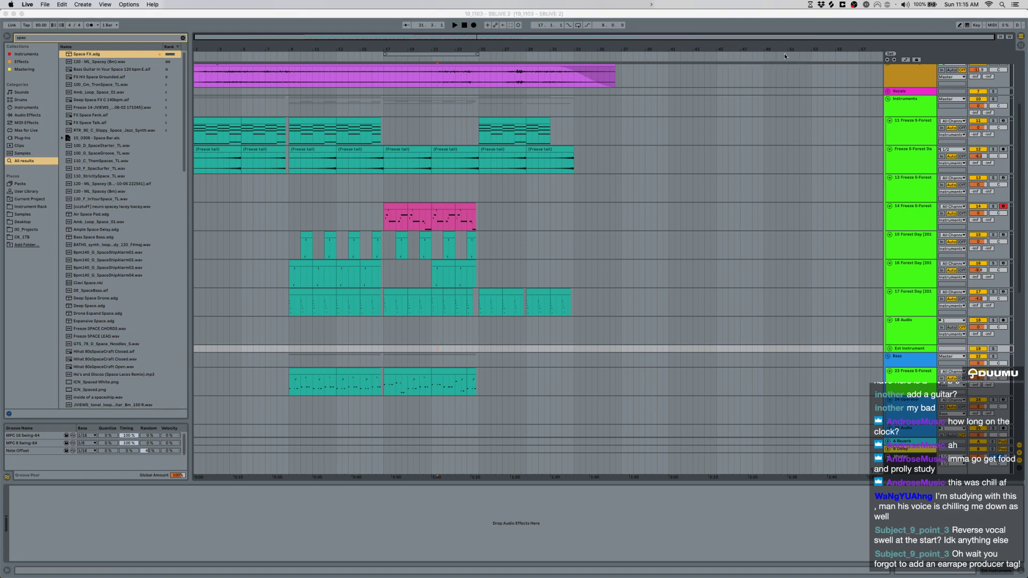
left_click(811, 5)
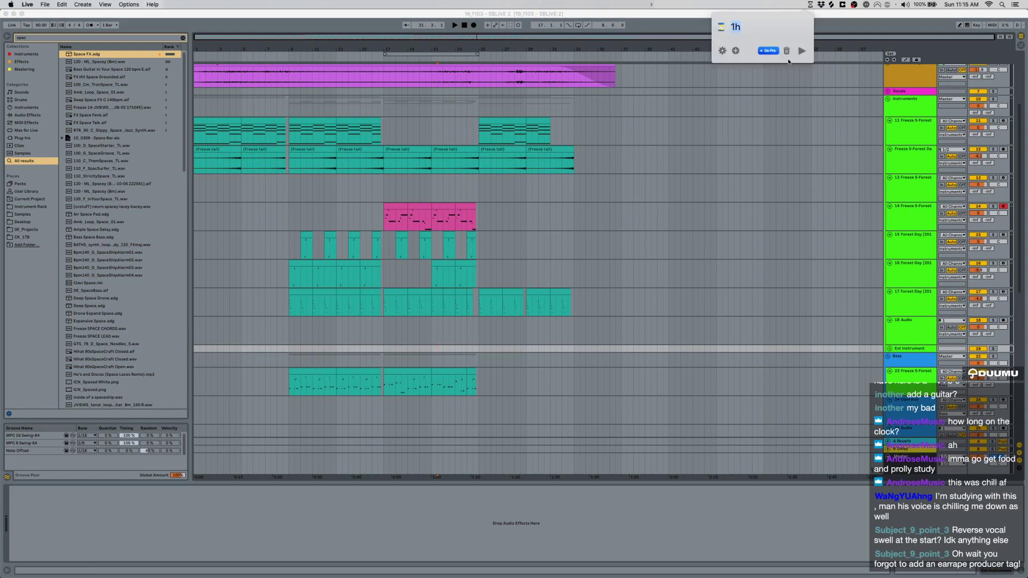
left_click(722, 51)
left_click(730, 70)
left_click(602, 191)
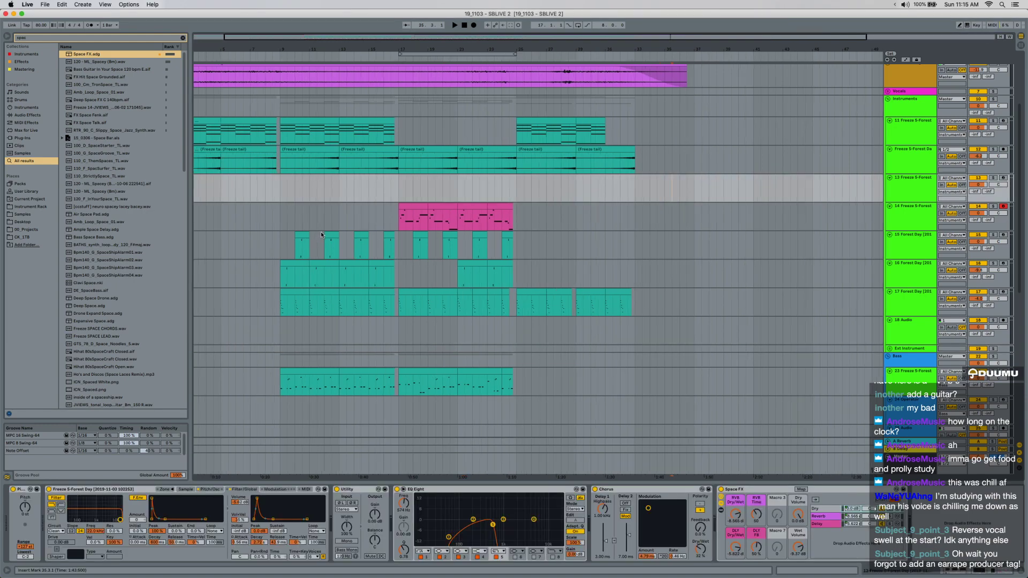
Hide the device view to give the arrangement more vertical space.
scroll(320, 231, "up", 3)
scroll(457, 218, "down", 10)
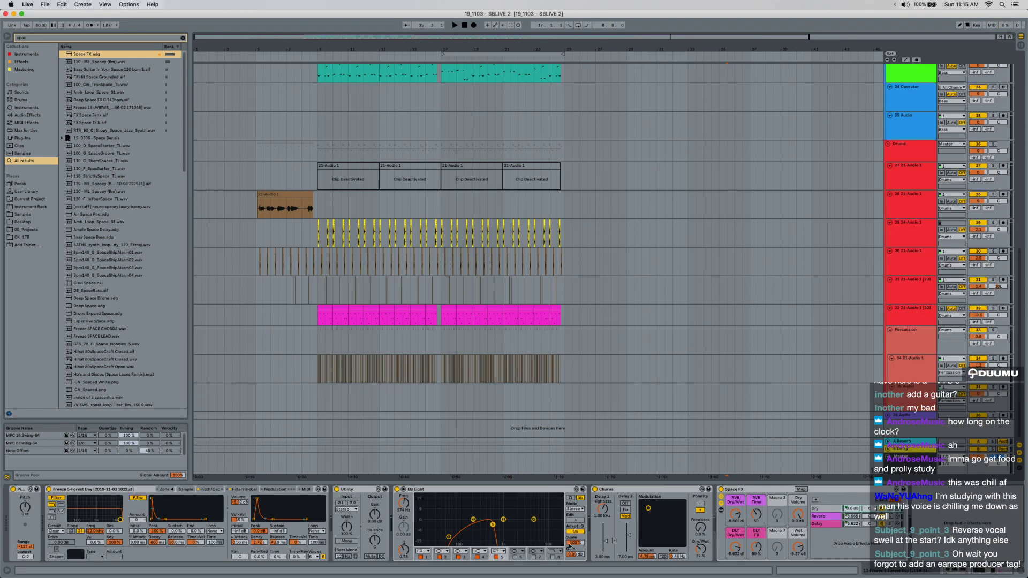
left_click_drag(594, 482, 595, 514)
scroll(597, 364, "up", 10)
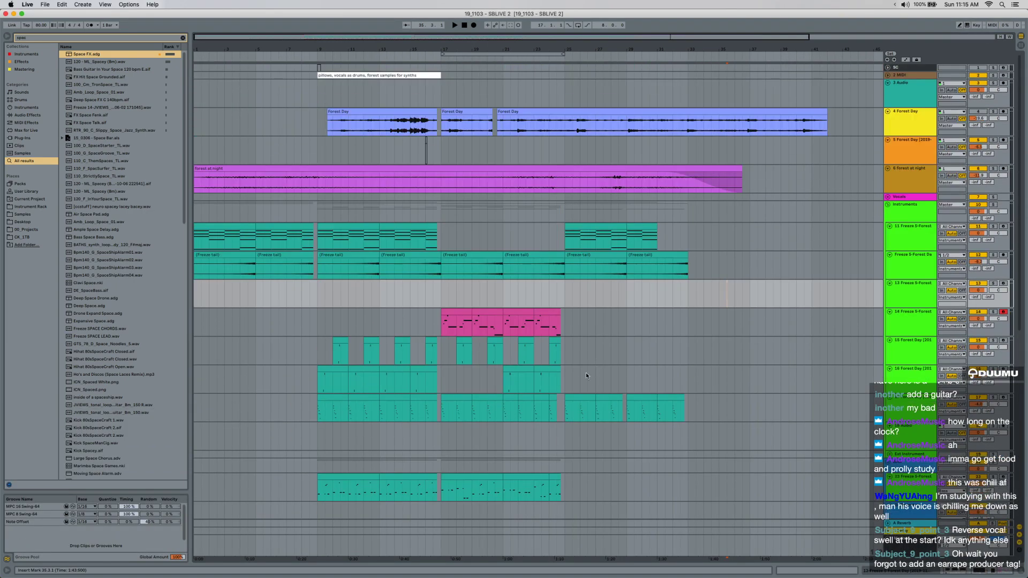
Examine the text clip, the forest recordings, the instrument clips and the drum tracks across the arrangement.
left_click(339, 76)
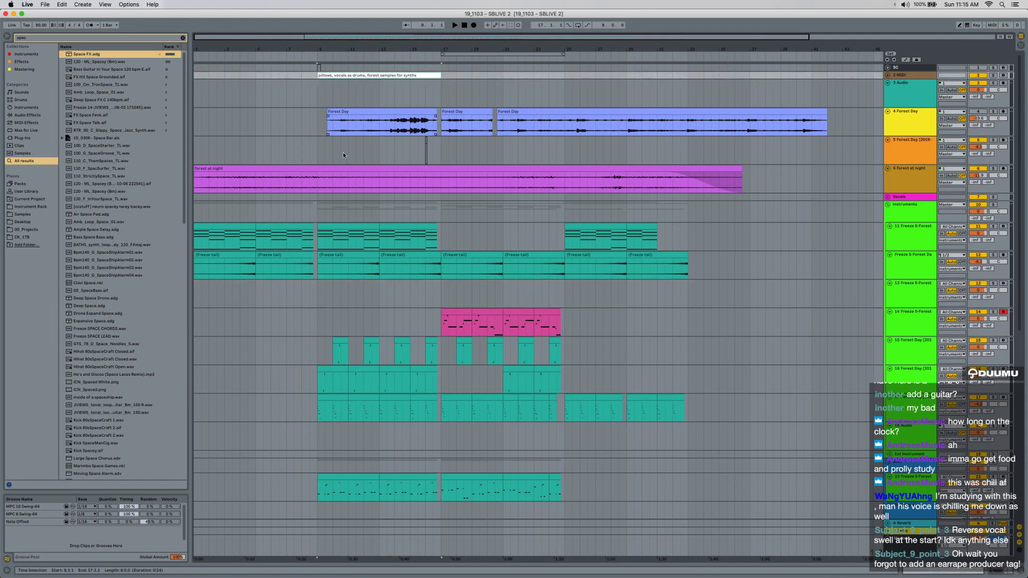
scroll(343, 156, "down", 5)
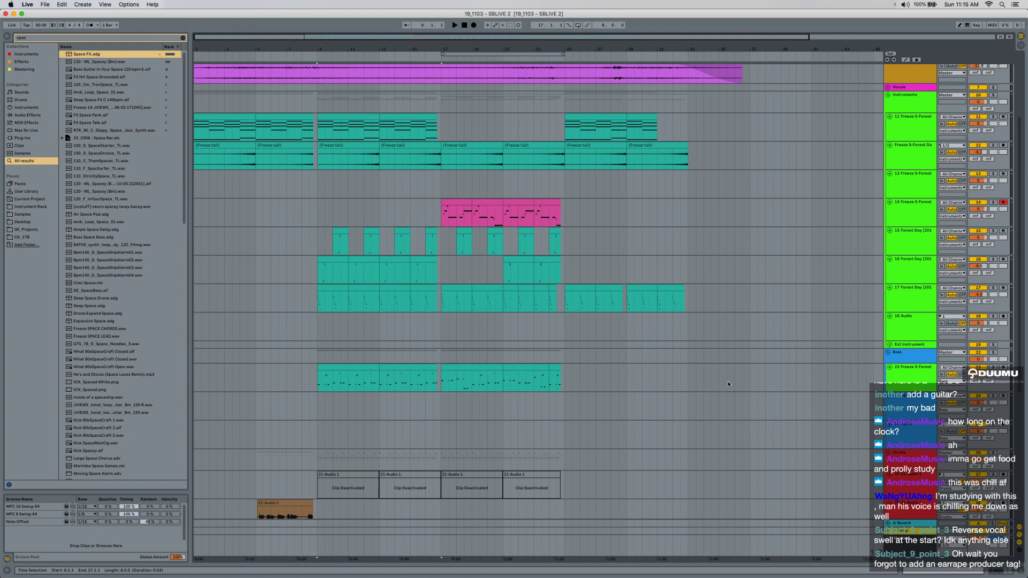
left_click_drag(727, 384, 194, 65)
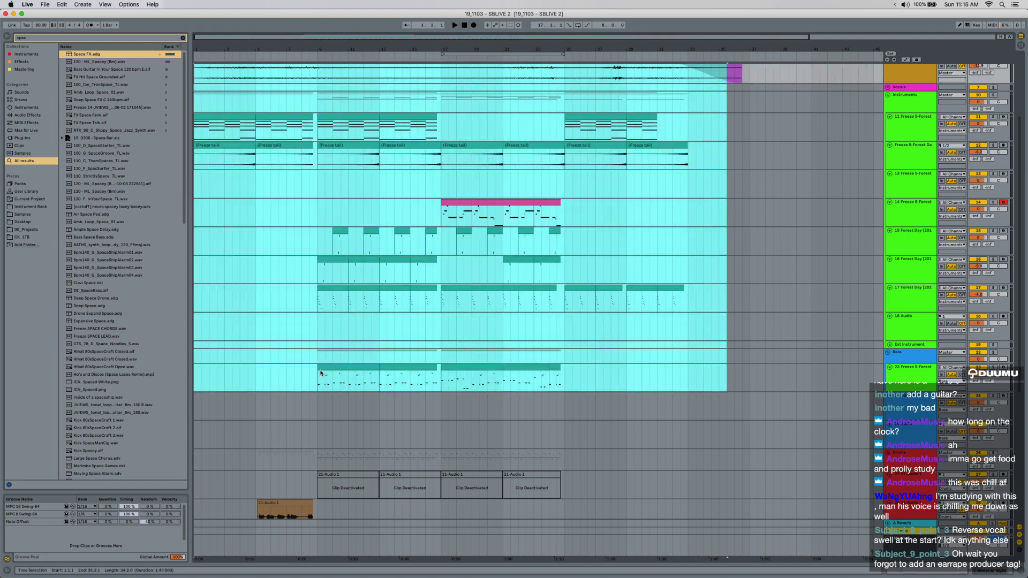
scroll(320, 373, "up", 5)
left_click_drag(341, 125, 805, 125)
scroll(570, 279, "down", 2)
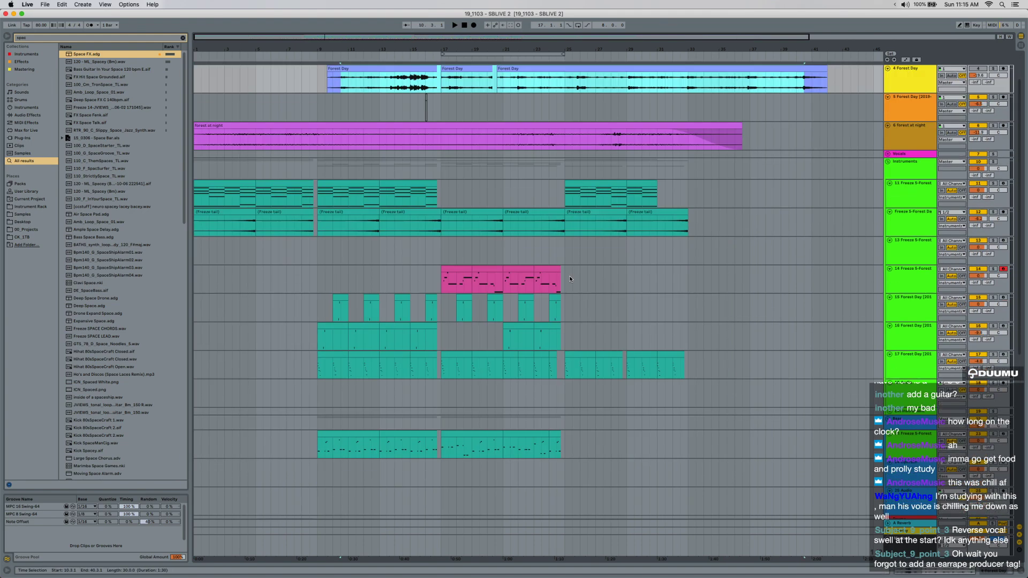
scroll(571, 279, "down", 12)
left_click_drag(254, 289, 607, 474)
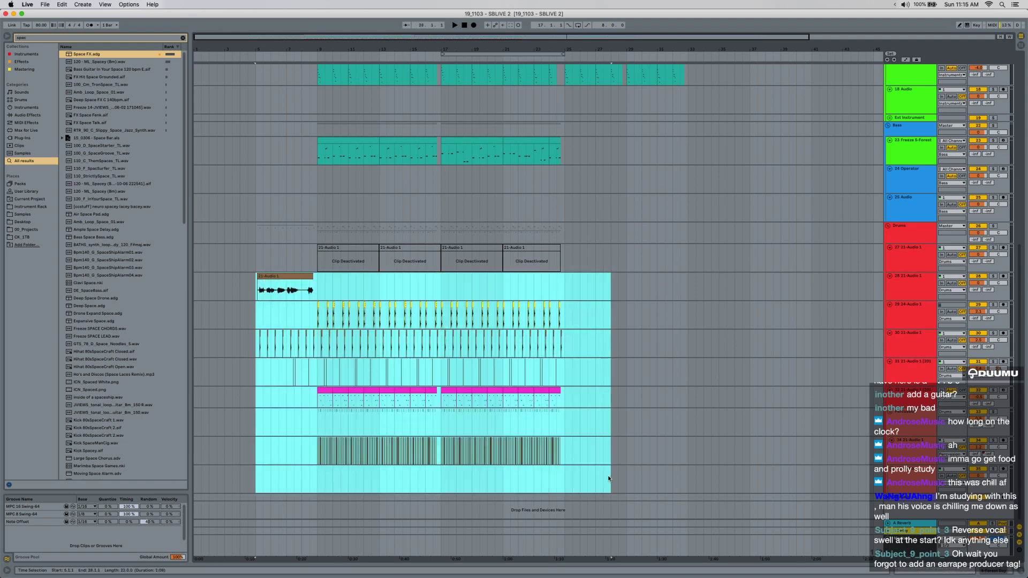
left_click(279, 306)
scroll(254, 286, "up", 4)
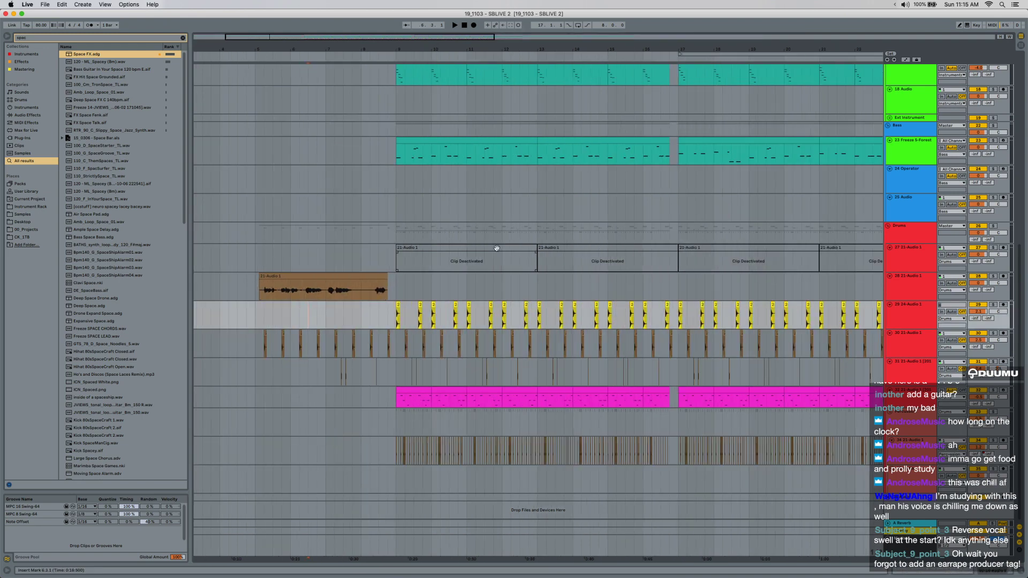
Solo track 27 and reactivate its first deactivated 21-Audio 1 clip at bar 9 for playback.
left_click(466, 252)
left_click(992, 248)
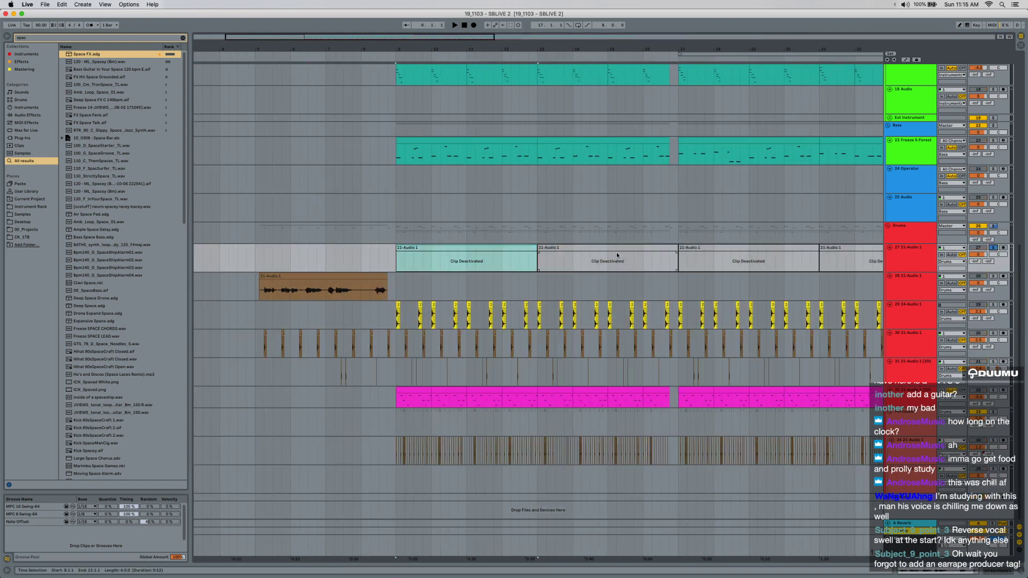
left_click(493, 251)
key("0")
key("space")
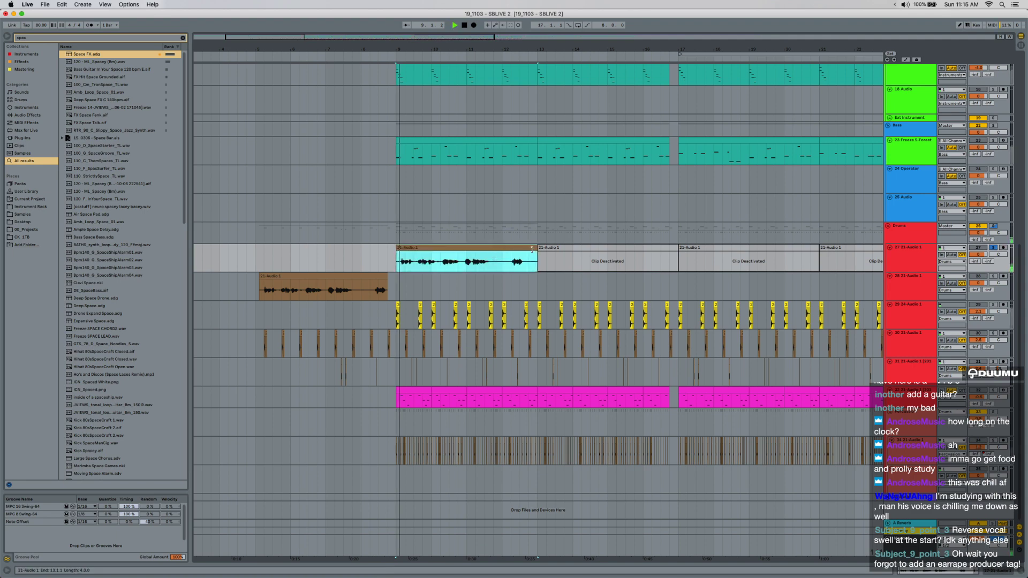
Extend the reactivated vocal clip slightly past bar 13, set its transposition to 0 st and audition it.
left_click_drag(536, 249, 590, 247)
key("space")
double_click(470, 250)
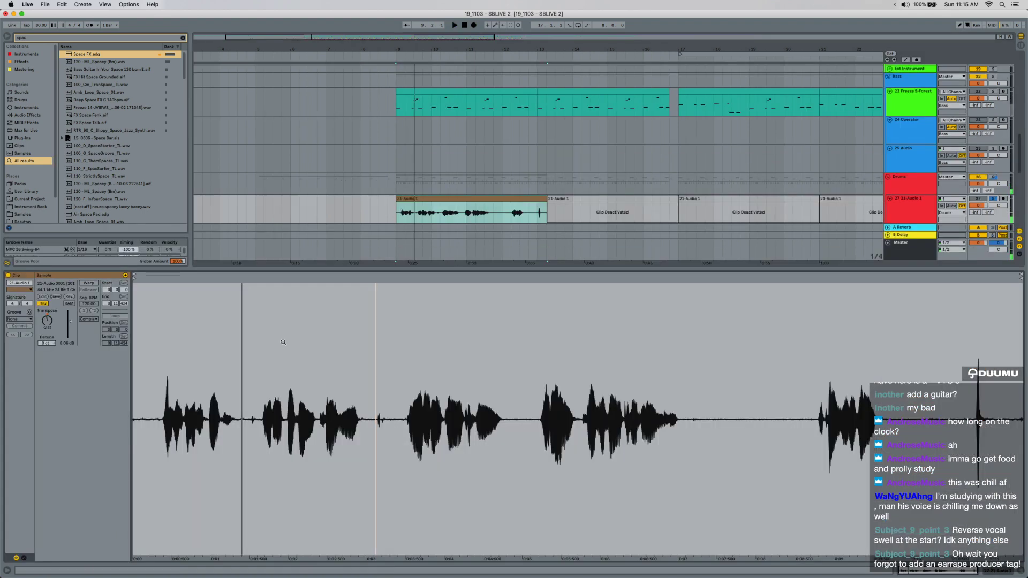
left_click_drag(47, 320, 47, 314)
key("space")
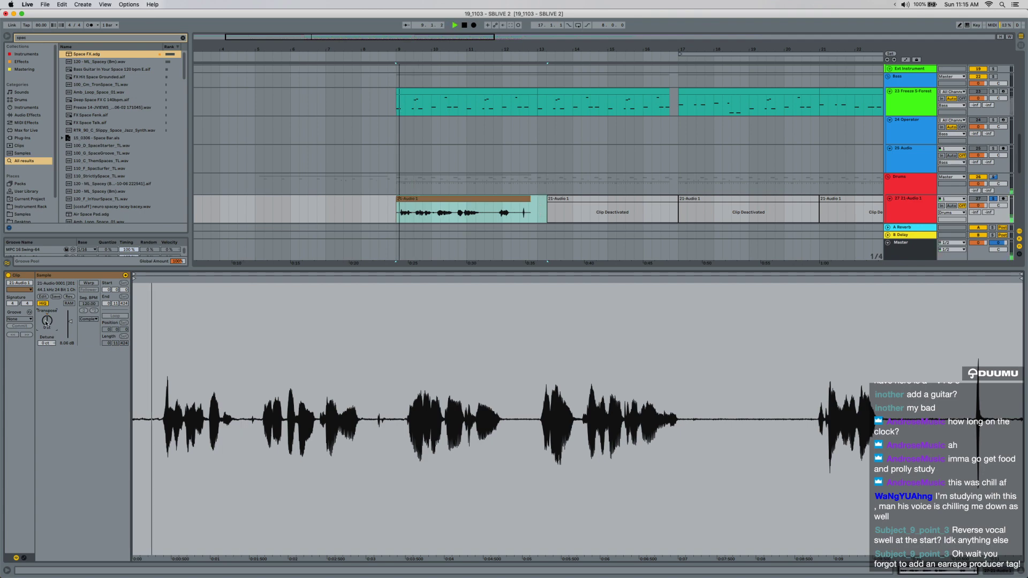
key("super+alt+l")
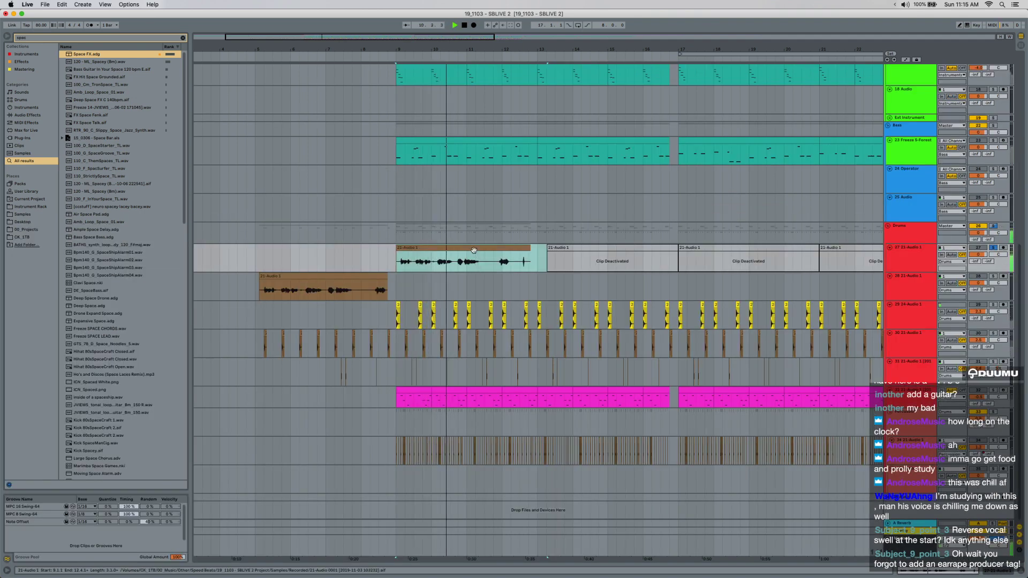
left_click(474, 250)
key("space")
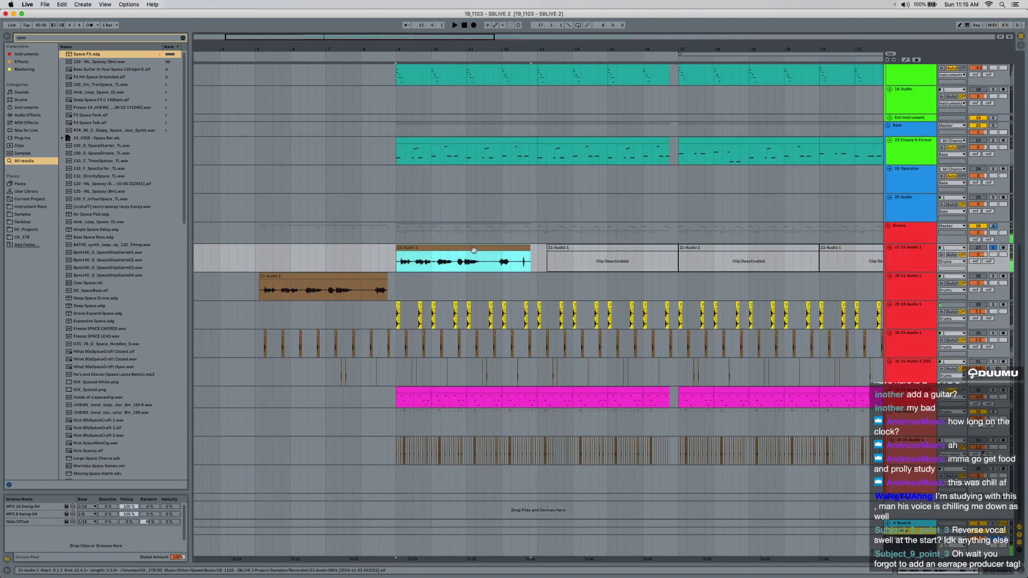
Fold track 27, turn off its solo and place the insert marker at the start of the arrangement.
left_click(890, 248)
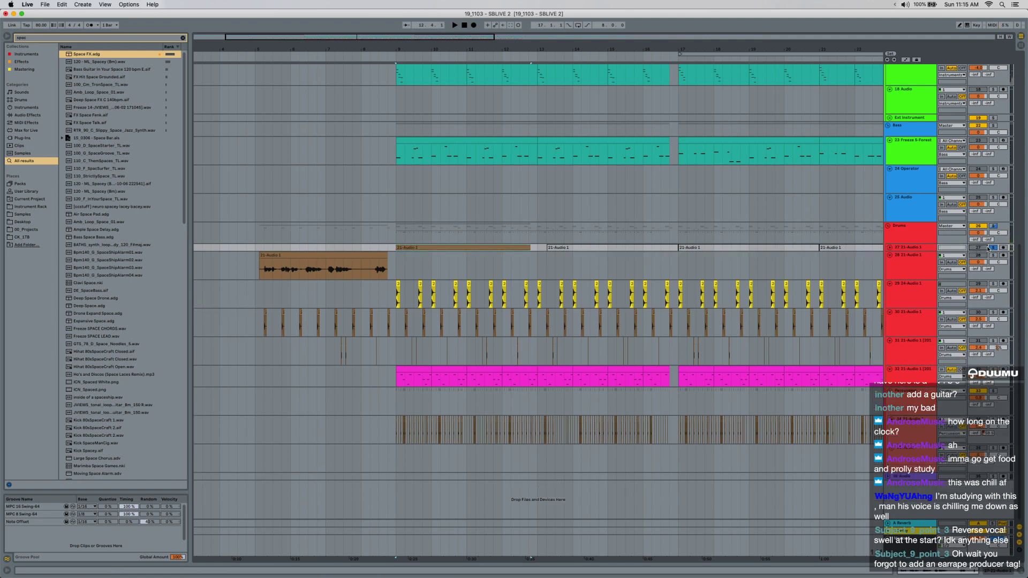
left_click(991, 248)
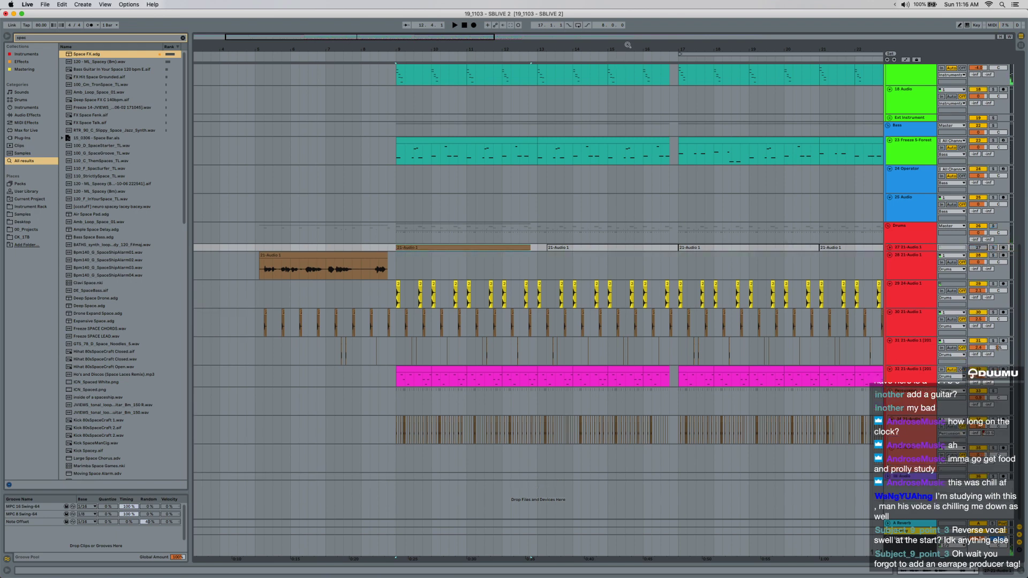
left_click_drag(629, 45, 367, 45)
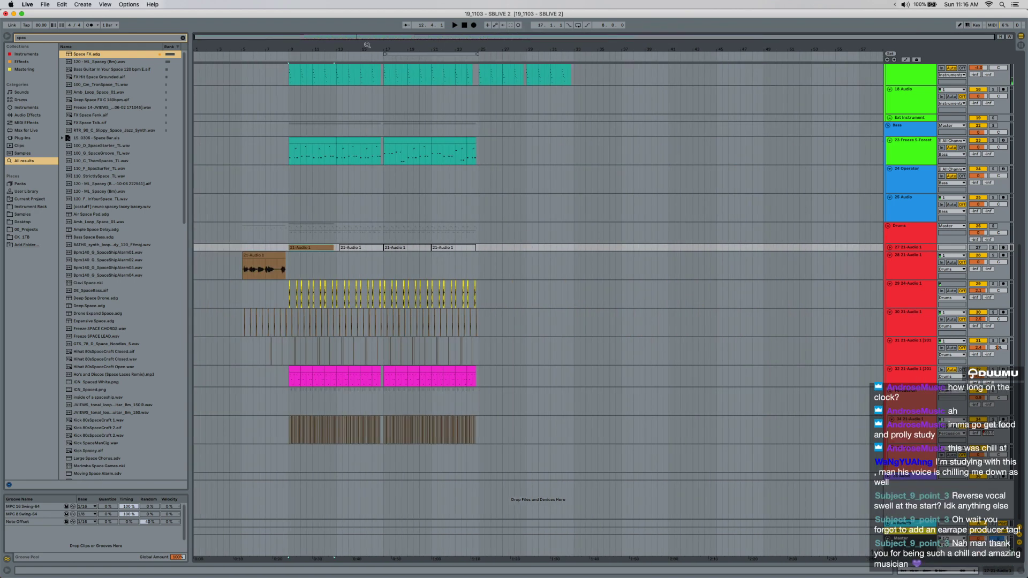
scroll(413, 413, "up", 10)
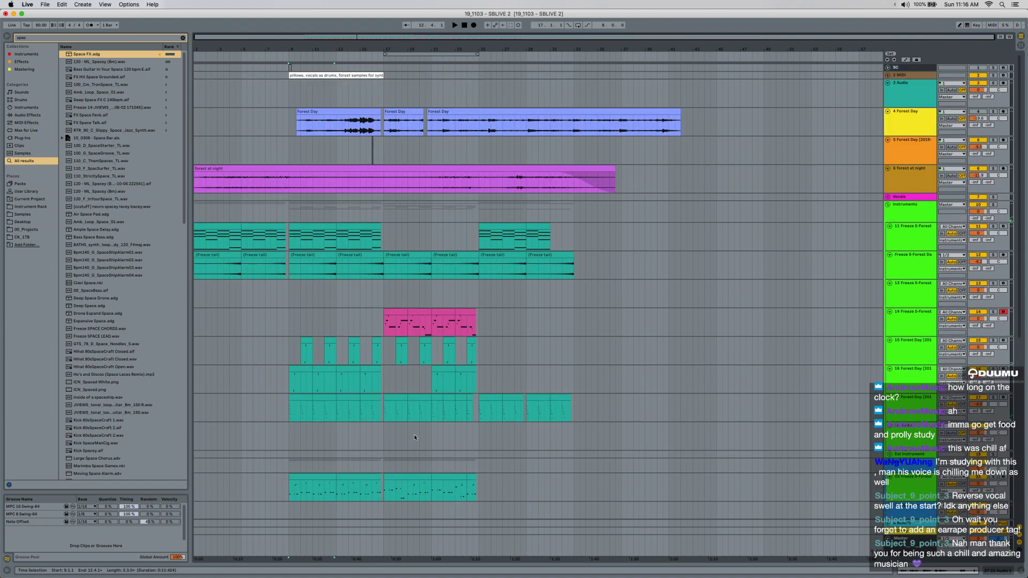
left_click(195, 295)
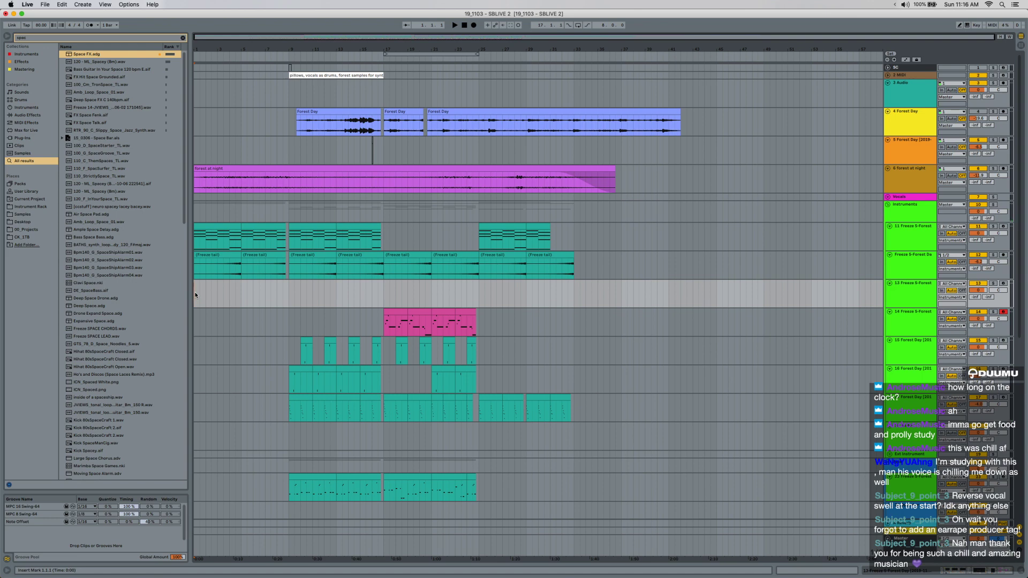
key("Right")
Open Calendar, check the November and December 2019 schedules and return to Ableton Live.
key("super+space")
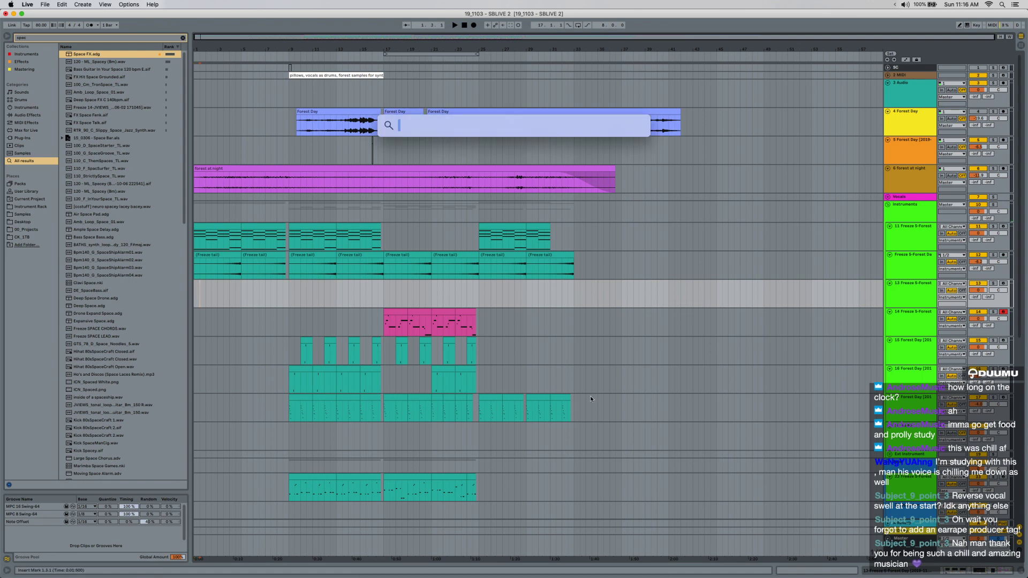
type("cal")
key("Return")
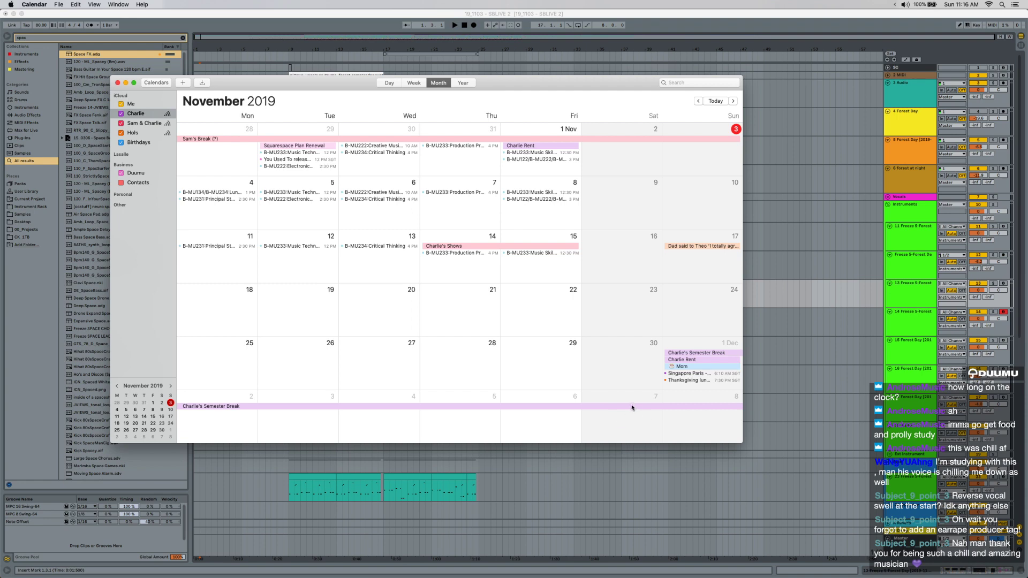
left_click(733, 101)
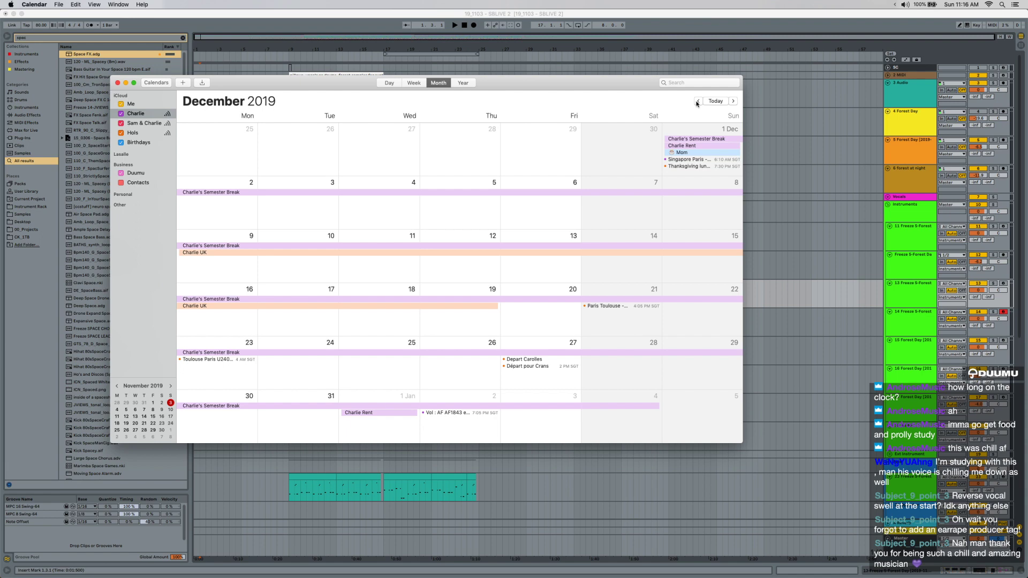
left_click(698, 101)
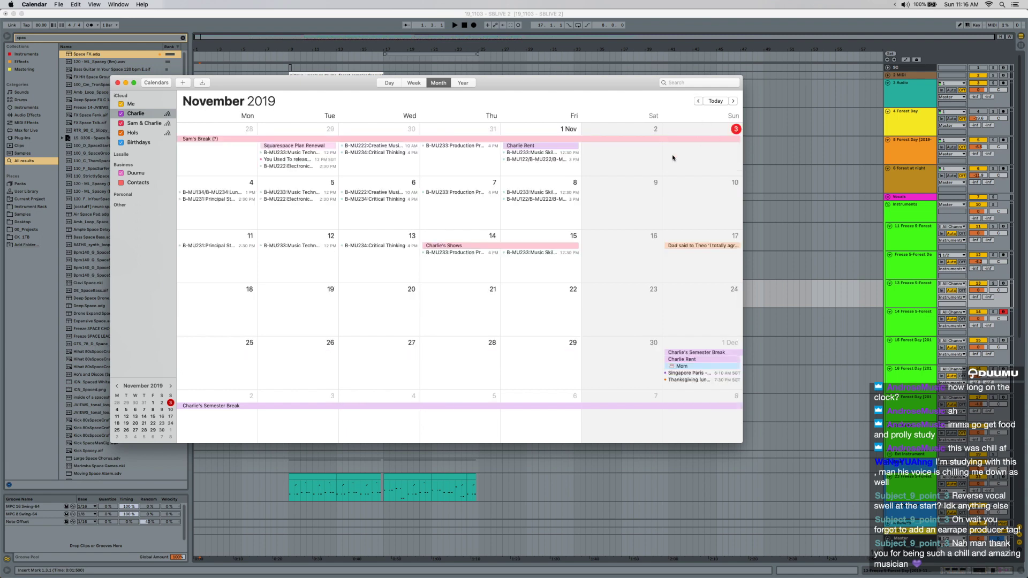
left_click(732, 103)
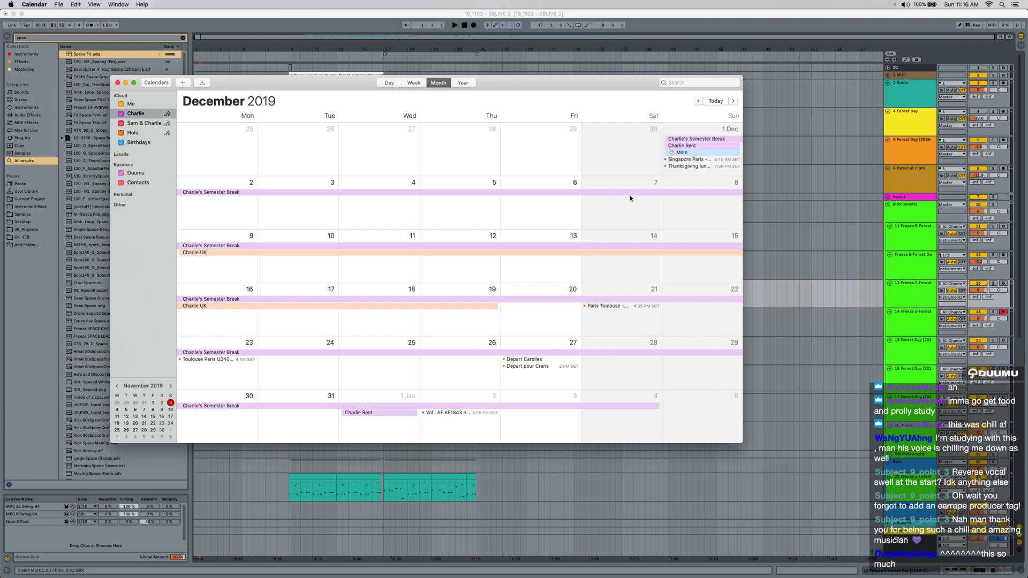
left_click(801, 216)
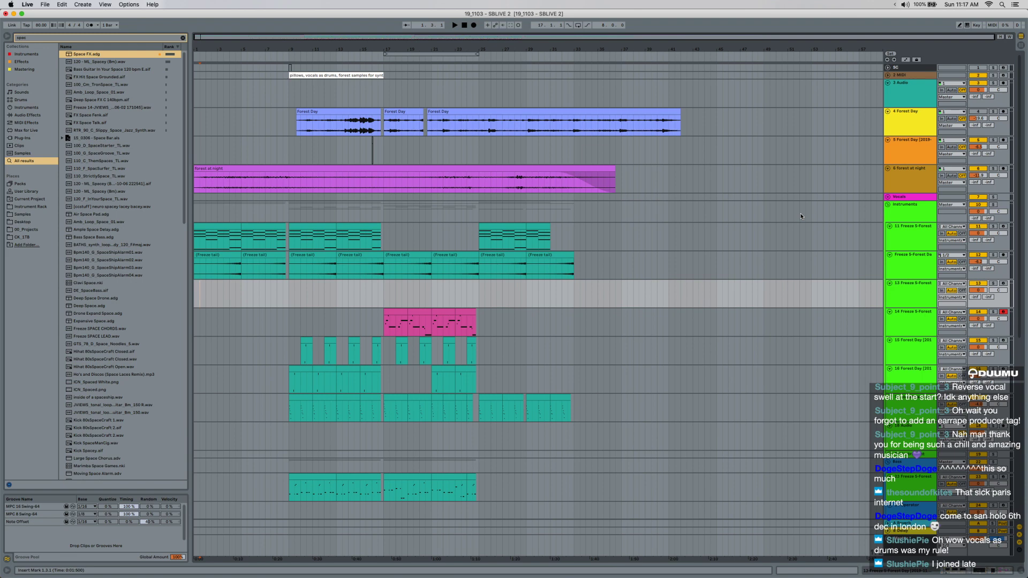
Examine the drum group's clips and the original vocal recordings on tracks 27 and 28.
scroll(767, 218, "up", 5)
scroll(767, 218, "left", 10)
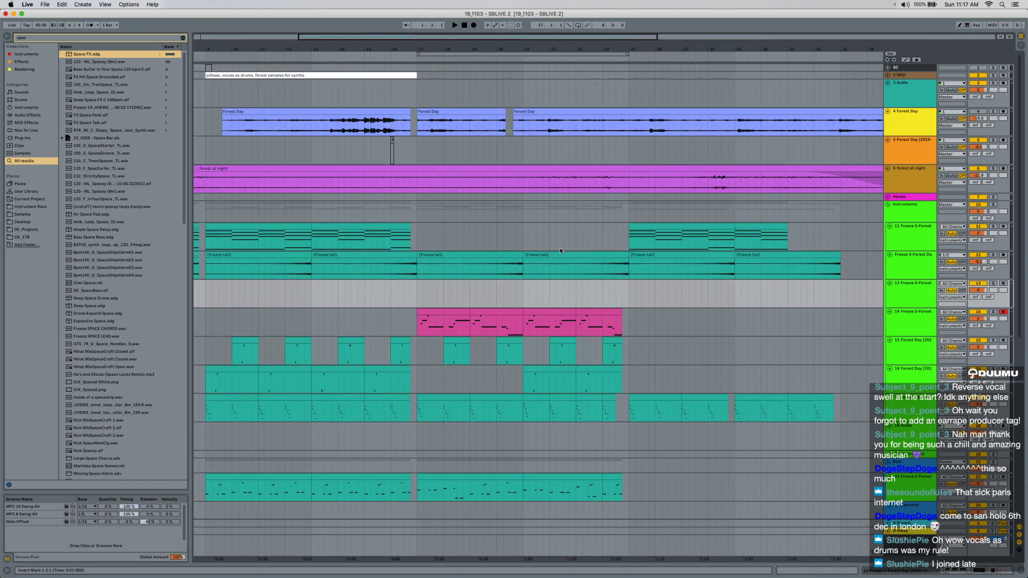
scroll(560, 248, "down", 5)
scroll(434, 262, "up", 3)
scroll(433, 262, "left", 4)
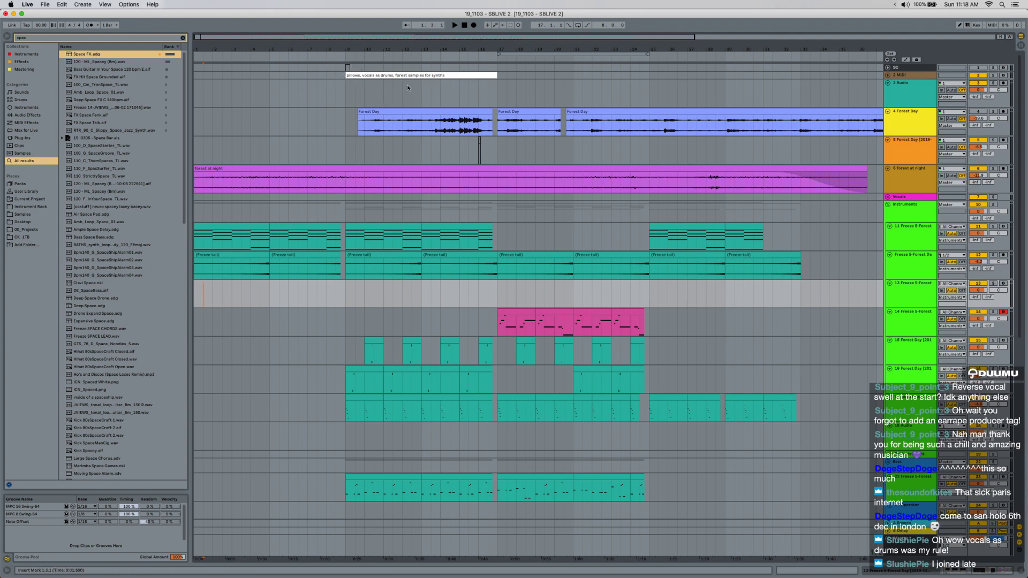
scroll(284, 262, "down", 10)
left_click_drag(298, 252, 757, 493)
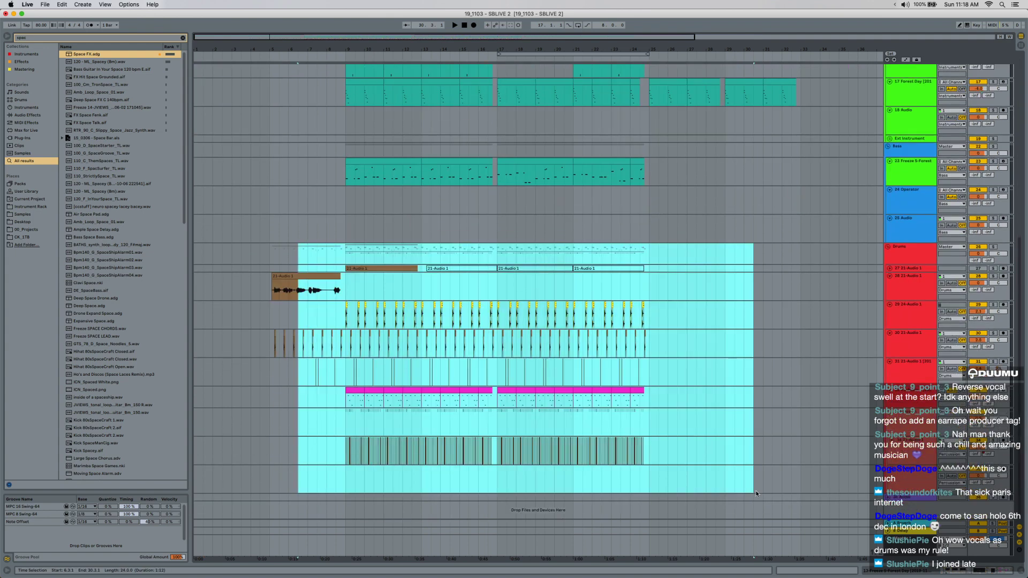
left_click(362, 268)
left_click_drag(279, 292, 297, 281)
left_click(346, 293)
scroll(273, 279, "up", 5)
left_click(298, 289)
scroll(273, 281, "down", 5)
scroll(261, 280, "left", 5)
scroll(284, 278, "up", 10)
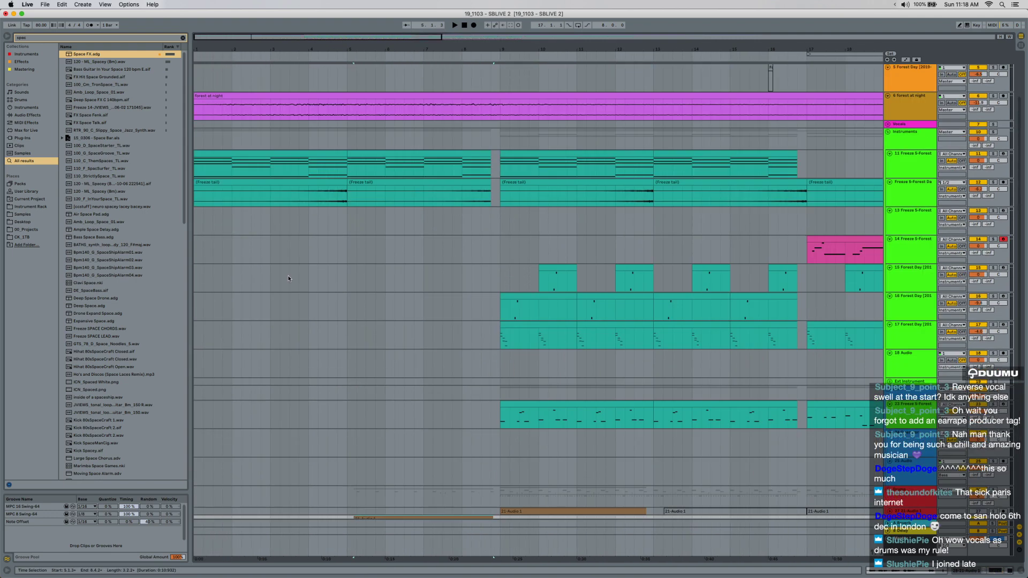
Examine the text clip with the beat's rules, the instrument clips and the Forest Day recordings on track 4.
scroll(288, 279, "up", 3)
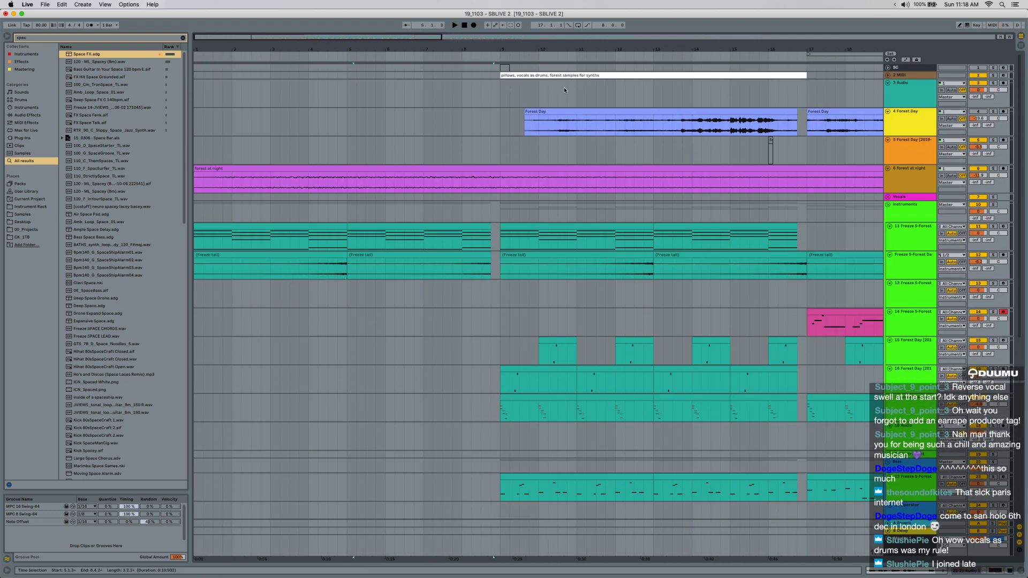
scroll(365, 195, "down", 5)
scroll(482, 268, "down", 5)
left_click_drag(664, 389, 132, 139)
left_click(211, 128)
scroll(242, 217, "up", 5)
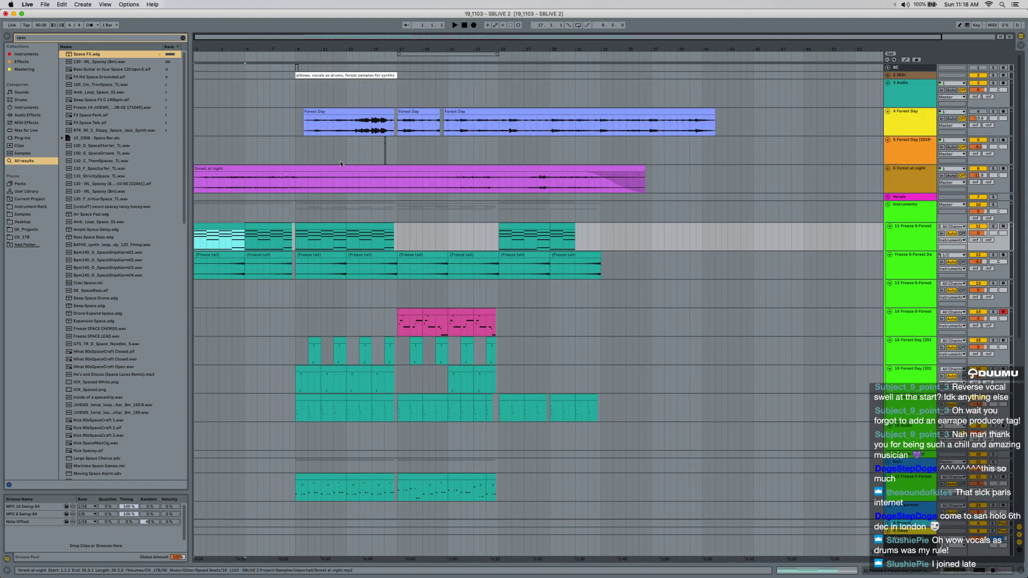
left_click_drag(289, 127, 740, 128)
Play the arrangement from the first clip on track 11 and check the audio levels in OBS.
left_click(215, 226)
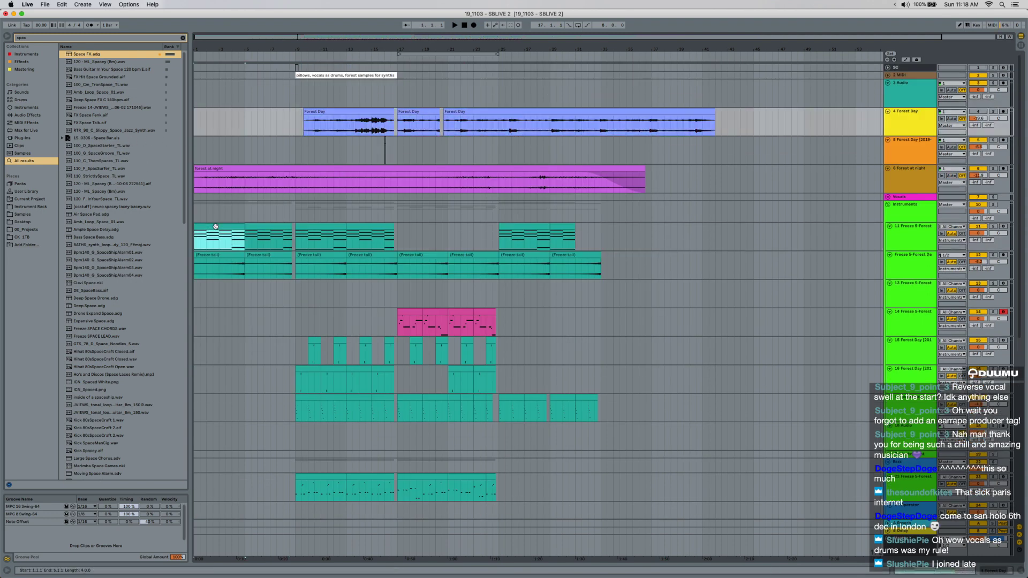
scroll(216, 230, "down", 5)
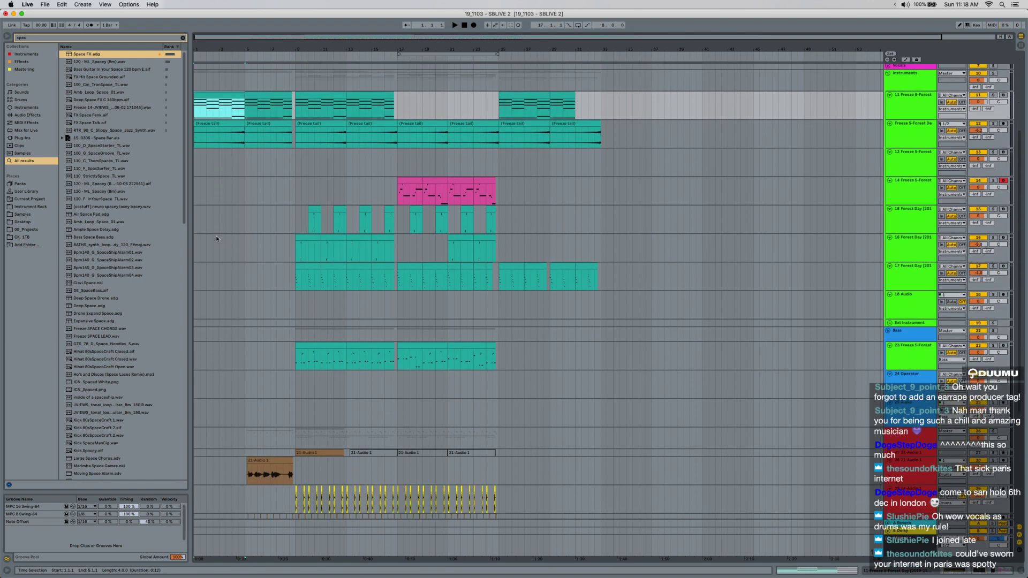
key("space")
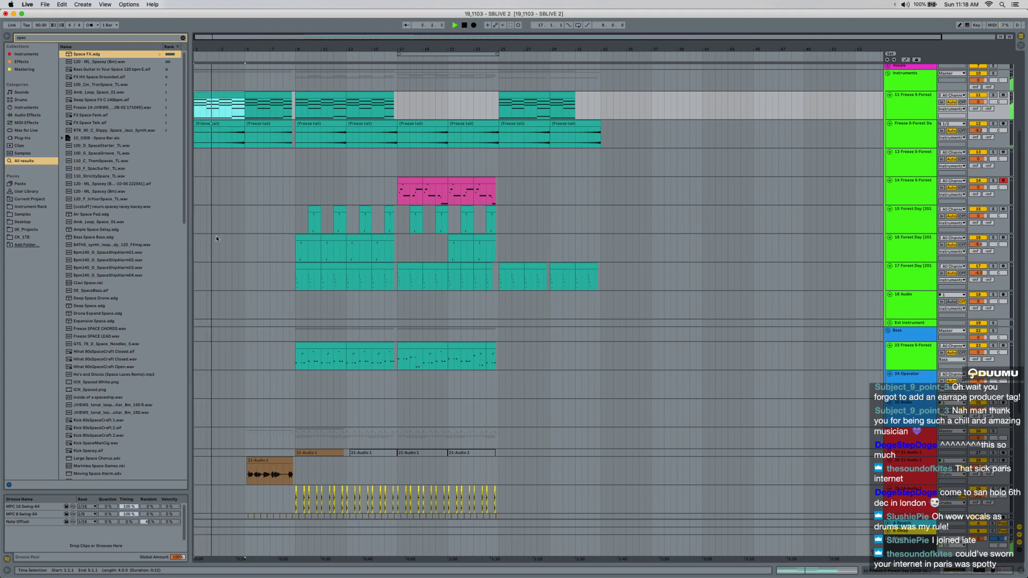
key("ctrl+Left")
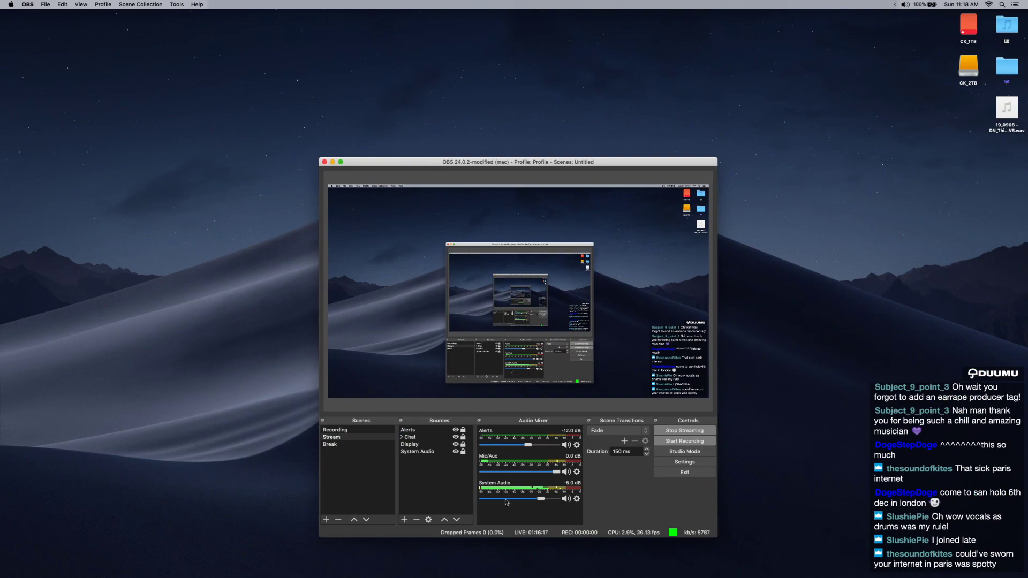
key("ctrl+Right")
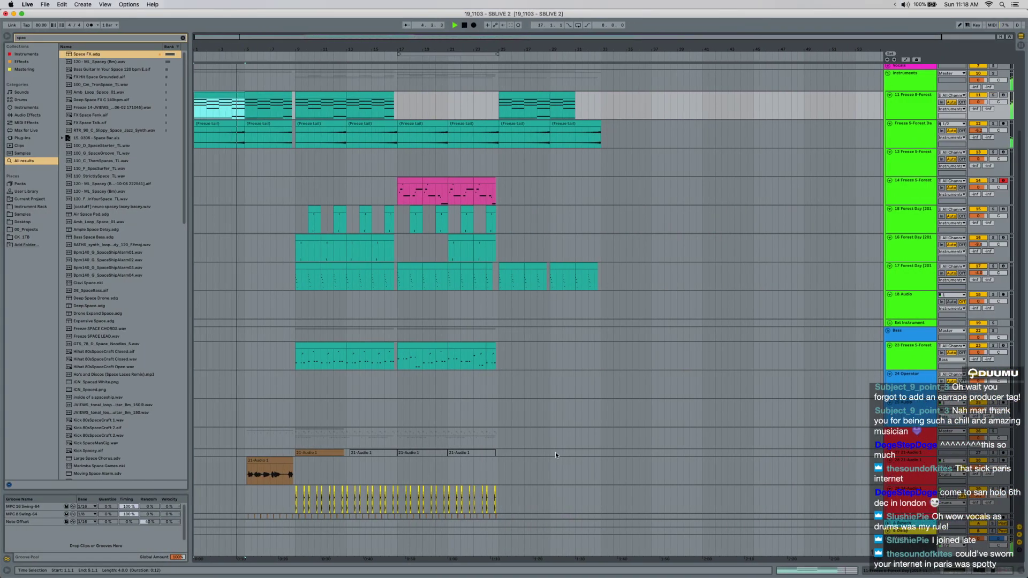
Trim the end of the vocal clip on track 28 to 8.4.1, matching the gap before bar 9.
scroll(321, 399, "down", 3)
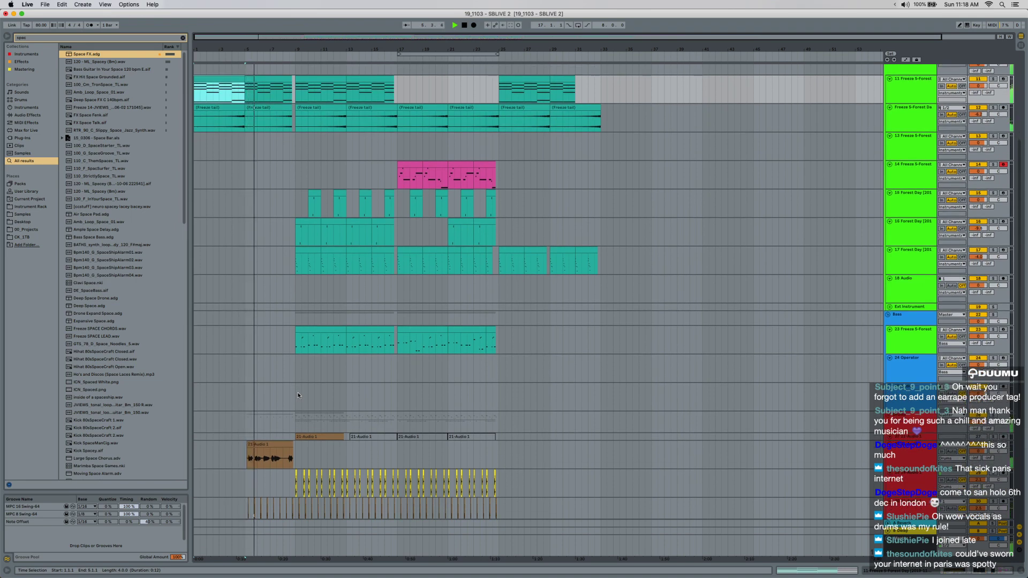
left_click_drag(287, 46, 292, 436)
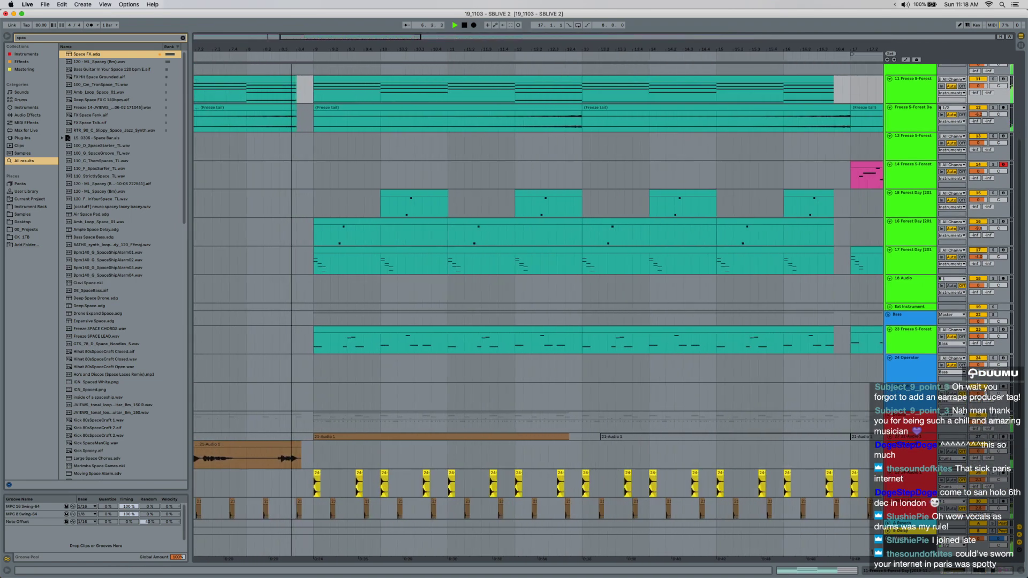
left_click(298, 442)
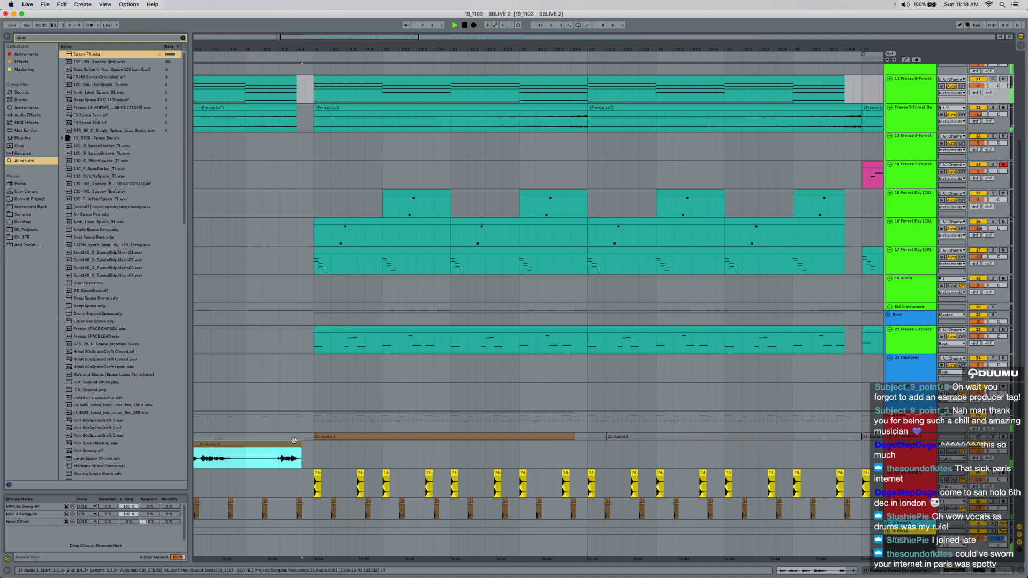
left_click_drag(297, 444, 293, 444)
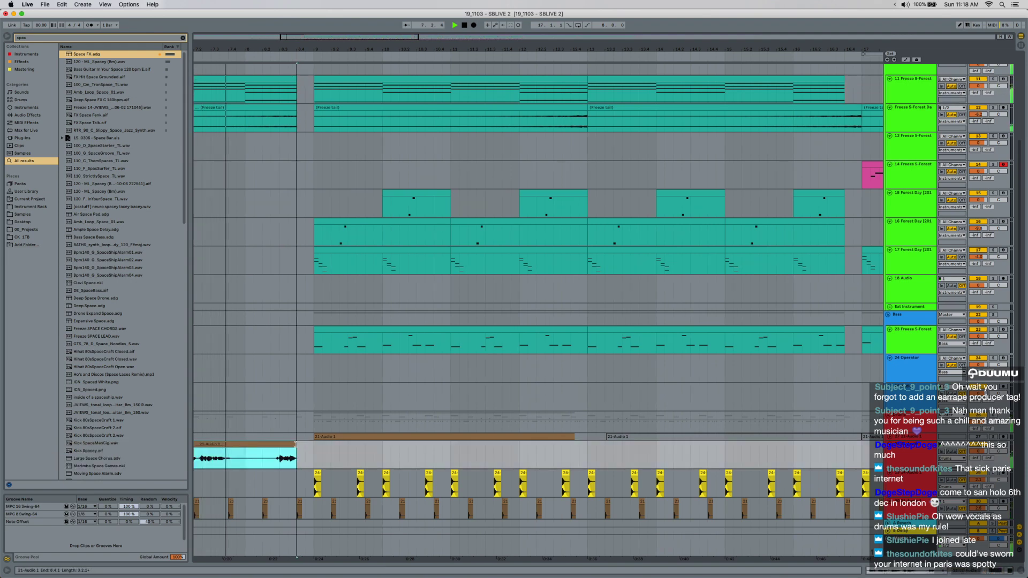
Review the tracks during playback and raise the volume of track 12 slightly.
left_click_drag(365, 47, 365, 11)
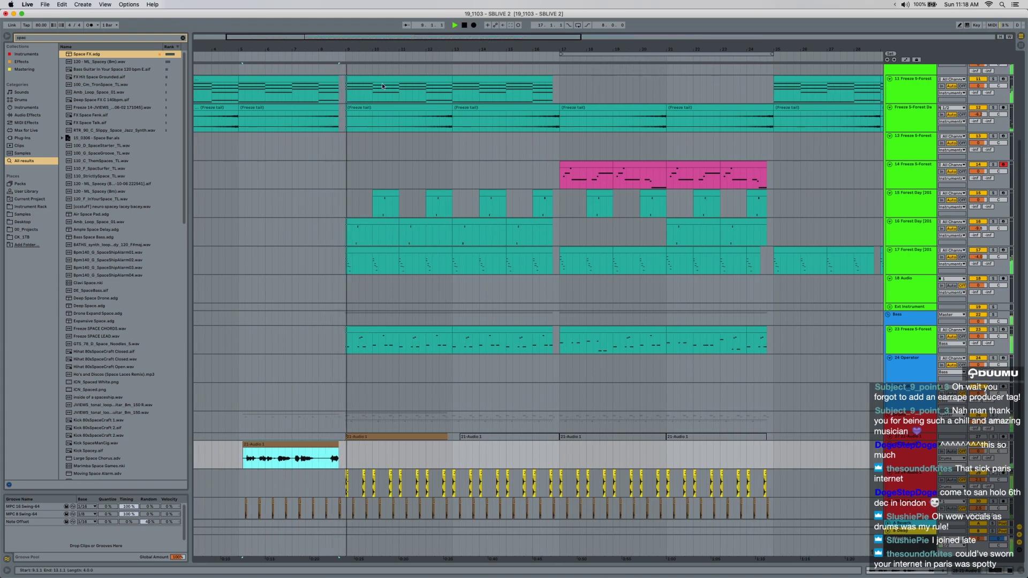
scroll(374, 161, "up", 5)
scroll(370, 249, "down", 7)
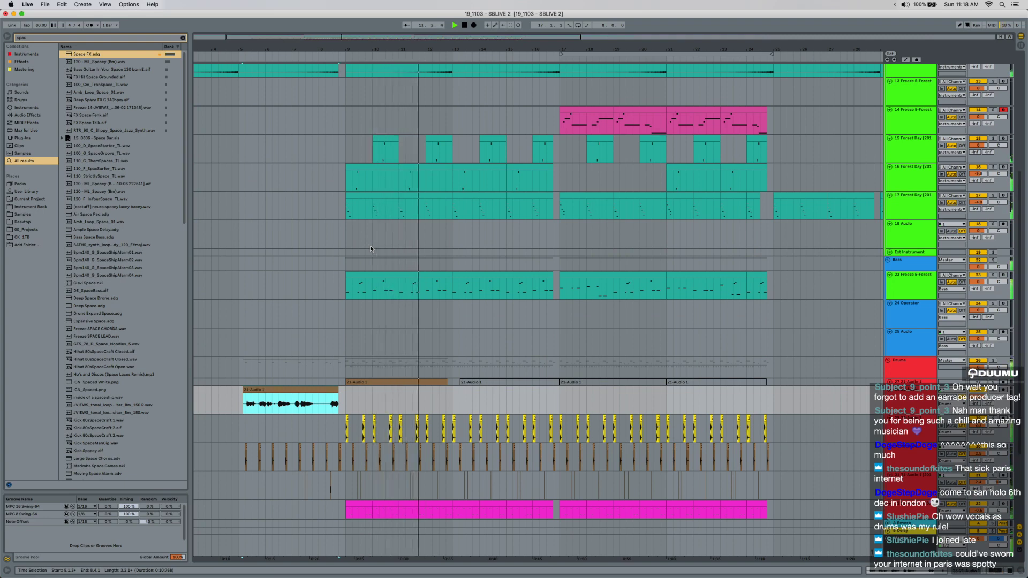
scroll(371, 245, "up", 3)
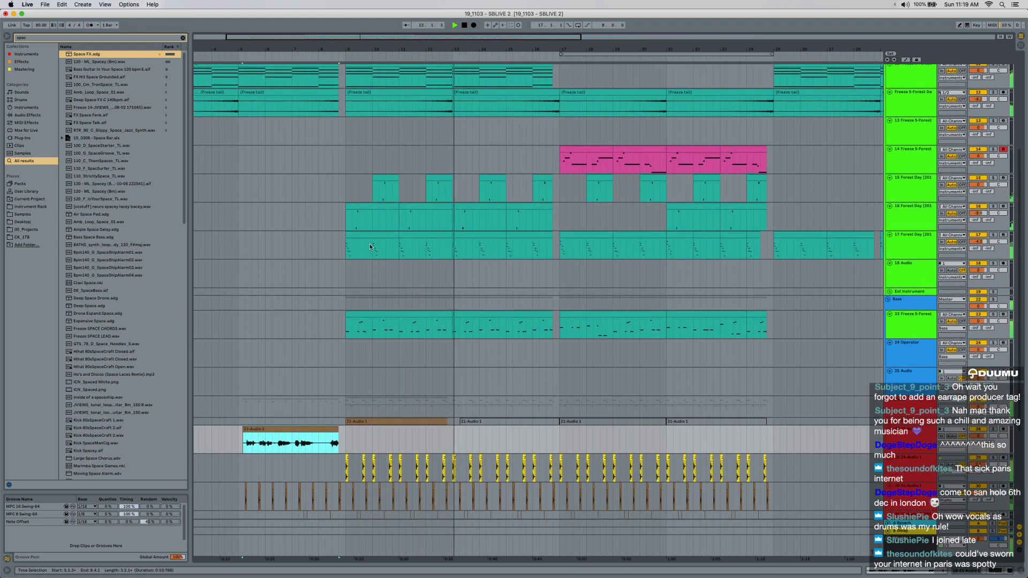
left_click_drag(979, 99, 979, 91)
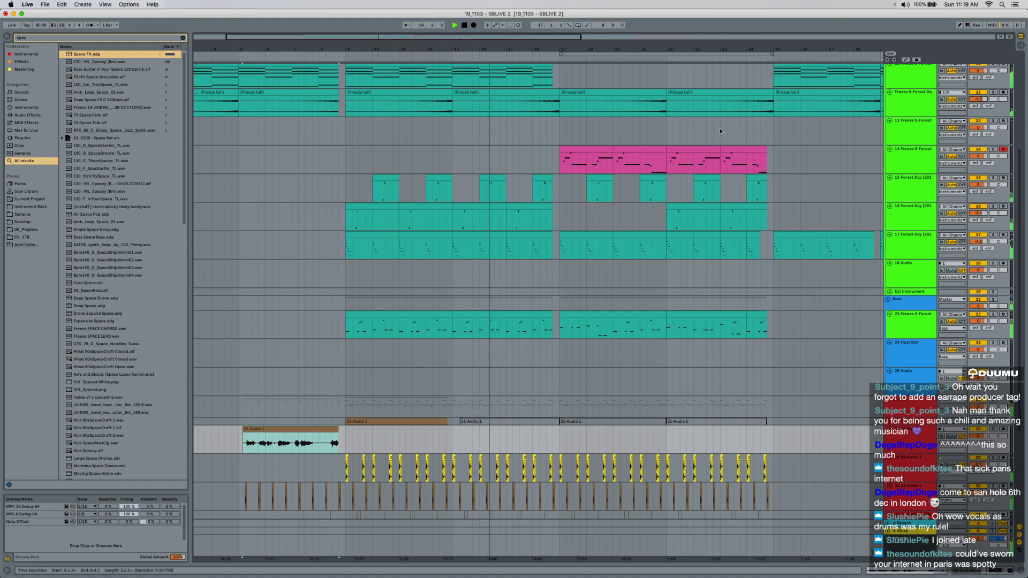
Listen to the rest of the arrangement through the forest at night fade-out and switch to OBS.
scroll(694, 130, "up", 1)
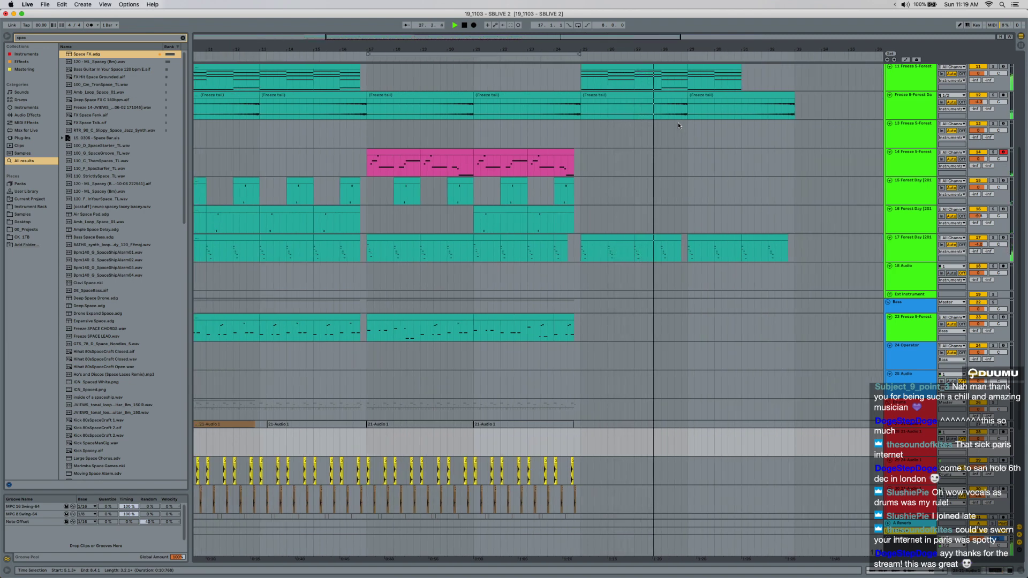
scroll(678, 127, "up", 2)
scroll(679, 128, "up", 1)
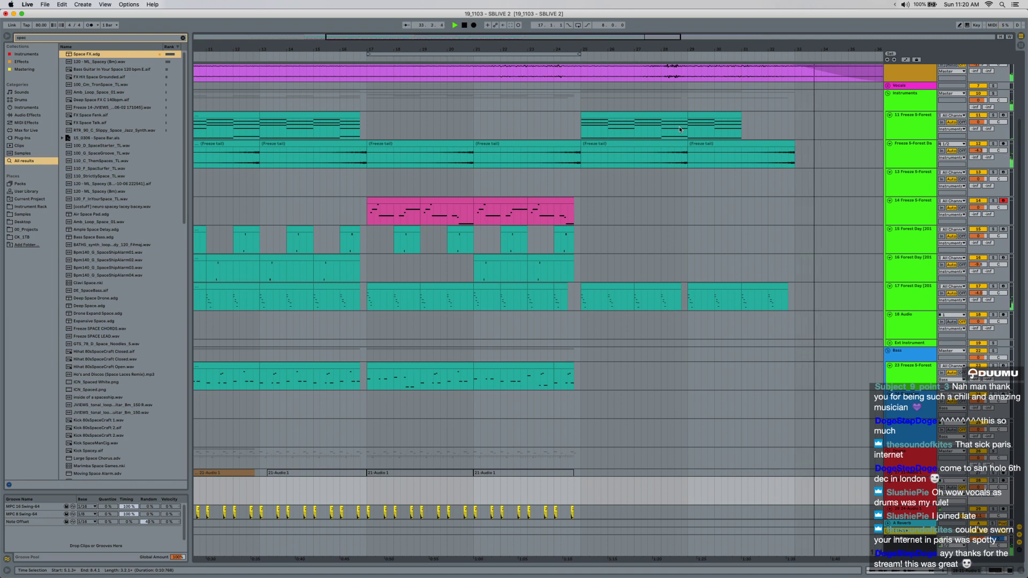
scroll(679, 129, "up", 2)
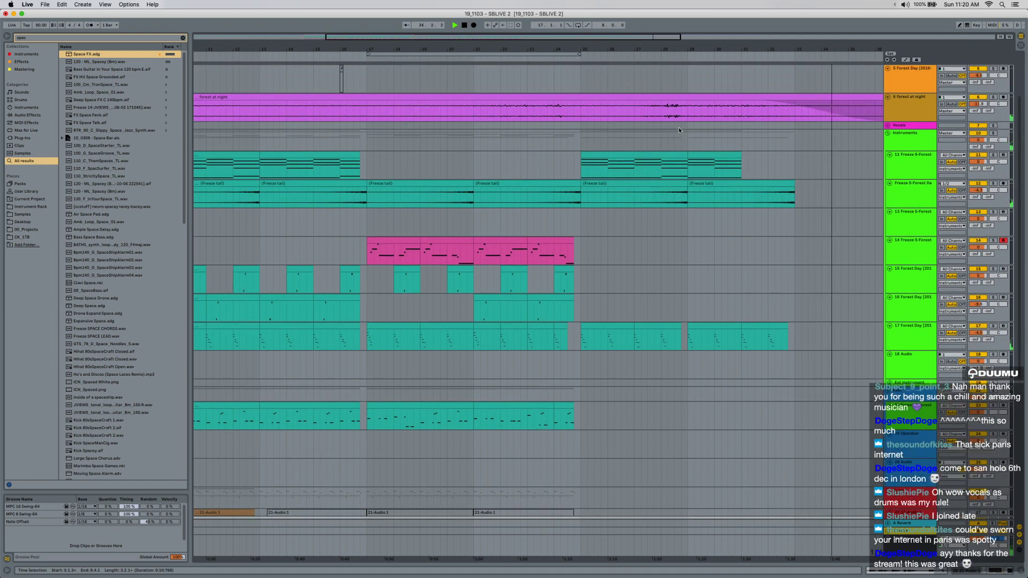
scroll(679, 130, "right", 4)
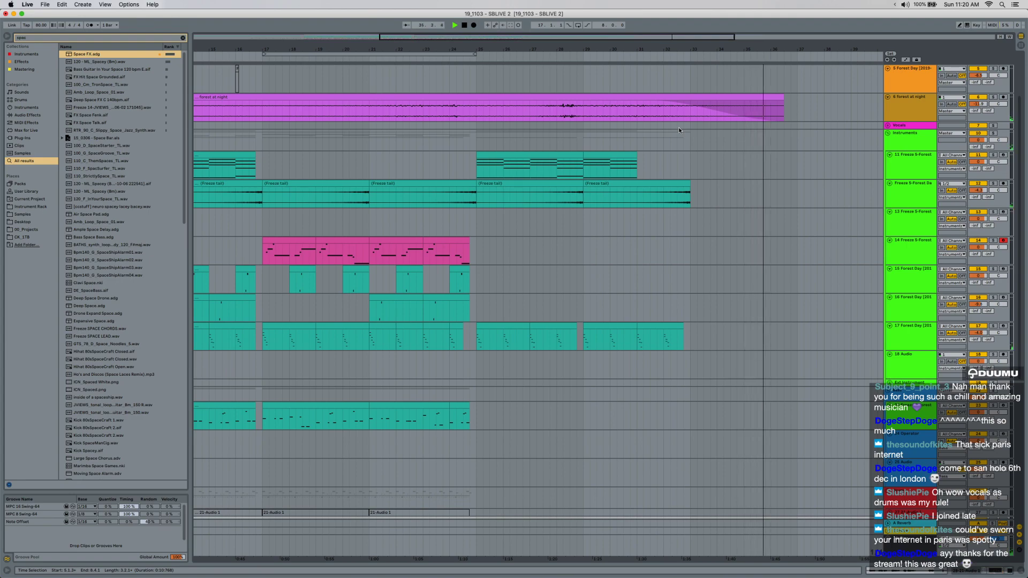
key("ctrl+Left")
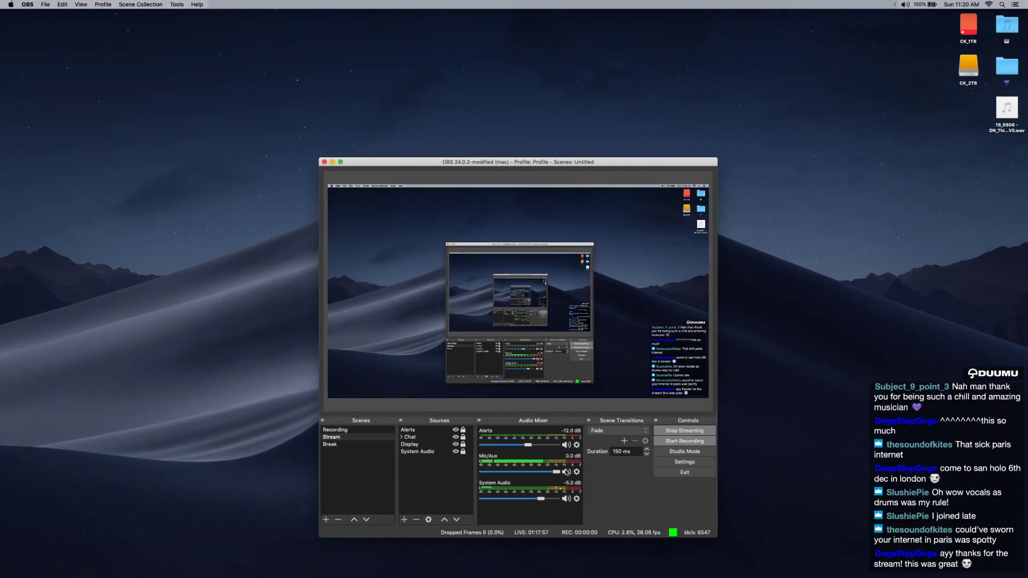
Switch to Ableton Live, stop playback and place the insert marker on track 16 at 36.1.1, where the forest at night clip ends.
key("super+Tab")
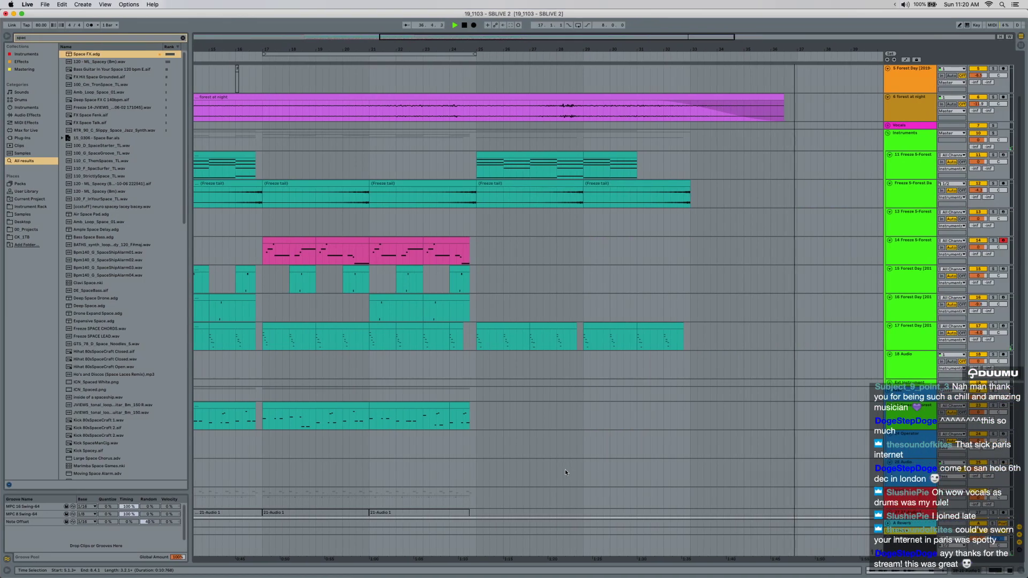
key("space")
left_click(675, 303)
scroll(509, 267, "down", 5)
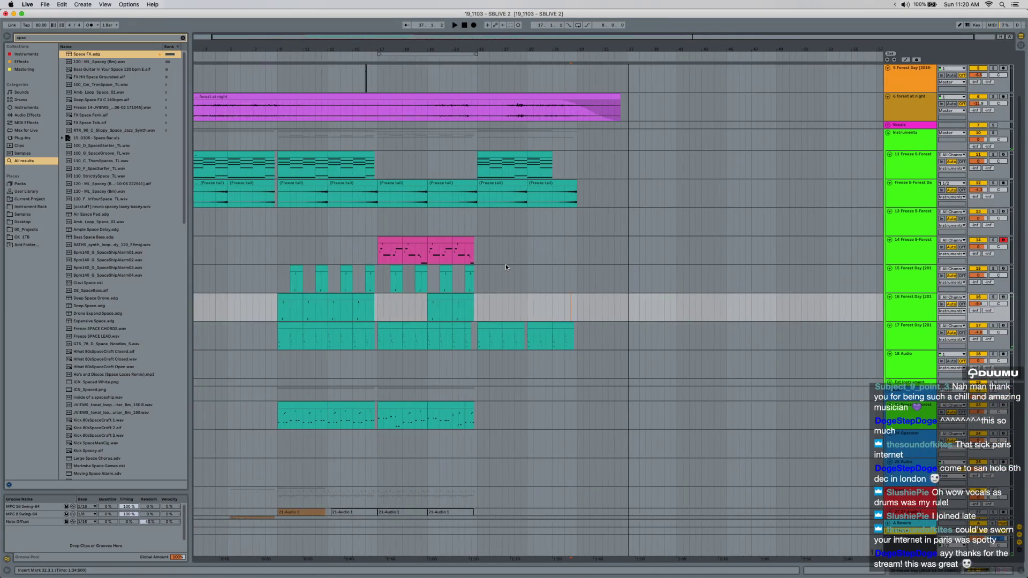
key("plus")
left_click_drag(594, 303, 636, 312)
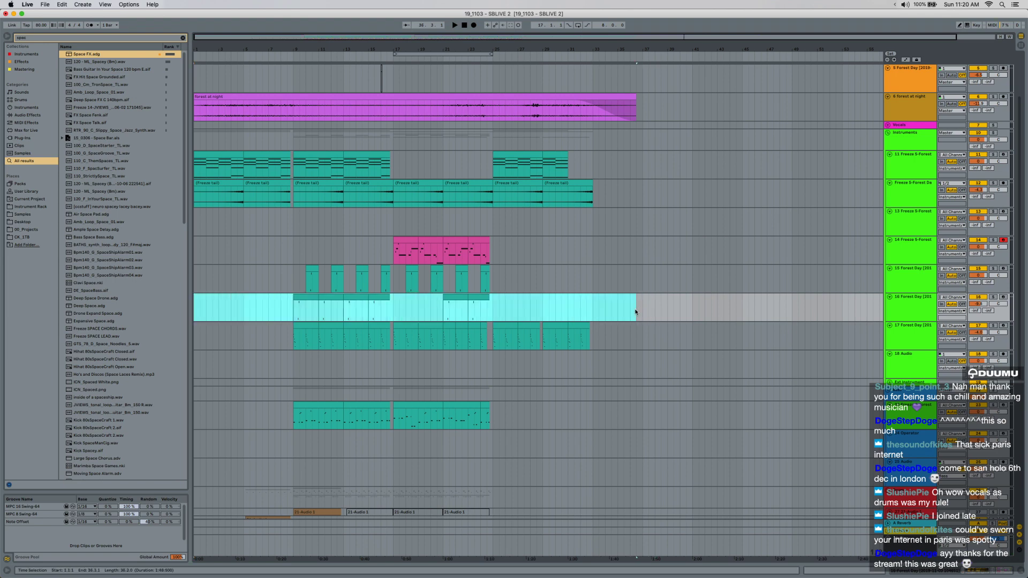
left_click(629, 310)
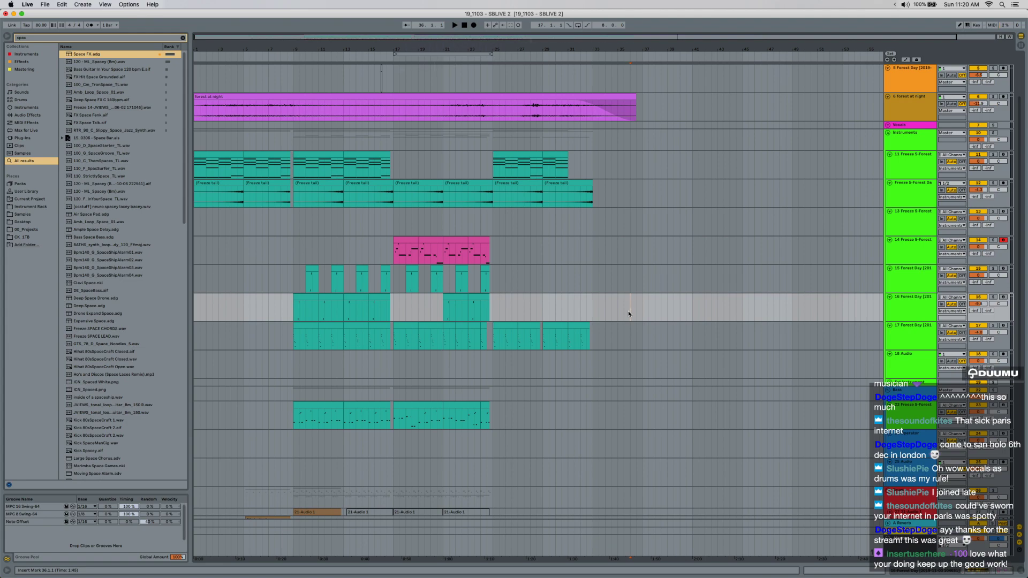
Save the Live set and look over the tracks of the arrangement.
key("super+s")
key("Return")
key("super+q")
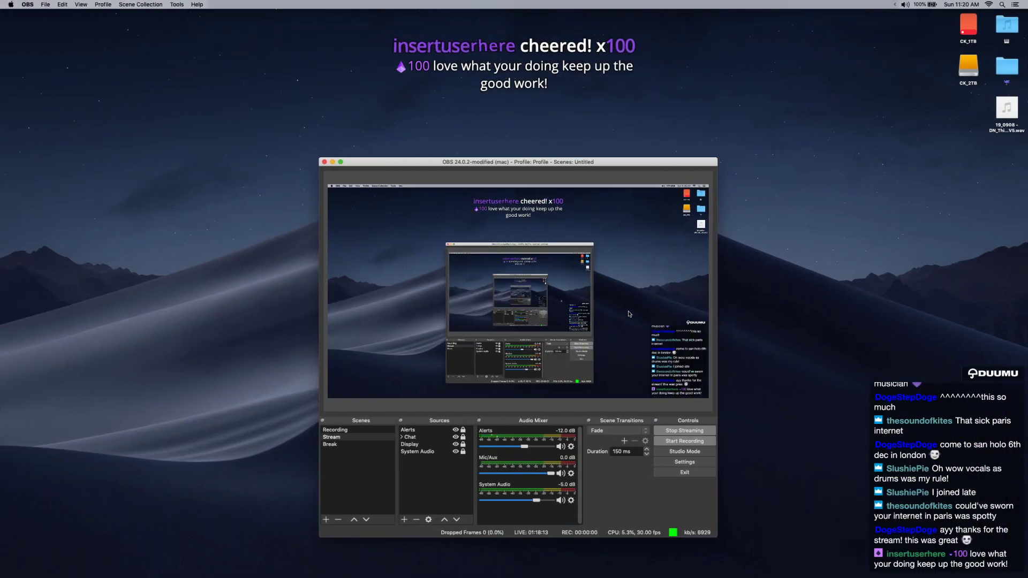
key("super+Tab")
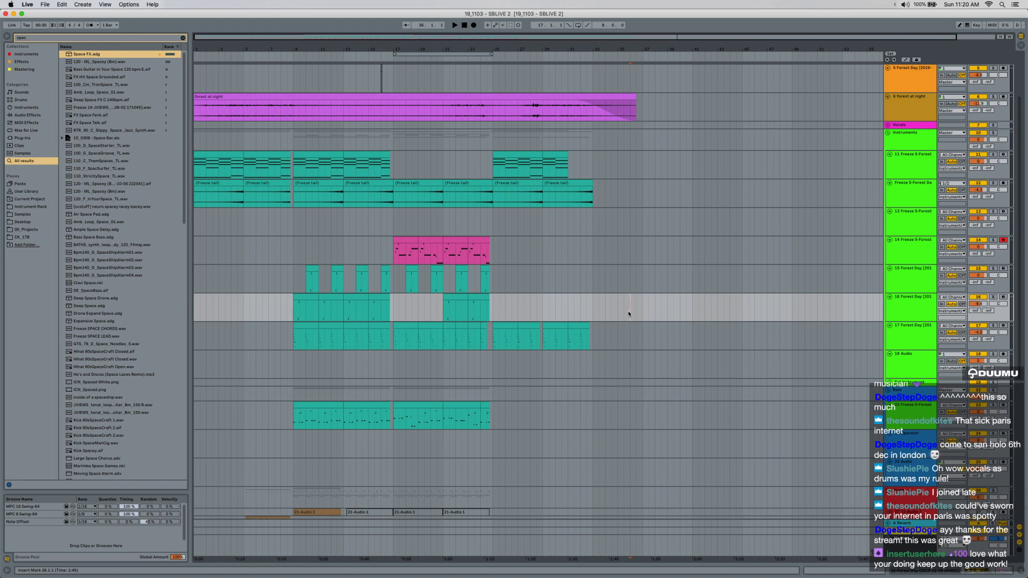
scroll(516, 372, "down", 2)
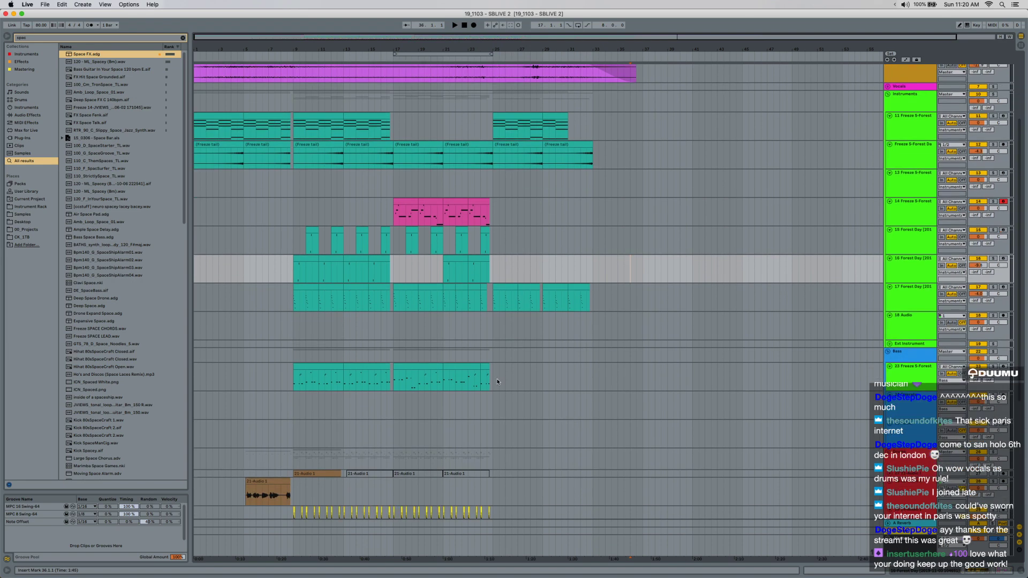
scroll(490, 380, "up", 5)
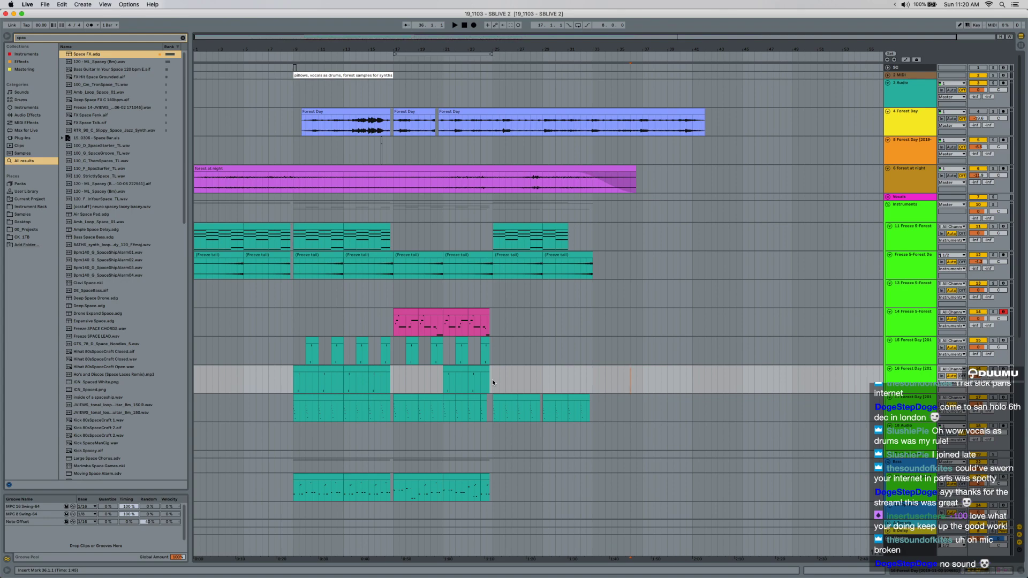
Switch to OBS and set the input device of the Mic/Aux source to Komplete Audio 6 MK2.
key("ctrl+Left")
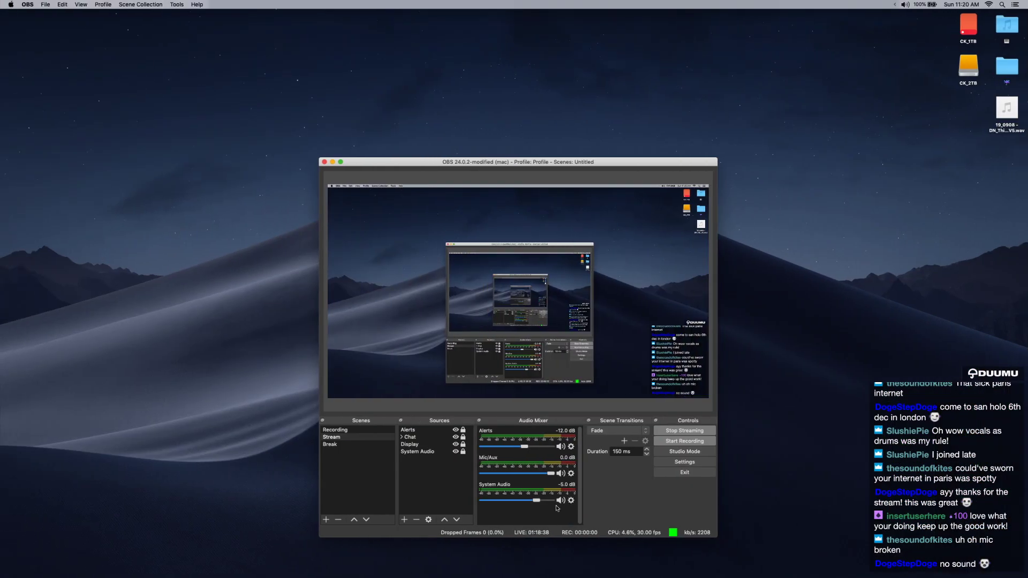
left_click(571, 473)
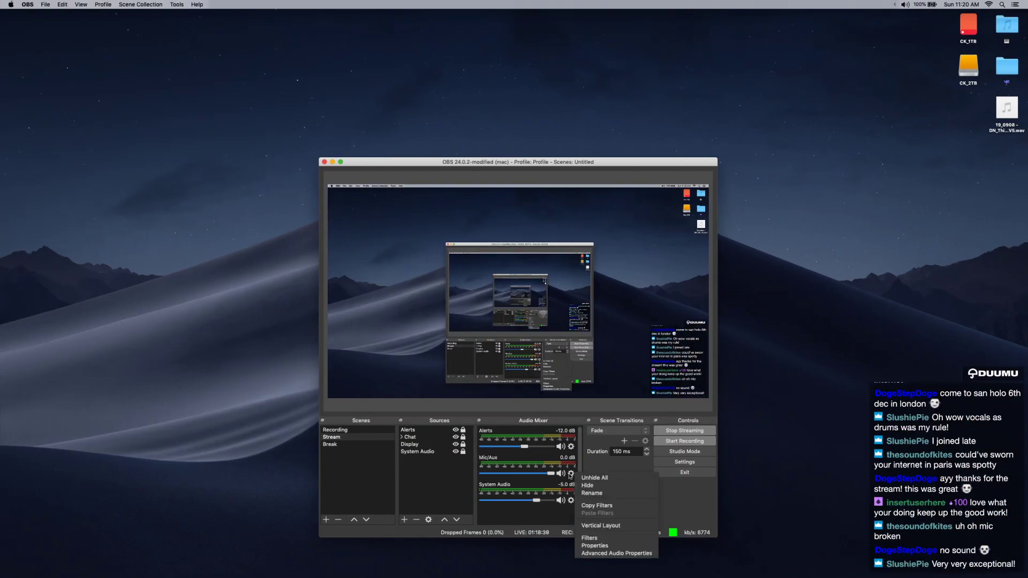
left_click(595, 546)
left_click(445, 249)
left_click(450, 260)
left_click(456, 249)
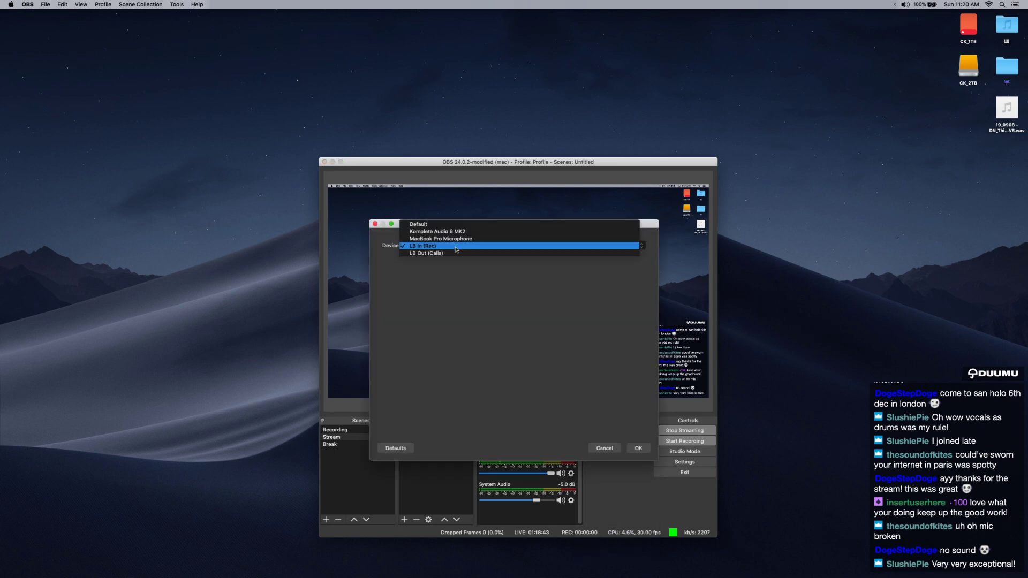
left_click(455, 232)
left_click(637, 448)
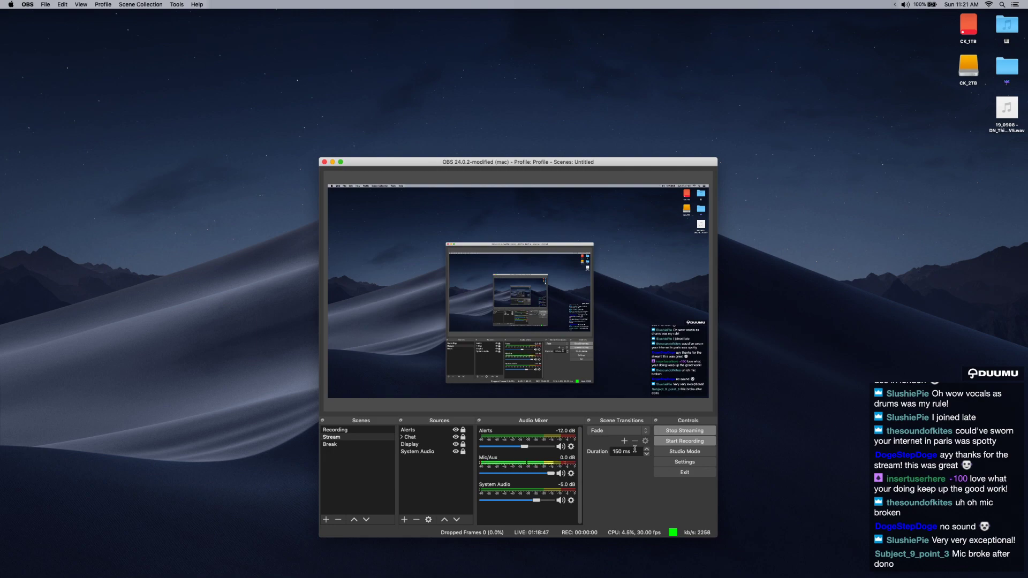
Show the finished arrangement in Ableton Live again and return to OBS.
key("super+Tab")
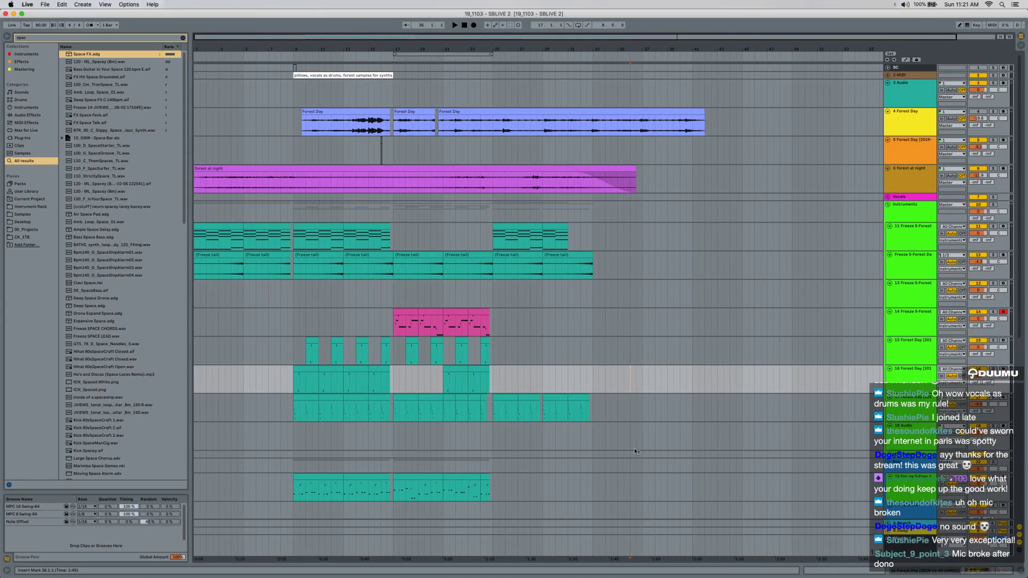
key("super+Tab")
key("super+Tab")
left_click(962, 4)
left_click(864, 57)
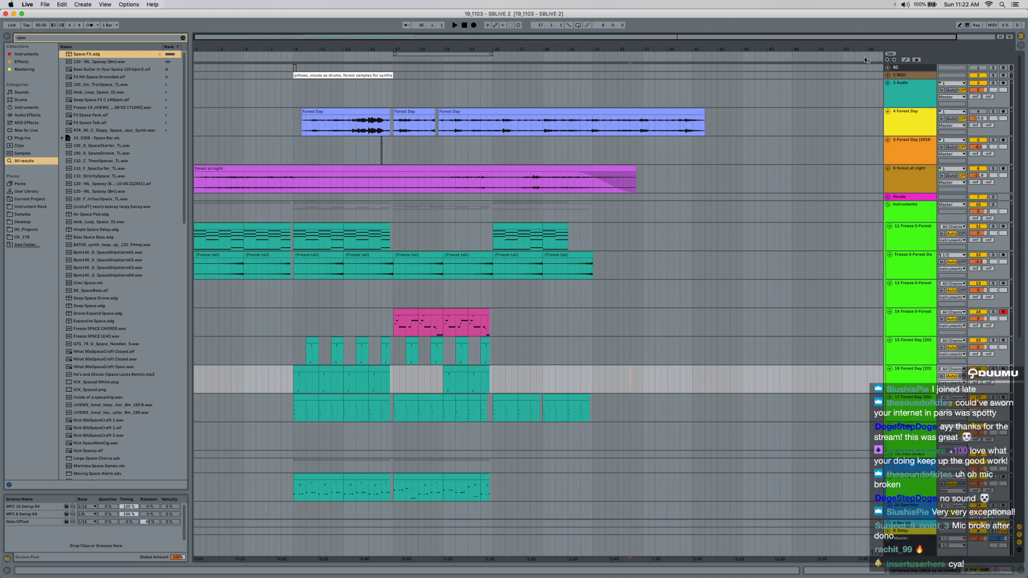
key("ctrl+Left")
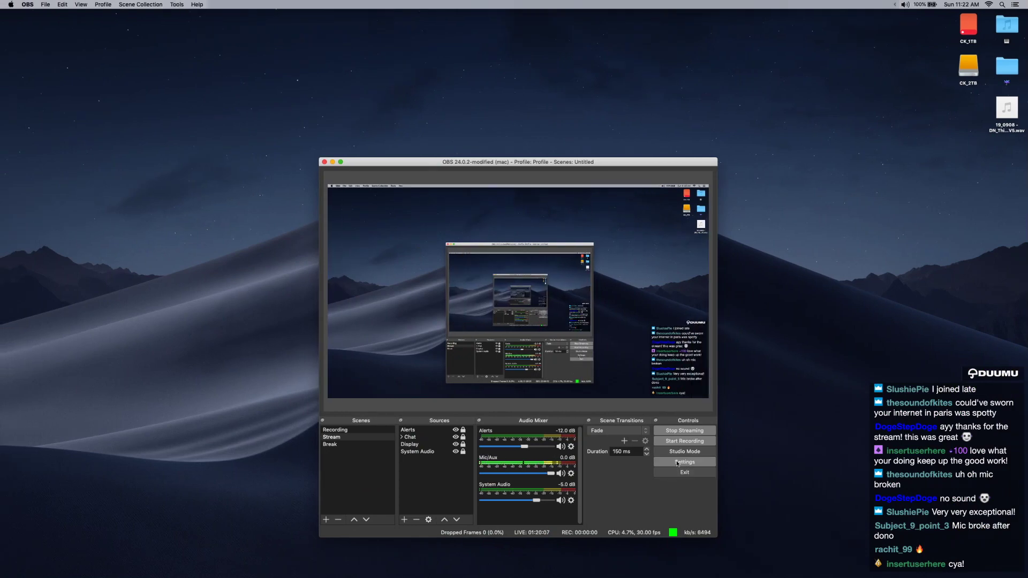